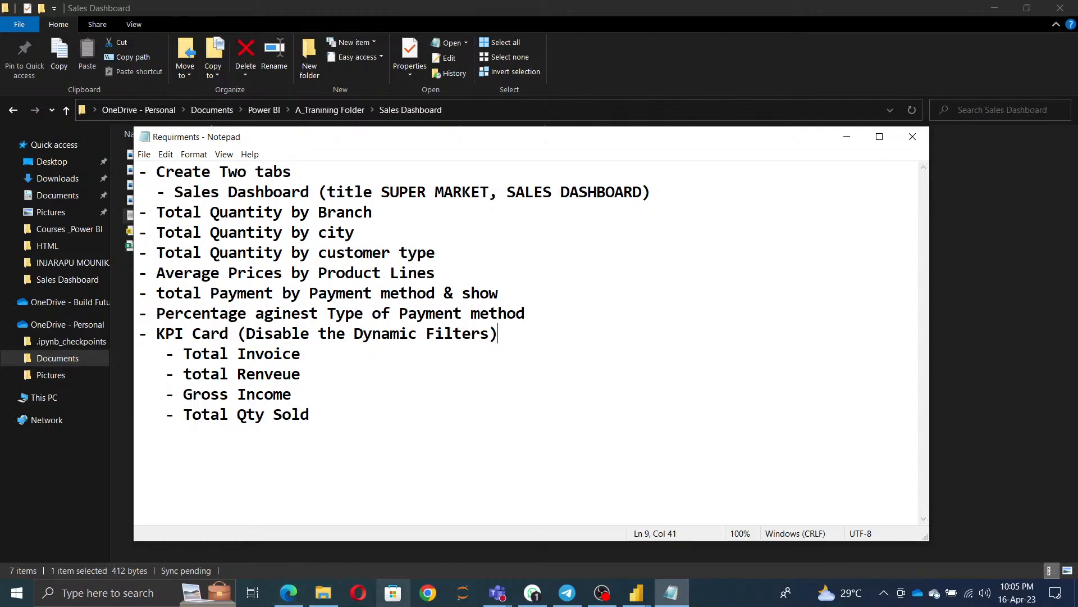
# Switch to Power BI Desktop and save the report as "Suer market live reort" in Documents > Power BI > A_Tranining Folder > Sales Dashboard.
pyautogui.click(627, 589)
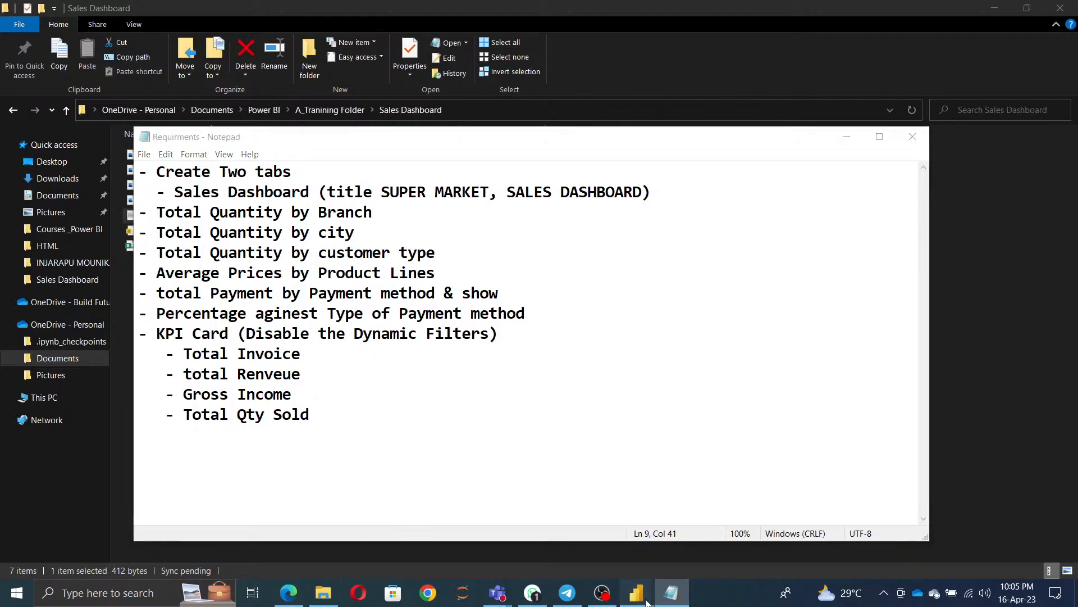
pyautogui.click(702, 531)
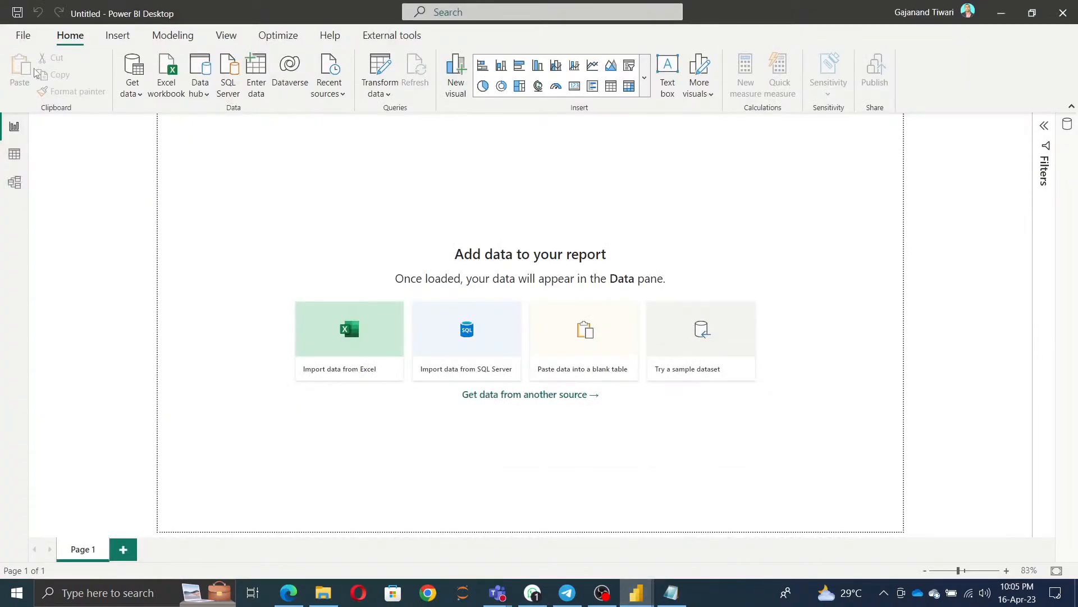
pyautogui.click(26, 36)
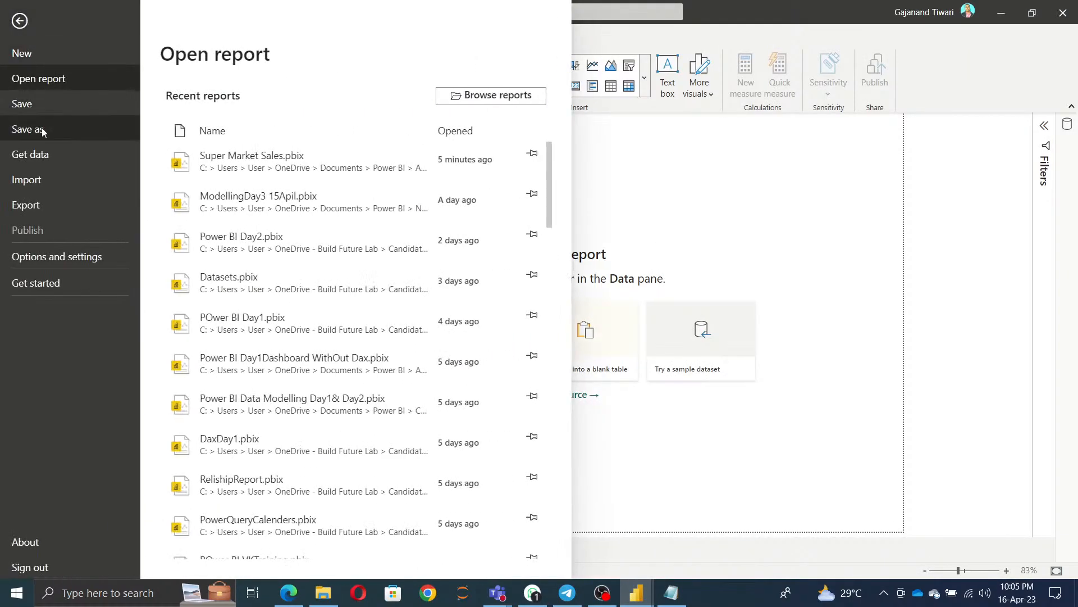
pyautogui.click(43, 129)
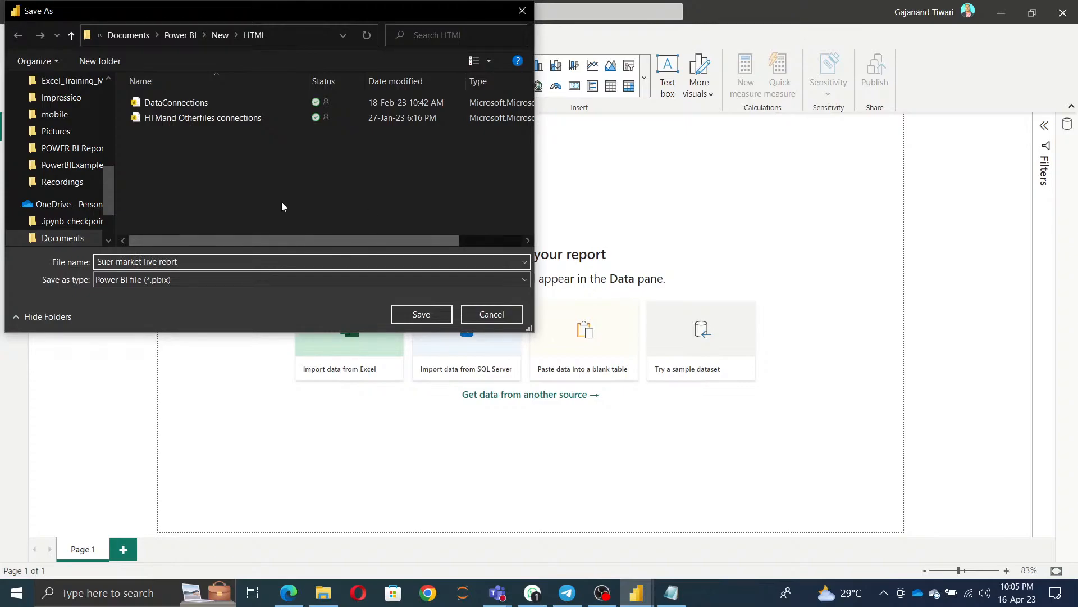
pyautogui.click(108, 232)
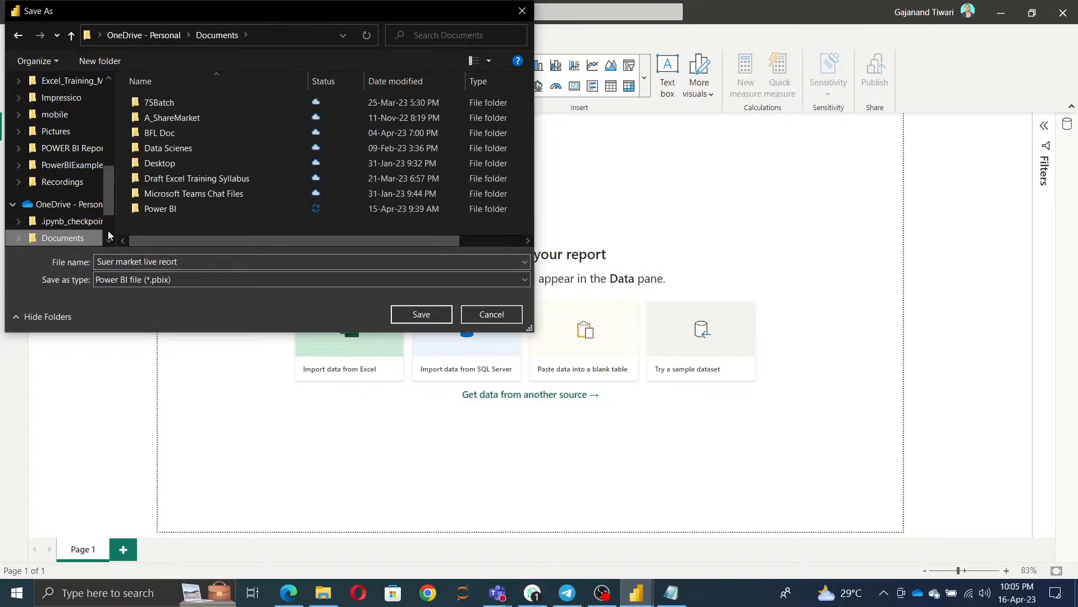
pyautogui.doubleClick(164, 210)
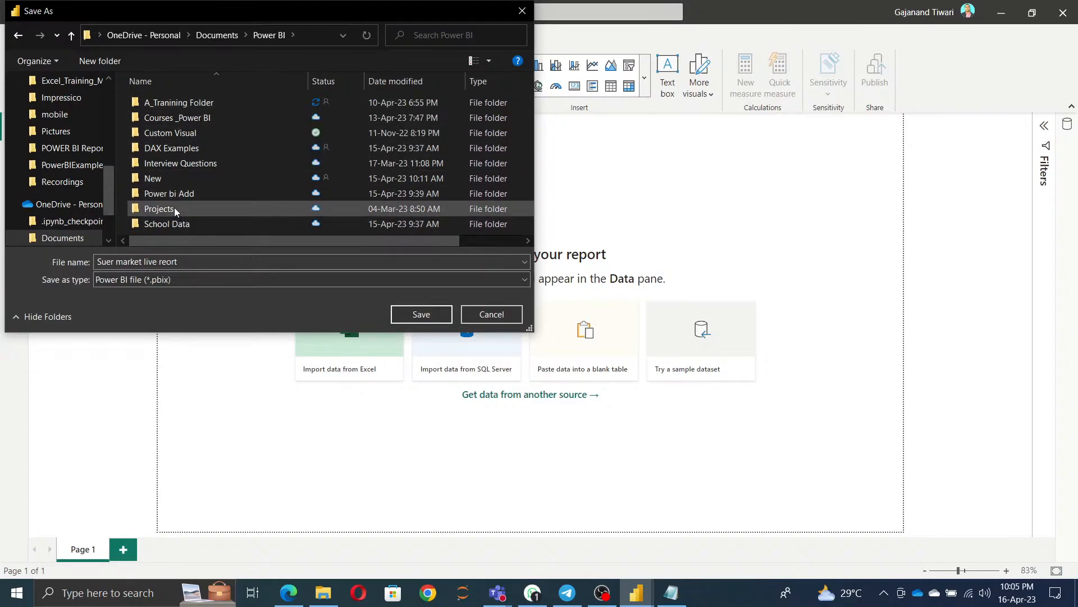
pyautogui.doubleClick(178, 105)
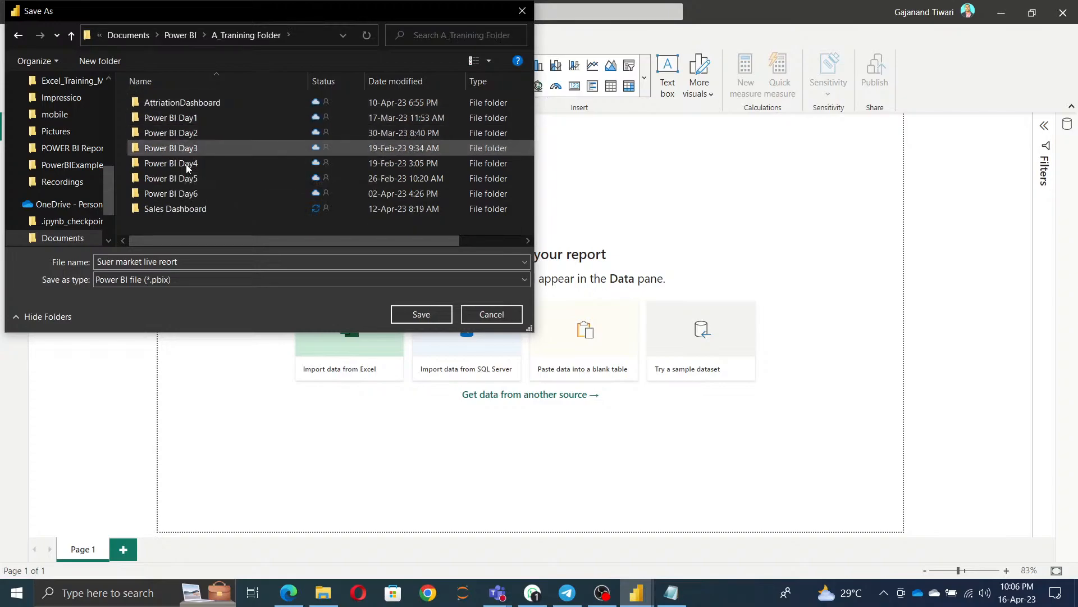
pyautogui.doubleClick(184, 208)
pyautogui.click(421, 315)
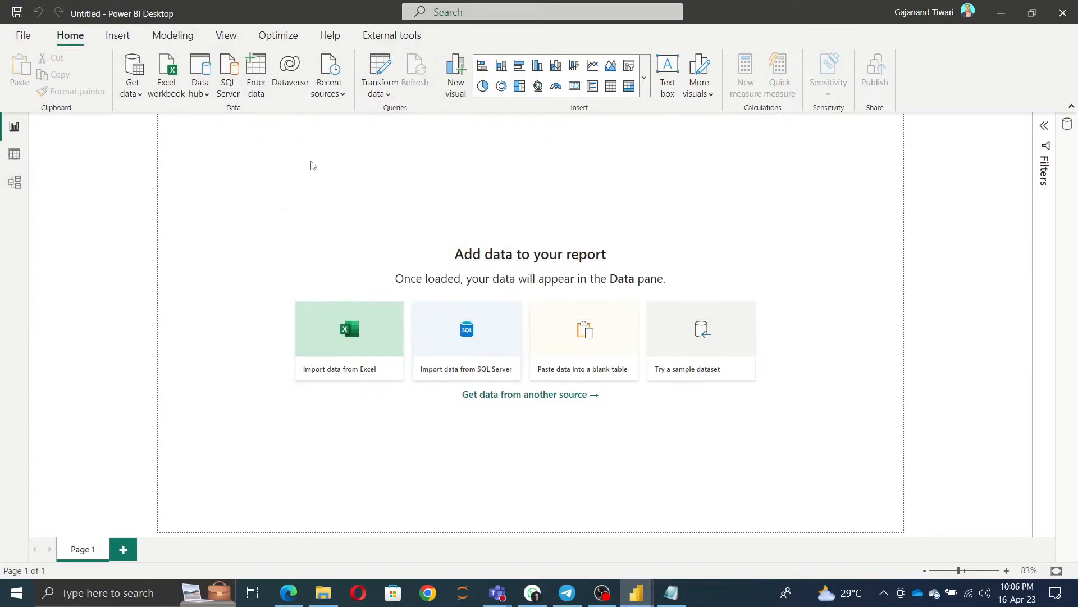
# Open the Power Query Editor to transform data and bring up the Manage Parameters dialog.
pyautogui.click(380, 68)
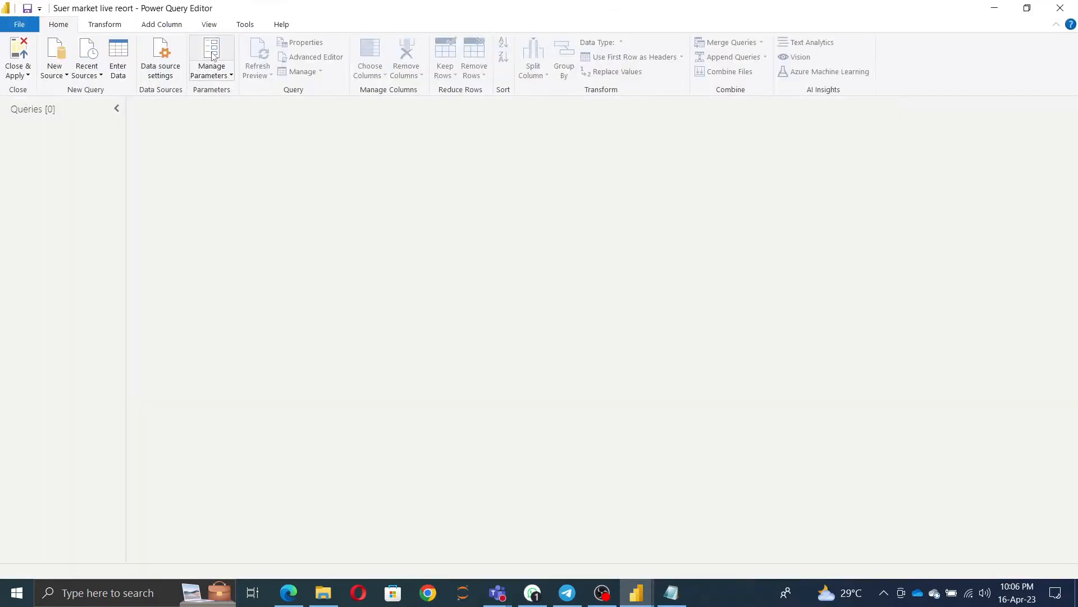
pyautogui.click(213, 55)
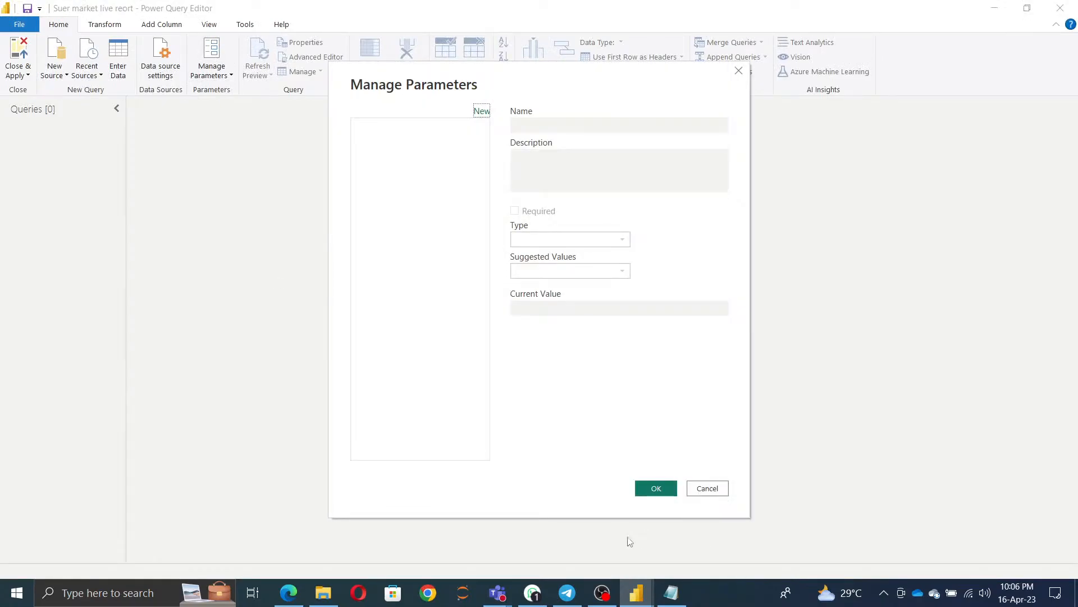
# Switch to the Teams meeting to share the whole screen, and check the participant's incoming chat message.
pyautogui.moveTo(494, 597)
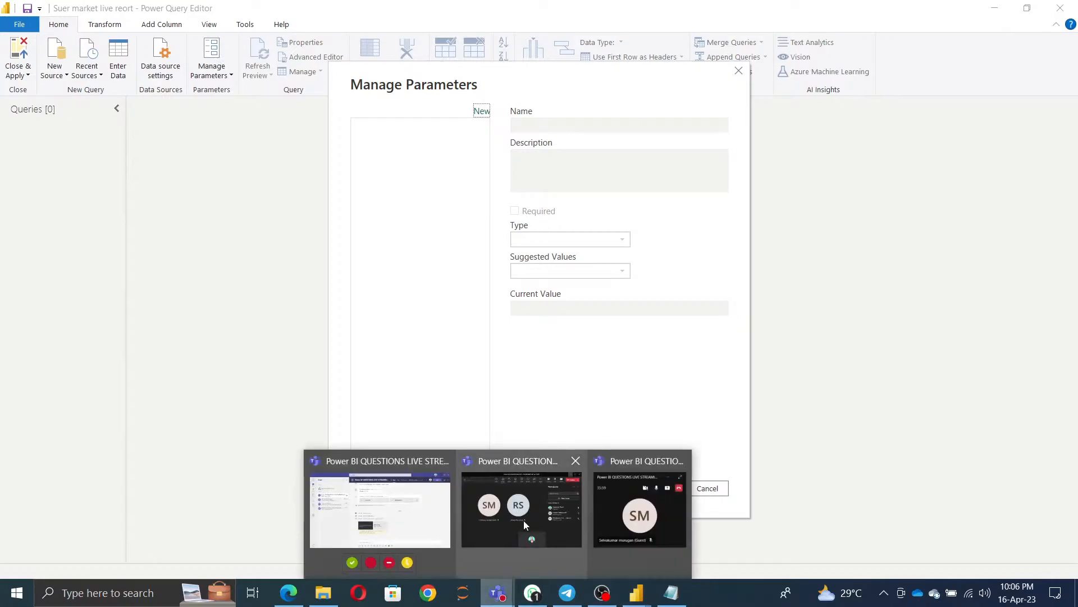
pyautogui.click(524, 520)
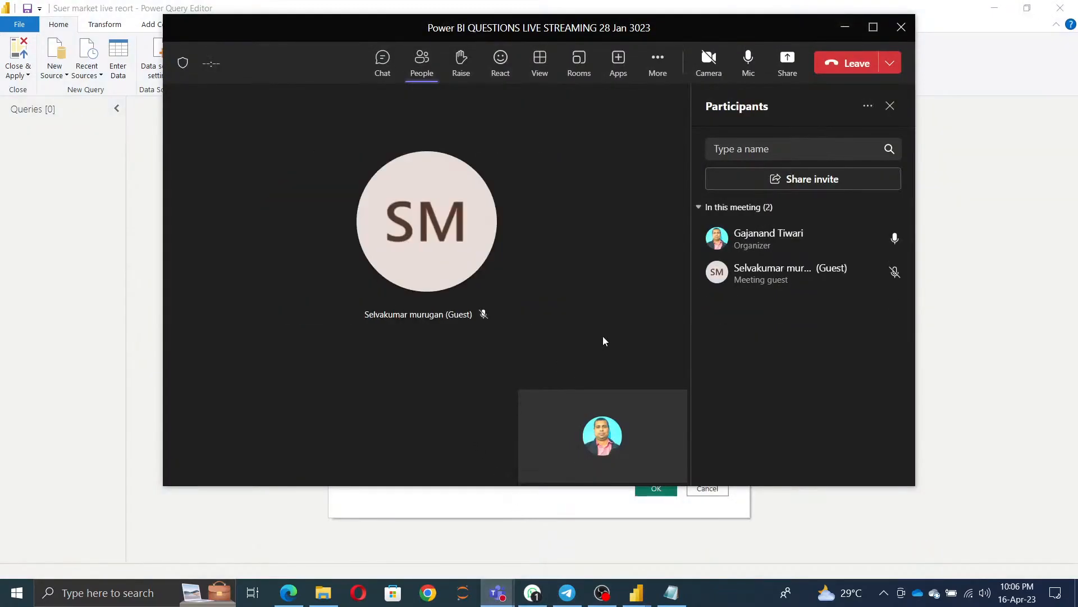
pyautogui.click(789, 62)
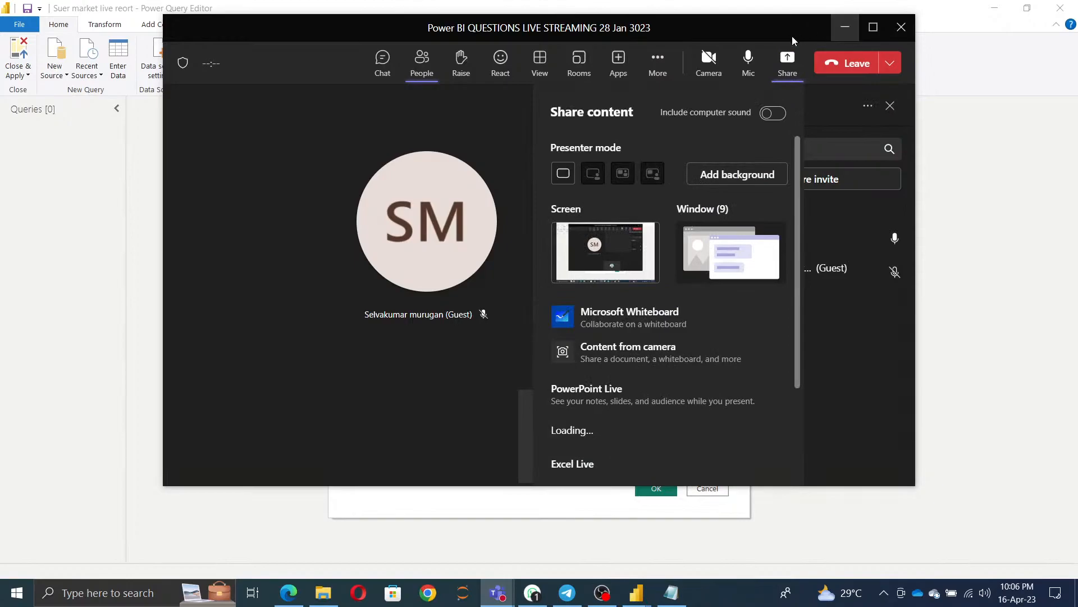
pyautogui.click(604, 251)
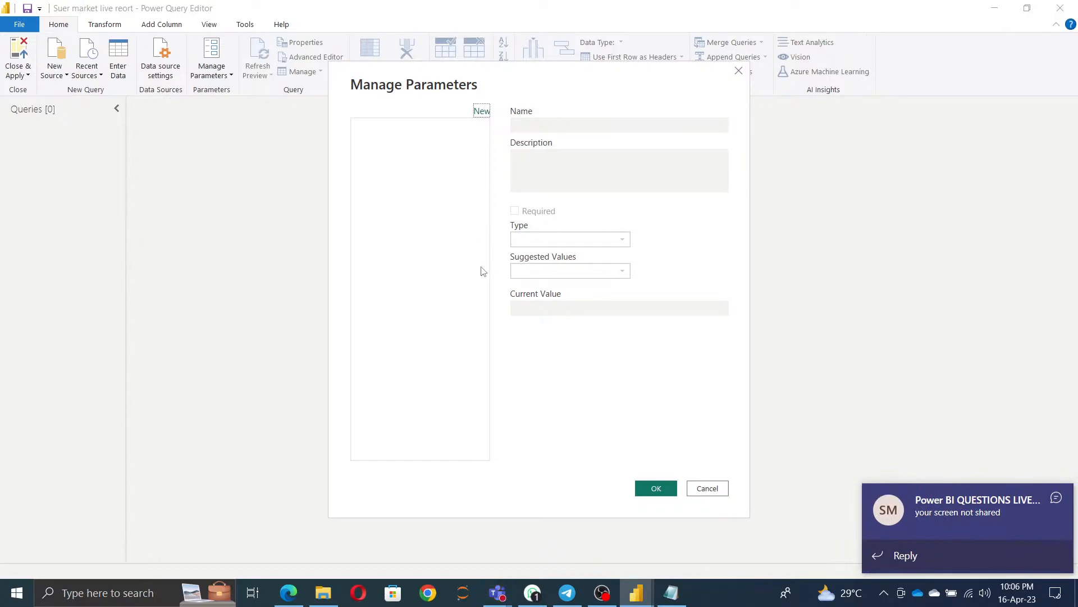
pyautogui.click(980, 513)
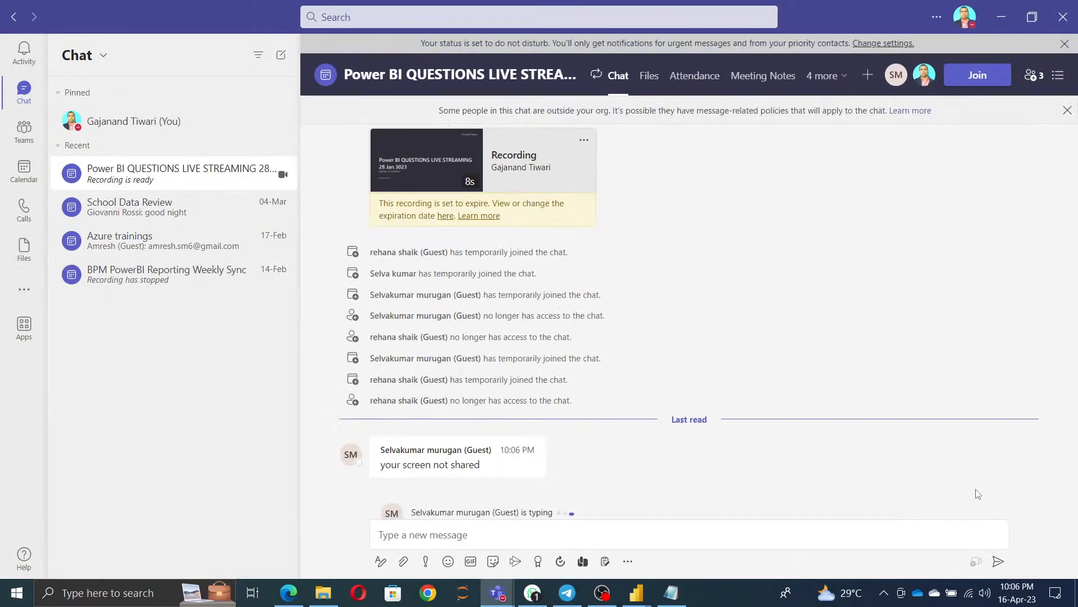
pyautogui.click(1013, 14)
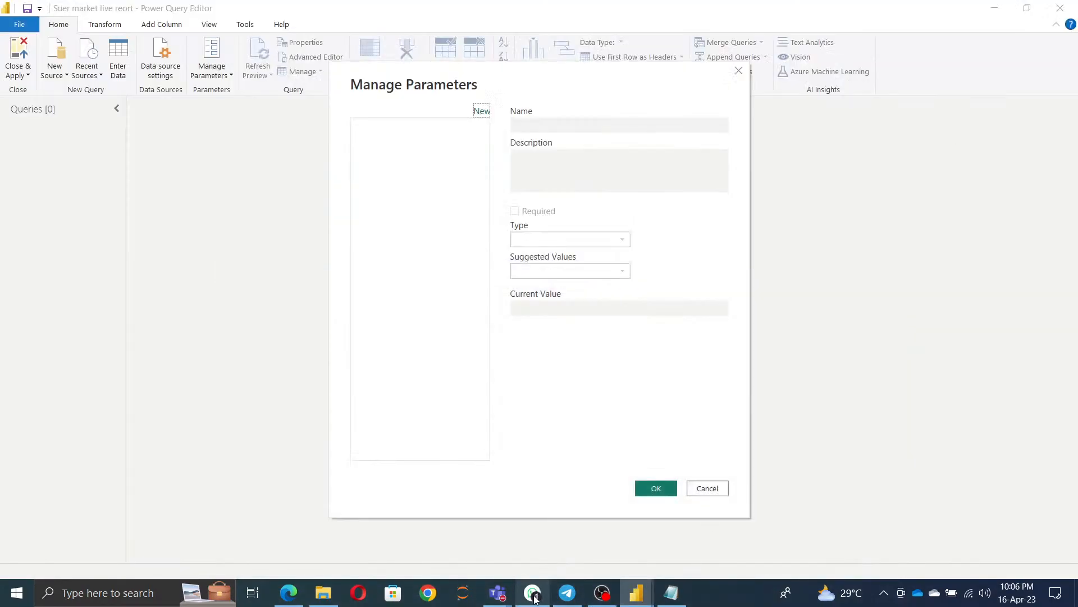
pyautogui.moveTo(559, 601)
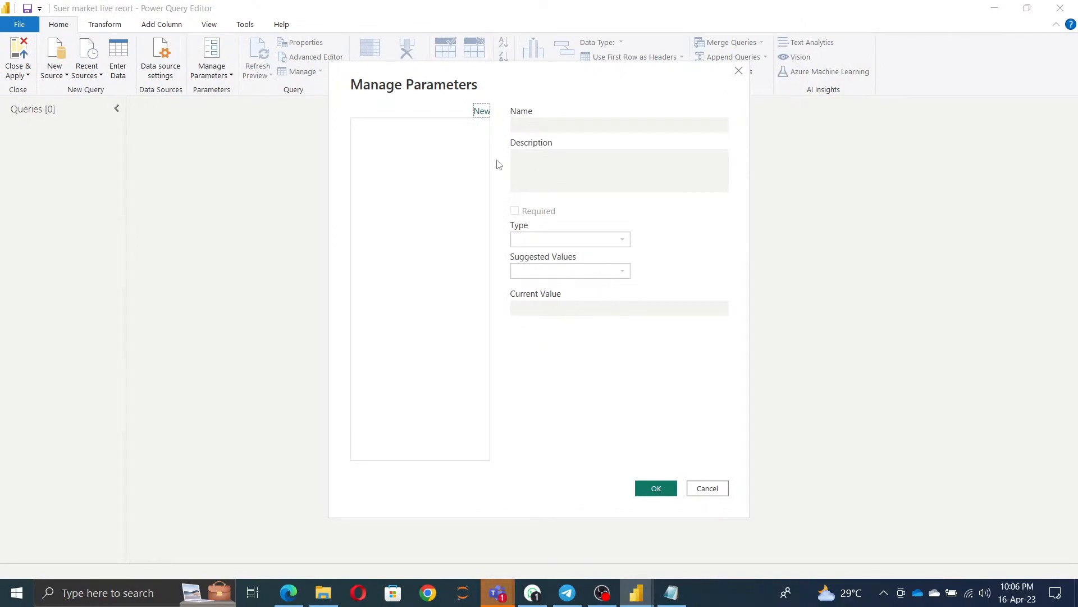
# Add a new parameter, and in File Explorer build and copy the full path of Supermarksales.xlsx in the Sales Dashboard folder.
pyautogui.click(481, 111)
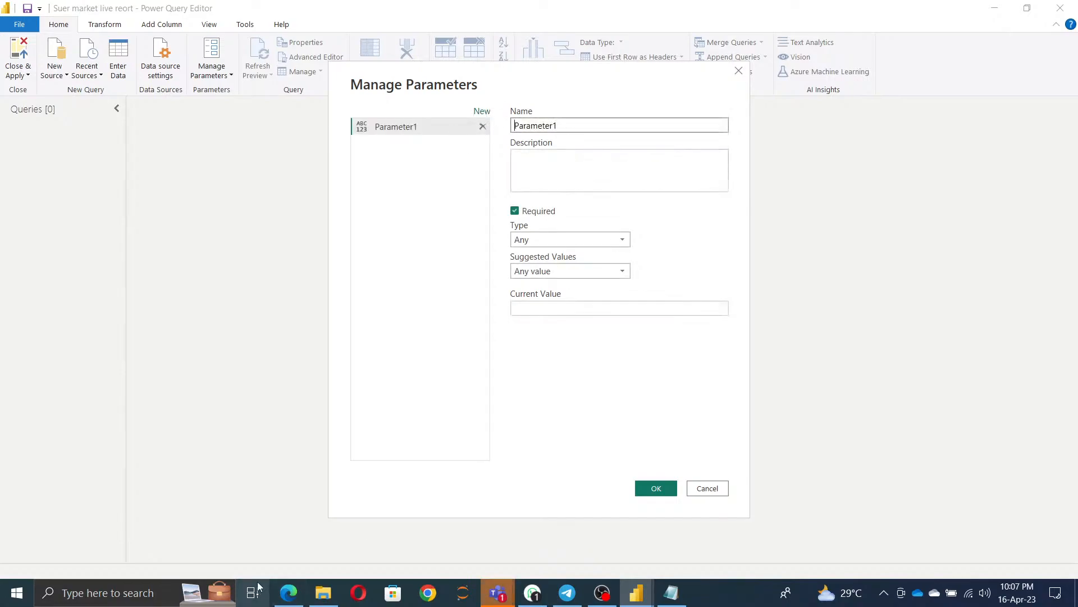
pyautogui.moveTo(336, 600)
pyautogui.click(346, 565)
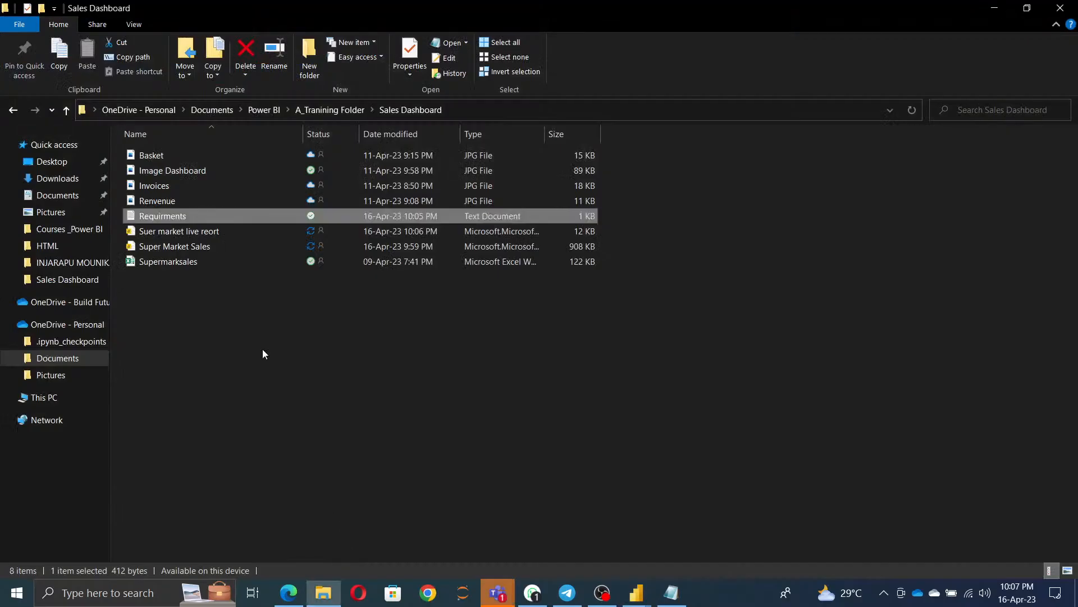
pyautogui.click(491, 107)
pyautogui.click(501, 107)
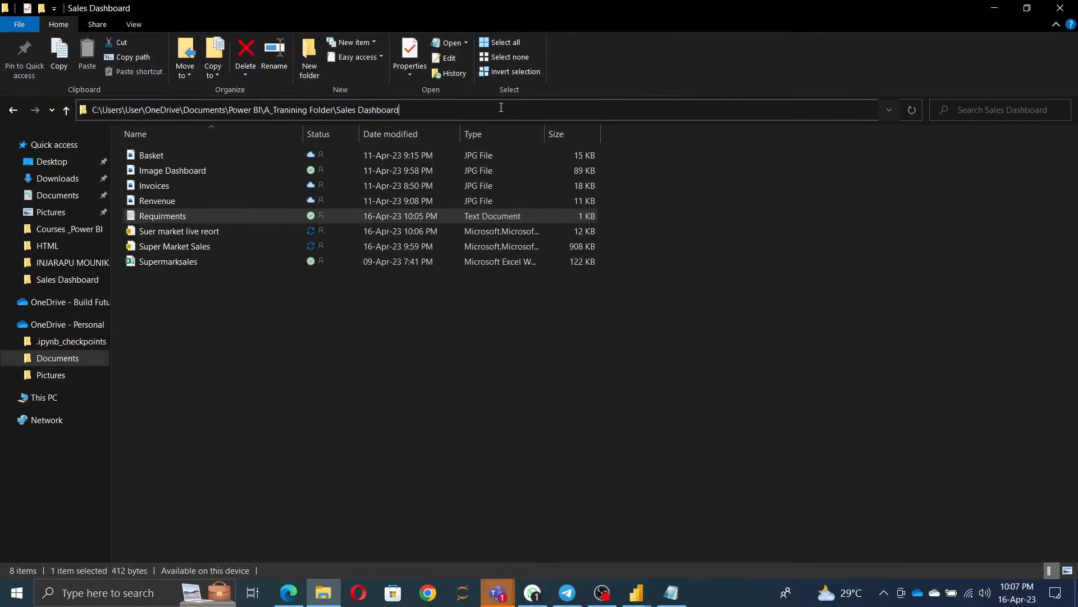
pyautogui.write('\\')
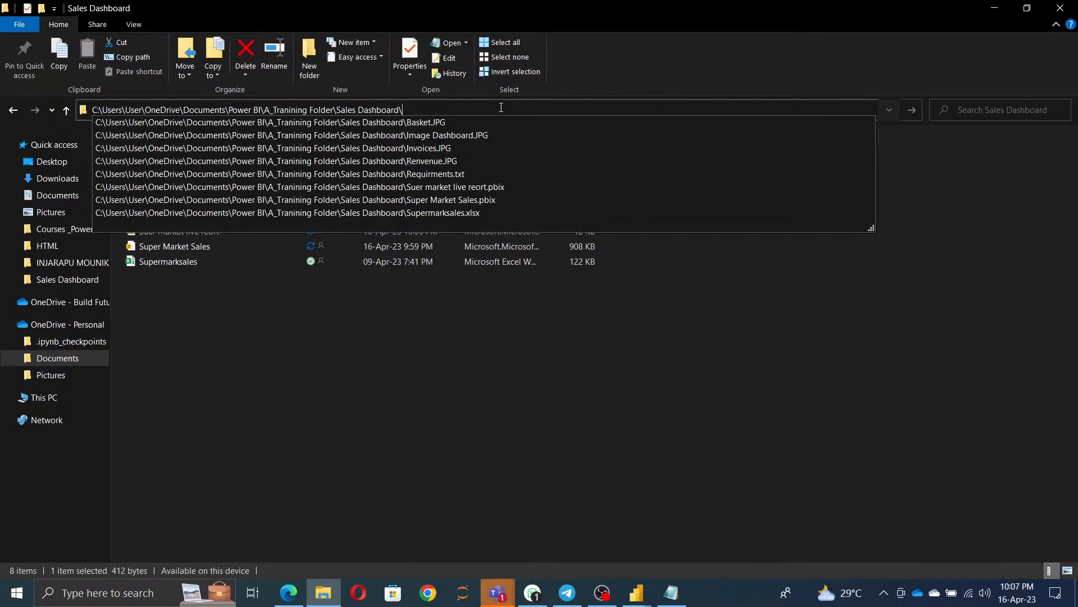
pyautogui.write('Suer market live reort.pbix')
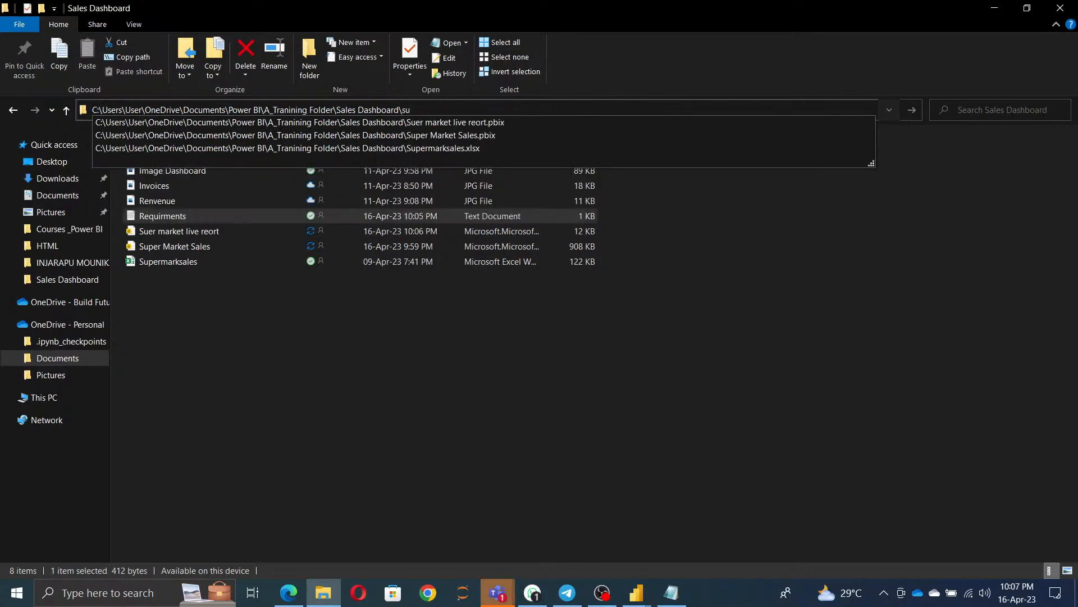
pyautogui.press('Down')
pyautogui.press('Down')
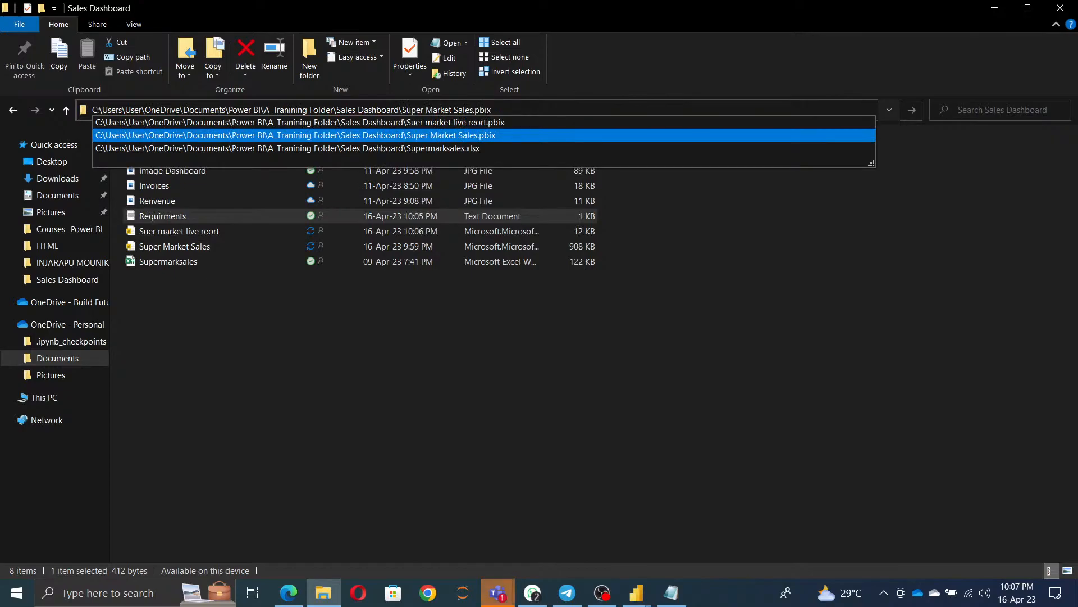
pyautogui.press('Down')
pyautogui.press('Return')
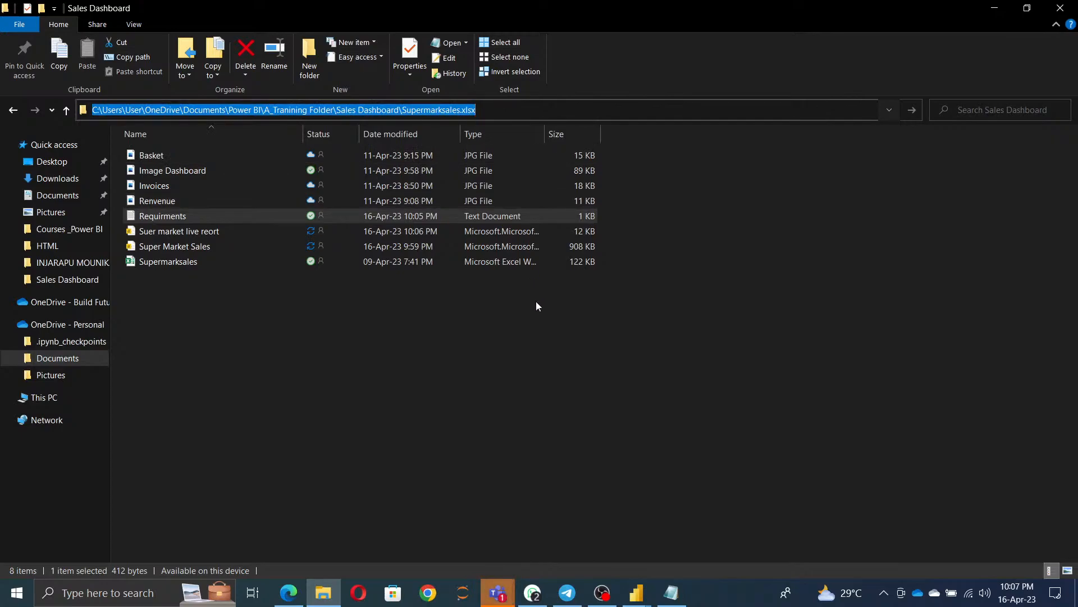
# Back in Power Query, set the parameter's current value to the copied Supermarksales.xlsx path and name it Excelpath.
pyautogui.hotkey('alt', 'Tab')
pyautogui.click(558, 307)
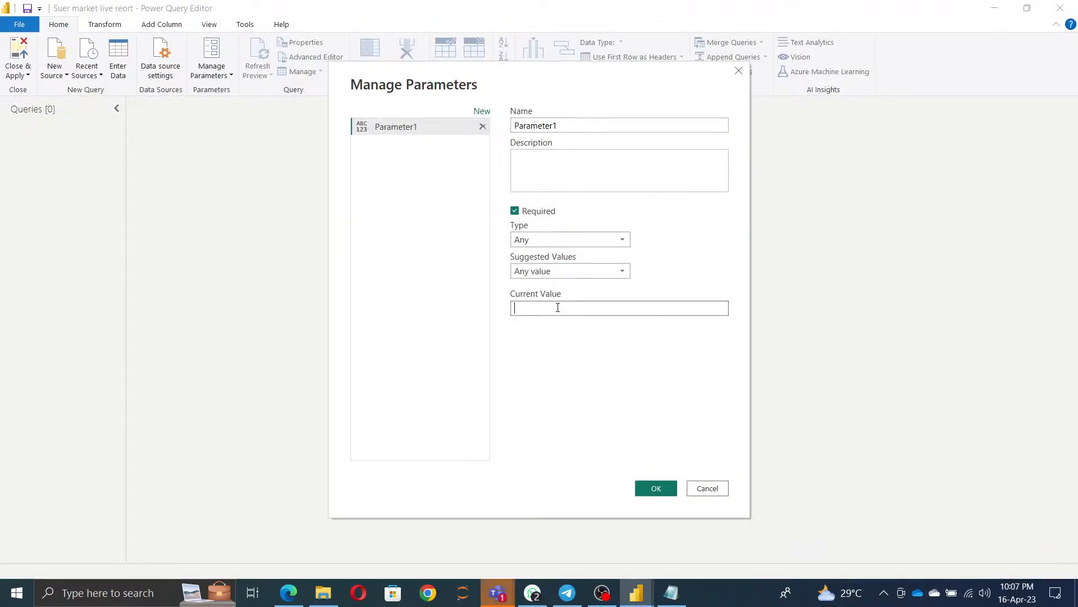
pyautogui.hotkey('ctrl', 'v')
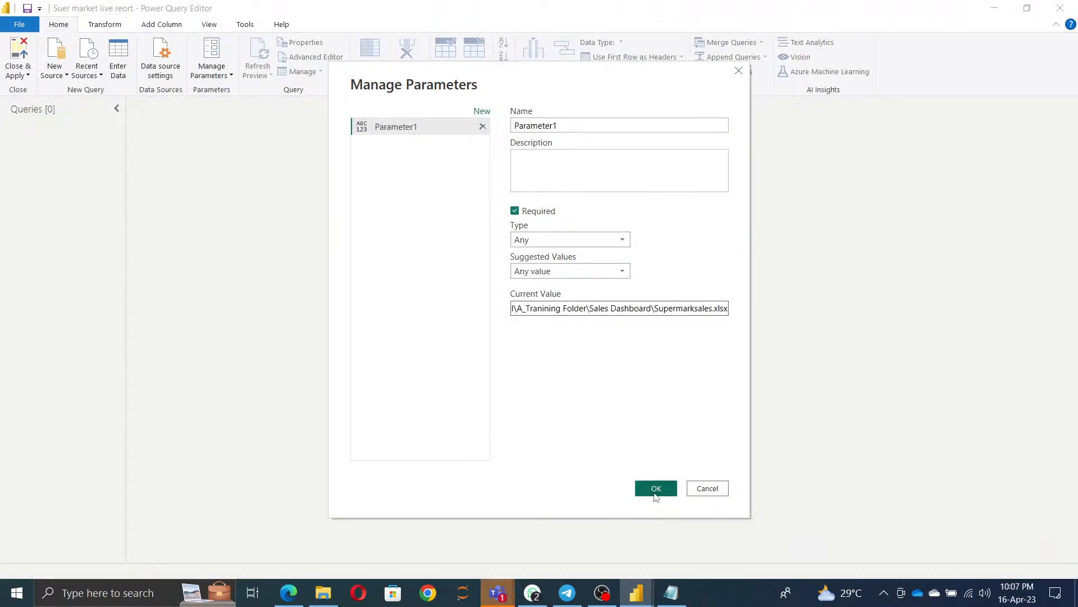
pyautogui.doubleClick(580, 126)
pyautogui.write('Excelpath')
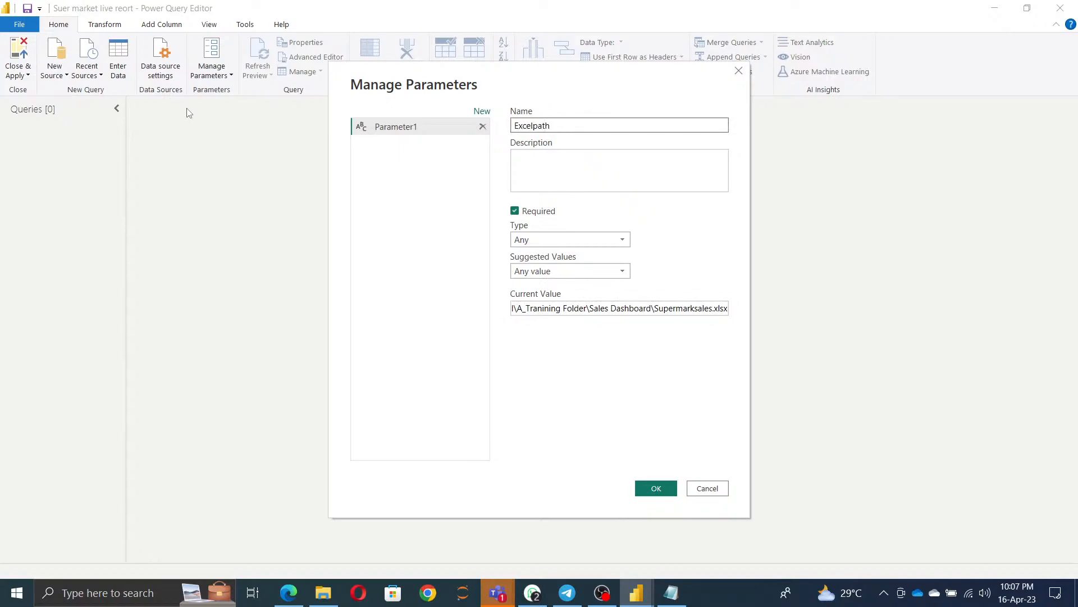
pyautogui.click(657, 486)
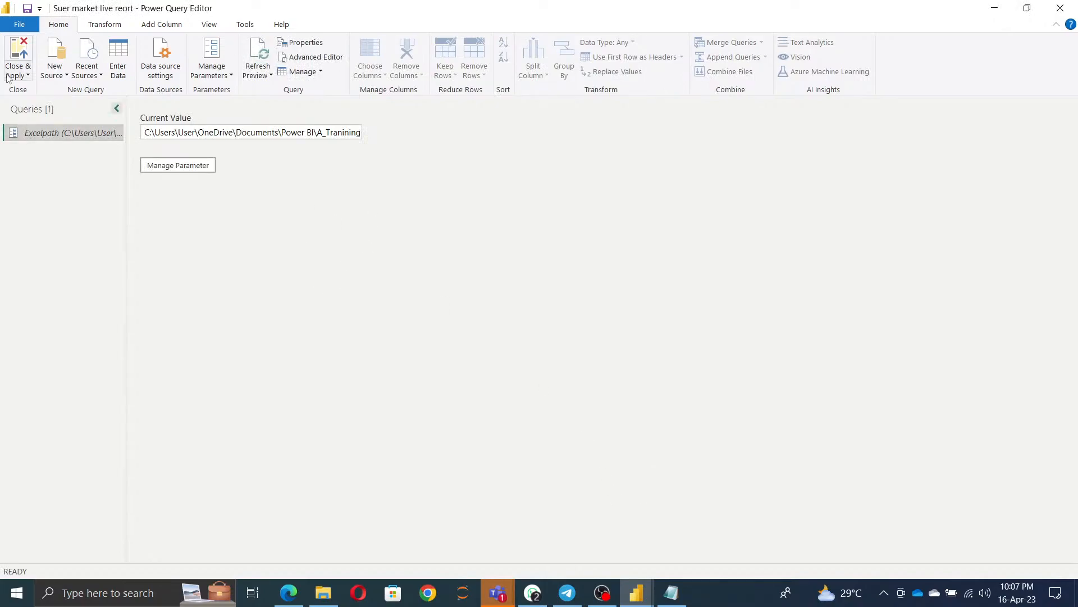
# Import the "supermarket_sales - Sheet1" sheet from the Supermarksales.xlsx workbook as a new query.
pyautogui.click(55, 68)
pyautogui.click(78, 121)
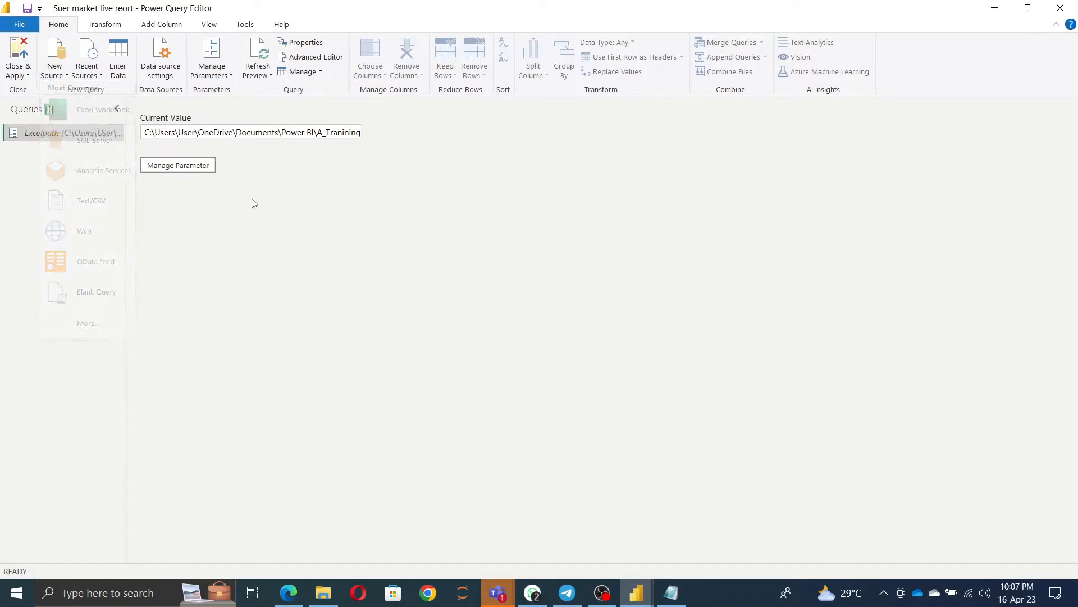
pyautogui.hotkey('ctrl', 'v')
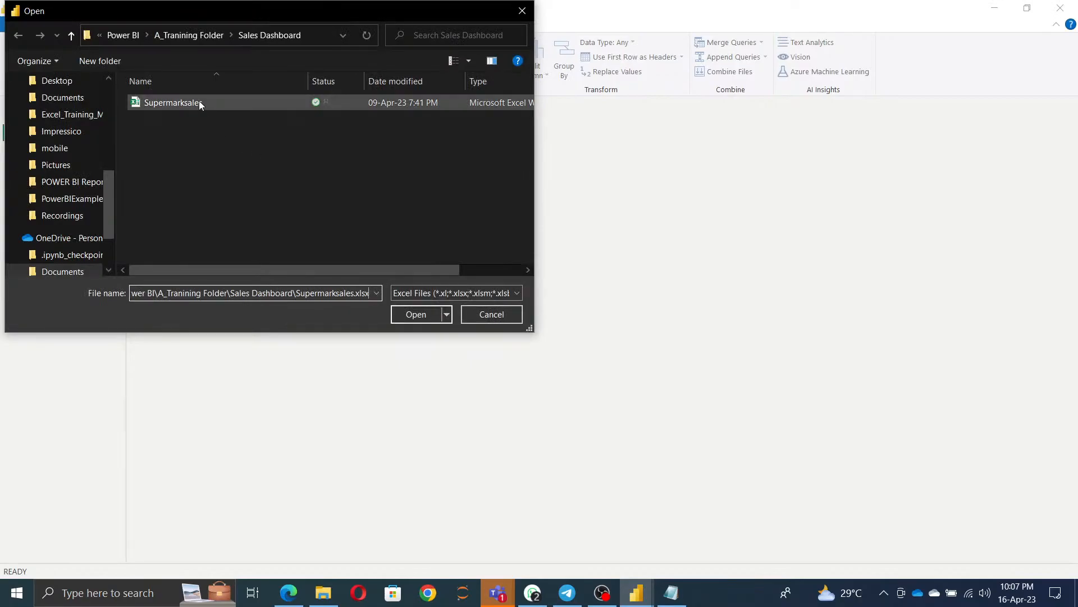
pyautogui.click(420, 317)
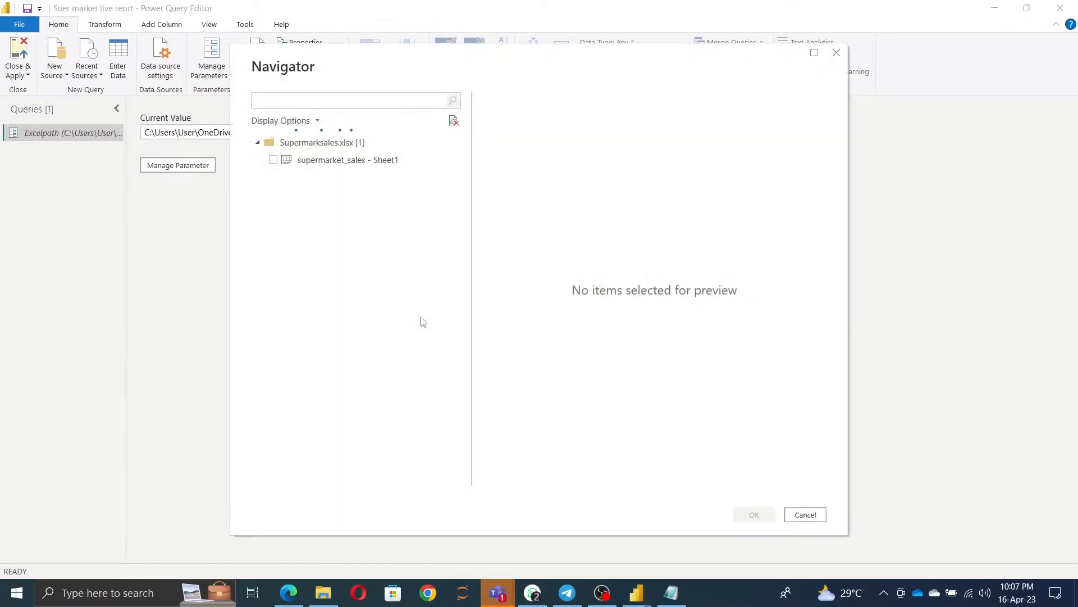
pyautogui.click(273, 161)
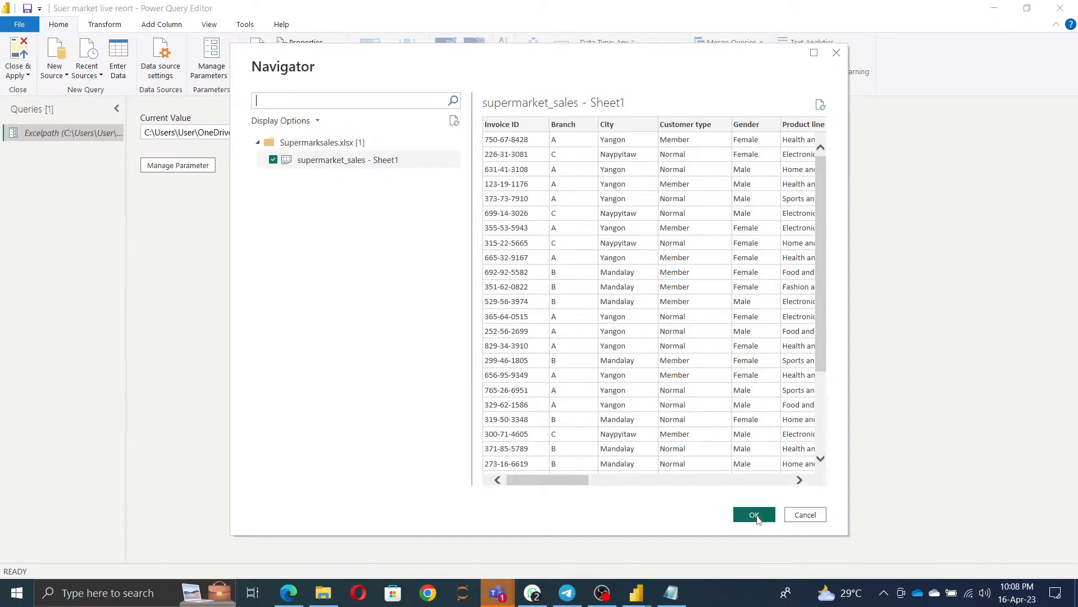
pyautogui.click(754, 514)
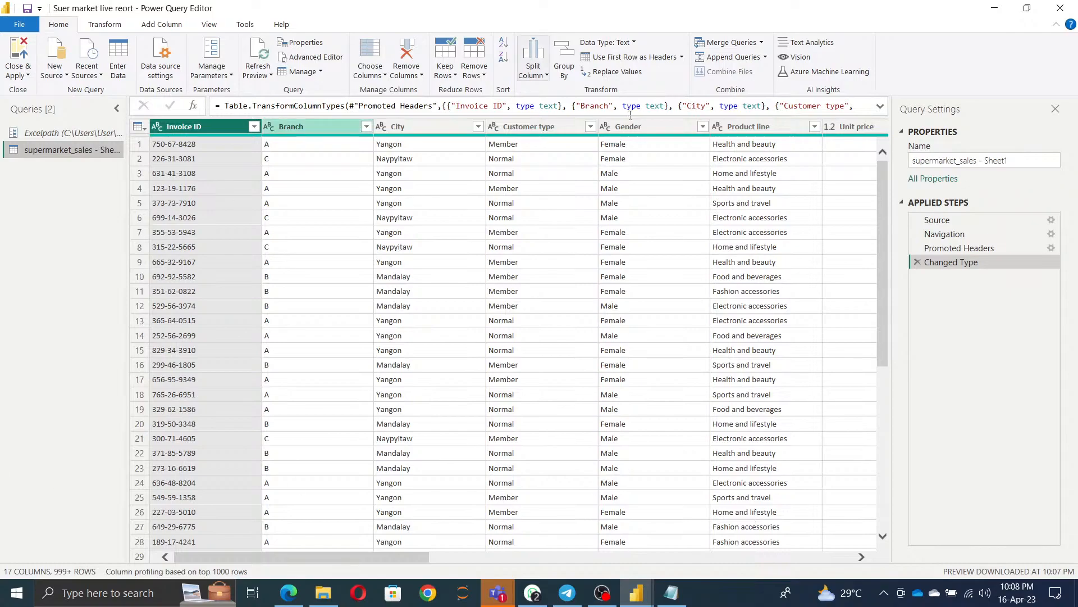
# Rename the imported sheet's query to supermarket_sales by removing the " - Sheet1" suffix.
pyautogui.click(1027, 163)
pyautogui.hotkey('shift', 'Left')
pyautogui.hotkey('shift', 'Left')
pyautogui.hotkey('shift', 'Left')
pyautogui.hotkey('shift', 'Left')
pyautogui.hotkey('shift', 'Left')
pyautogui.hotkey('shift', 'Left')
pyautogui.hotkey('shift', 'Left')
pyautogui.hotkey('shift', 'Left')
pyautogui.hotkey('shift', 'Left')
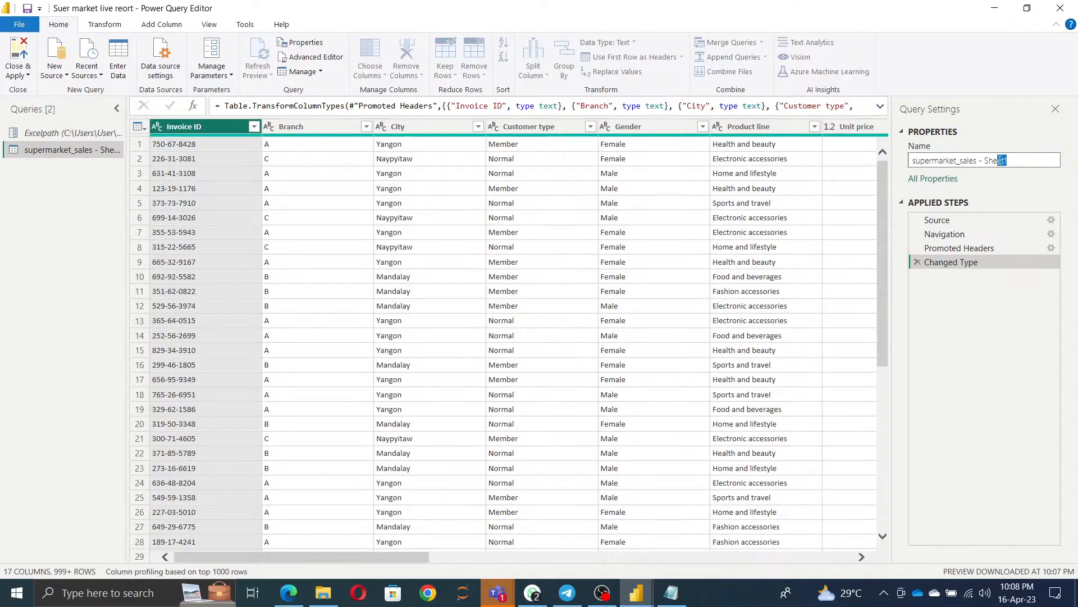
pyautogui.press('BackSpace')
pyautogui.click(10, 233)
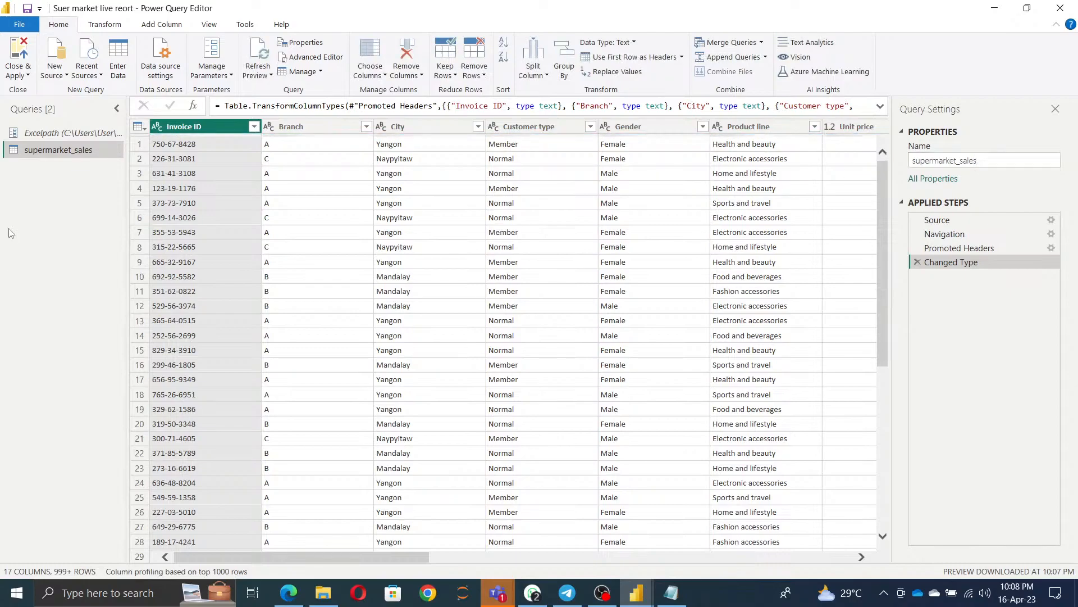
# Duplicate the supermarket_sales query and name the copy Calenders.
pyautogui.moveTo(322, 554); pyautogui.dragTo(559, 558)
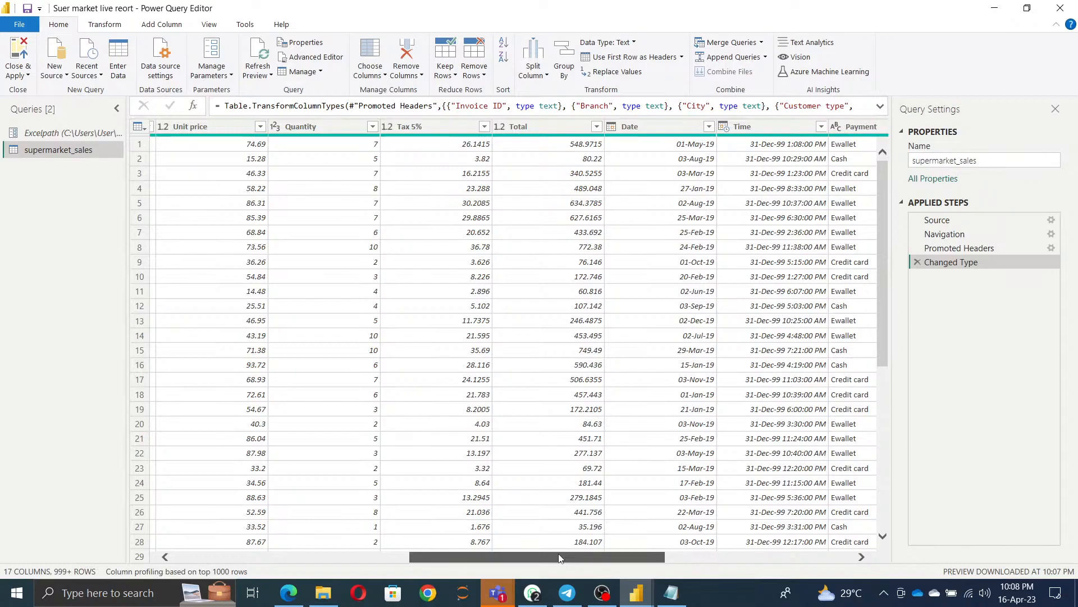
pyautogui.rightClick(48, 151)
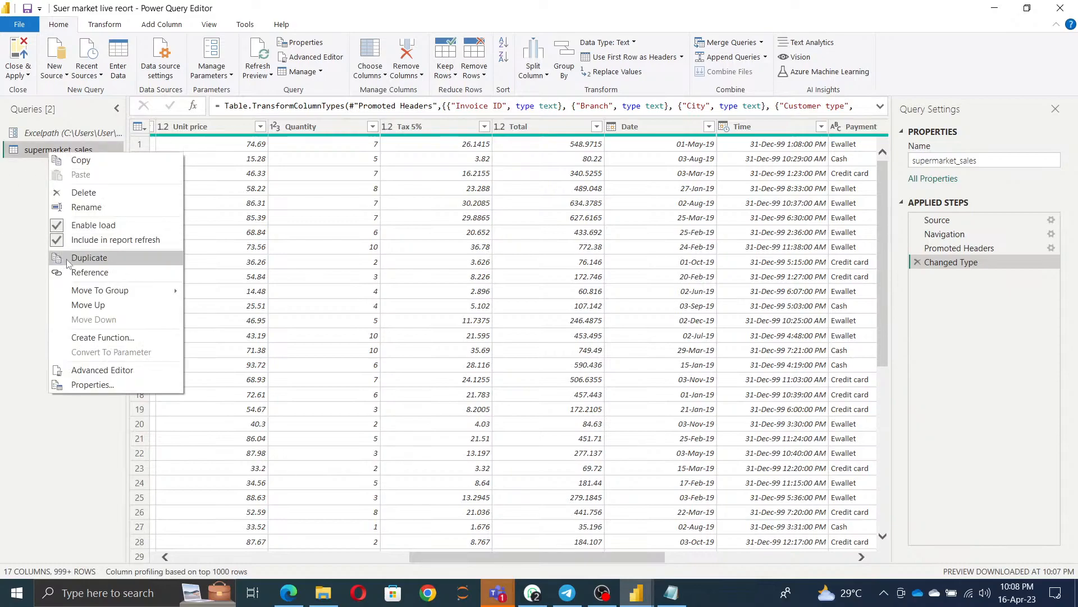
pyautogui.click(79, 258)
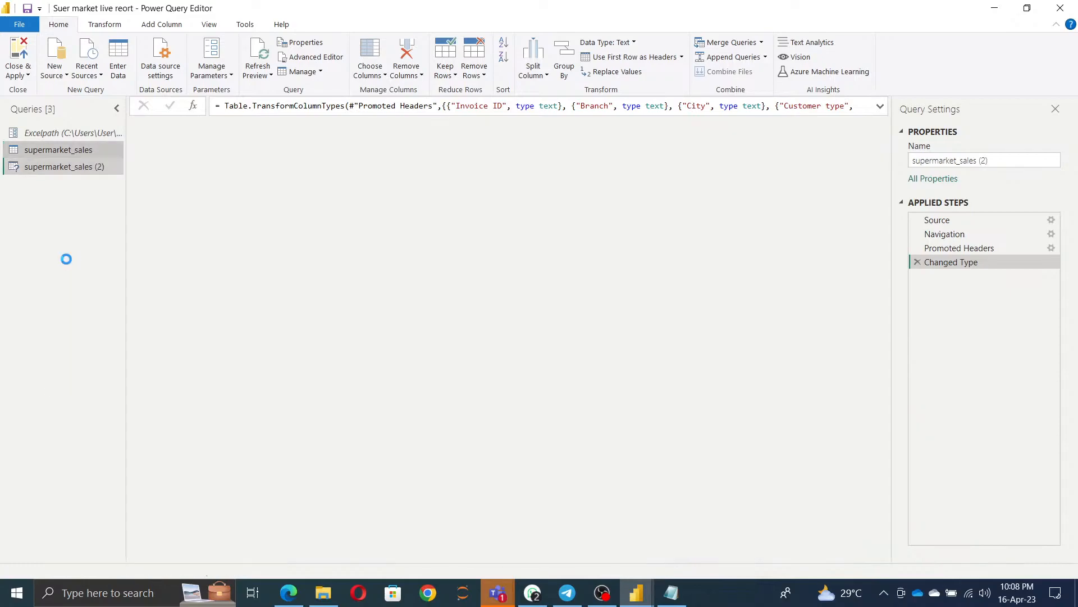
pyautogui.click(997, 164)
pyautogui.write('Calenders')
pyautogui.press('Return')
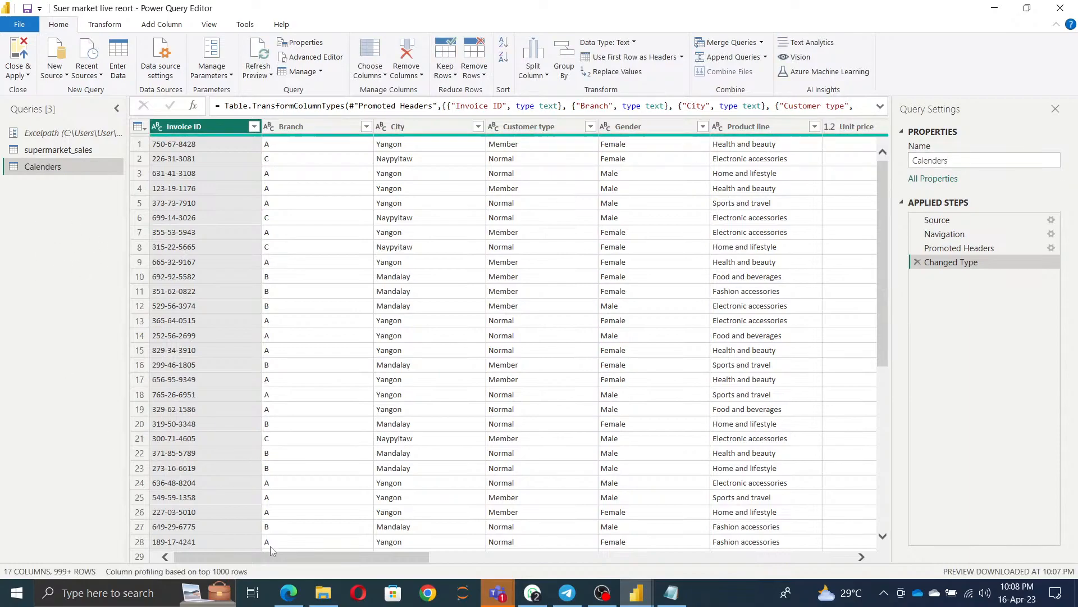
# In the Calenders query, remove all columns except Date and delete its duplicate rows.
pyautogui.moveTo(286, 563); pyautogui.dragTo(619, 565)
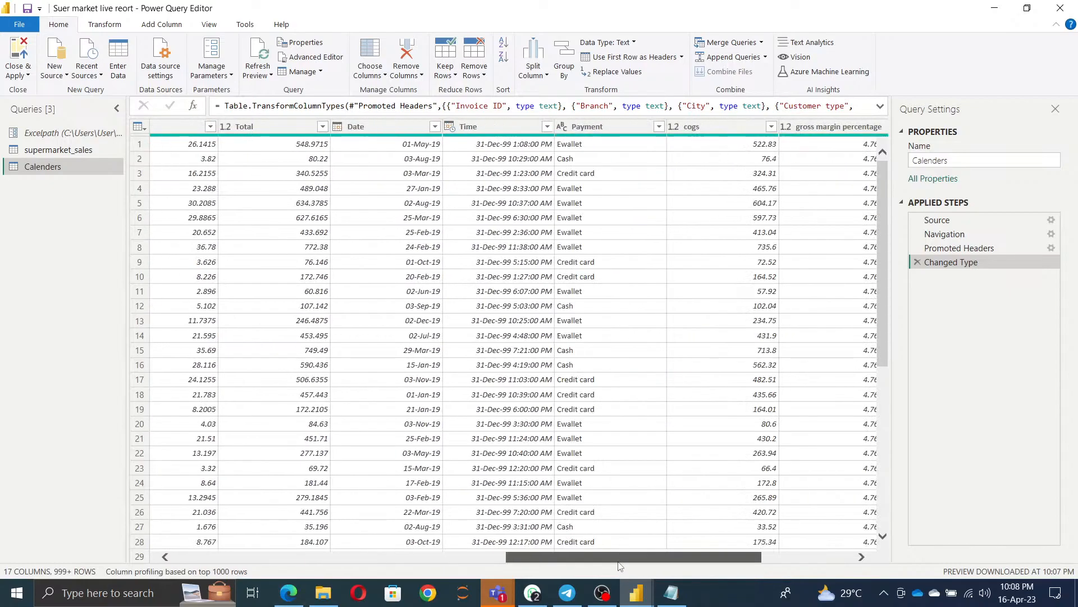
pyautogui.click(369, 126)
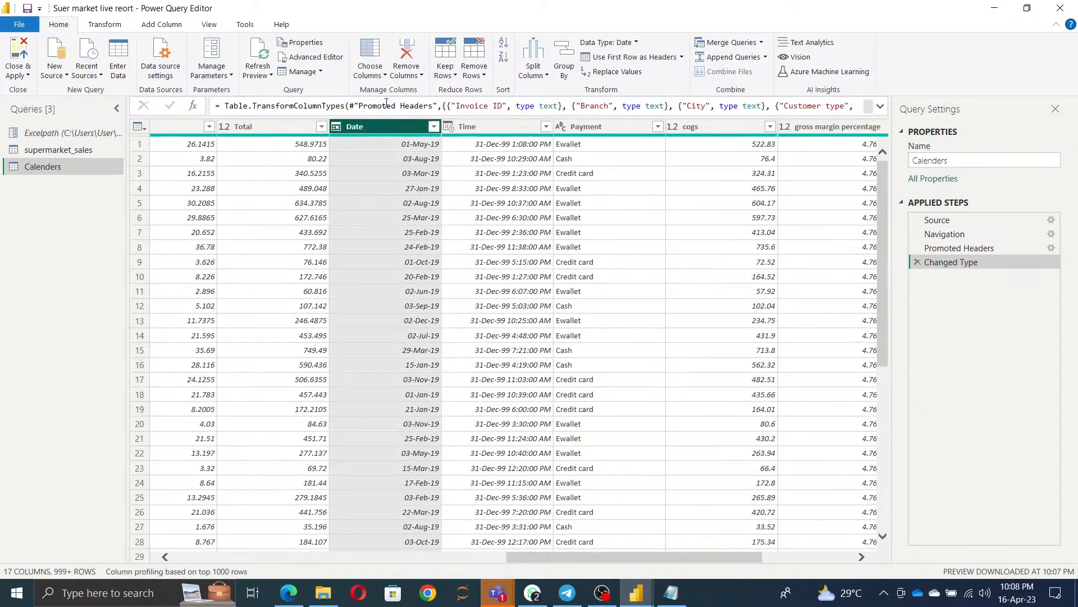
pyautogui.click(405, 72)
pyautogui.click(425, 106)
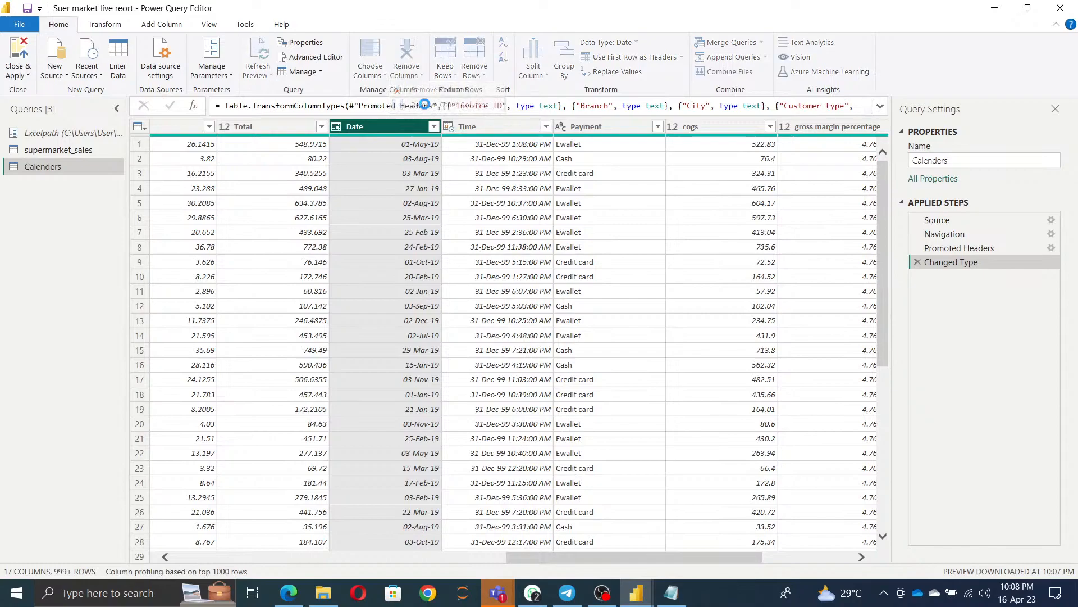
pyautogui.click(480, 78)
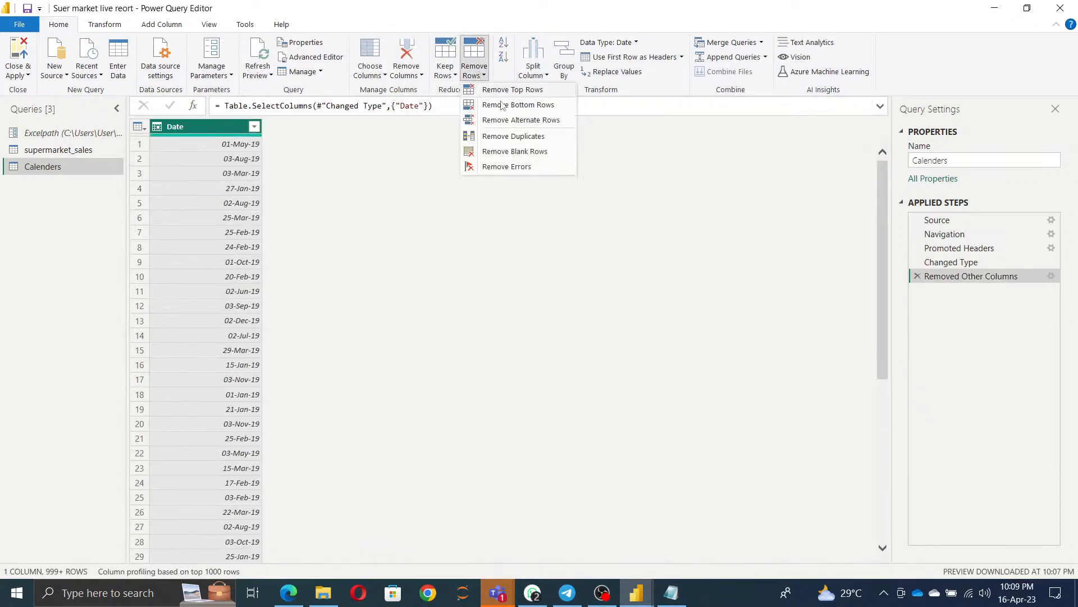
pyautogui.click(515, 136)
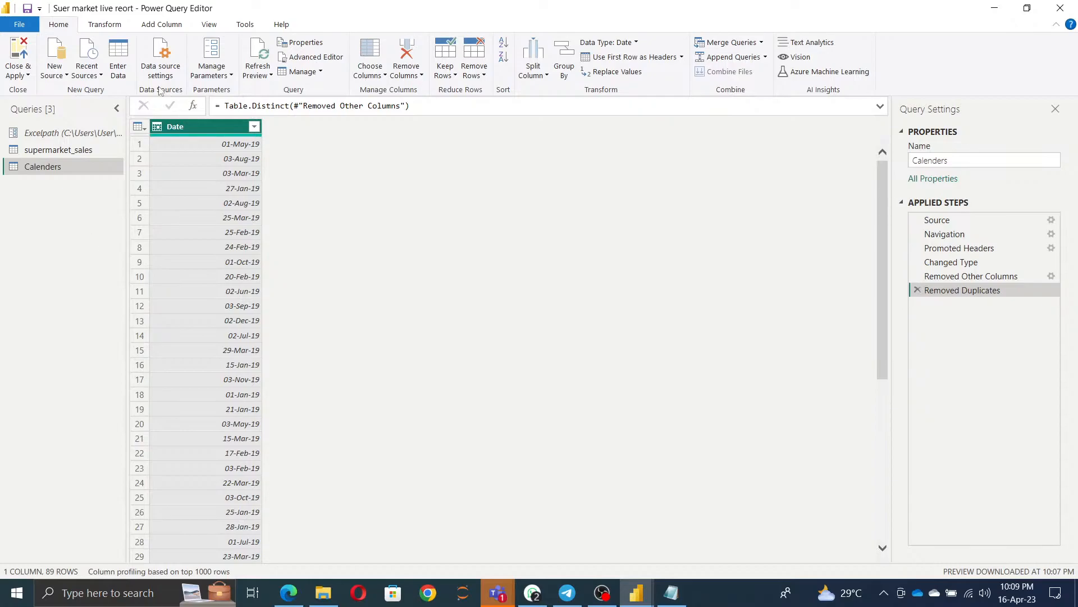
# Add a custom column named StartDate to Calenders with the formula List.Min([Date]).
pyautogui.click(160, 25)
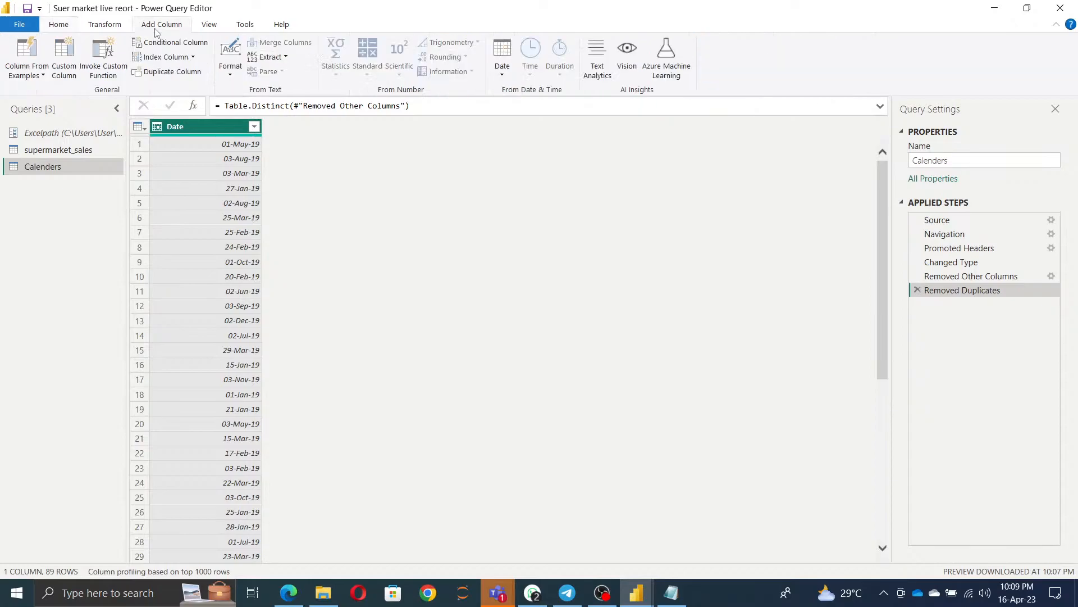
pyautogui.click(61, 69)
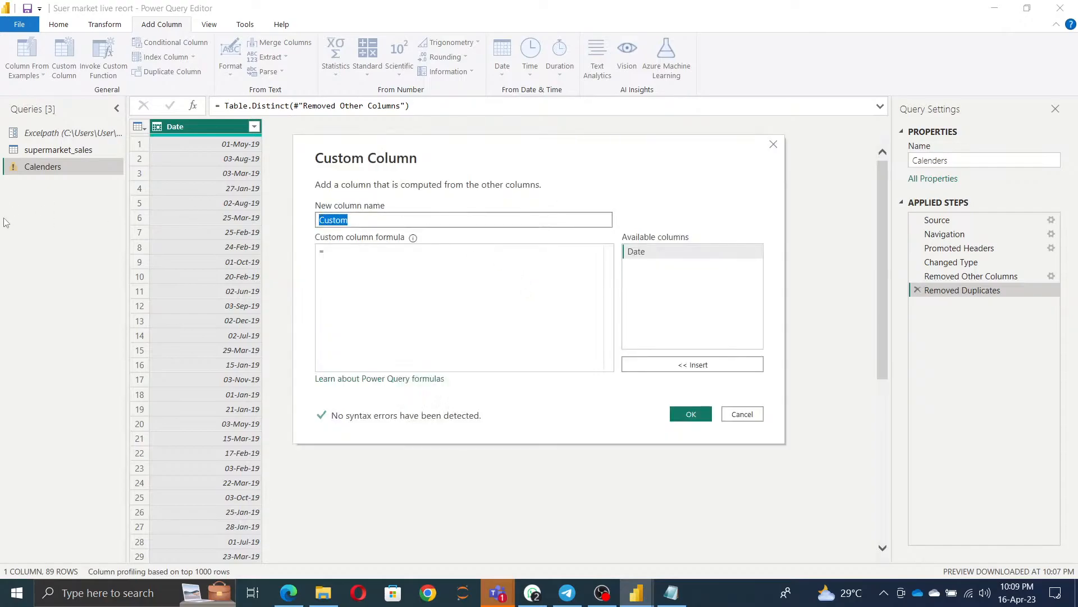
pyautogui.write('StartDate')
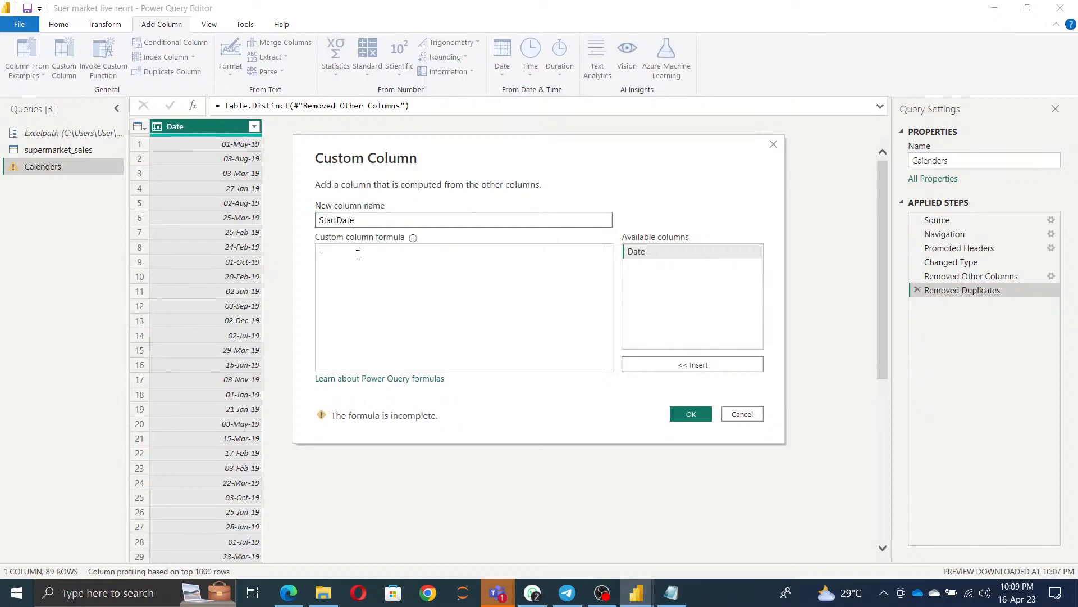
pyautogui.click(338, 253)
pyautogui.write('list')
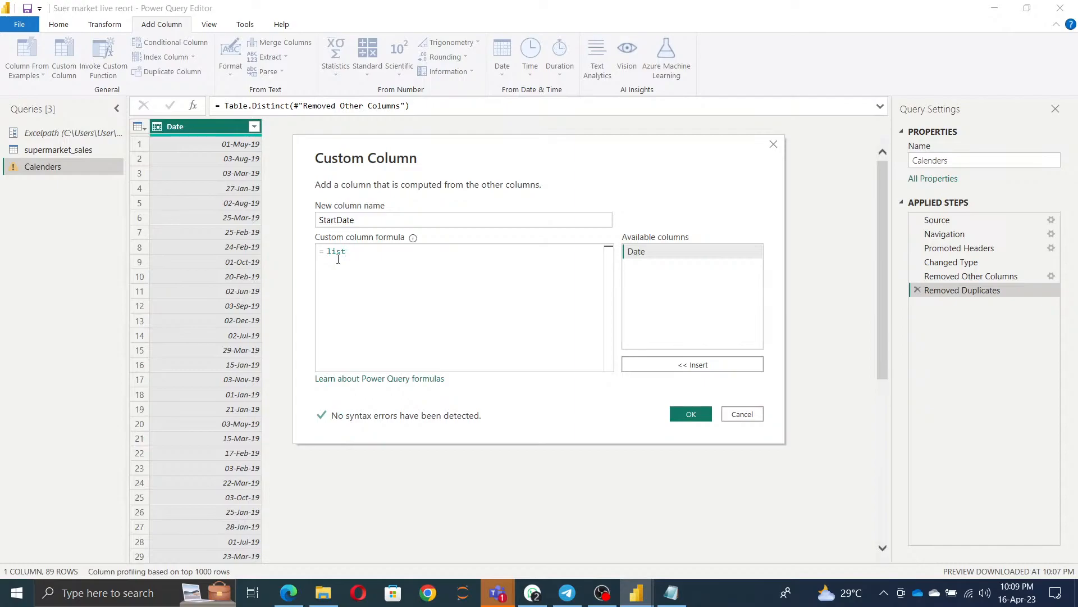
pyautogui.write('.min')
pyautogui.press('Down')
pyautogui.press('Tab')
pyautogui.moveTo(346, 251); pyautogui.dragTo(326, 251)
pyautogui.press('BackSpace')
pyautogui.click(373, 253)
pyautogui.write('(')
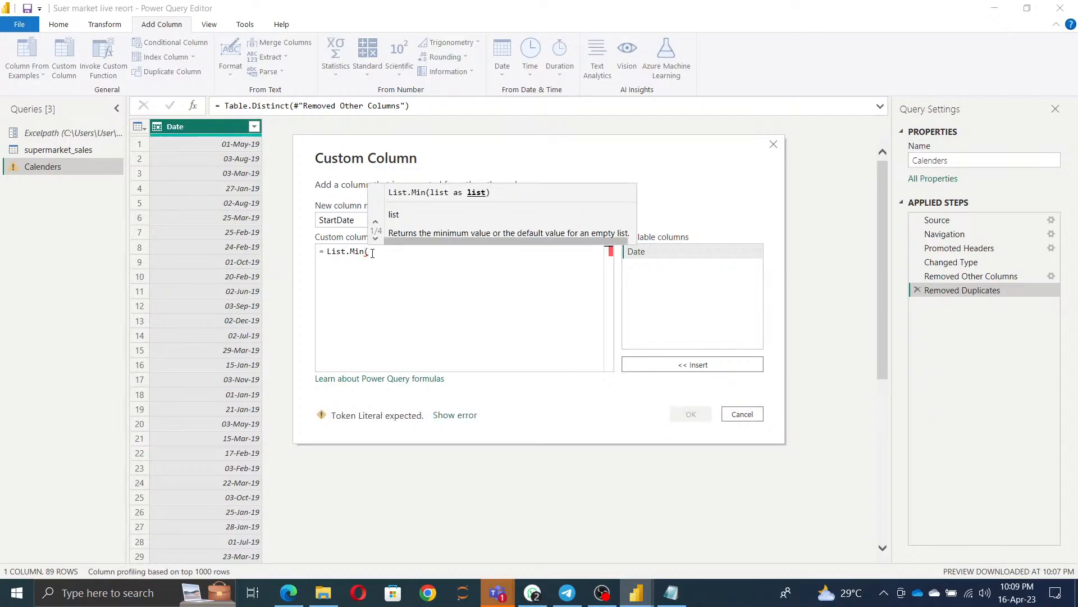
pyautogui.doubleClick(722, 257)
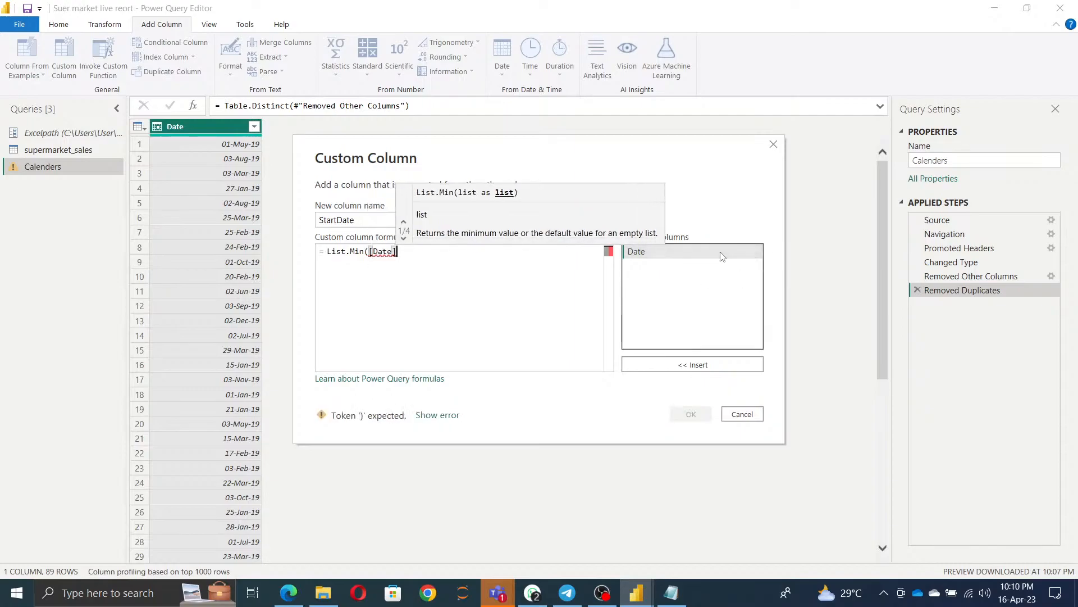
pyautogui.write(')')
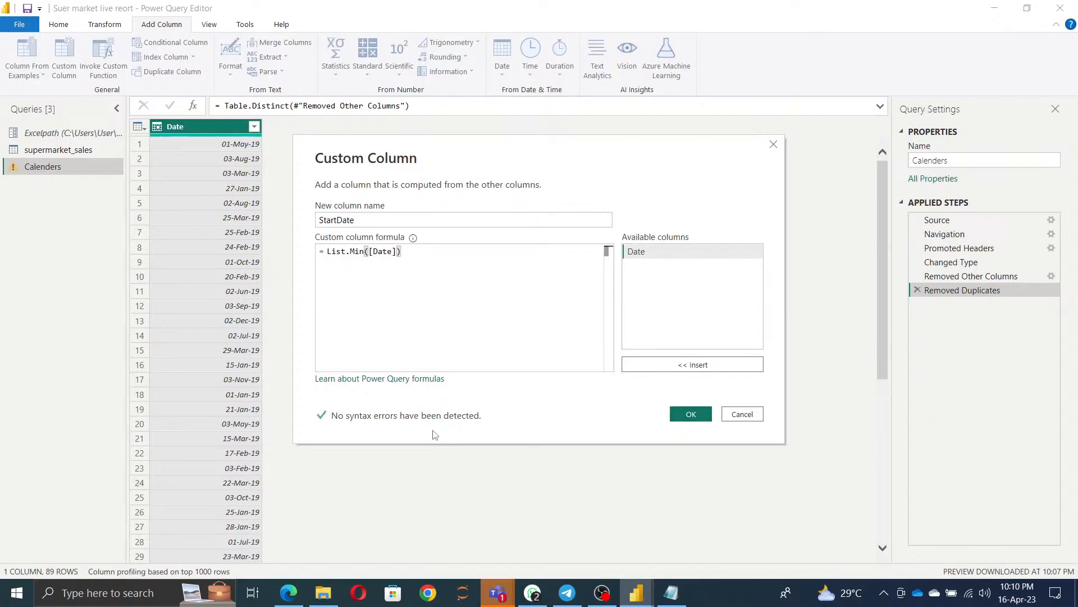
pyautogui.click(695, 416)
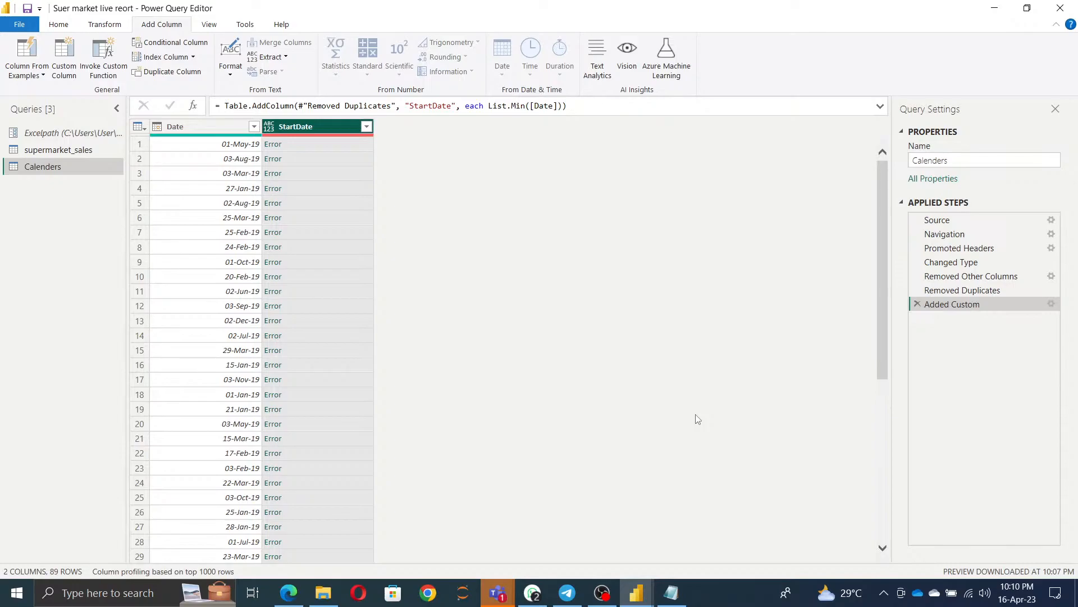
# Edit the StartDate custom column's formula to List.Min(#"Changed Type"[Date]).
pyautogui.click(1051, 304)
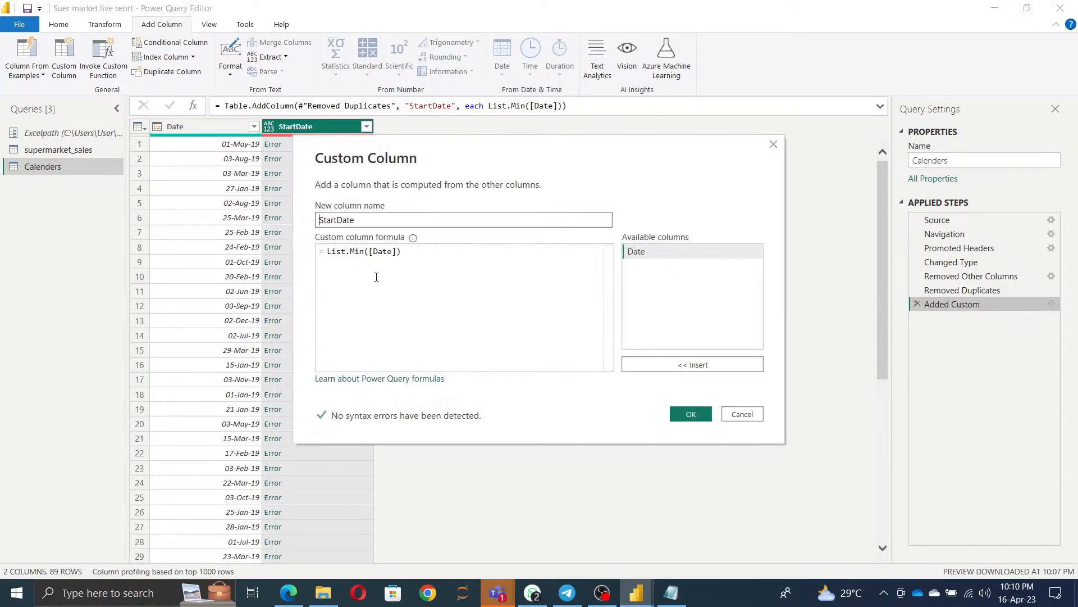
pyautogui.click(370, 251)
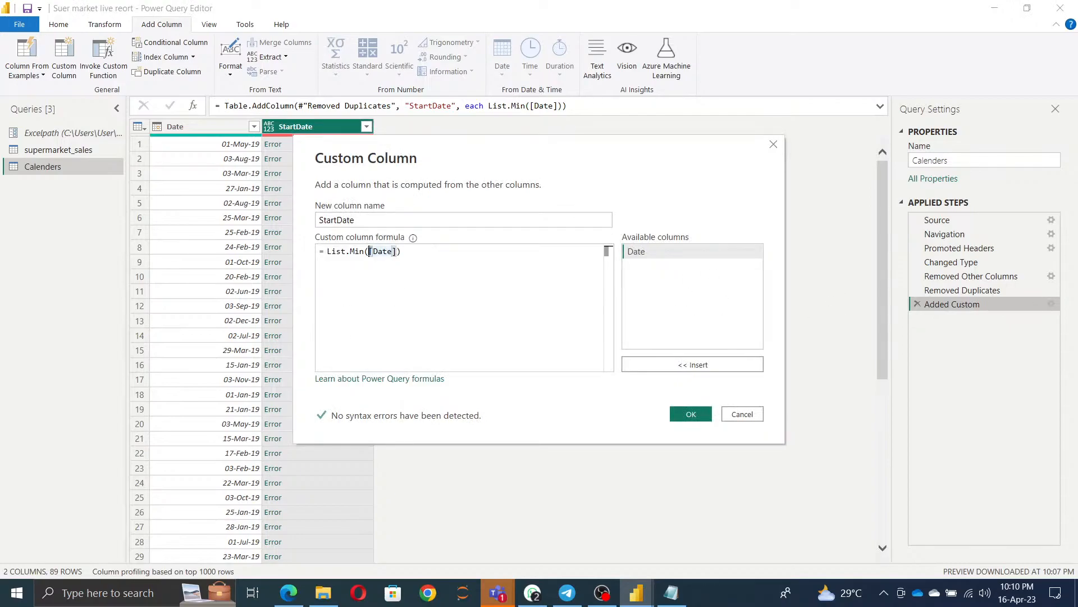
pyautogui.write('#')
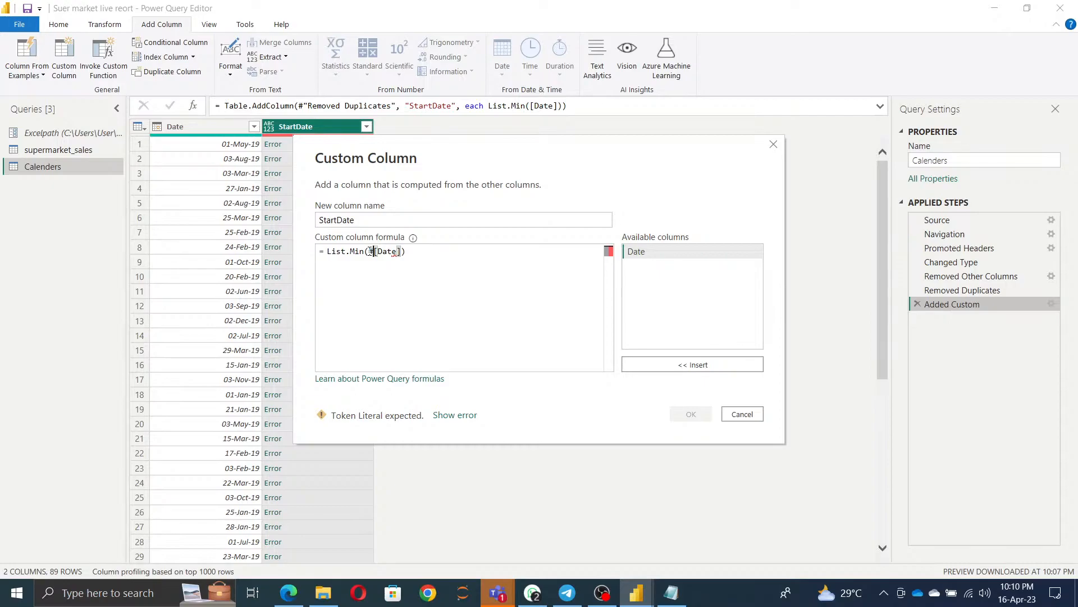
pyautogui.write('"Changed Type"')
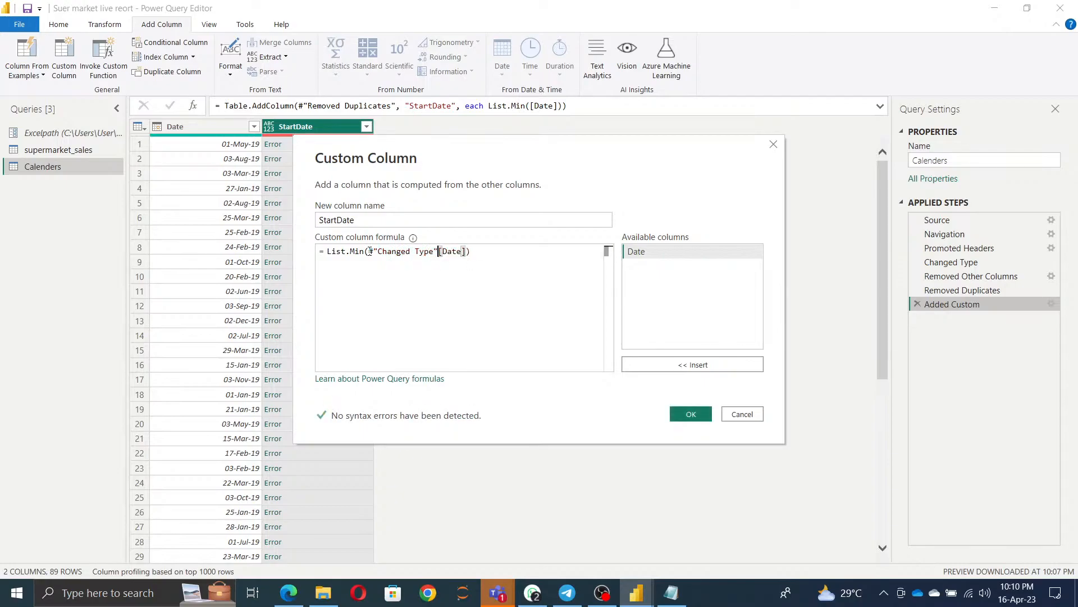
pyautogui.click(701, 417)
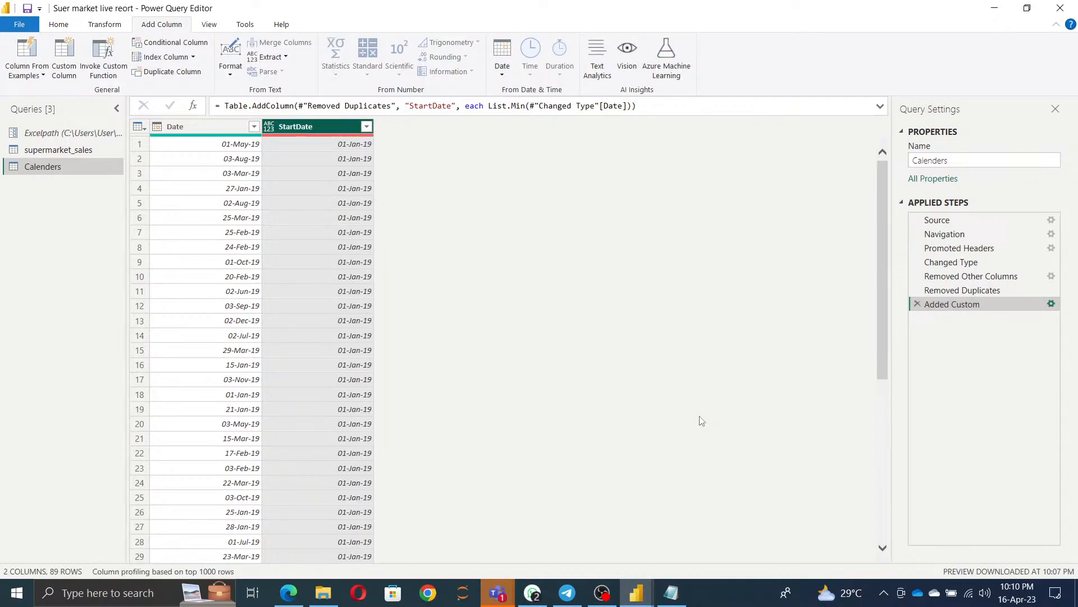
# Set the StartDate column's data type to Date and check the earliest dates in the Date column's filter list.
pyautogui.click(268, 127)
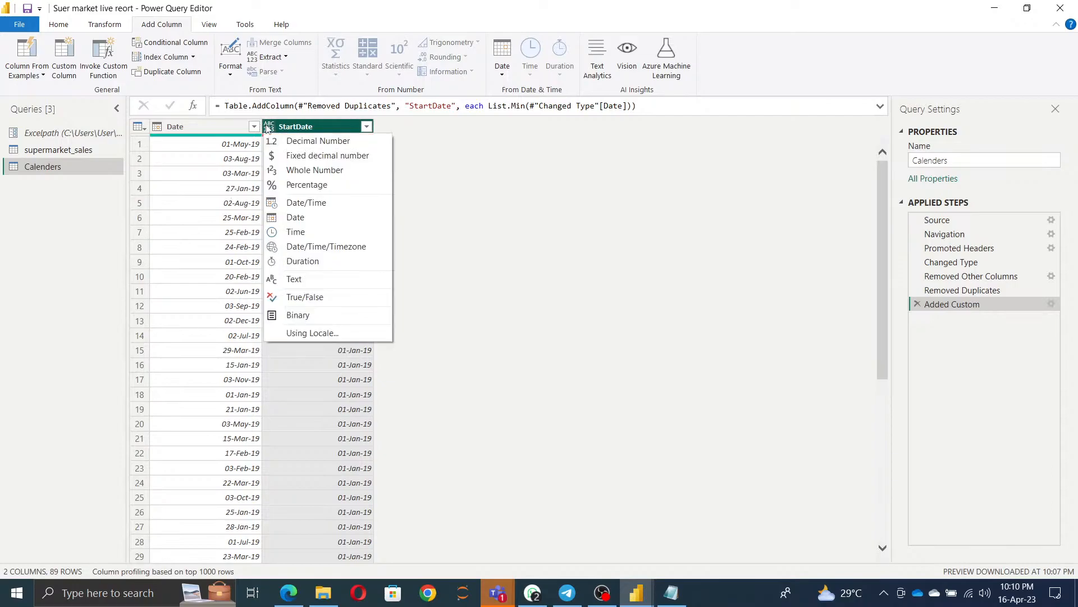
pyautogui.click(295, 217)
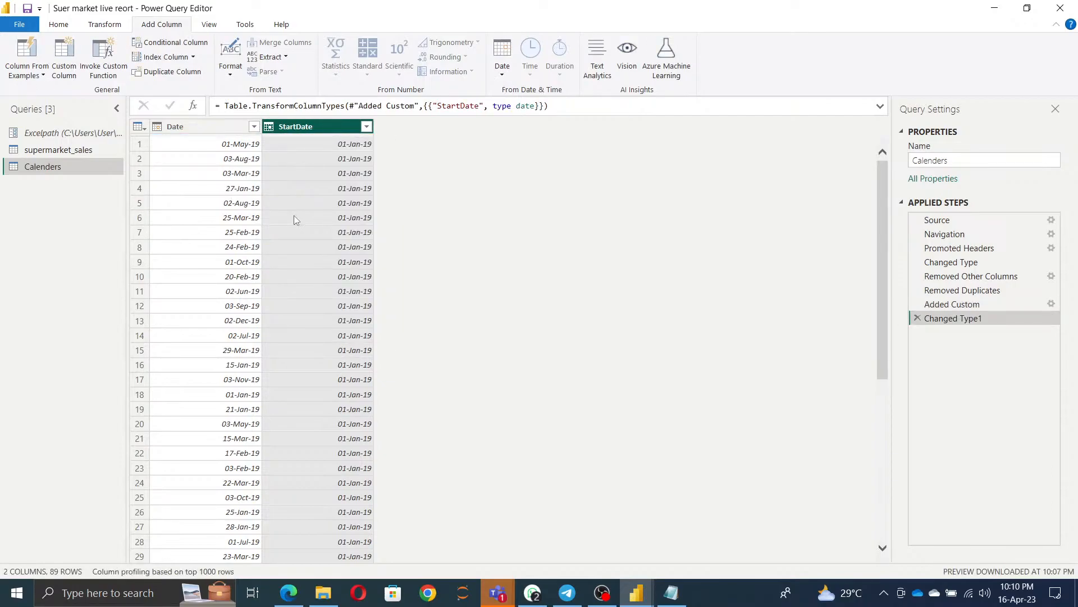
pyautogui.click(254, 127)
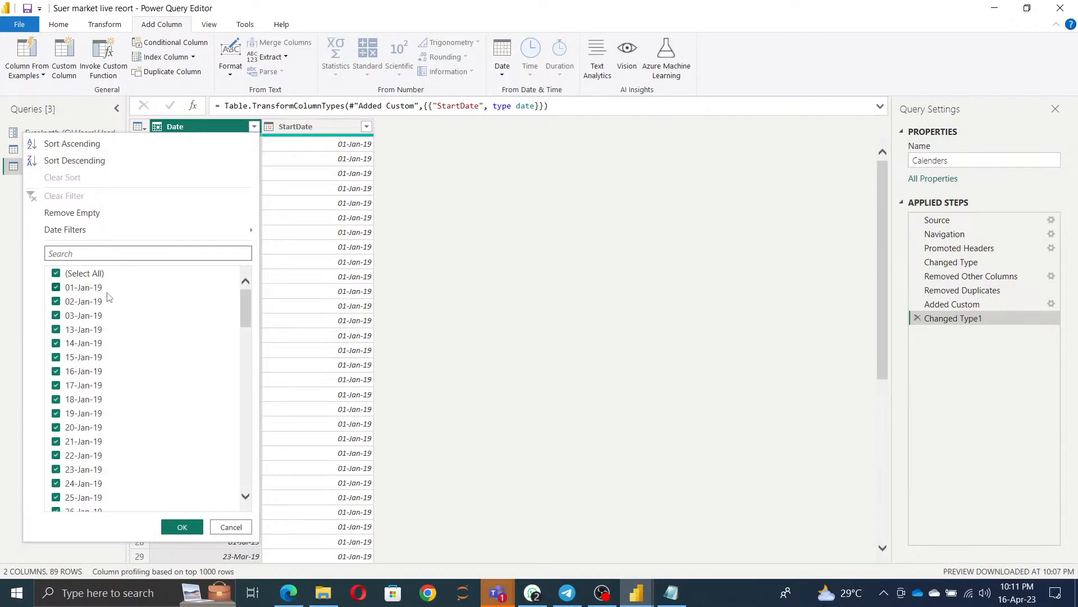
pyautogui.click(466, 298)
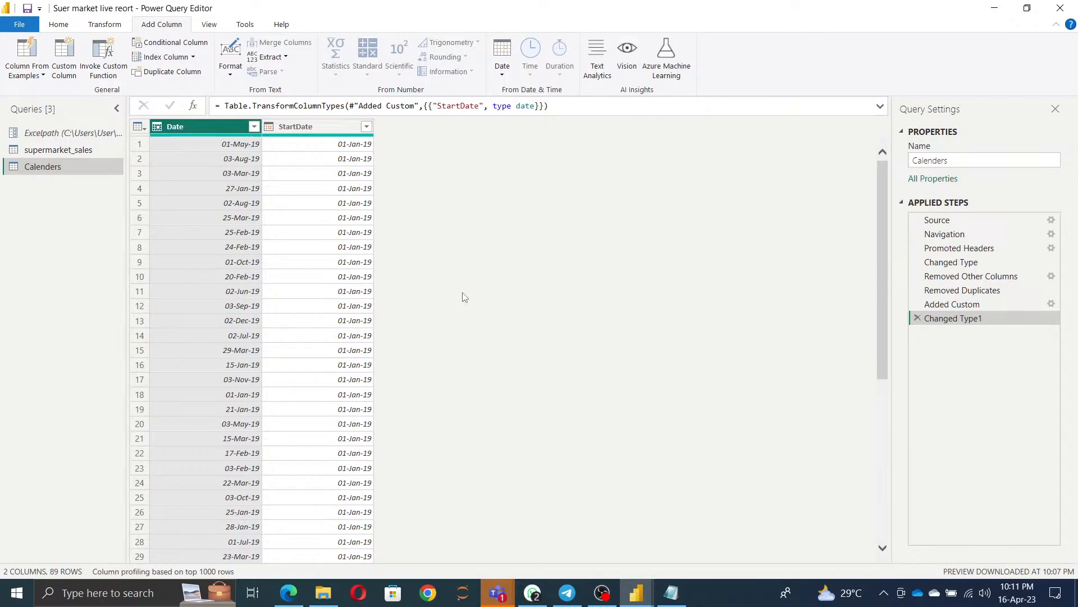
# Add a custom column named Todydate with the formula DateTime.LocalNow().
pyautogui.click(63, 56)
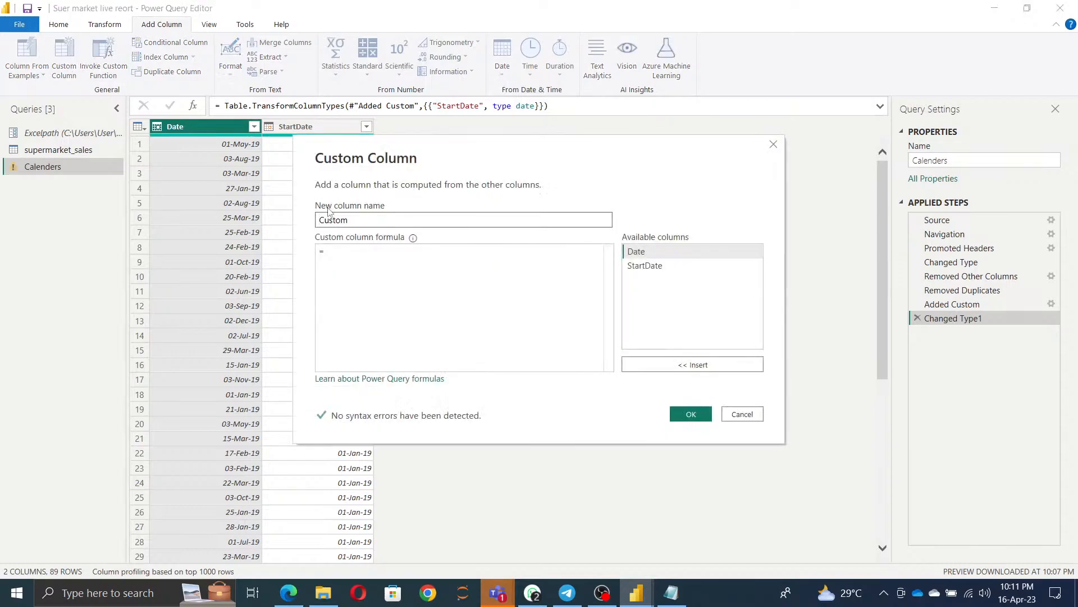
pyautogui.write('Todydate')
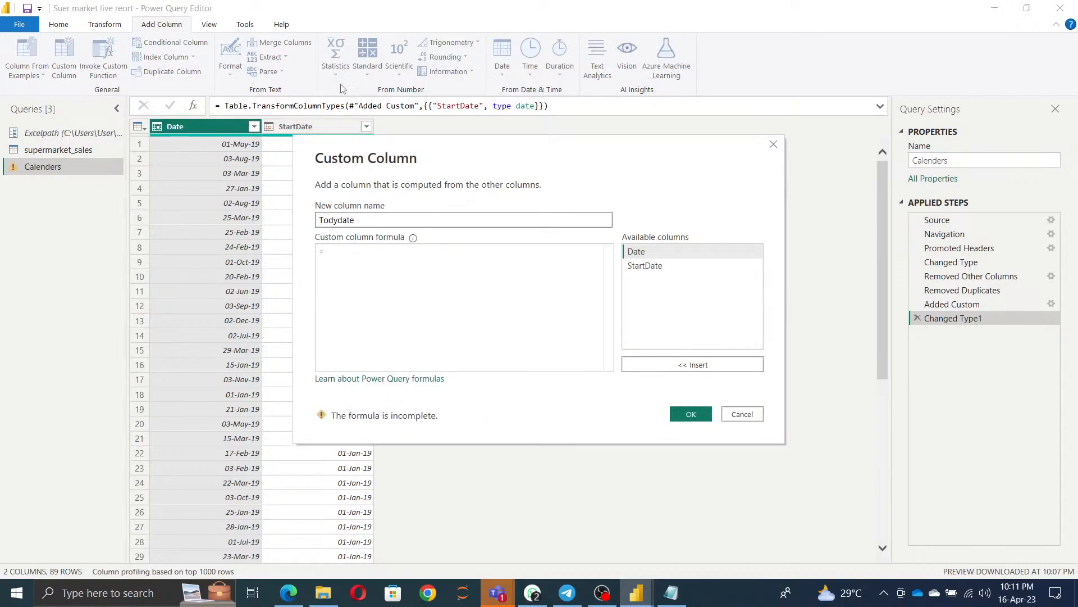
pyautogui.click(352, 255)
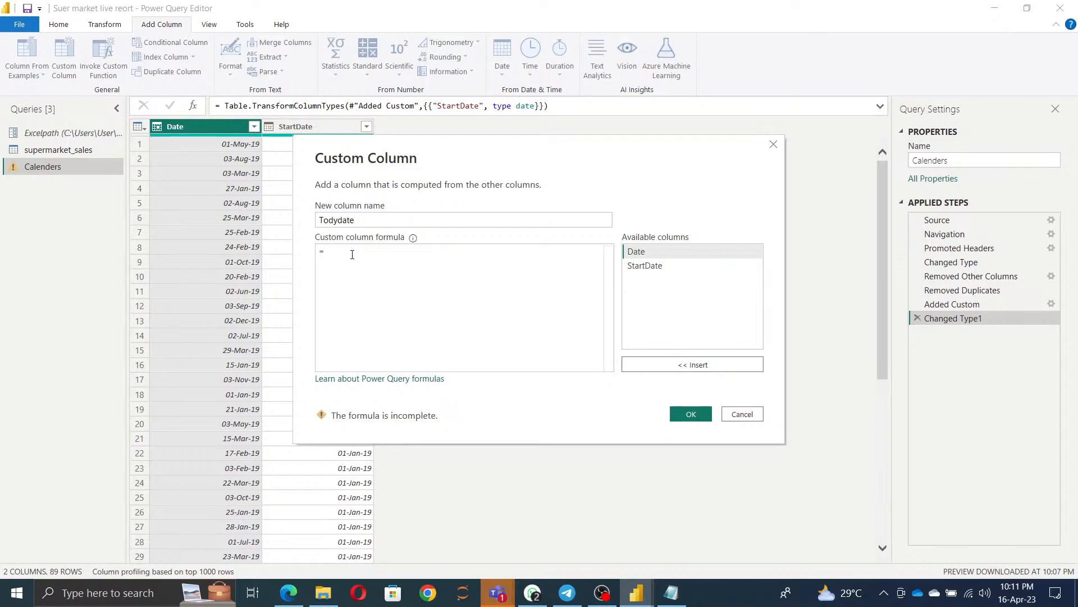
pyautogui.write('loca')
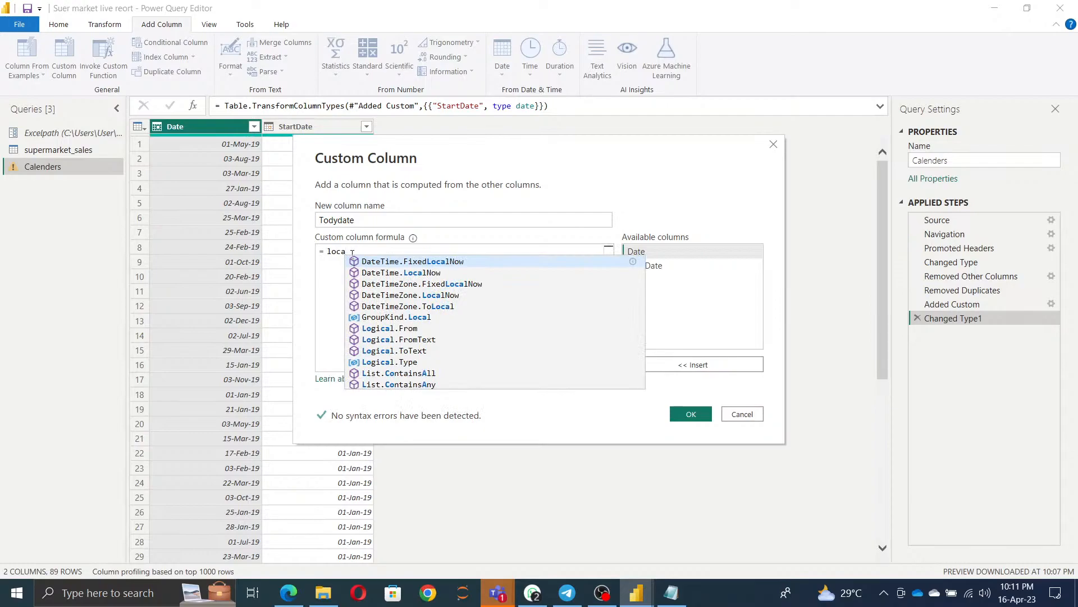
pyautogui.press('Down')
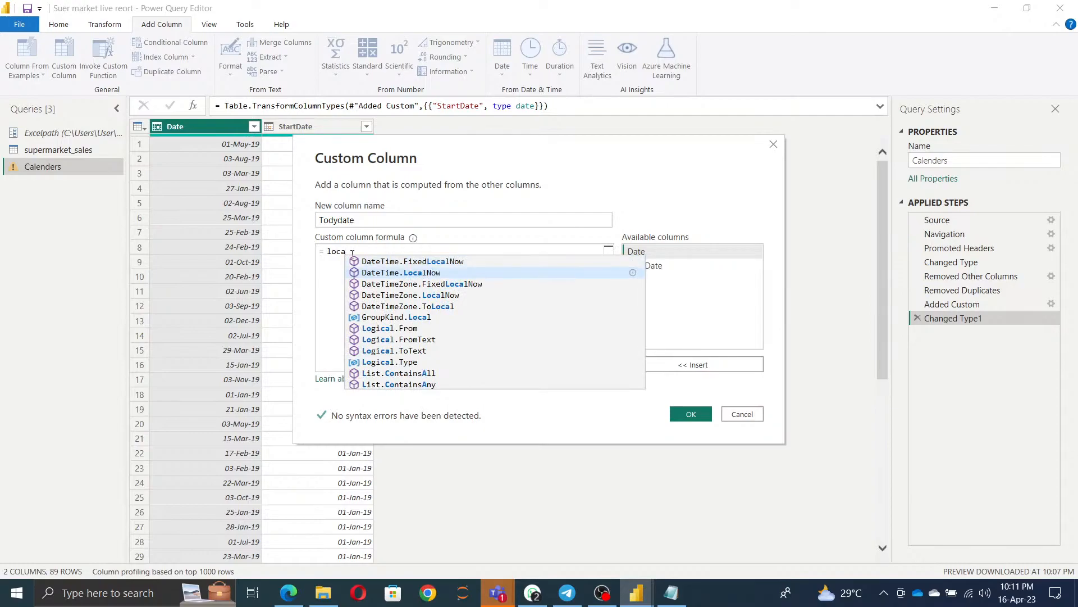
pyautogui.press('Tab')
pyautogui.write('()')
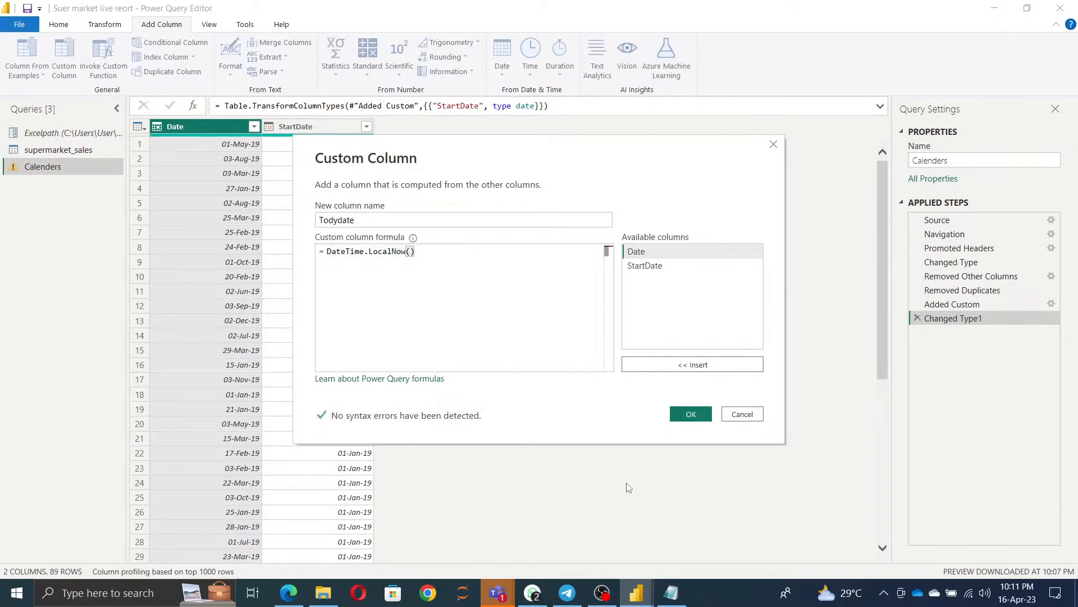
pyautogui.click(701, 416)
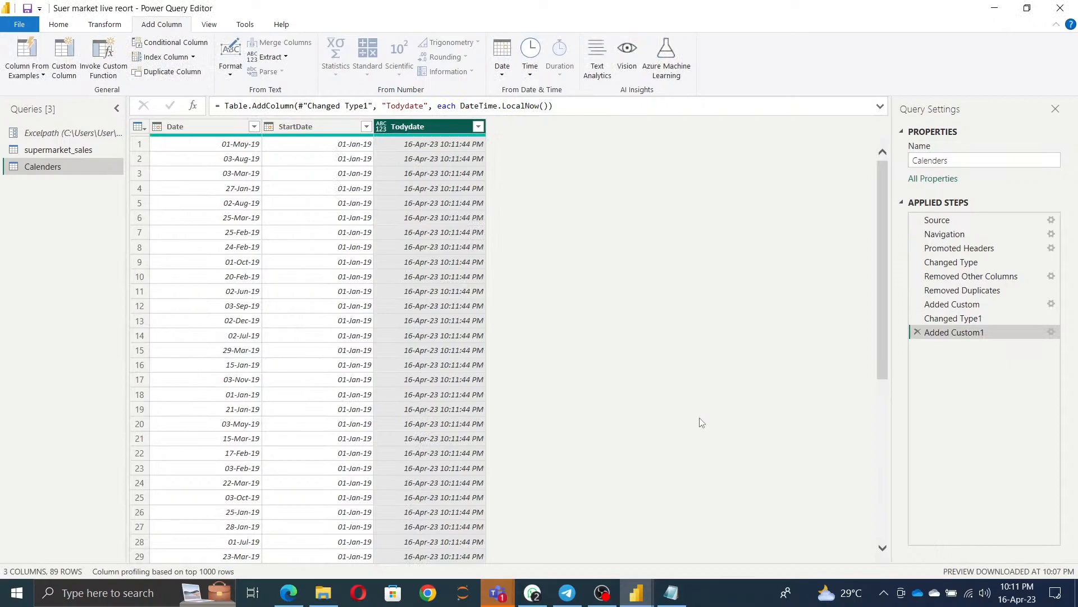
# Set the Todydate column's data type to Date.
pyautogui.moveTo(1020, 601)
pyautogui.click(382, 127)
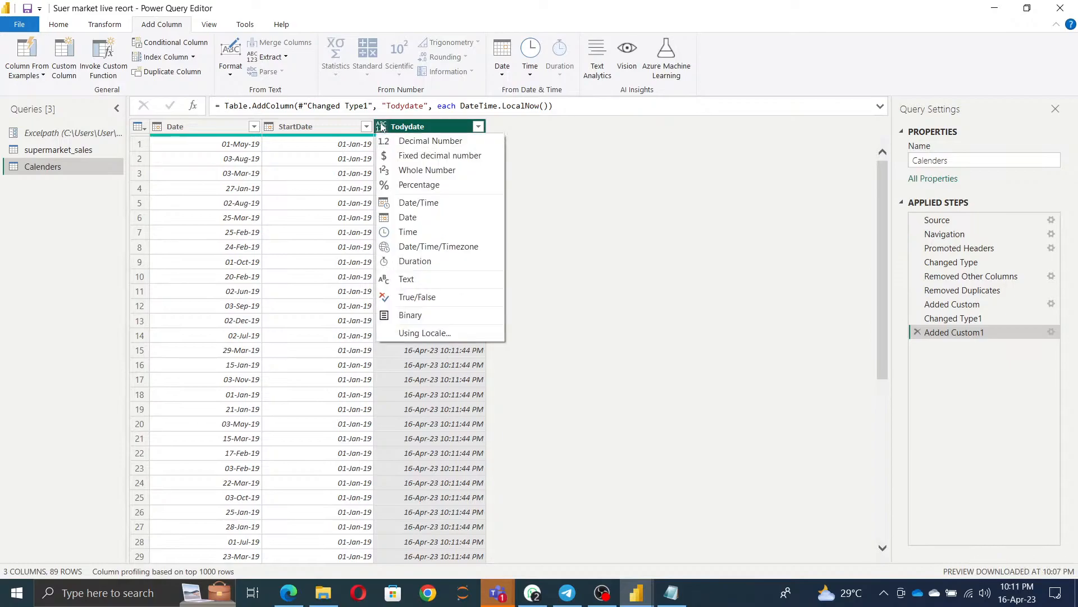
pyautogui.click(399, 214)
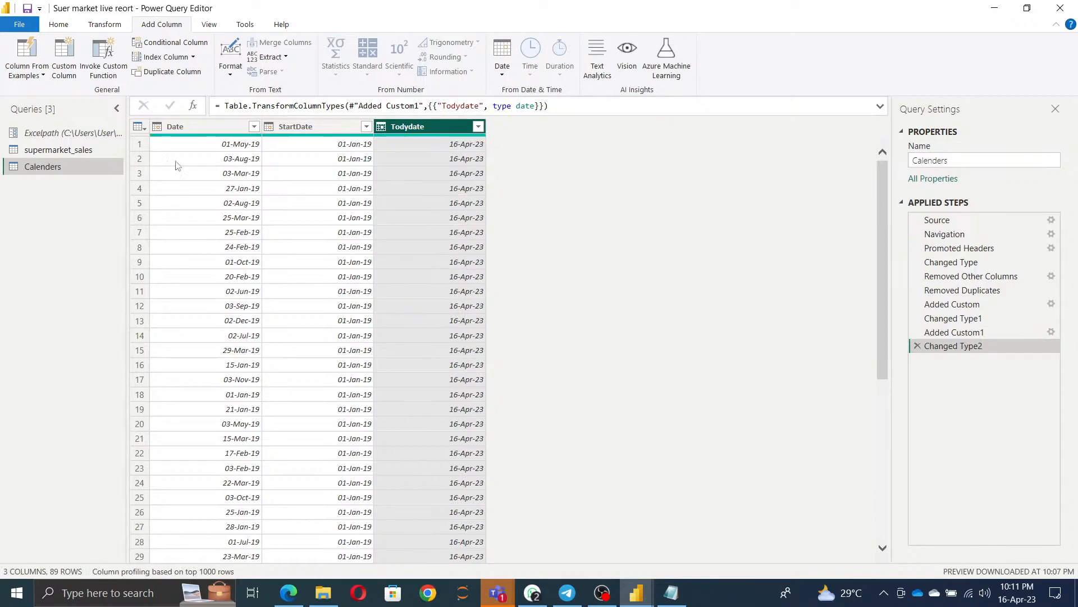
# Start a custom column named EndDate in the Calenders query with the formula List.Max([Date]).
pyautogui.click(63, 73)
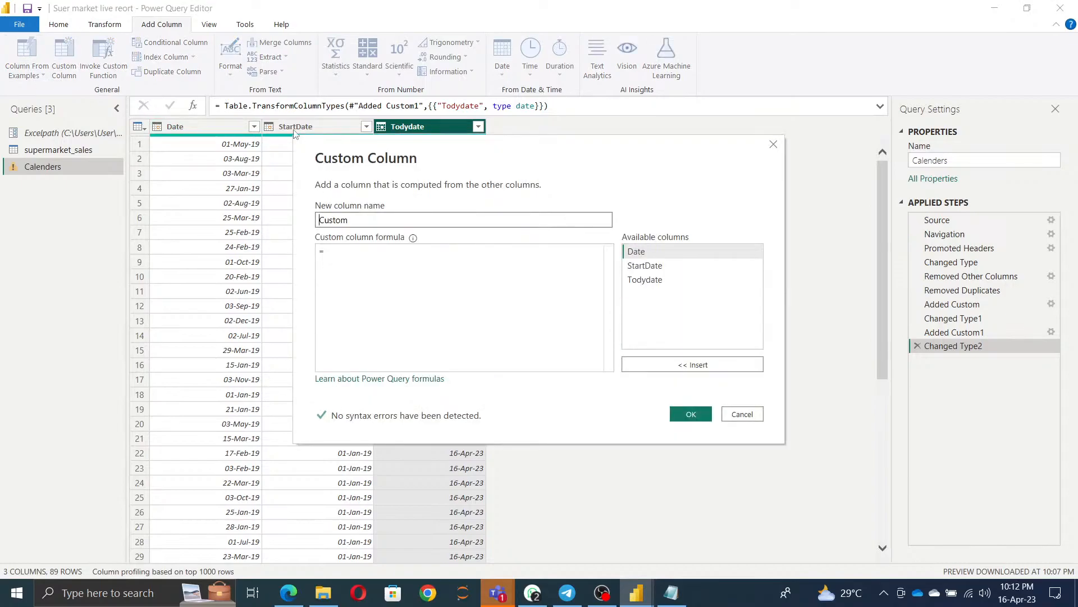
pyautogui.moveTo(399, 220); pyautogui.dragTo(1, 137)
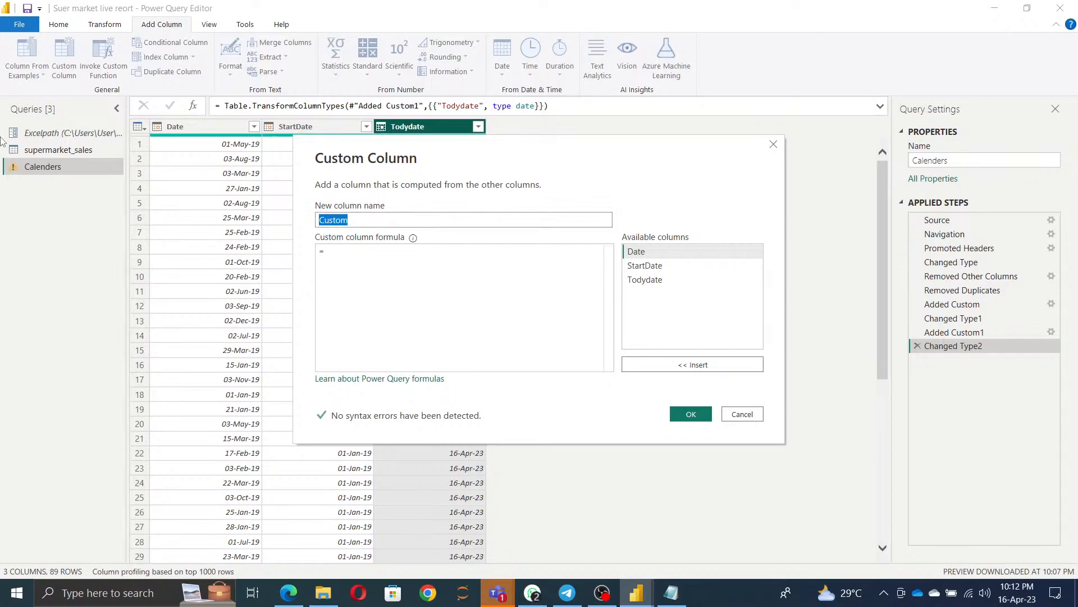
pyautogui.write('EndDate')
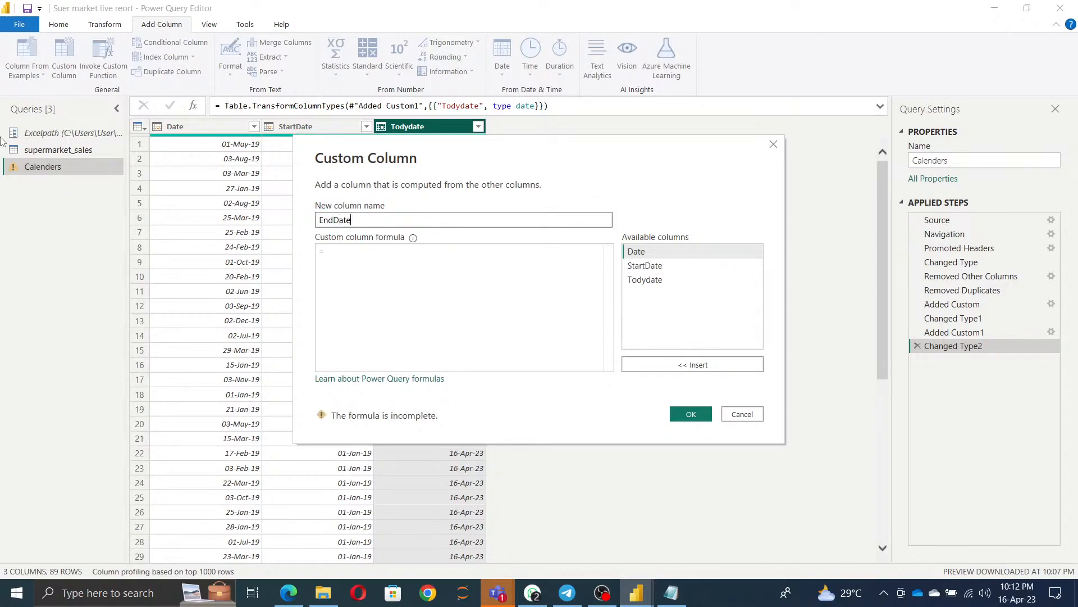
pyautogui.click(362, 252)
pyautogui.write('List.max')
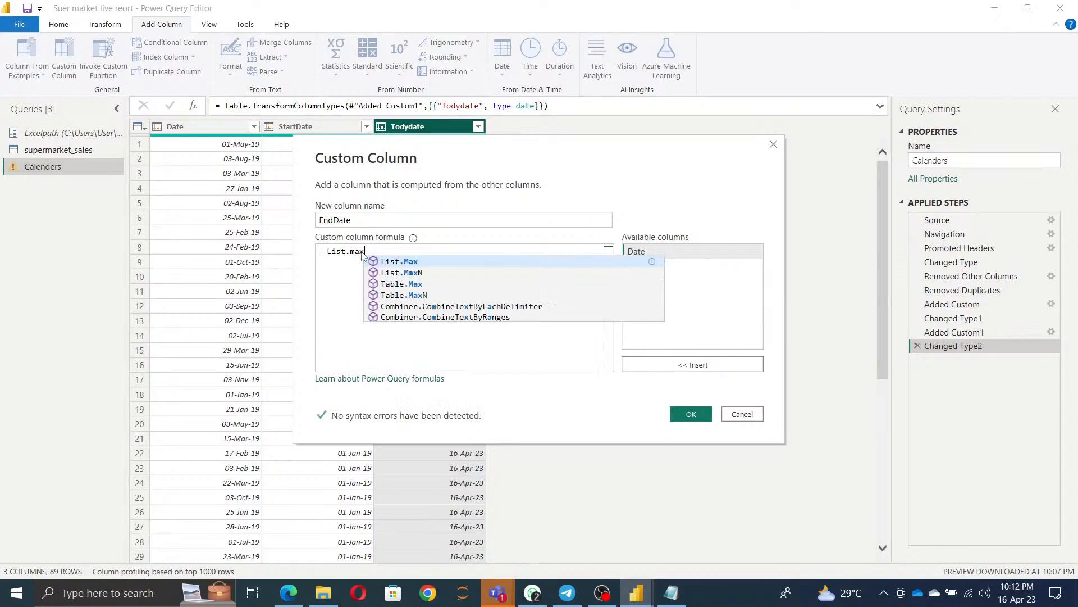
pyautogui.press('Tab')
pyautogui.moveTo(346, 252); pyautogui.dragTo(327, 252)
pyautogui.press('BackSpace')
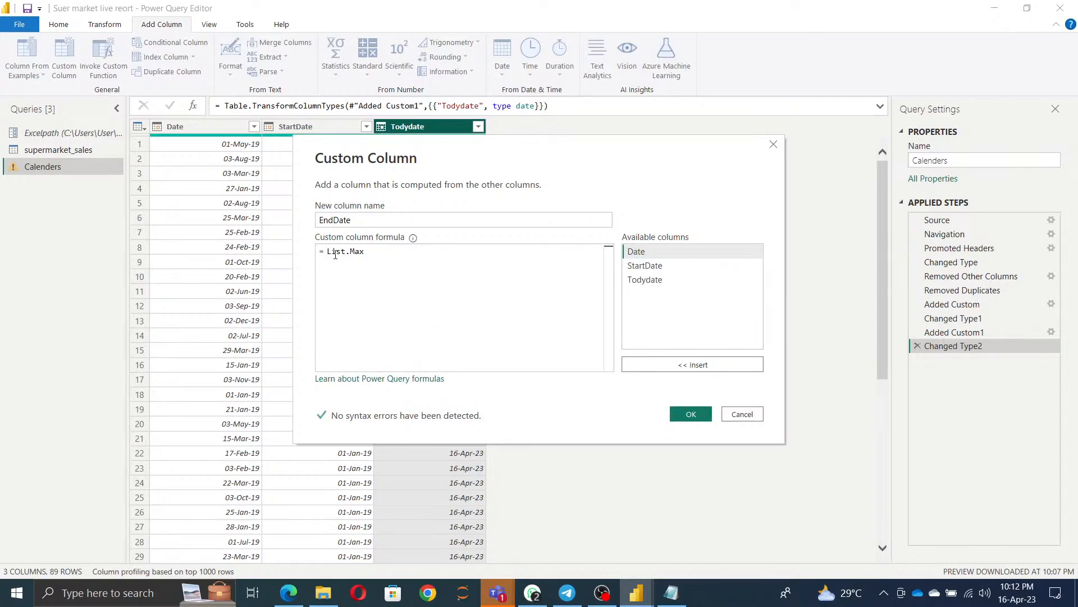
pyautogui.write('(')
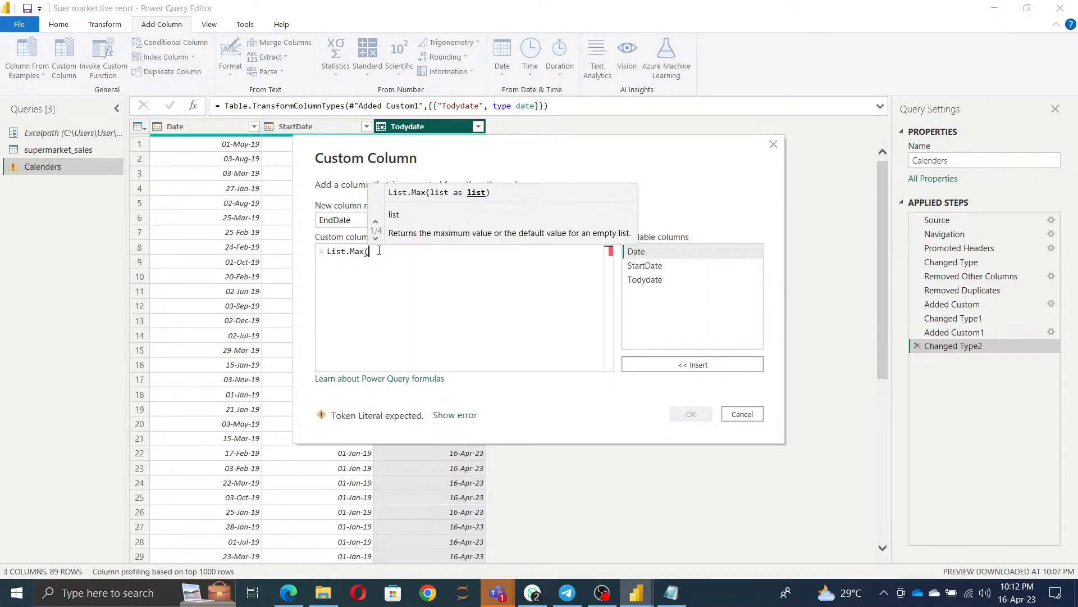
pyautogui.doubleClick(648, 256)
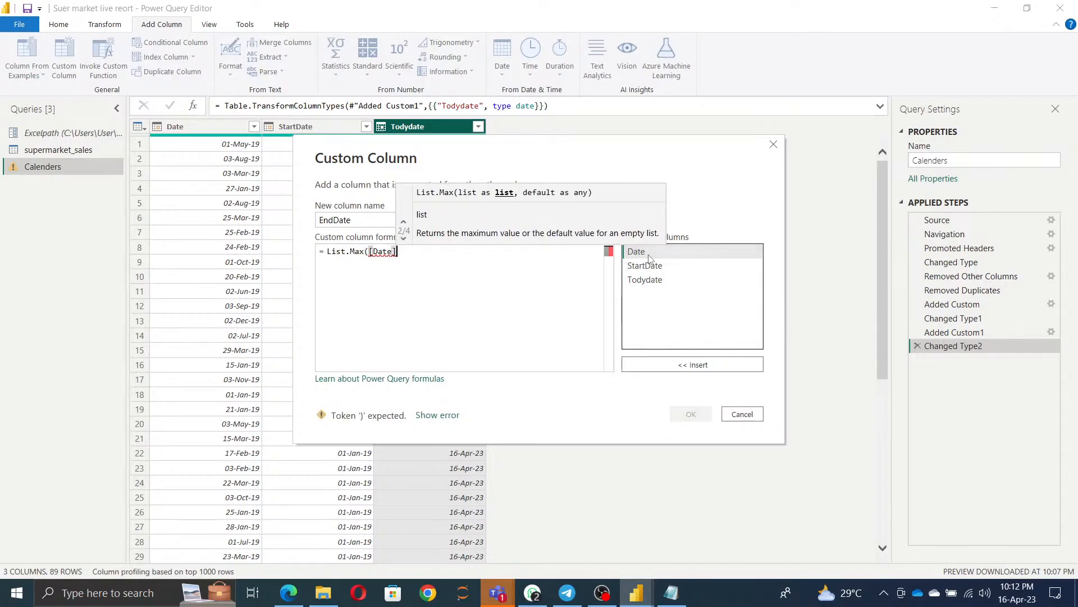
pyautogui.write(')')
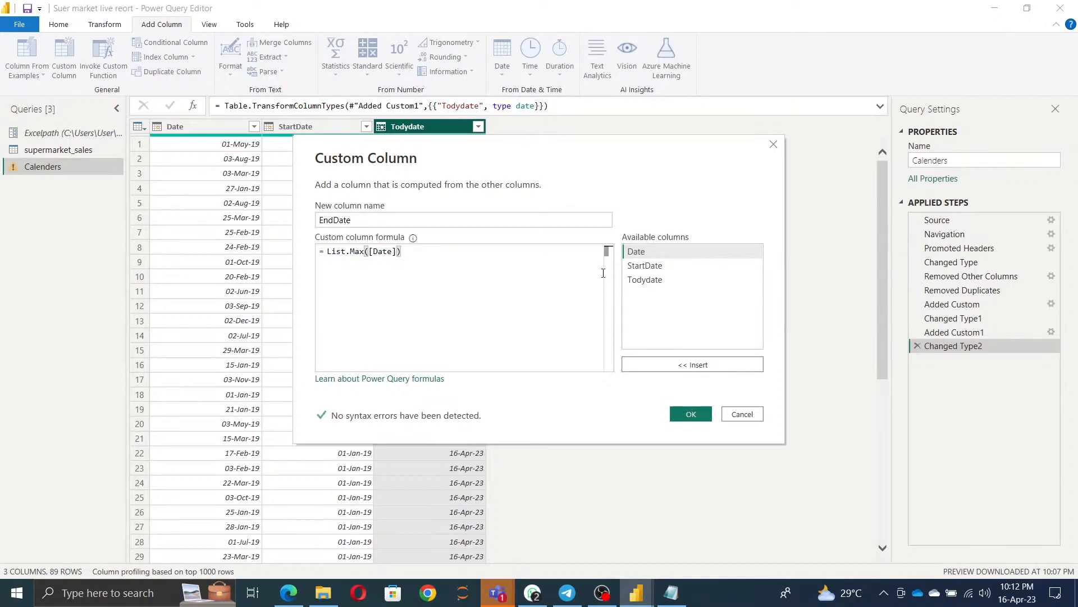
# Complete the EndDate formula as List.Max(#"Changed Type"[Date]) and set the created column's data type to Date.
pyautogui.click(368, 251)
pyautogui.write('#')
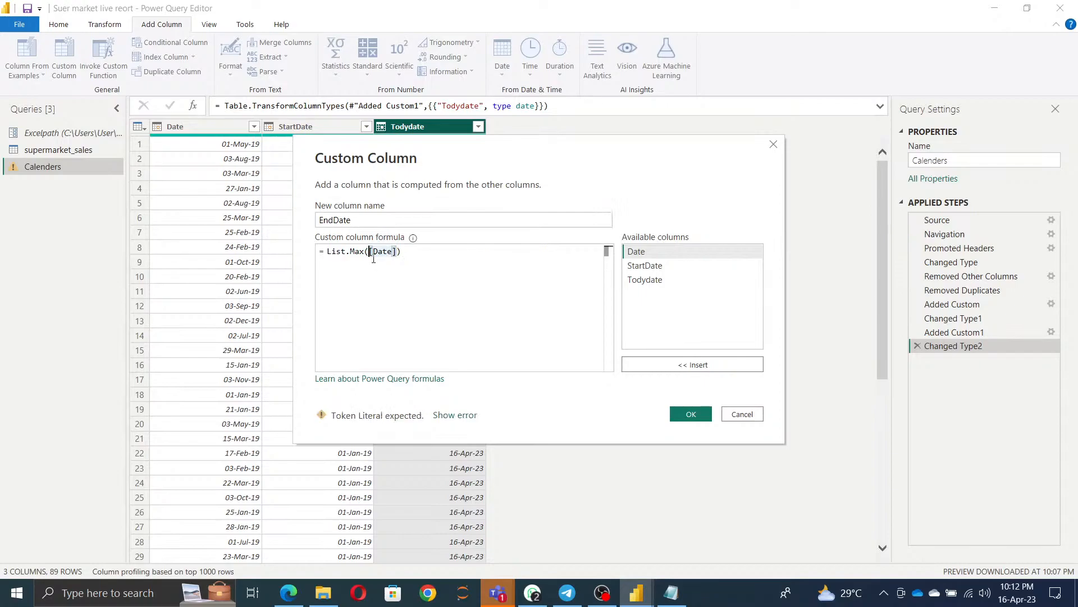
pyautogui.write('"Change')
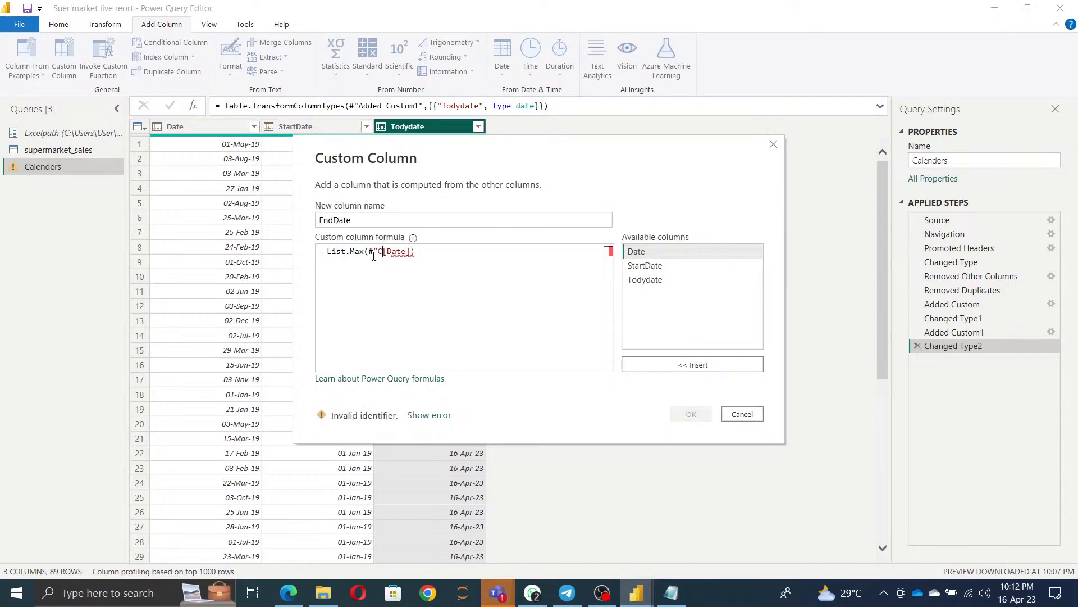
pyautogui.write('d Type"')
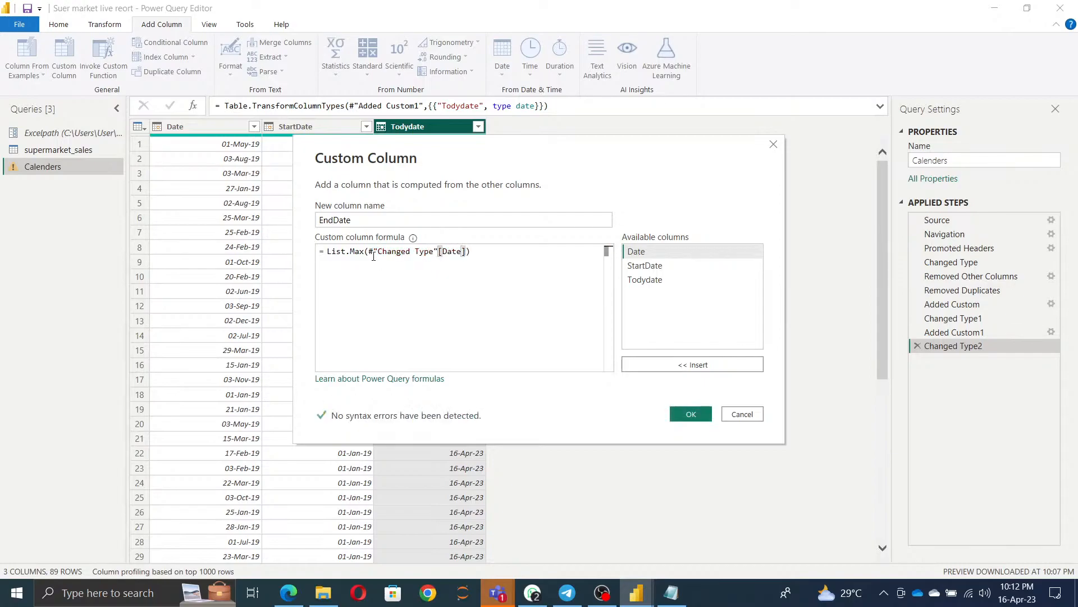
pyautogui.click(691, 416)
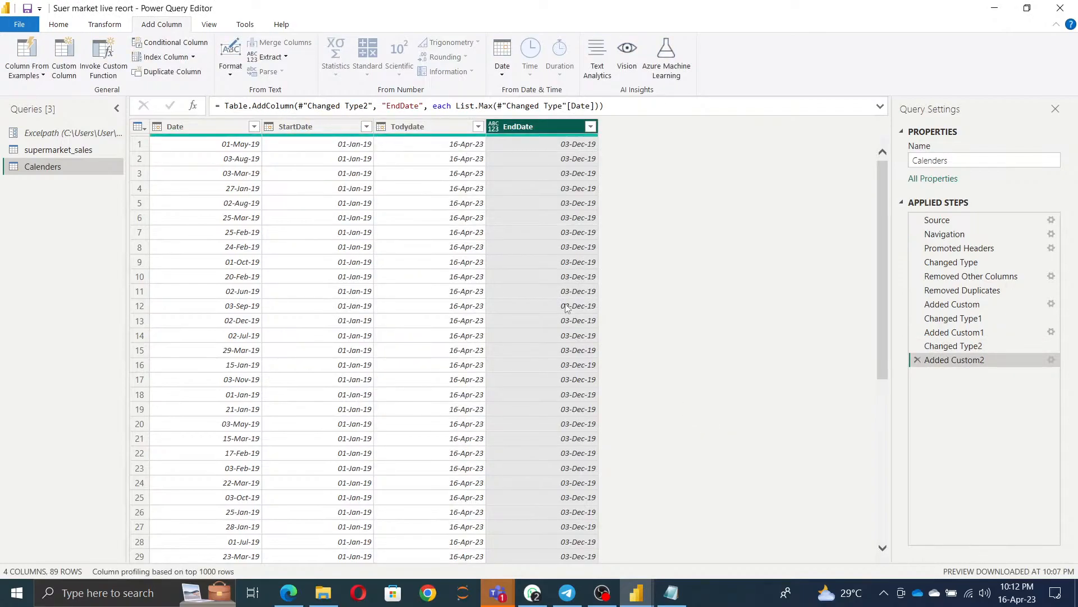
pyautogui.click(495, 127)
pyautogui.click(537, 218)
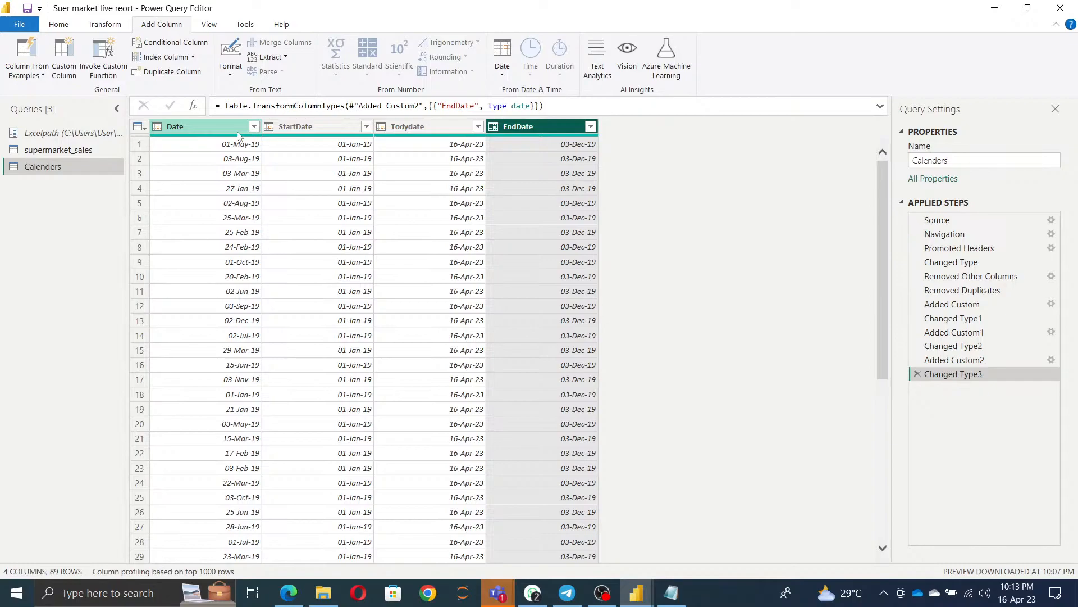
# Start another custom column in the Calenders query and name it Futuredate.
pyautogui.click(67, 68)
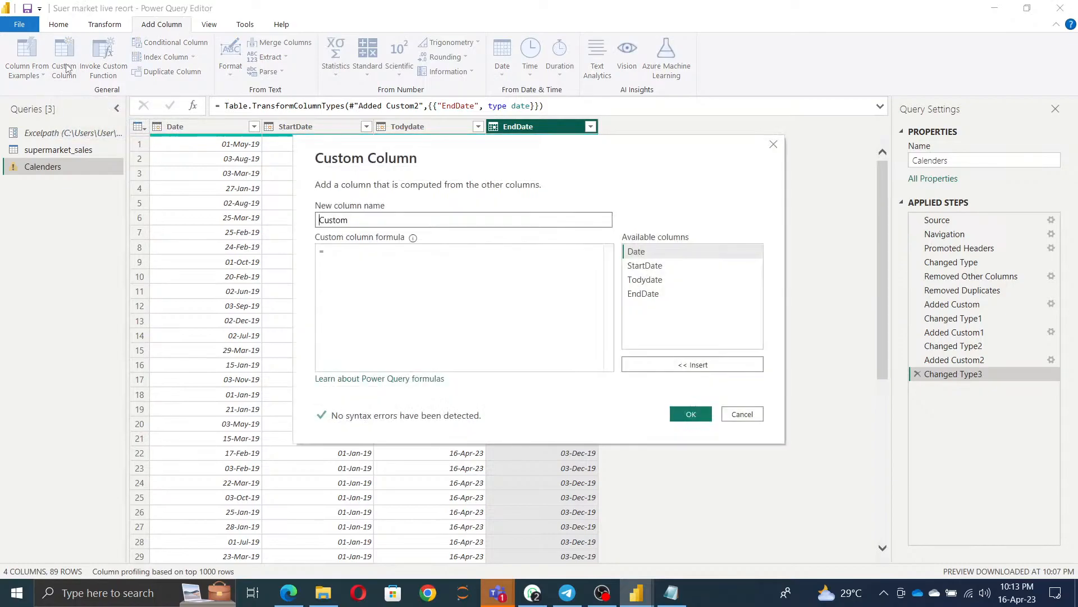
pyautogui.moveTo(384, 220); pyautogui.dragTo(174, 204)
pyautogui.press('BackSpace')
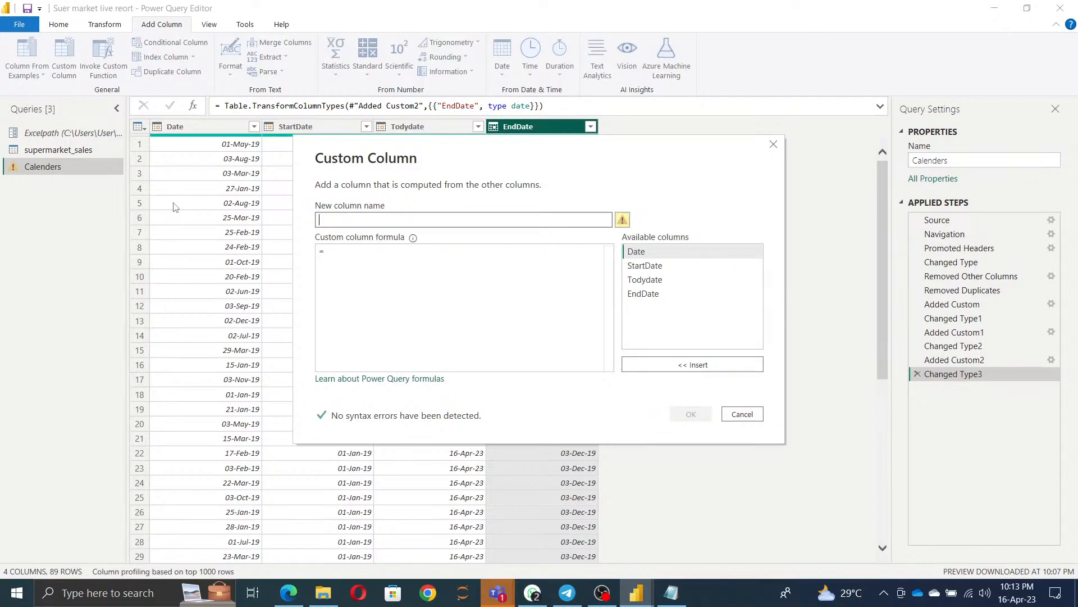
pyautogui.write('Futuredate')
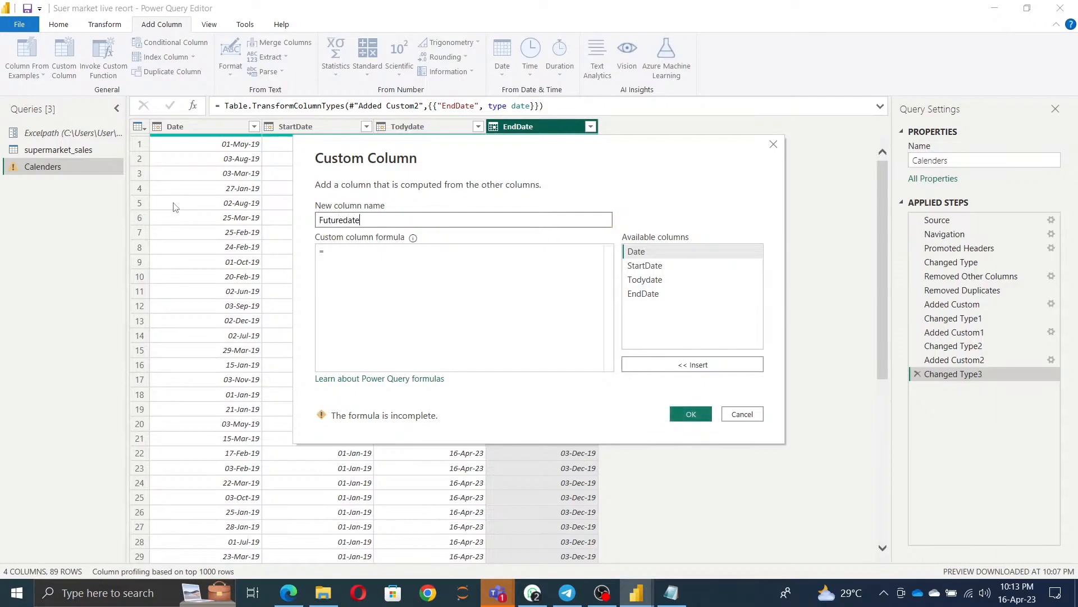
# Try DateTime.LocalNow() as the Futuredate formula and put Date in front of it.
pyautogui.click(334, 251)
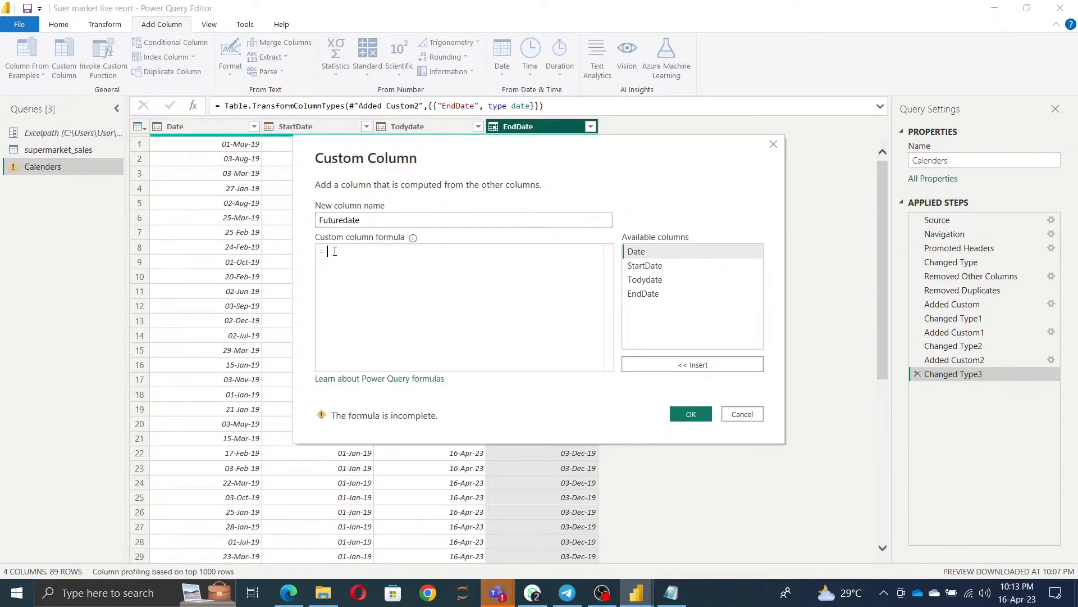
pyautogui.write('date')
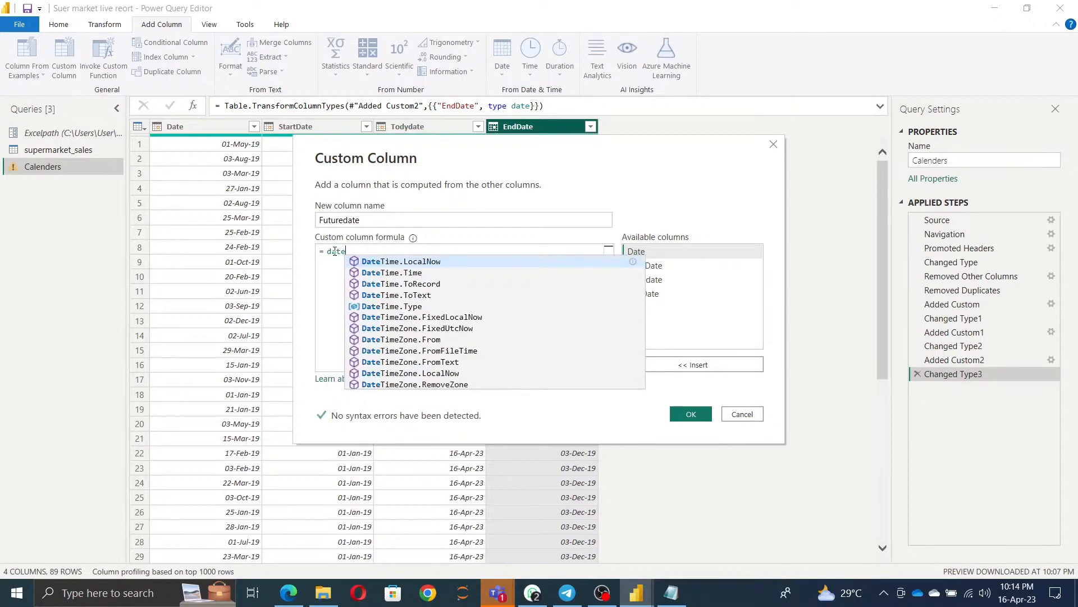
pyautogui.press('Down')
pyautogui.press('Down')
pyautogui.press('Down')
pyautogui.press('Down')
pyautogui.press('Down')
pyautogui.press('Down')
pyautogui.press('Down')
pyautogui.press('Down')
pyautogui.press('Up')
pyautogui.press('Up')
pyautogui.press('Up')
pyautogui.press('Up')
pyautogui.press('Up')
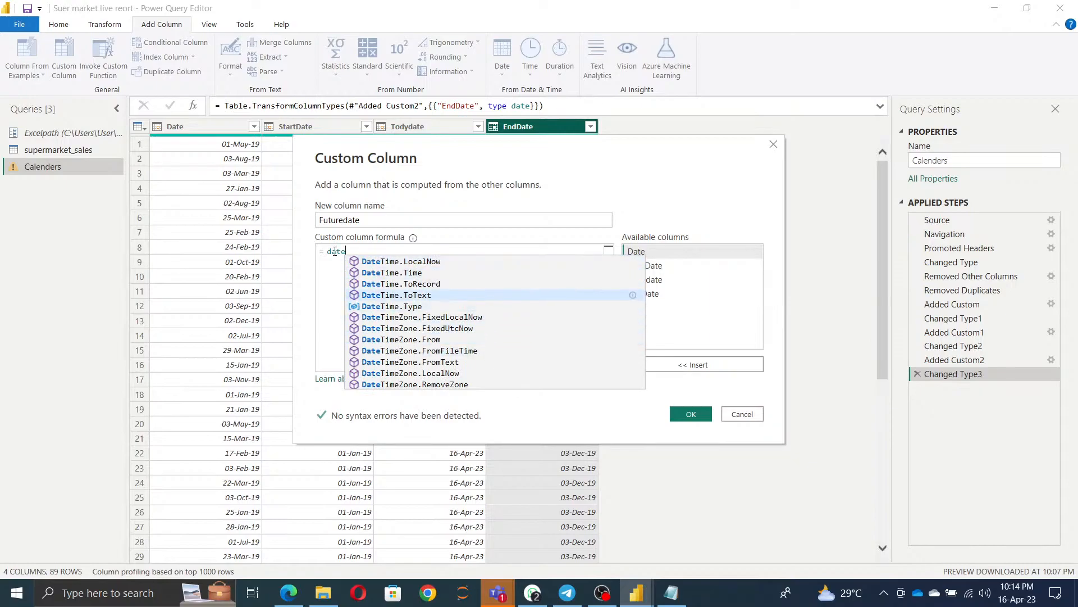
pyautogui.press('Up')
pyautogui.press('Up')
pyautogui.press('Up')
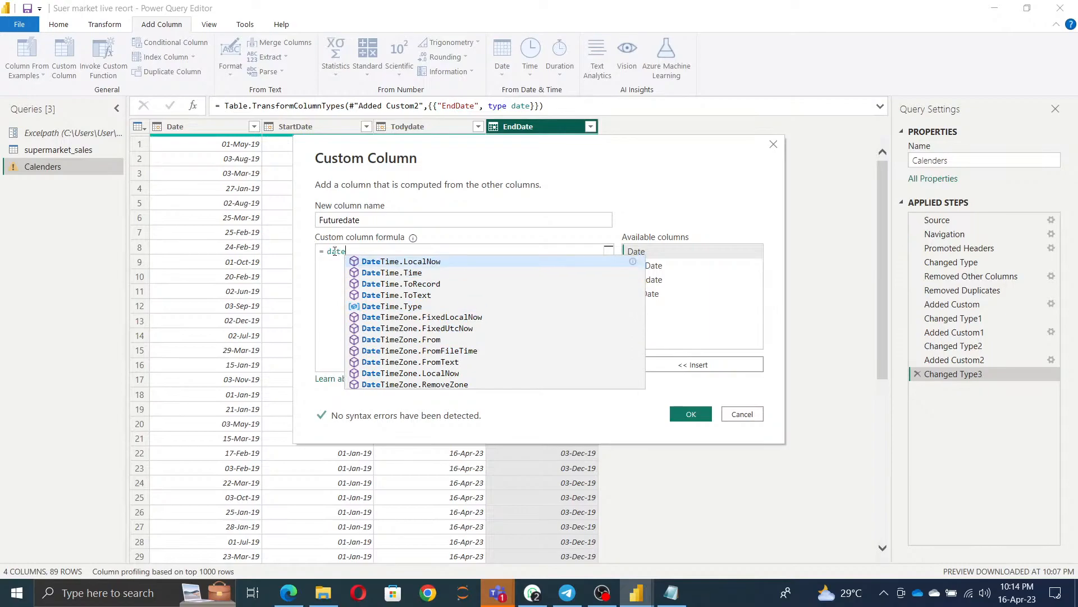
pyautogui.press('Return')
pyautogui.write('()')
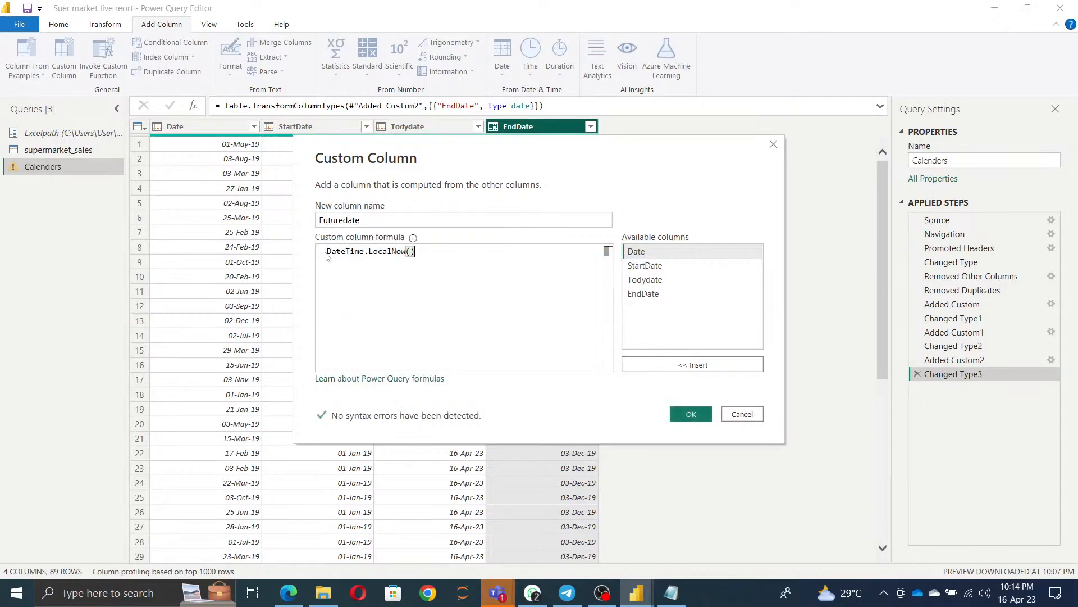
pyautogui.click(332, 251)
pyautogui.write('Date')
pyautogui.click(498, 593)
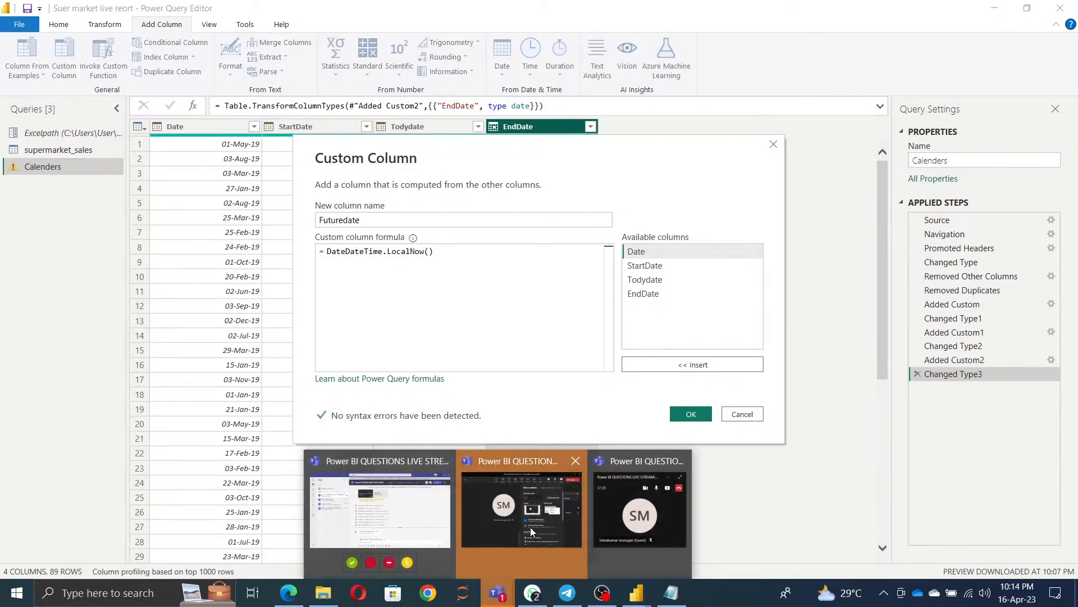
pyautogui.click(518, 515)
pyautogui.click(870, 242)
pyautogui.click(845, 27)
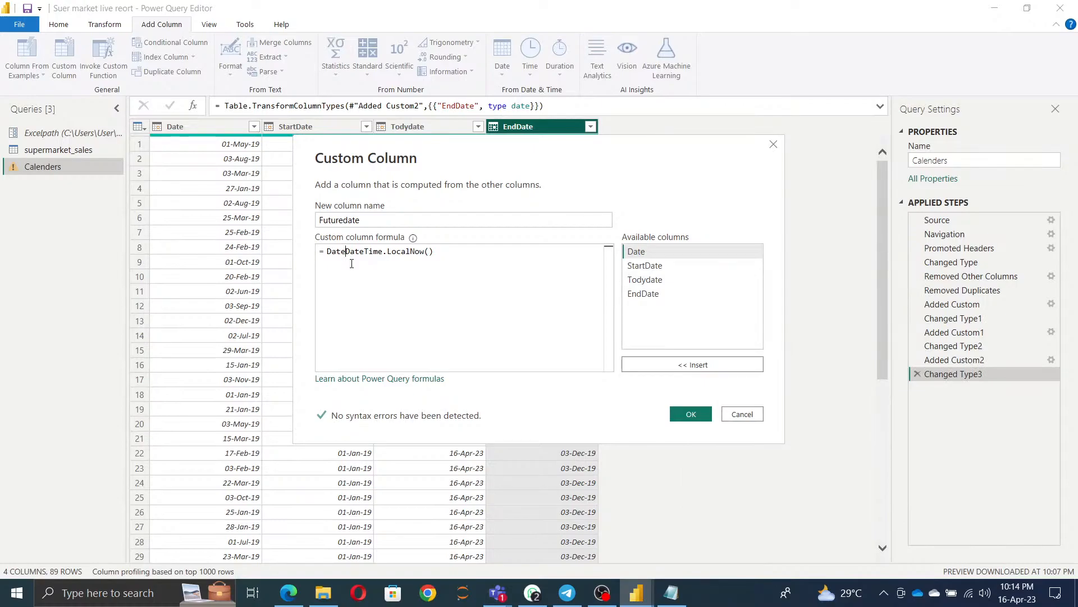
# Try the DateTime.From function in the Futuredate formula and clear the formula.
pyautogui.write('time.')
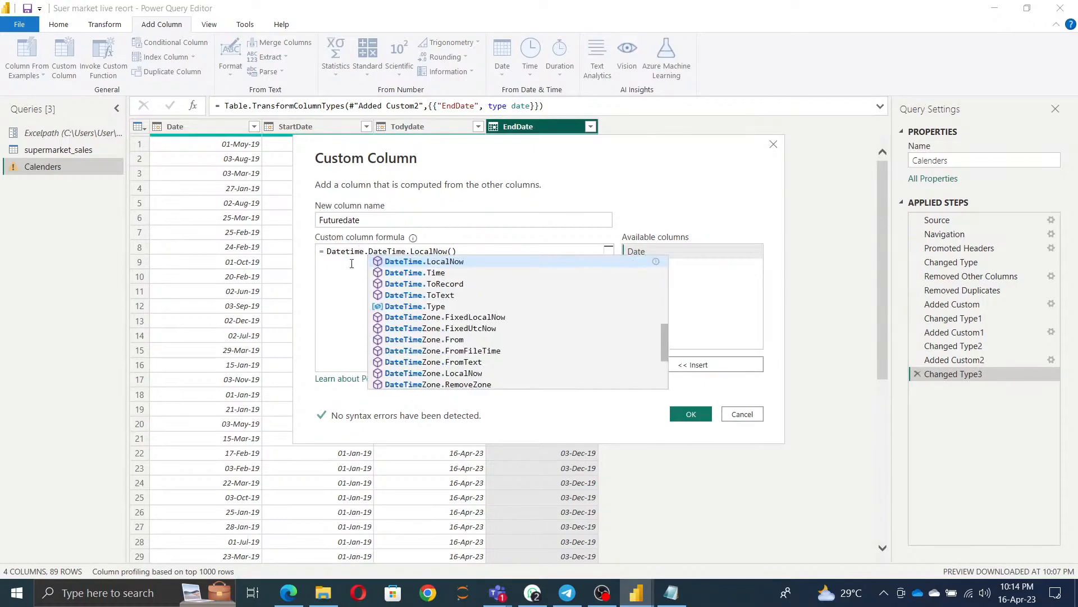
pyautogui.press('Down')
pyautogui.press('Down')
pyautogui.press('Down')
pyautogui.press('Down')
pyautogui.press('Down')
pyautogui.press('Down')
pyautogui.press('Down')
pyautogui.press('Down')
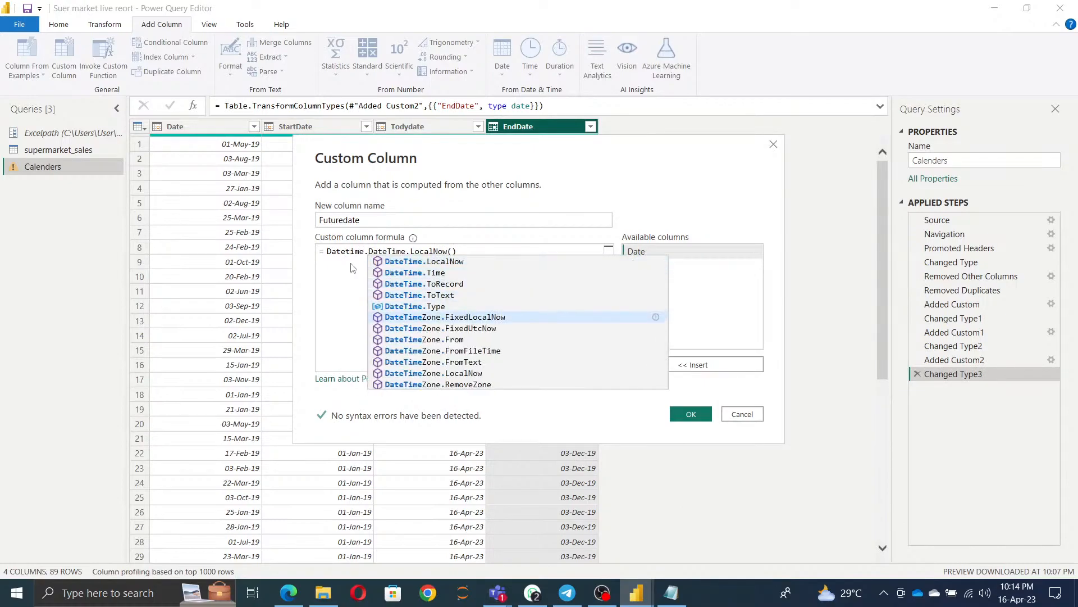
pyautogui.press('Down')
pyautogui.press('Down')
pyautogui.press('Down')
pyautogui.press('Down')
pyautogui.press('Down')
pyautogui.press('Down')
pyautogui.press('Down')
pyautogui.press('Down')
pyautogui.press('Down')
pyautogui.press('Down')
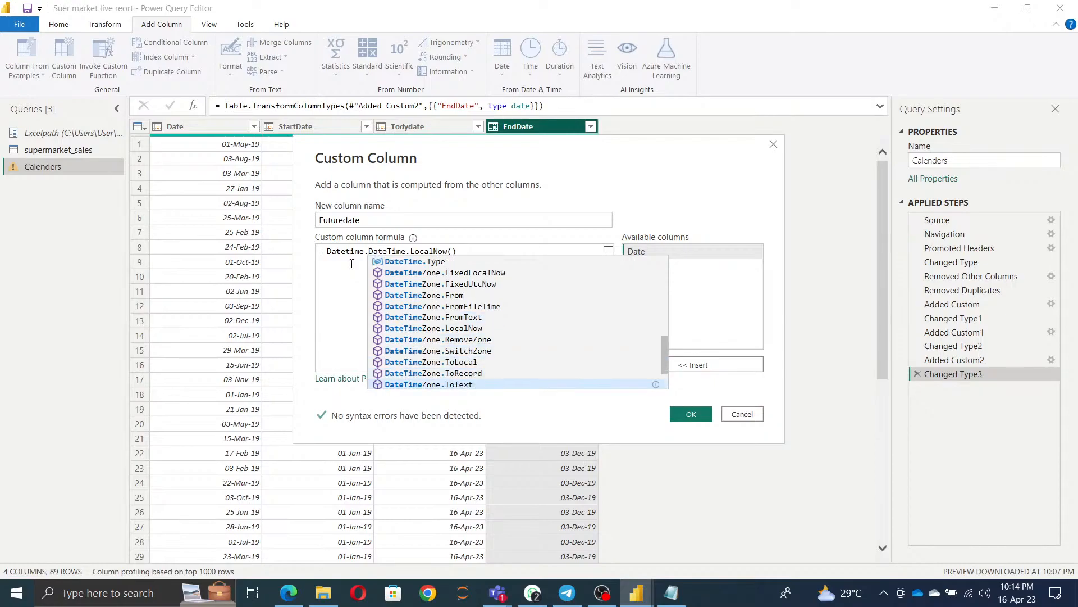
pyautogui.press('Down')
pyautogui.press('Down')
pyautogui.press('Down')
pyautogui.press('Down')
pyautogui.press('Down')
pyautogui.press('Down')
pyautogui.press('Down')
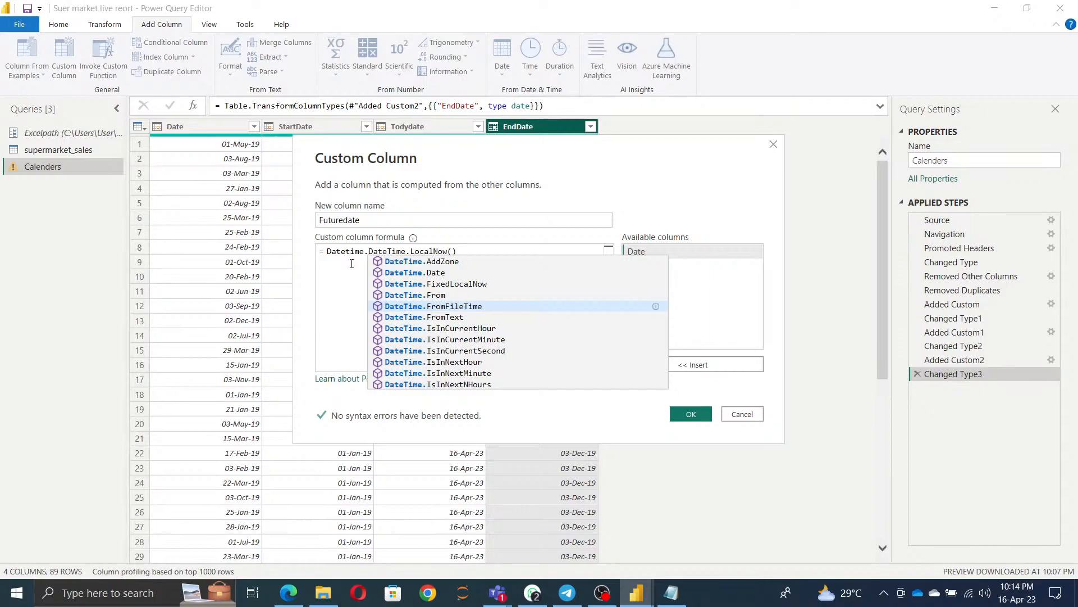
pyautogui.press('Up')
pyautogui.press('Tab')
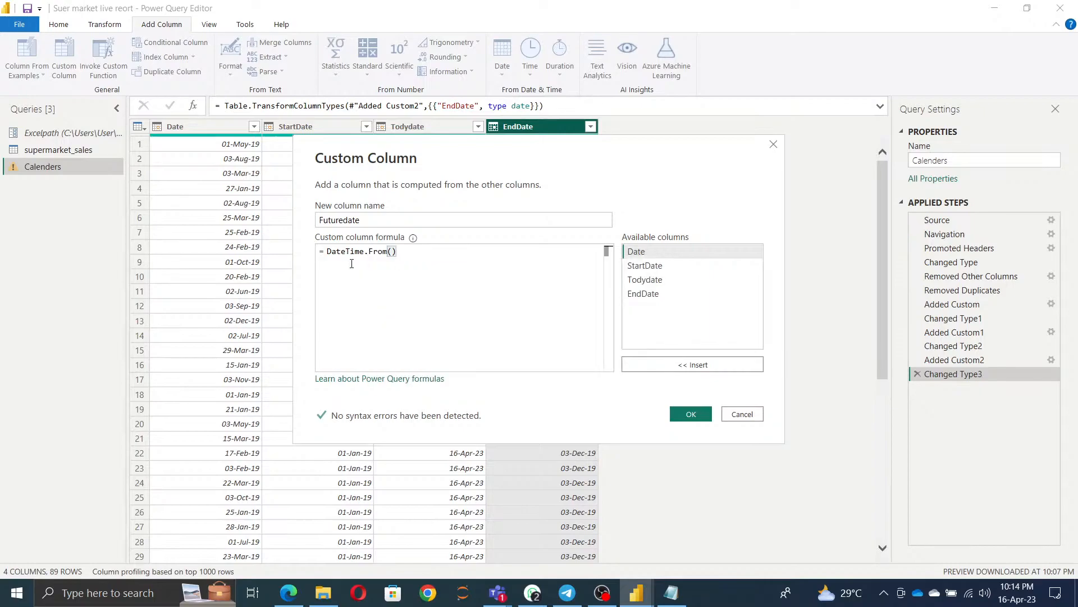
pyautogui.press('Delete')
pyautogui.press('BackSpace')
pyautogui.write('(')
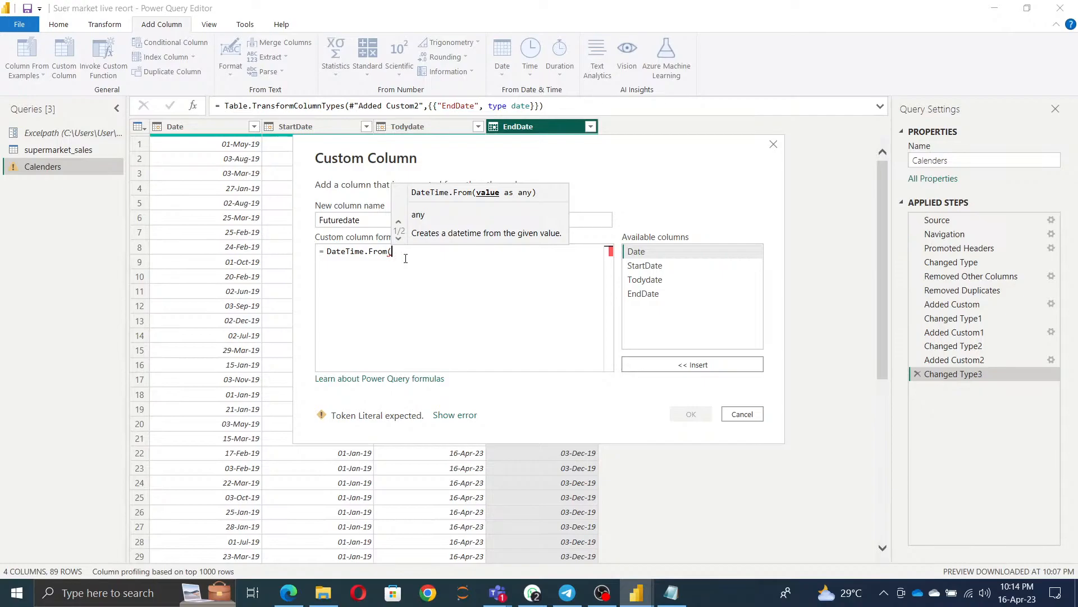
pyautogui.moveTo(402, 257); pyautogui.dragTo(327, 252)
pyautogui.press('BackSpace')
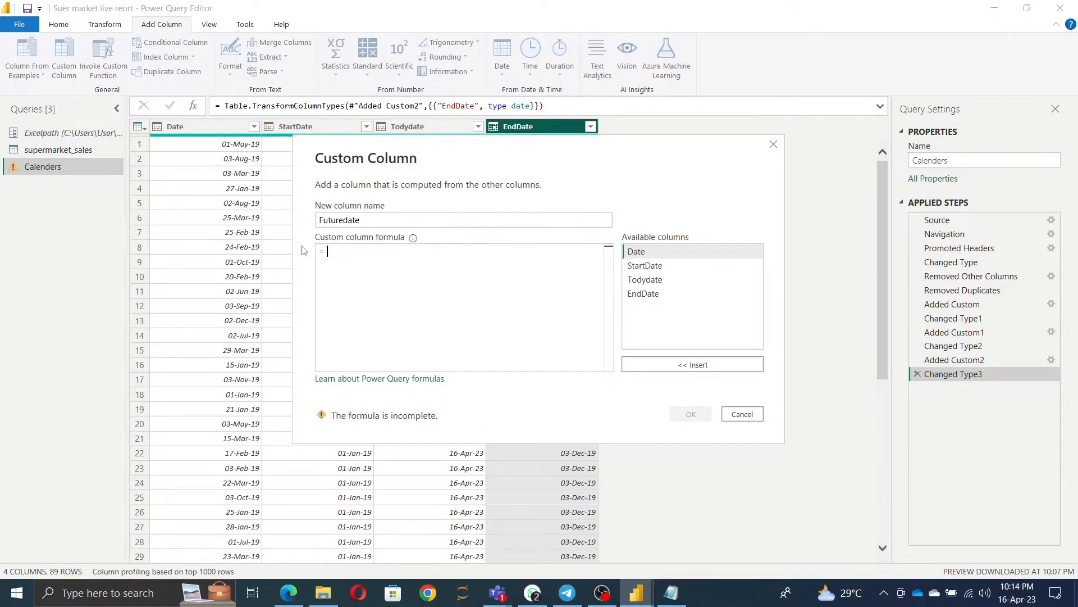
# Insert the Date.AddYears function into the Futuredate column formula.
pyautogui.write('Date')
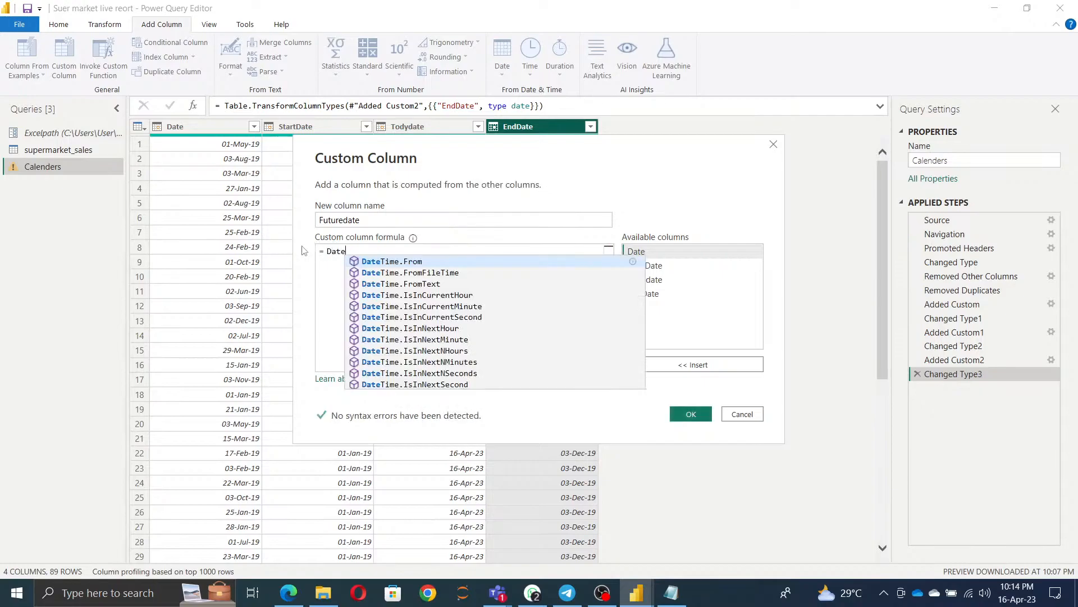
pyautogui.write('.ad')
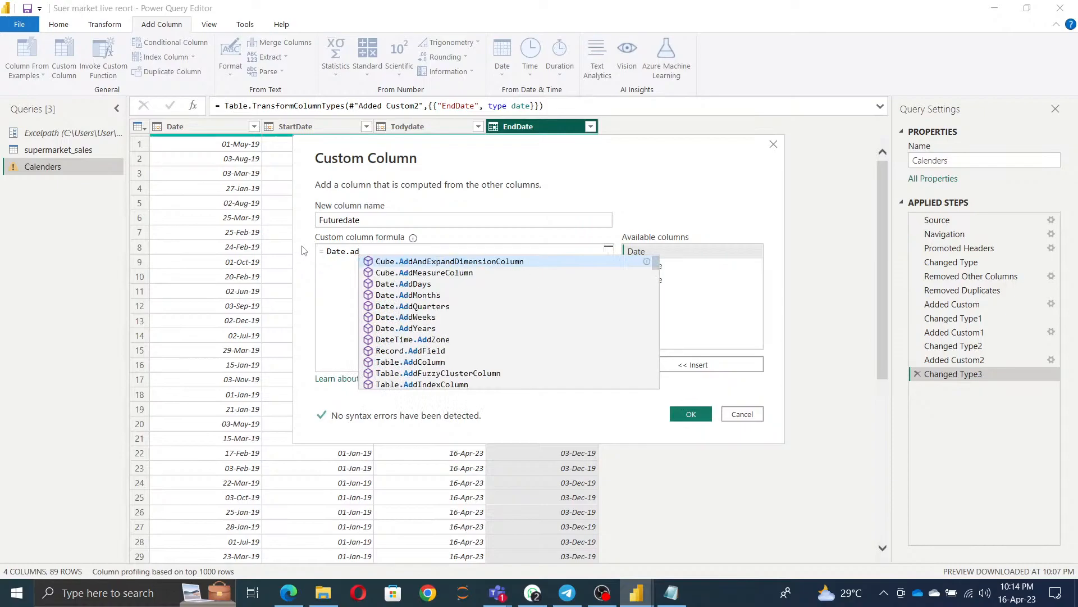
pyautogui.press('Down')
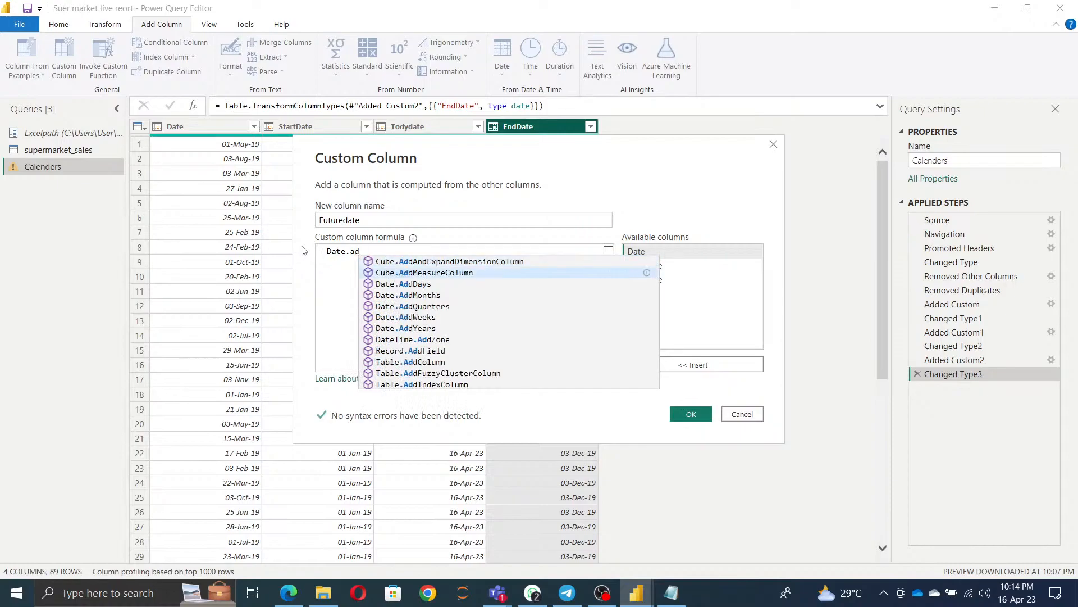
pyautogui.press('Down')
pyautogui.press('Down')
pyautogui.press('Down')
pyautogui.press('Down')
pyautogui.press('Down')
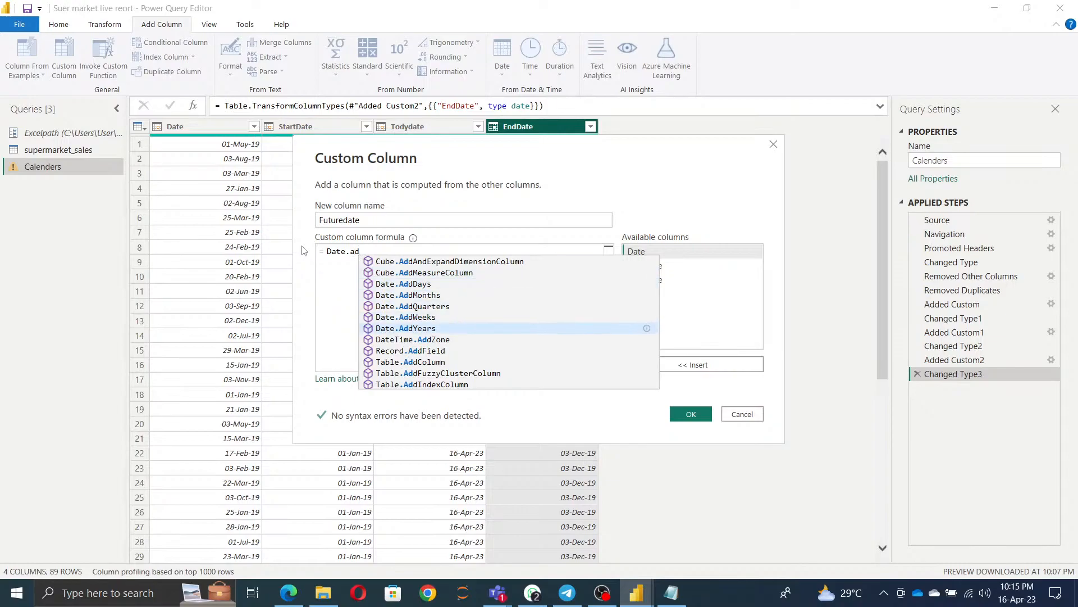
pyautogui.press('Tab')
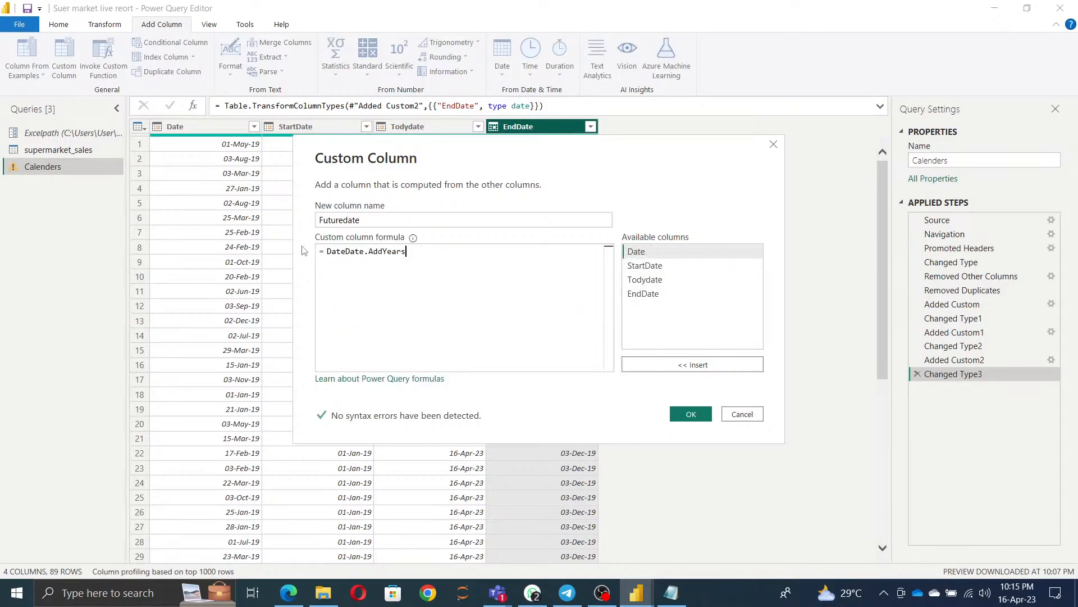
# Remove the duplicate Date prefix from the Futuredate formula and pass the Date column as the first argument of Date.AddYears.
pyautogui.click(346, 251)
pyautogui.press('BackSpace')
pyautogui.press('BackSpace')
pyautogui.press('BackSpace')
pyautogui.press('BackSpace')
pyautogui.click(415, 254)
pyautogui.write('(')
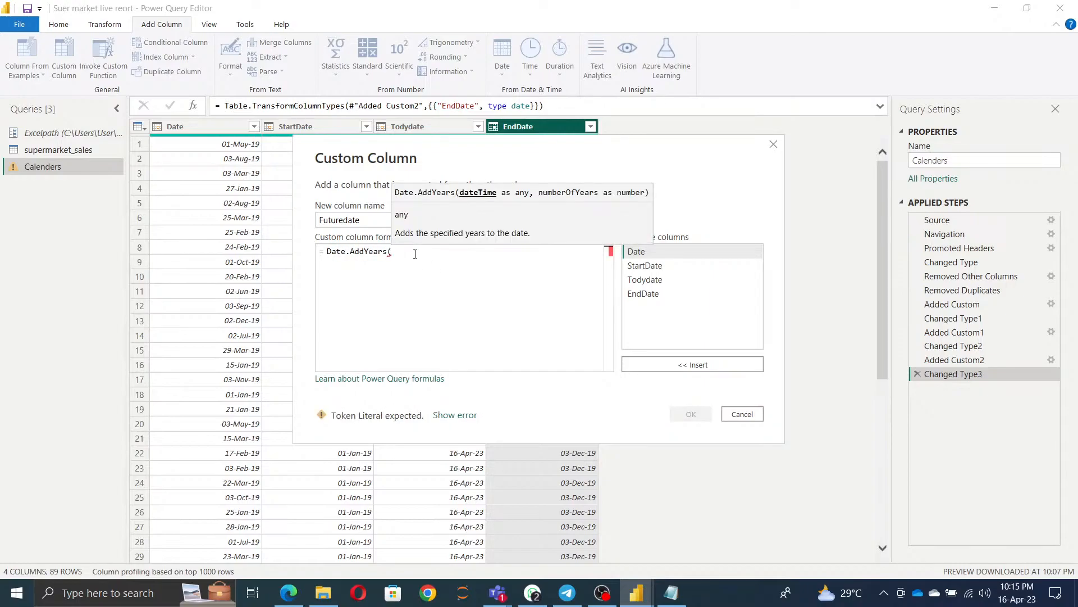
pyautogui.doubleClick(645, 254)
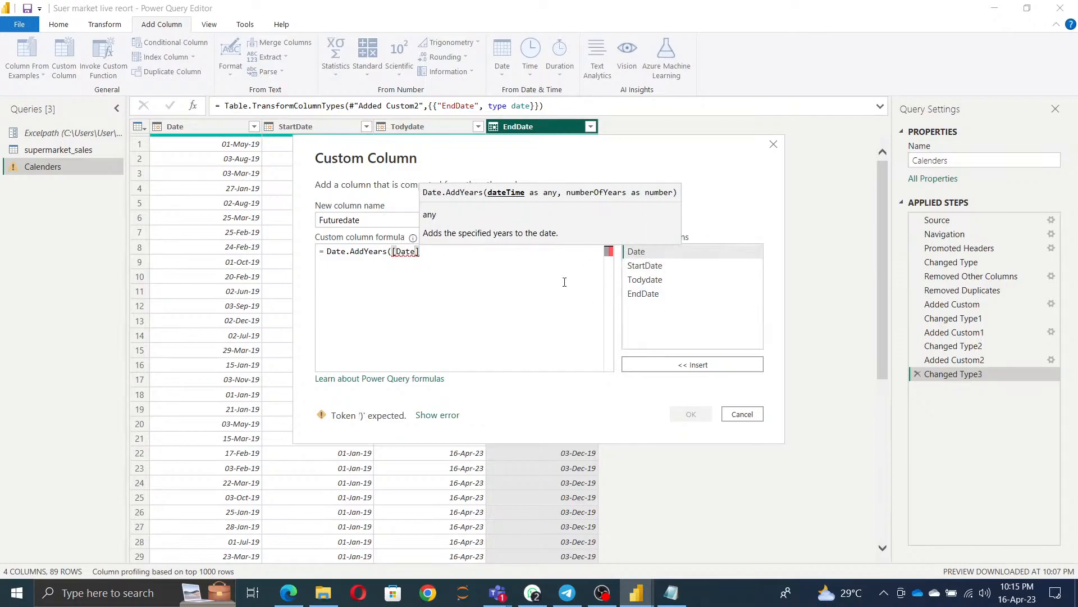
# Complete the Futuredate formula as Date.AddYears([Date],7).
pyautogui.write(',')
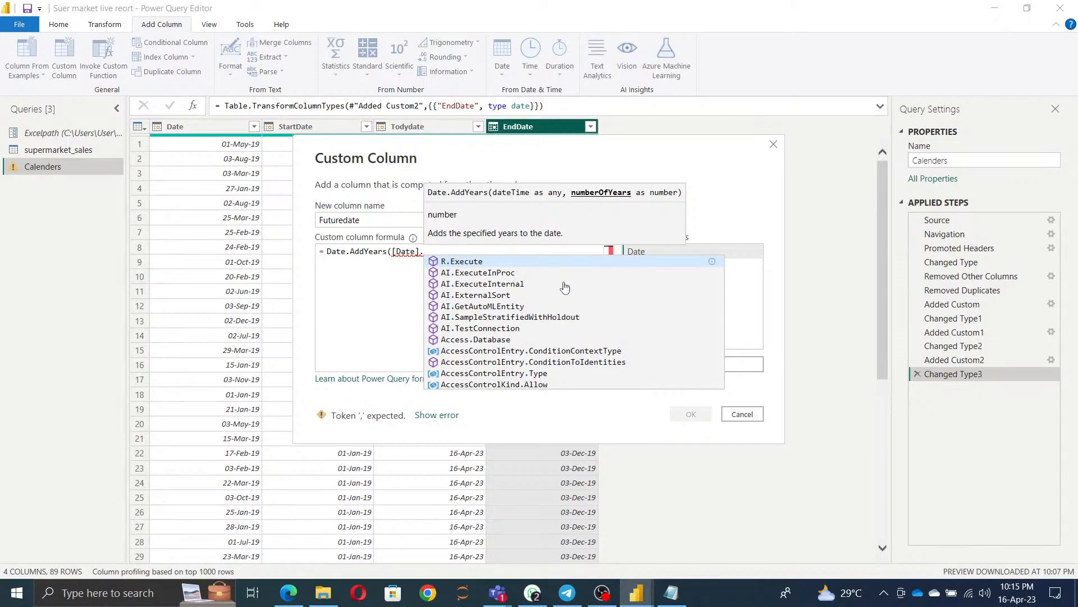
pyautogui.write('8')
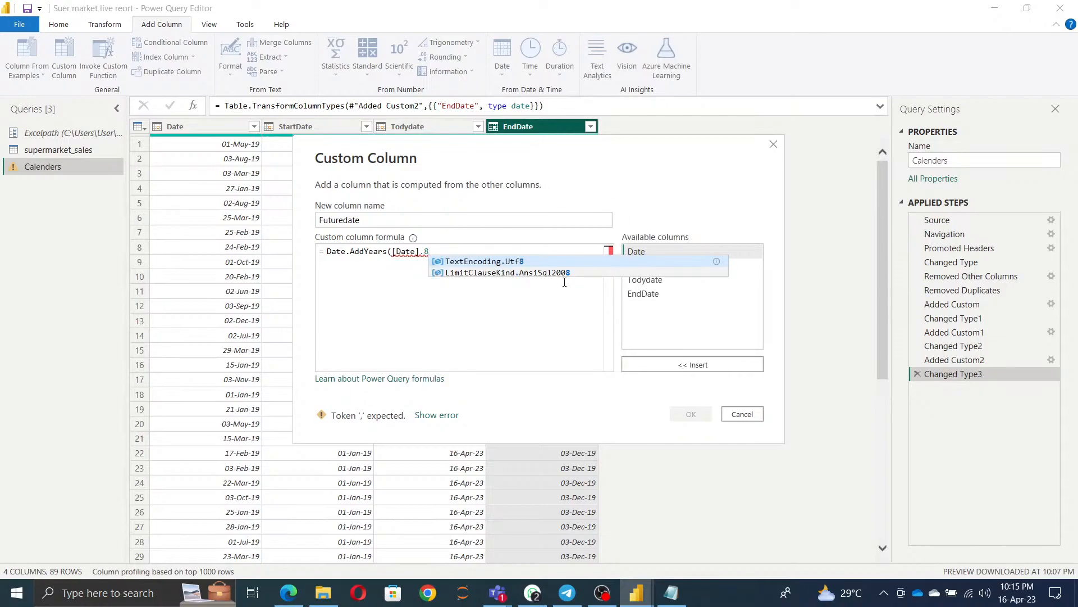
pyautogui.press('BackSpace')
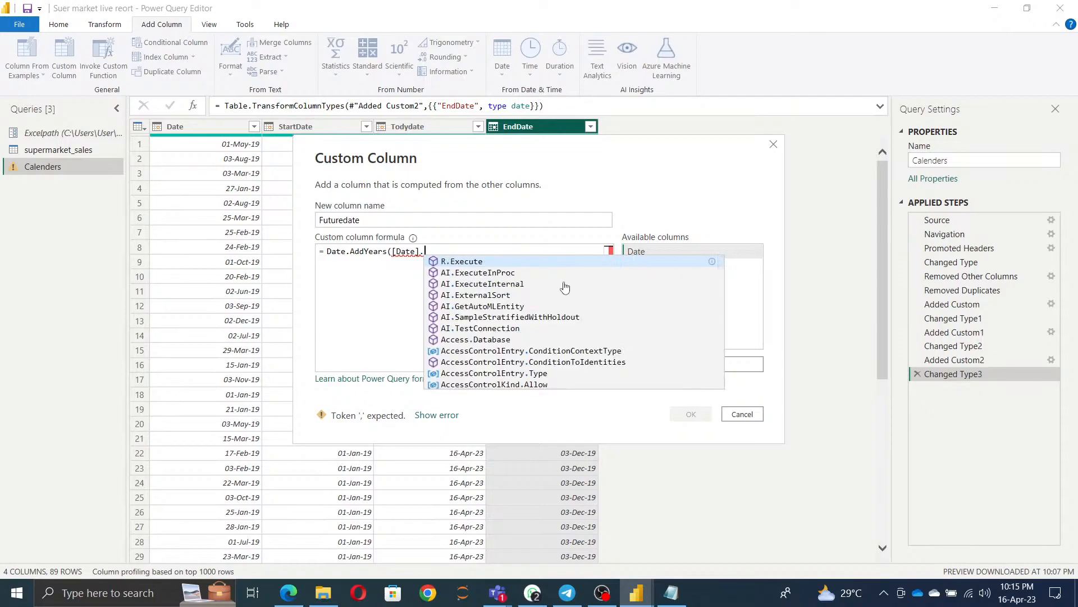
pyautogui.write('7')
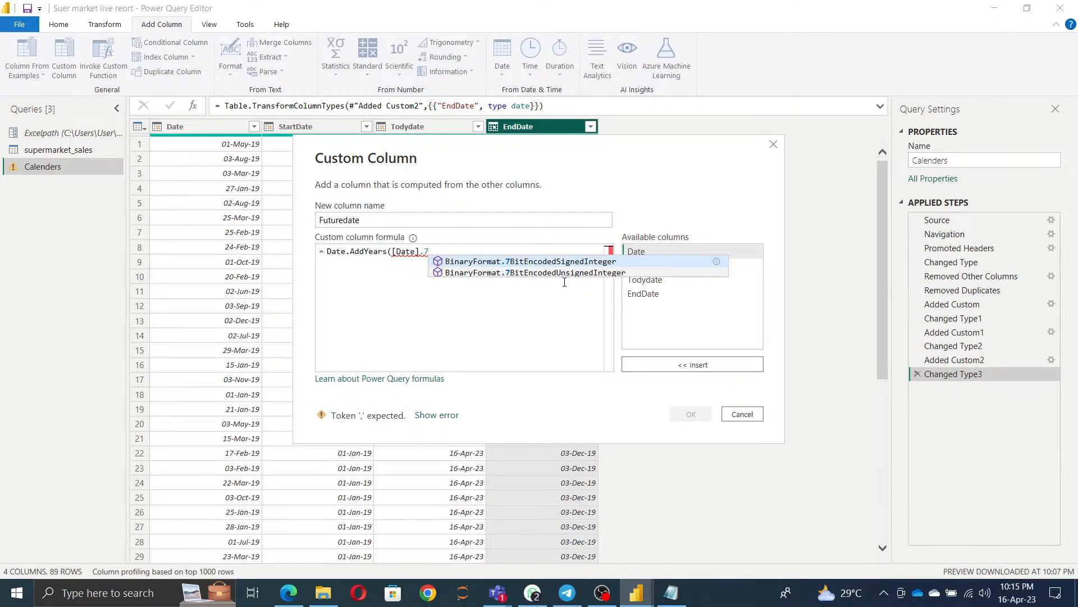
pyautogui.write(')')
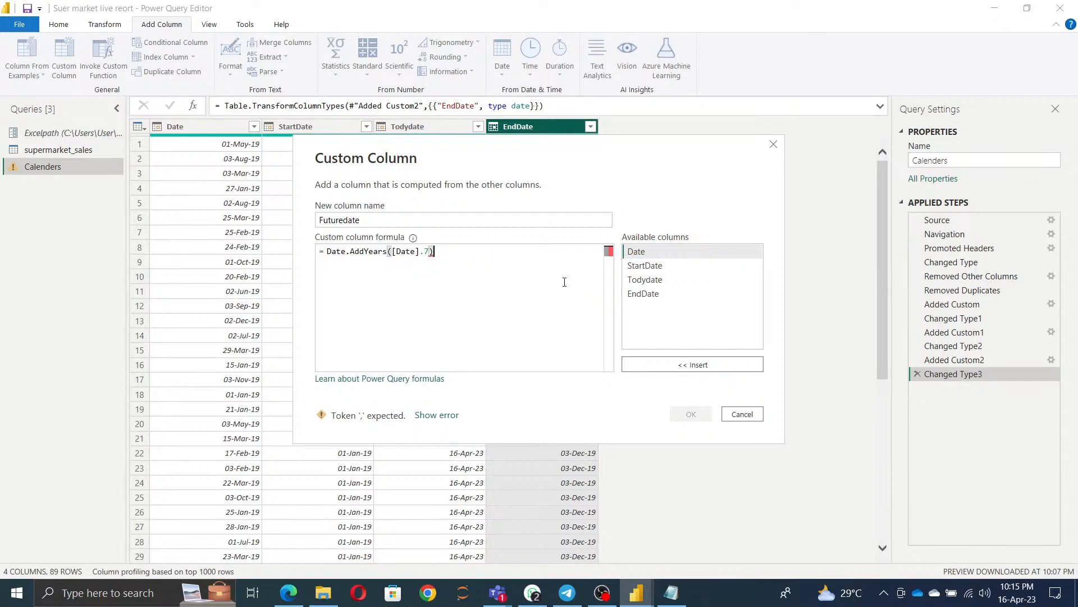
pyautogui.press('BackSpace')
pyautogui.press('BackSpace')
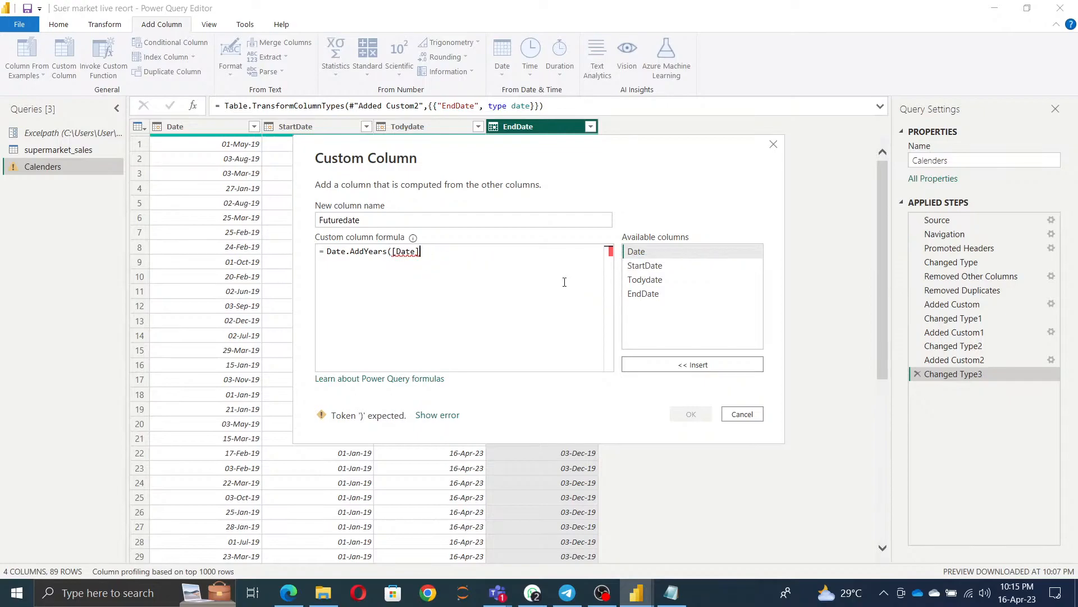
pyautogui.press('BackSpace')
pyautogui.write(',')
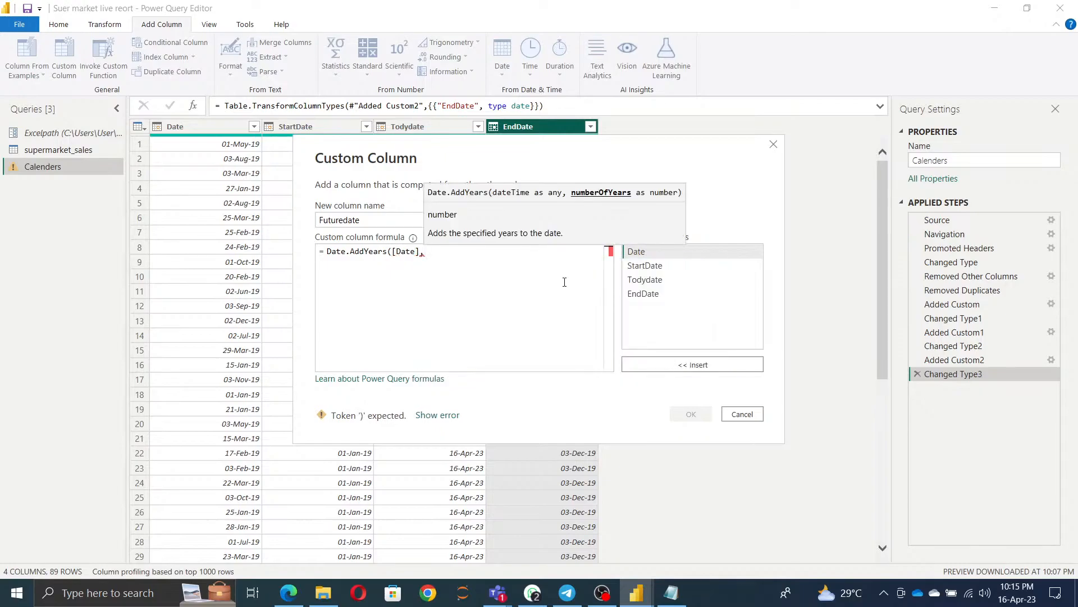
pyautogui.write('7)')
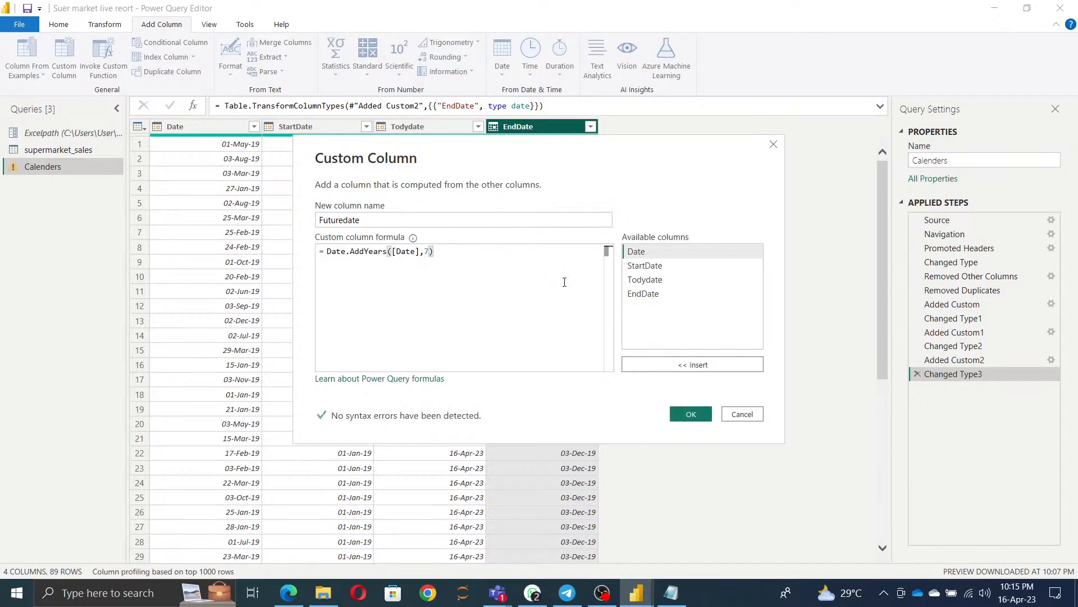
# Create the Futuredate column and set its data type to Date.
pyautogui.click(691, 414)
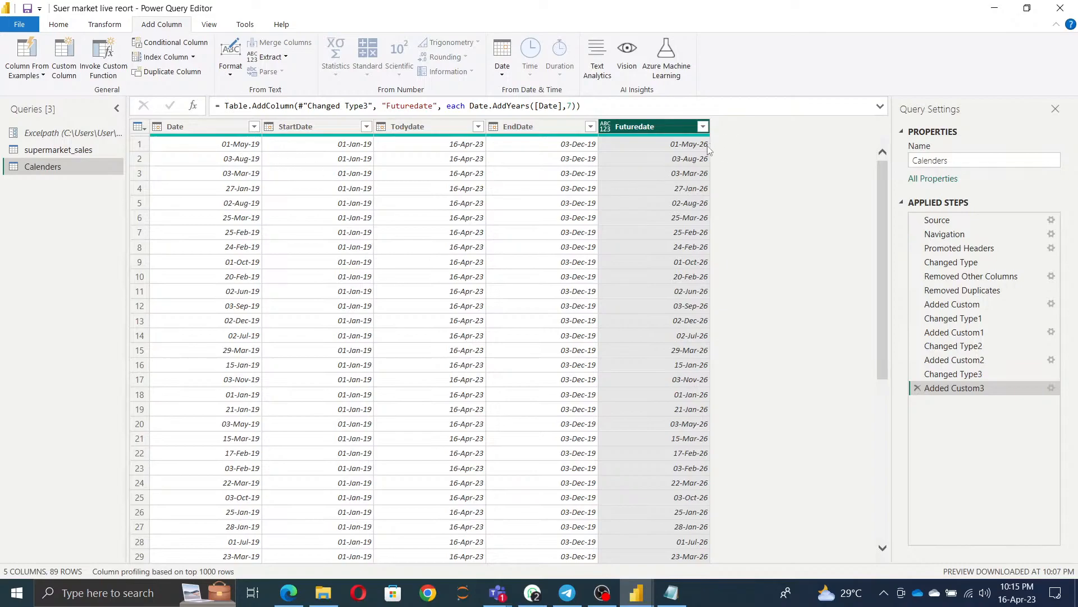
pyautogui.click(606, 127)
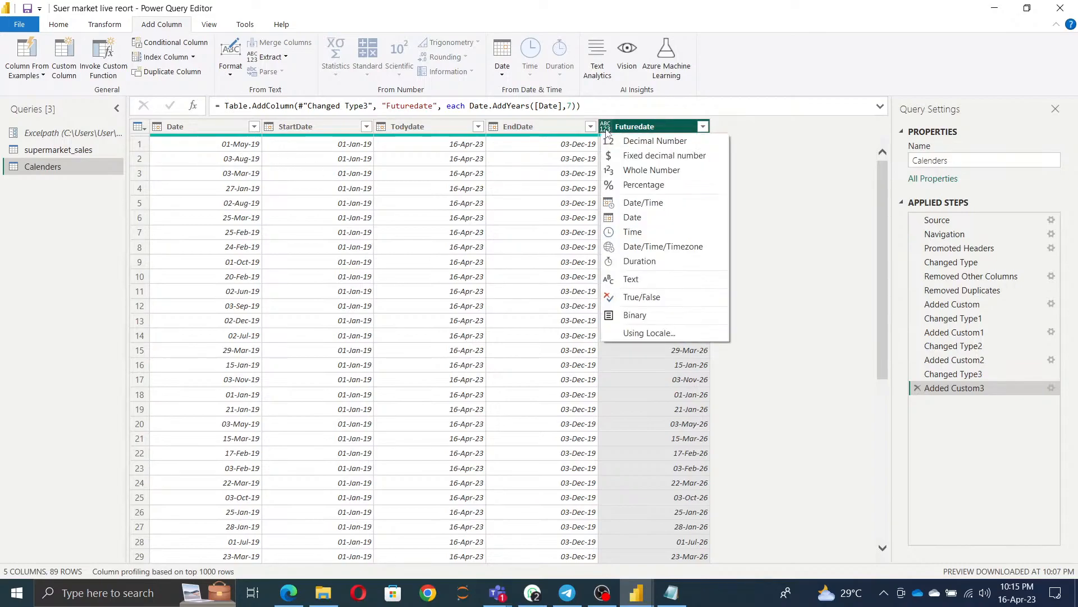
pyautogui.click(641, 223)
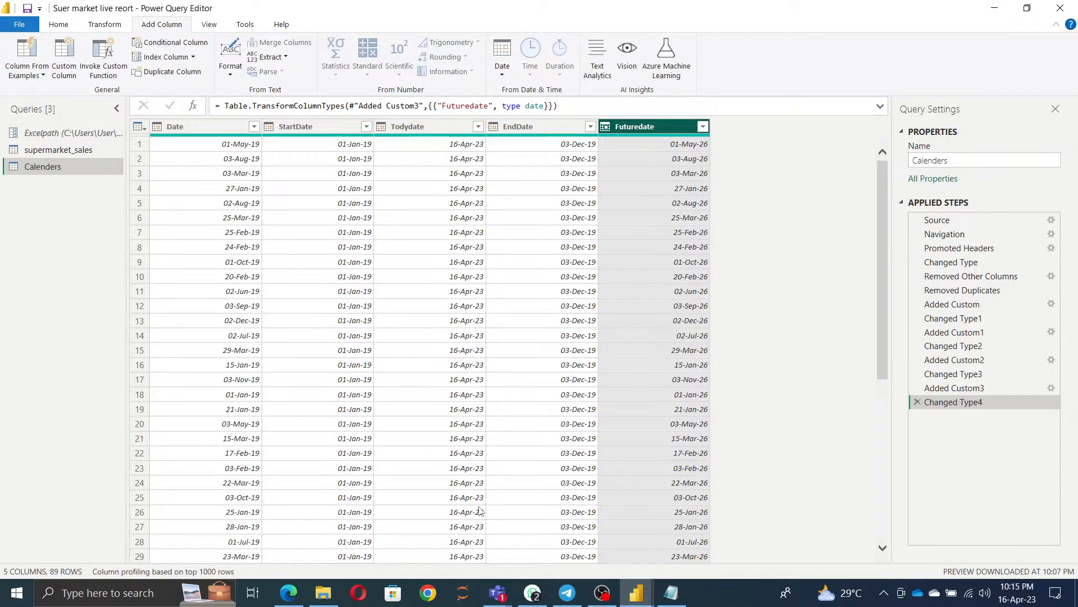
# Start another custom column in the Calenders query and name it Daterange.
pyautogui.moveTo(496, 595)
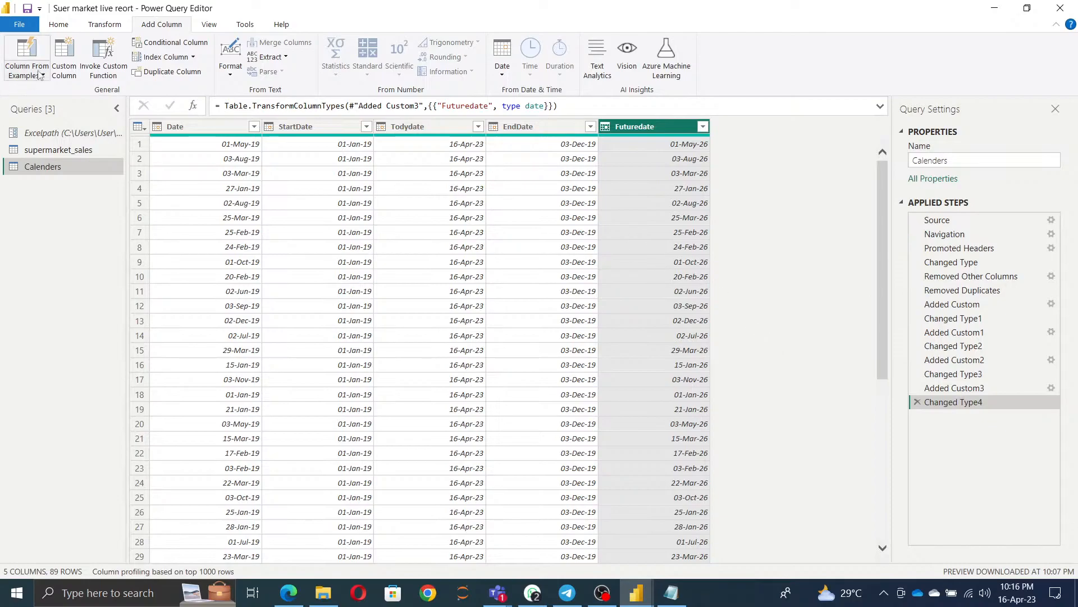
pyautogui.click(64, 56)
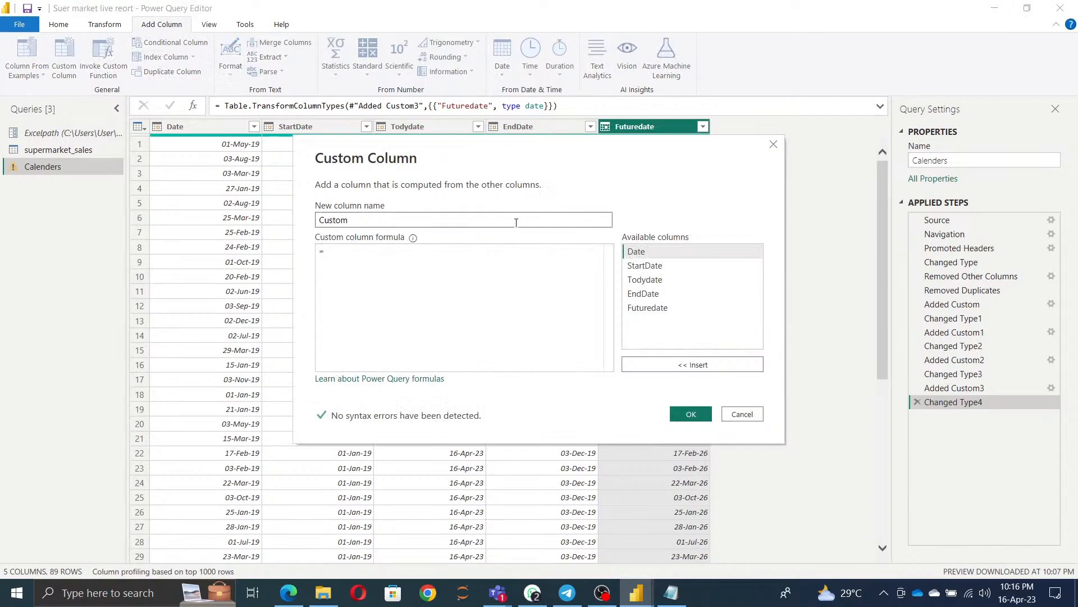
pyautogui.press('Delete')
pyautogui.press('Delete')
pyautogui.press('Delete')
pyautogui.press('Delete')
pyautogui.press('Delete')
pyautogui.press('Delete')
pyautogui.write('DAte')
pyautogui.press('BackSpace')
pyautogui.press('BackSpace')
pyautogui.press('BackSpace')
pyautogui.write('aterange')
pyautogui.click(336, 258)
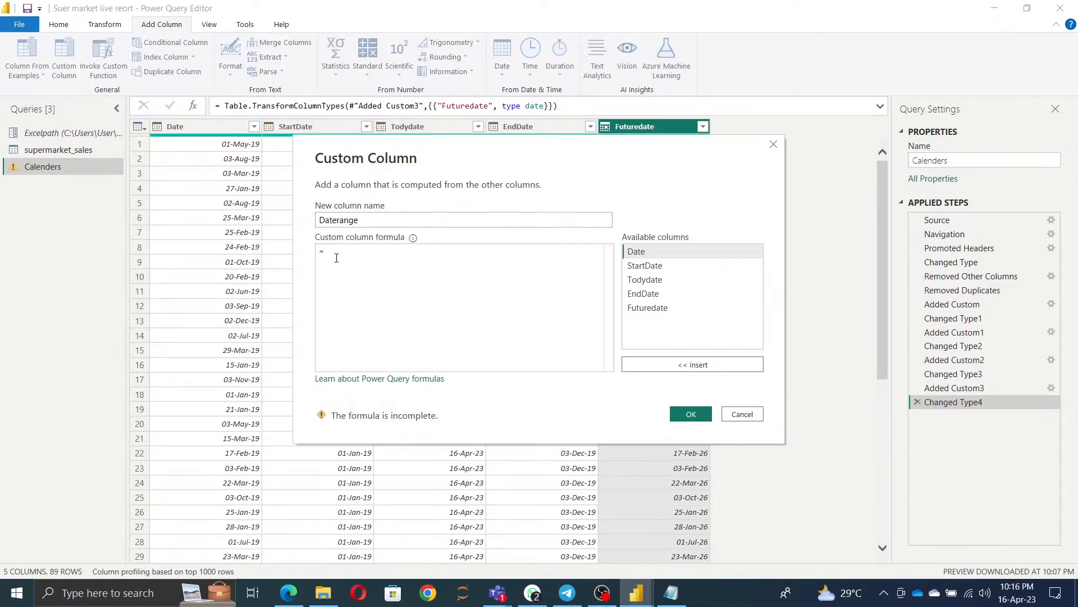
# Begin the Daterange formula with an opening curly brace and insert the Number.From function.
pyautogui.write('{')
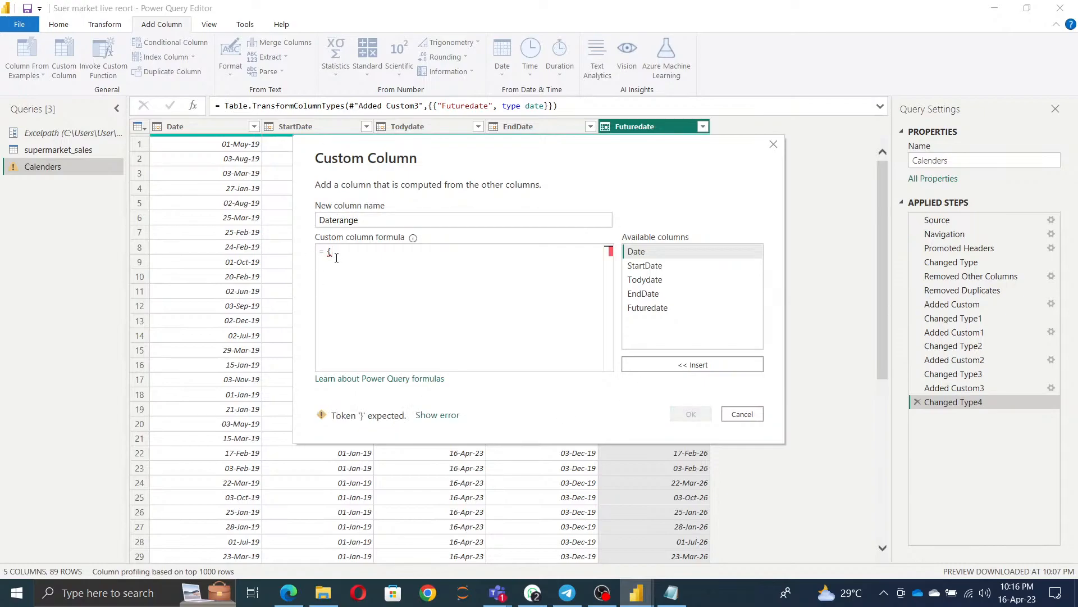
pyautogui.write('Number')
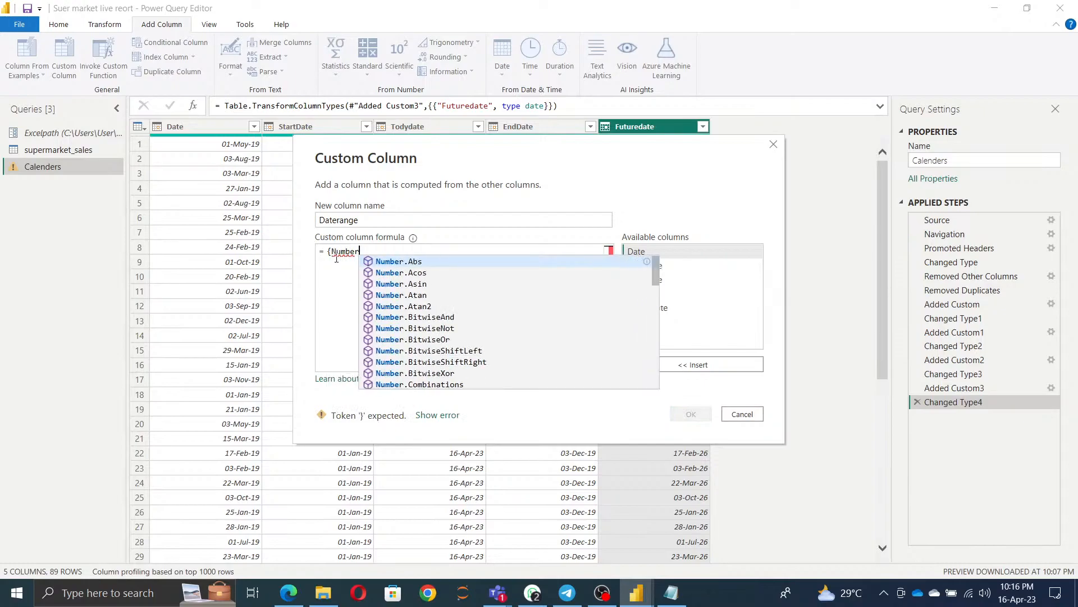
pyautogui.press('Down')
pyautogui.press('Down')
pyautogui.press('Down')
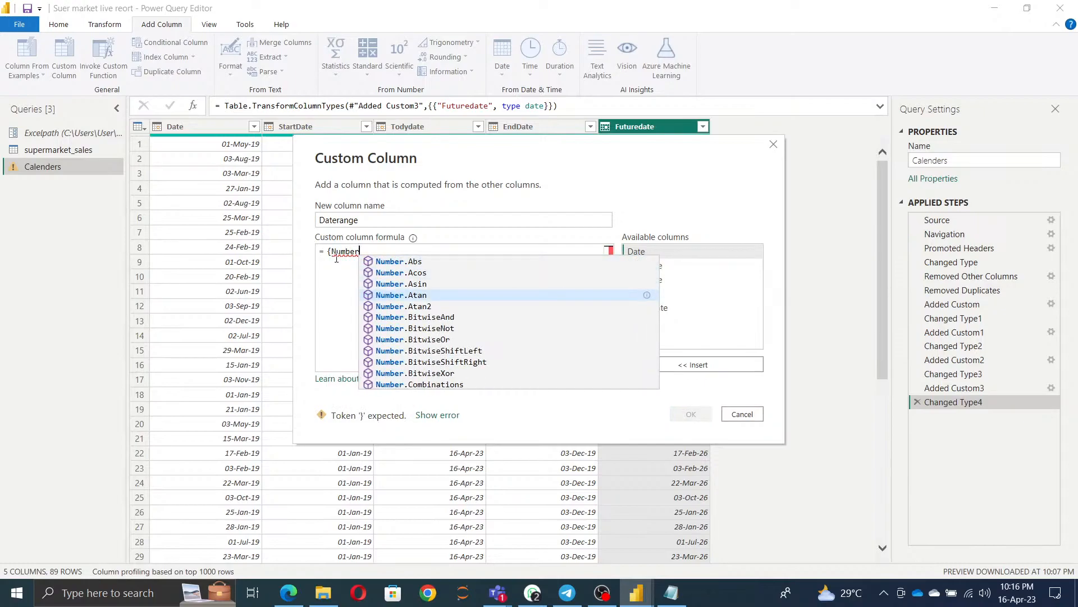
pyautogui.write('.fr')
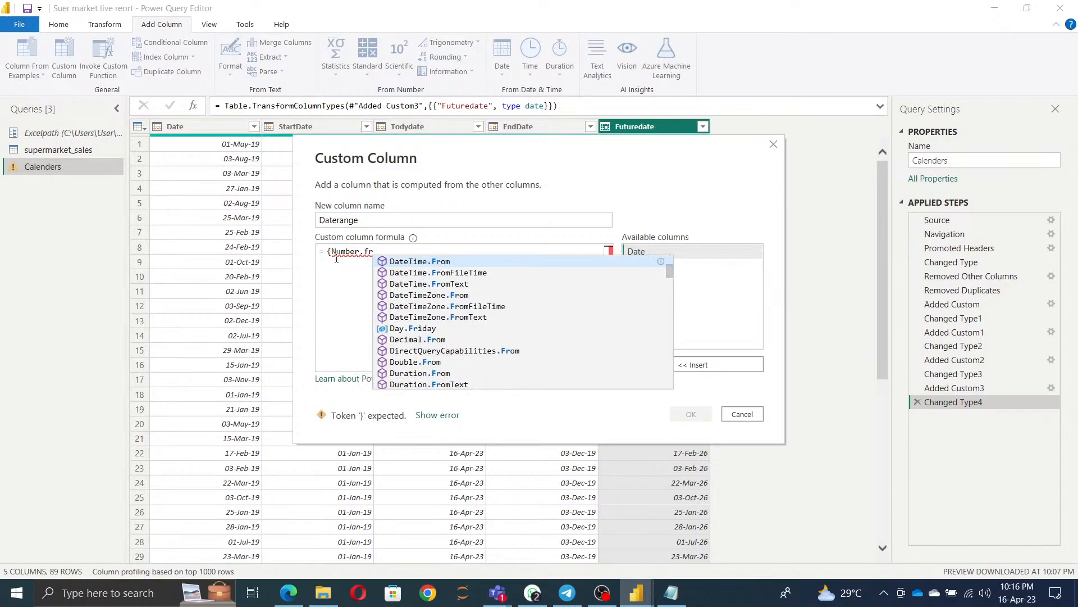
pyautogui.press('Down')
pyautogui.press('Down')
pyautogui.press('Down')
pyautogui.press('Down')
pyautogui.press('Down')
pyautogui.press('Down')
pyautogui.press('Down')
pyautogui.press('Down')
pyautogui.press('Down')
pyautogui.press('Down')
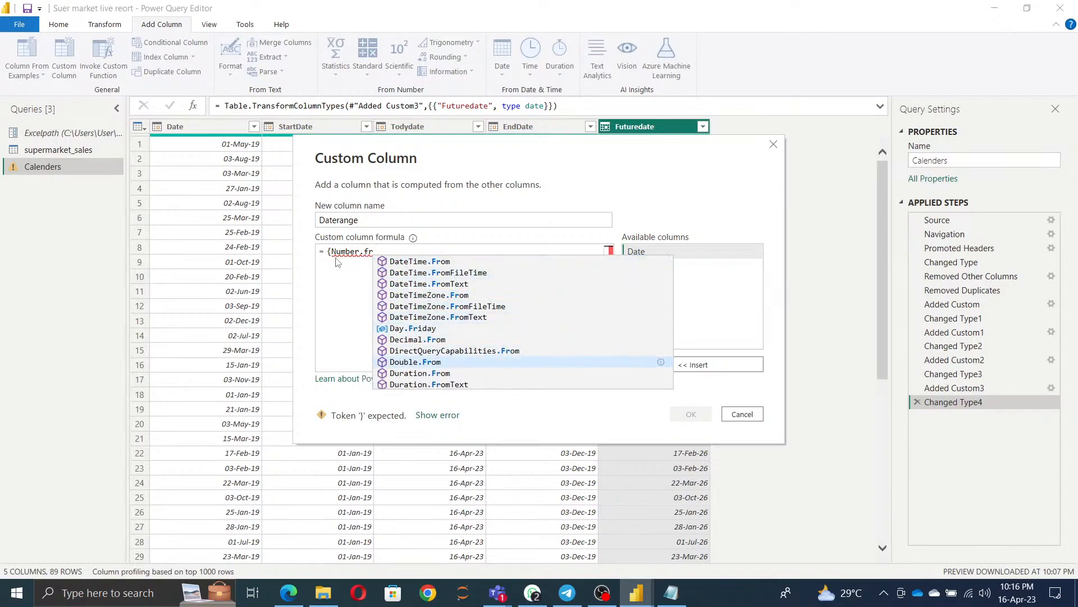
pyautogui.press('Down')
pyautogui.press('Down')
pyautogui.press('Down')
pyautogui.press('Down')
pyautogui.press('Down')
pyautogui.press('Down')
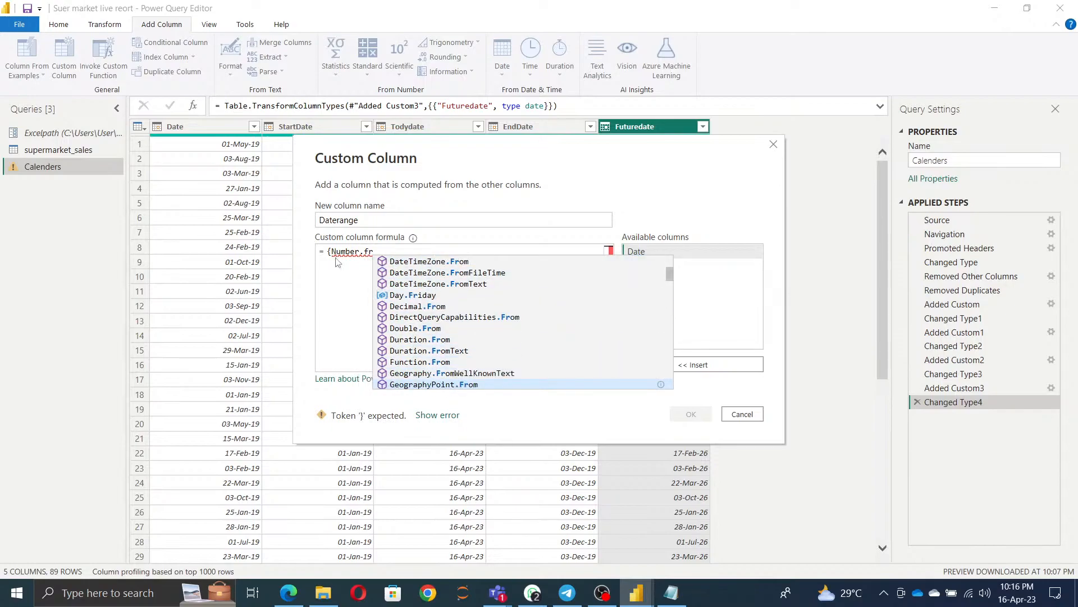
pyautogui.press('Down')
pyautogui.press('Down')
pyautogui.press('Down')
pyautogui.press('Down')
pyautogui.press('Down')
pyautogui.press('Down')
pyautogui.press('Down')
pyautogui.press('Down')
pyautogui.press('Down')
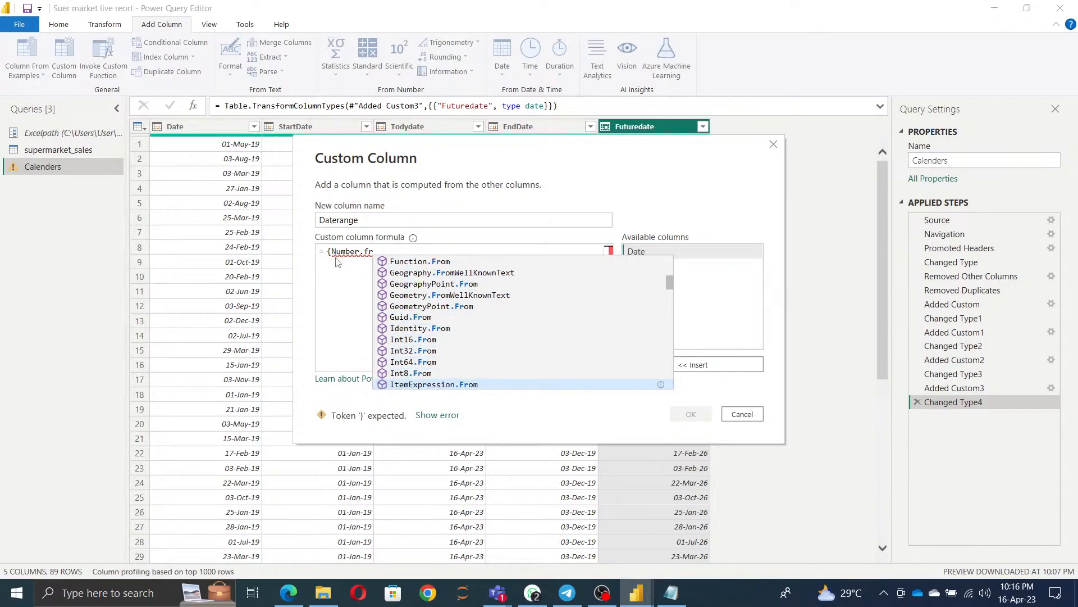
pyautogui.press('Down')
pyautogui.press('Down')
pyautogui.press('Down')
pyautogui.press('Down')
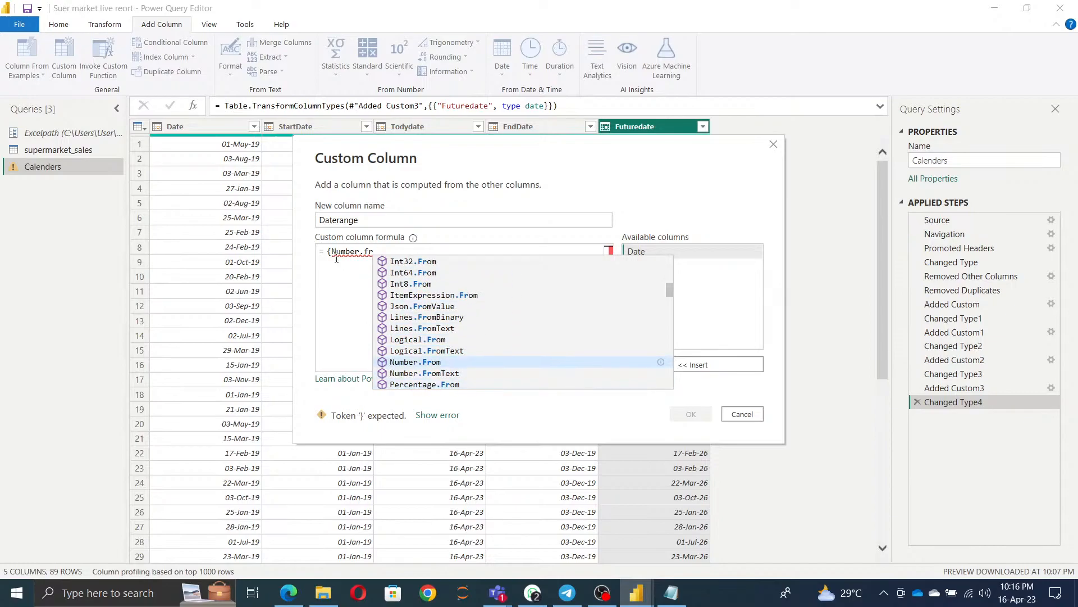
pyautogui.press('Tab')
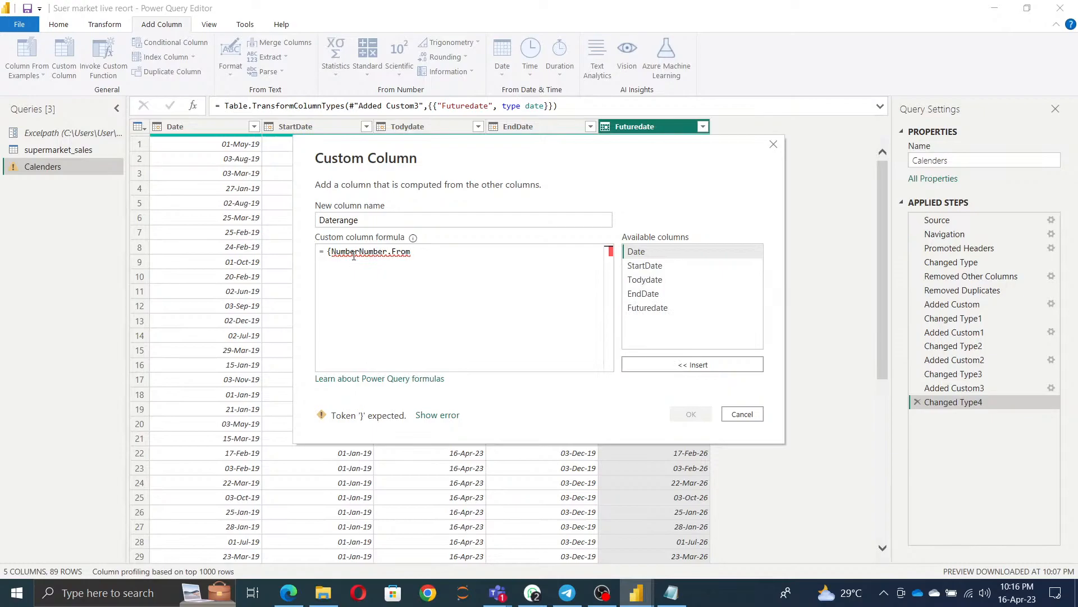
# Remove the duplicate Number prefix from the Daterange formula and pass the StartDate column to Number.From.
pyautogui.moveTo(360, 253); pyautogui.dragTo(332, 252)
pyautogui.press('BackSpace')
pyautogui.write('(')
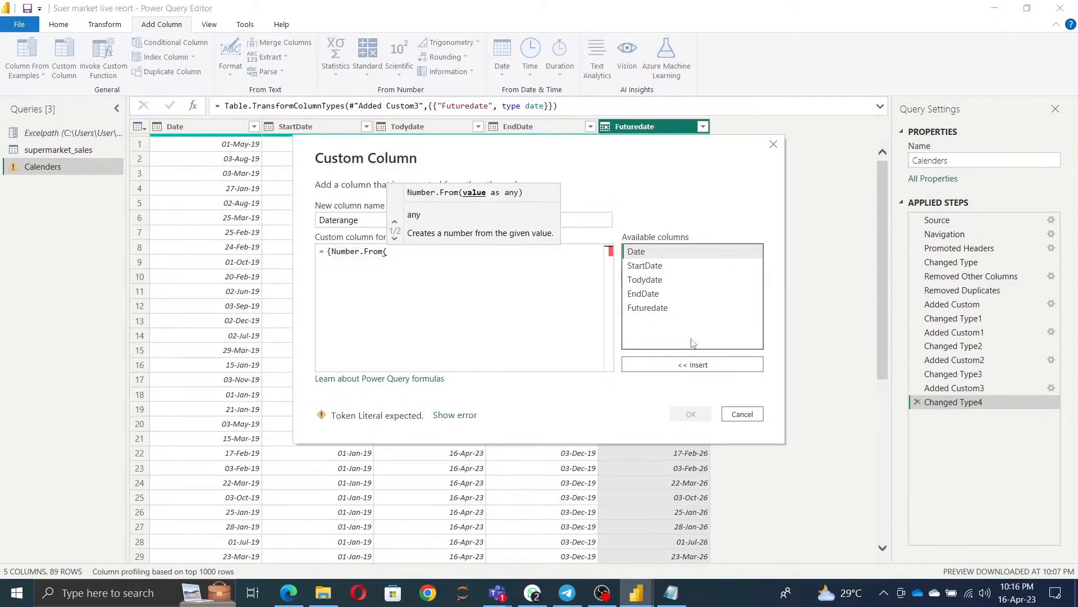
pyautogui.doubleClick(643, 266)
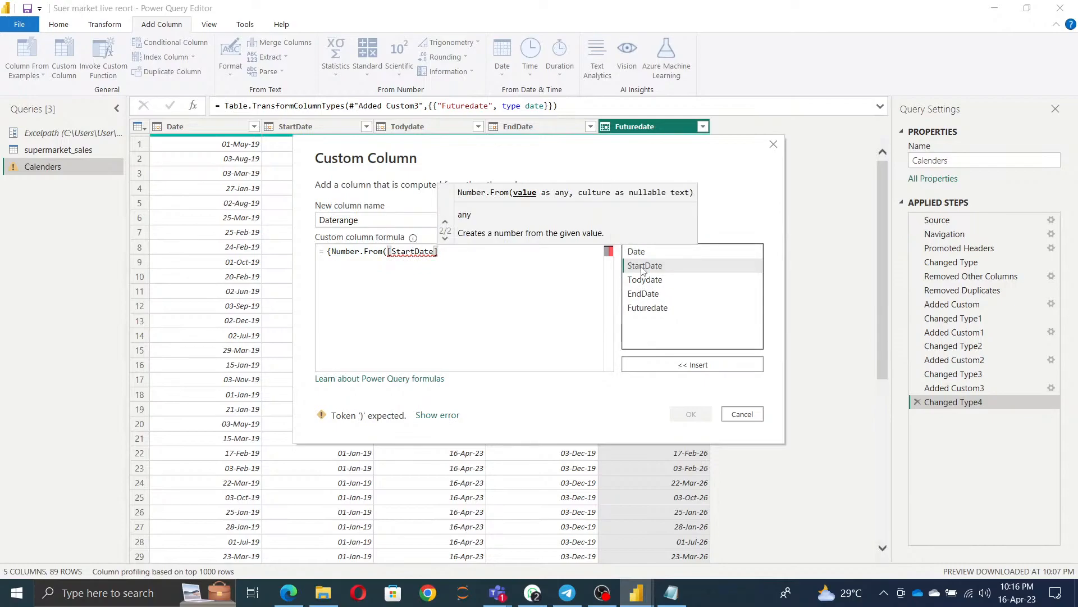
# Complete the Daterange formula as {Number.From([StartDate]).. Number.From([EndDate])} and add the column to the Calenders query.
pyautogui.write(')..')
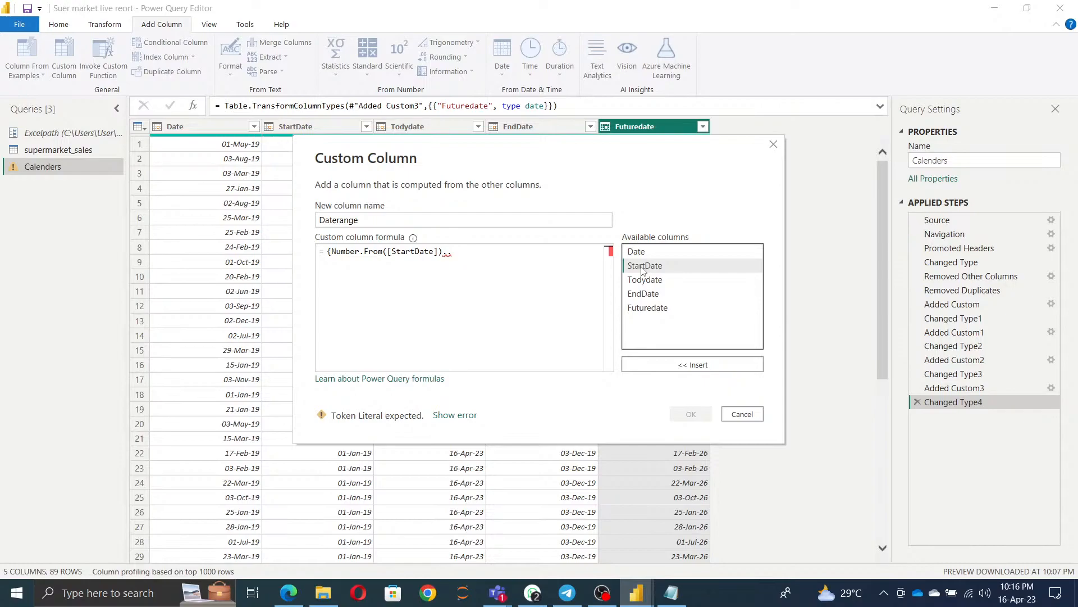
pyautogui.write('number.')
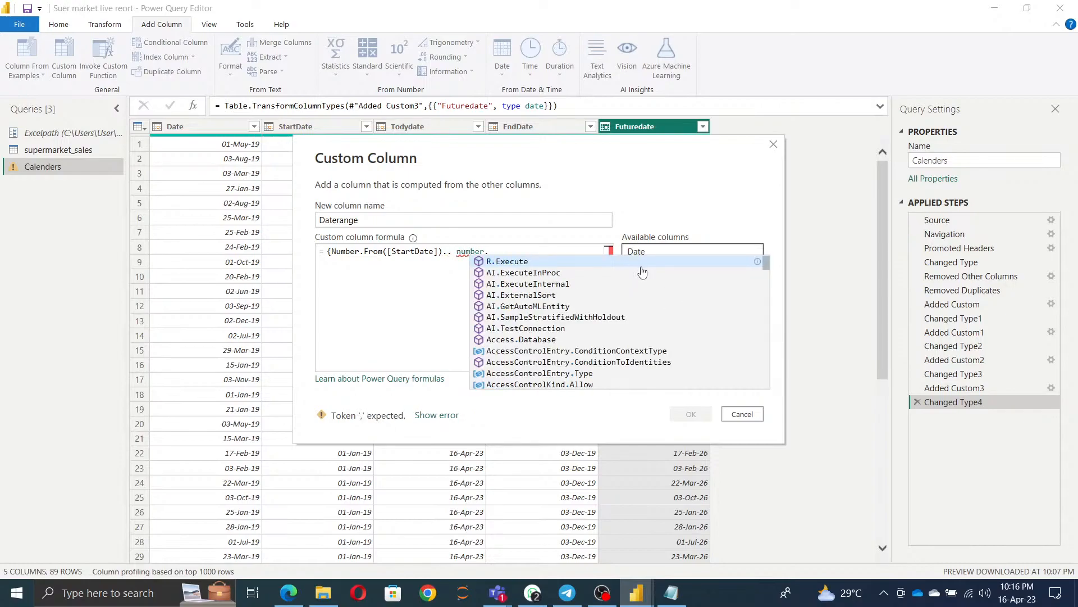
pyautogui.press('BackSpace')
pyautogui.press('BackSpace')
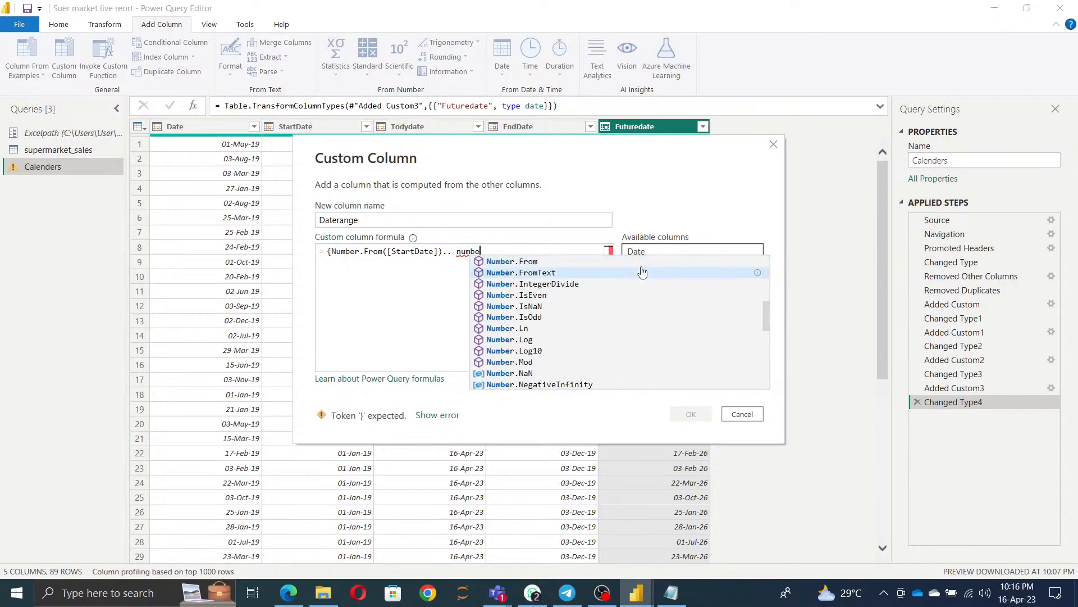
pyautogui.press('Tab')
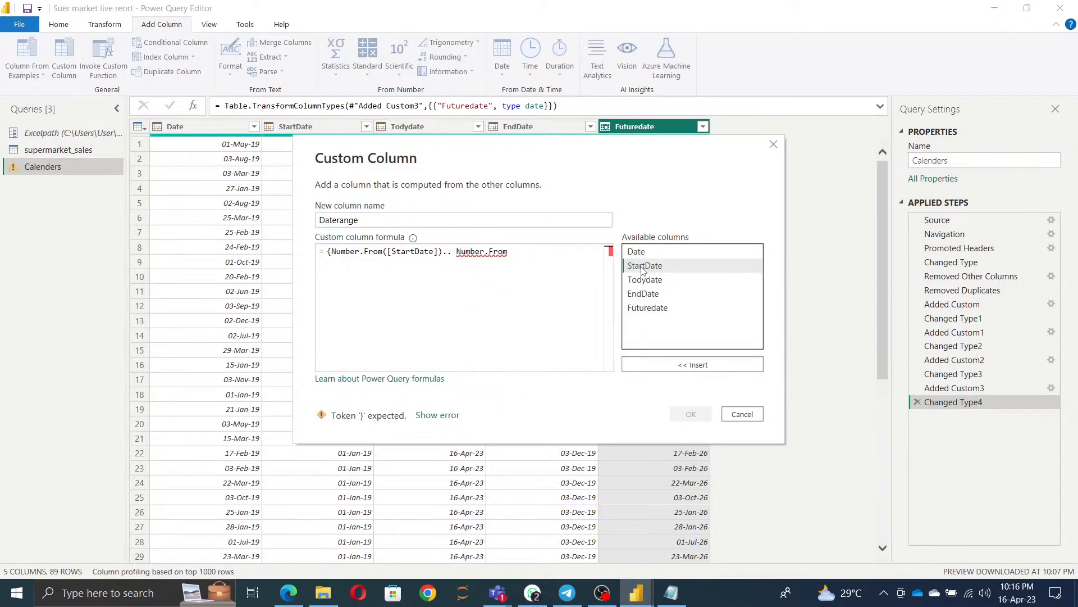
pyautogui.write('(')
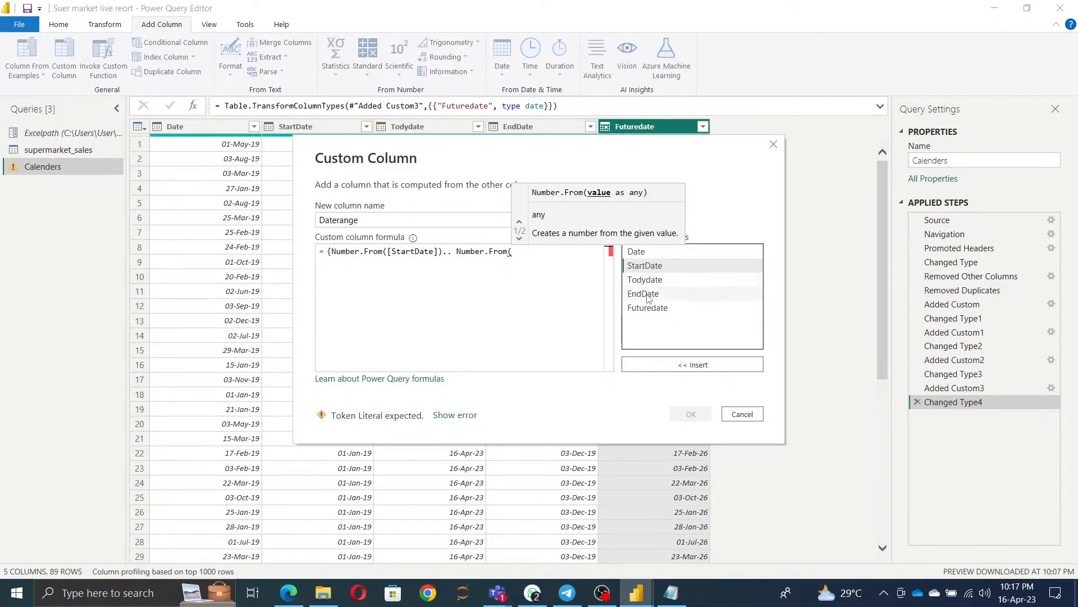
pyautogui.doubleClick(643, 294)
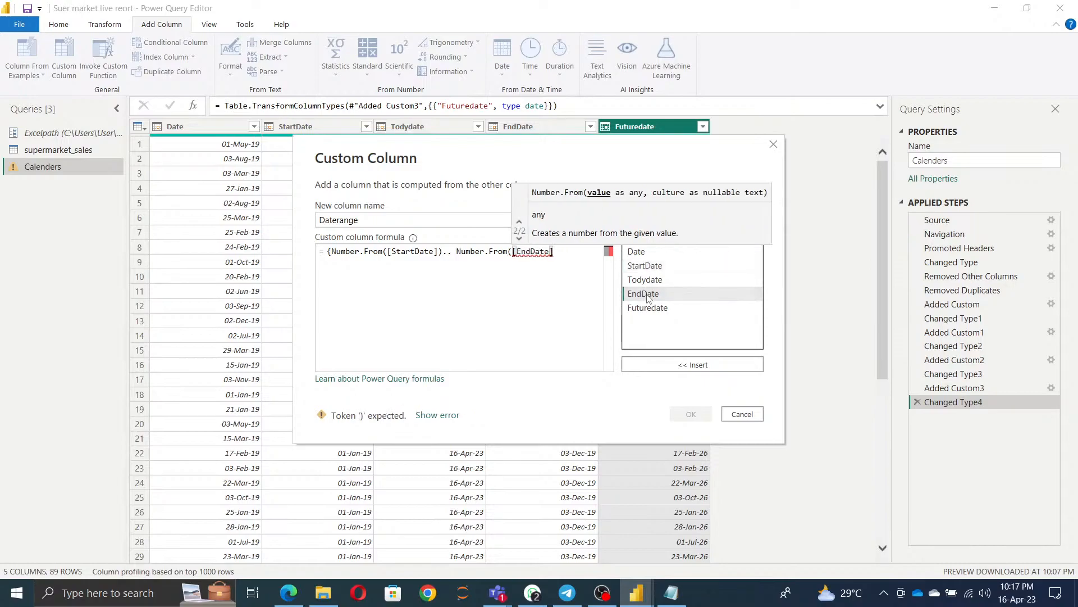
pyautogui.write(')}')
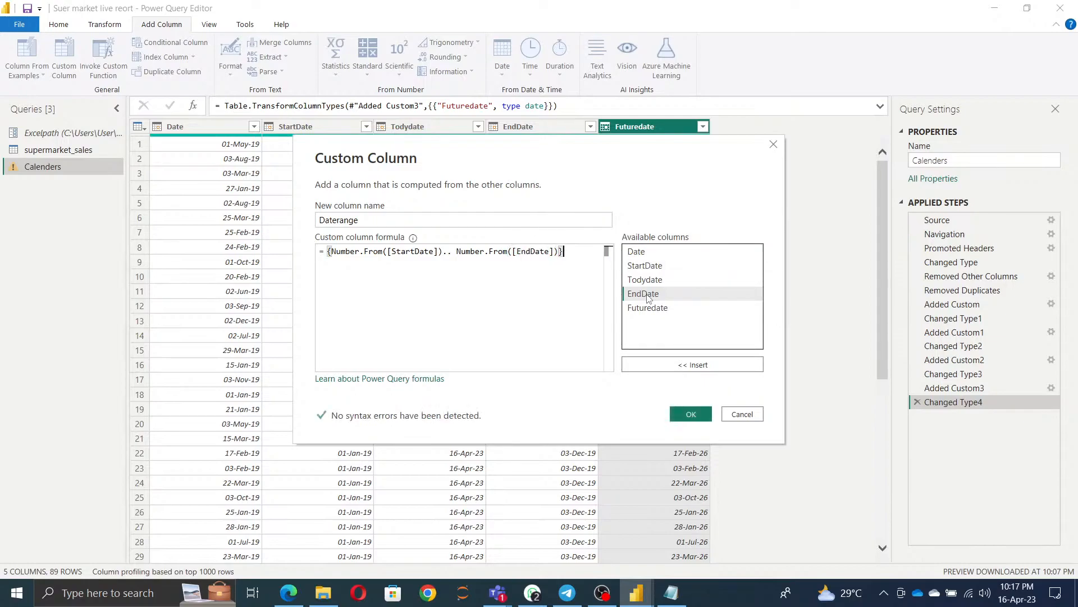
pyautogui.click(696, 417)
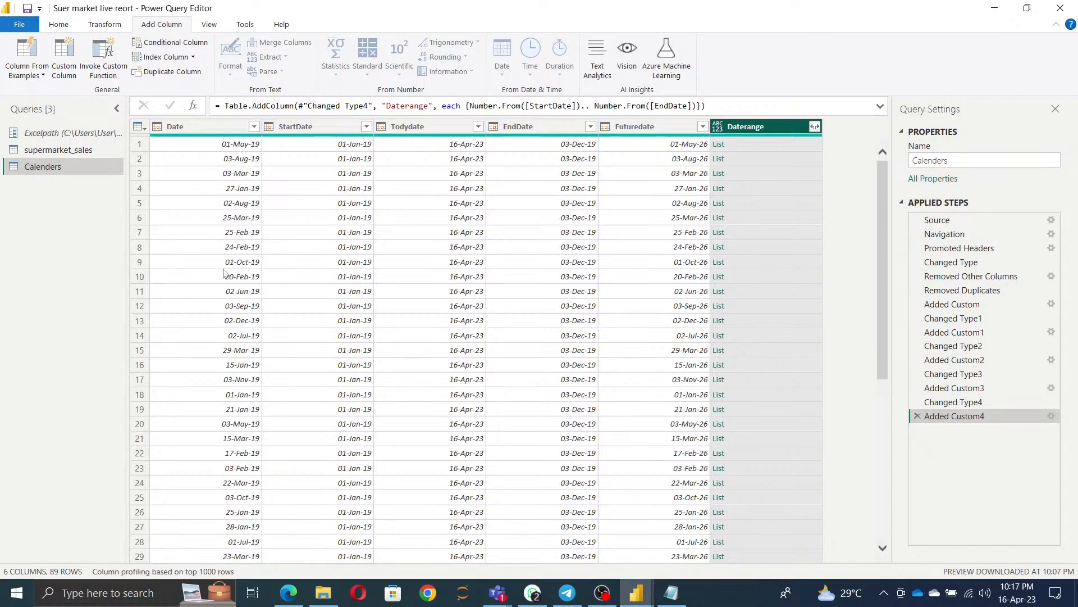
# Remove the Date, StartDate, Todydate, EndDate and Futuredate columns from the Calenders query.
pyautogui.click(190, 127)
pyautogui.keyDown('ctrl'); pyautogui.click(323, 127); pyautogui.keyUp('ctrl')
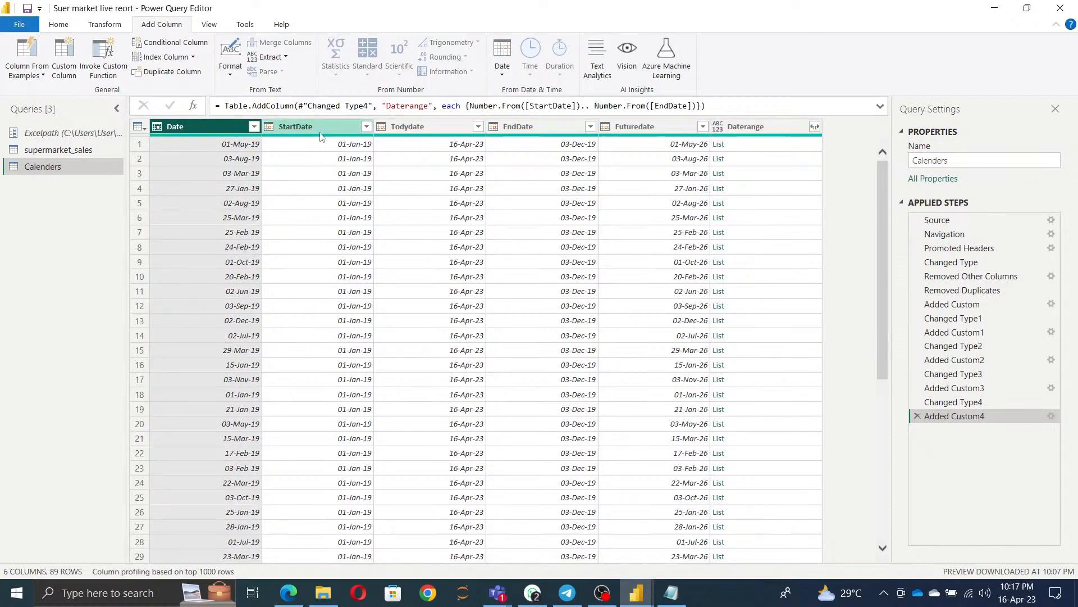
pyautogui.keyDown('ctrl'); pyautogui.click(400, 127); pyautogui.keyUp('ctrl')
pyautogui.keyDown('ctrl'); pyautogui.click(496, 127); pyautogui.keyUp('ctrl')
pyautogui.keyDown('ctrl'); pyautogui.click(621, 127); pyautogui.keyUp('ctrl')
pyautogui.rightClick(443, 128)
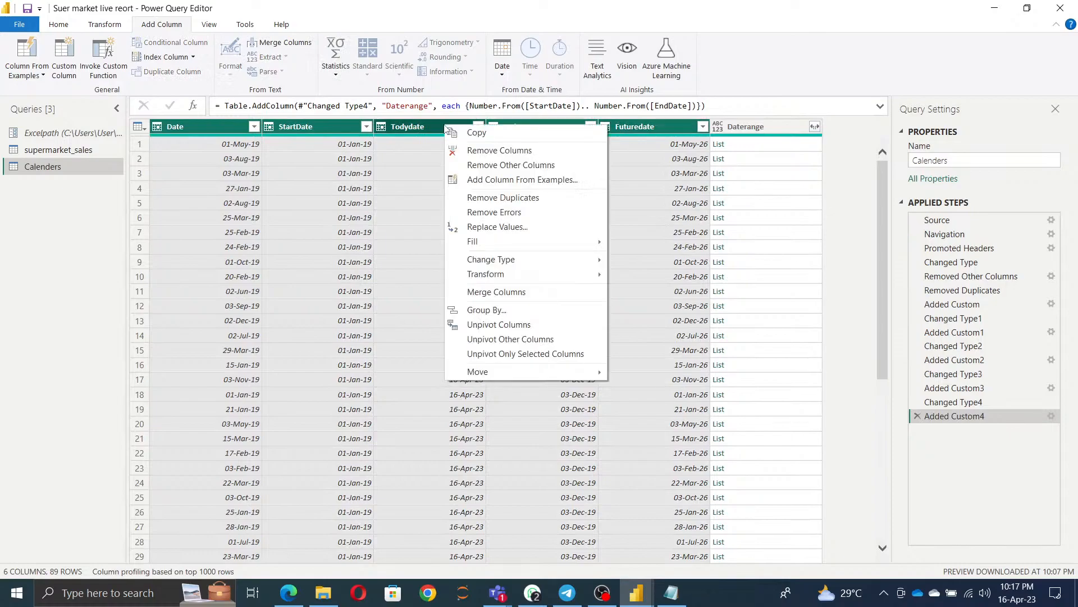
pyautogui.click(471, 151)
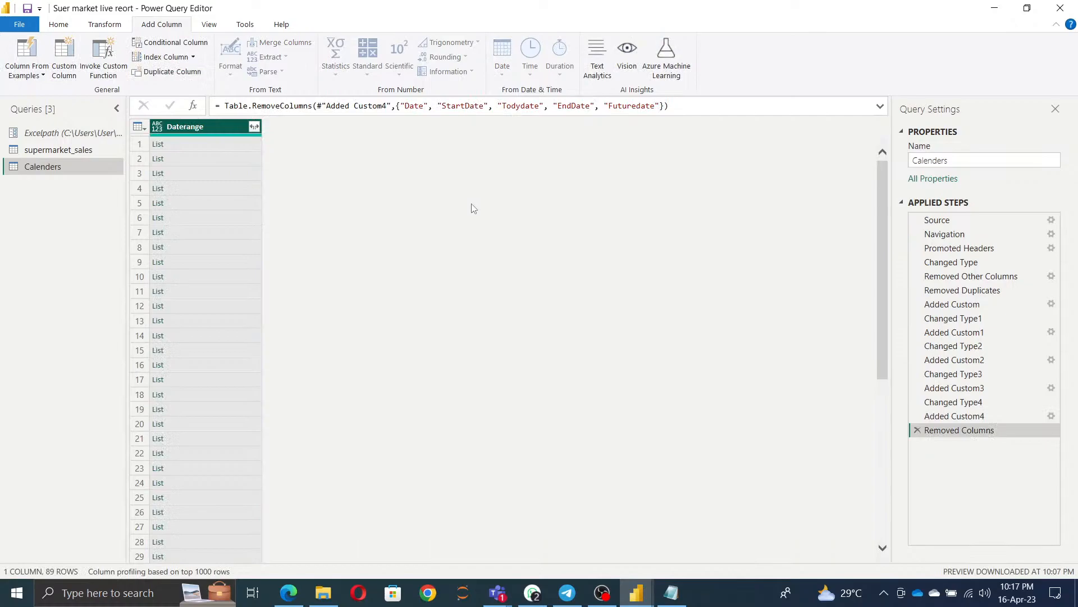
# Expand the Daterange lists to new rows and set the column's data type to Date.
pyautogui.click(254, 127)
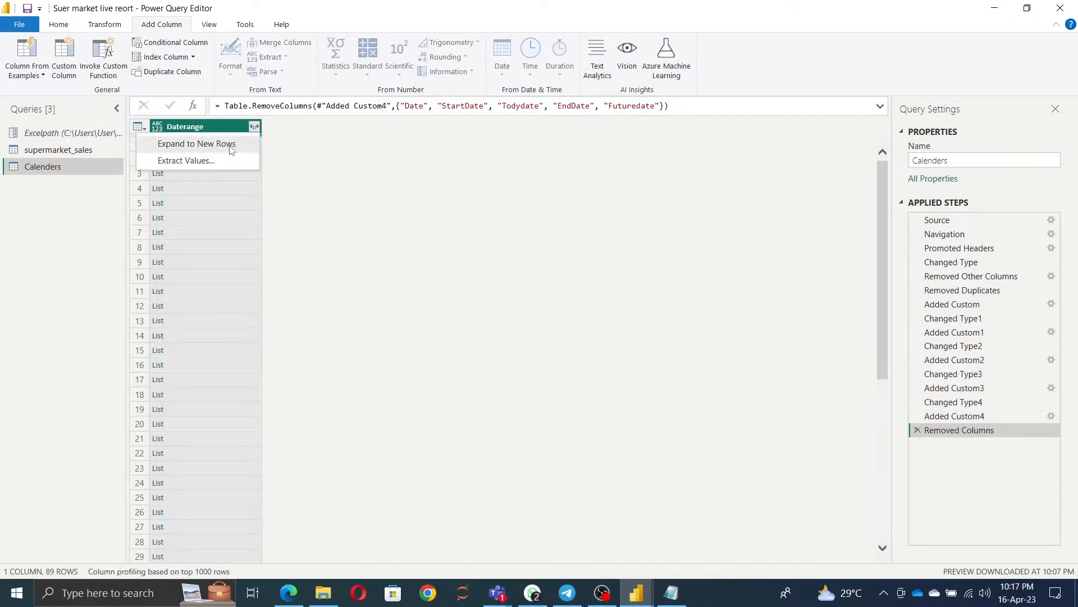
pyautogui.click(230, 145)
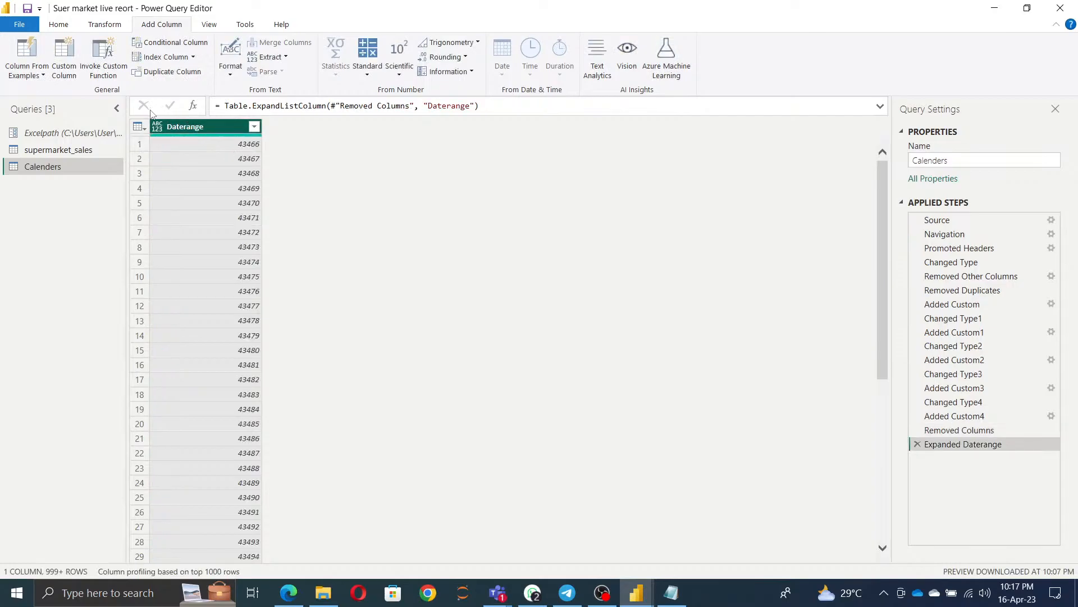
pyautogui.click(157, 127)
pyautogui.click(184, 216)
# Check the Daterange column's filter values through to the last date in the list.
pyautogui.click(256, 129)
pyautogui.moveTo(247, 299); pyautogui.dragTo(251, 506)
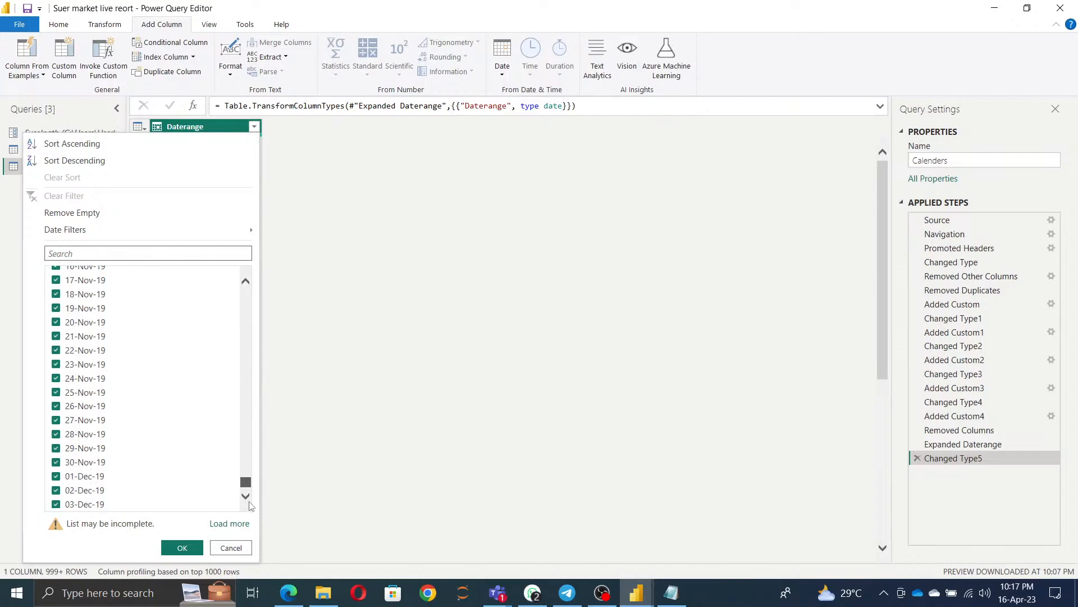
pyautogui.click(479, 416)
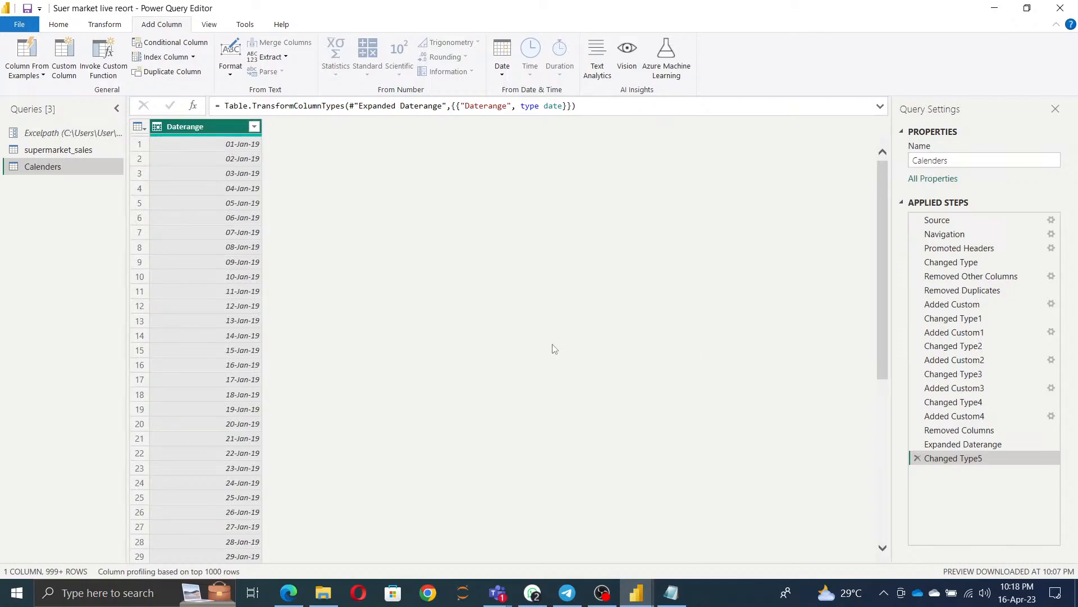
# Close the query editor and apply the pending query changes to the report.
pyautogui.click(60, 25)
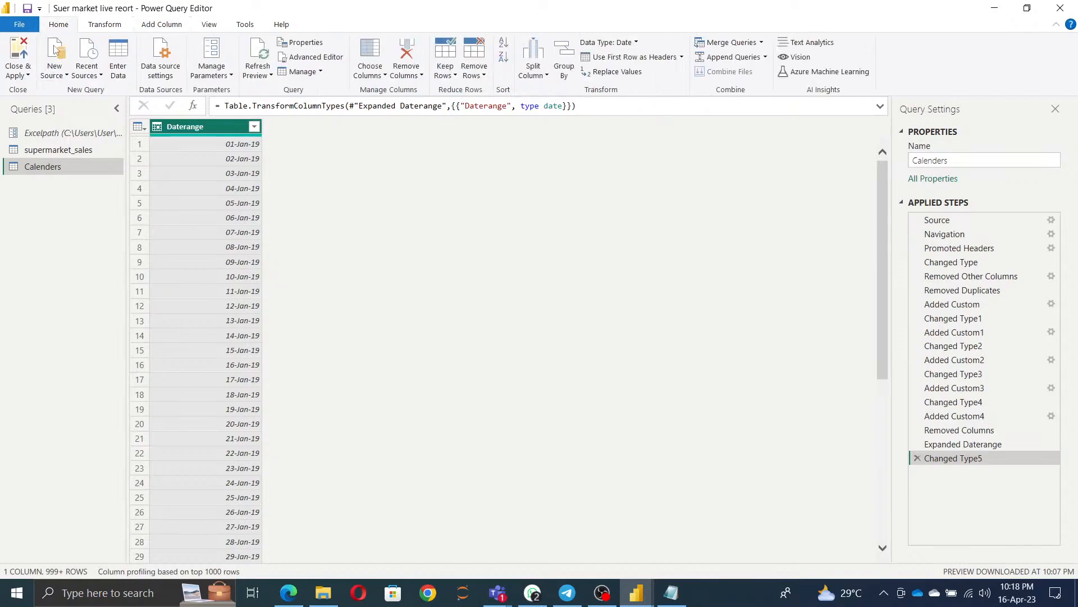
pyautogui.click(21, 72)
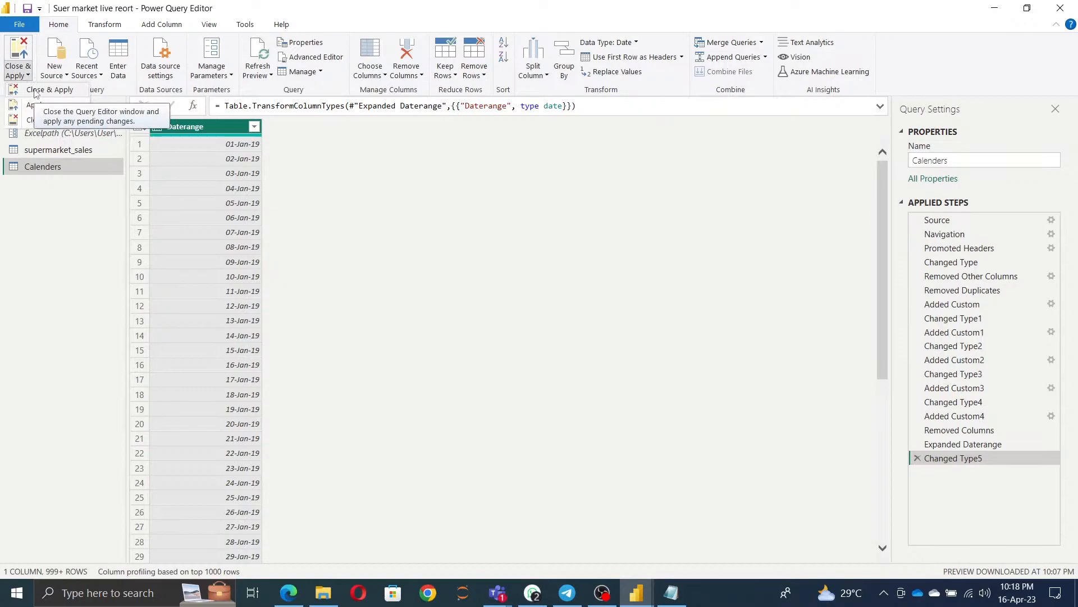
pyautogui.click(34, 90)
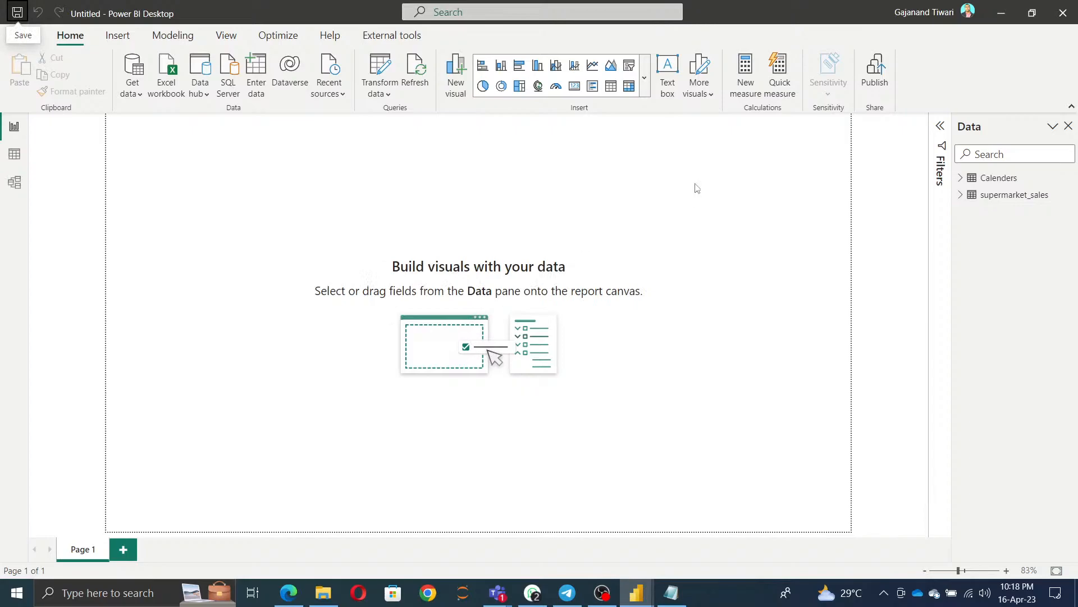
# Create a new calculated table named A_DAX with no expression, for holding measures.
pyautogui.click(118, 37)
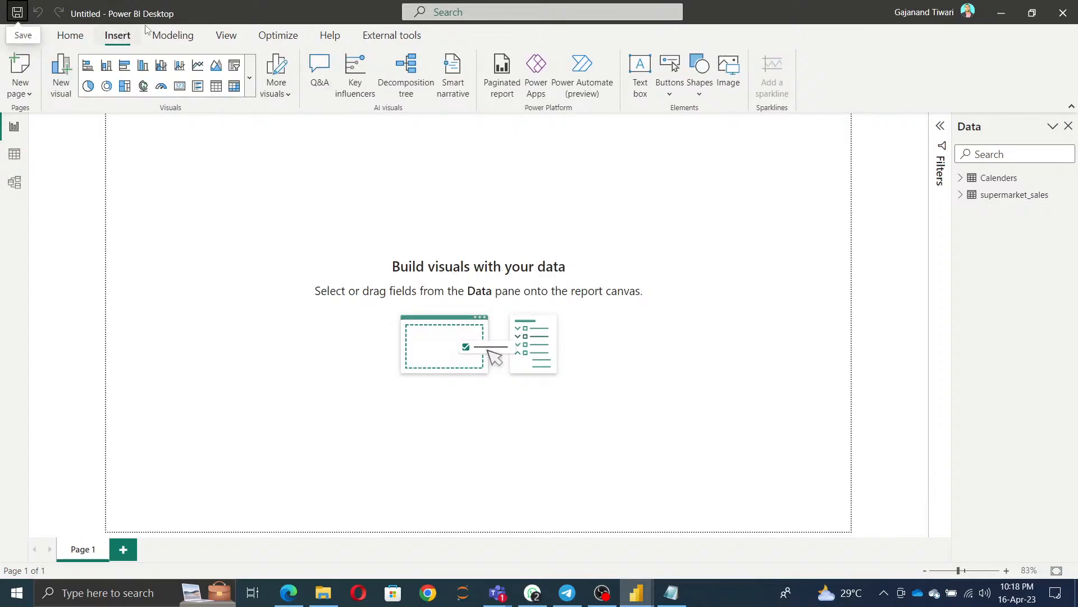
pyautogui.click(183, 37)
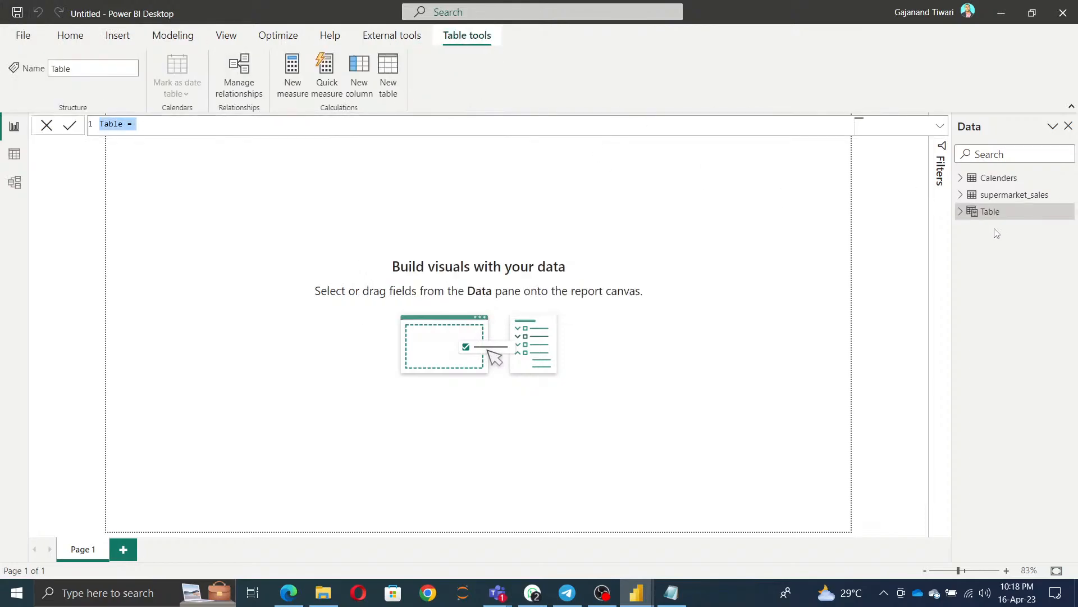
pyautogui.write('A_DAX')
pyautogui.click(70, 127)
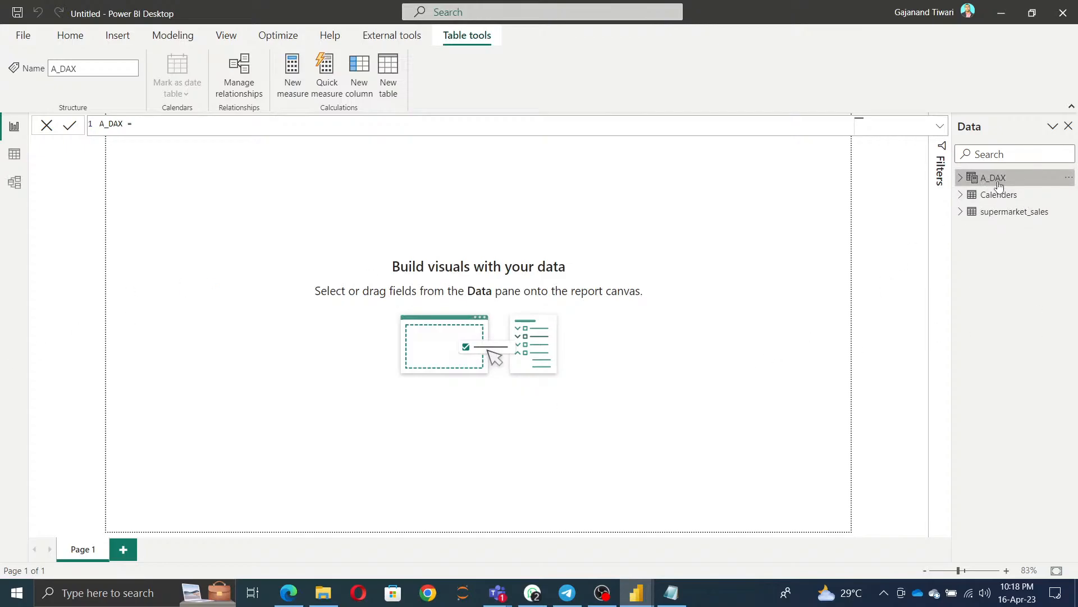
# Switch to the Requirments notes in Notepad and review the KPI Card items, then return to Power BI Desktop.
pyautogui.click(673, 597)
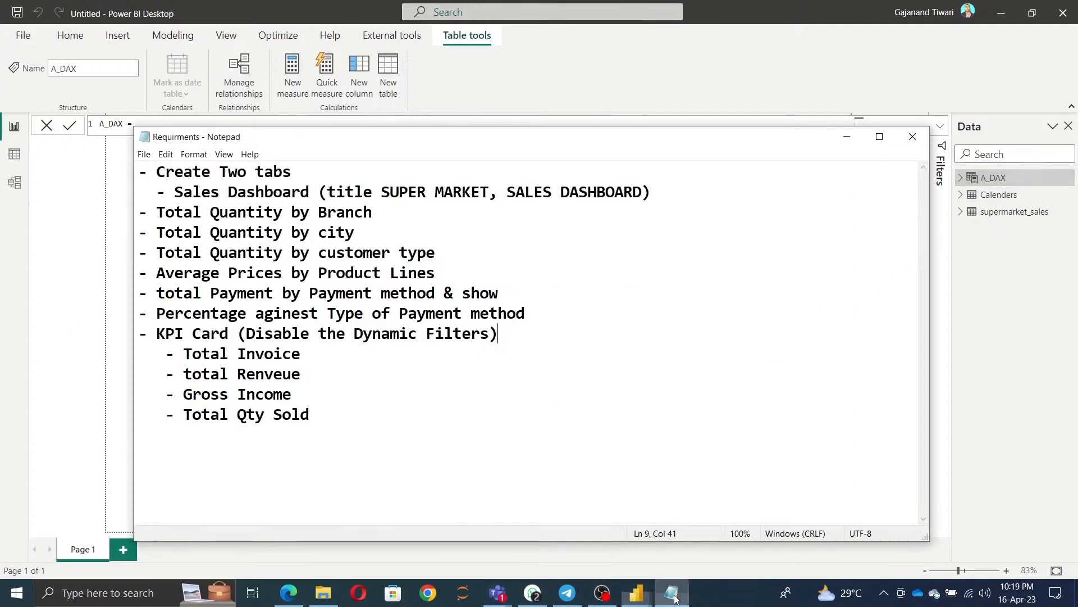
pyautogui.moveTo(157, 333); pyautogui.dragTo(395, 427)
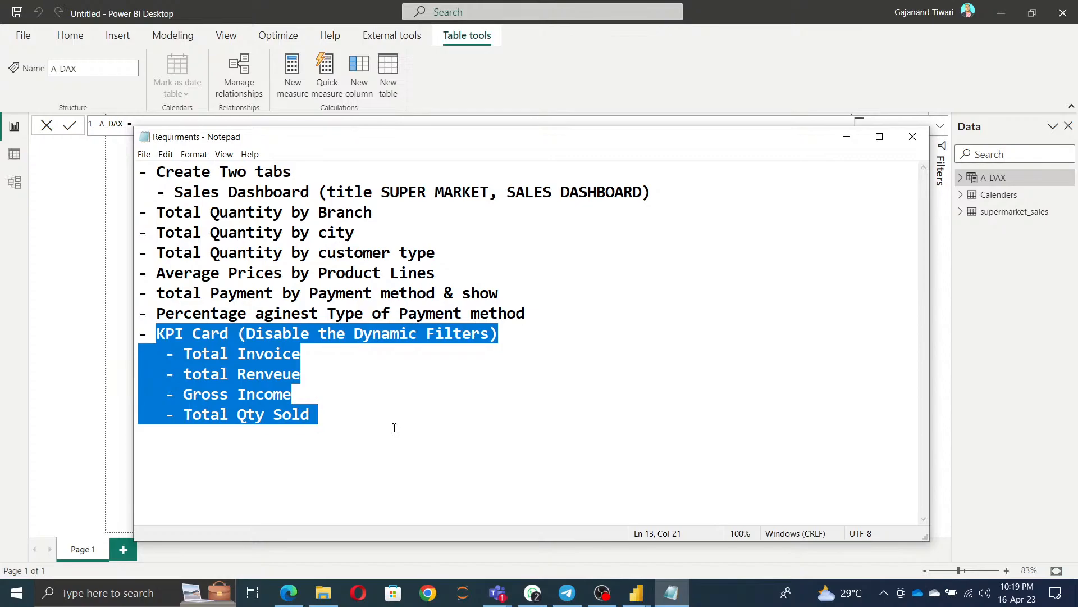
pyautogui.click(98, 348)
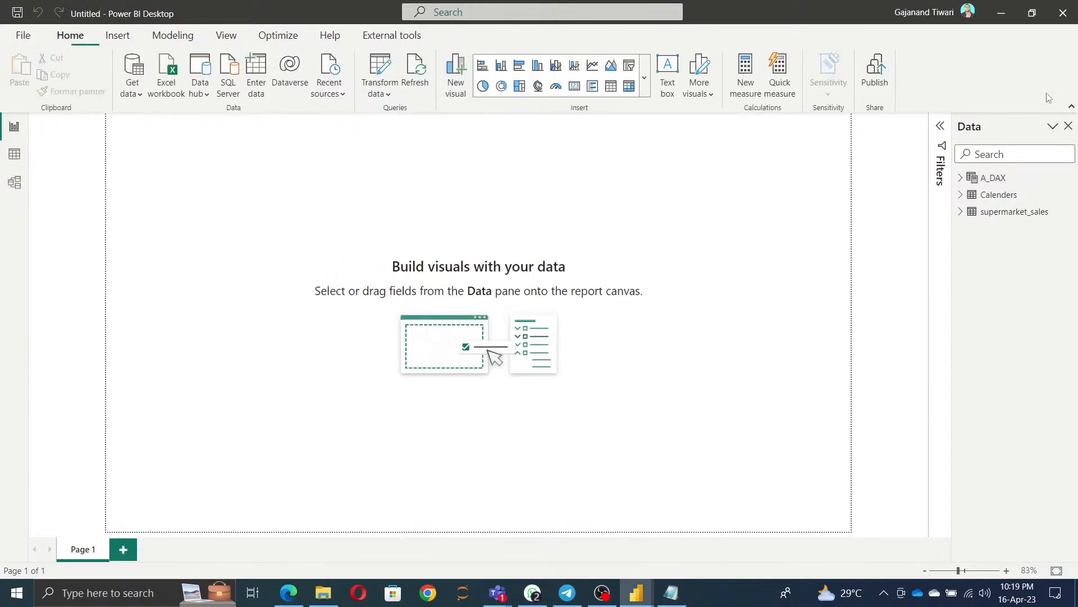
# Start a new measure in the A_DAX table and name it Total Invoice using the text from the Notepad requirements.
pyautogui.rightClick(976, 178)
pyautogui.click(924, 190)
pyautogui.click(672, 593)
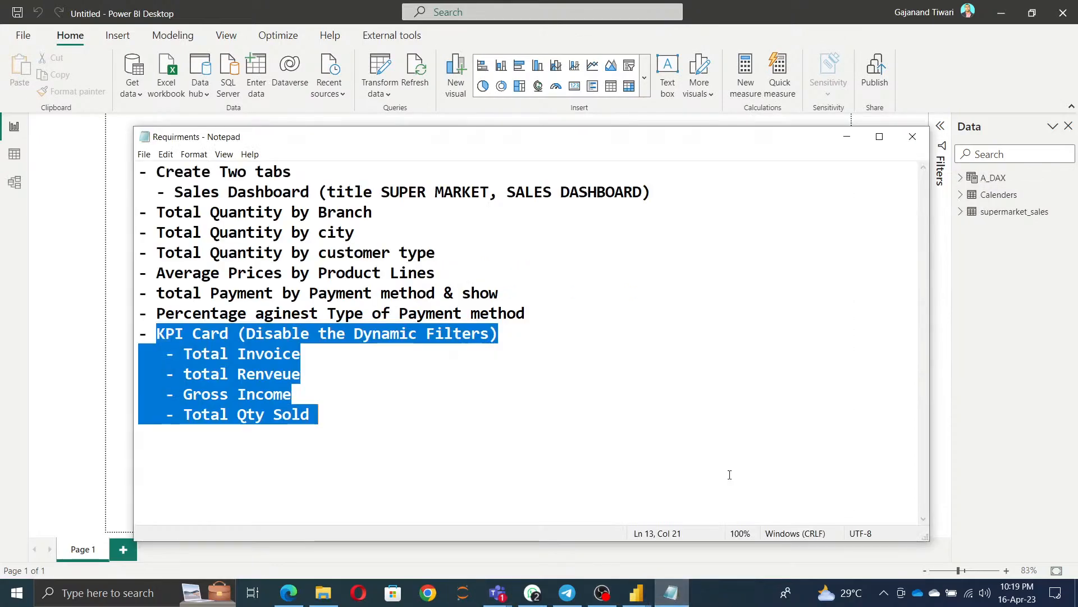
pyautogui.click(184, 354)
pyautogui.moveTo(184, 354); pyautogui.dragTo(308, 354)
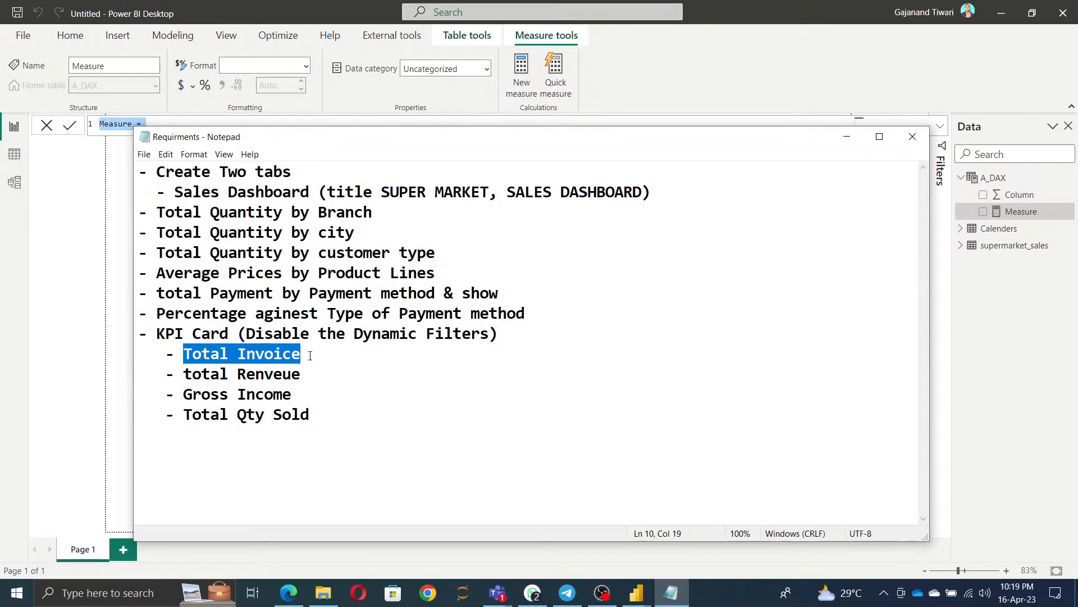
pyautogui.hotkey('ctrl', 'x')
pyautogui.click(98, 152)
pyautogui.hotkey('ctrl', 'v')
# Begin the Total Invoice formula with CALCULATE around DISTINCTCOUNT(supermarket_sales[Invoice ID]).
pyautogui.write('cal')
pyautogui.press('Tab')
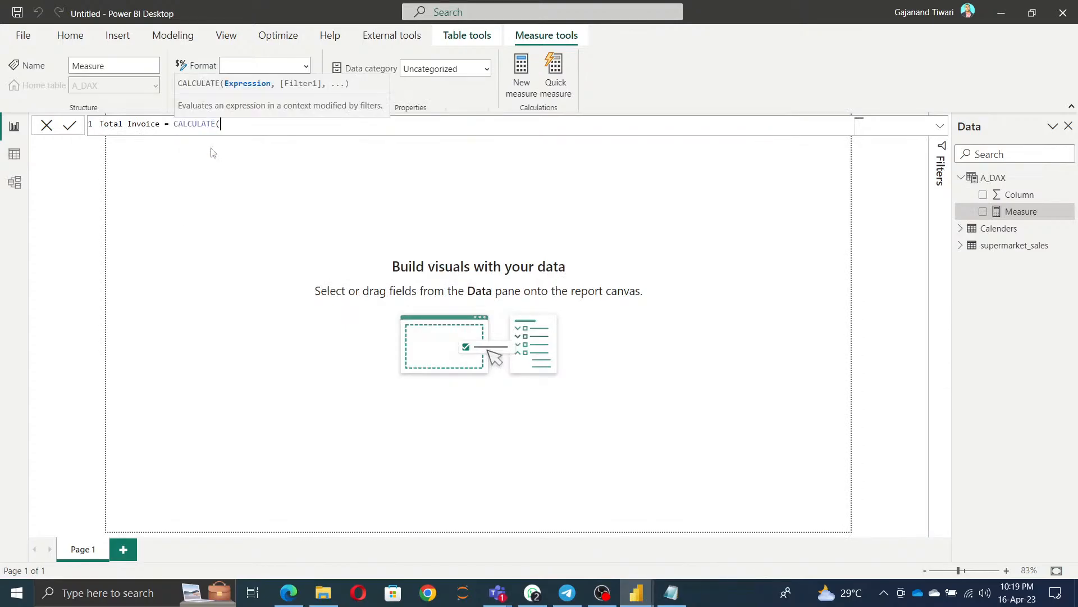
pyautogui.write('dis')
pyautogui.press('Down')
pyautogui.press('Down')
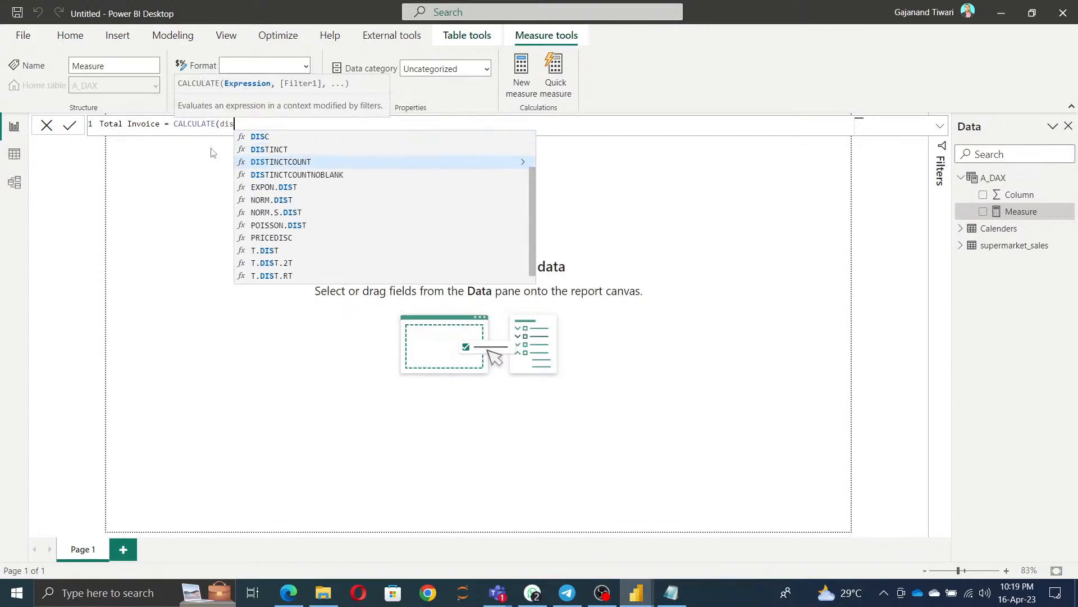
pyautogui.press('Tab')
pyautogui.write('invo')
pyautogui.press('Tab')
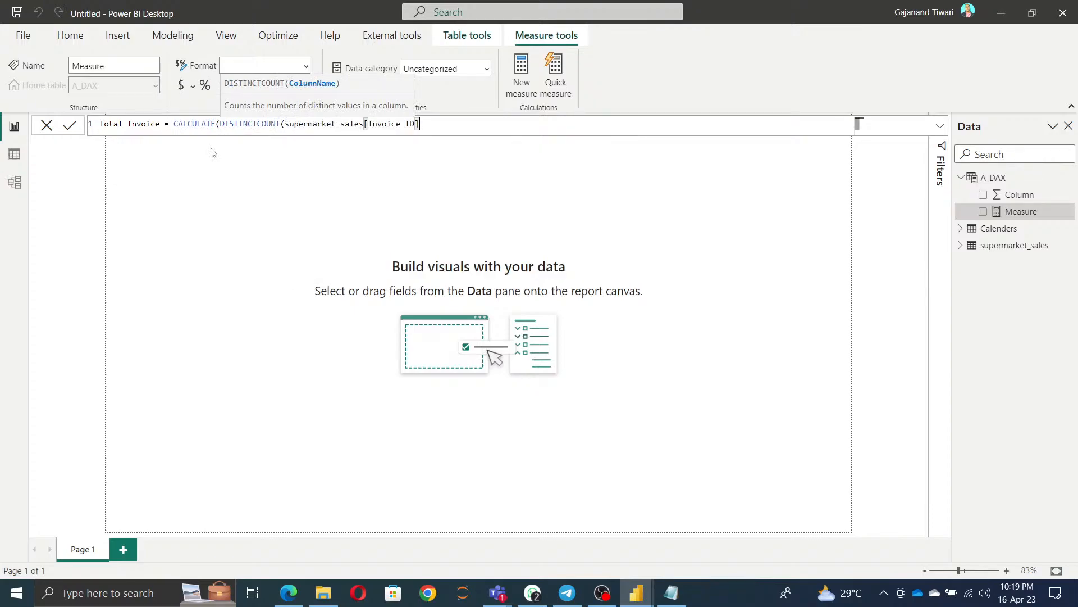
pyautogui.write(')')
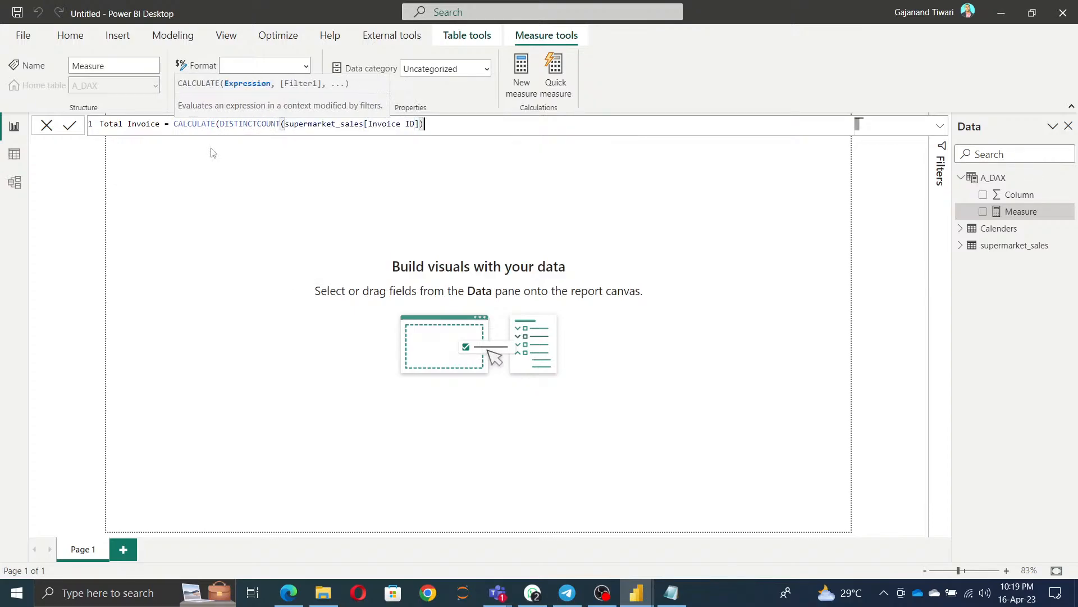
# Add ALL(supermarket_sales) as the CALCULATE filter and close the Total Invoice formula's parentheses.
pyautogui.write(',ALL(')
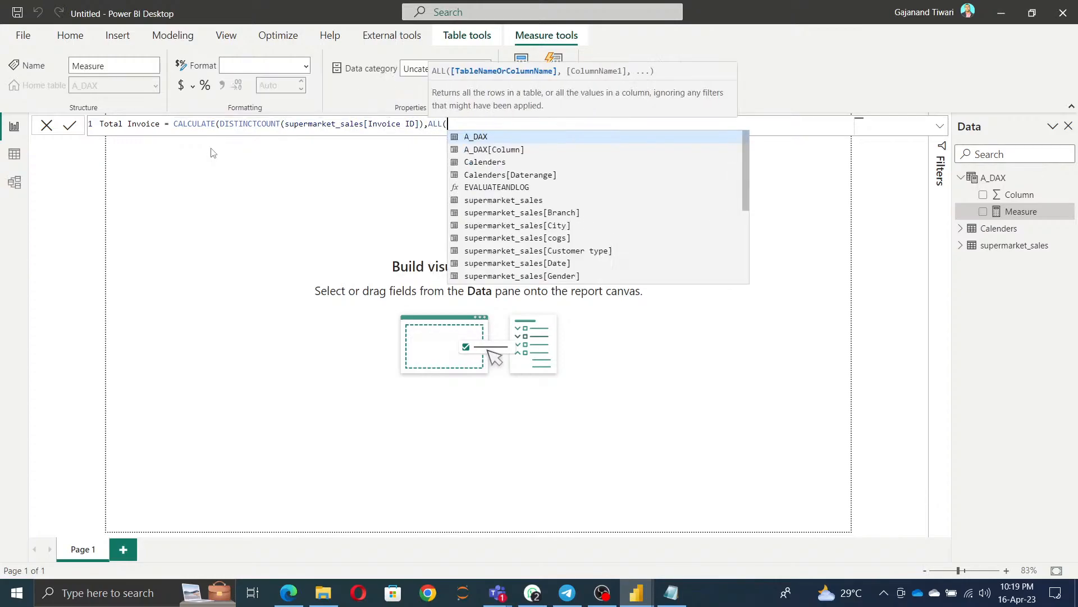
pyautogui.write('siu')
pyautogui.press('BackSpace')
pyautogui.press('BackSpace')
pyautogui.press('BackSpace')
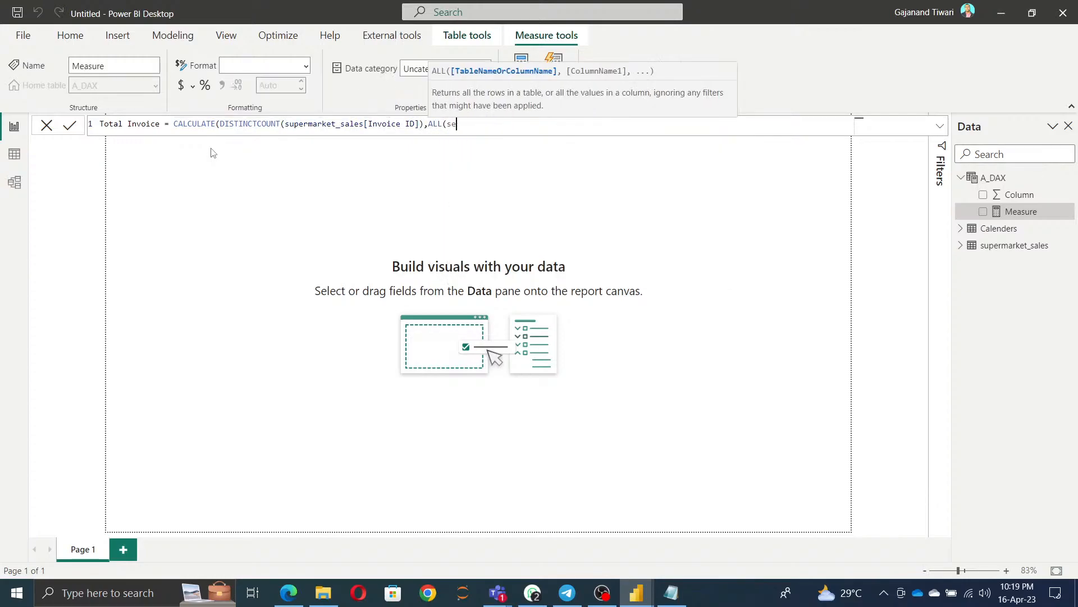
pyautogui.write('sup')
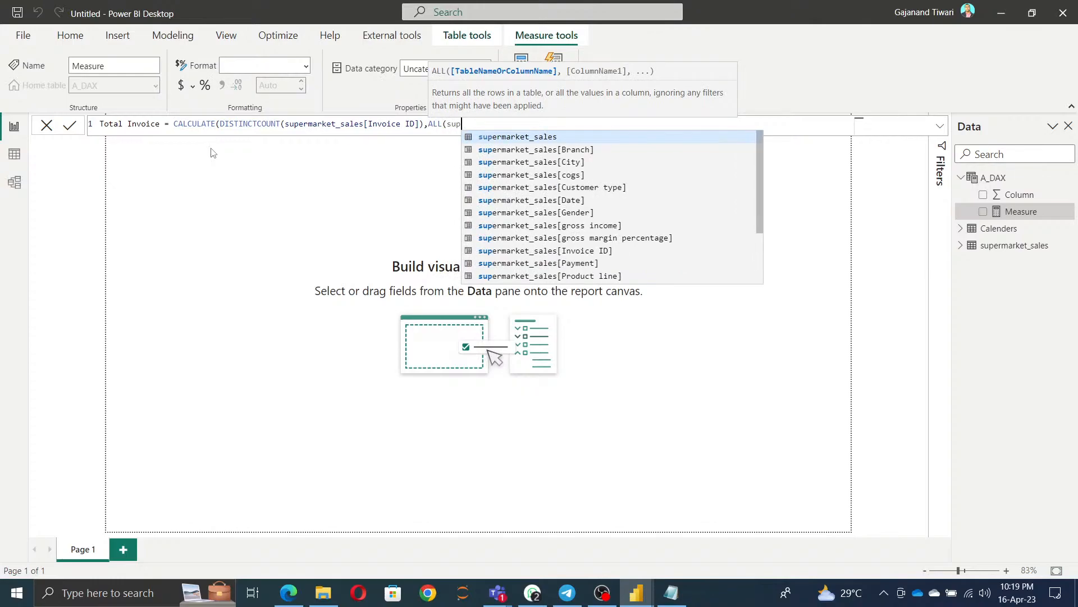
pyautogui.press('Tab')
pyautogui.write('))')
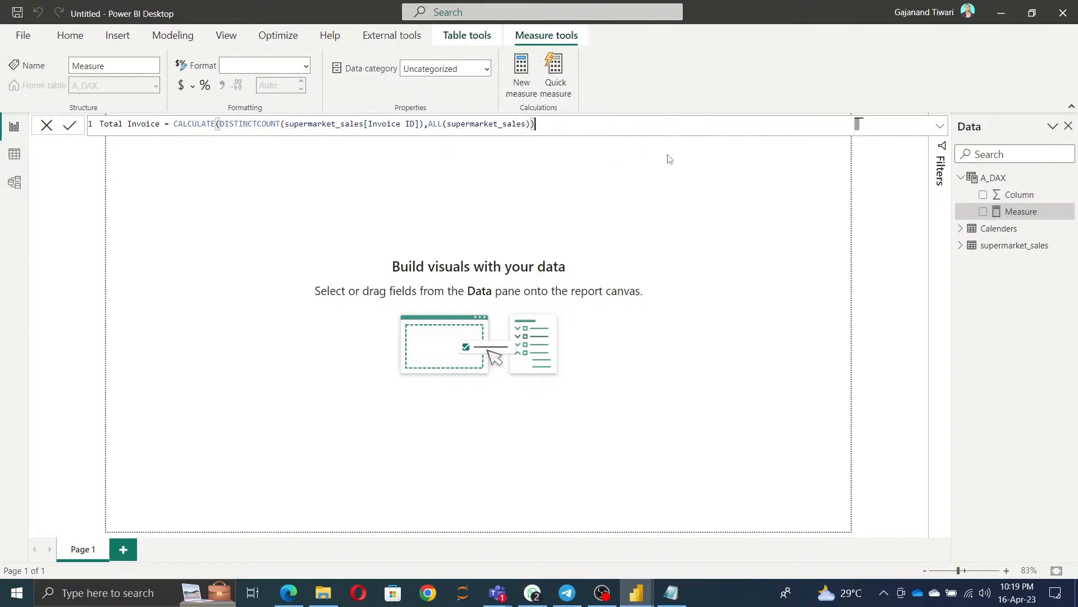
# Enlarge the formula bar text to read the complete Total Invoice measure formula.
pyautogui.hotkey('ctrl', '+')
pyautogui.hotkey('ctrl', '+')
pyautogui.hotkey('ctrl', '+')
pyautogui.hotkey('ctrl', '+')
pyautogui.hotkey('ctrl', '+')
pyautogui.hotkey('ctrl', '+')
pyautogui.hotkey('ctrl', '+')
pyautogui.hotkey('ctrl', '+')
pyautogui.hotkey('ctrl', '+')
pyautogui.hotkey('ctrl', '+')
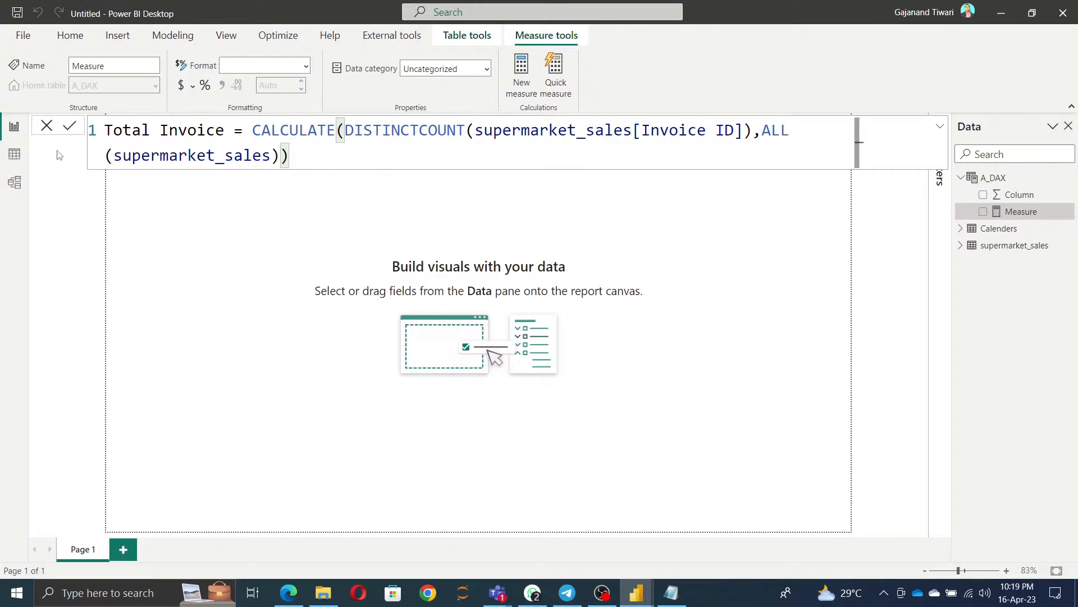
# Commit the Total Invoice measure and start another new measure in the A_DAX table.
pyautogui.click(70, 126)
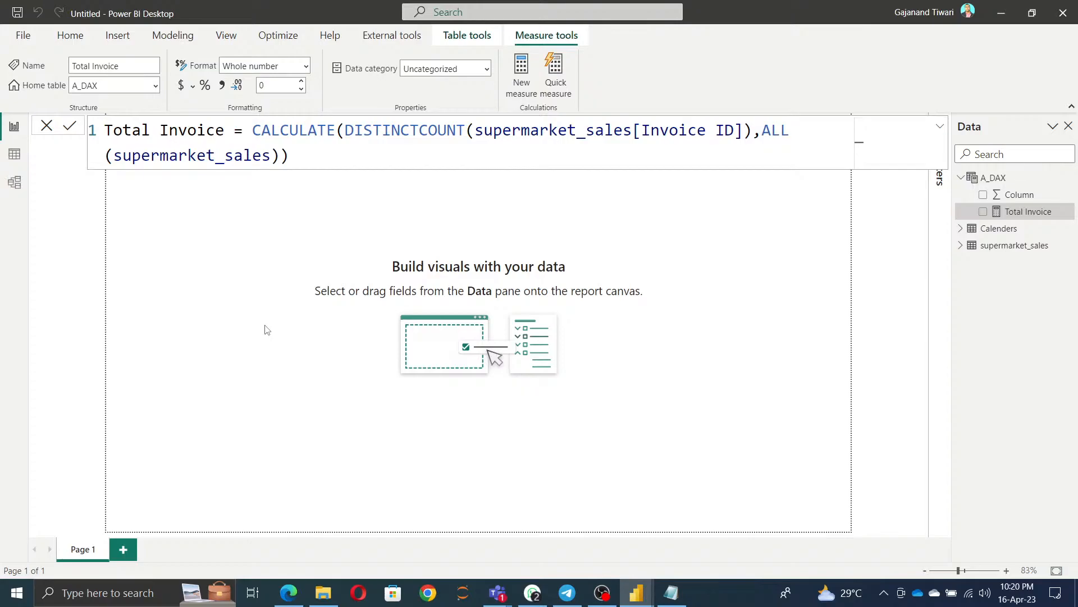
pyautogui.rightClick(990, 180)
pyautogui.click(916, 189)
# Restore the Total Invoice line in the Notepad requirements and name the new Power BI measure total Renveue using the text copied from there.
pyautogui.click(671, 593)
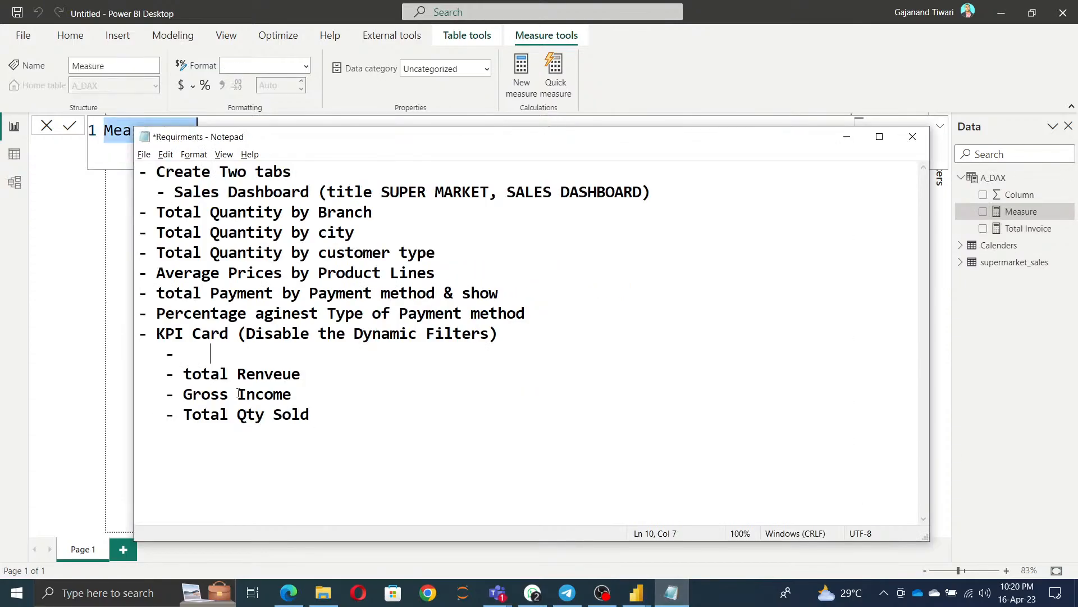
pyautogui.write('Total Invoice')
pyautogui.moveTo(186, 378); pyautogui.dragTo(331, 378)
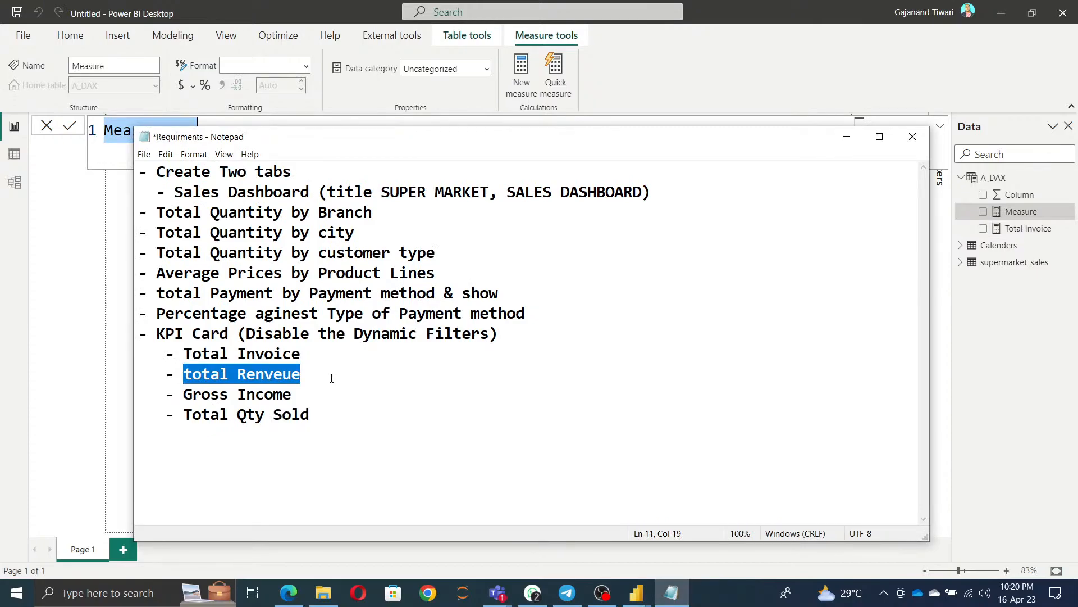
pyautogui.hotkey('ctrl', 'c')
pyautogui.hotkey('alt', 'Tab')
pyautogui.hotkey('ctrl', 'v')
# Begin the total Renveue formula with CALCULATE around a SUM of supermarket_sales[Total].
pyautogui.write('= ca')
pyautogui.press('Tab')
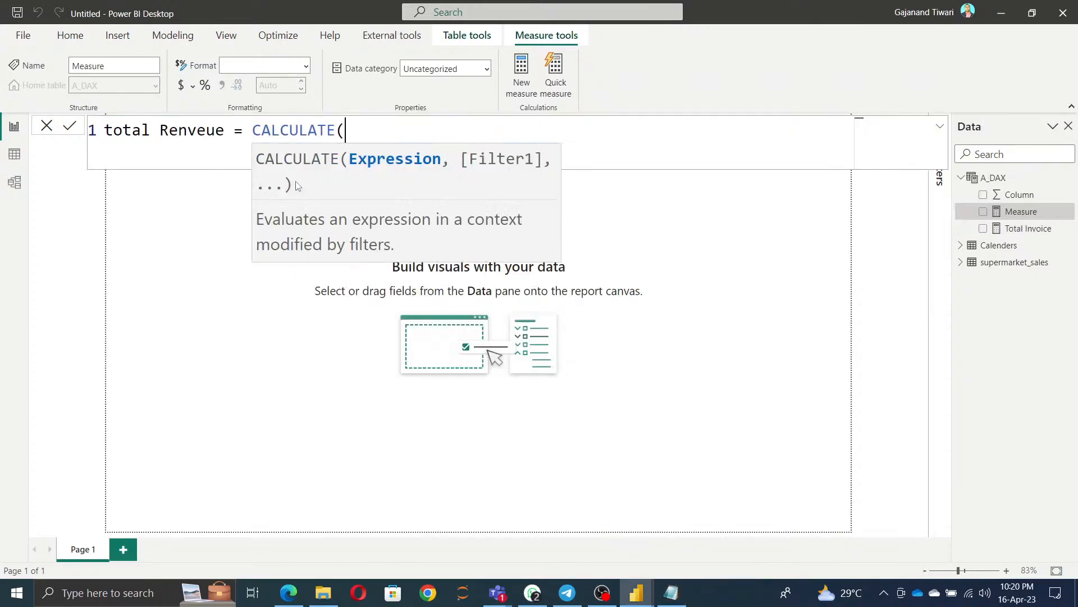
pyautogui.write('sum')
pyautogui.press('Tab')
pyautogui.write('ren')
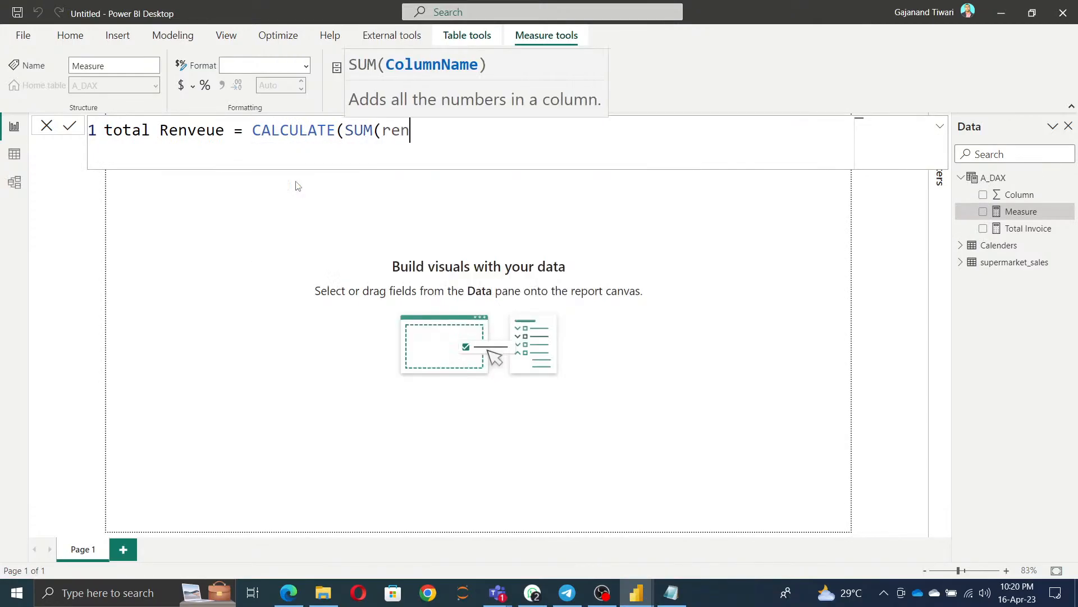
pyautogui.press('BackSpace')
pyautogui.press('BackSpace')
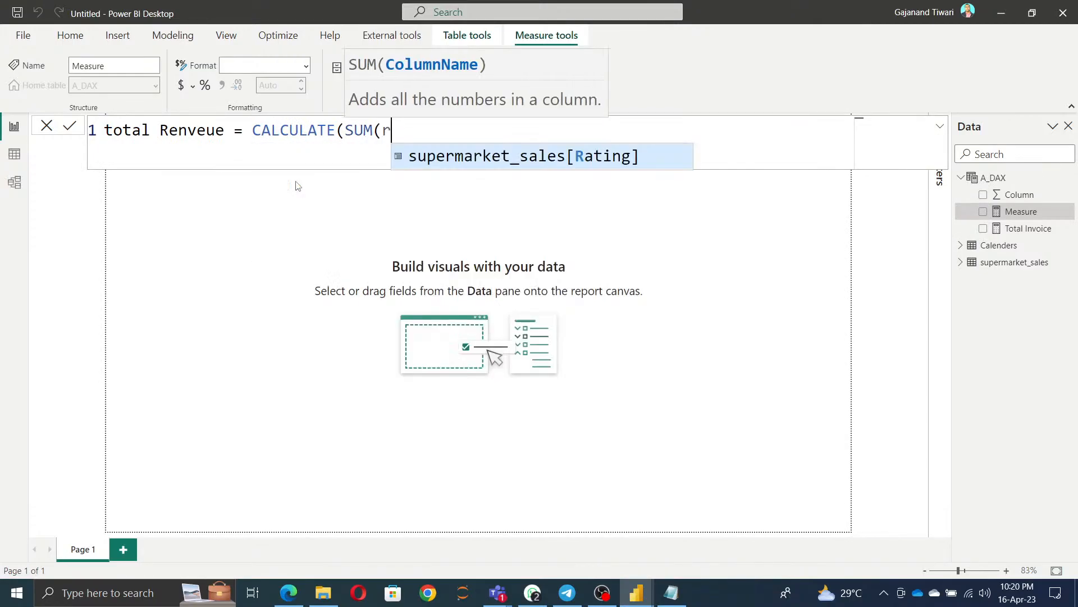
pyautogui.press('BackSpace')
pyautogui.write('sal')
pyautogui.press('Down')
pyautogui.press('Down')
pyautogui.press('Down')
pyautogui.press('Down')
pyautogui.press('Down')
pyautogui.press('Down')
pyautogui.press('Down')
pyautogui.press('Down')
pyautogui.press('Down')
pyautogui.press('Down')
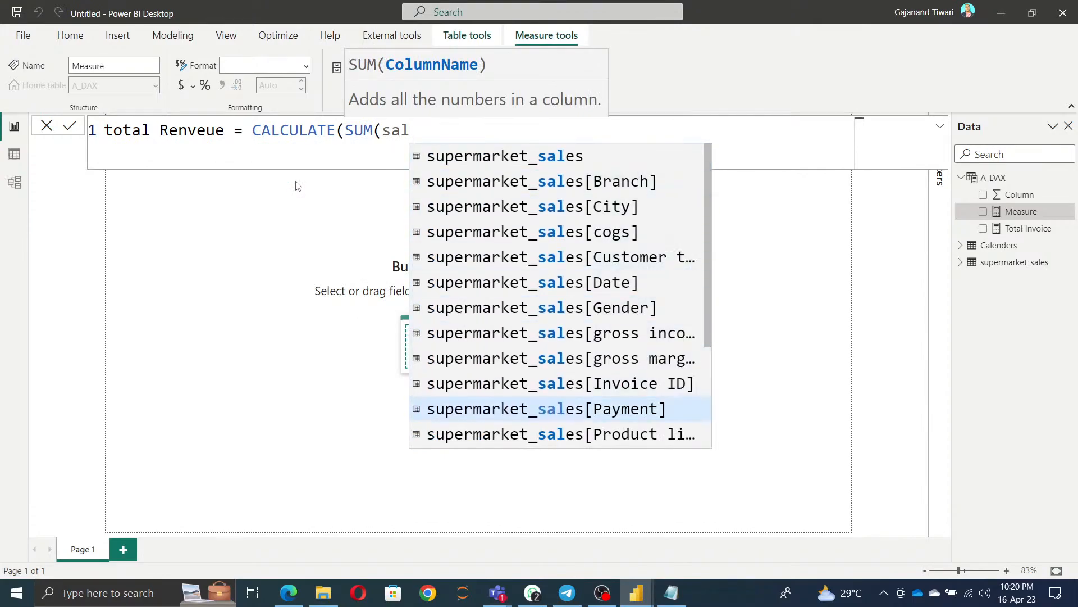
pyautogui.press('Down')
pyautogui.press('Down')
pyautogui.press('Down')
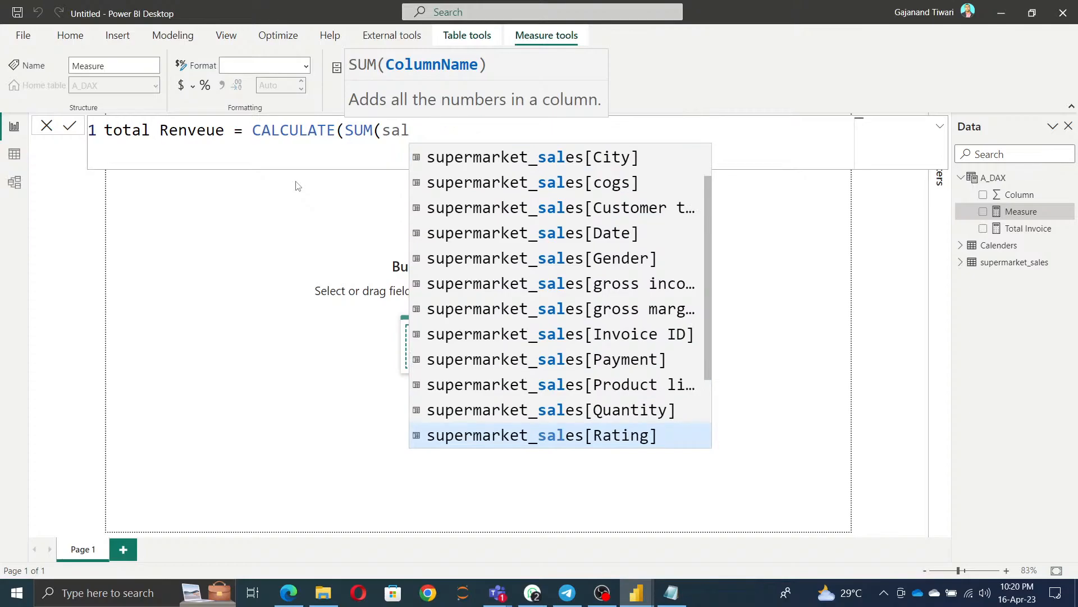
pyautogui.press('Down')
pyautogui.press('Down')
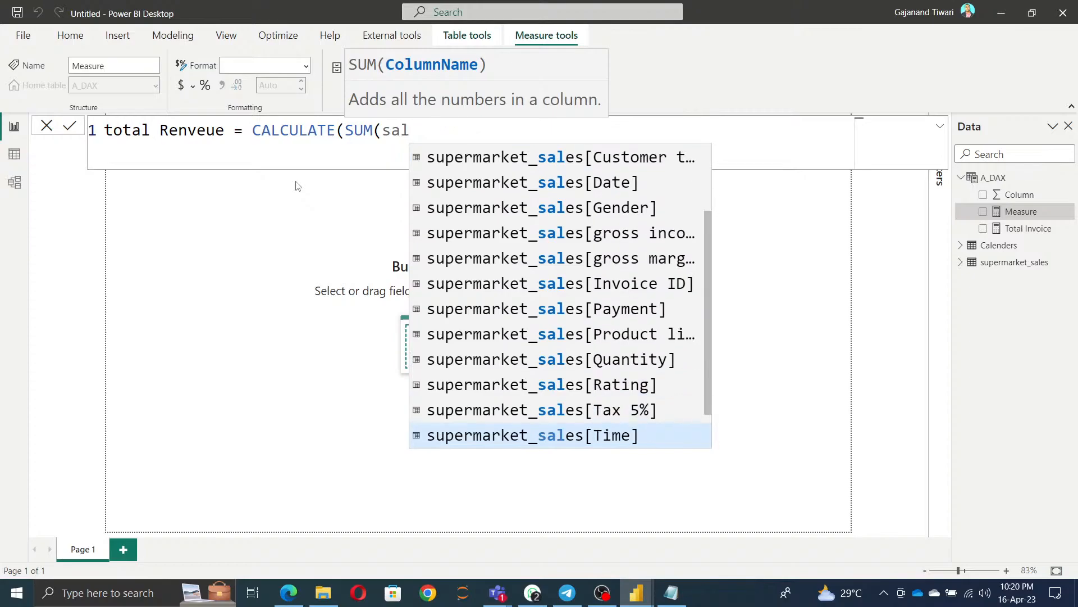
pyautogui.press('Down')
pyautogui.press('Tab')
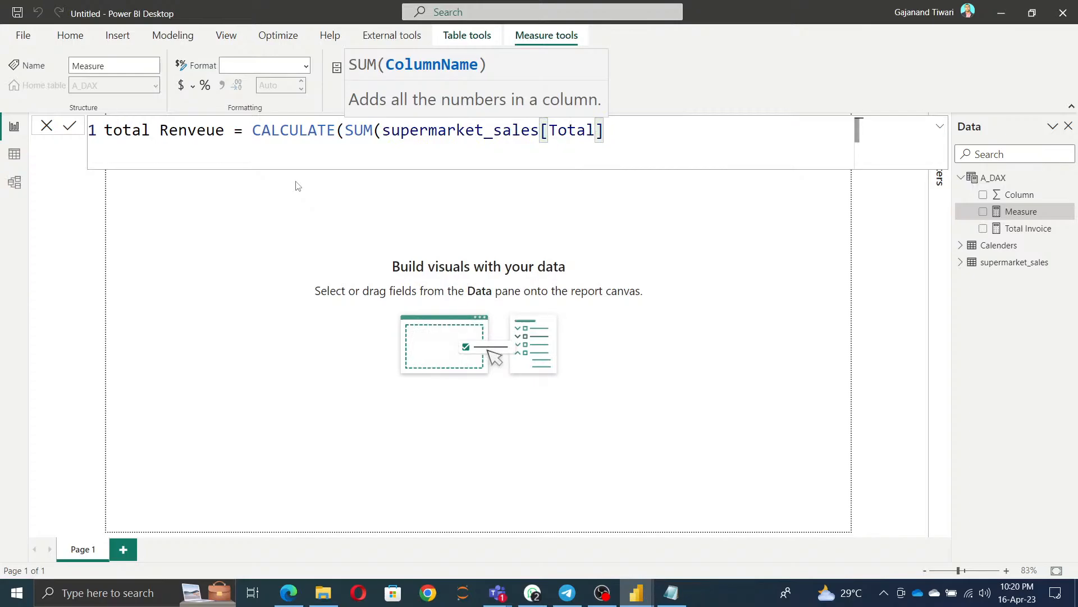
# Add ALL(supermarket_sales) as the CALCULATE filter, close the parentheses and commit the total Renveue measure.
pyautogui.write('),')
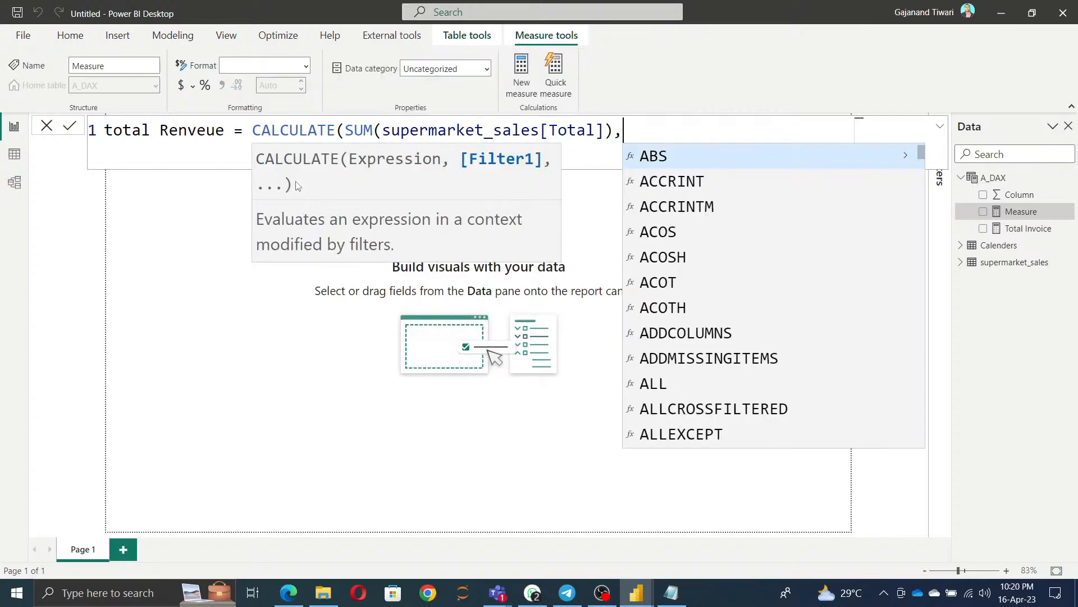
pyautogui.write(' all')
pyautogui.press('Tab')
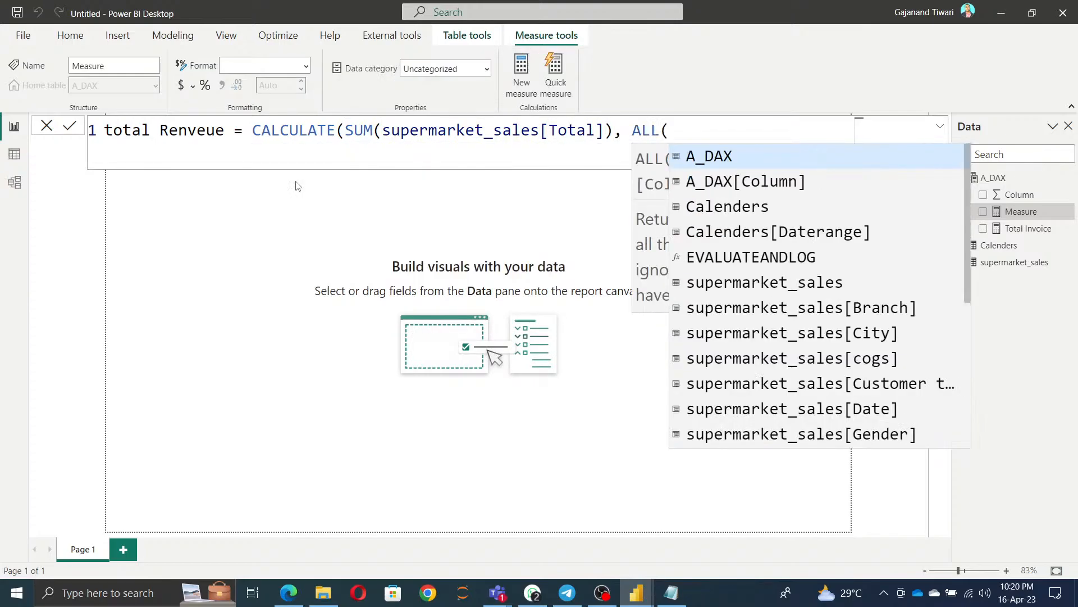
pyautogui.write('sup')
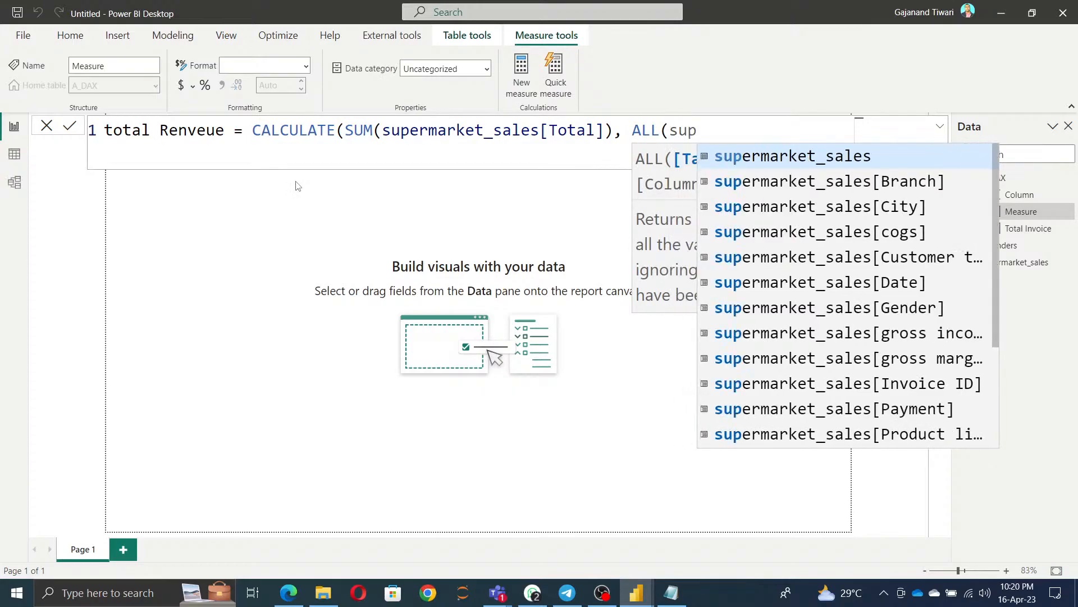
pyautogui.press('Tab')
pyautogui.write('))')
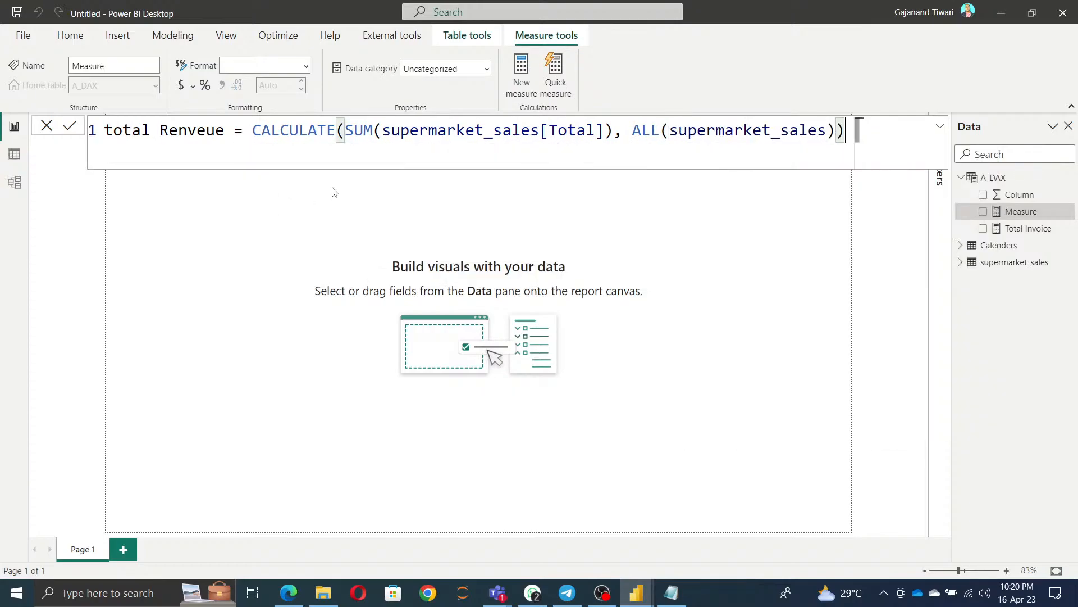
pyautogui.click(70, 125)
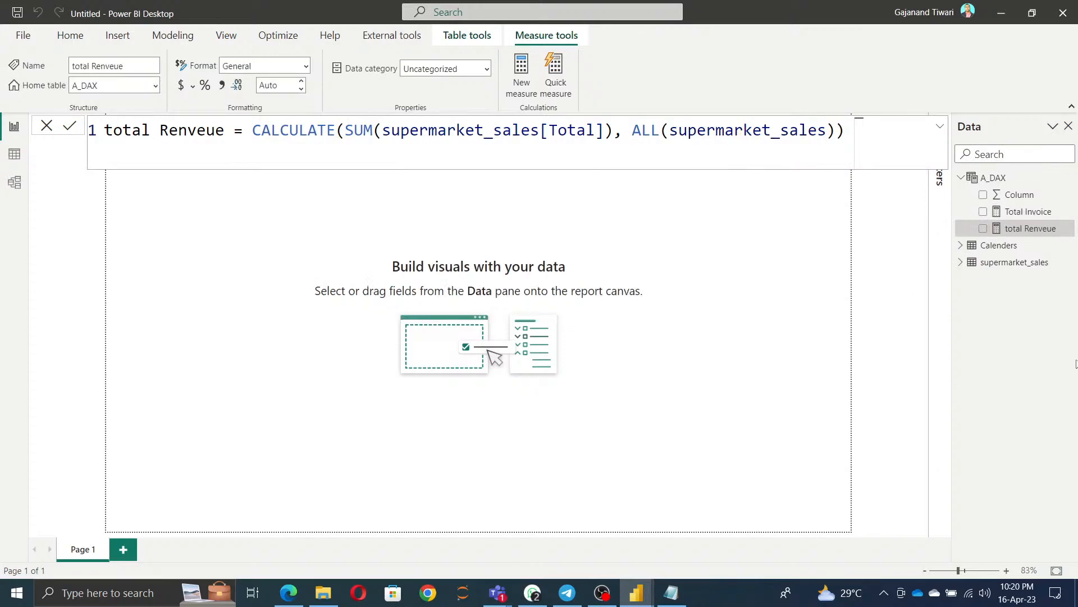
# Start a new measure in the A_DAX table and name it Gross Income using the text from the Notepad requirements.
pyautogui.rightClick(989, 182)
pyautogui.press('Escape')
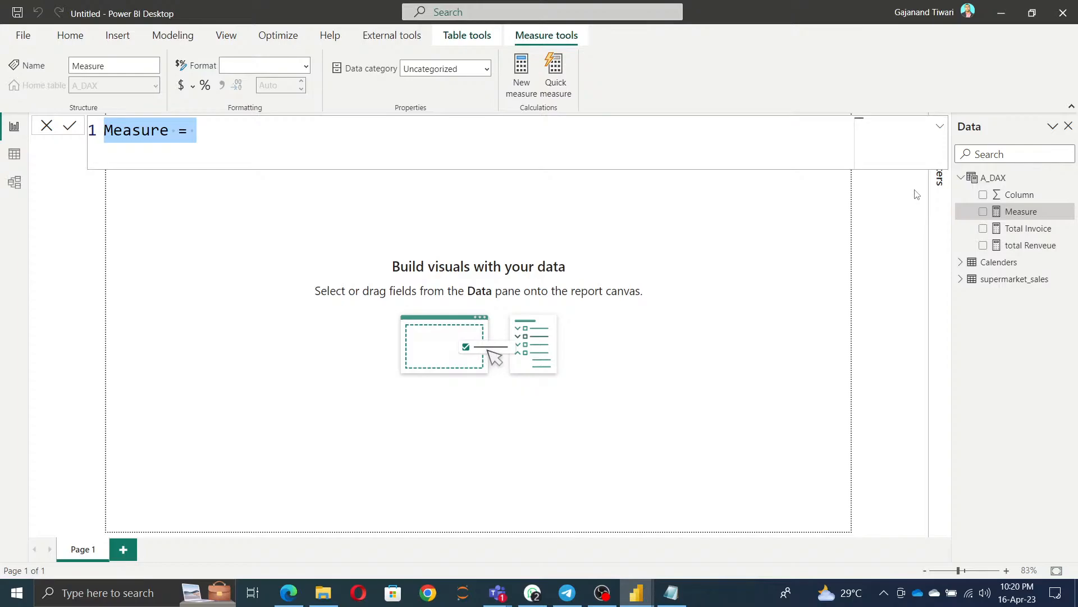
pyautogui.click(672, 602)
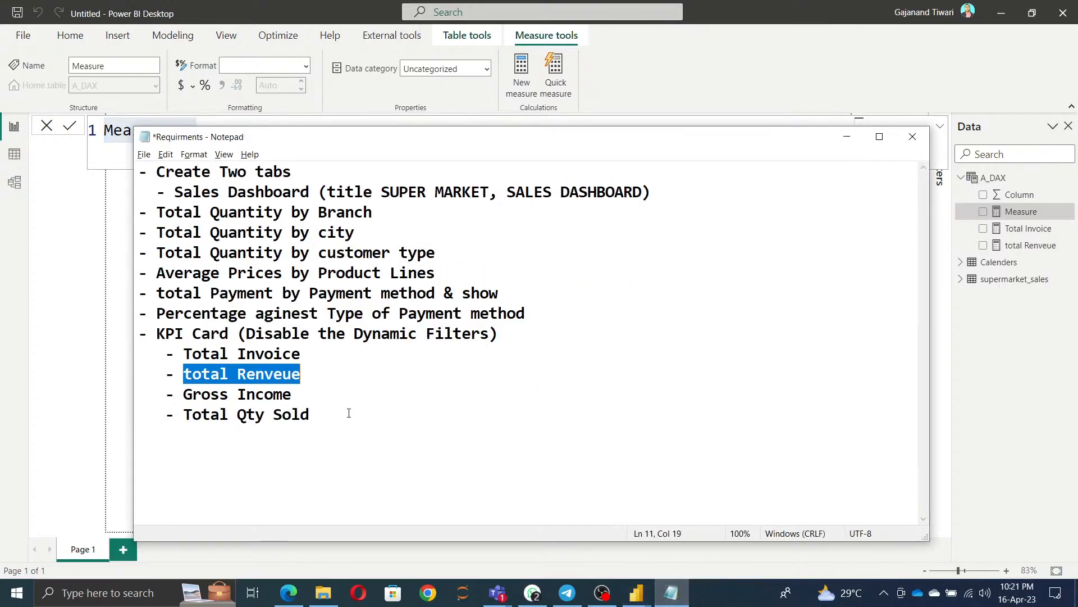
pyautogui.moveTo(181, 394); pyautogui.dragTo(307, 394)
pyautogui.hotkey('ctrl', 'c')
pyautogui.hotkey('alt', 'Tab')
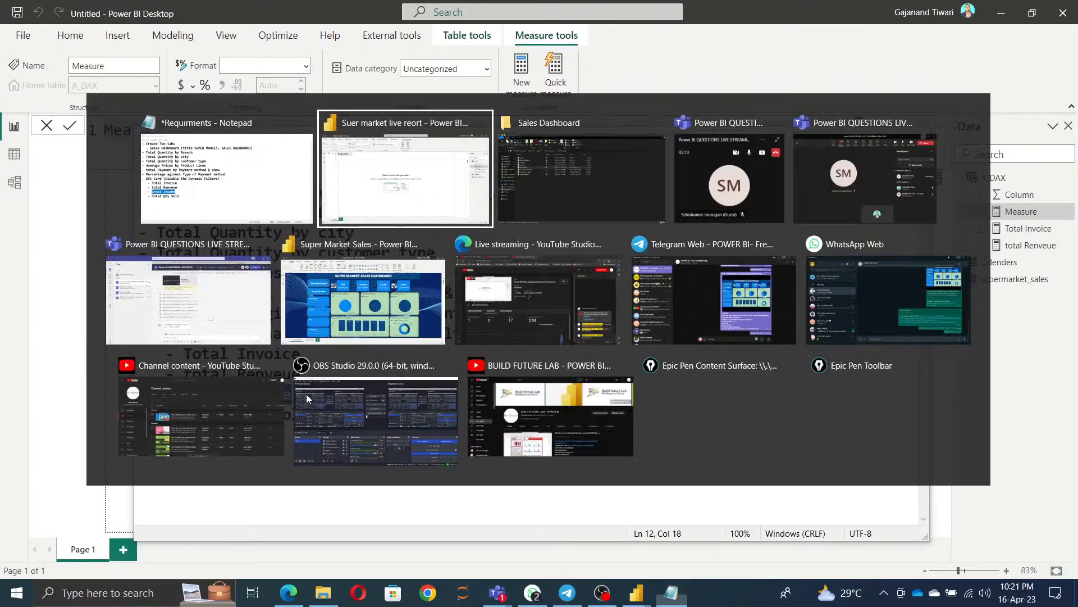
pyautogui.hotkey('ctrl', 'a')
pyautogui.hotkey('ctrl', 'v')
# Begin the Gross Income formula with CALCULATE around a SUM of supermarket_sales[gross income].
pyautogui.write('= cal')
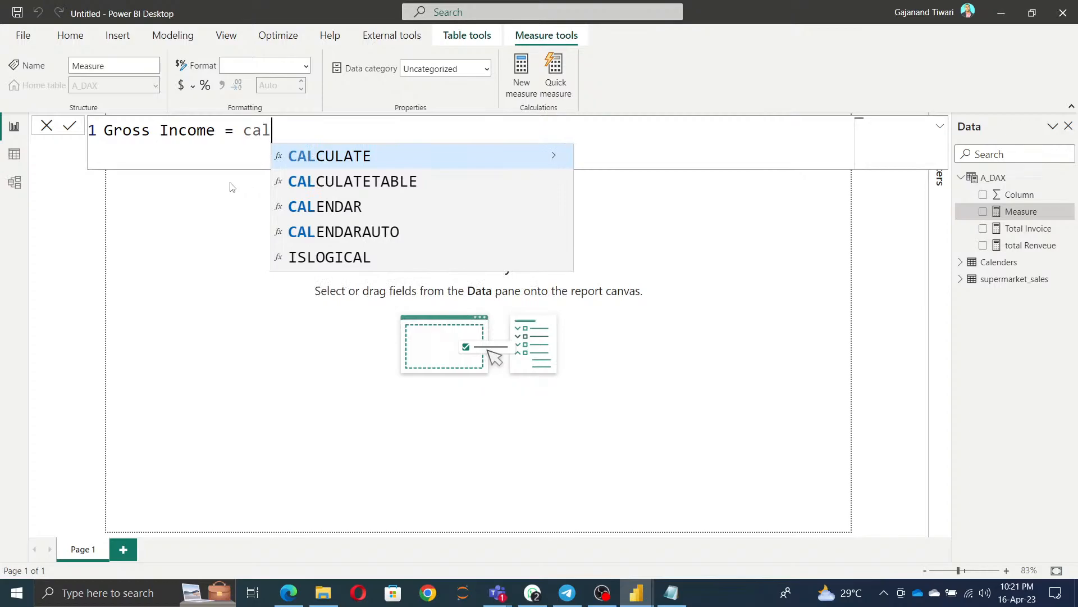
pyautogui.press('Tab')
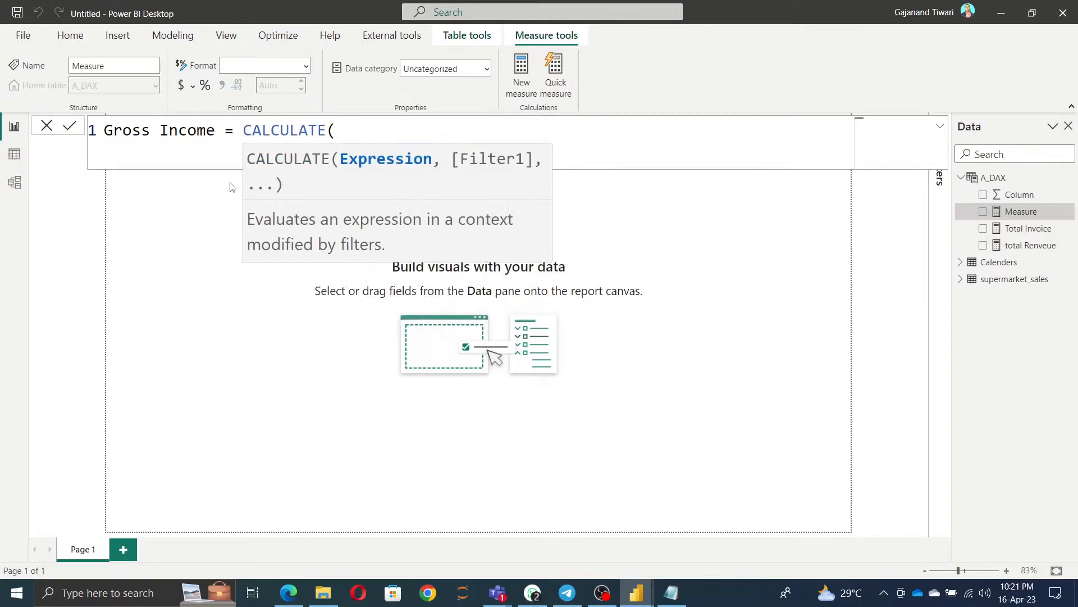
pyautogui.write('sum')
pyautogui.press('Tab')
pyautogui.write('gro')
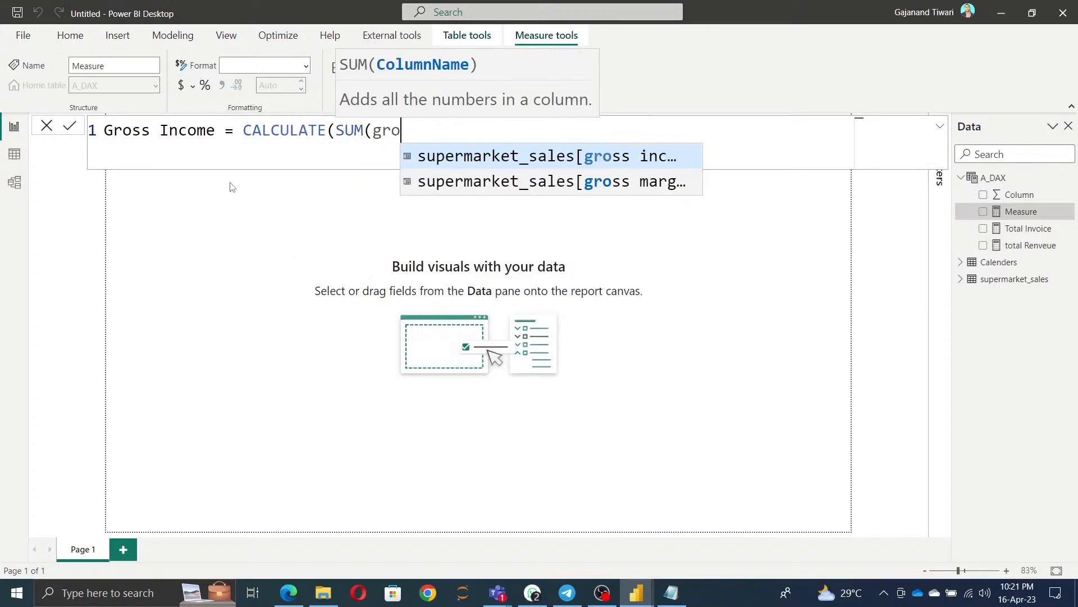
pyautogui.press('Tab')
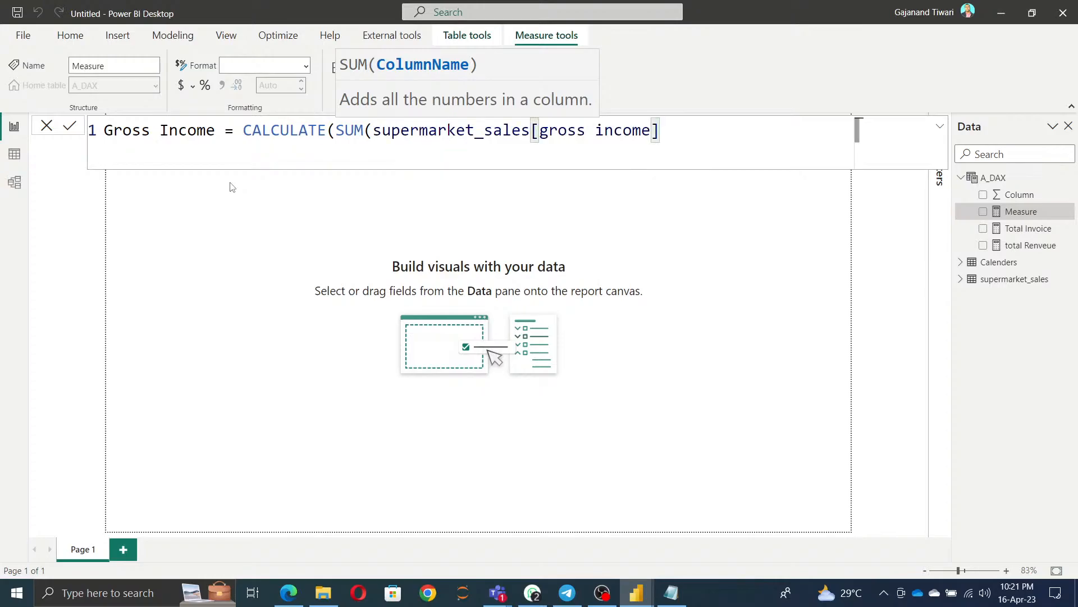
# Add ALL(supermarket_sales) as the filter in the Gross Income formula, close its parentheses and commit the measure.
pyautogui.write('),all')
pyautogui.press('Tab')
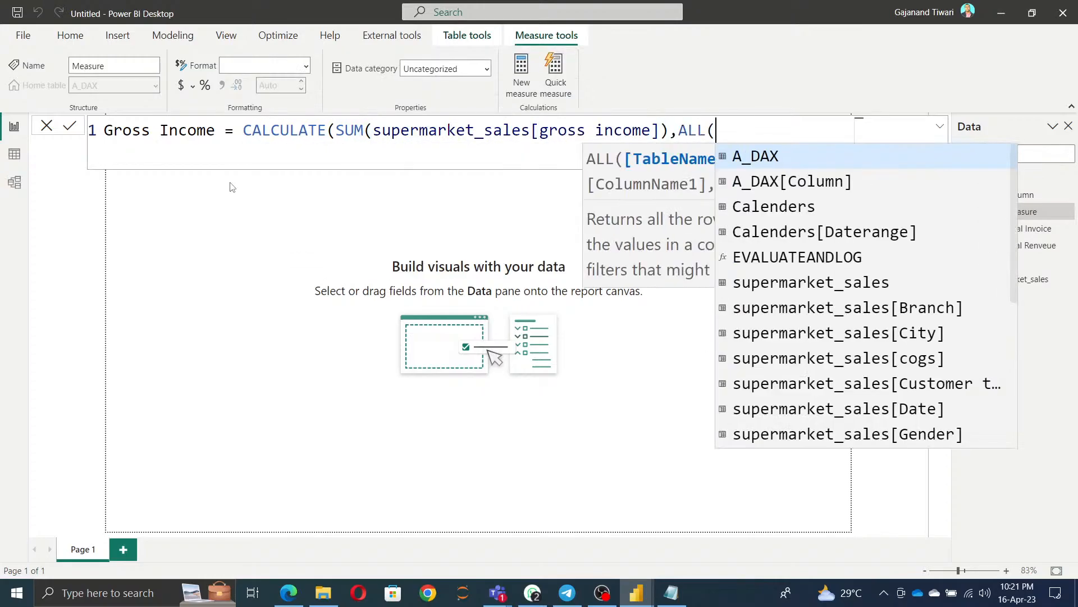
pyautogui.write('sup')
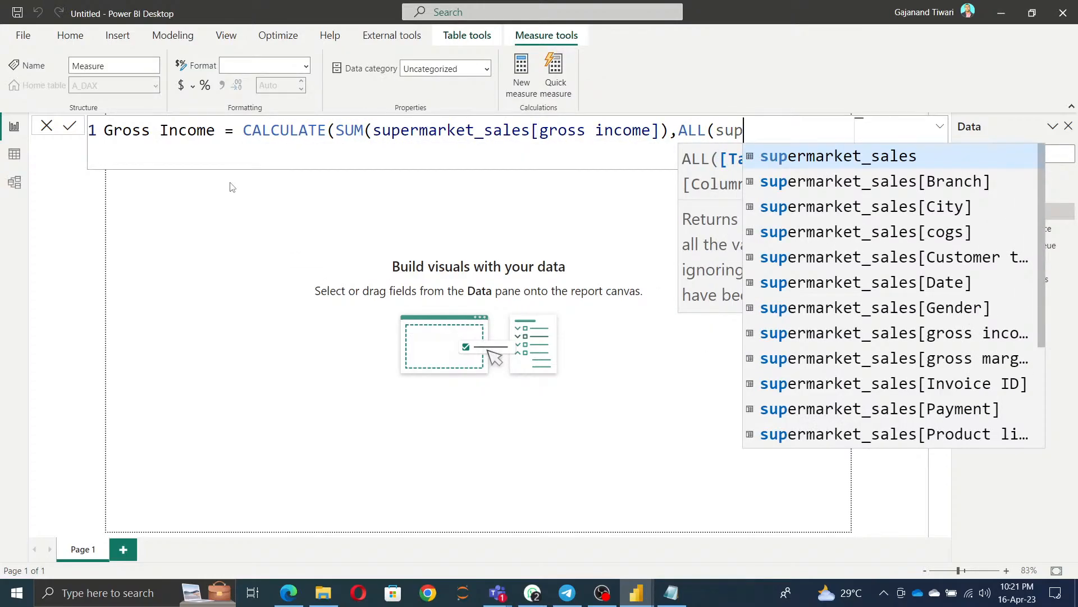
pyautogui.press('Tab')
pyautogui.write('))')
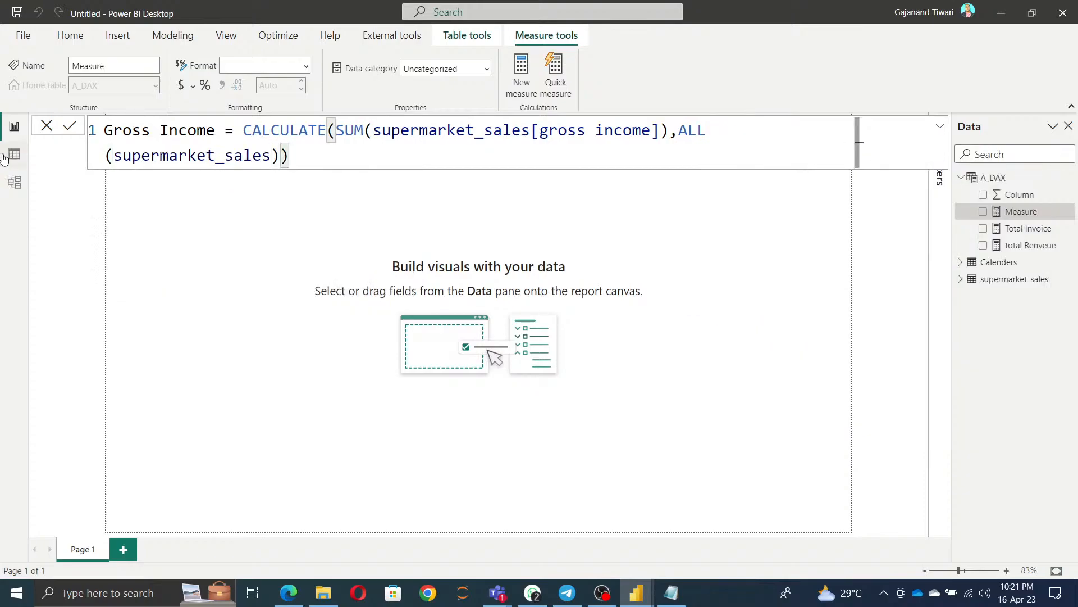
pyautogui.press('Return')
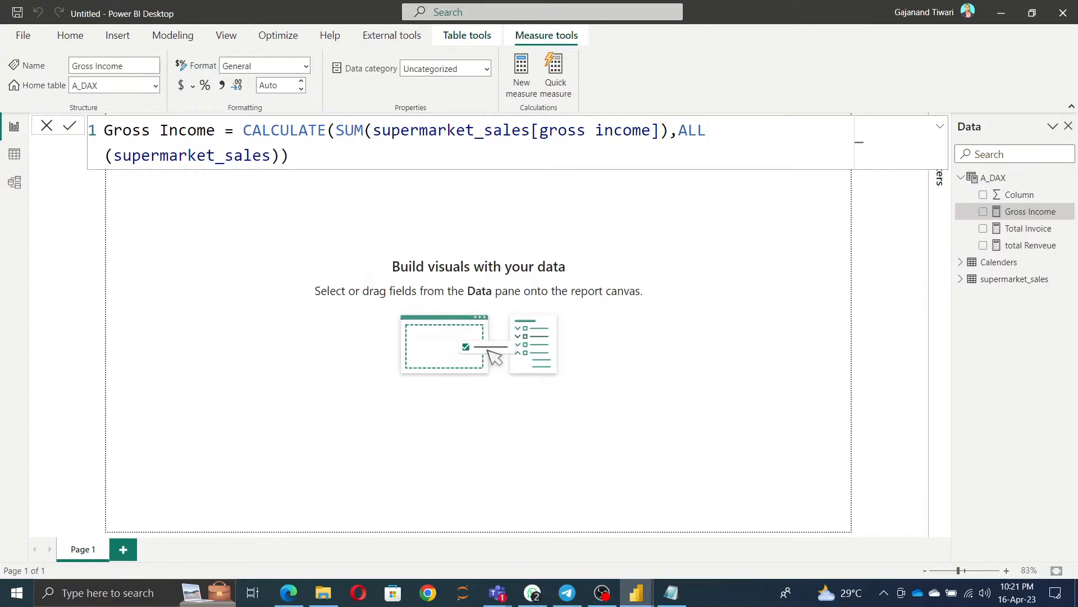
# Start a new measure in the A_DAX table and name it Total Qty Sold using the text from the Notepad requirements.
pyautogui.click(673, 594)
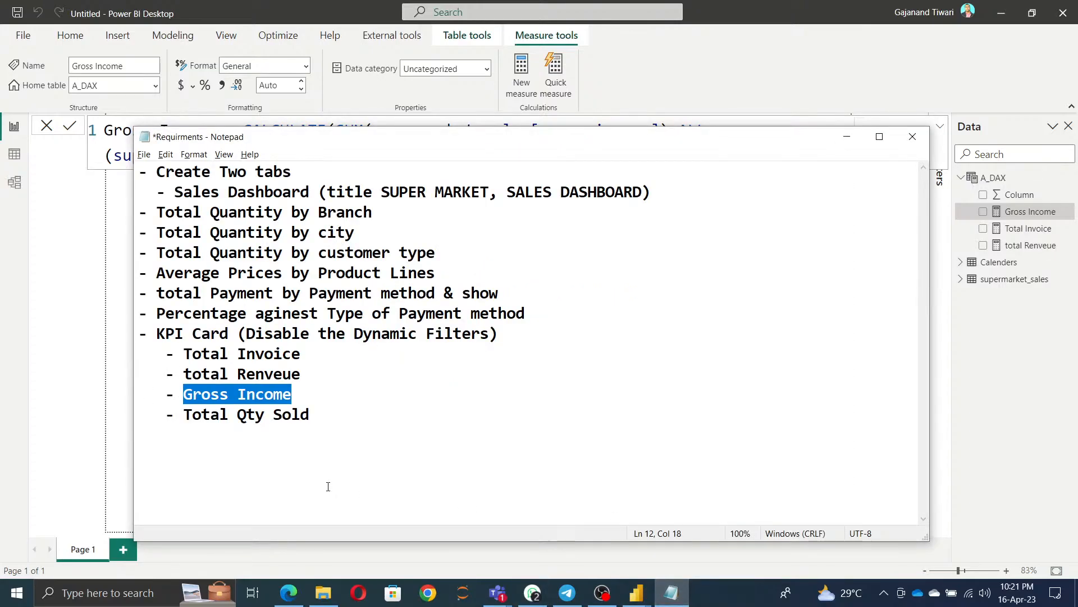
pyautogui.moveTo(182, 418); pyautogui.dragTo(331, 416)
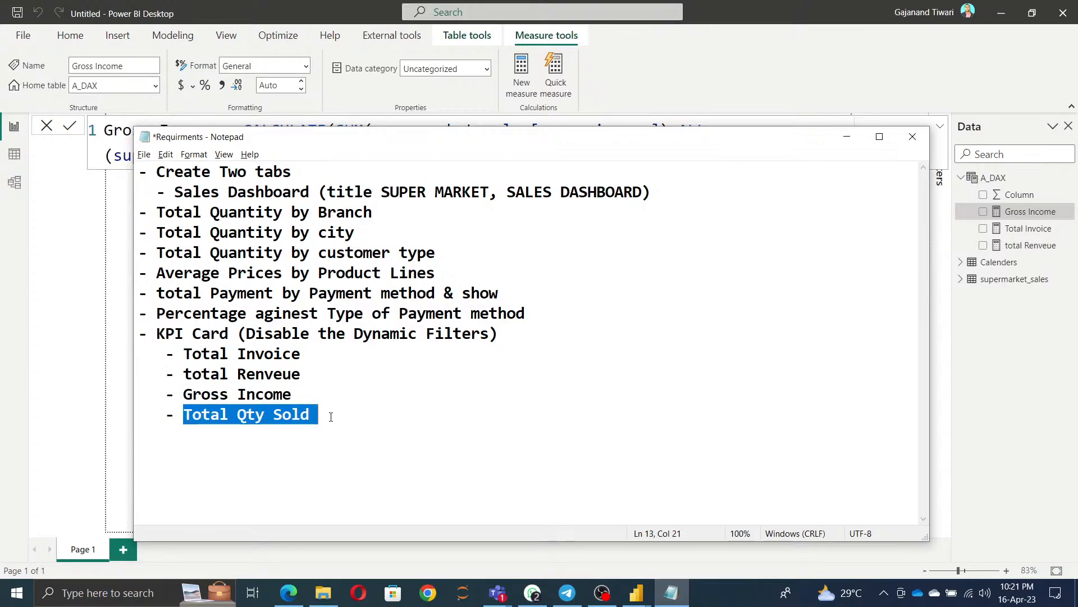
pyautogui.hotkey('alt', 'Tab')
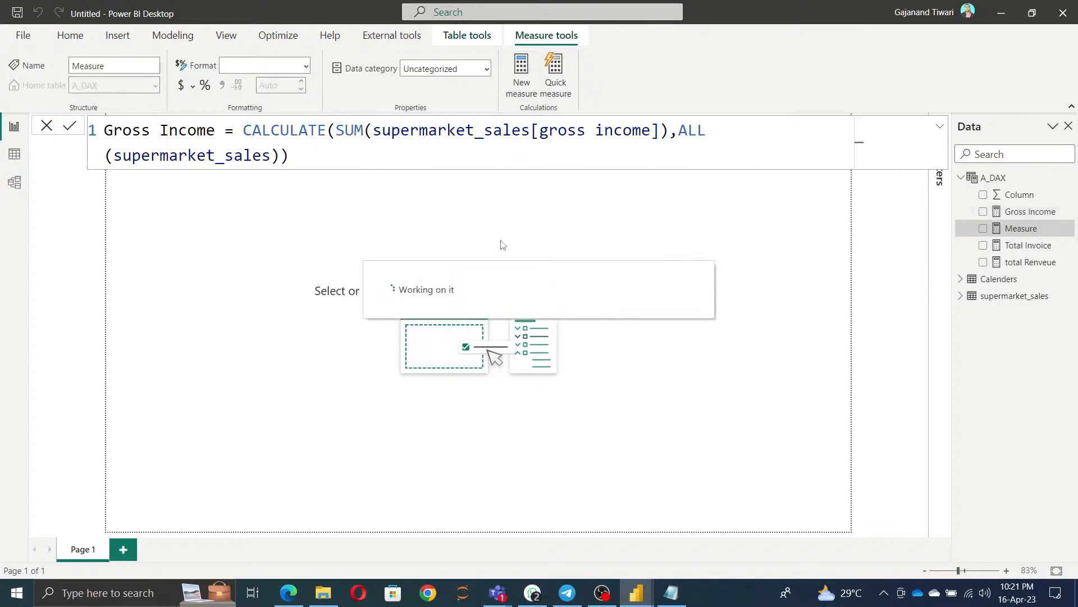
pyautogui.write('Total Qty Sold ')
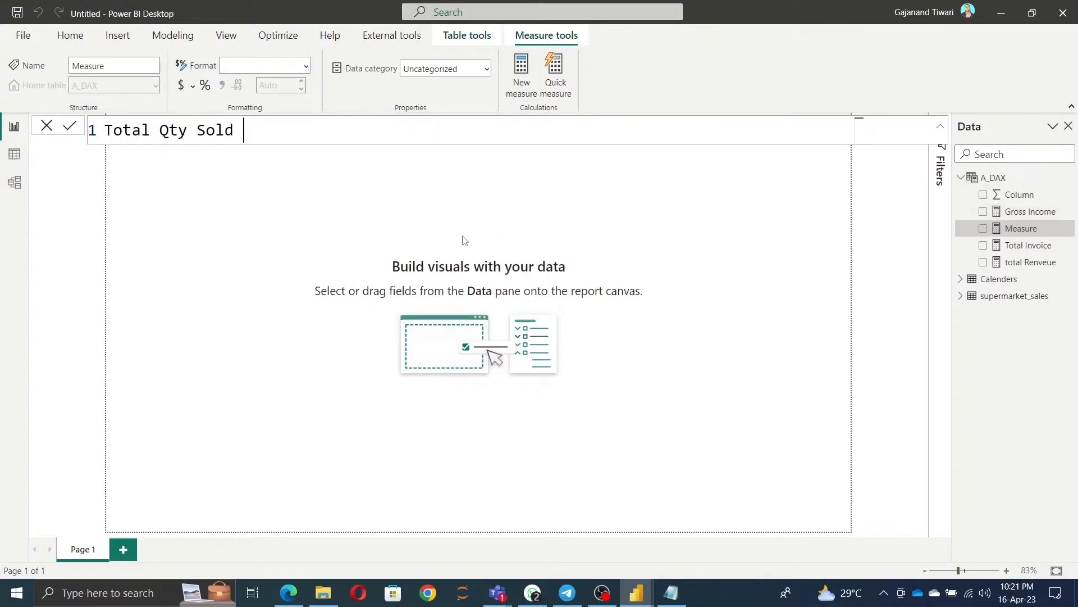
# Begin the Total Qty Sold formula with CALCULATE around a SUM of supermarket_sales[Quantity].
pyautogui.write('= ca;')
pyautogui.press('Tab')
pyautogui.press('BackSpace')
pyautogui.press('BackSpace')
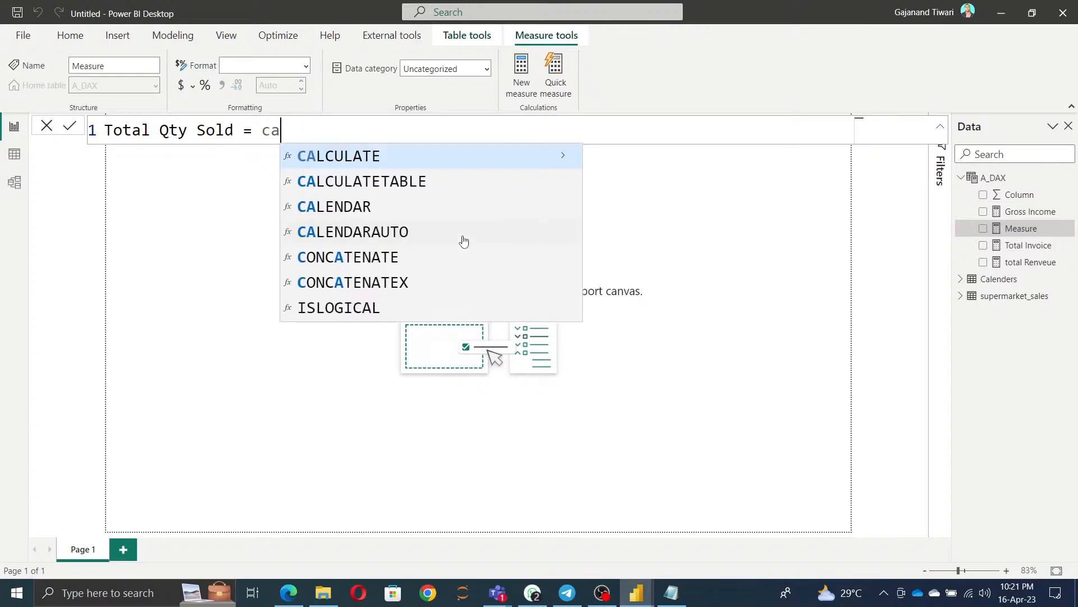
pyautogui.press('Tab')
pyautogui.write('su')
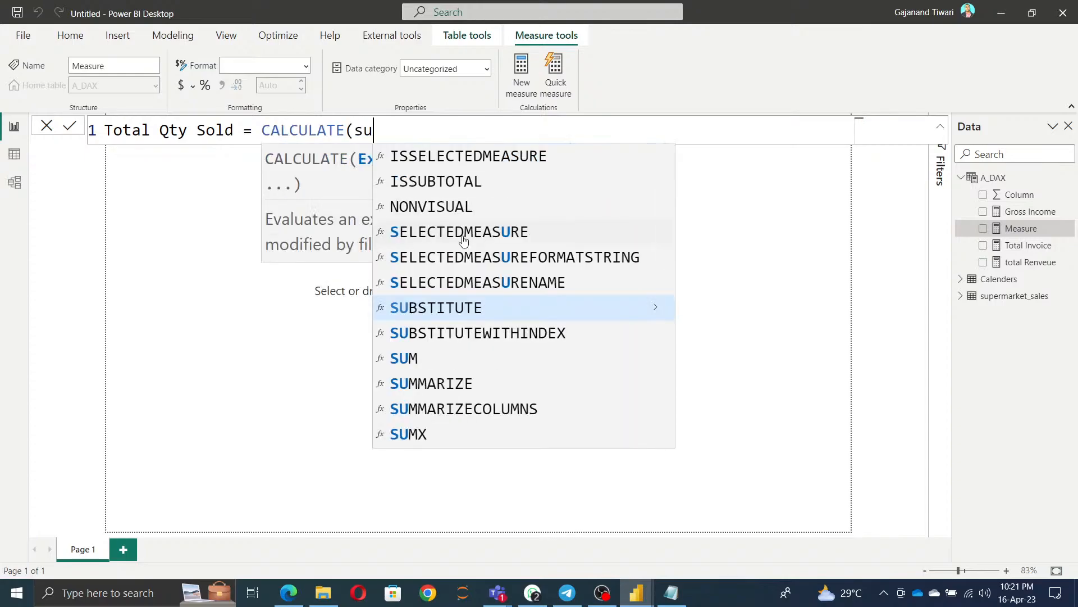
pyautogui.write('m')
pyautogui.press('Tab')
pyautogui.write('qu')
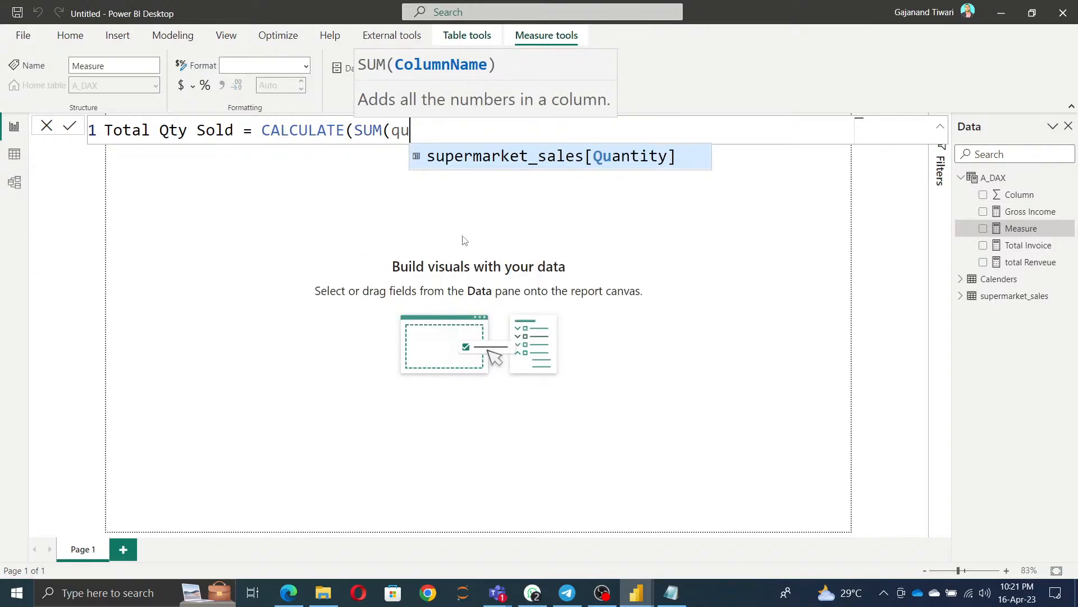
pyautogui.press('Tab')
# Add ALL(supermarket_sales) as the filter in the Total Qty Sold formula, close its parentheses and commit the measure.
pyautogui.write('), all')
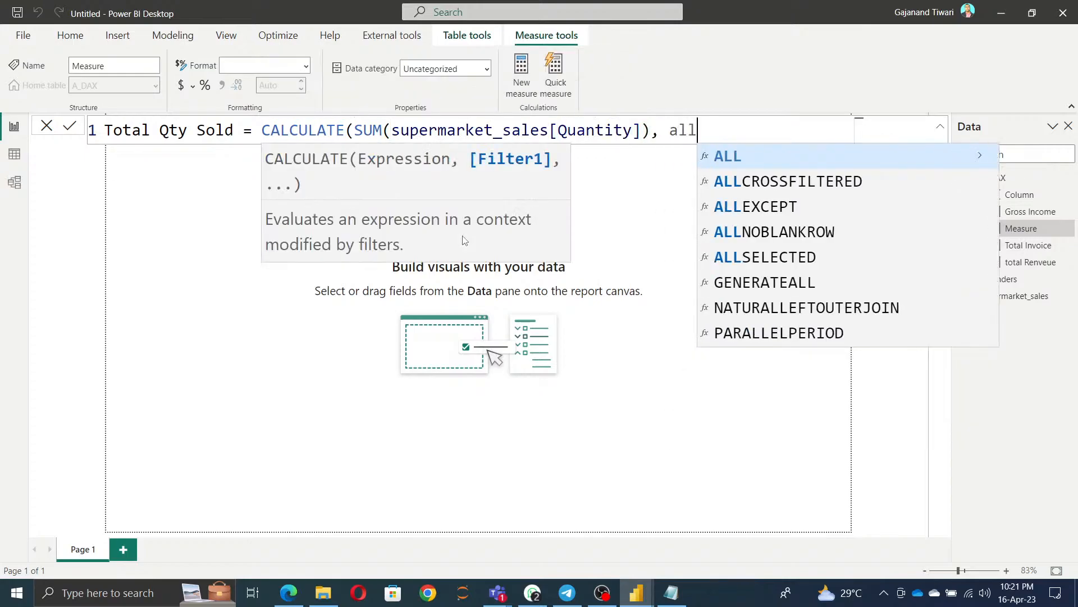
pyautogui.press('Tab')
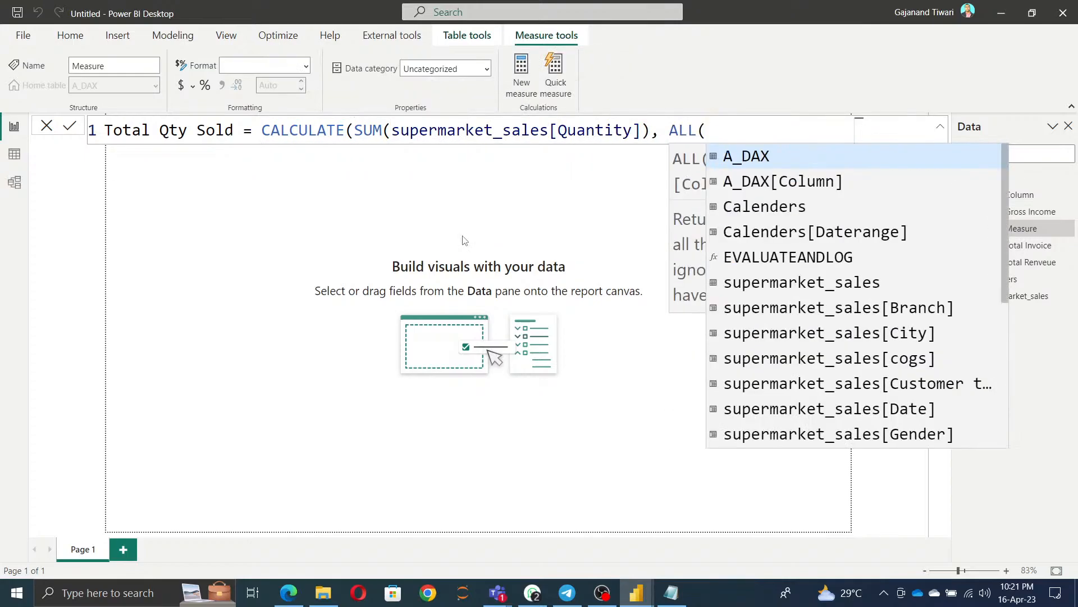
pyautogui.write('super')
pyautogui.press('Tab')
pyautogui.write('))')
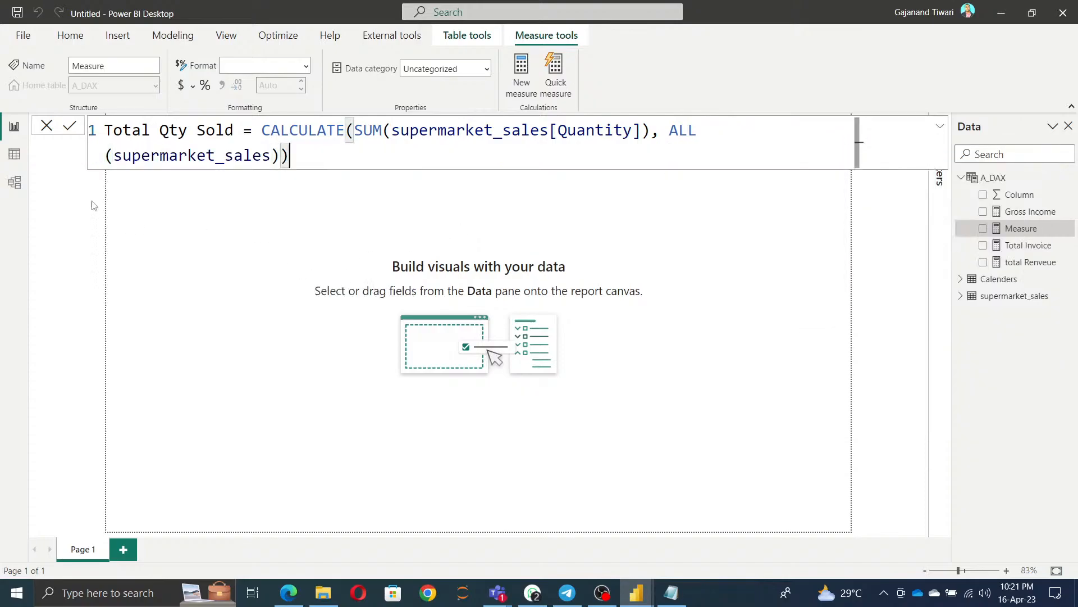
pyautogui.click(70, 125)
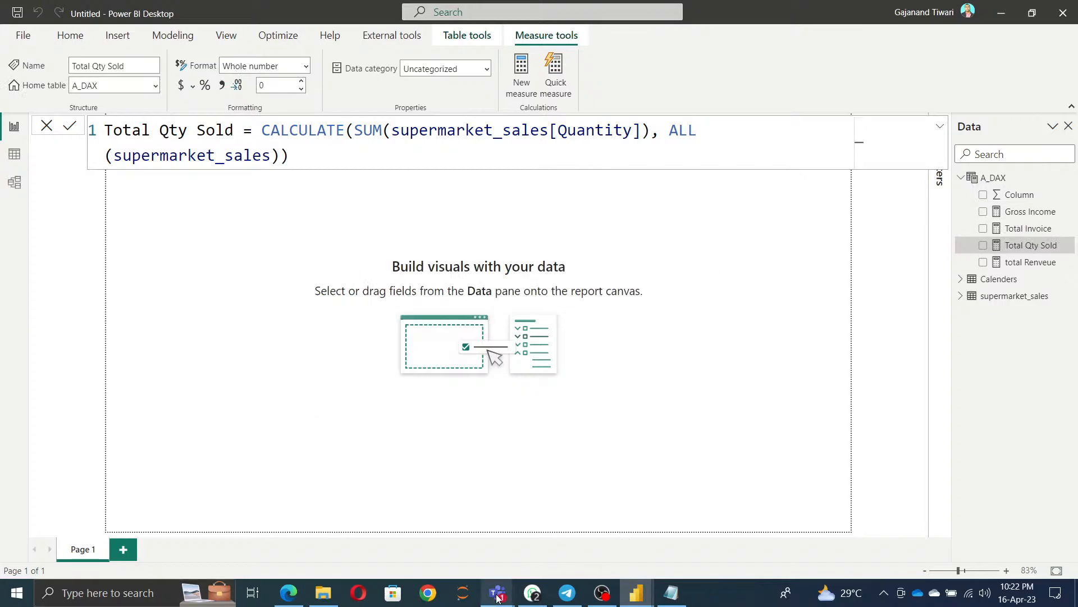
pyautogui.moveTo(505, 599)
pyautogui.click(511, 452)
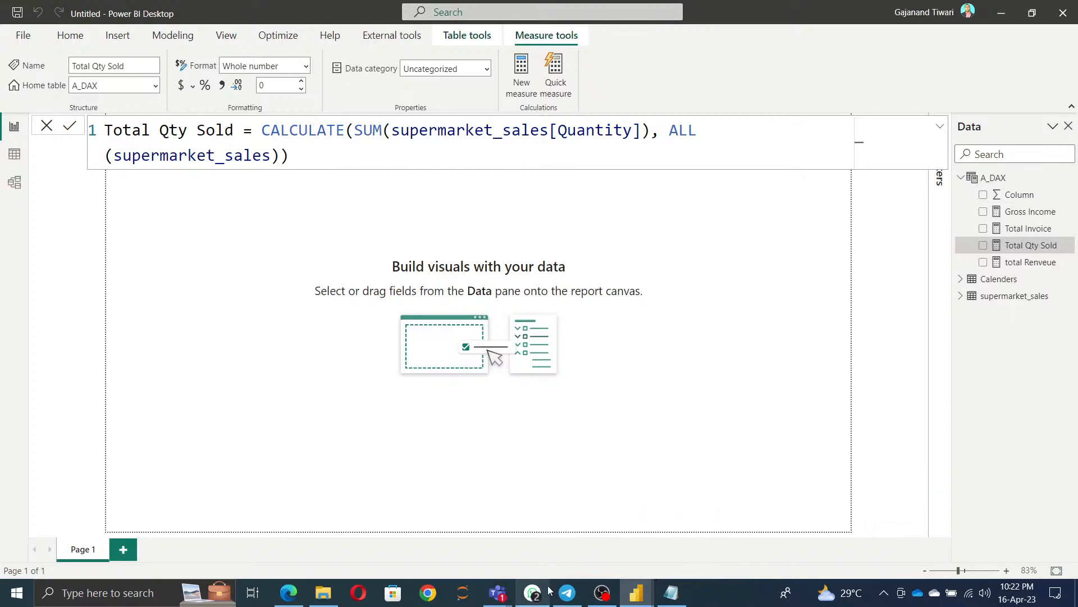
pyautogui.click(534, 595)
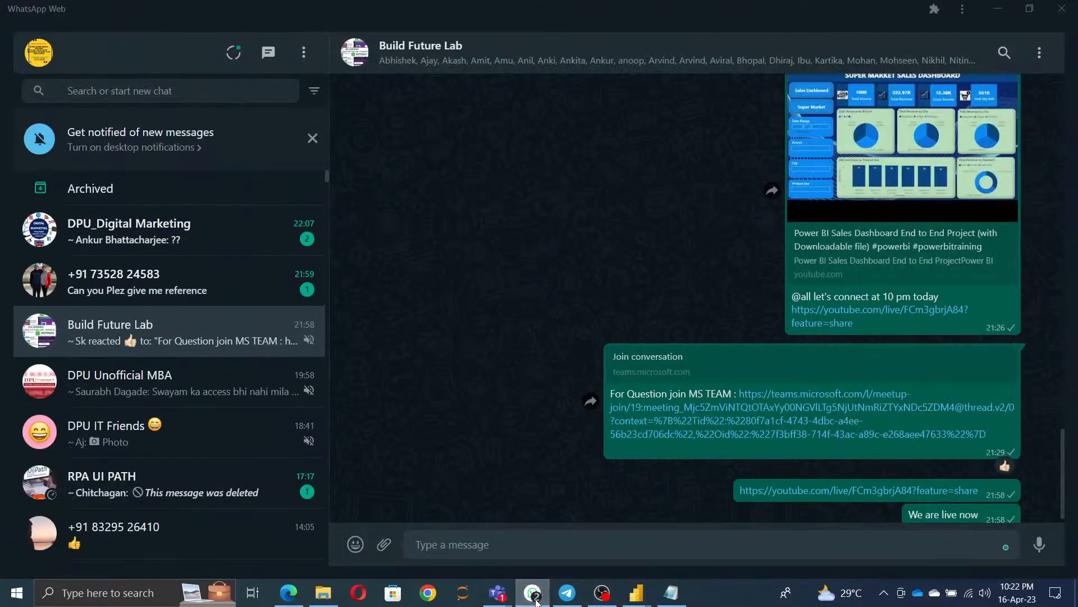
pyautogui.click(537, 601)
pyautogui.click(455, 206)
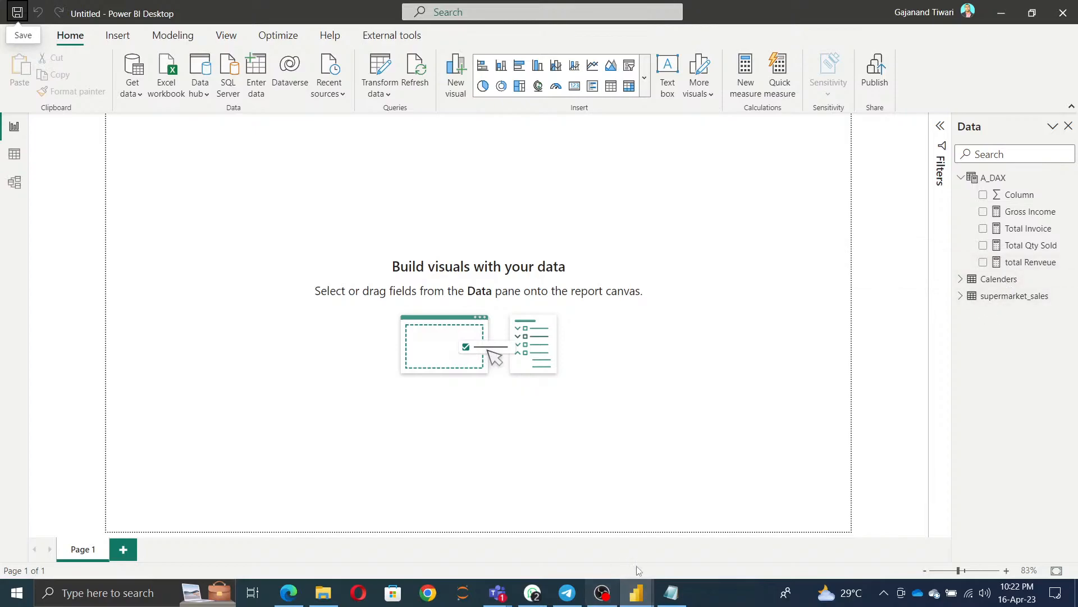
# Review the Notepad requirements for quantity by branch, city and customer type, average prices by product line, and payment totals and percentages.
pyautogui.click(671, 593)
pyautogui.moveTo(147, 212); pyautogui.dragTo(391, 211)
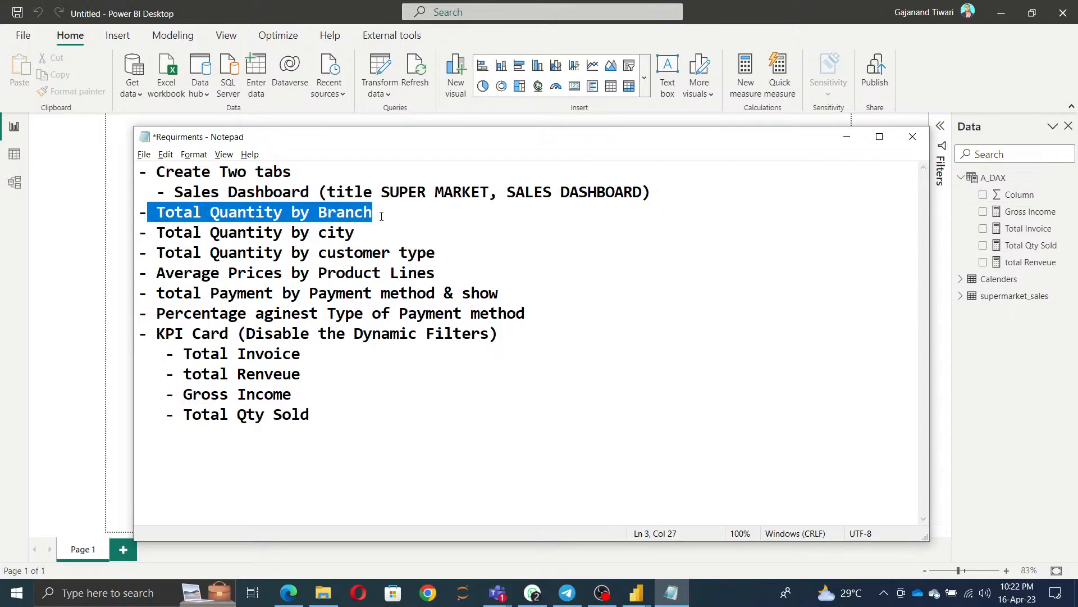
pyautogui.moveTo(157, 232); pyautogui.dragTo(395, 229)
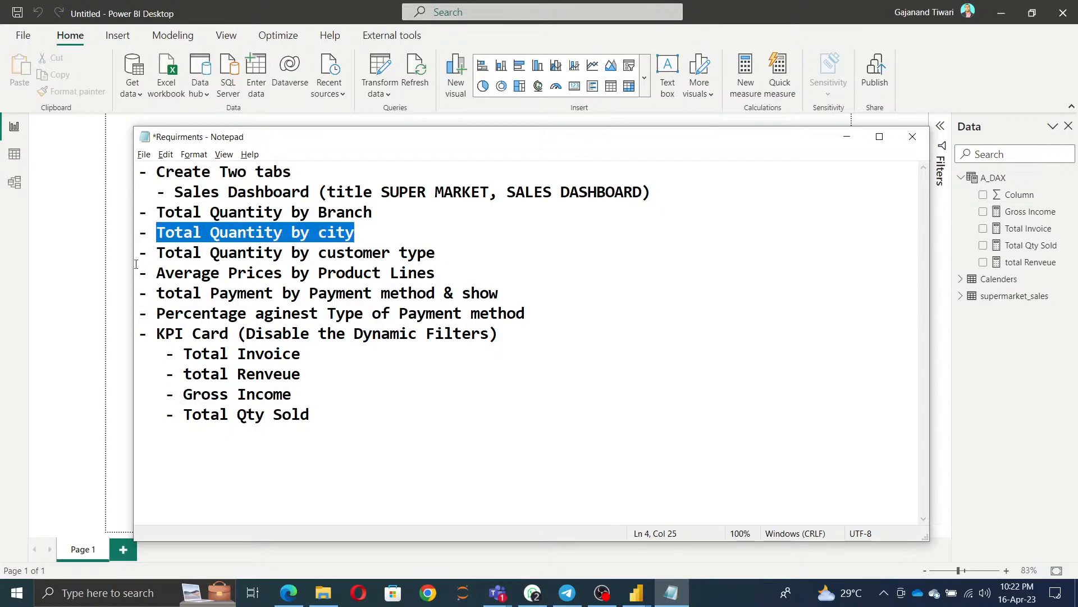
pyautogui.moveTo(158, 259); pyautogui.dragTo(478, 255)
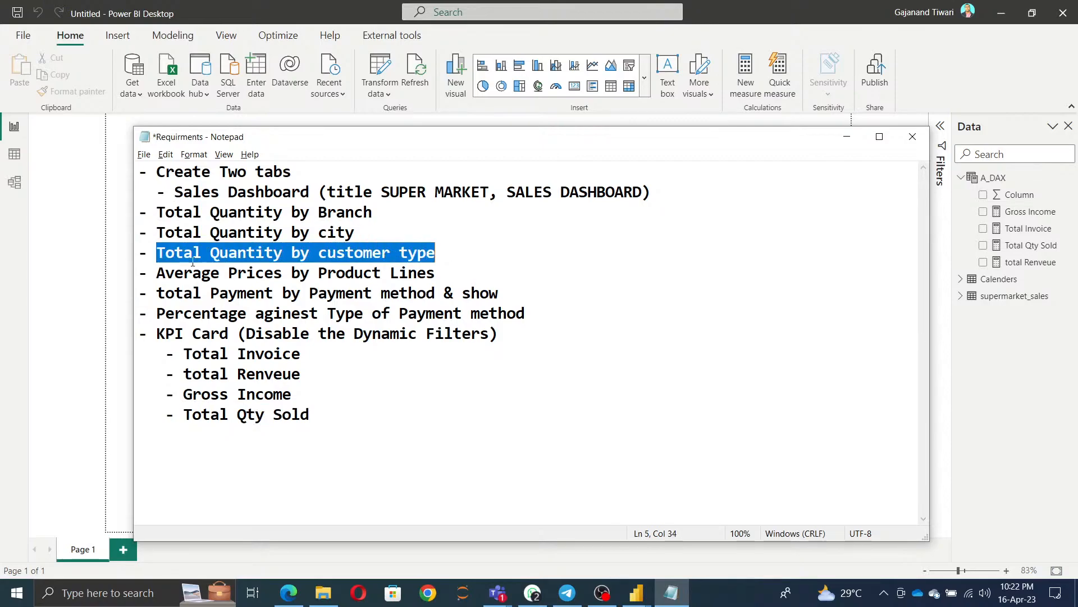
pyautogui.moveTo(162, 274); pyautogui.dragTo(445, 273)
pyautogui.moveTo(164, 293); pyautogui.dragTo(505, 292)
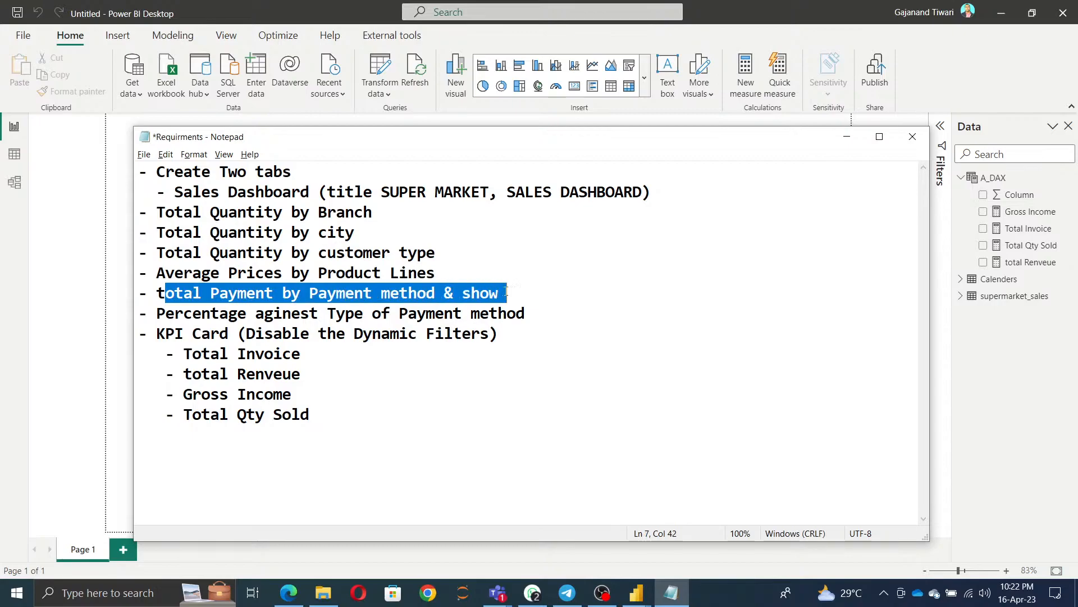
pyautogui.moveTo(161, 316); pyautogui.dragTo(534, 313)
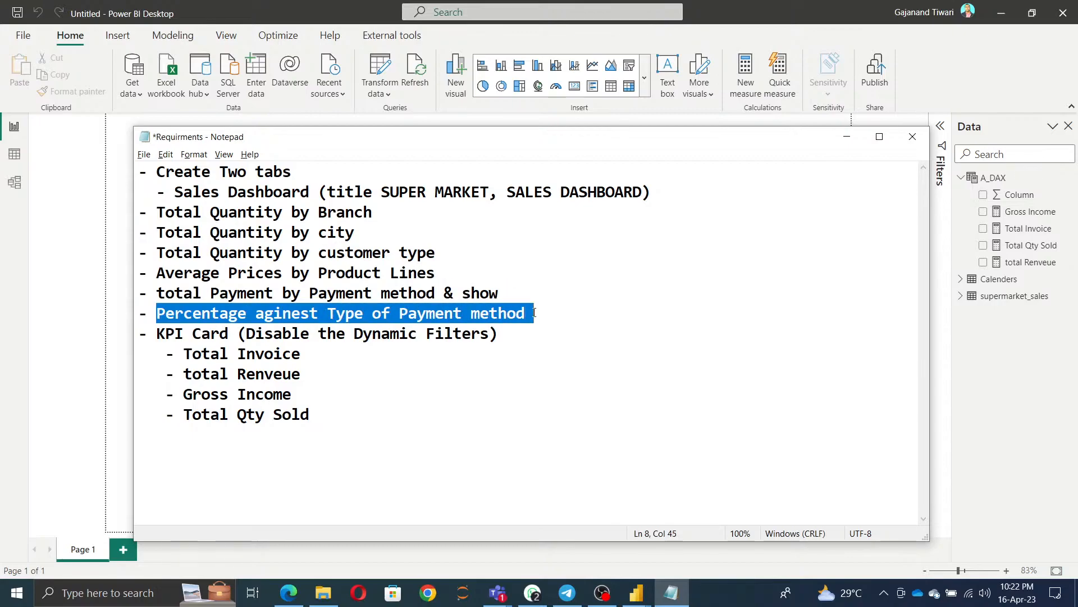
pyautogui.click(56, 334)
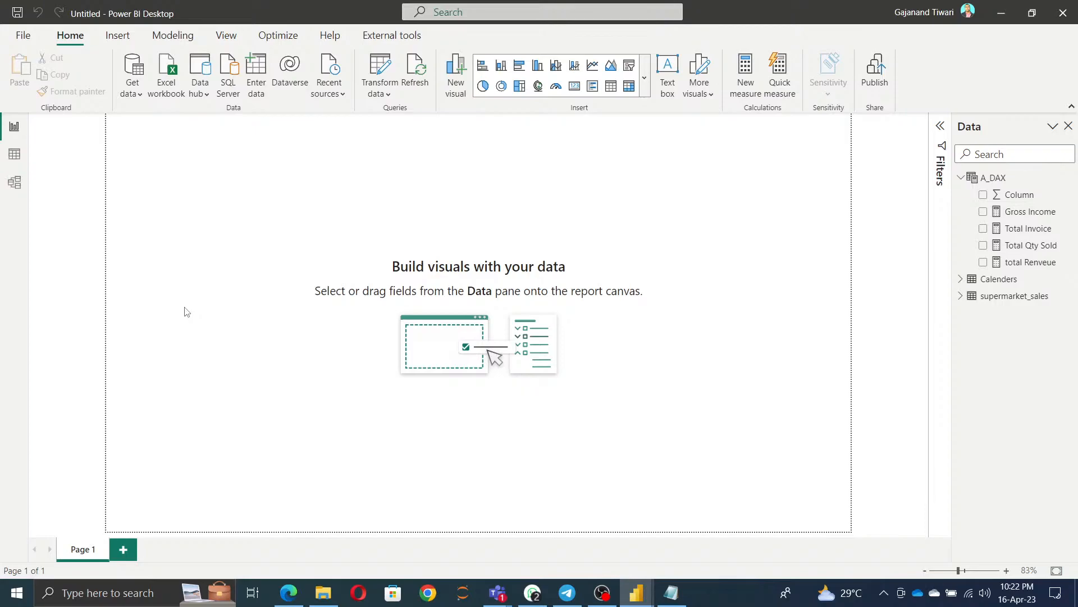
# Check the dashboard title in the Notepad requirements and rename the report page SALES DASHBOARD.
pyautogui.hotkey('alt', 'Tab')
pyautogui.moveTo(514, 191); pyautogui.dragTo(641, 192)
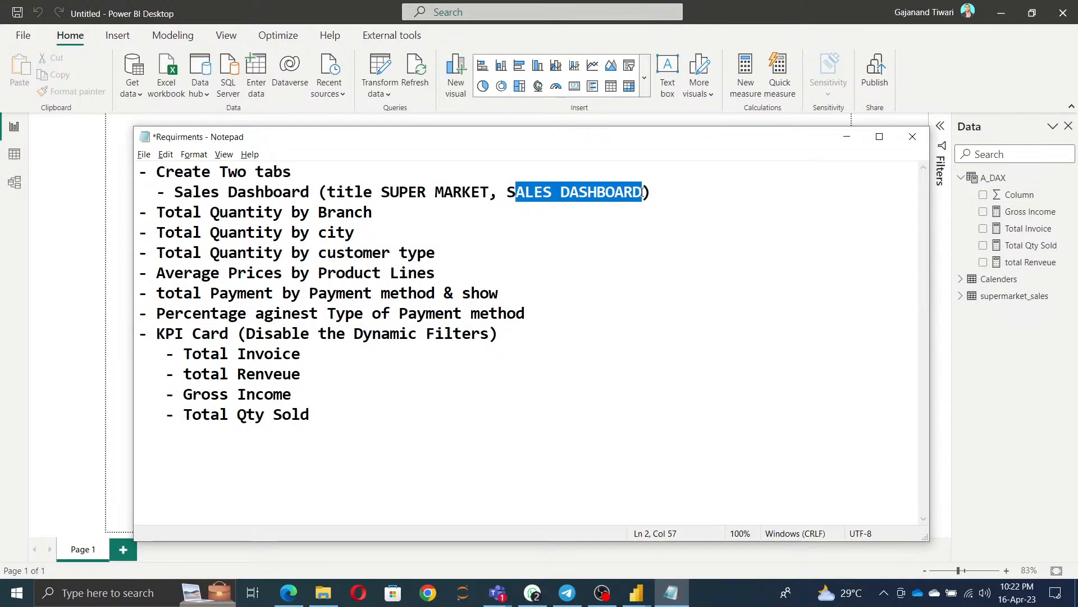
pyautogui.hotkey('alt', 'Tab')
pyautogui.doubleClick(77, 554)
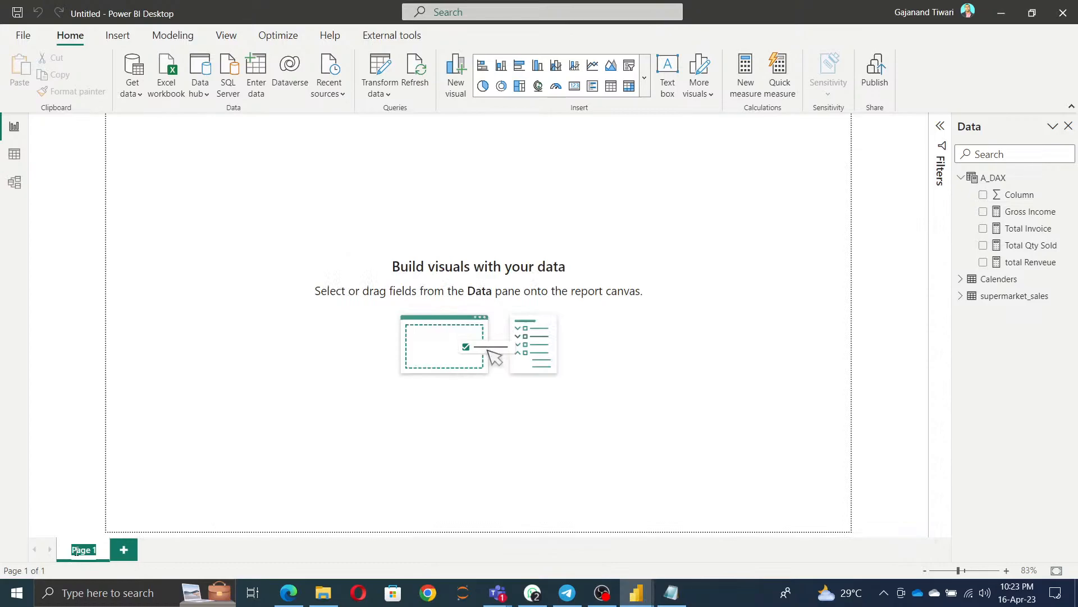
pyautogui.write('SALES DASHBOARD')
pyautogui.click(304, 419)
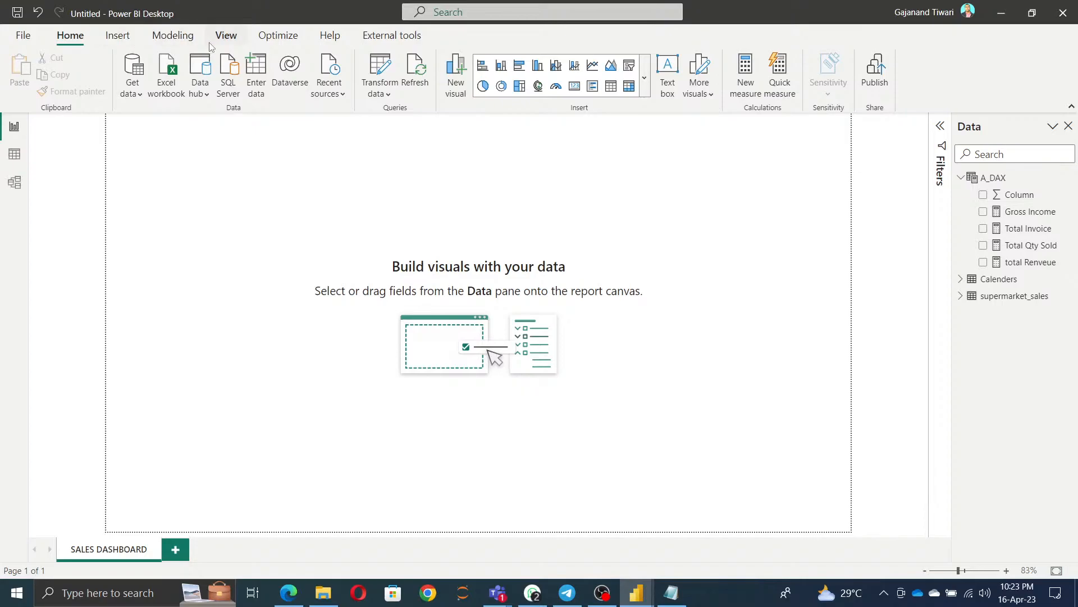
# Show the Format, Bookmarks and Selection panes in the report view and return to the Data pane.
pyautogui.click(227, 45)
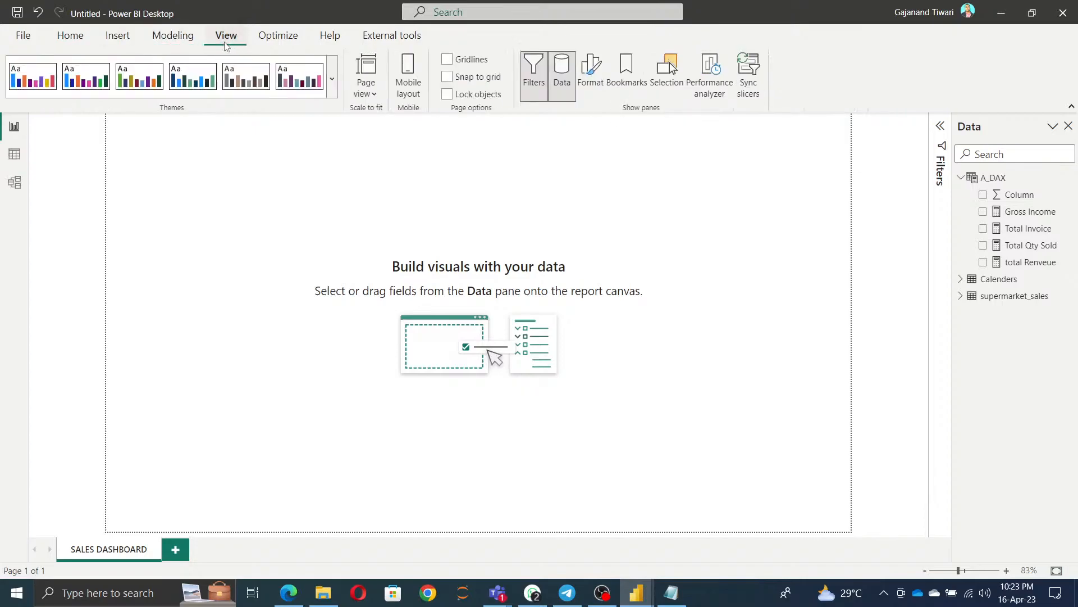
pyautogui.click(593, 83)
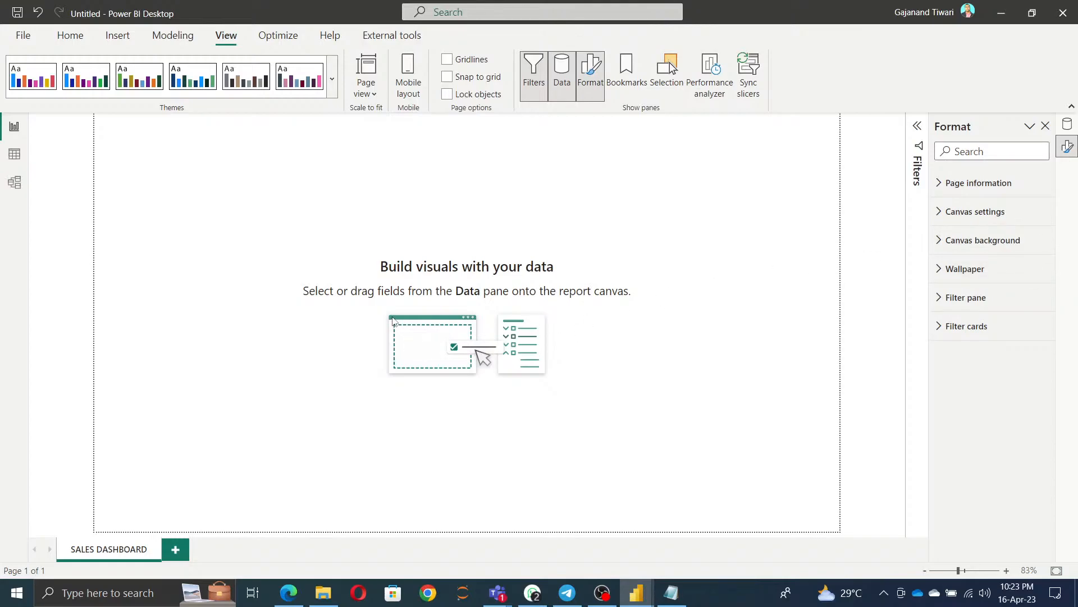
pyautogui.click(1067, 124)
pyautogui.click(1069, 148)
pyautogui.click(1067, 124)
pyautogui.click(1069, 148)
pyautogui.click(1067, 124)
pyautogui.click(1068, 148)
pyautogui.click(628, 78)
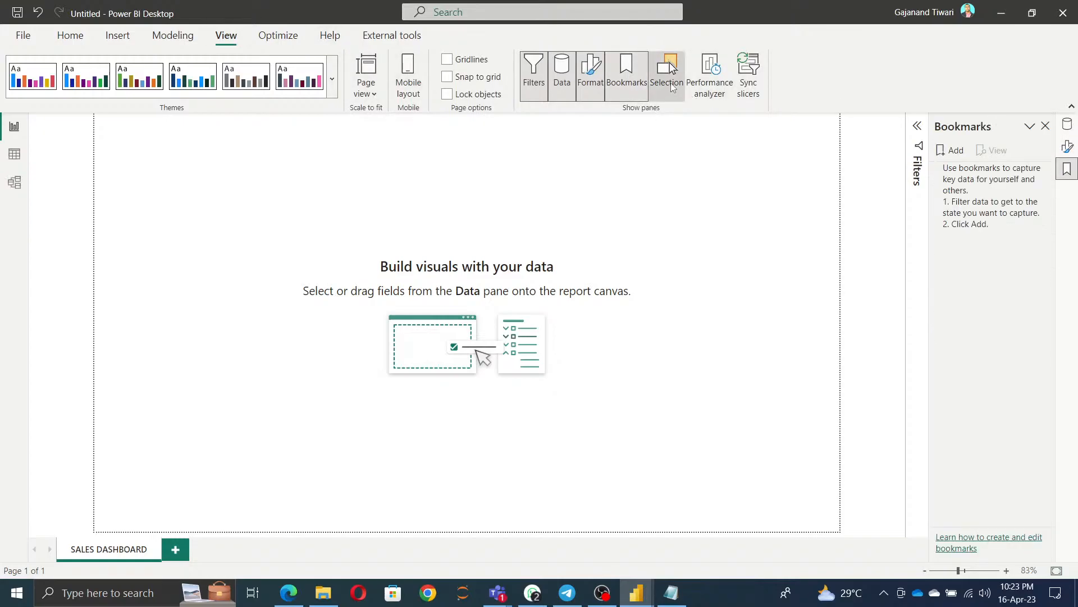
pyautogui.click(667, 71)
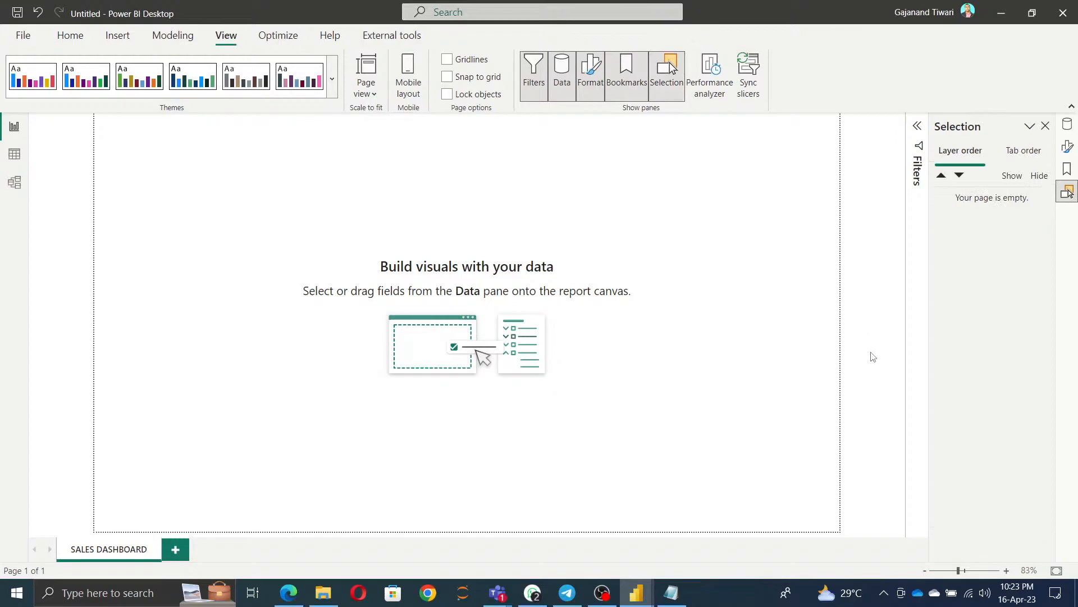
pyautogui.click(1067, 125)
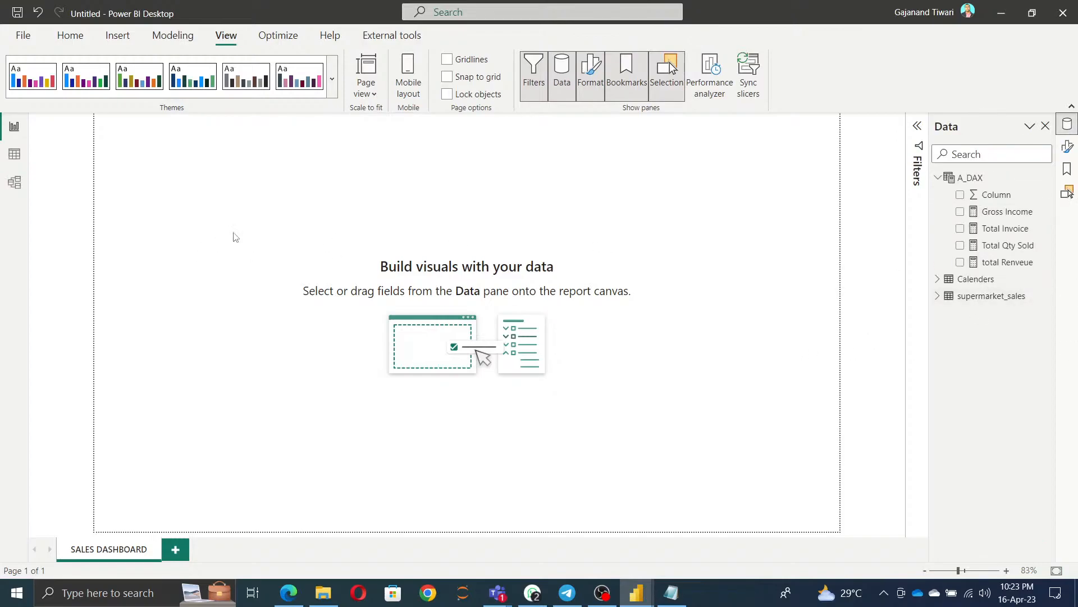
# Insert a text box and resize it into a narrow banner spanning the full width of the page's upper edge.
pyautogui.click(70, 36)
pyautogui.click(669, 78)
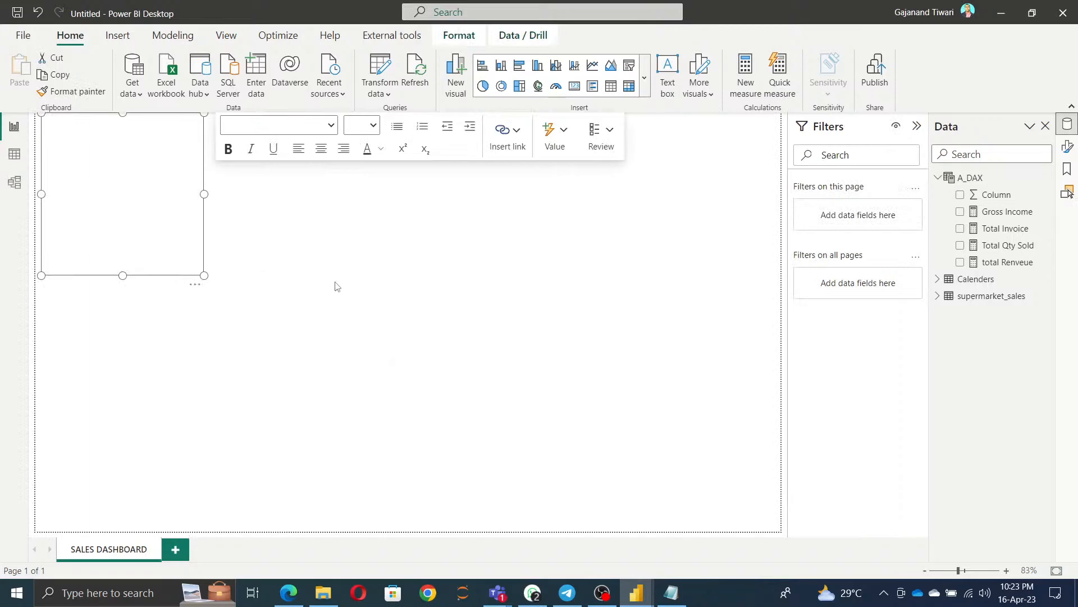
pyautogui.moveTo(122, 275); pyautogui.dragTo(109, 166)
pyautogui.moveTo(43, 138); pyautogui.dragTo(36, 138)
pyautogui.moveTo(120, 165); pyautogui.dragTo(120, 149)
pyautogui.moveTo(204, 131); pyautogui.dragTo(781, 148)
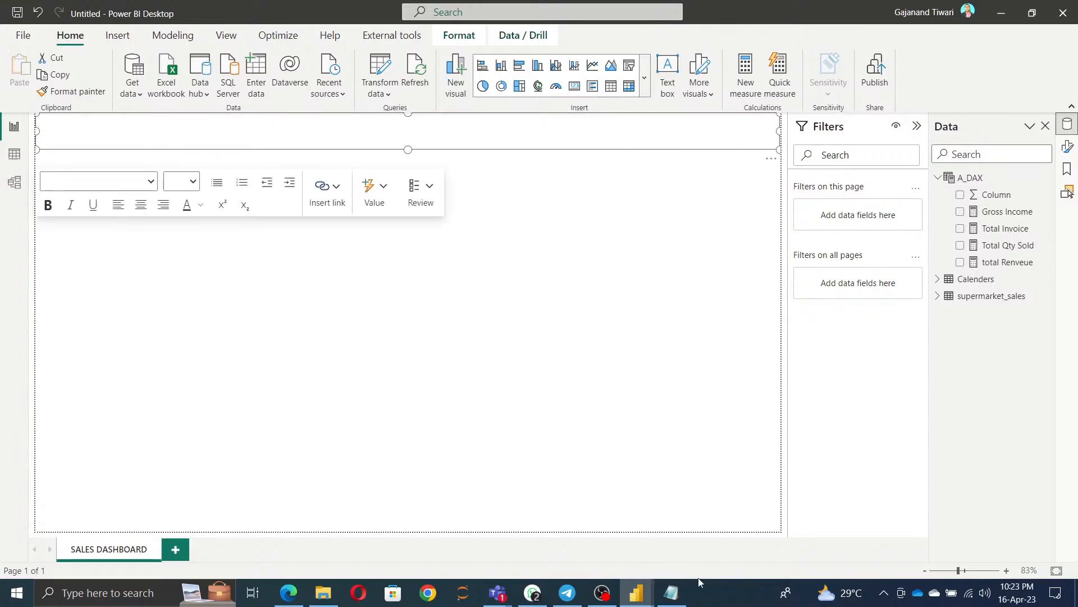
# Copy the title text SUPER MARKET SALES DASHBOARD from the finished Super Market Sales report and return to the new report.
pyautogui.moveTo(673, 599)
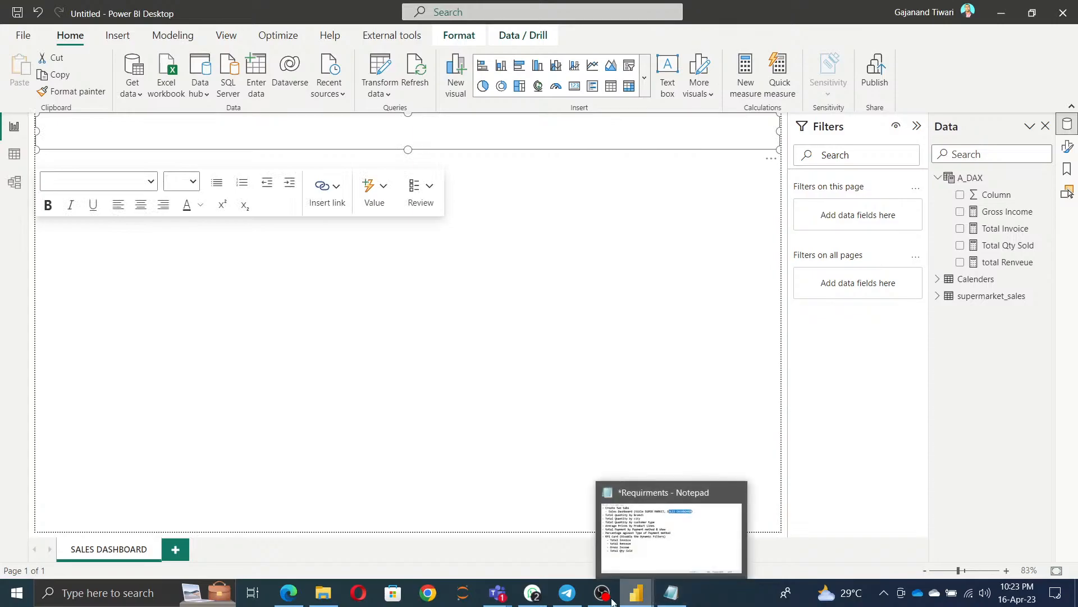
pyautogui.click(590, 544)
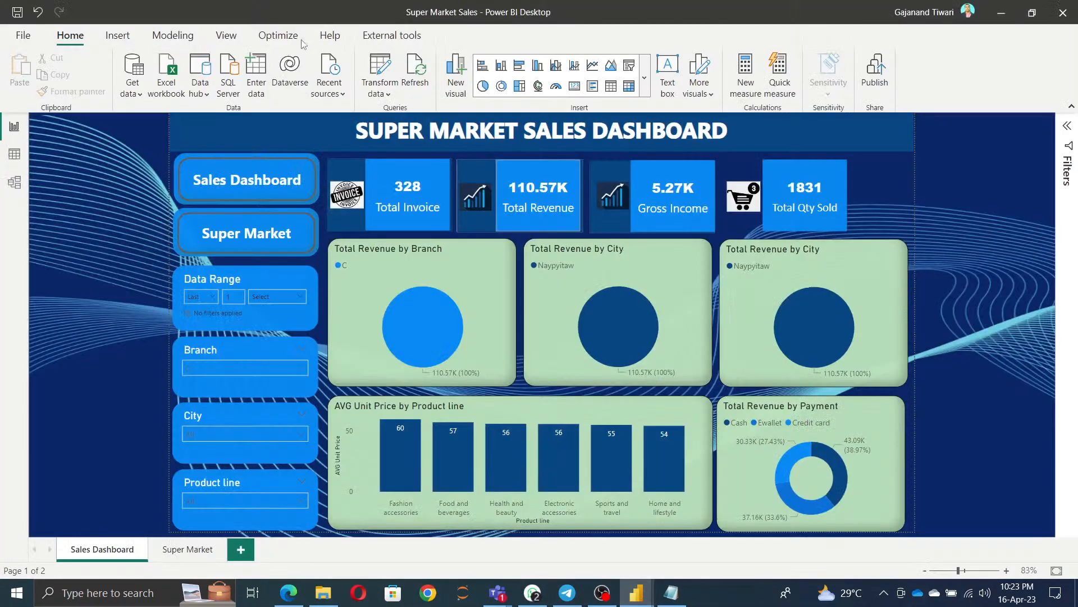
pyautogui.moveTo(738, 130); pyautogui.dragTo(376, 111)
pyautogui.hotkey('ctrl', 'c')
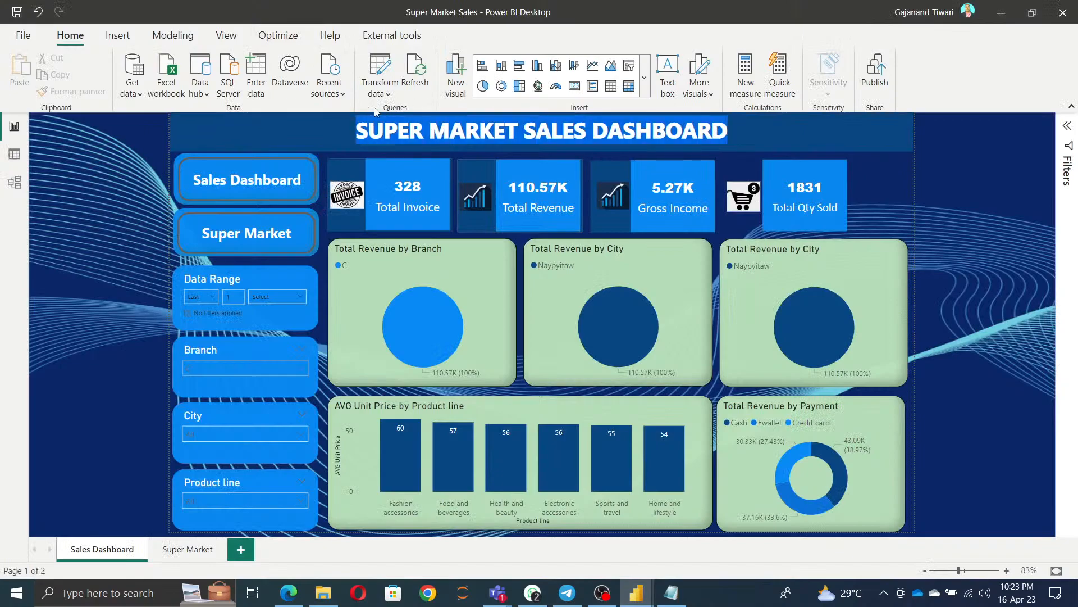
pyautogui.hotkey('alt', 'Tab')
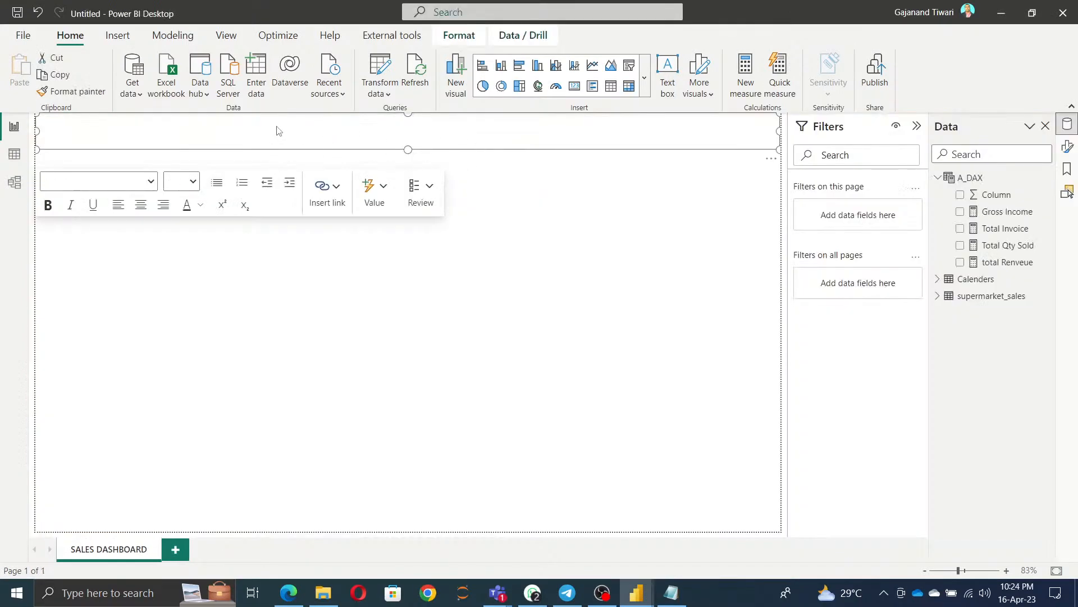
# Paste the copied title into the banner text box and center it.
pyautogui.hotkey('ctrl', 'v')
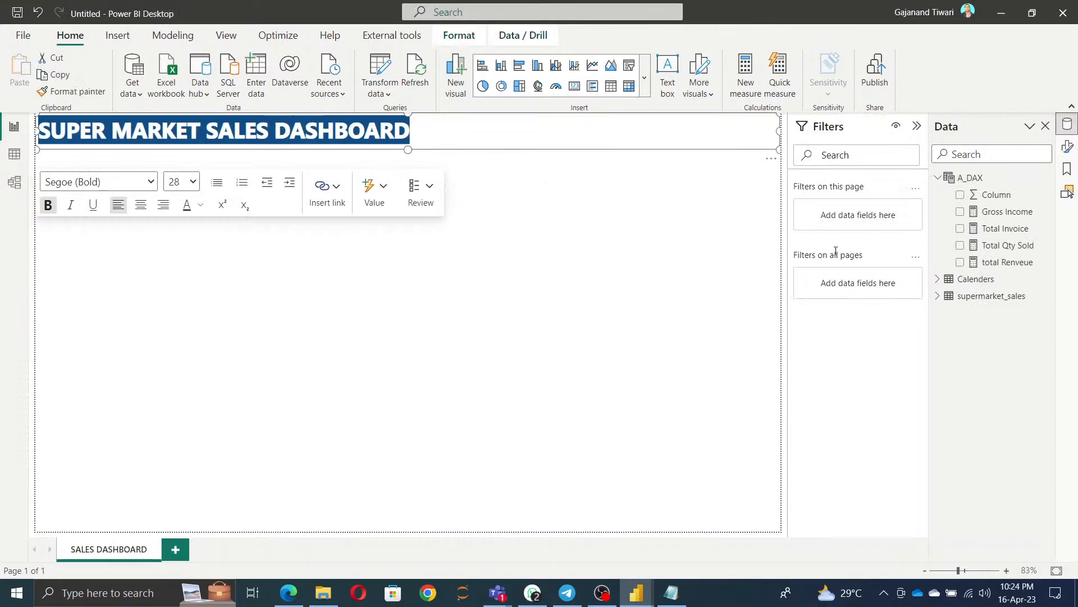
pyautogui.click(141, 206)
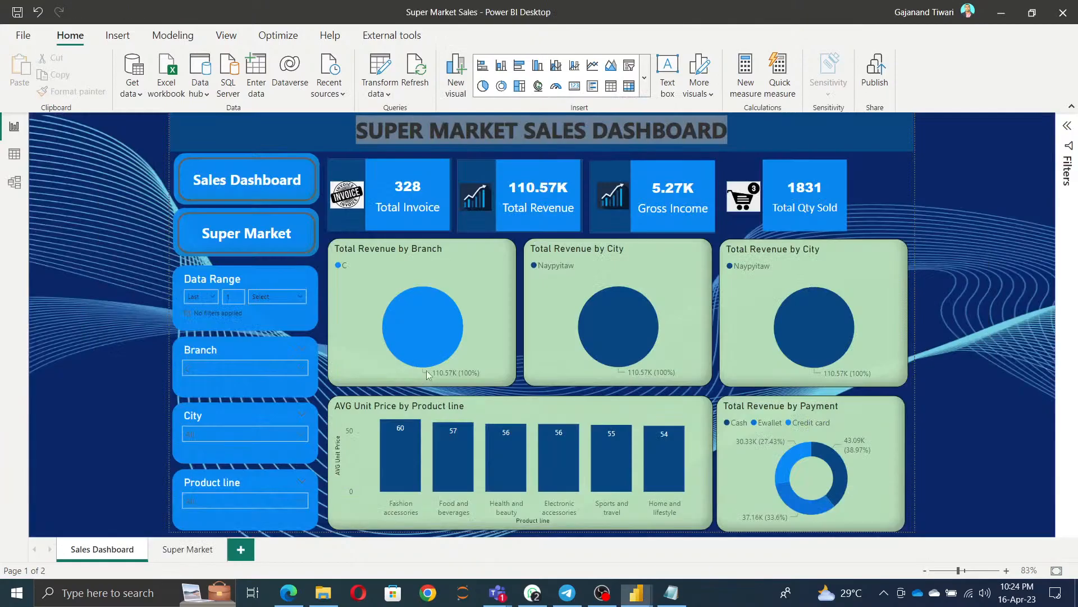
pyautogui.hotkey('alt', 'Tab')
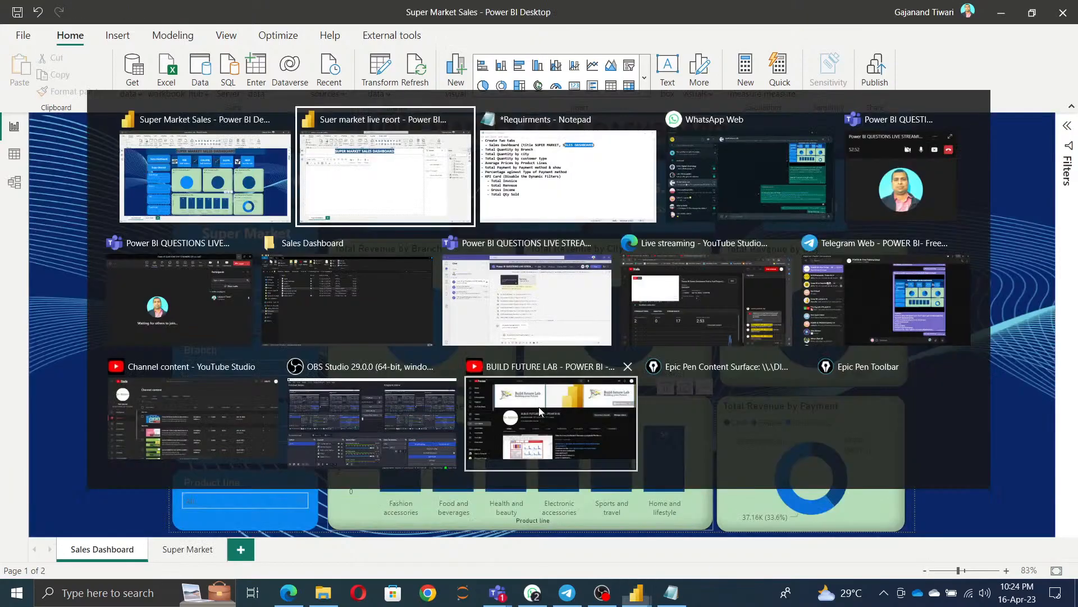
pyautogui.click(634, 153)
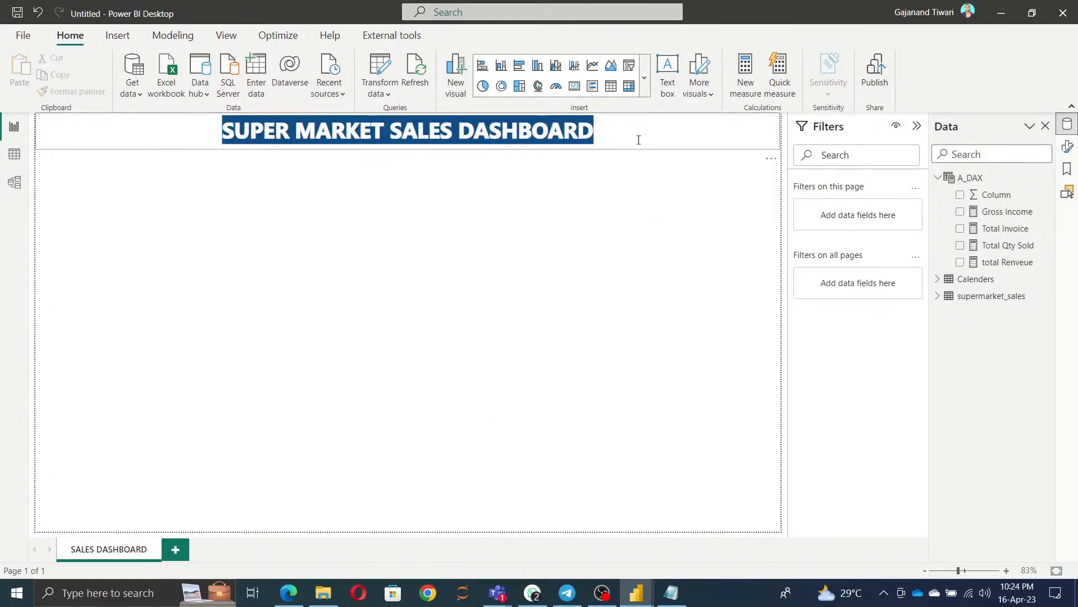
# Apply the built-in dark navy theme with the light-blue wave-line background to the report.
pyautogui.click(108, 38)
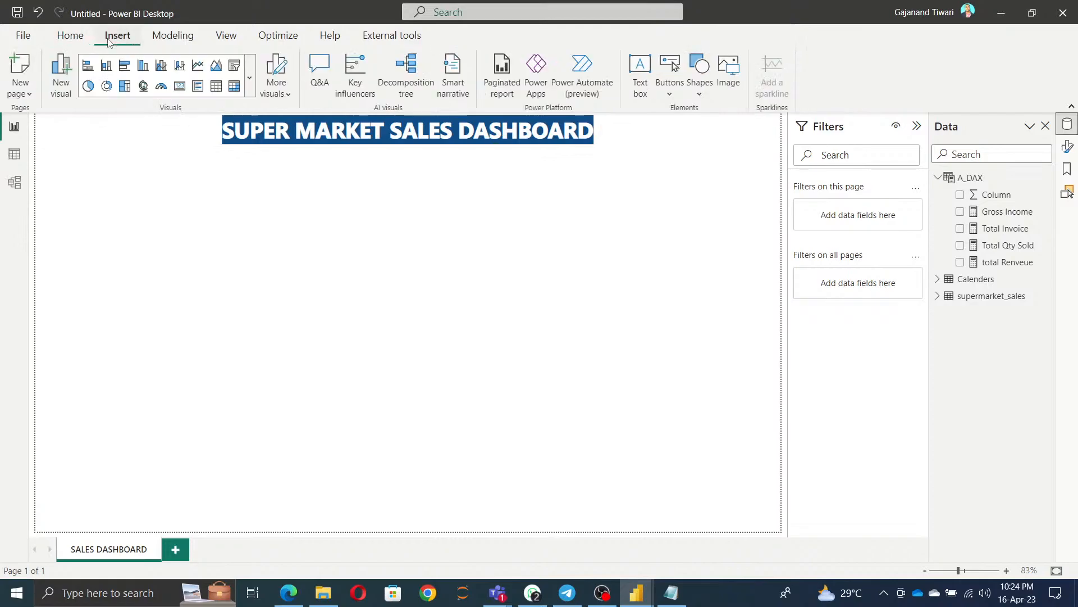
pyautogui.click(72, 36)
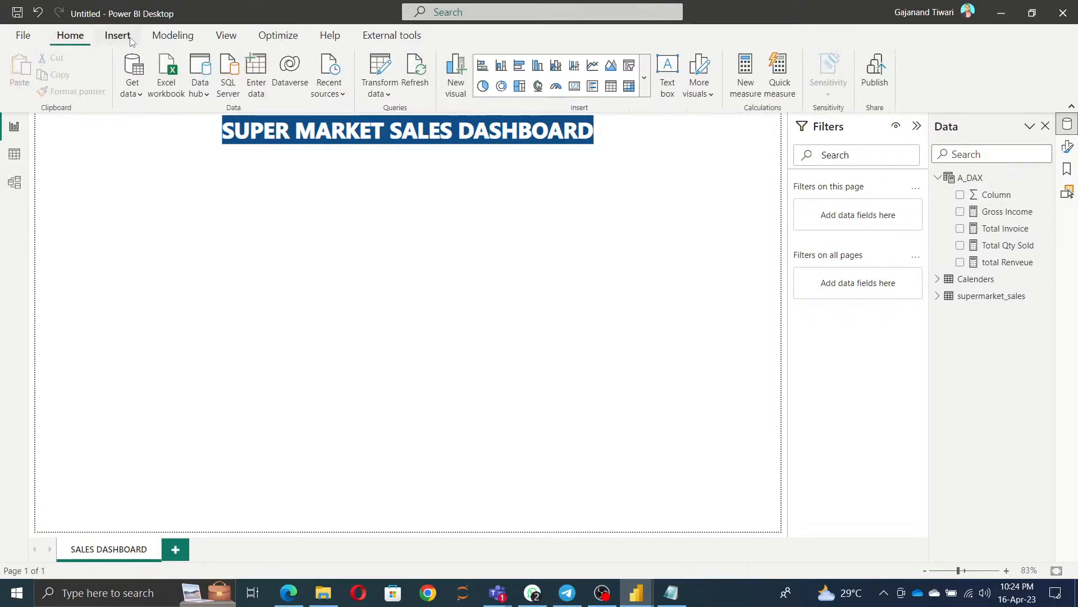
pyautogui.click(172, 36)
pyautogui.click(235, 37)
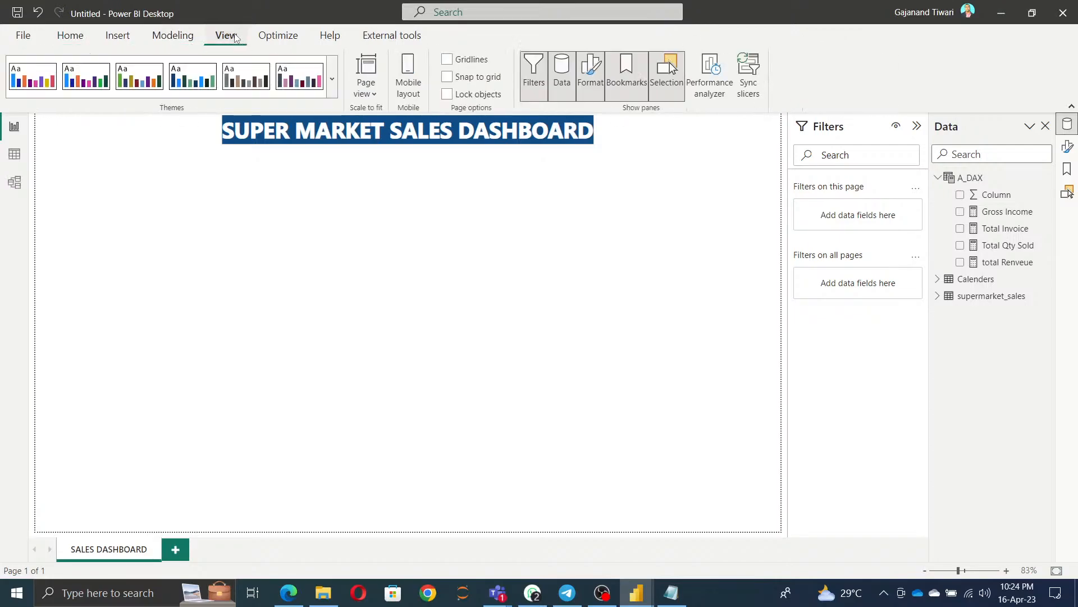
pyautogui.click(333, 83)
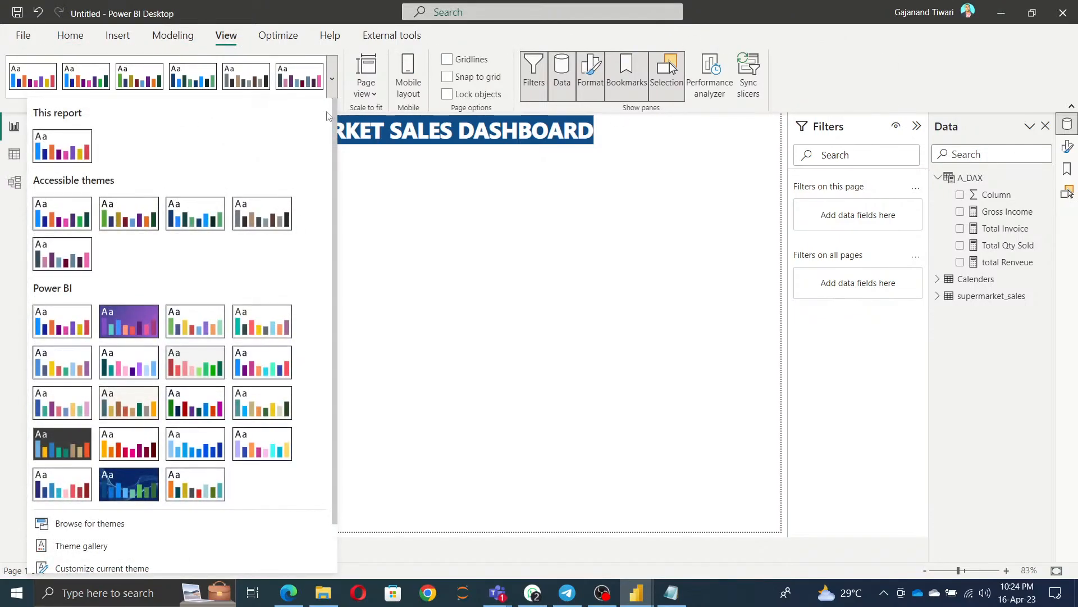
pyautogui.click(123, 486)
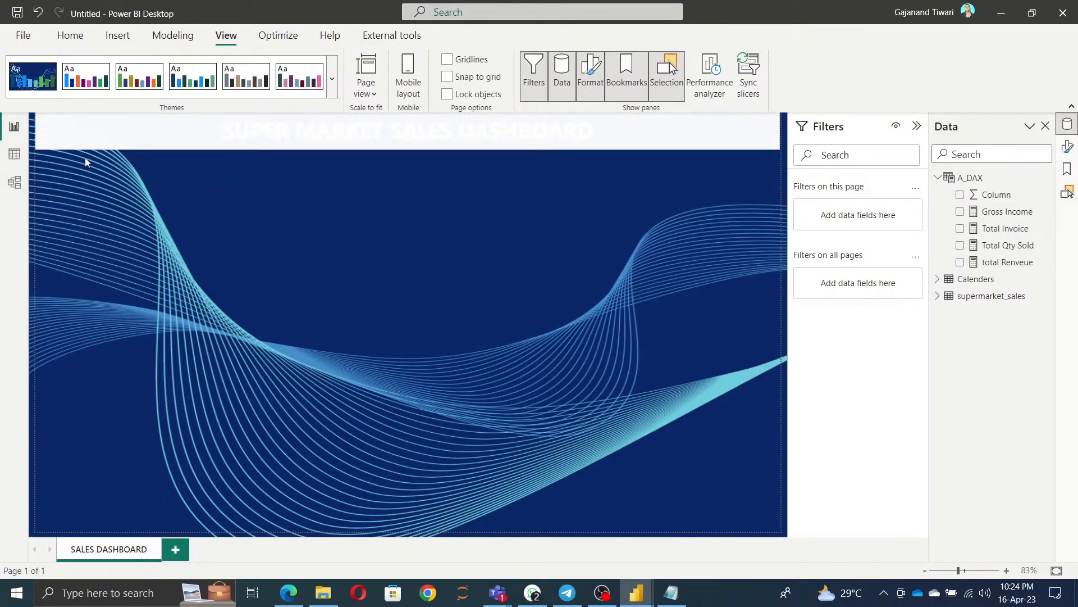
# Turn on the visual border of the title text box and round its corners to 10 px.
pyautogui.click(150, 125)
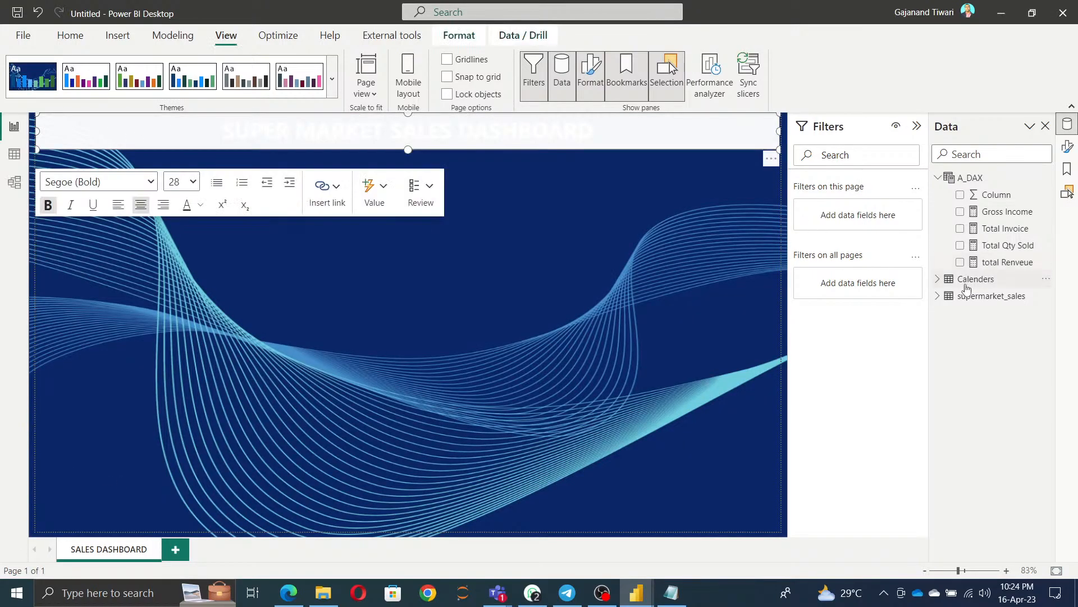
pyautogui.click(1068, 147)
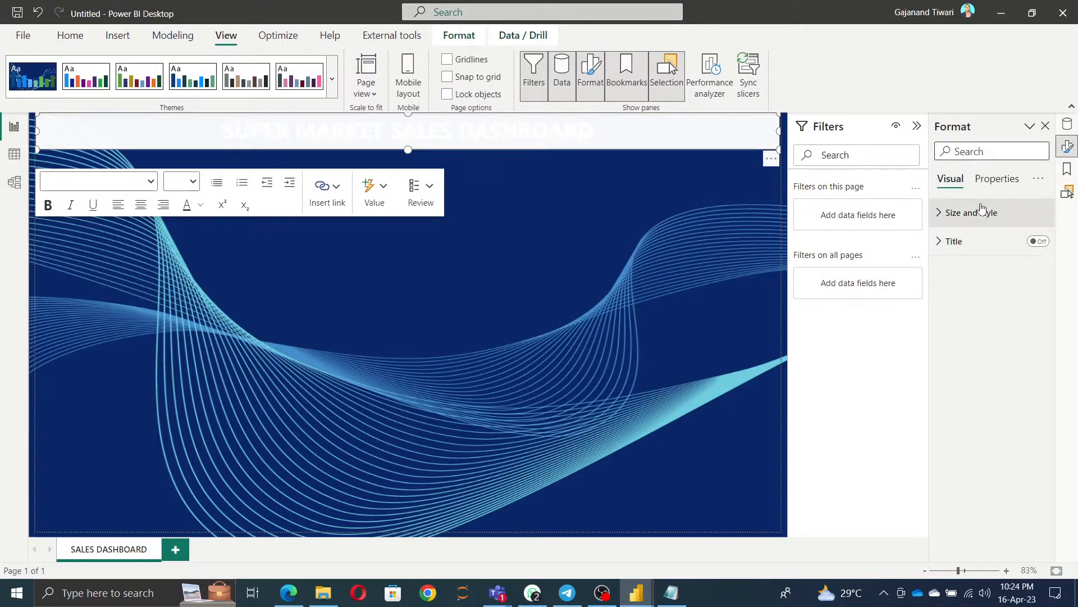
pyautogui.click(970, 217)
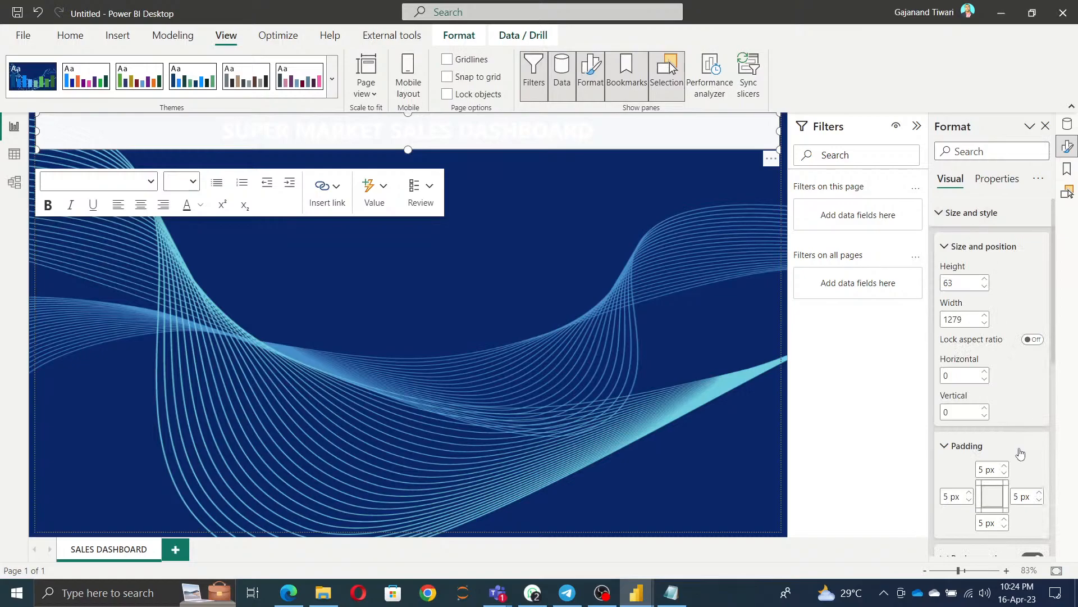
pyautogui.scroll(-5, 1021, 454)
pyautogui.click(1033, 297)
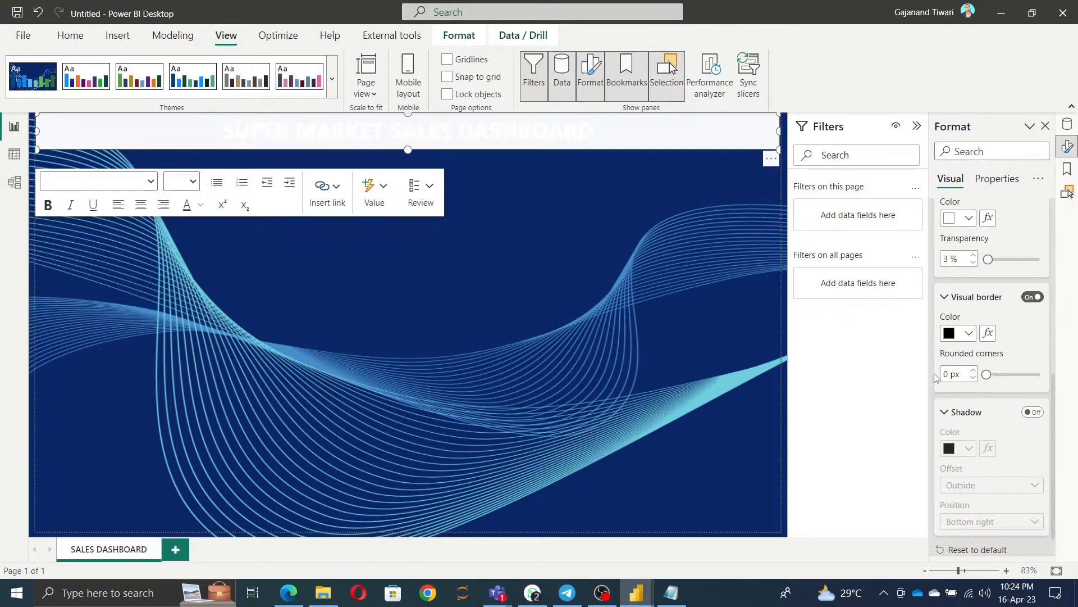
pyautogui.click(1005, 376)
# Turn on the title text box's shadow with an Inside offset and Bottom right position.
pyautogui.click(1033, 413)
pyautogui.scroll(-1, 1006, 449)
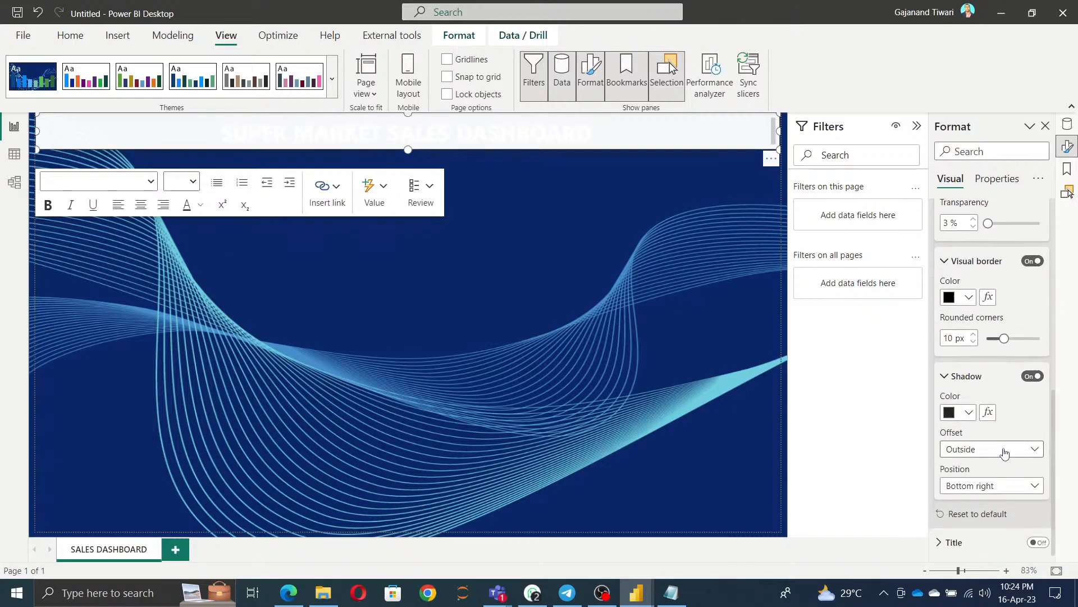
pyautogui.click(993, 489)
pyautogui.click(1002, 490)
pyautogui.click(979, 453)
pyautogui.click(971, 484)
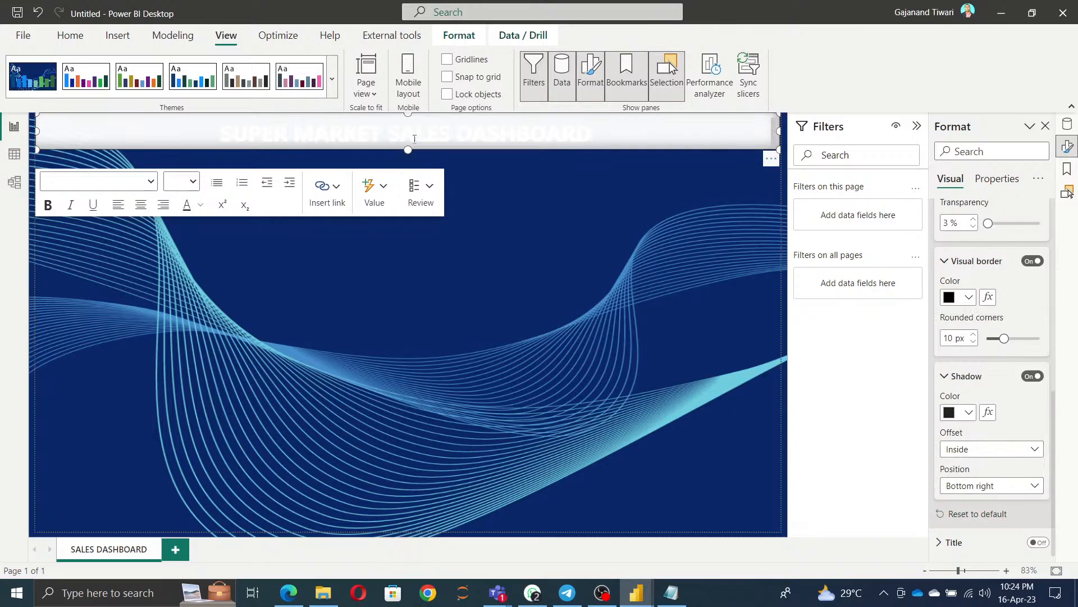
# Set the font size of the SUPER MARKET SALES DASHBOARD title text to 24.
pyautogui.click(411, 132)
pyautogui.hotkey('ctrl', 'a')
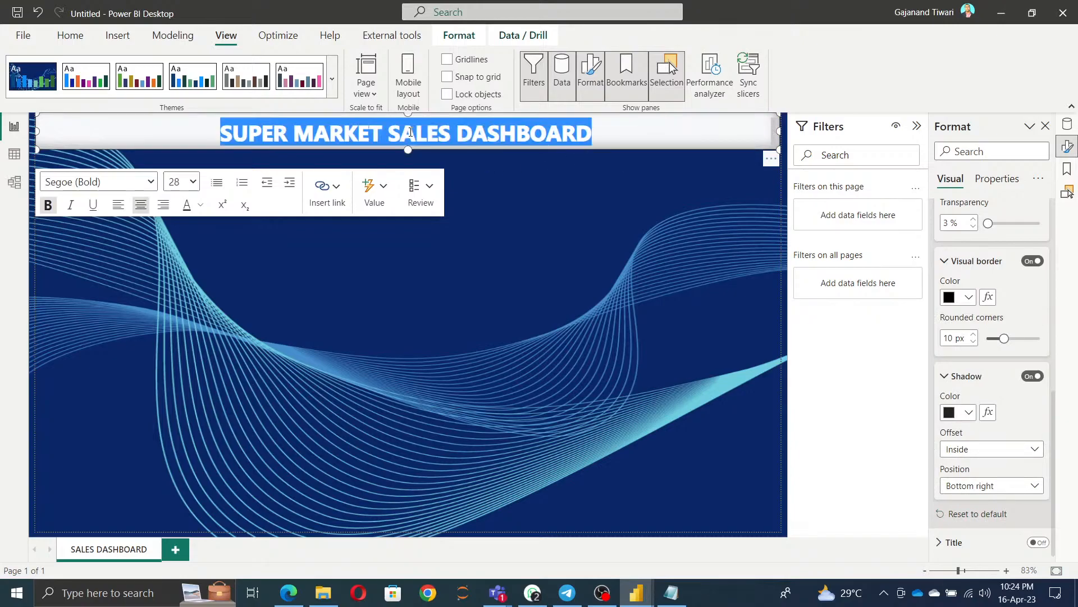
pyautogui.click(190, 186)
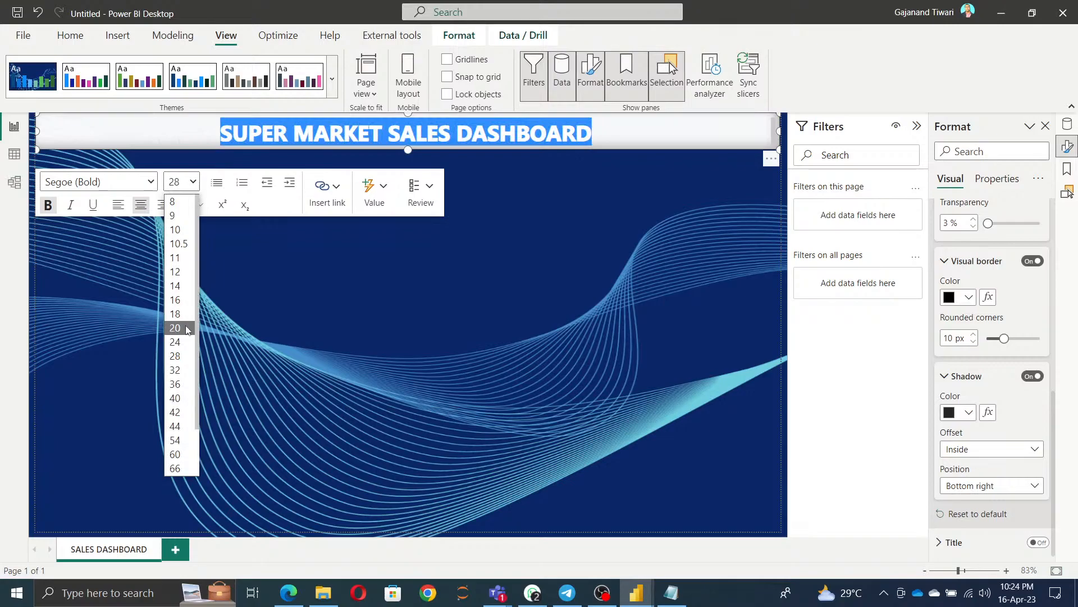
pyautogui.click(187, 328)
pyautogui.click(190, 181)
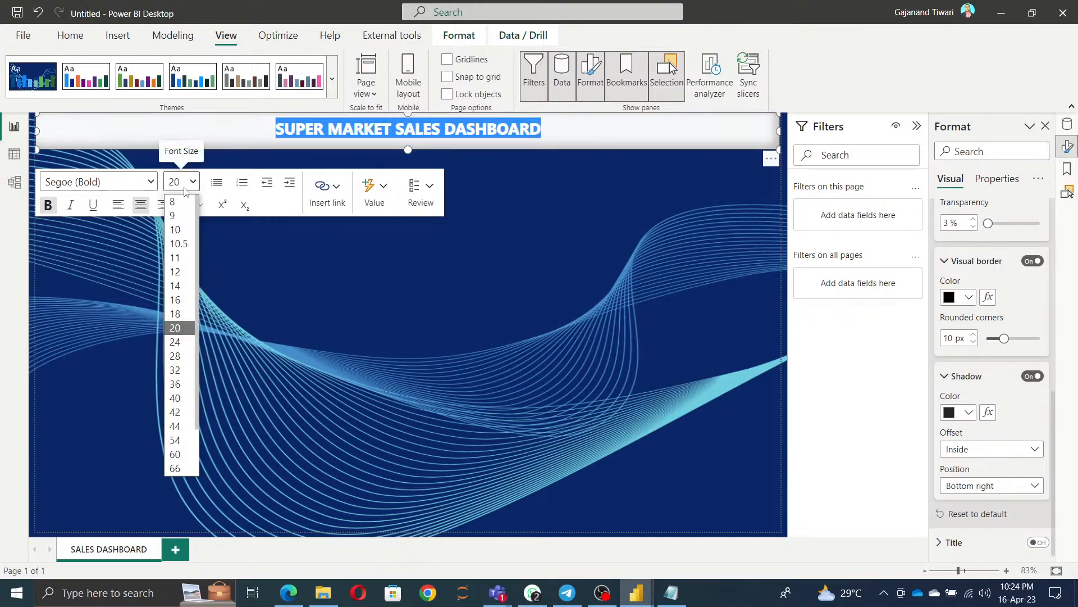
pyautogui.click(181, 342)
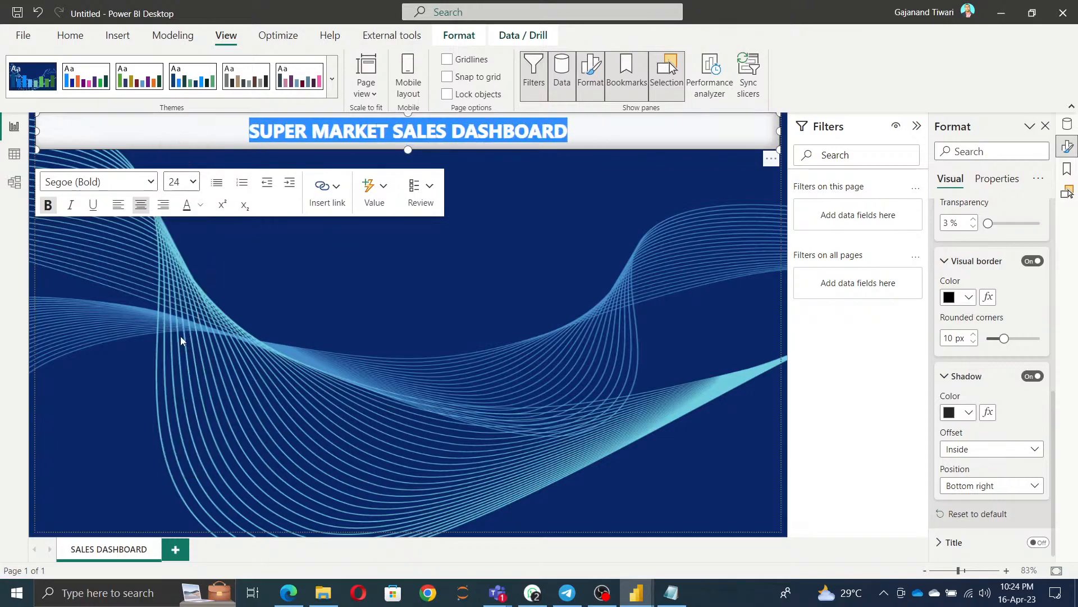
pyautogui.click(499, 245)
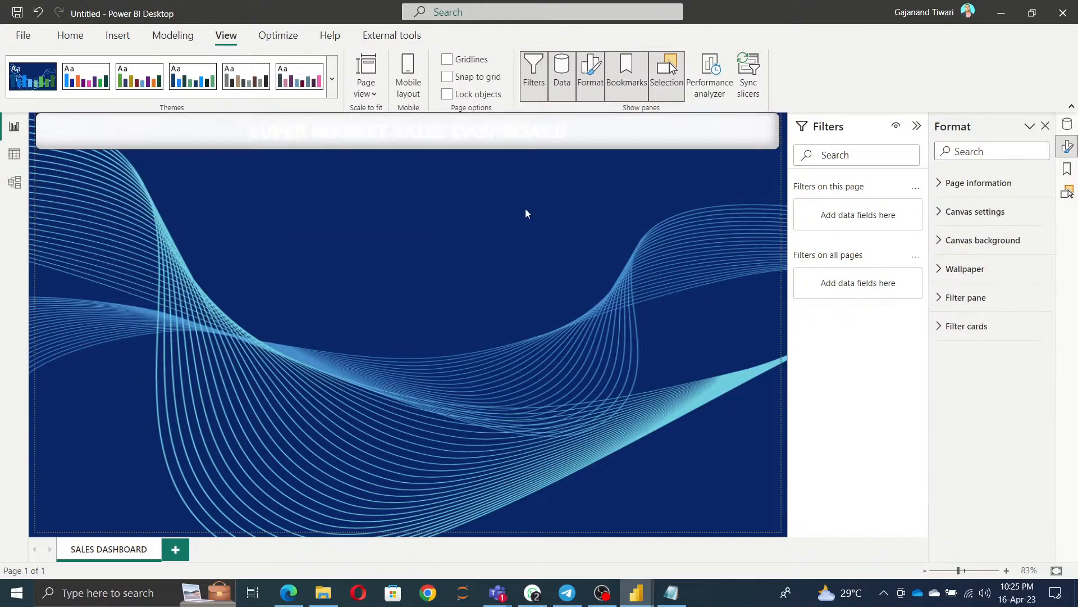
# Fill the title text box's background with the bright blue color.
pyautogui.click(619, 133)
pyautogui.scroll(-10, 1022, 453)
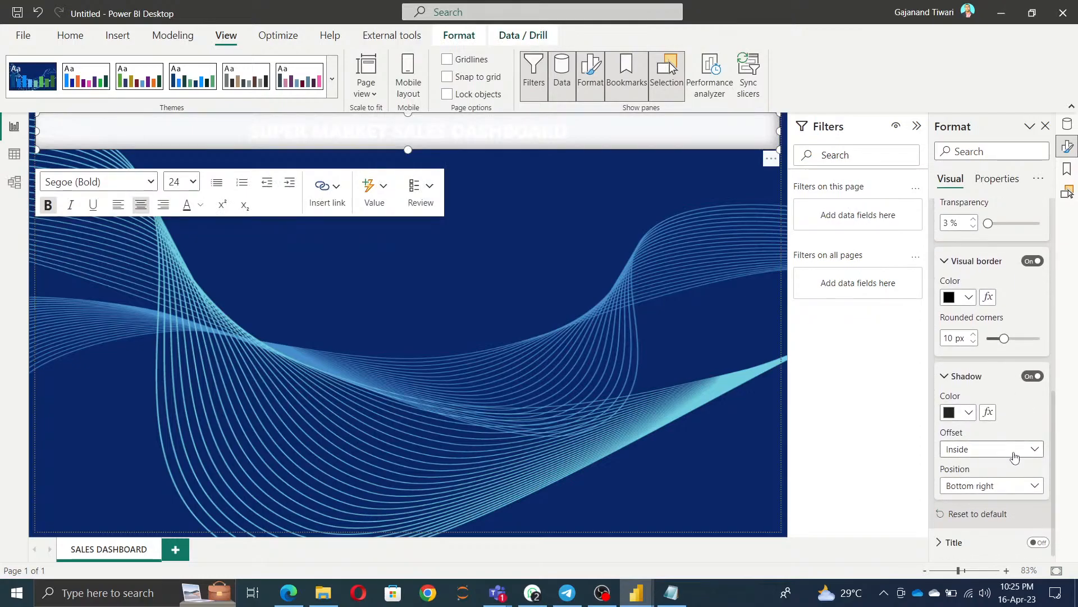
pyautogui.scroll(8, 1020, 459)
pyautogui.scroll(2, 1015, 458)
pyautogui.scroll(-3, 1015, 458)
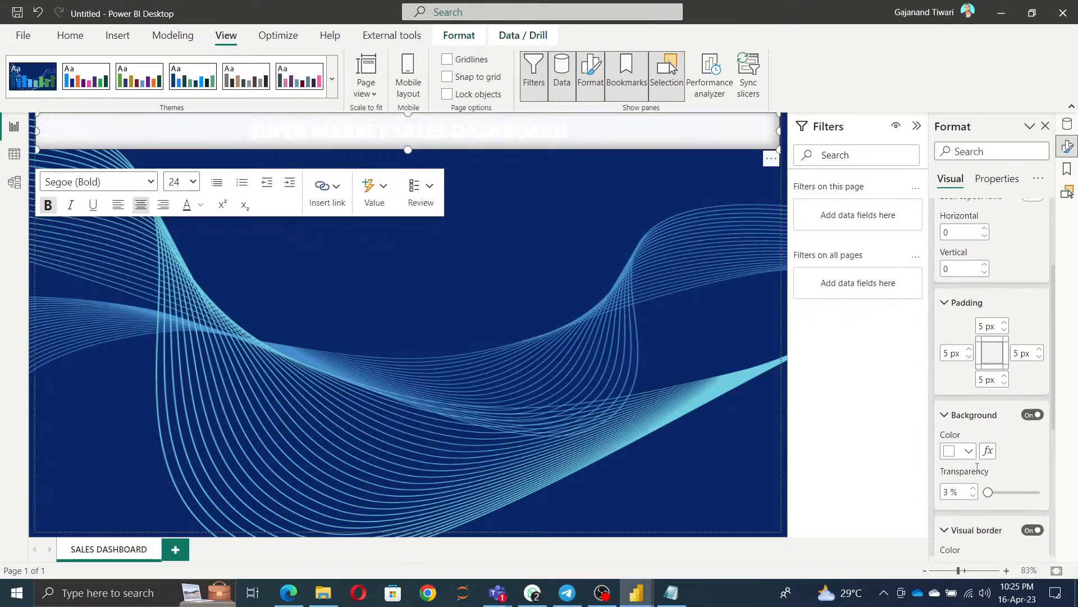
pyautogui.click(970, 451)
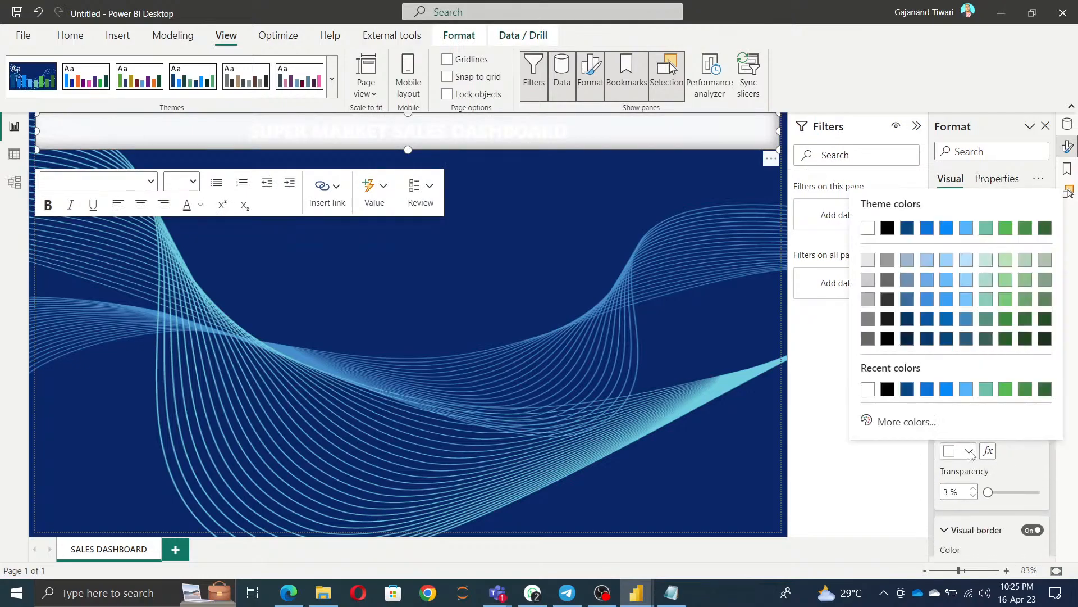
pyautogui.click(947, 392)
pyautogui.click(391, 328)
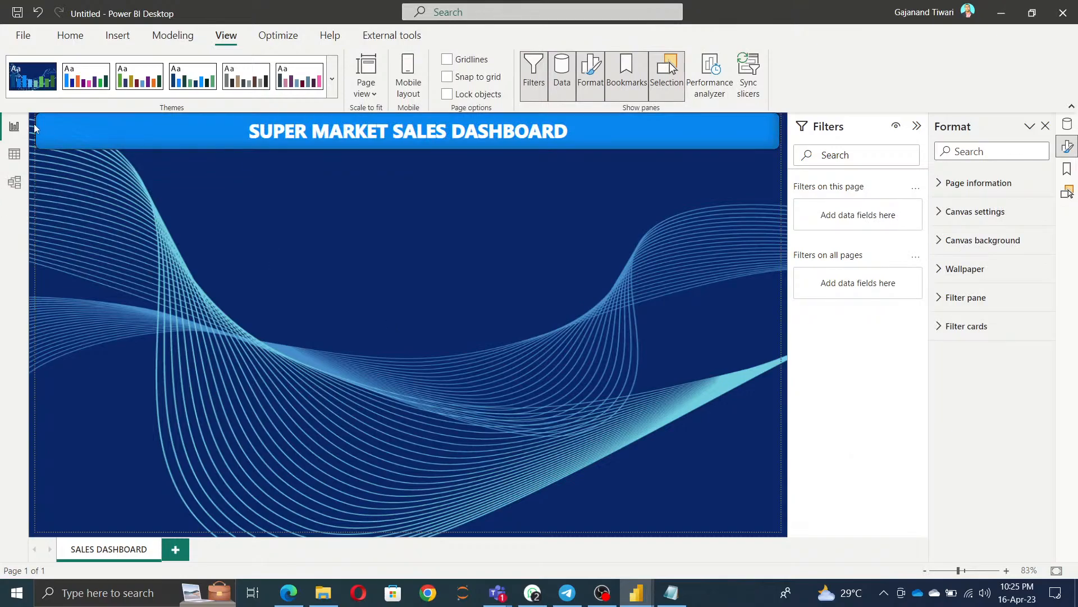
pyautogui.click(49, 137)
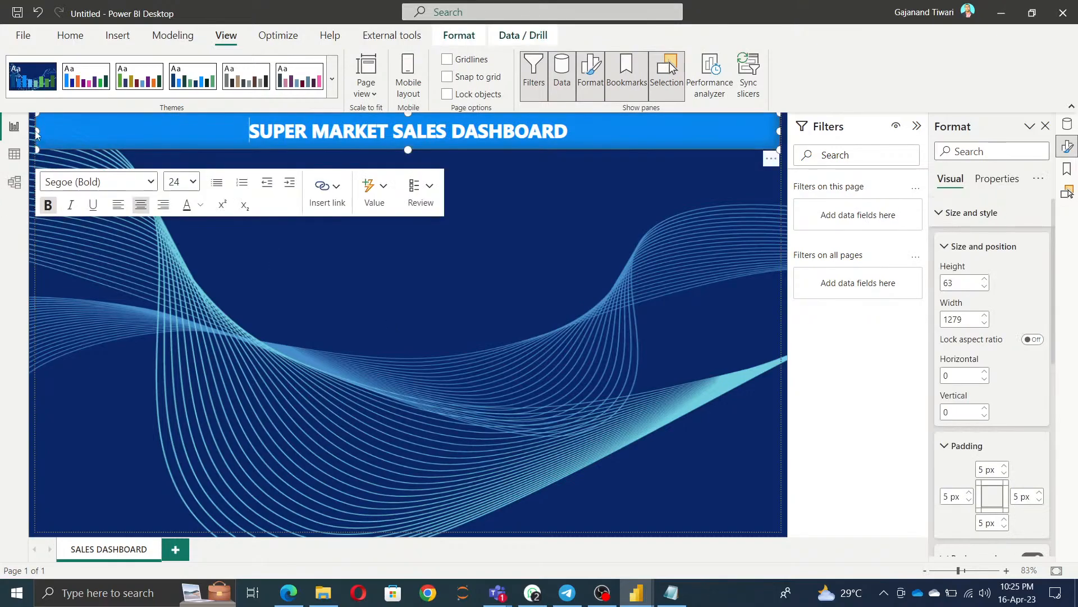
pyautogui.click(371, 232)
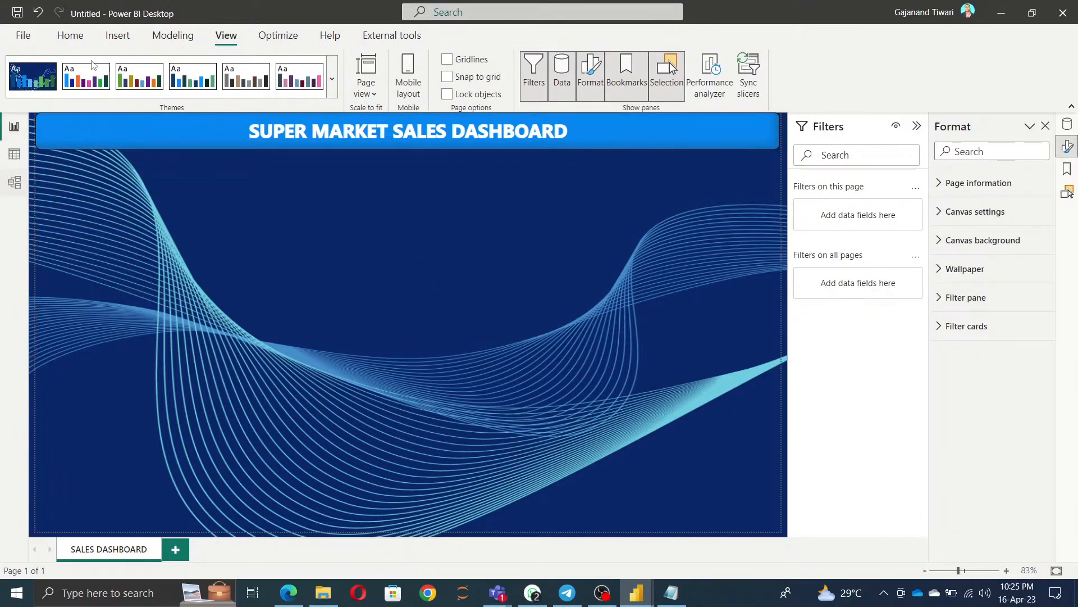
# Insert the Final logo image from the OneDrive folder Documents > BFL Doc > Final Logo.
pyautogui.click(117, 35)
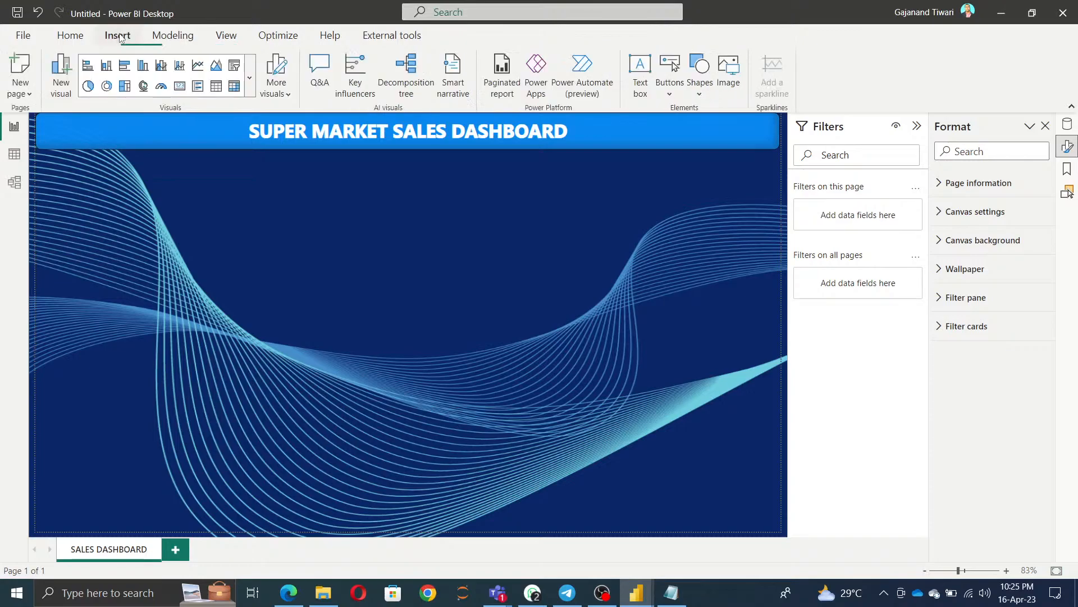
pyautogui.click(733, 90)
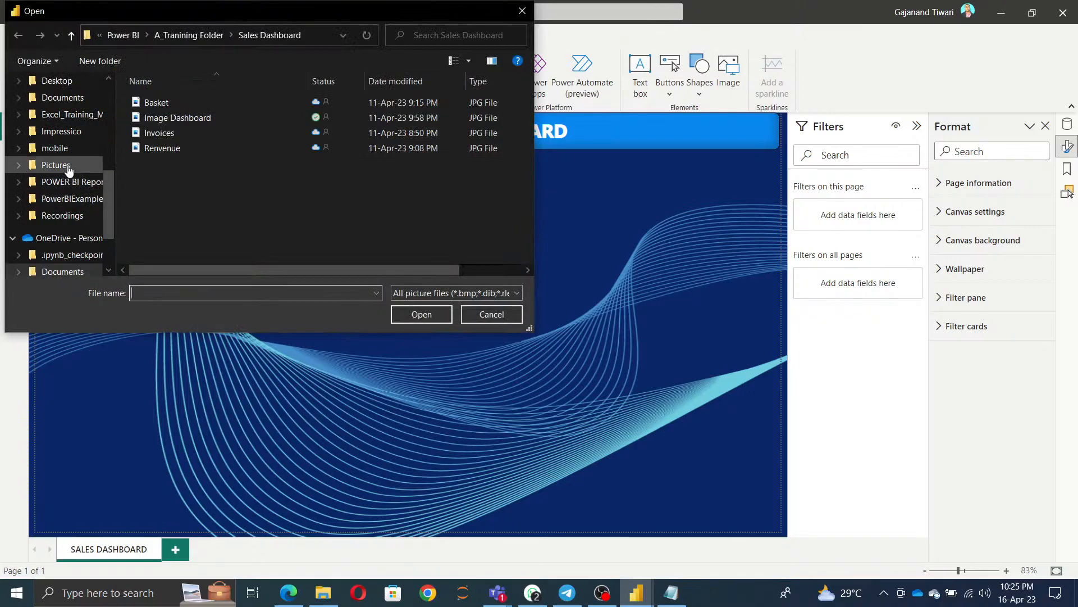
pyautogui.scroll(1, 74, 241)
pyautogui.scroll(-1, 74, 240)
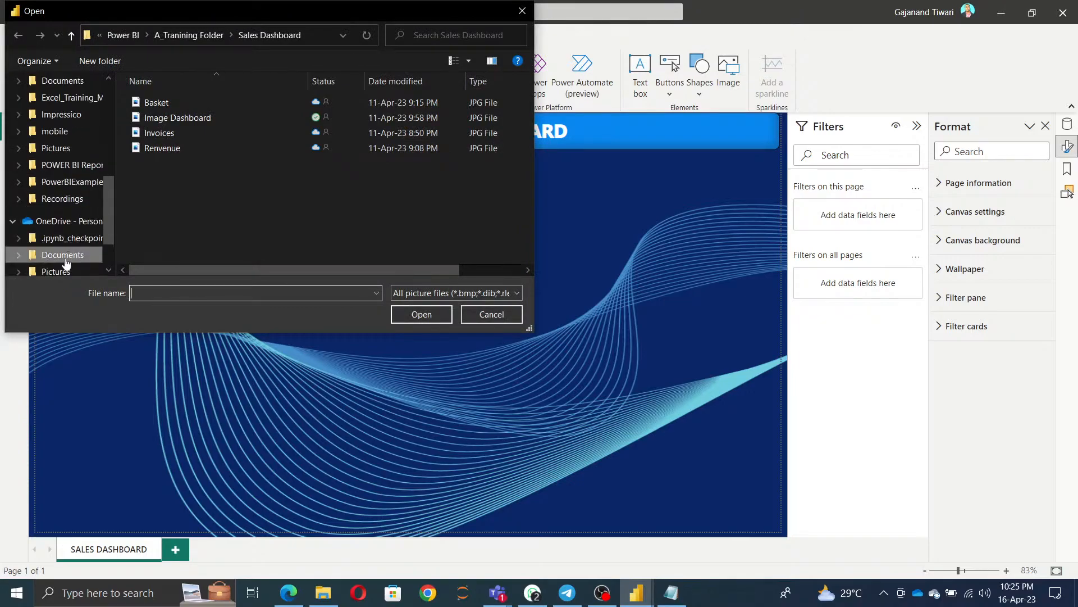
pyautogui.click(65, 255)
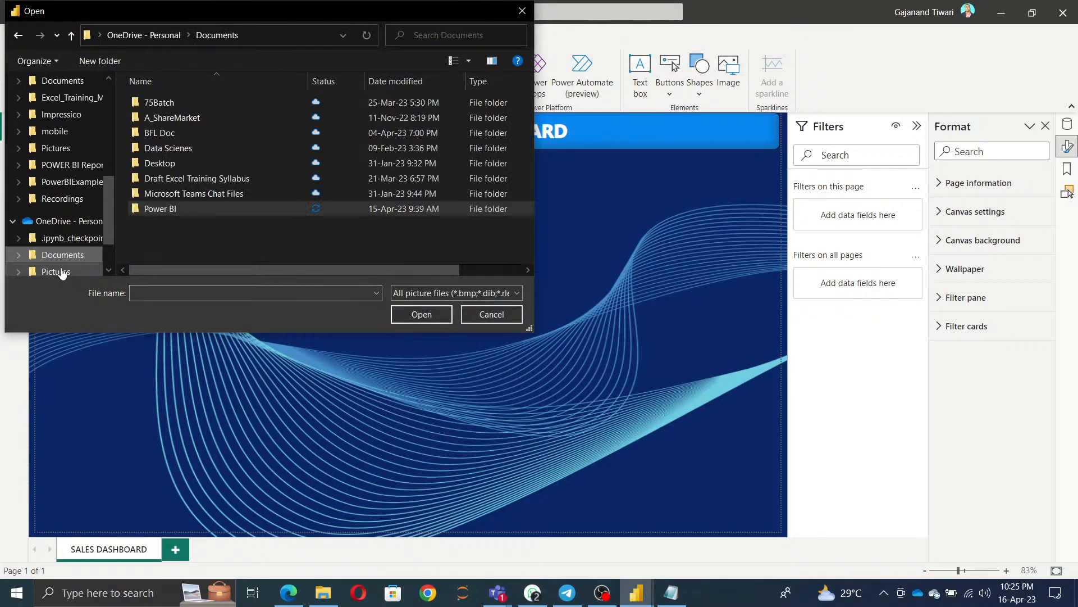
pyautogui.doubleClick(161, 132)
pyautogui.doubleClick(167, 103)
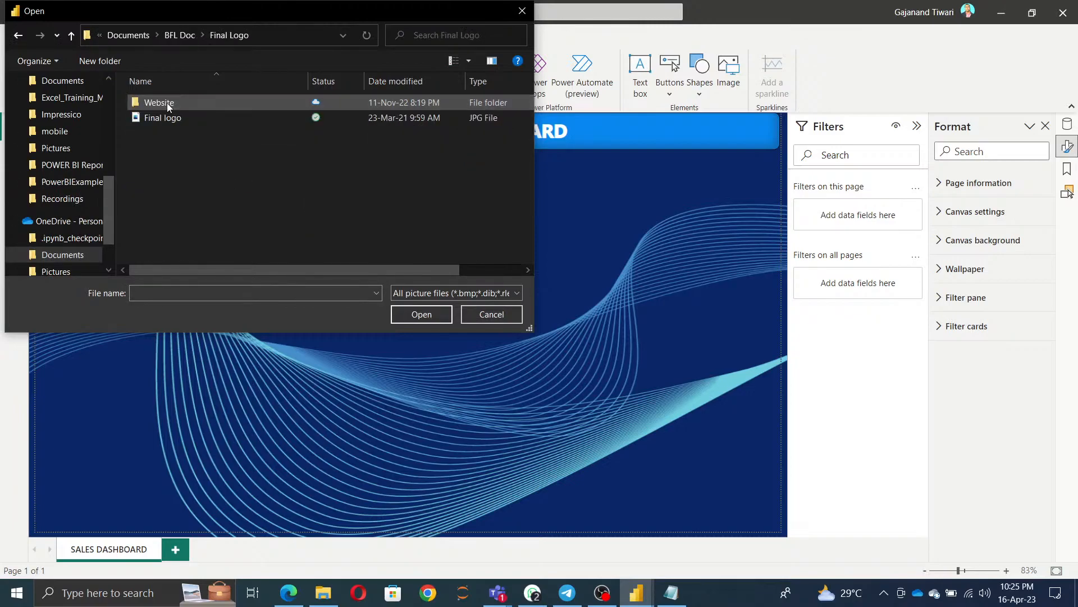
pyautogui.click(170, 119)
pyautogui.click(437, 315)
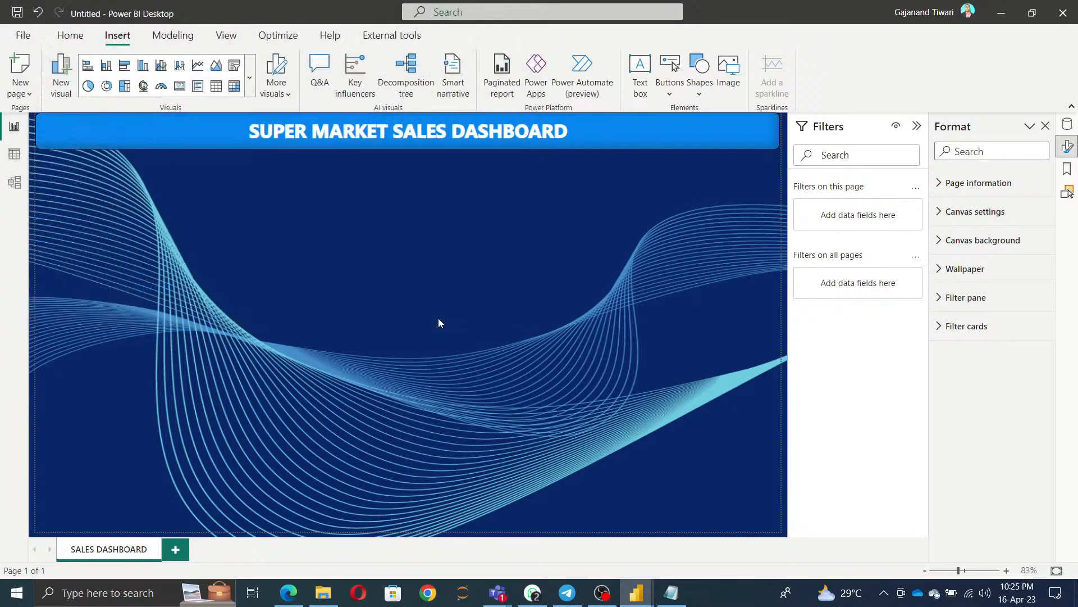
# Shrink the logo to about 79 wide by 63 high, place it at the title banner's left end and bring it forward.
pyautogui.moveTo(777, 256); pyautogui.dragTo(80, 139)
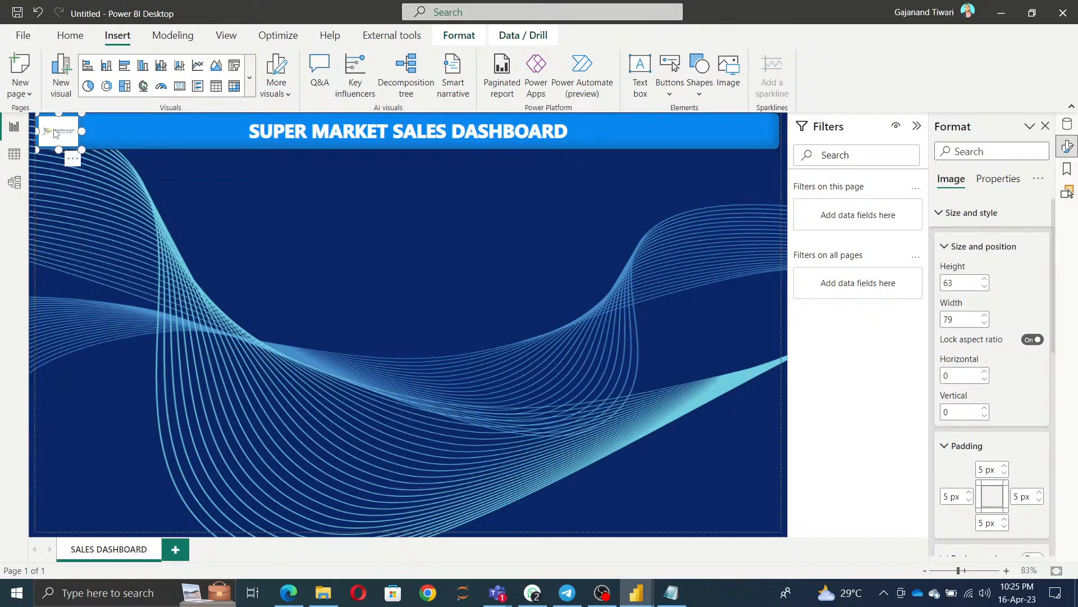
pyautogui.moveTo(58, 150); pyautogui.dragTo(58, 149)
pyautogui.click(462, 34)
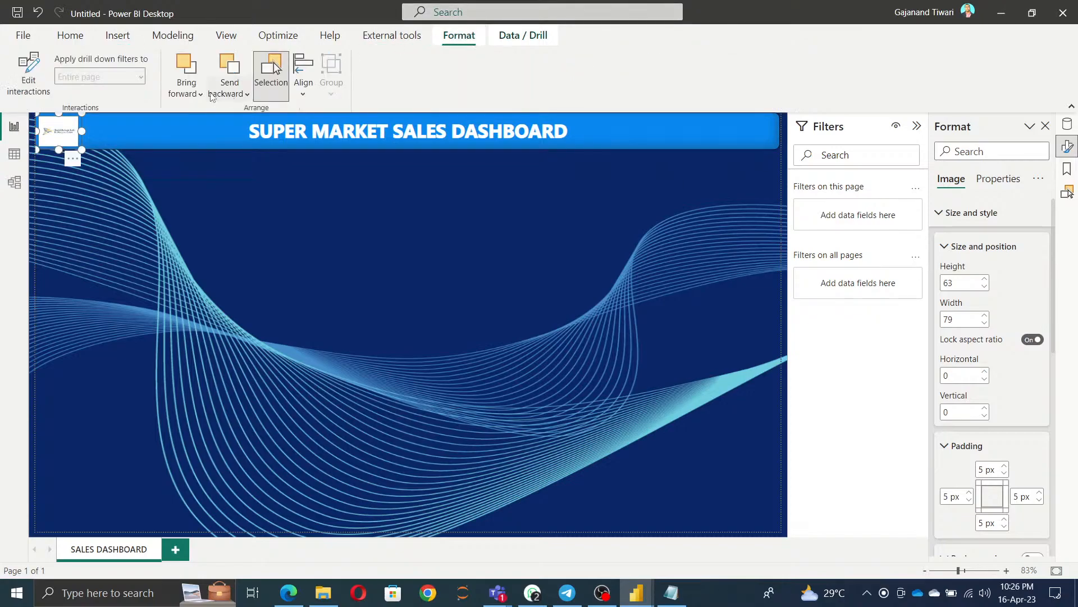
pyautogui.click(187, 90)
pyautogui.click(198, 140)
pyautogui.click(224, 326)
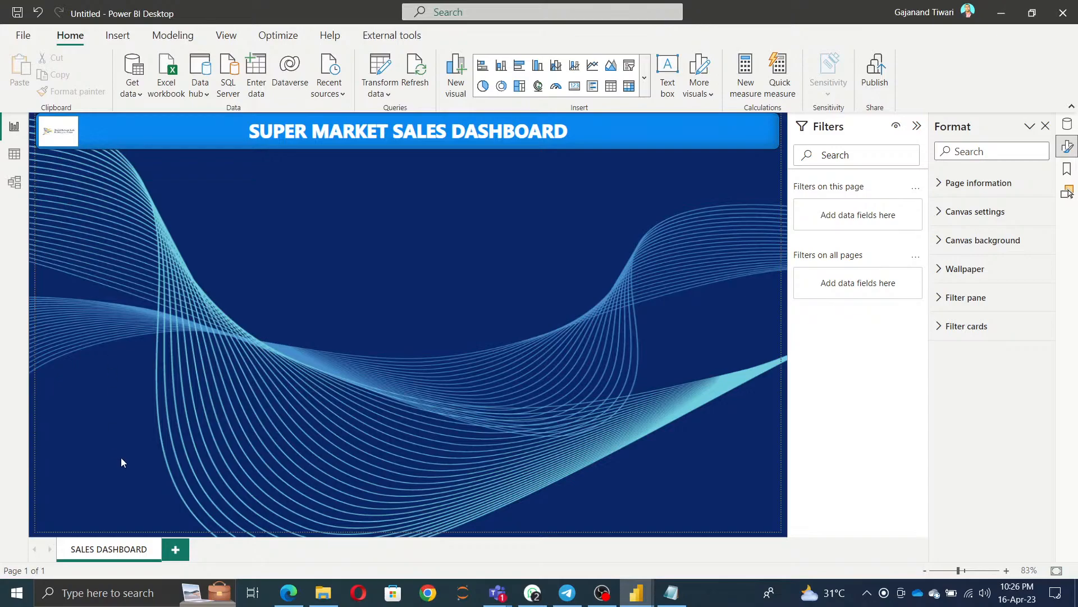
# Add a new report page and copy the text SUPER MARKET from the Requirments notes in Notepad.
pyautogui.click(176, 549)
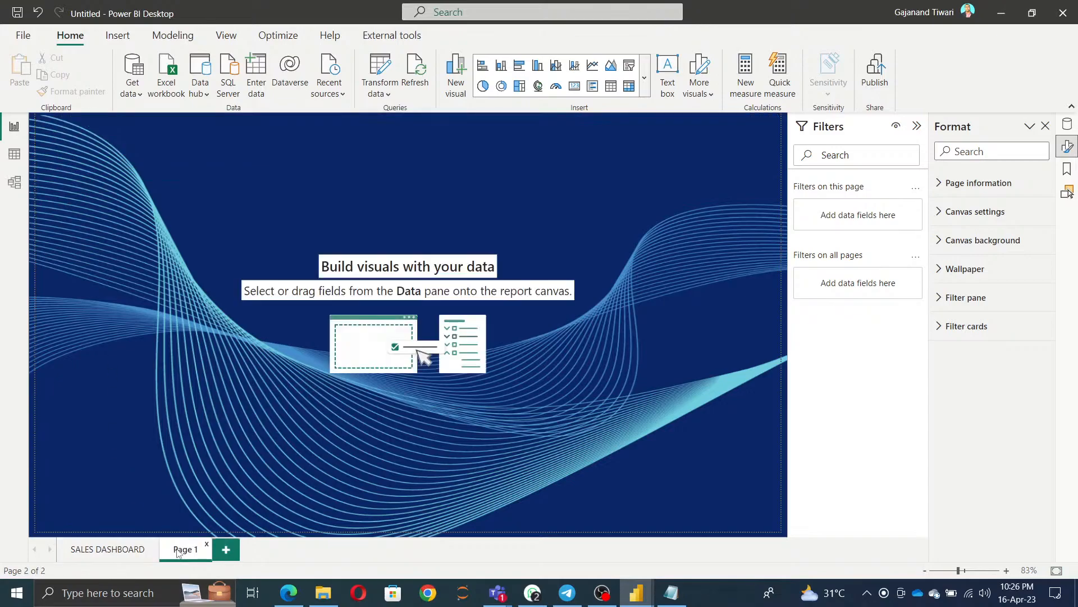
pyautogui.click(676, 598)
pyautogui.moveTo(381, 192); pyautogui.dragTo(490, 193)
pyautogui.hotkey('ctrl', 'c')
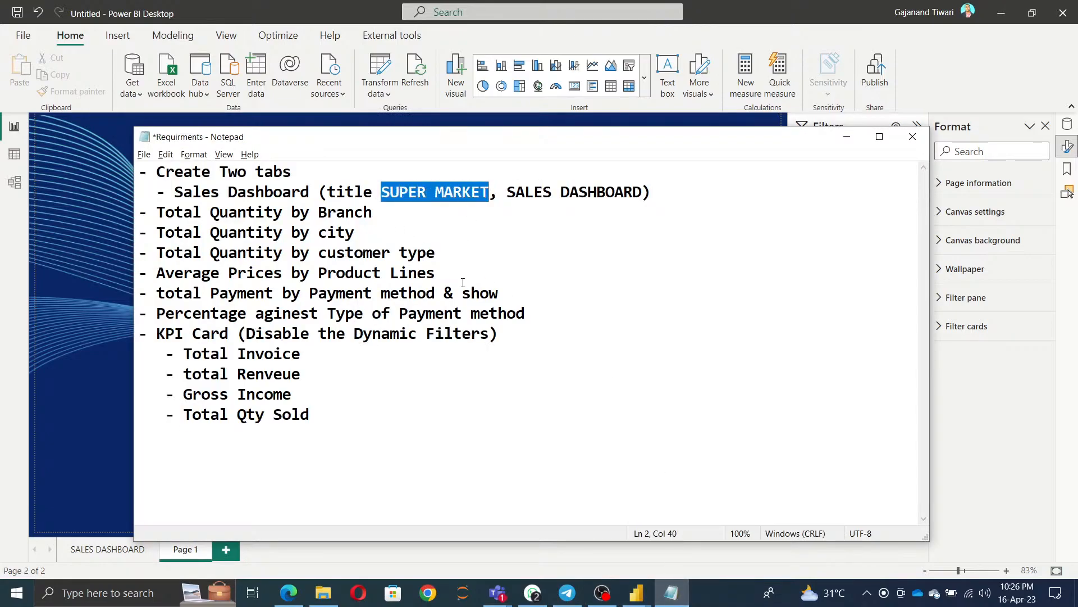
# Rename the new page SUPER MARKET with the copied text and return to the SALES DASHBOARD page.
pyautogui.click(184, 549)
pyautogui.doubleClick(184, 550)
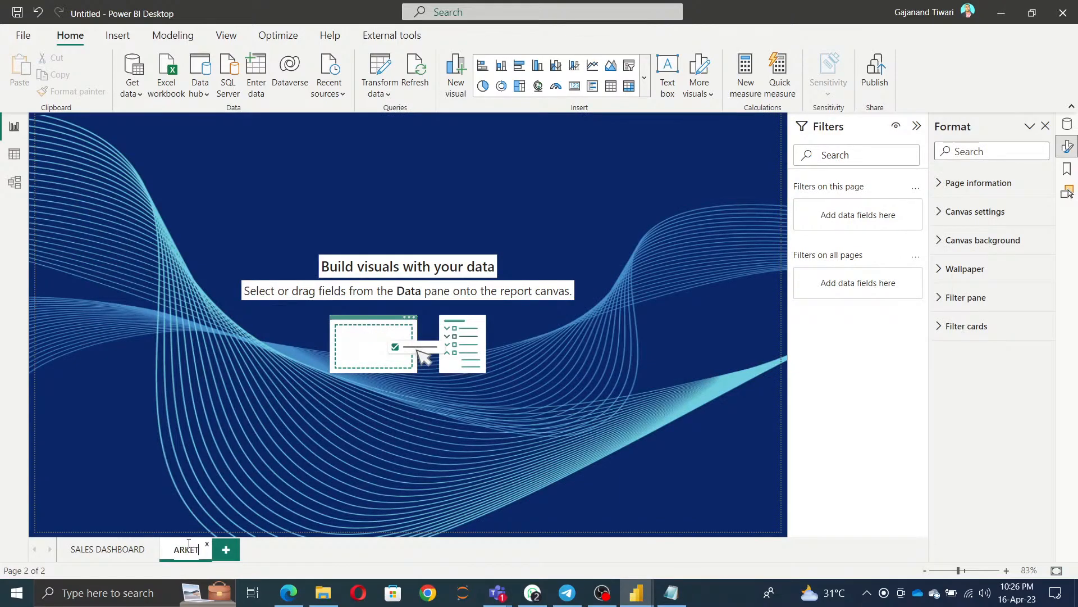
pyautogui.hotkey('ctrl', 'v')
pyautogui.press('Return')
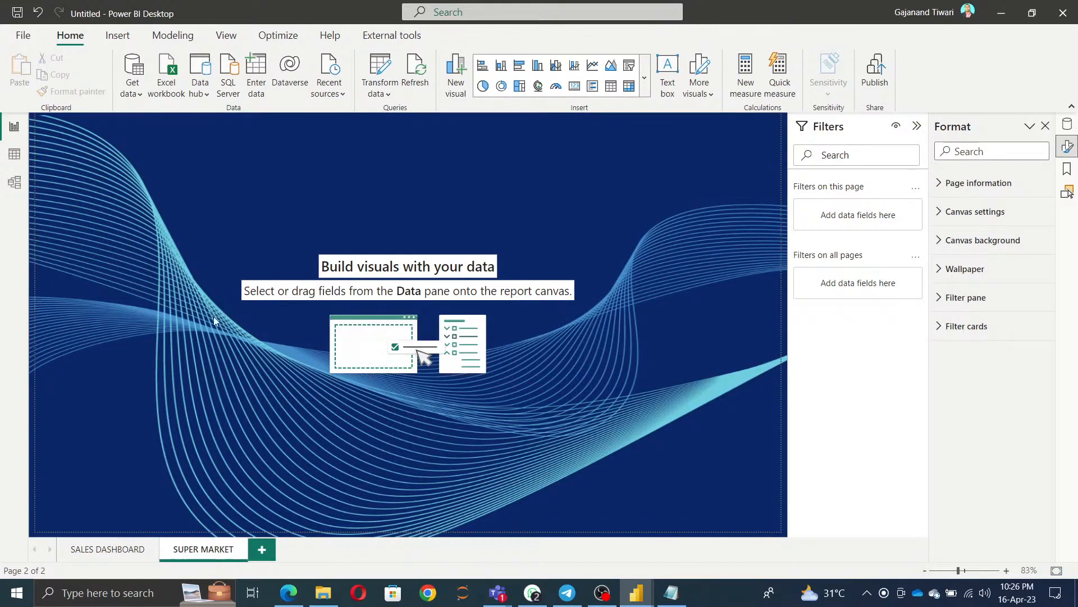
pyautogui.click(124, 551)
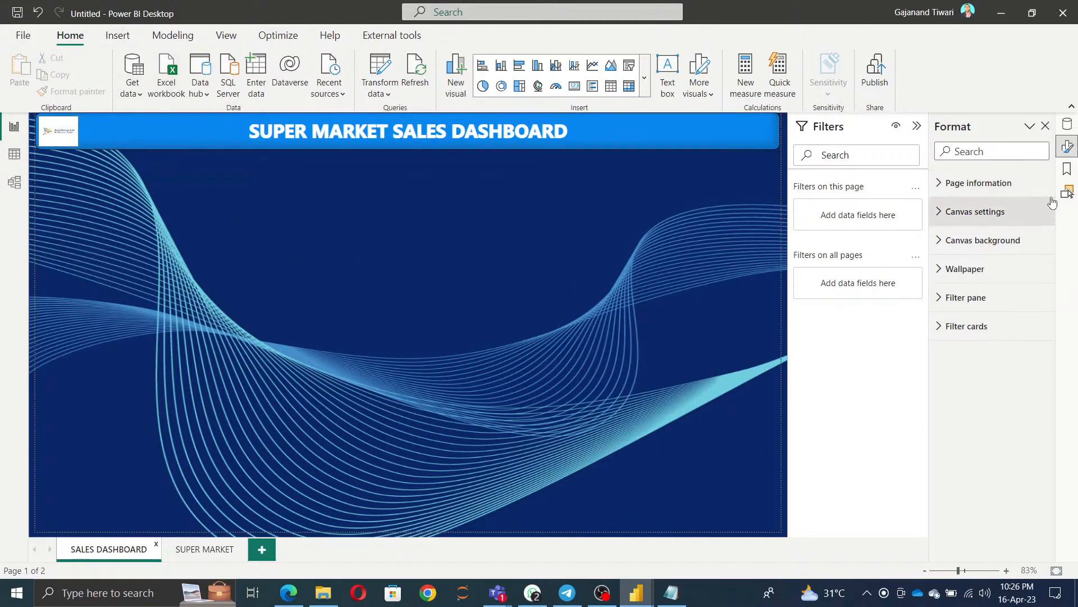
# Add a bookmark that captures the SUPER MARKET page.
pyautogui.click(1067, 169)
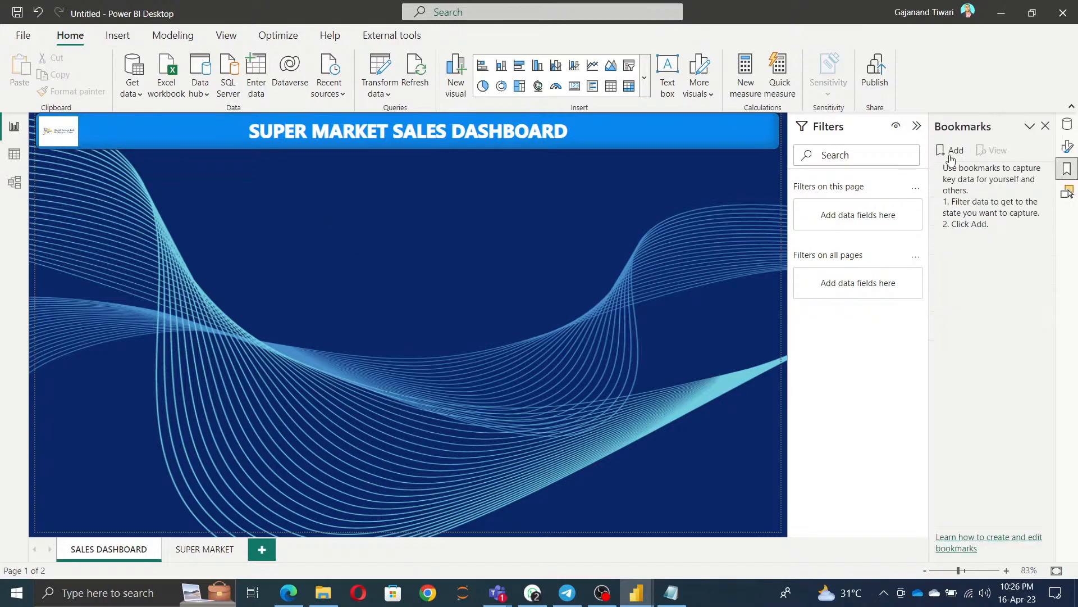
pyautogui.click(204, 550)
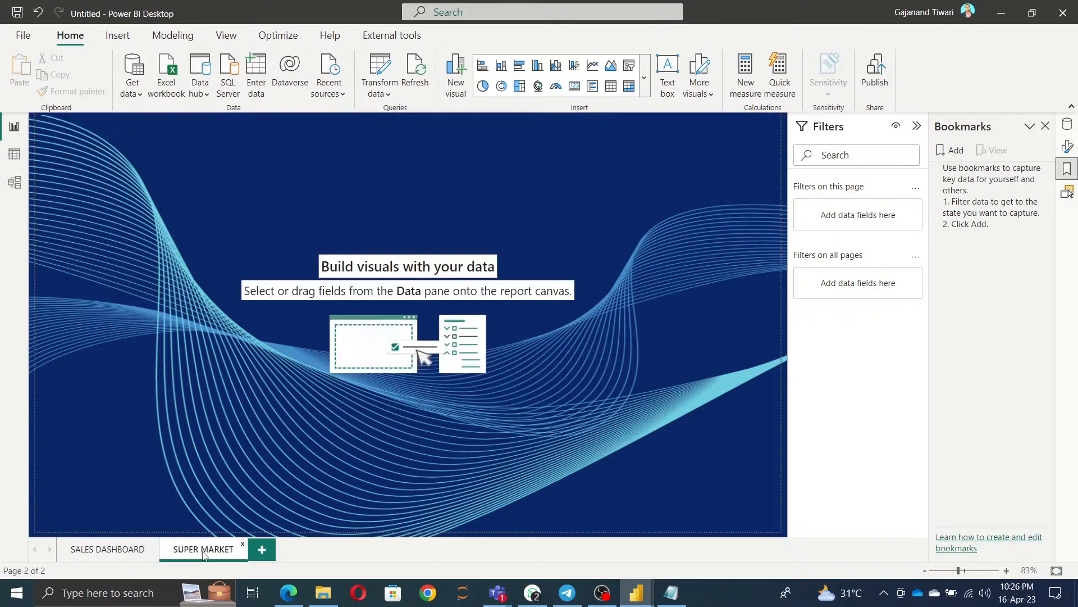
pyautogui.click(953, 151)
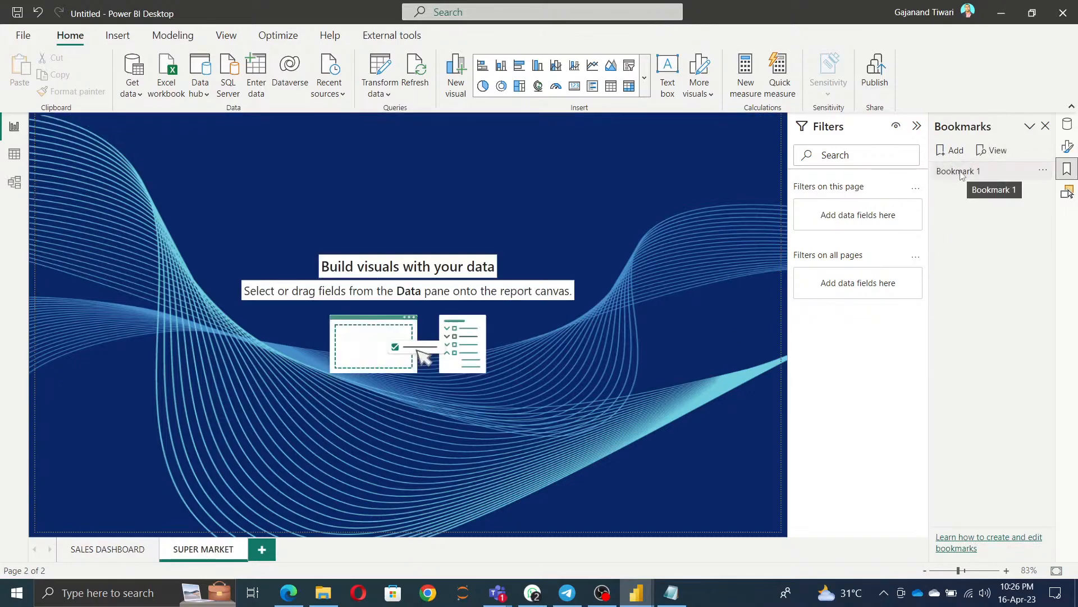
# Add a second bookmark for the current page and name it SUPER MARKET.
pyautogui.doubleClick(961, 173)
pyautogui.click(953, 150)
pyautogui.doubleClick(972, 191)
pyautogui.hotkey('ctrl', 'v')
pyautogui.click(1044, 189)
pyautogui.click(1006, 201)
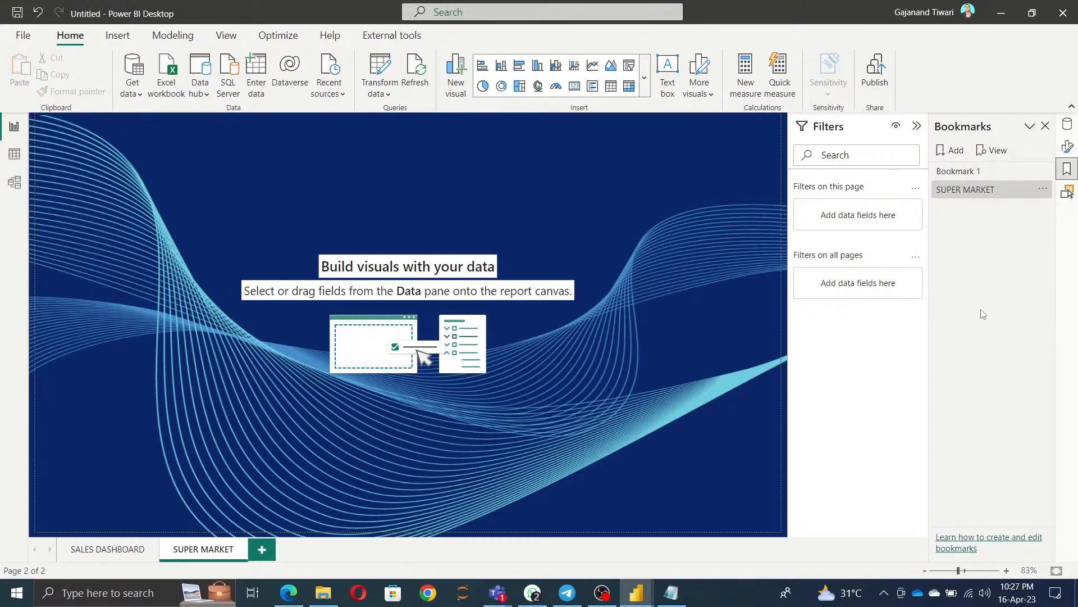
# Rename the first bookmark in the list as Sales Dashboard.
pyautogui.click(107, 549)
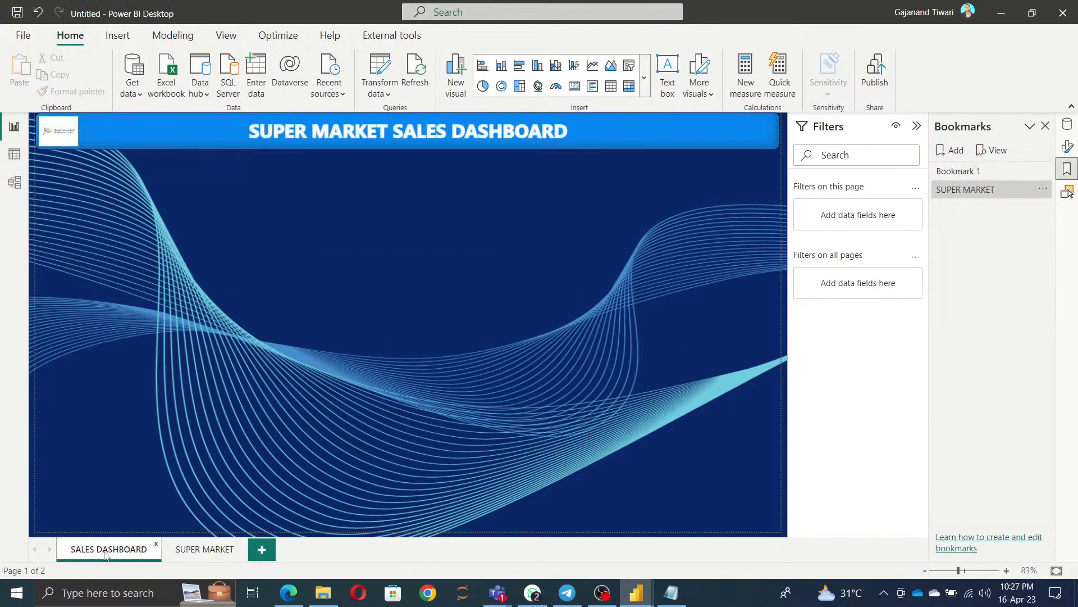
pyautogui.doubleClick(963, 172)
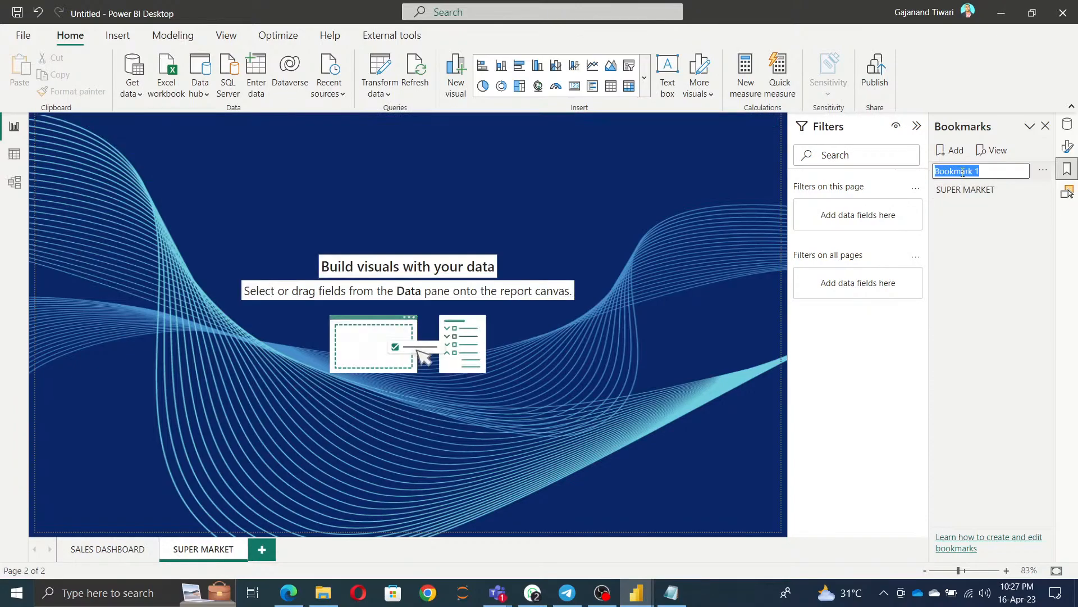
pyautogui.write('Sales Dah')
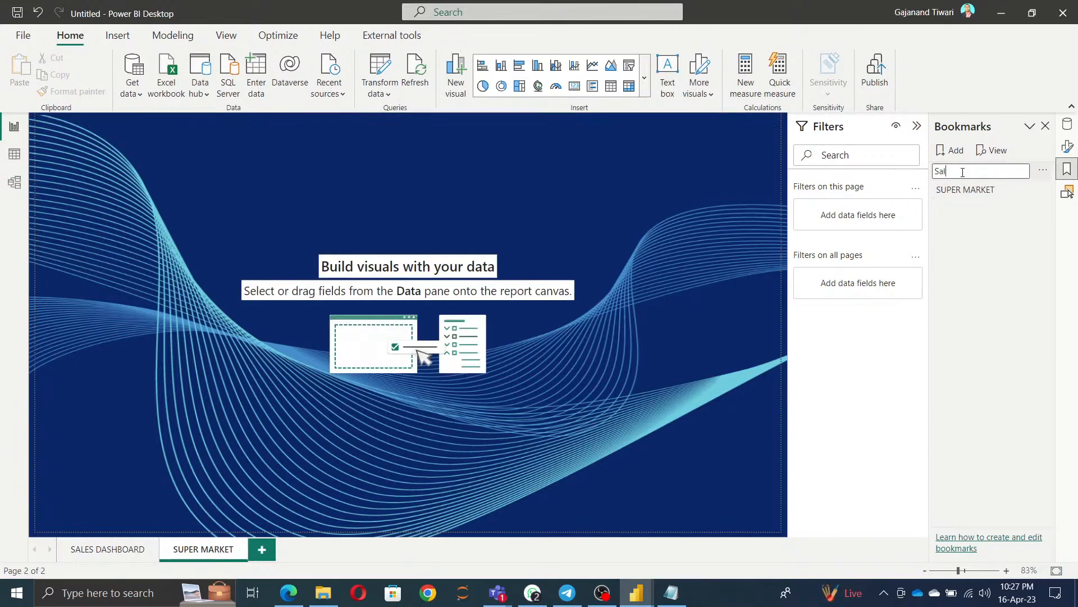
pyautogui.press('BackSpace')
pyautogui.write('shboard')
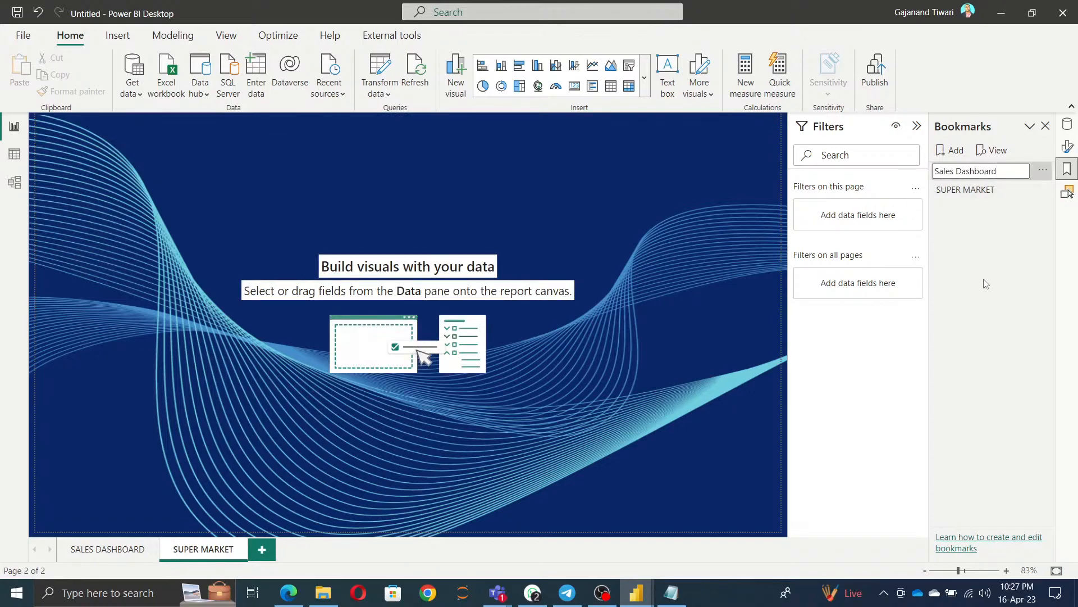
pyautogui.press('Return')
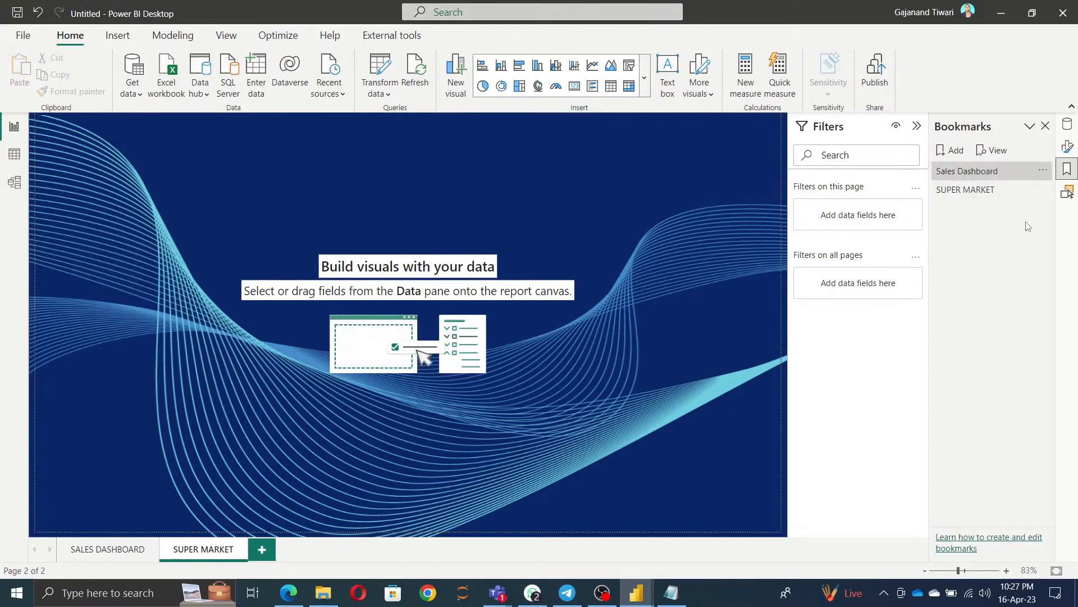
# Test both bookmarks and review the options available for the Sales Dashboard bookmark.
pyautogui.click(986, 192)
pyautogui.click(983, 171)
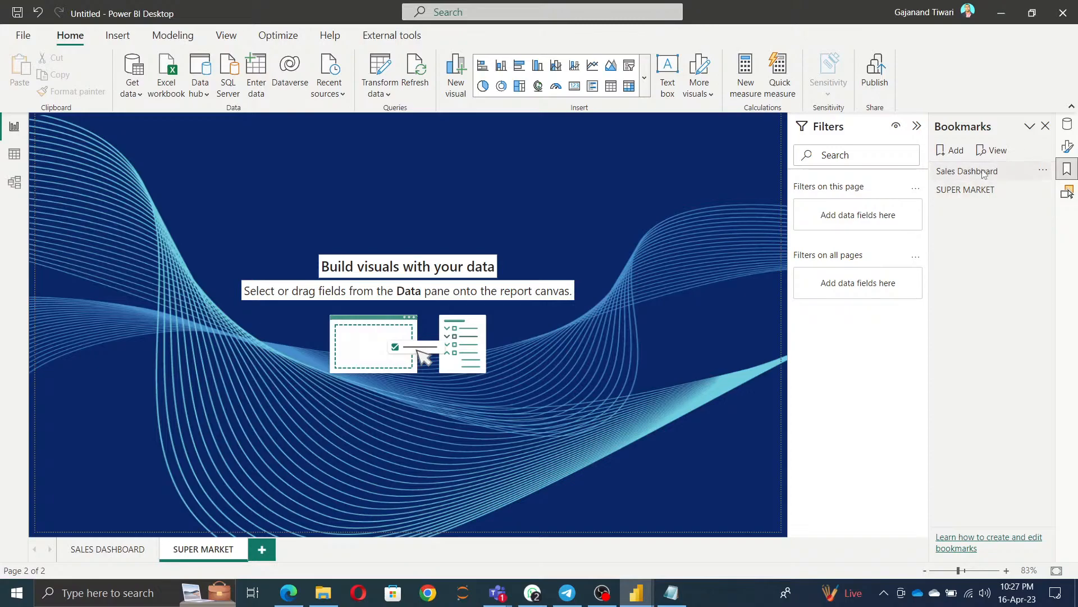
pyautogui.click(979, 194)
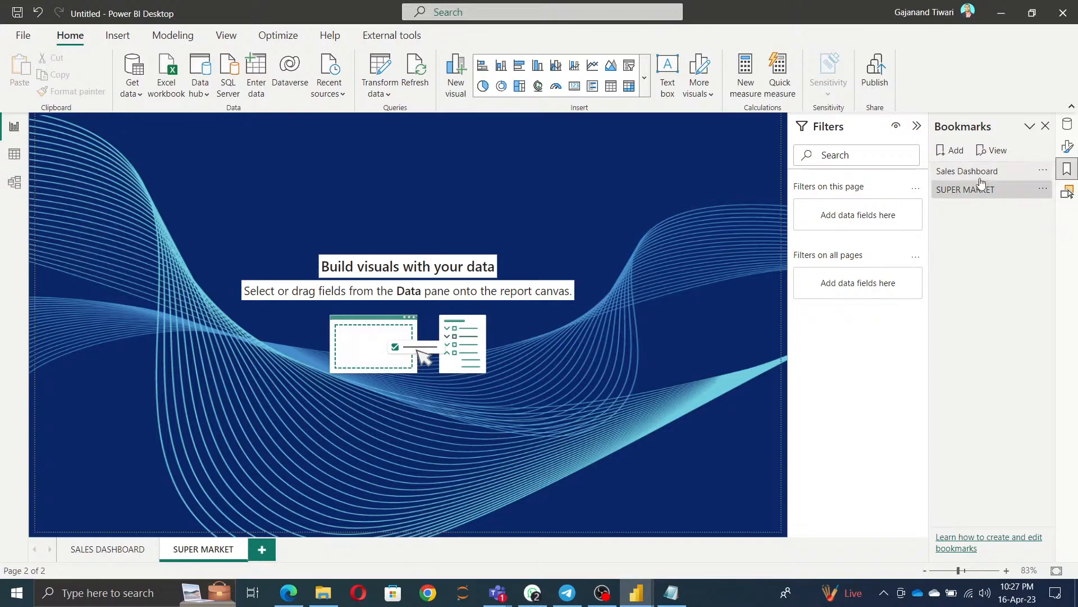
pyautogui.click(1045, 171)
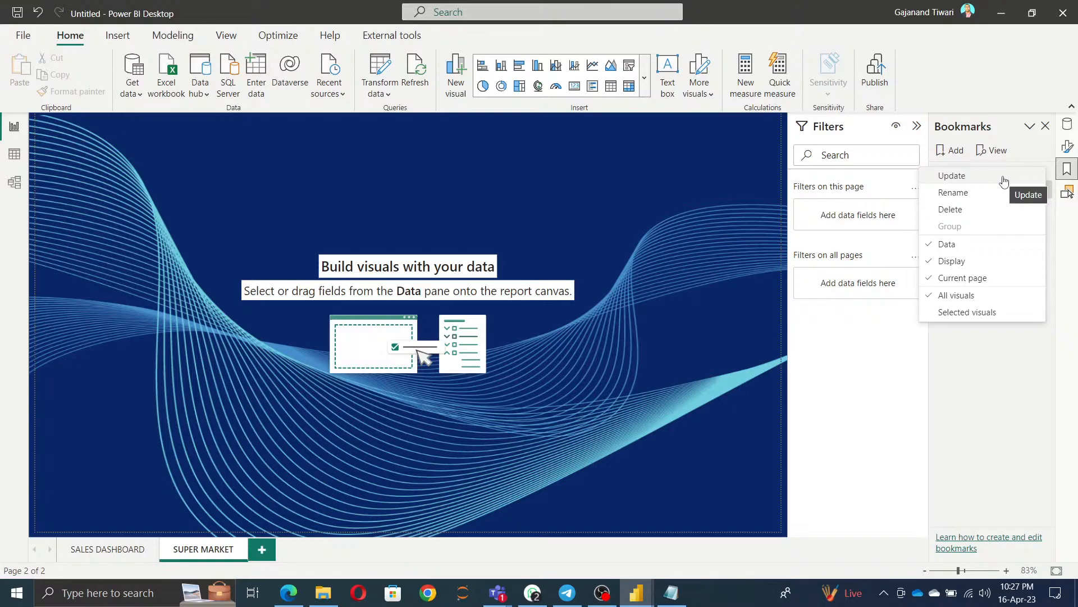
pyautogui.click(1044, 175)
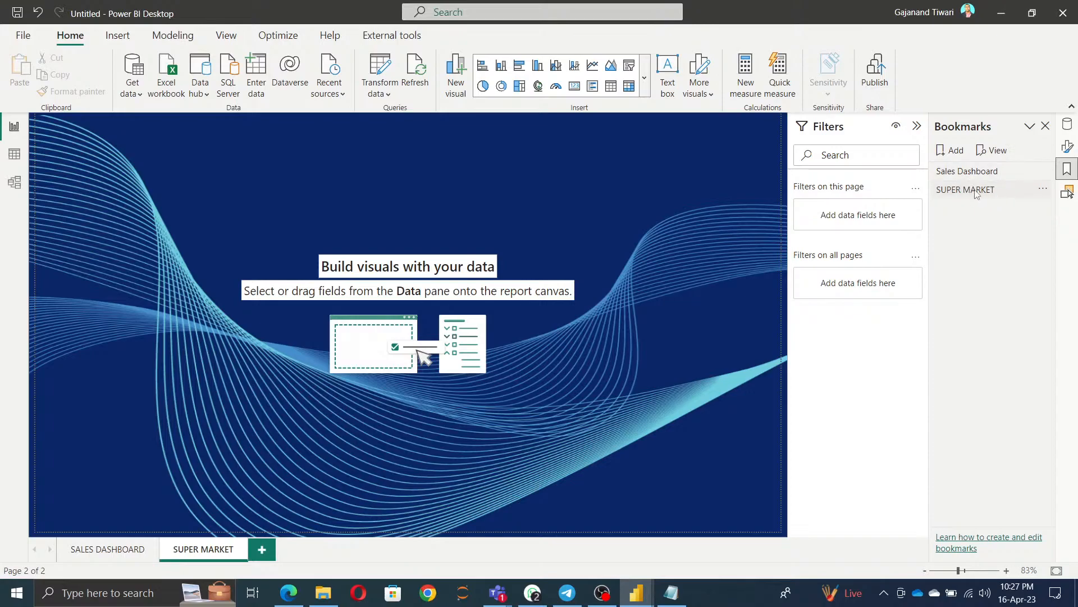
pyautogui.click(970, 172)
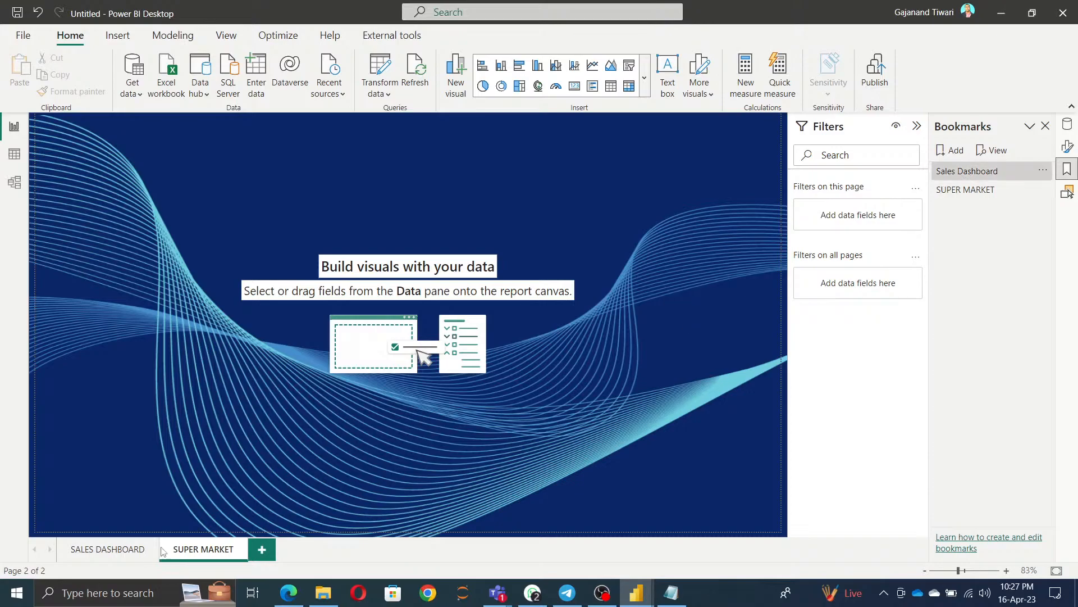
# Update the Sales Dashboard bookmark to capture the SALES DASHBOARD page, and check the bookmarks from the SUPER MARKET page.
pyautogui.click(110, 549)
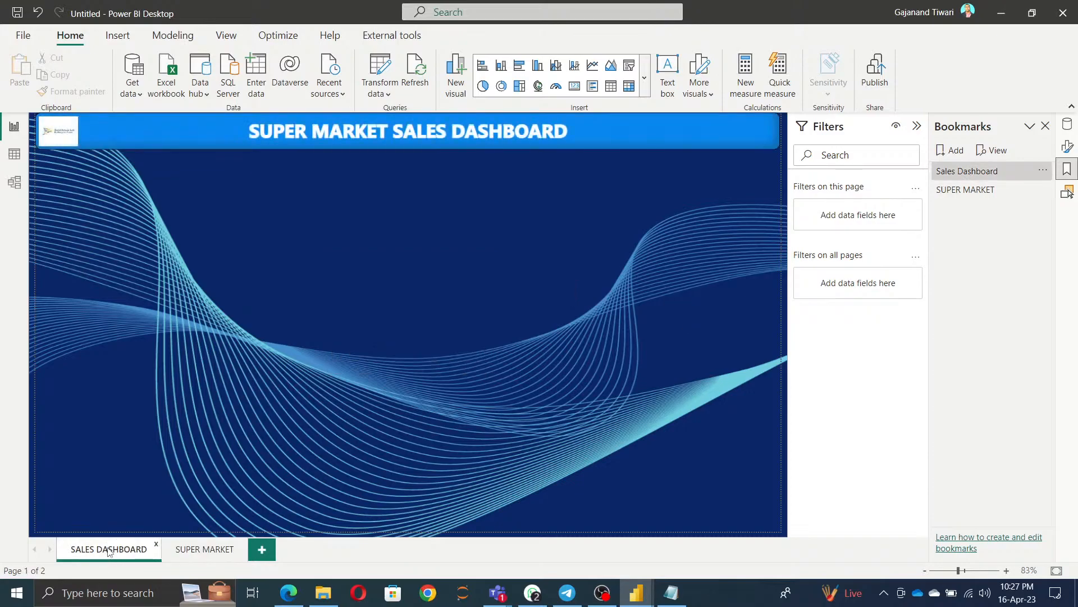
pyautogui.click(1043, 171)
pyautogui.click(974, 179)
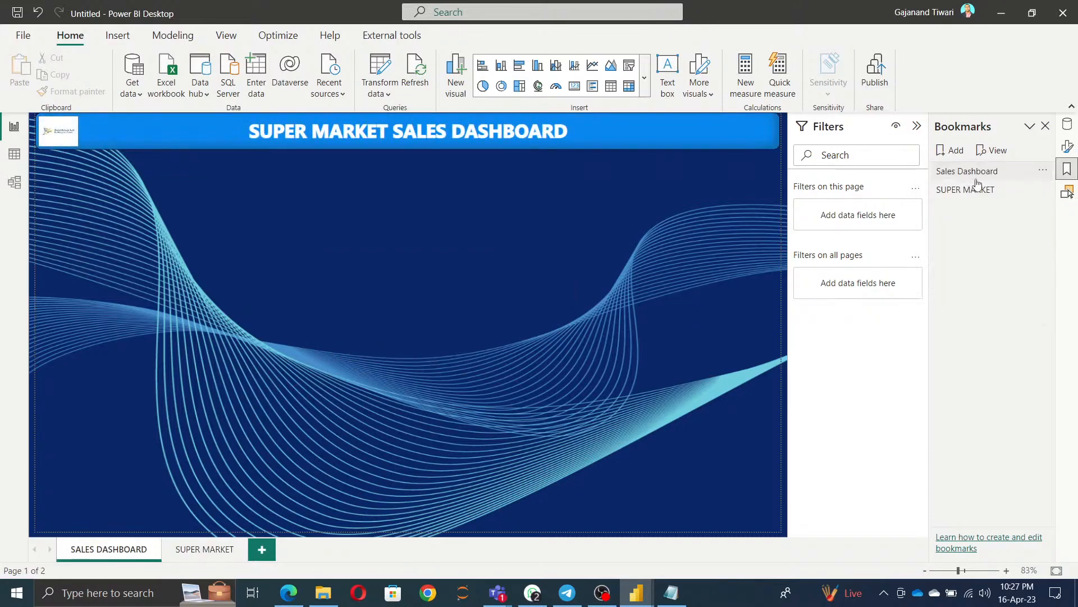
pyautogui.click(203, 551)
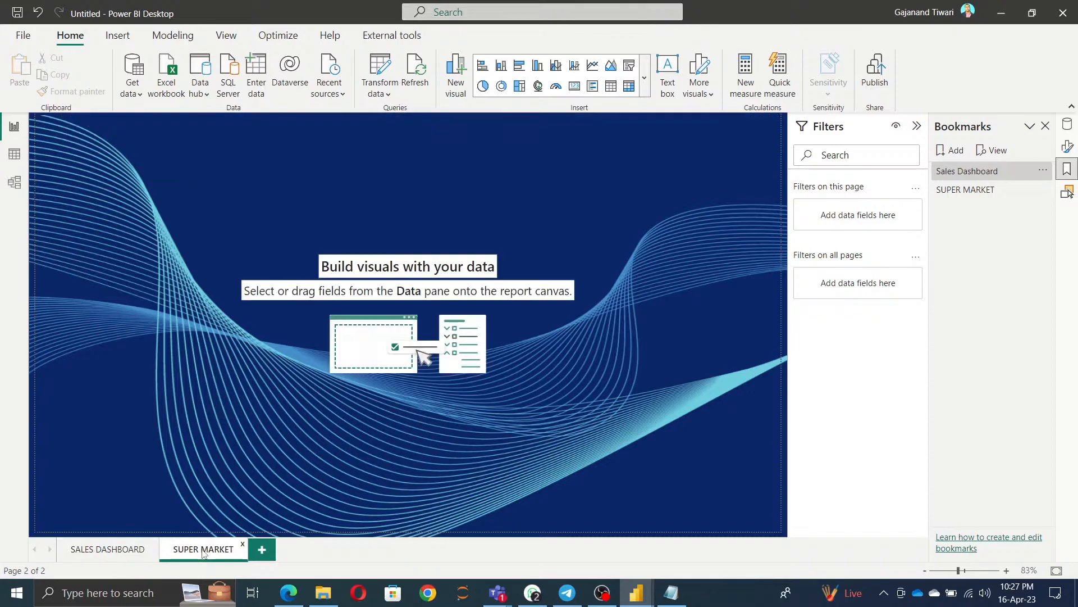
pyautogui.click(1043, 170)
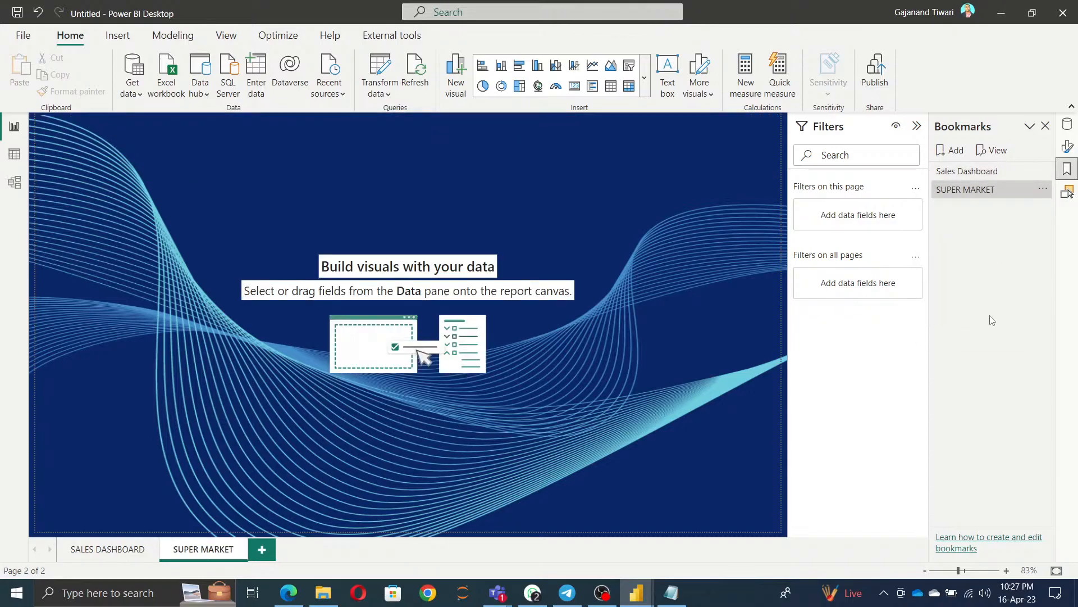
# Copy the title text box from the SALES DASHBOARD page to the SUPER MARKET page.
pyautogui.click(107, 549)
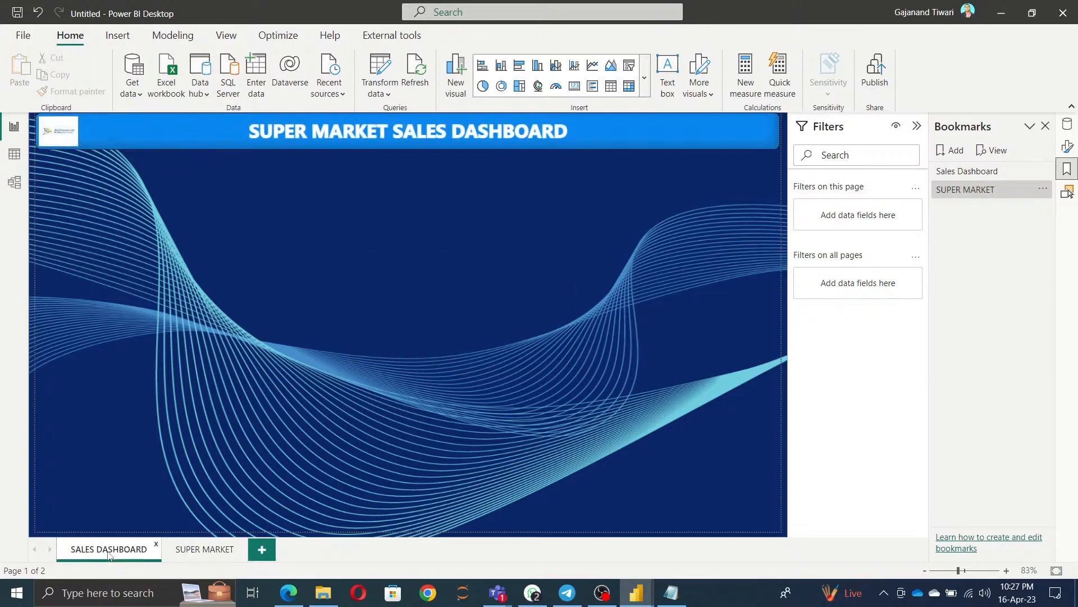
pyautogui.click(538, 146)
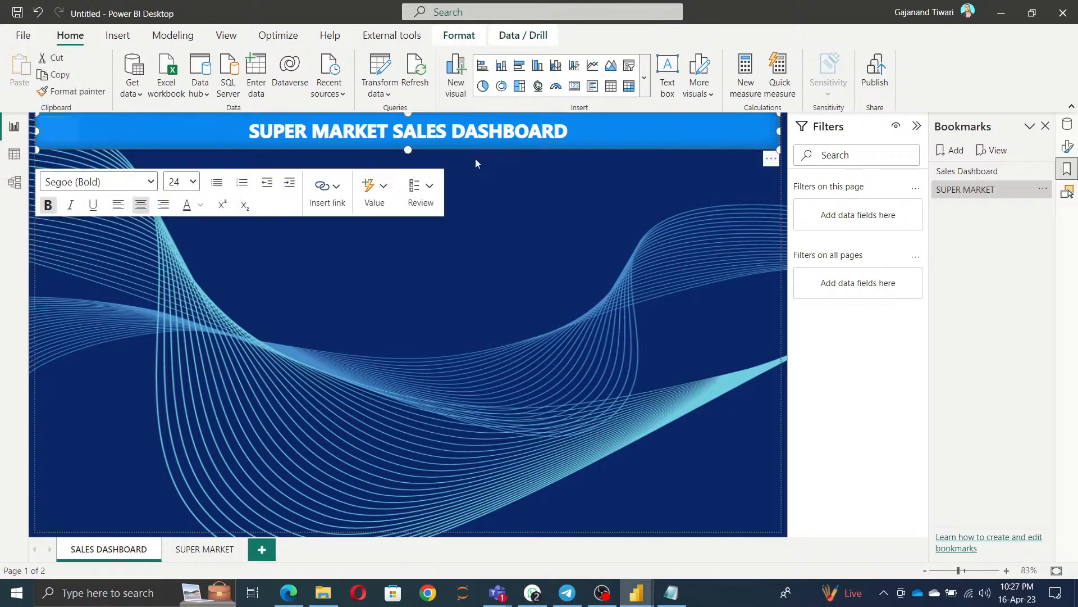
pyautogui.hotkey('ctrl', 'c')
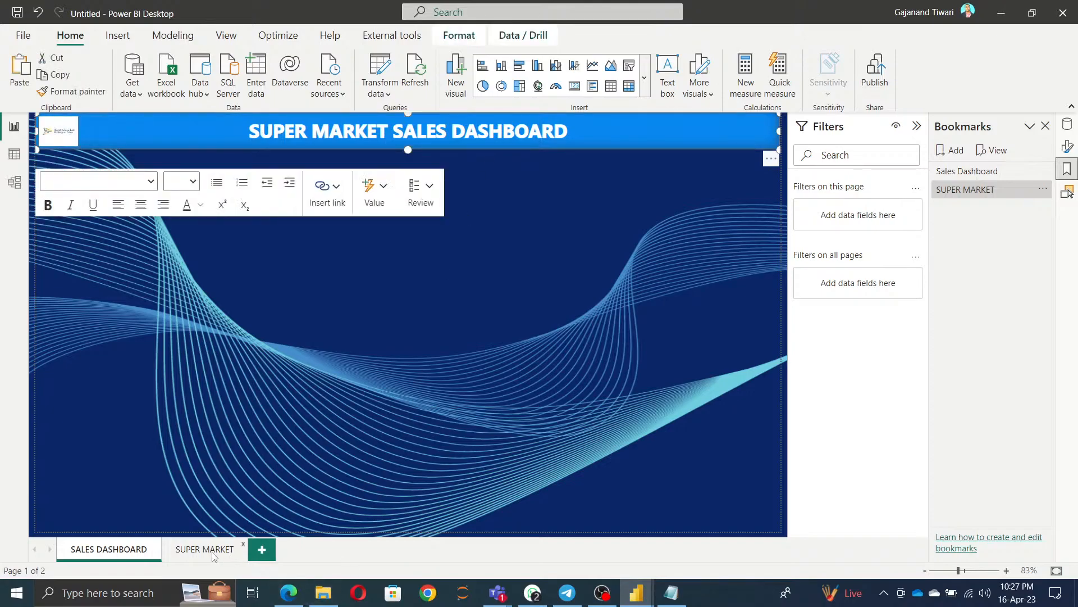
pyautogui.click(213, 549)
pyautogui.hotkey('ctrl', 'v')
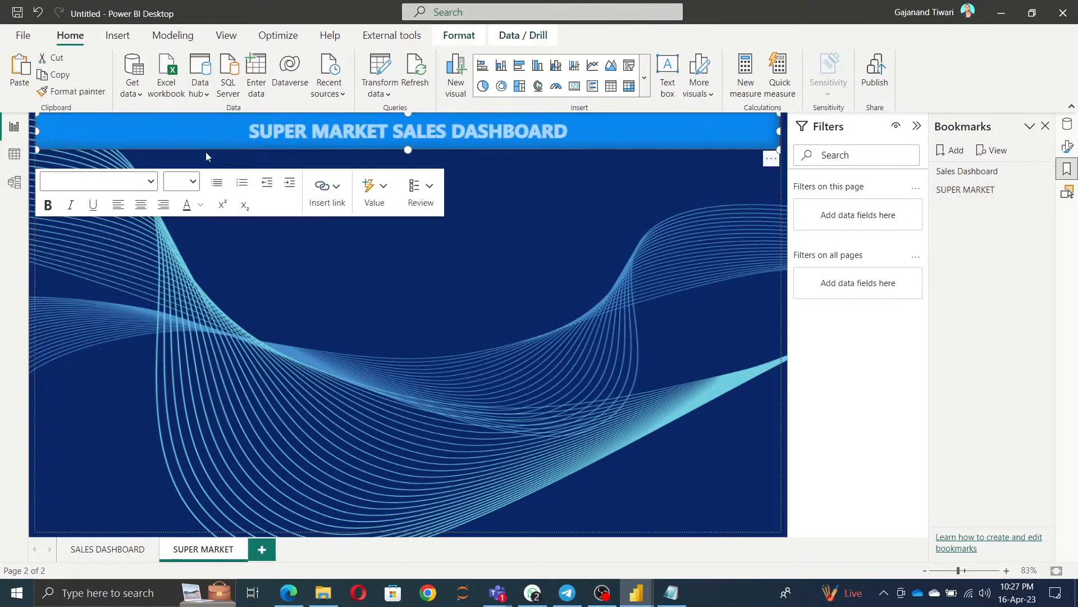
pyautogui.click(564, 296)
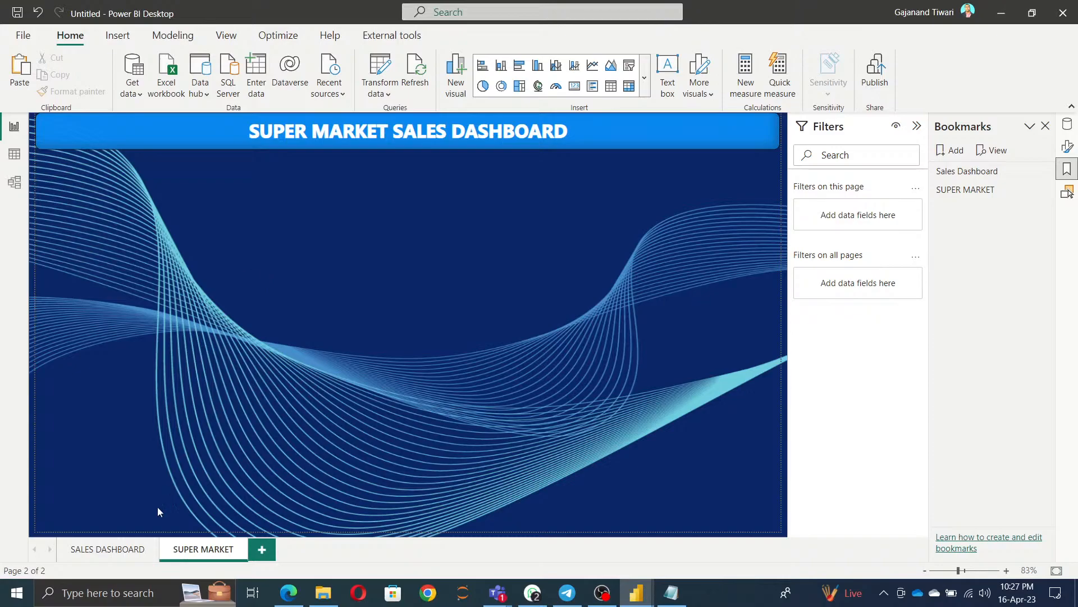
# Insert a blank button on the SALES DASHBOARD page and place it below the title banner.
pyautogui.click(127, 550)
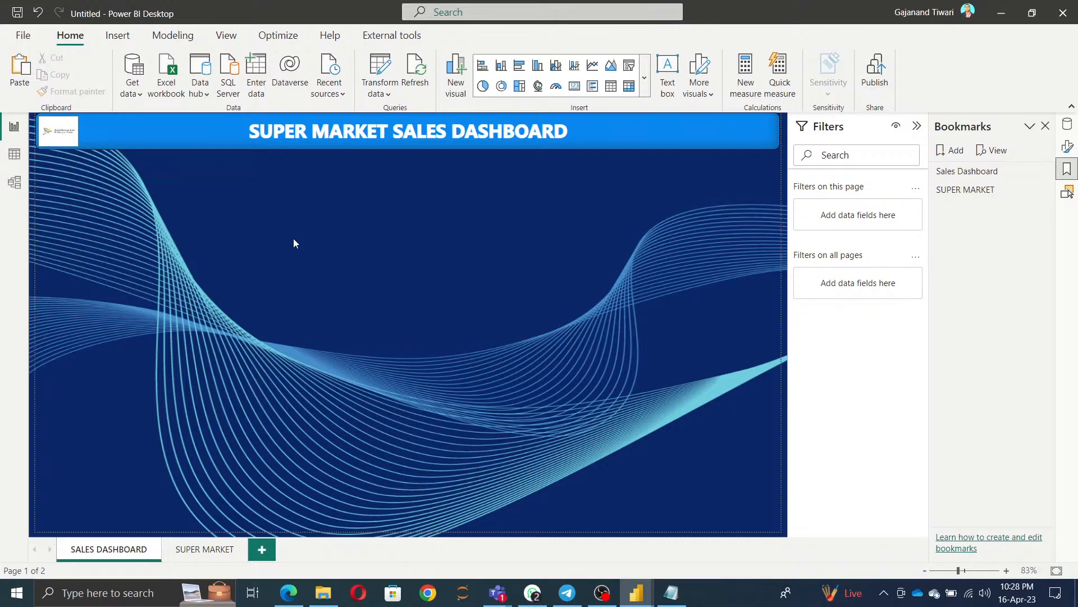
pyautogui.click(120, 40)
pyautogui.click(670, 96)
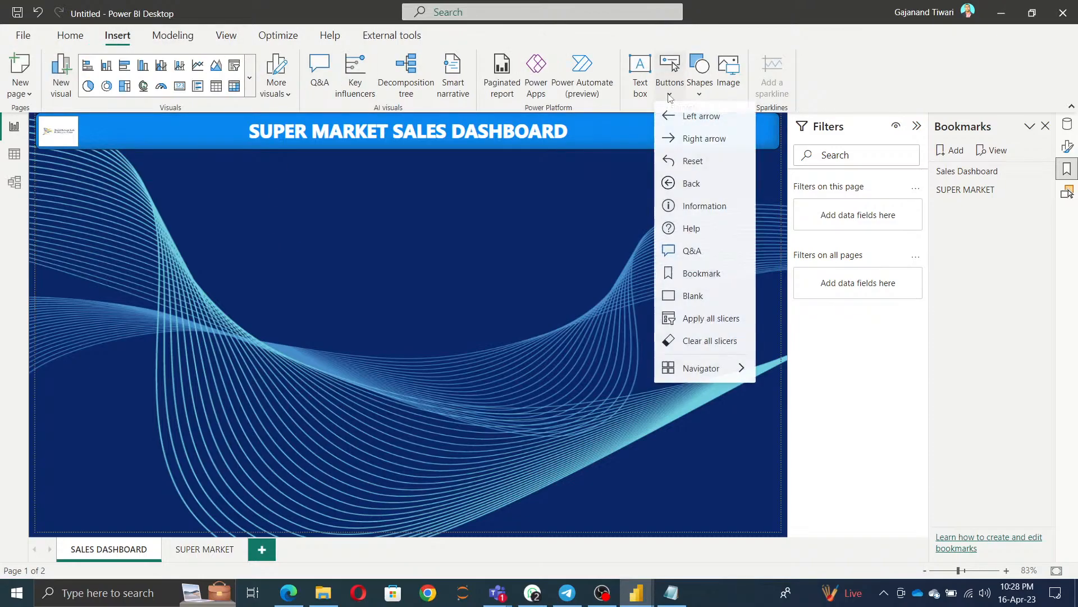
pyautogui.click(684, 298)
pyautogui.moveTo(73, 127); pyautogui.dragTo(399, 228)
# Paste a second button onto the SALES DASHBOARD page and resize the larger button to about 252 wide by 65 high.
pyautogui.hotkey('ctrl', 'v')
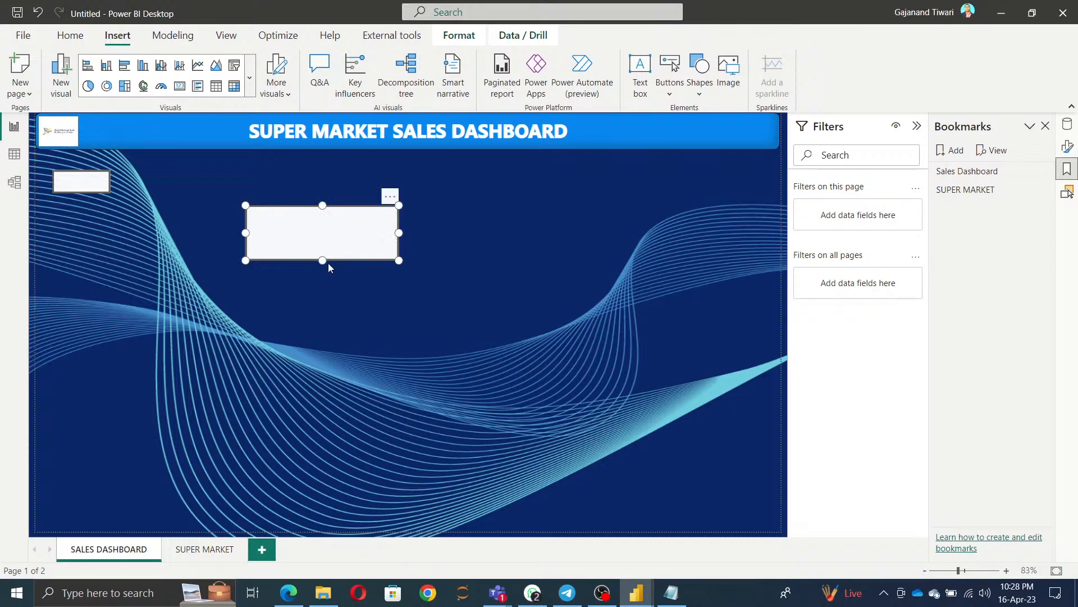
pyautogui.moveTo(324, 260); pyautogui.dragTo(321, 245)
pyautogui.moveTo(398, 226); pyautogui.dragTo(392, 226)
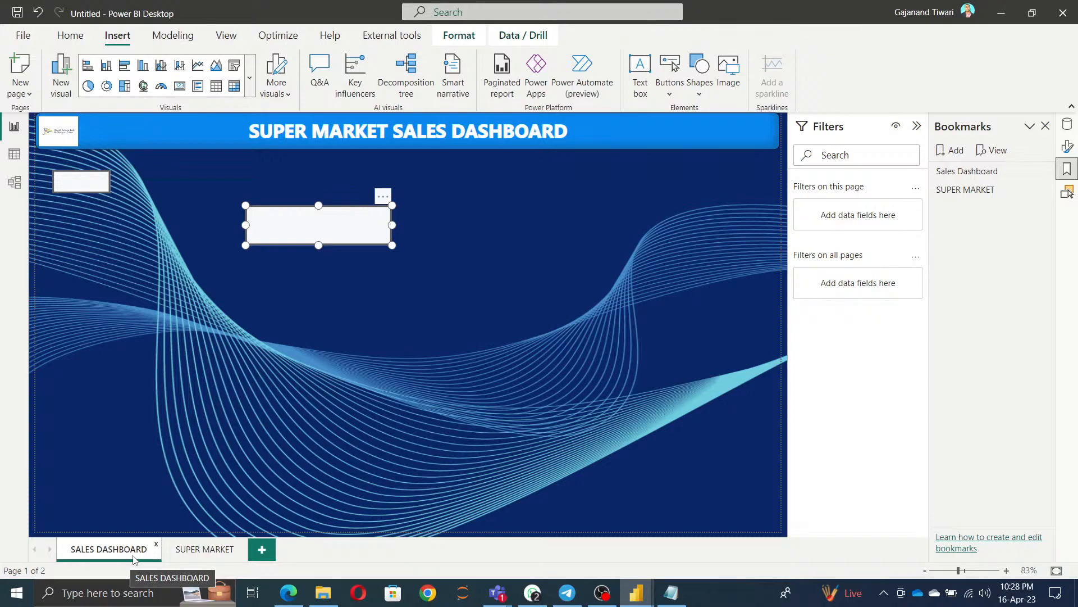
pyautogui.moveTo(319, 245); pyautogui.dragTo(318, 242)
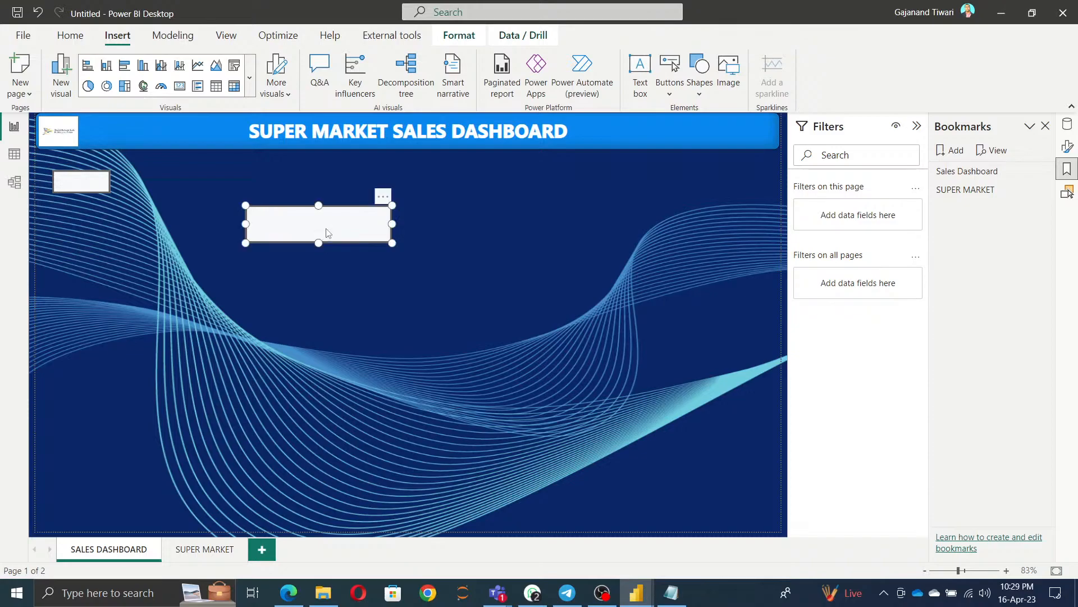
# Examine the larger button's layer order and its size, padding, background, border and shadow format settings.
pyautogui.click(1069, 149)
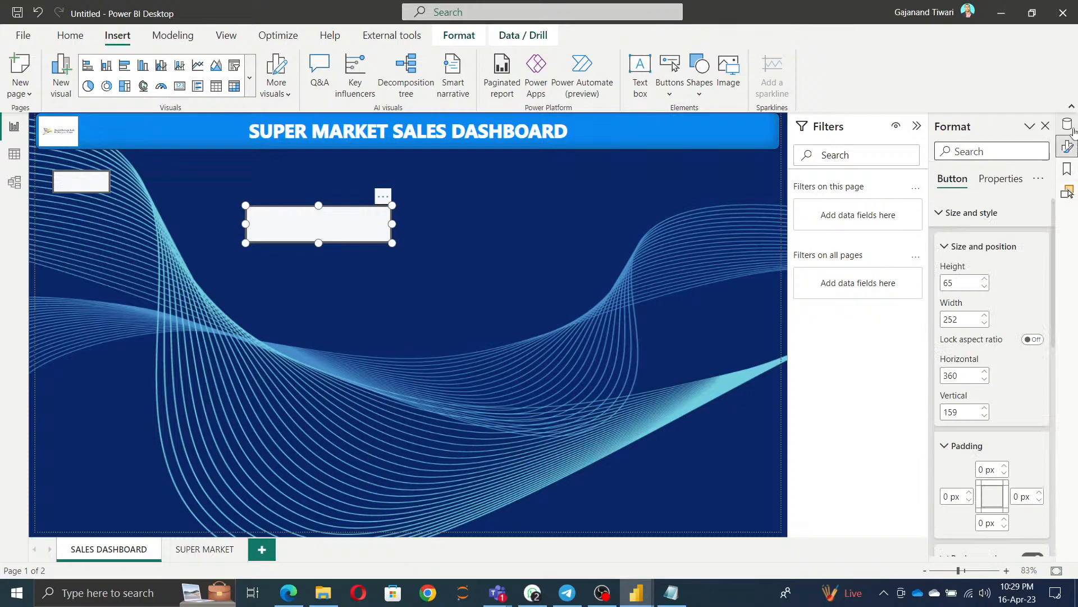
pyautogui.click(1068, 124)
pyautogui.click(1069, 149)
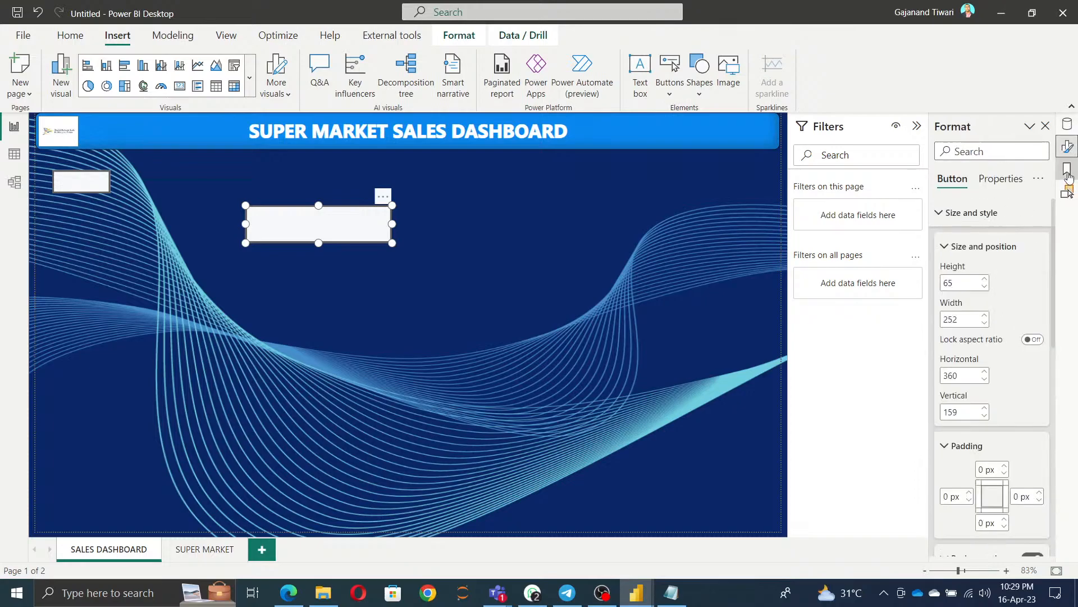
pyautogui.click(1067, 169)
pyautogui.click(1069, 194)
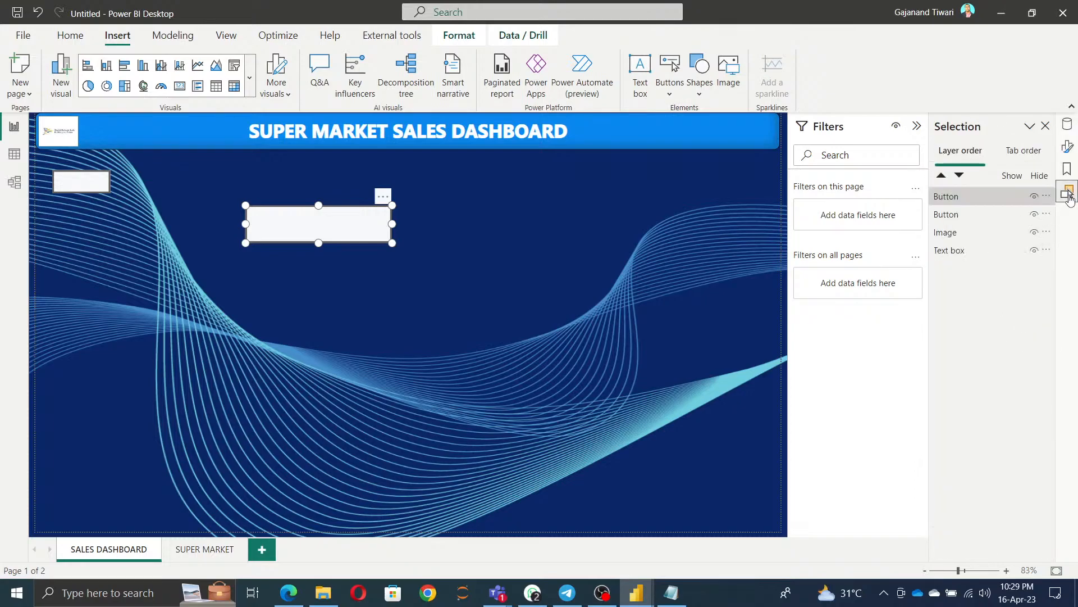
pyautogui.click(1069, 148)
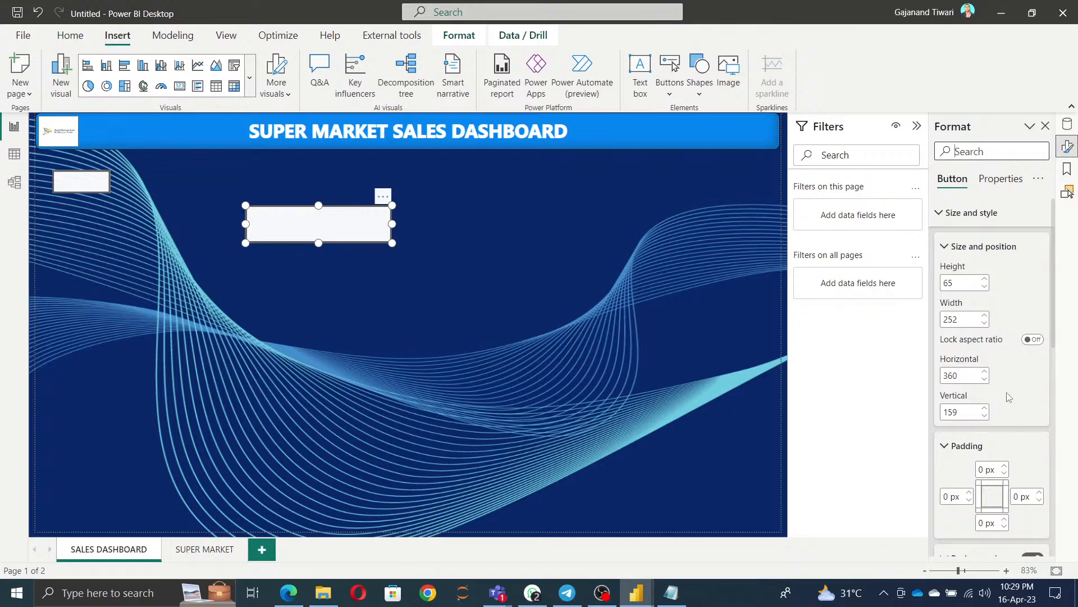
pyautogui.scroll(-10, 1008, 397)
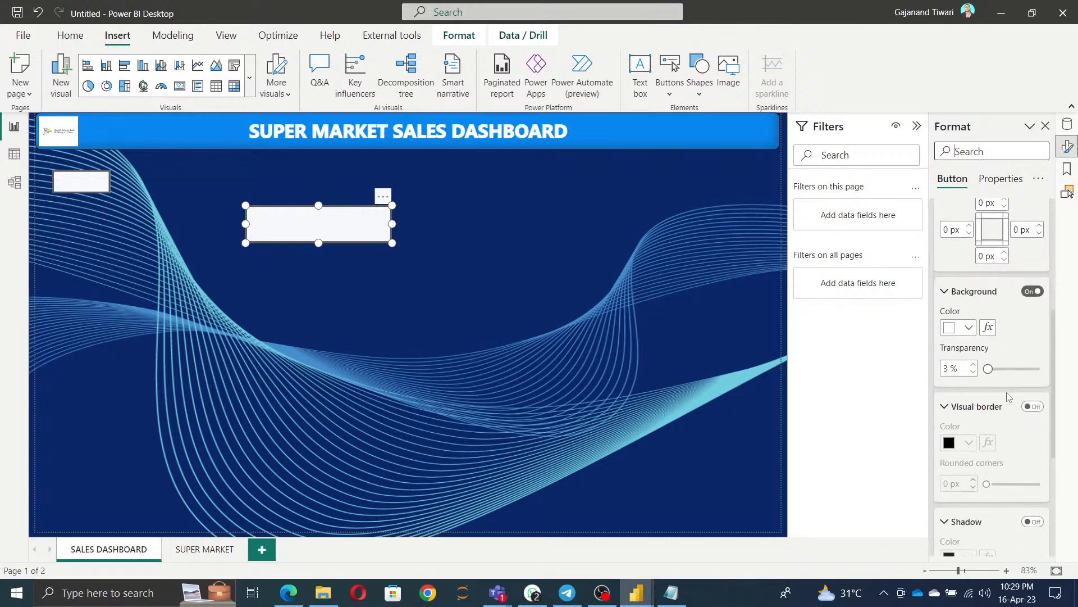
pyautogui.scroll(-2, 1007, 397)
pyautogui.scroll(10, 1007, 397)
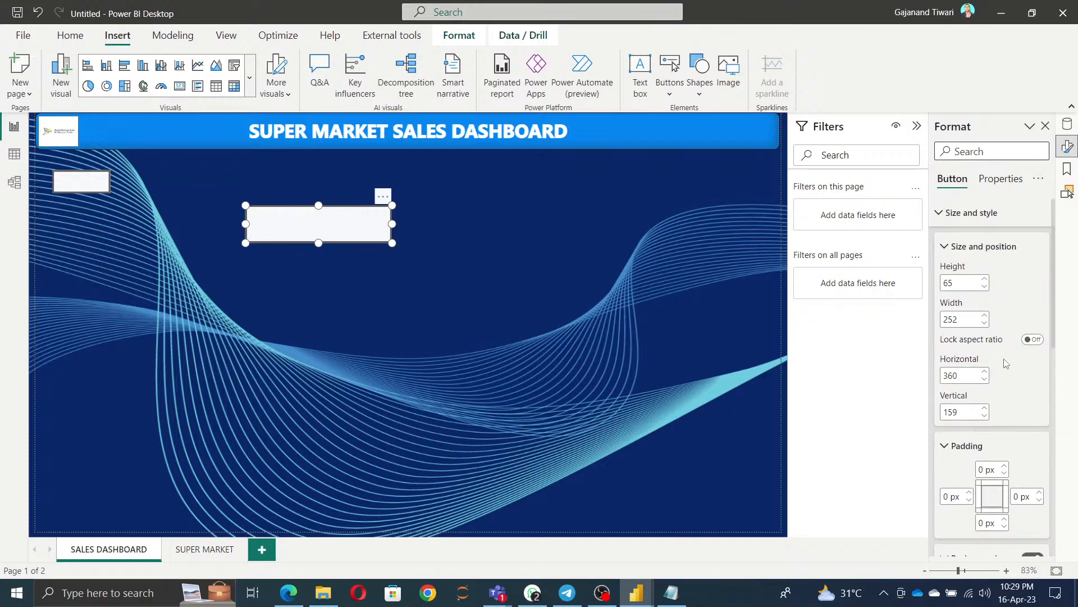
pyautogui.scroll(-4, 1008, 395)
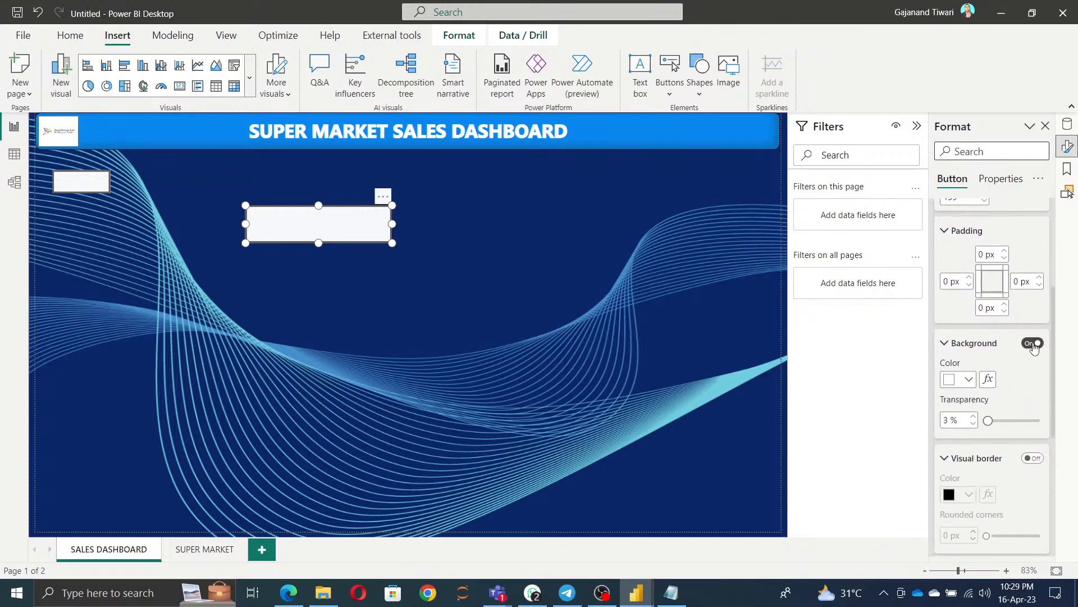
# Set the larger button's background colour to the title banner's bright blue with 1 % transparency.
pyautogui.click(971, 381)
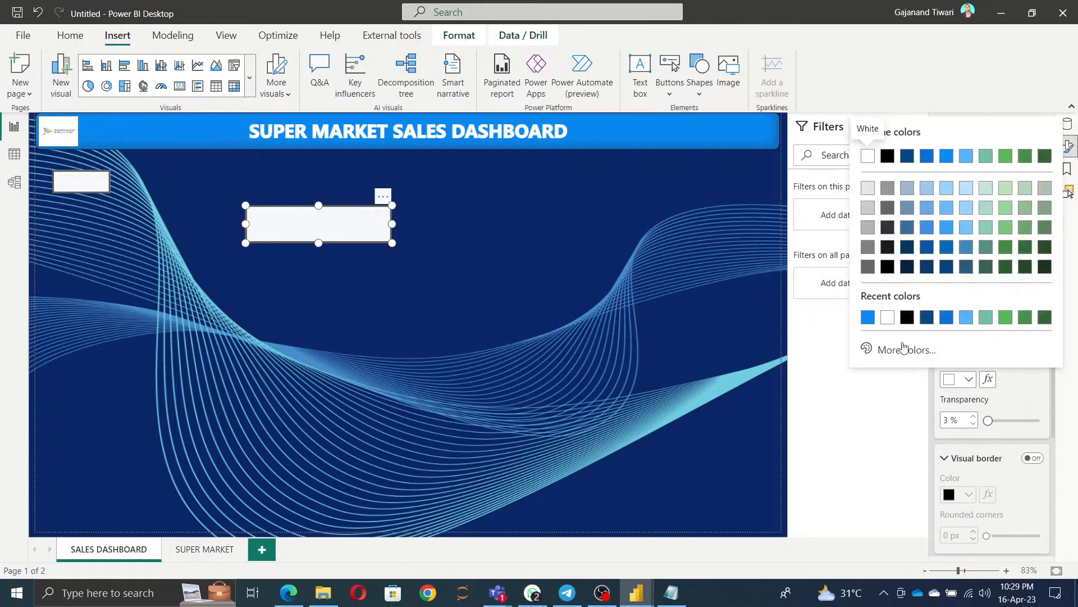
pyautogui.click(866, 315)
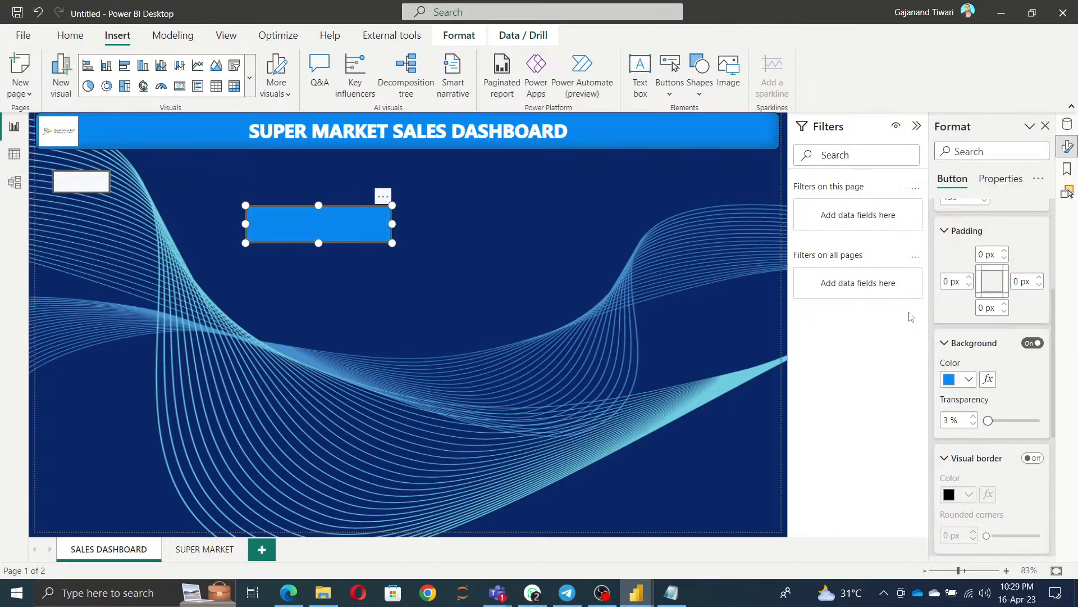
pyautogui.scroll(-1, 1017, 398)
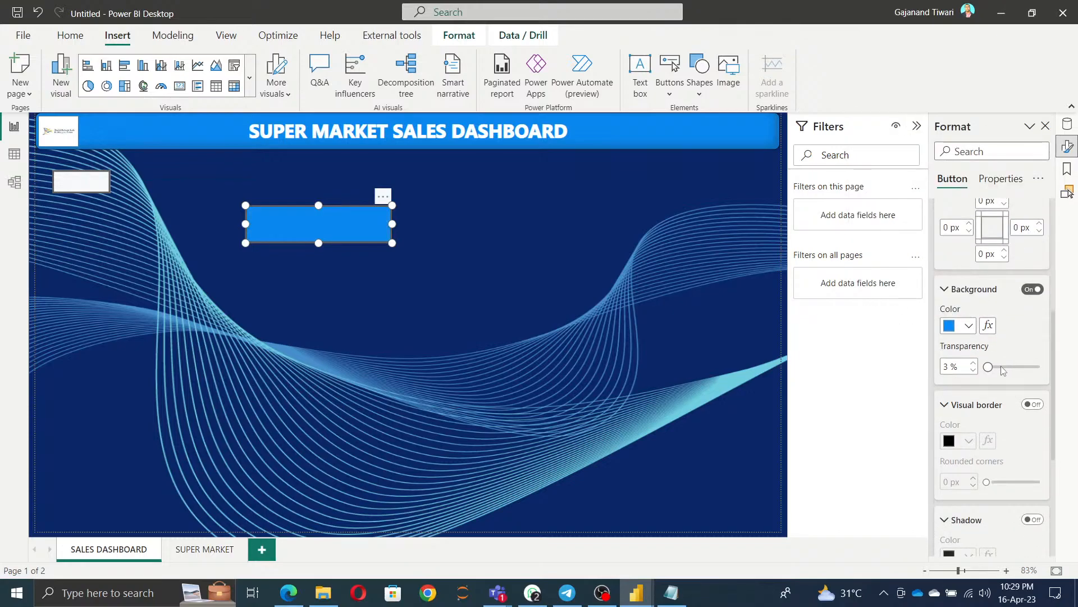
pyautogui.click(1001, 366)
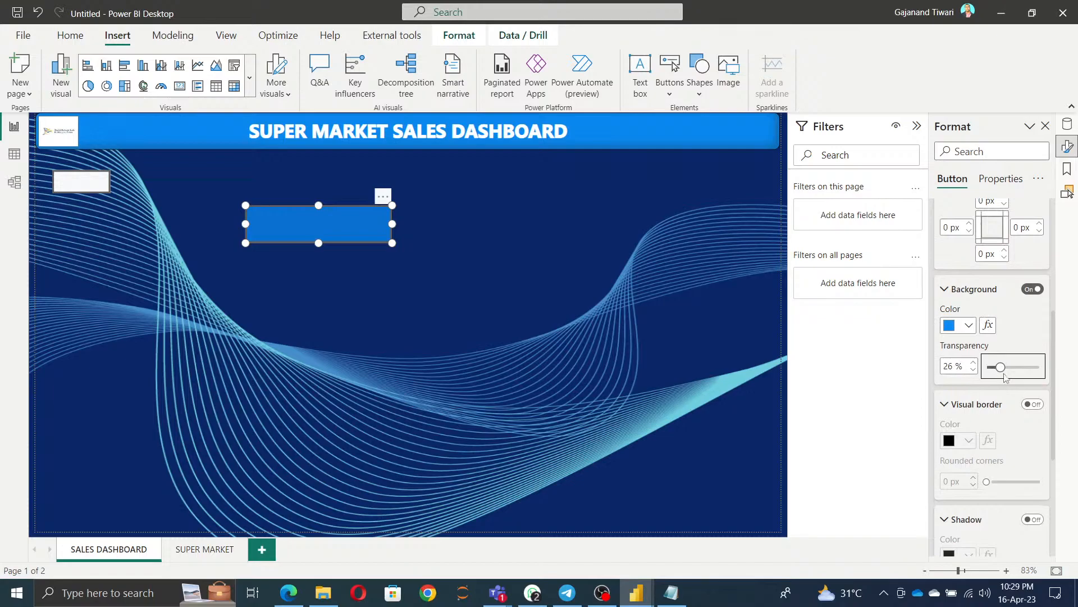
pyautogui.moveTo(1000, 366); pyautogui.dragTo(988, 368)
# Turn on a dark green visual border with 30 px rounded corners and enlarge the button's height to about 79.
pyautogui.click(1033, 404)
pyautogui.click(968, 442)
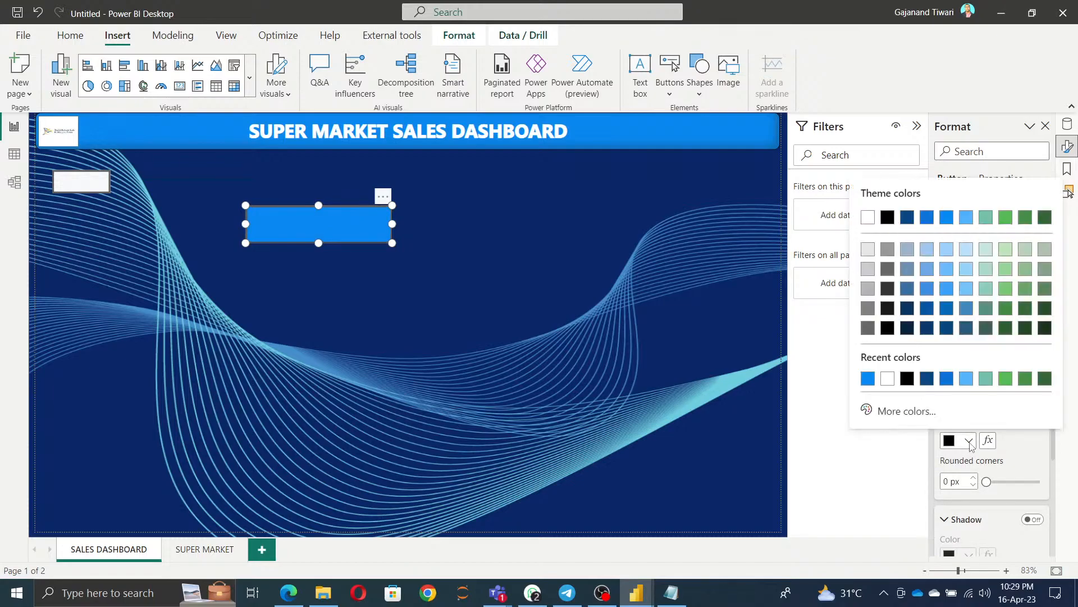
pyautogui.click(1045, 378)
pyautogui.scroll(-3, 994, 421)
pyautogui.moveTo(987, 320); pyautogui.dragTo(1039, 320)
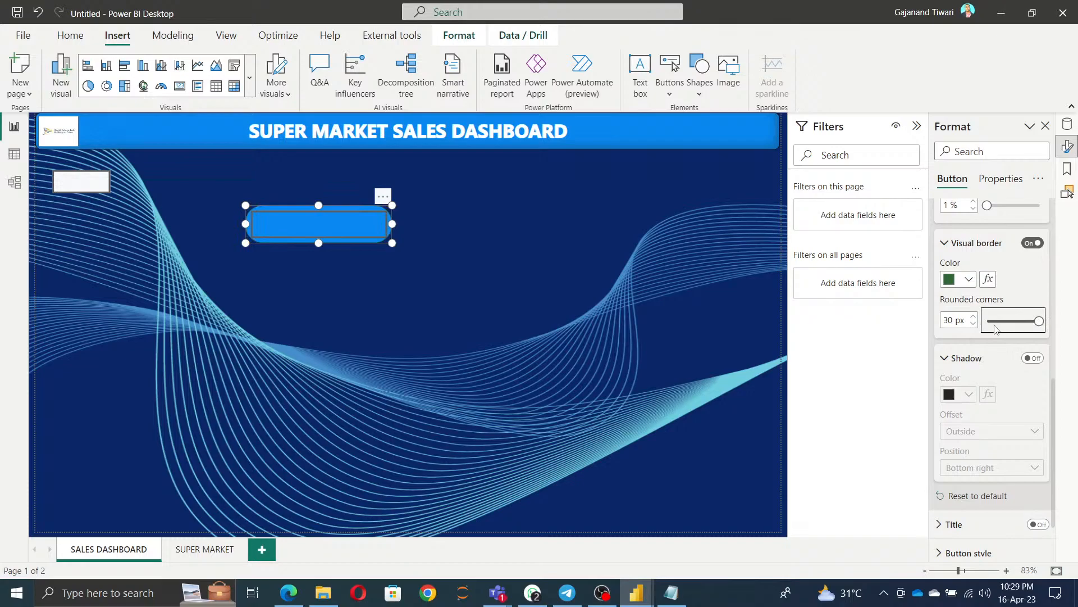
pyautogui.moveTo(319, 243); pyautogui.dragTo(319, 251)
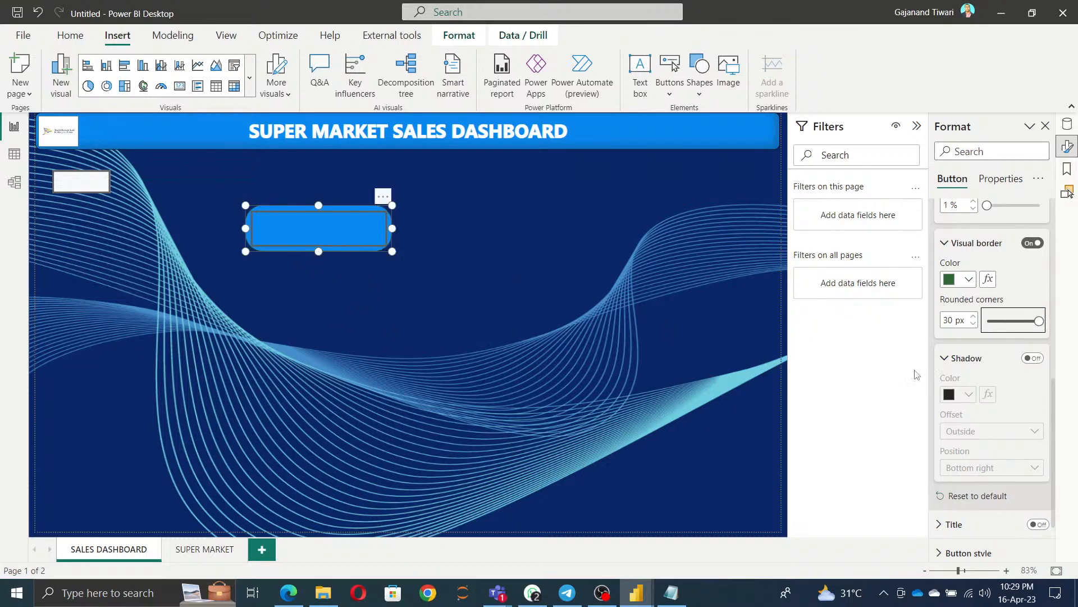
# Turn on the larger button's shadow and set its offset to Inside.
pyautogui.click(1033, 358)
pyautogui.click(1018, 431)
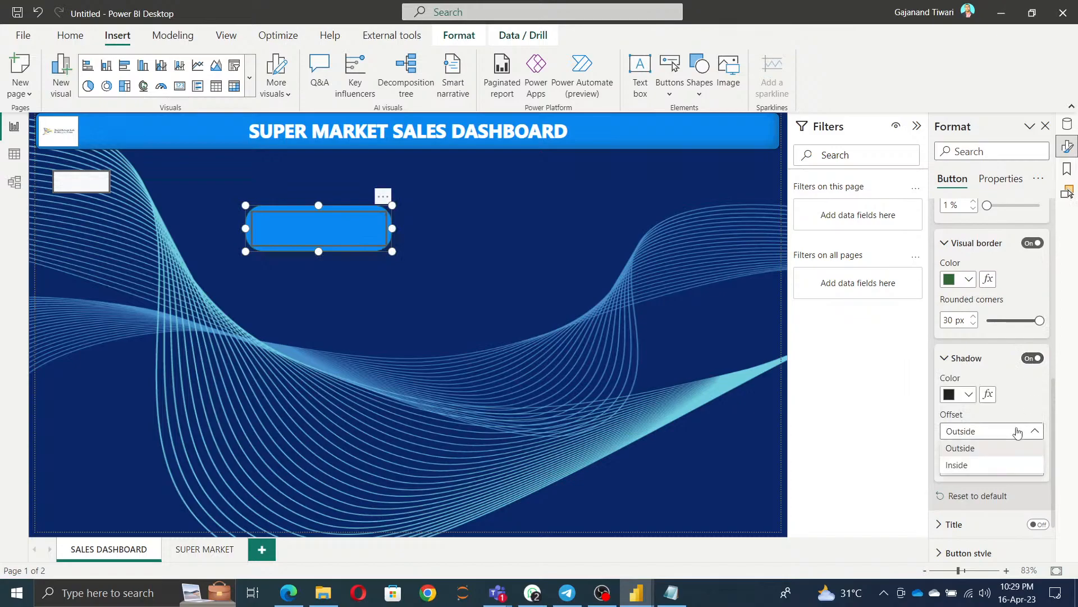
pyautogui.click(982, 448)
pyautogui.click(985, 434)
pyautogui.click(977, 467)
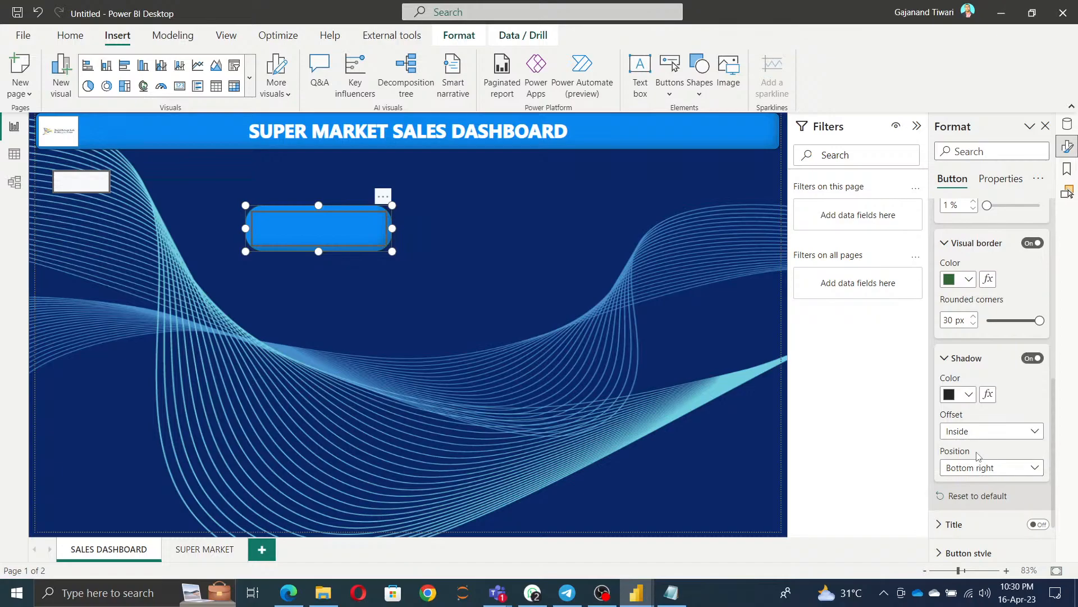
# In the button style settings, choose the On press state and change its shape to Rounded Rectangle.
pyautogui.scroll(-2, 989, 443)
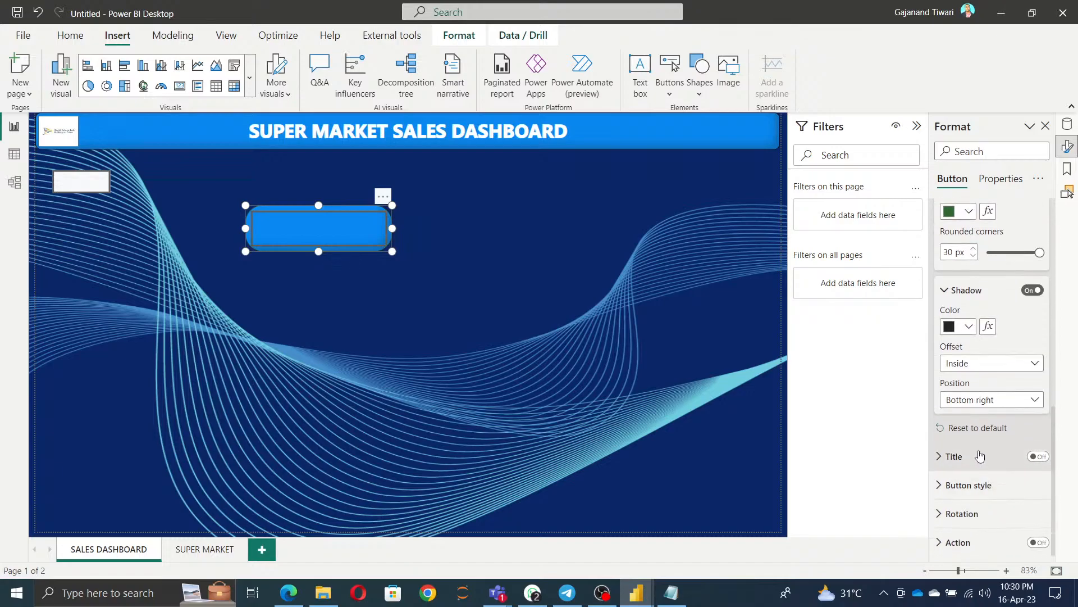
pyautogui.click(967, 486)
pyautogui.scroll(-5, 1007, 477)
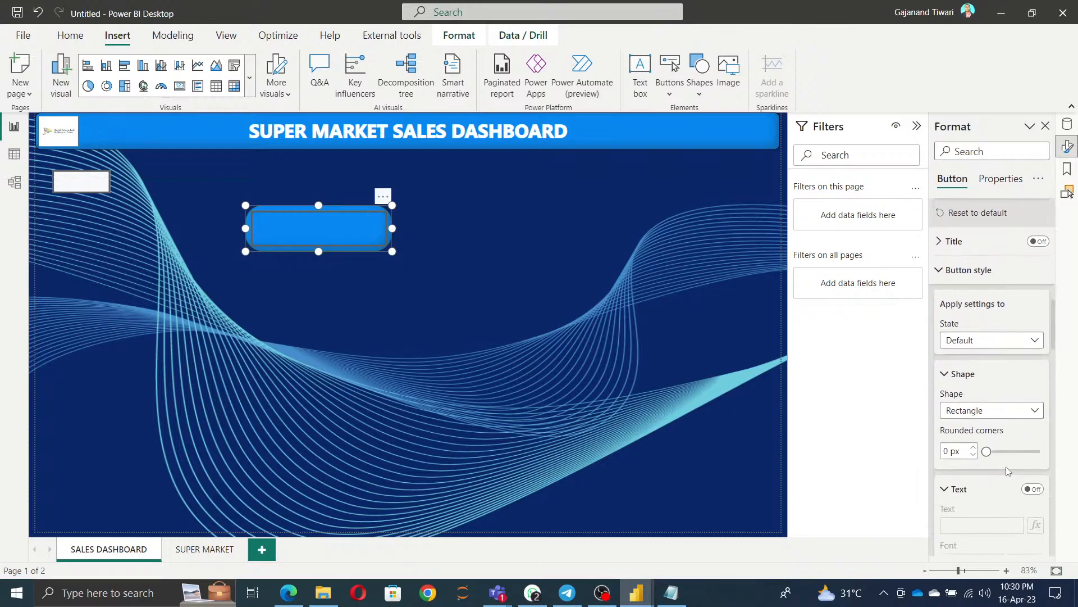
pyautogui.click(1014, 339)
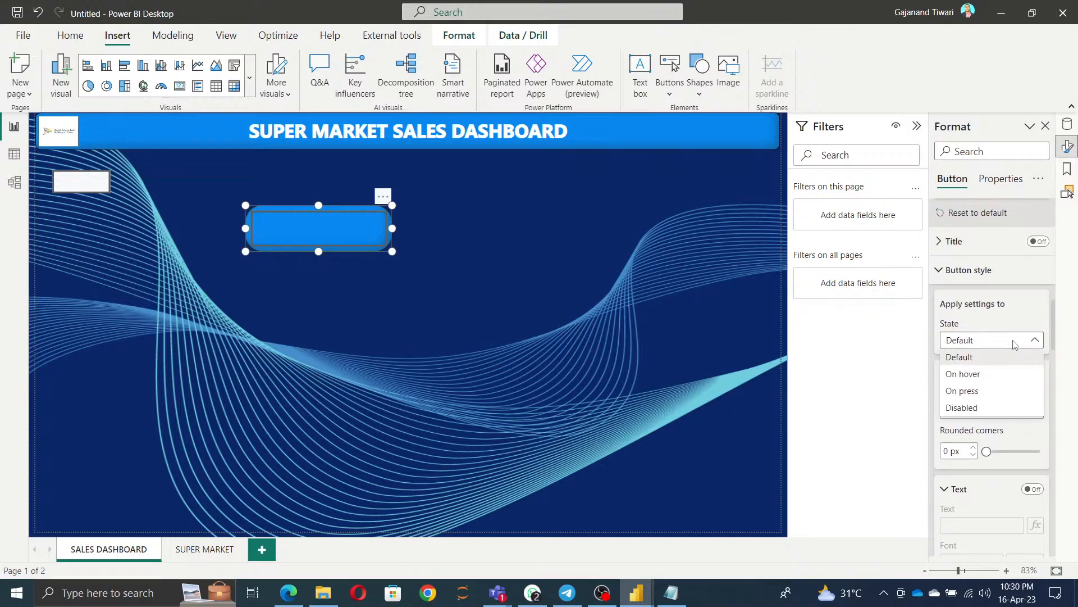
pyautogui.click(978, 391)
pyautogui.click(1002, 416)
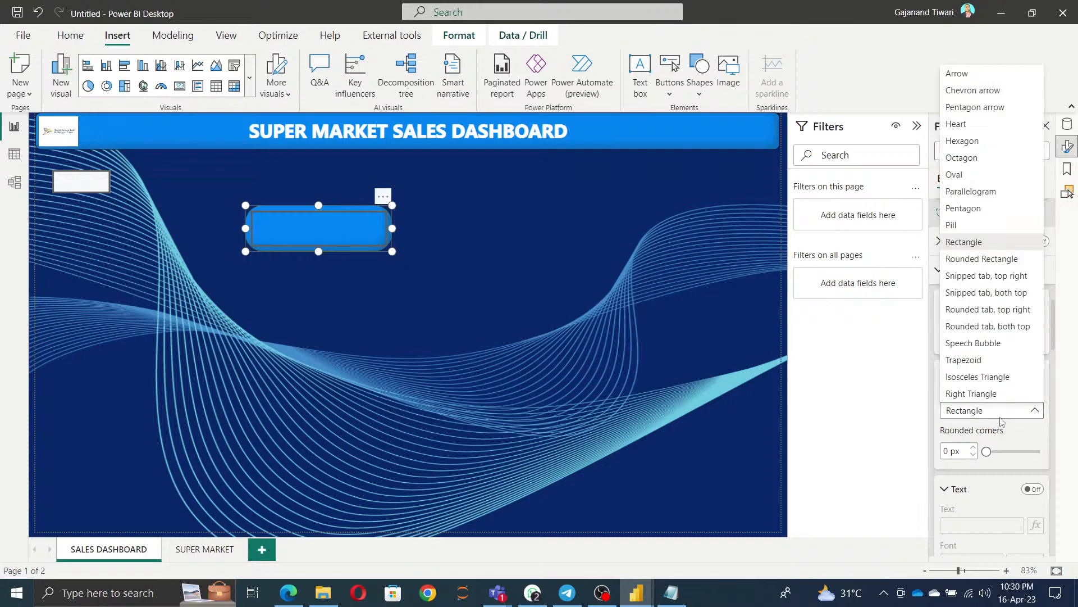
pyautogui.click(997, 261)
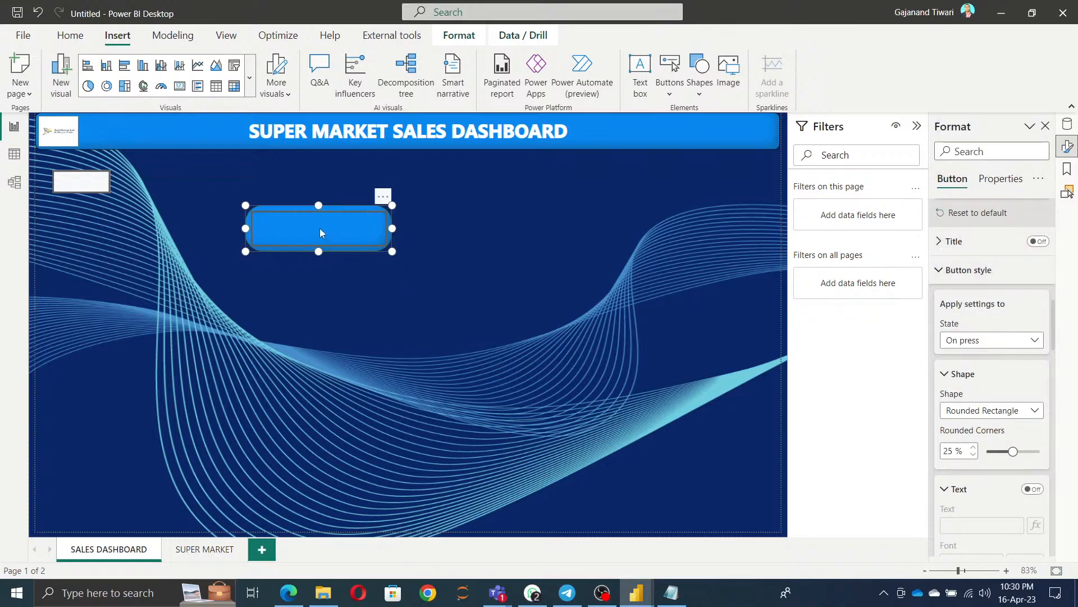
# Reselect the larger button and set its On press shape's rounded corners to 50 %.
pyautogui.press('Escape')
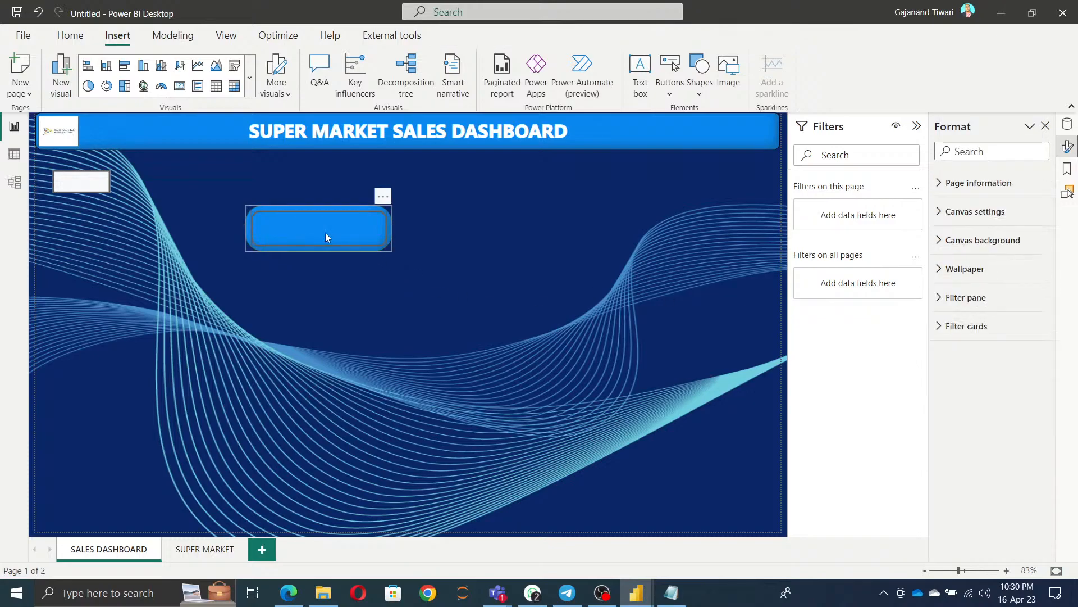
pyautogui.click(322, 238)
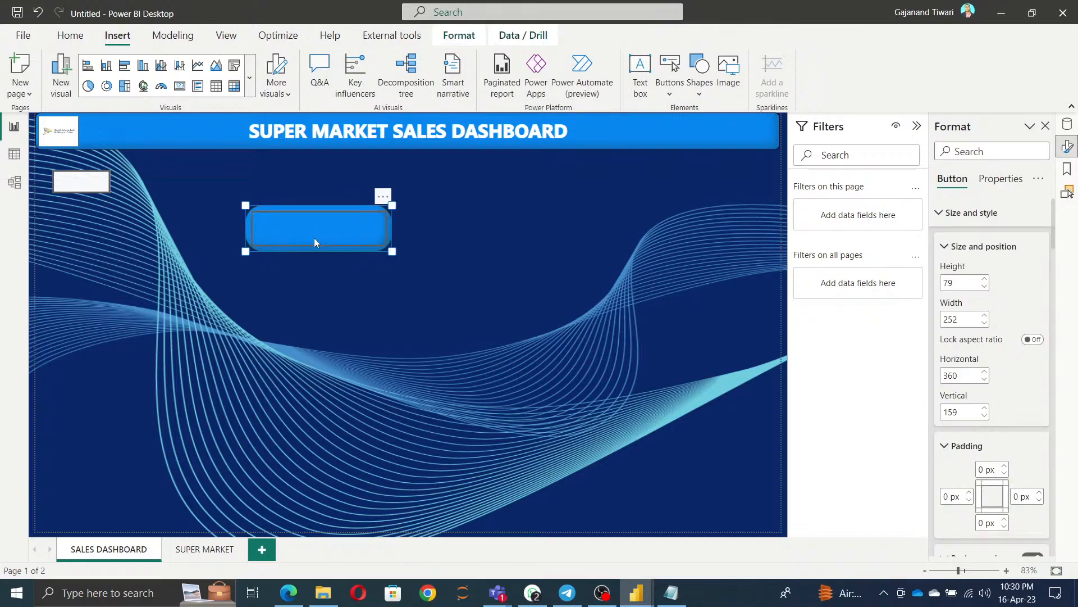
pyautogui.scroll(-2, 1006, 471)
pyautogui.scroll(-8, 1006, 470)
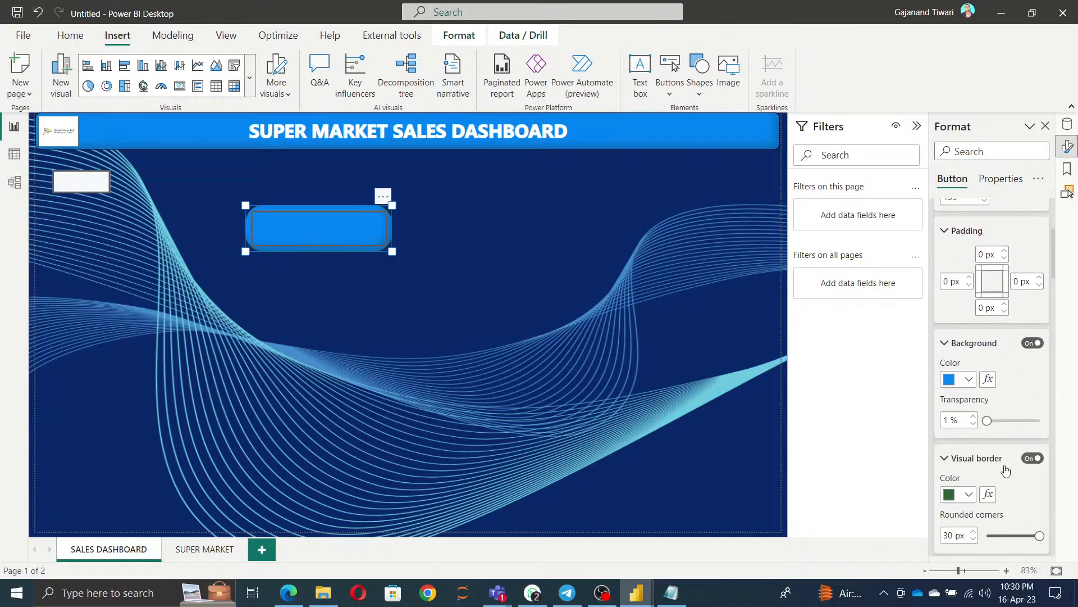
pyautogui.scroll(-7, 1005, 471)
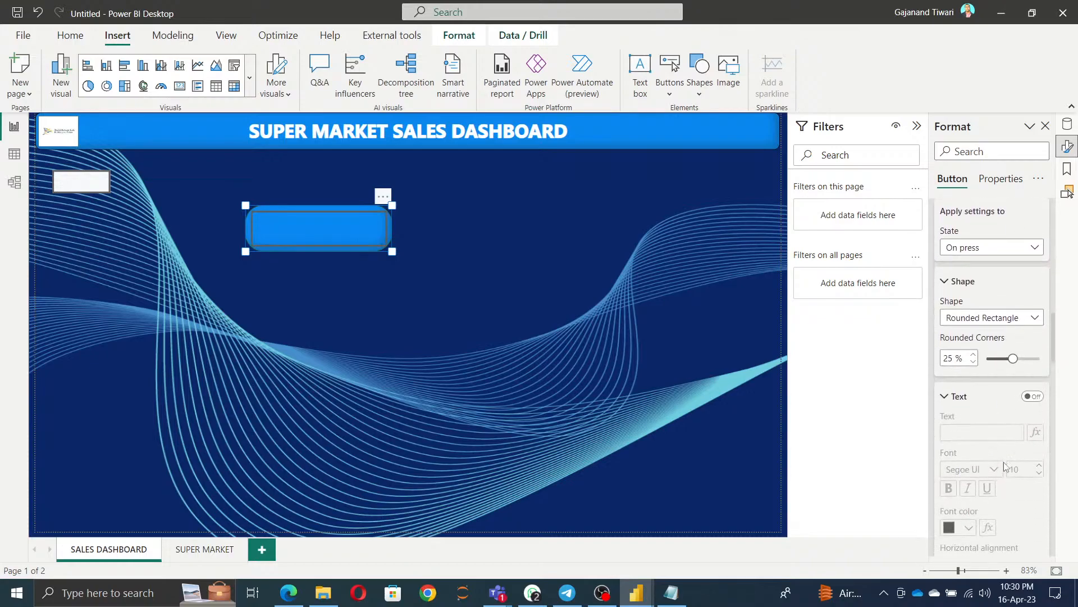
pyautogui.moveTo(1012, 358); pyautogui.dragTo(1055, 361)
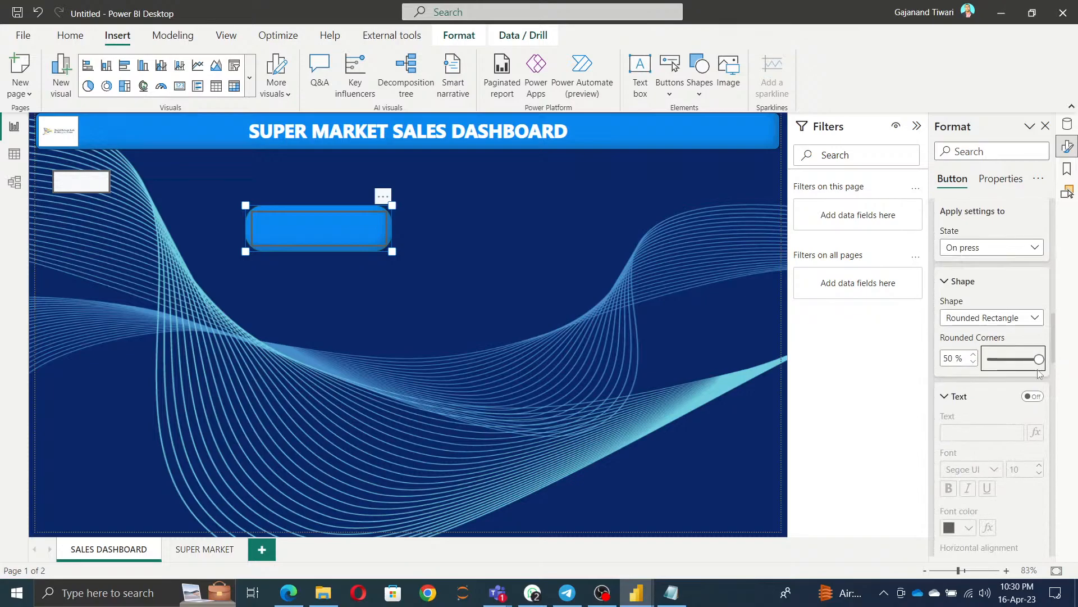
# Turn on the button's On press text as SALES DASHBOARD, in white at font size 12.
pyautogui.scroll(-3, 1017, 444)
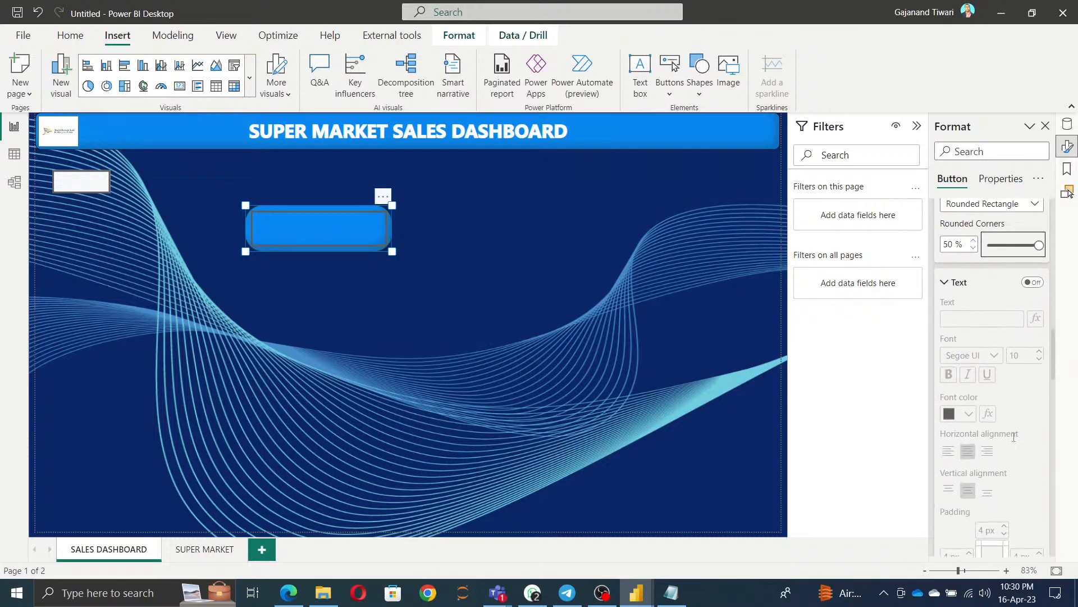
pyautogui.click(1032, 288)
pyautogui.click(979, 326)
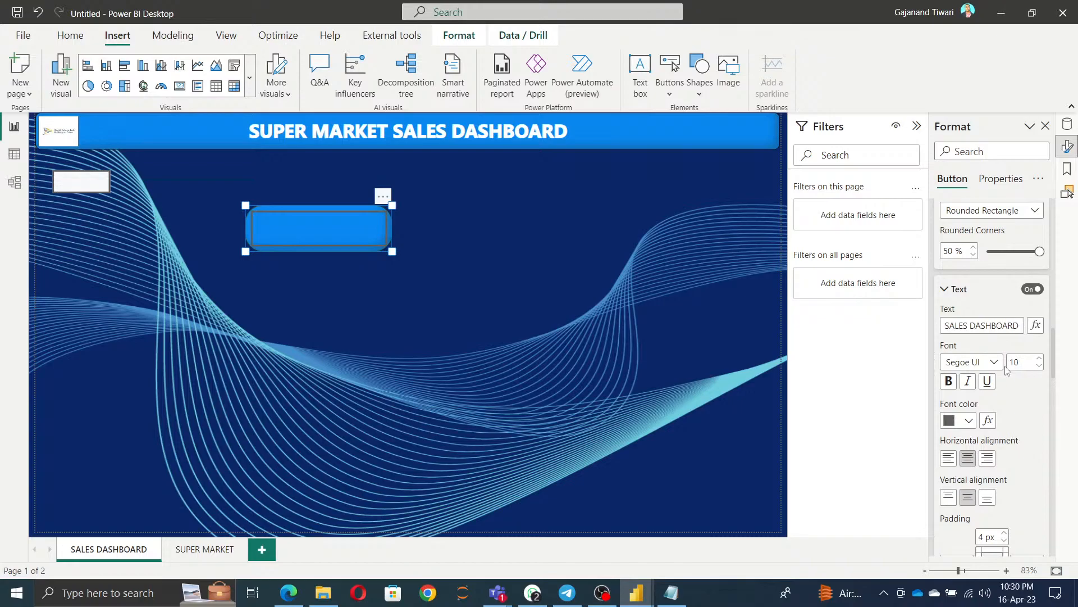
pyautogui.click(969, 421)
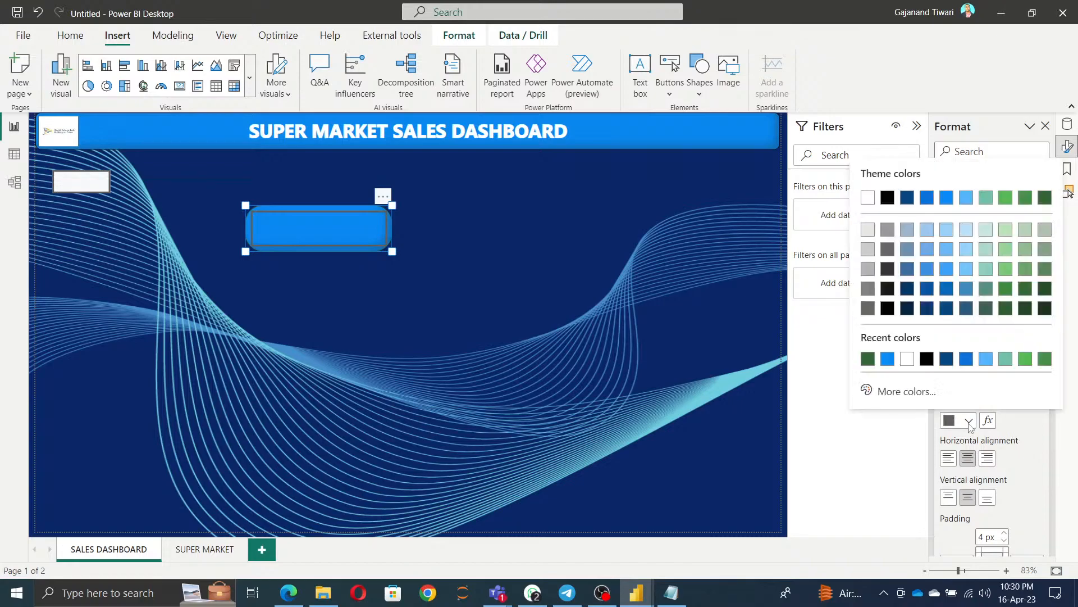
pyautogui.click(907, 359)
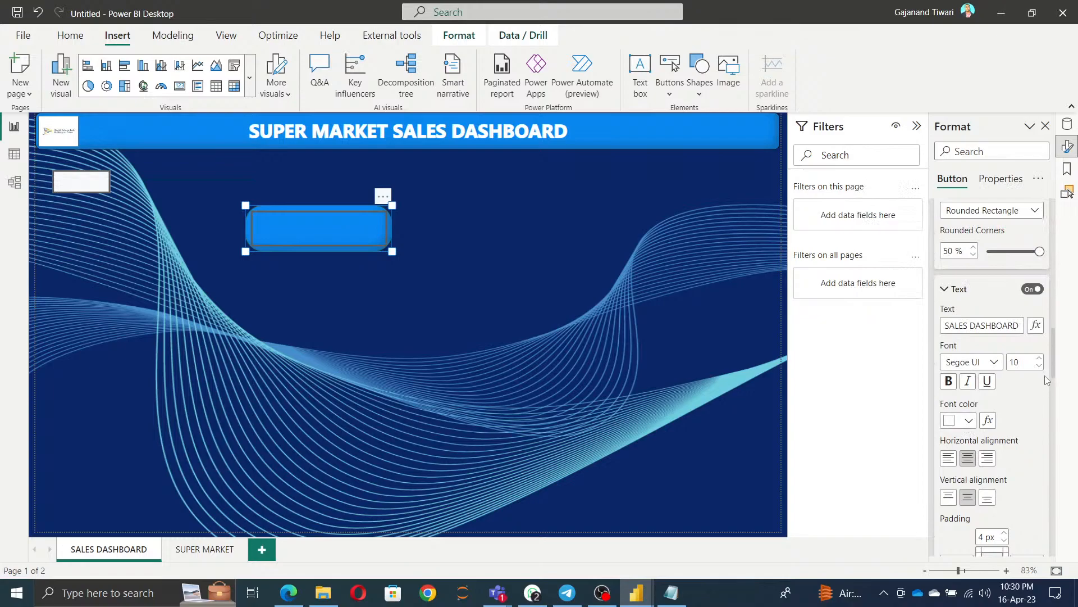
pyautogui.click(1040, 361)
# Examine the button style's icon, fill, border, shadow and glow settings and the available icon types.
pyautogui.scroll(4, 1031, 421)
pyautogui.scroll(-10, 1029, 418)
pyautogui.scroll(-10, 1028, 420)
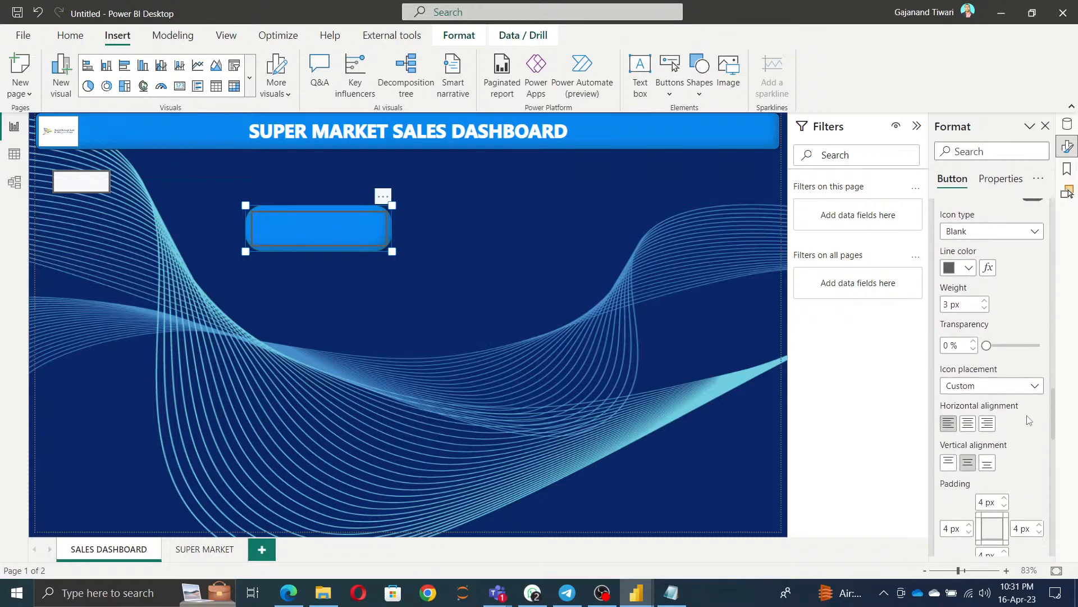
pyautogui.scroll(-3, 1029, 420)
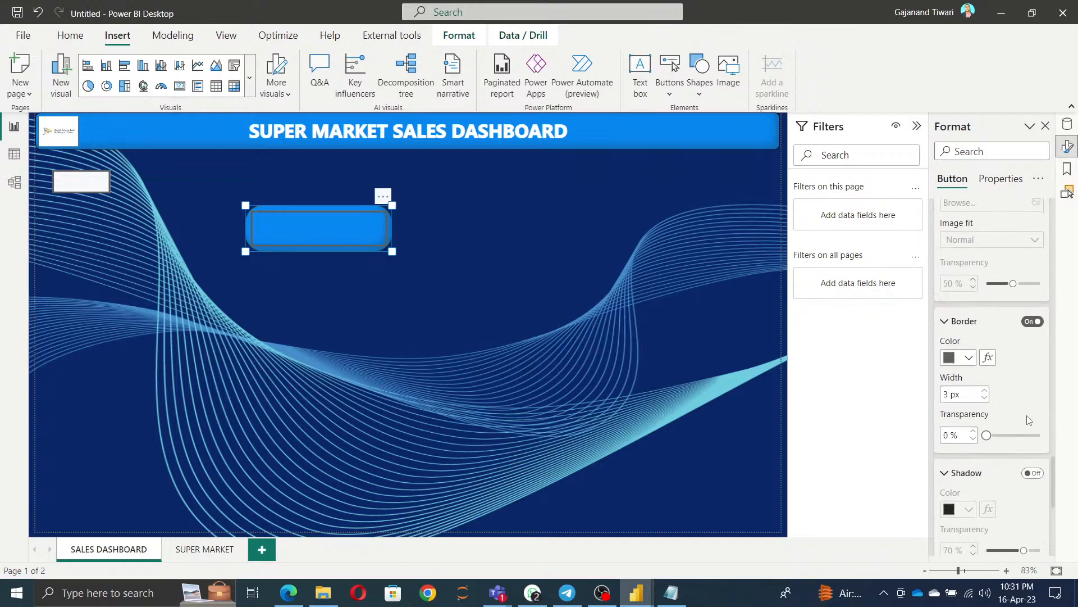
pyautogui.scroll(-6, 1029, 420)
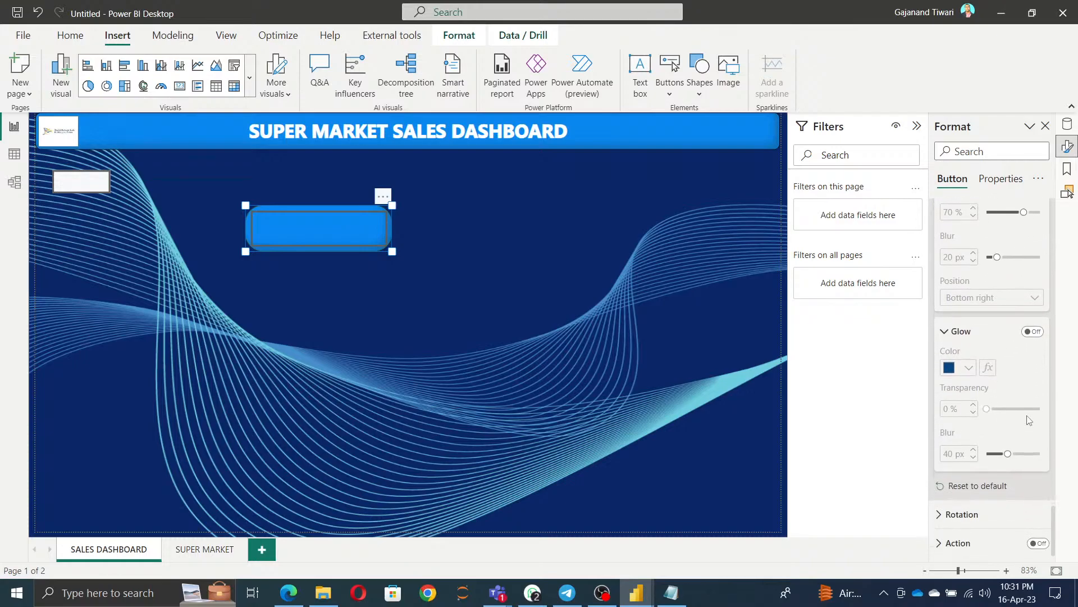
pyautogui.scroll(10, 1029, 420)
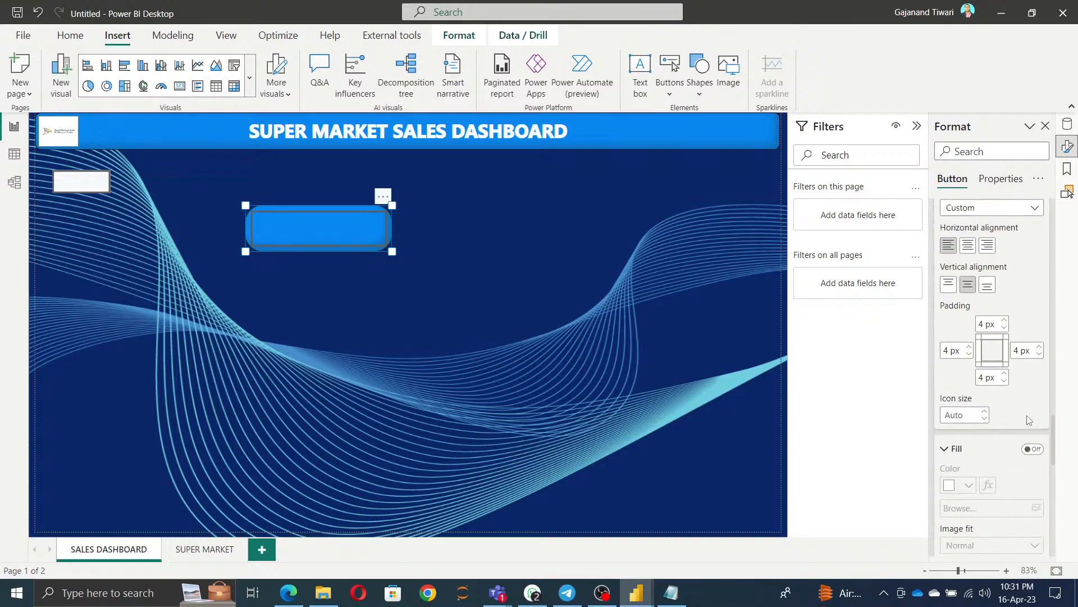
pyautogui.scroll(6, 1029, 420)
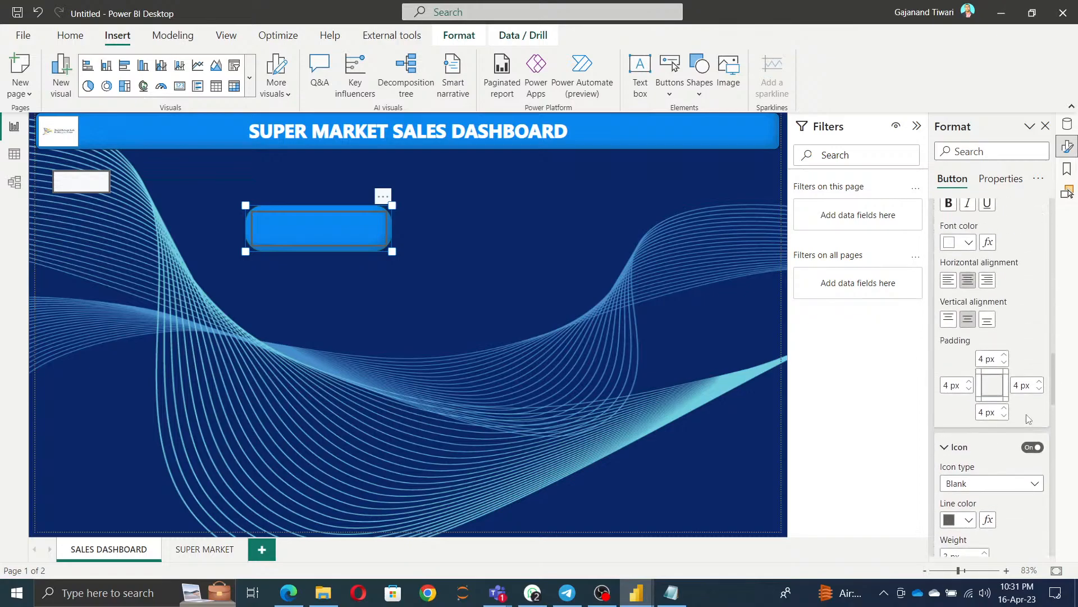
pyautogui.scroll(-2, 1029, 419)
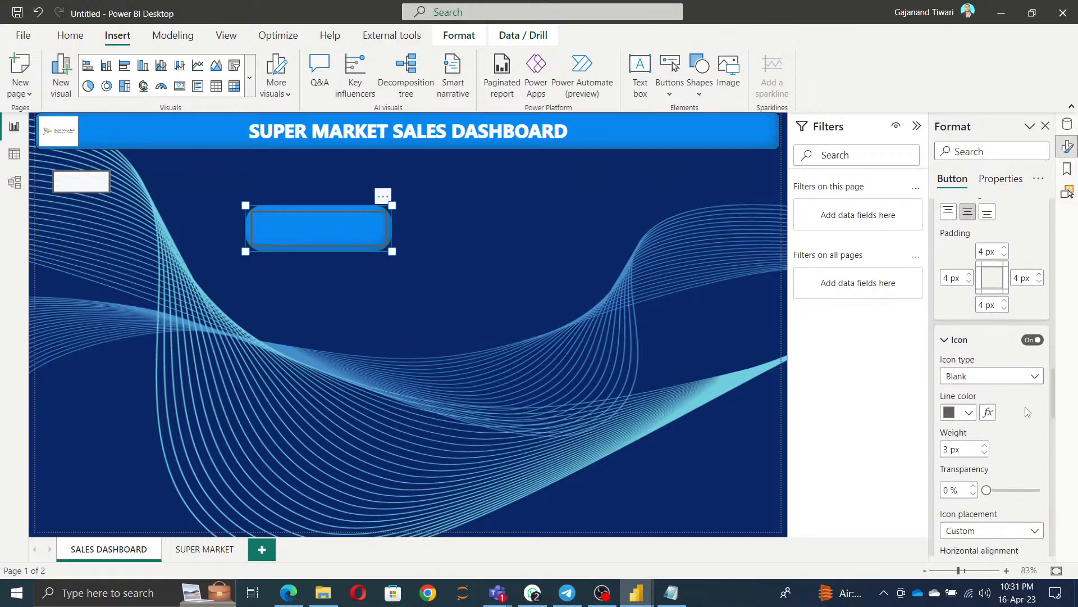
pyautogui.click(1033, 376)
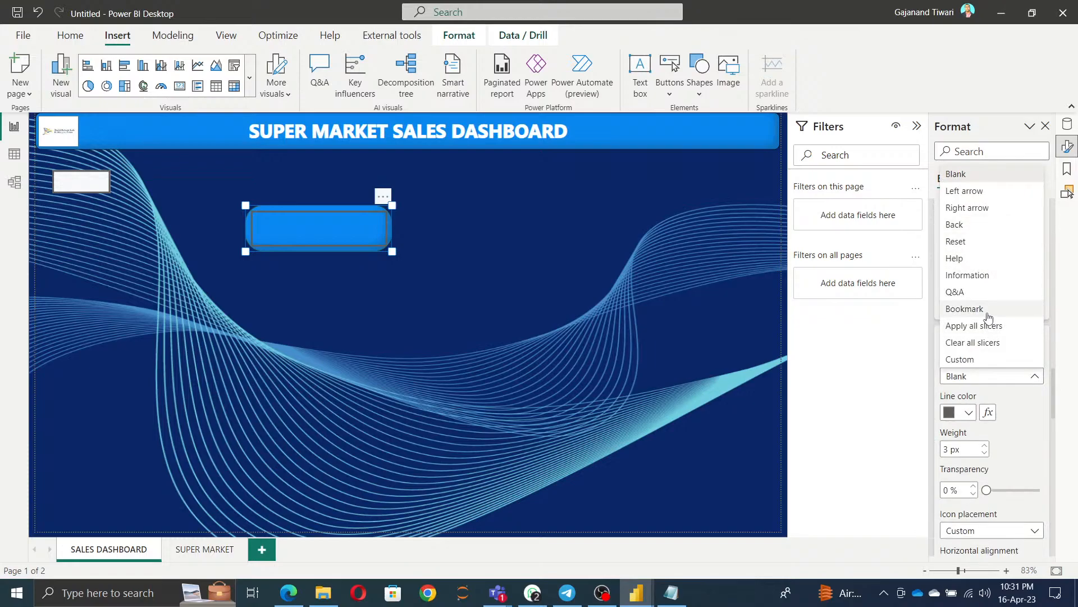
pyautogui.scroll(10, 1015, 411)
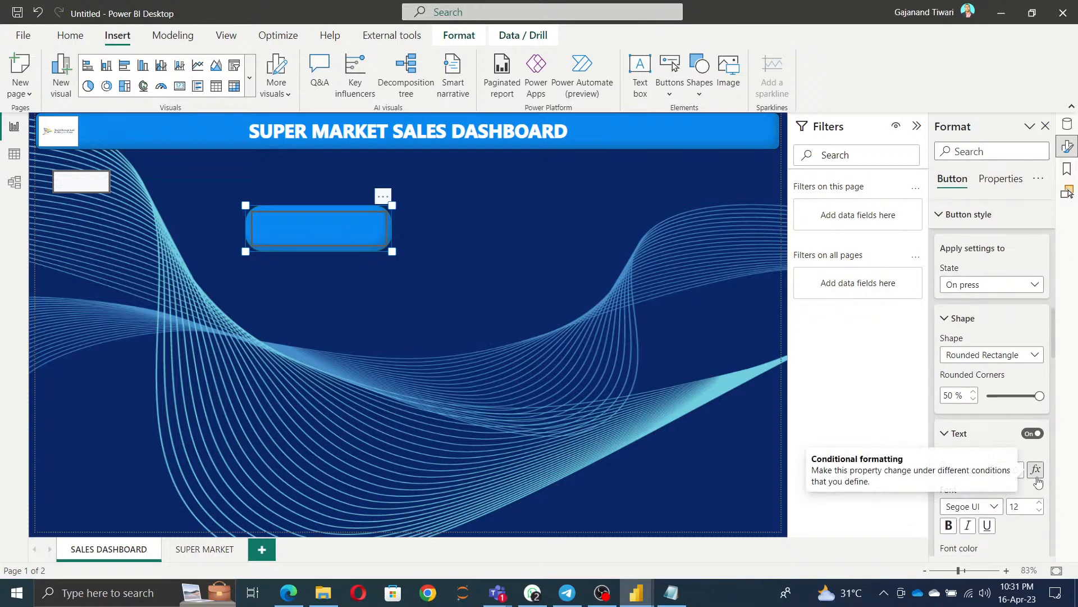
# Make the button's On press text bold and review its alignment, padding and icon settings.
pyautogui.scroll(-3, 1029, 484)
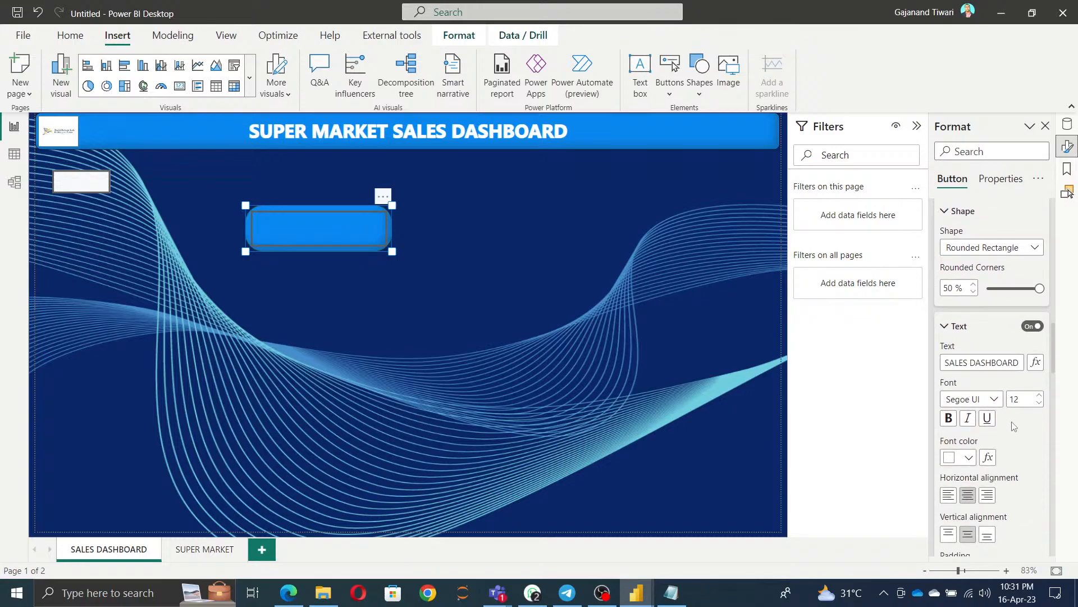
pyautogui.click(949, 419)
pyautogui.scroll(-7, 996, 481)
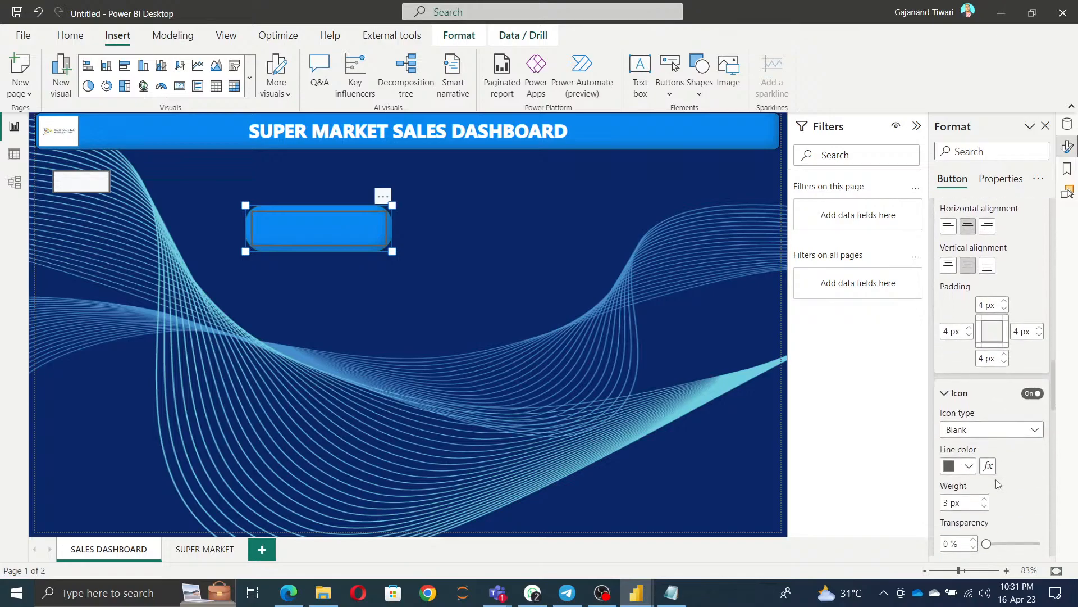
pyautogui.scroll(-7, 998, 483)
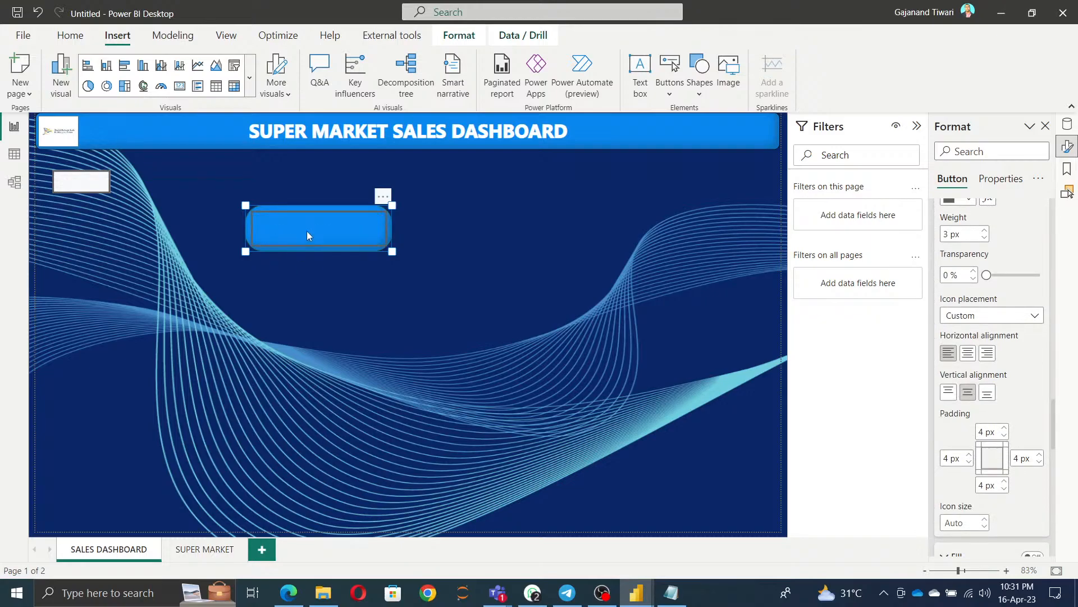
pyautogui.scroll(6, 1035, 386)
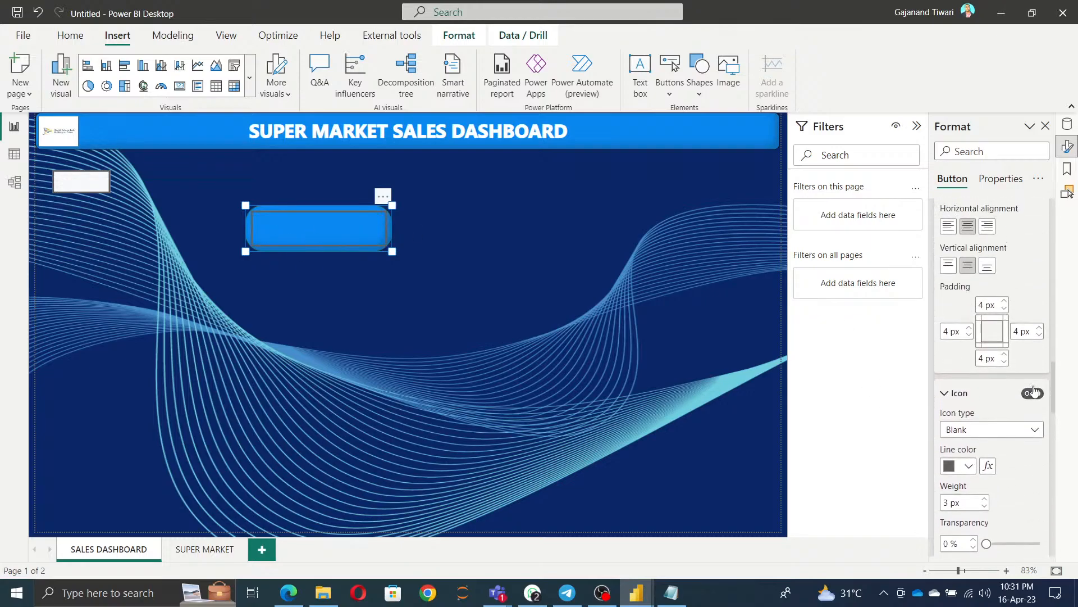
# Move the larger button to about 399 horizontal and 226 vertical on the SALES DASHBOARD page.
pyautogui.scroll(4, 1035, 385)
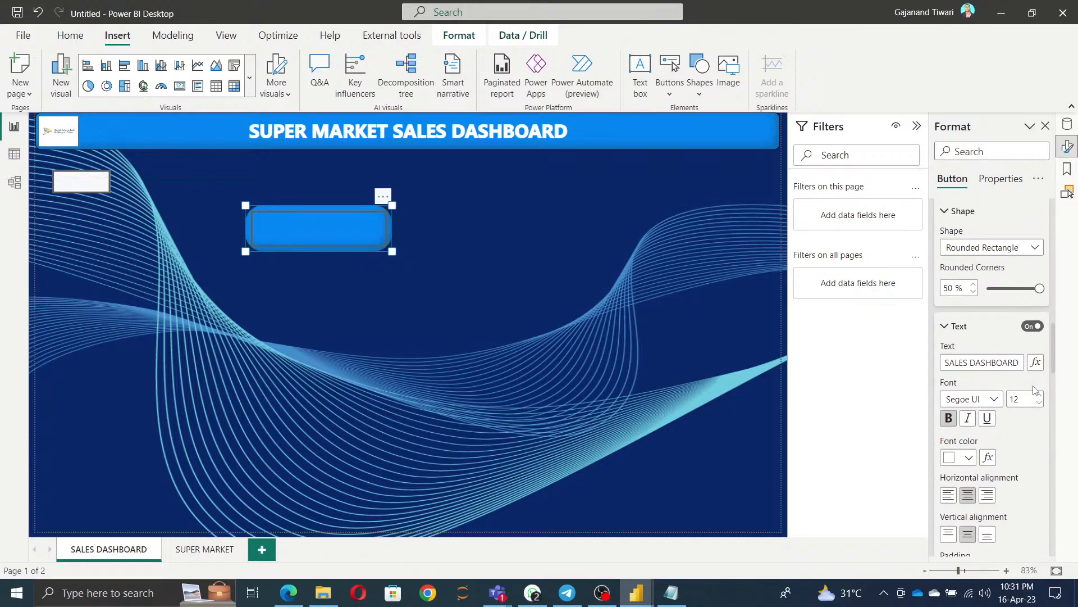
pyautogui.moveTo(318, 223); pyautogui.dragTo(340, 263)
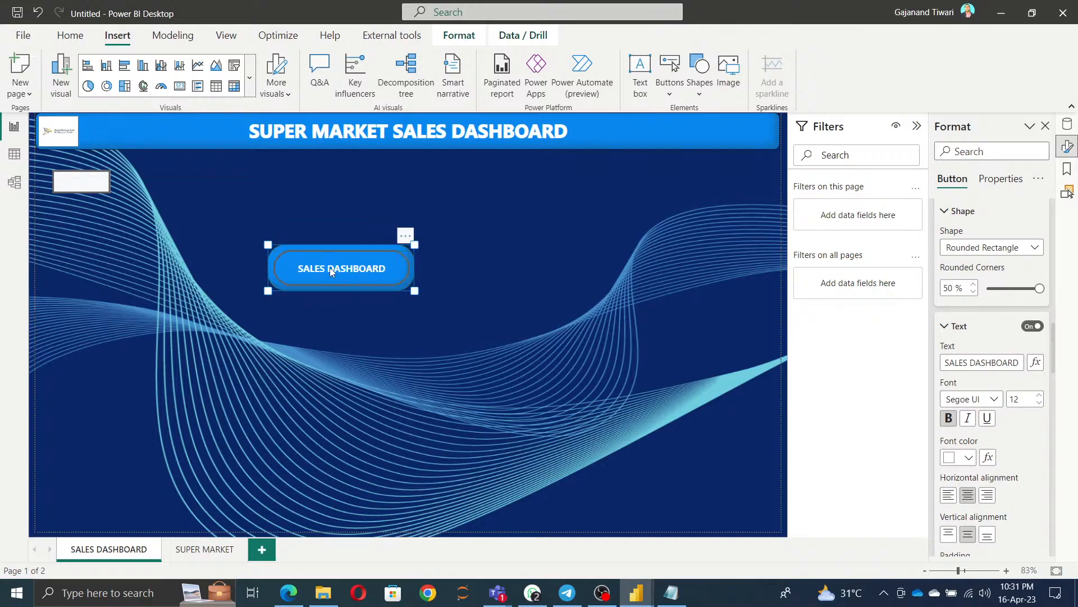
# Examine the larger button's On press text, icon, fill, border, shadow and glow settings.
pyautogui.scroll(-3, 1023, 426)
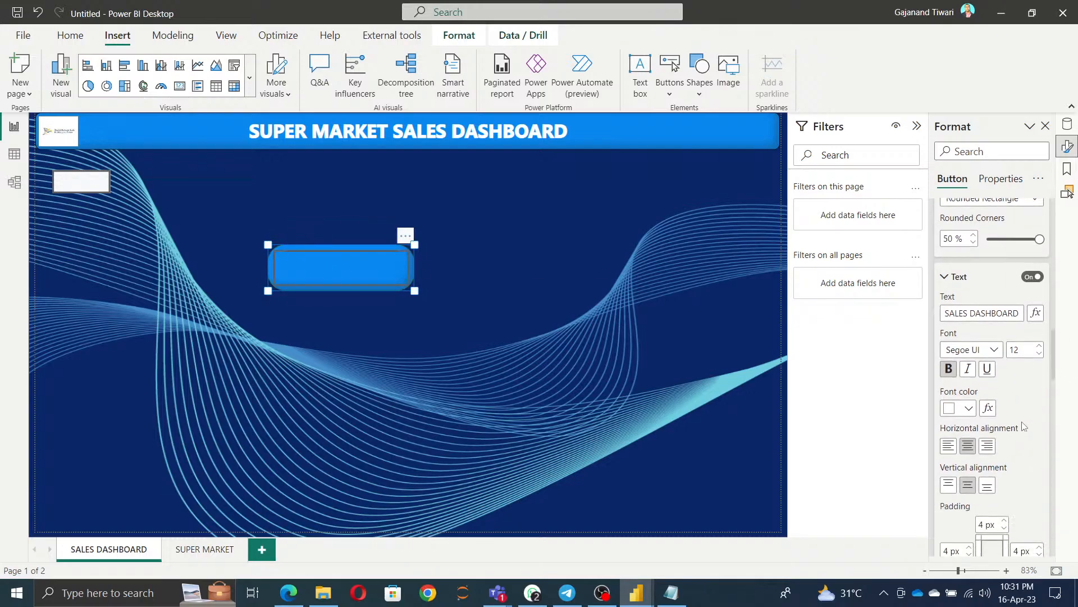
pyautogui.scroll(-5, 1024, 425)
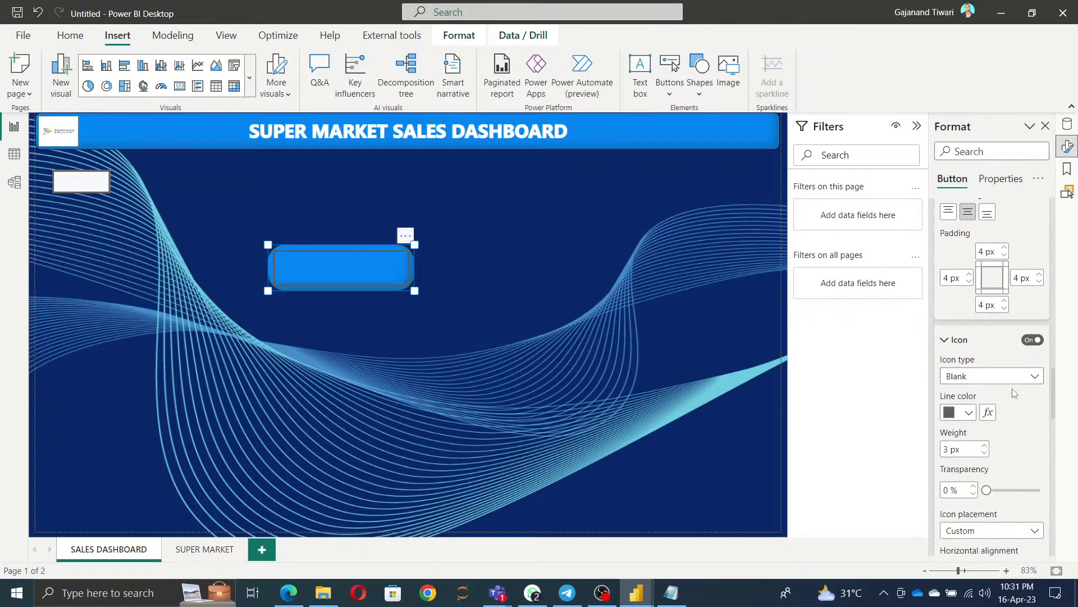
pyautogui.scroll(-5, 1013, 393)
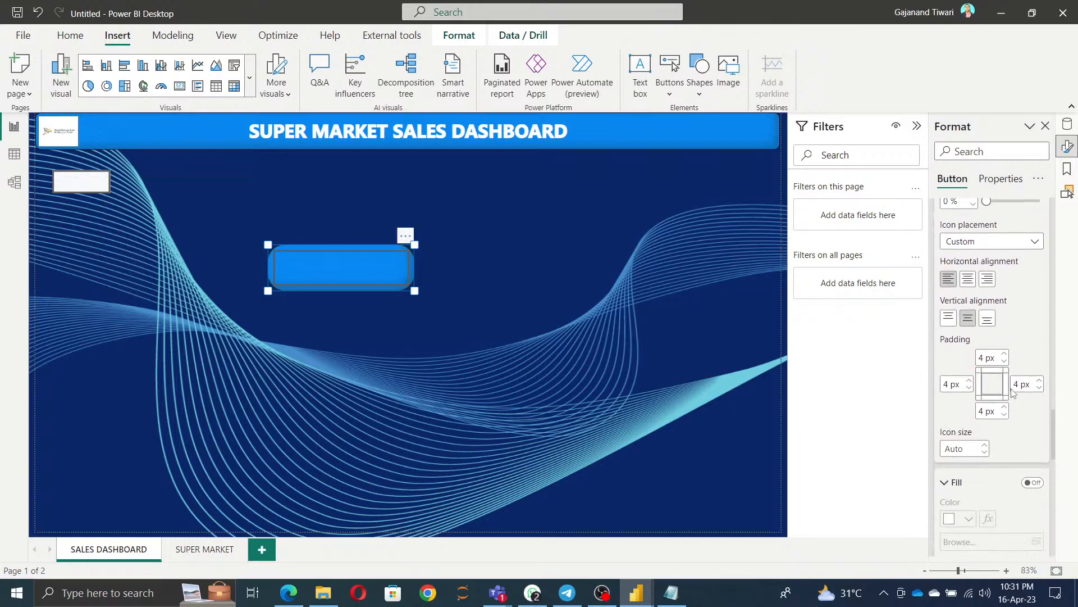
pyautogui.scroll(-8, 1013, 394)
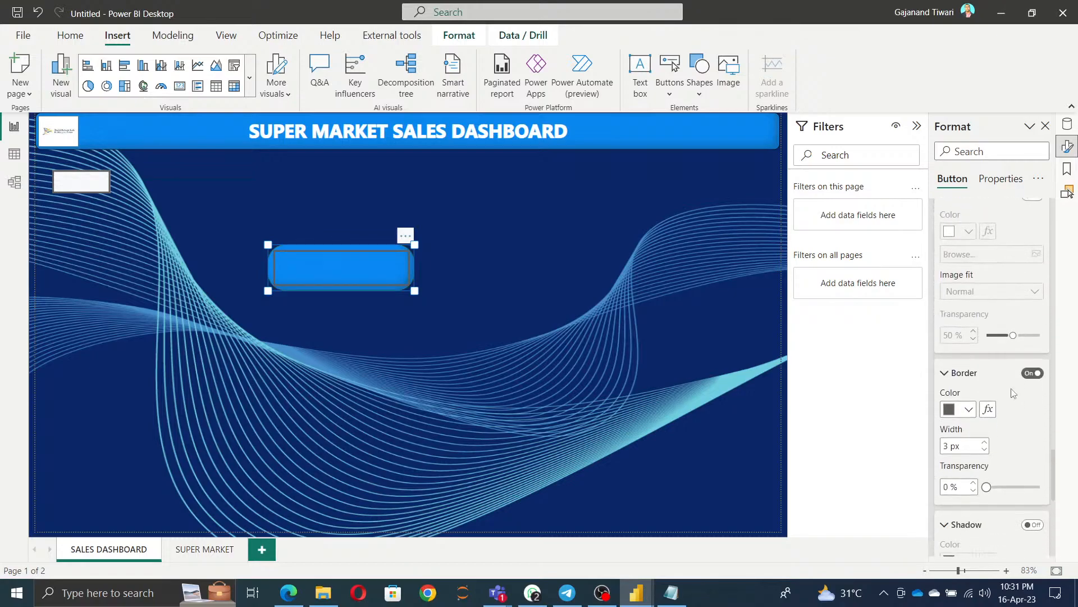
pyautogui.scroll(-3, 1014, 393)
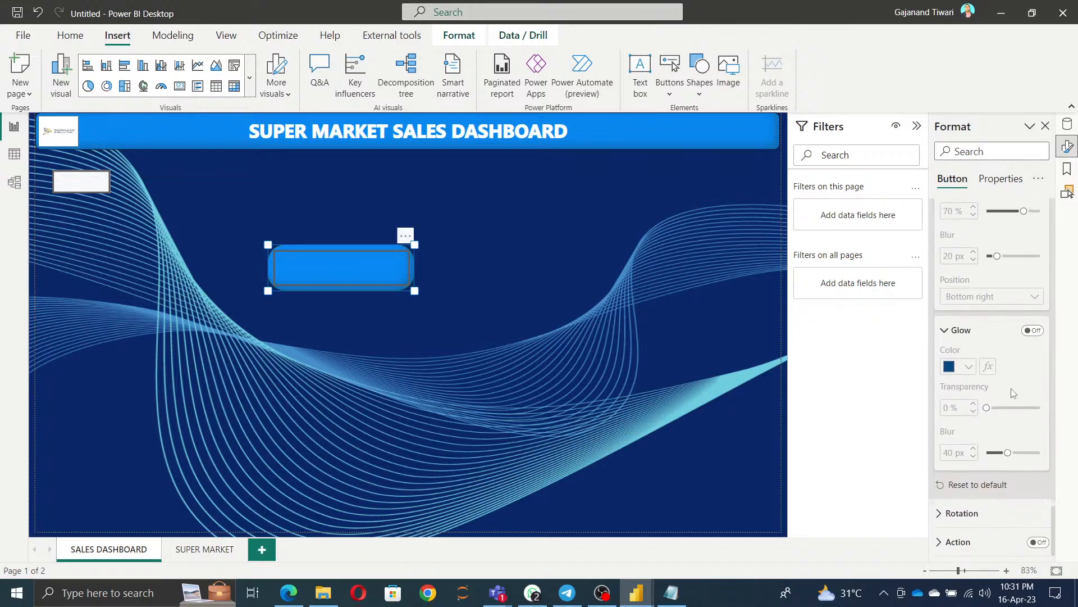
pyautogui.scroll(10, 1014, 393)
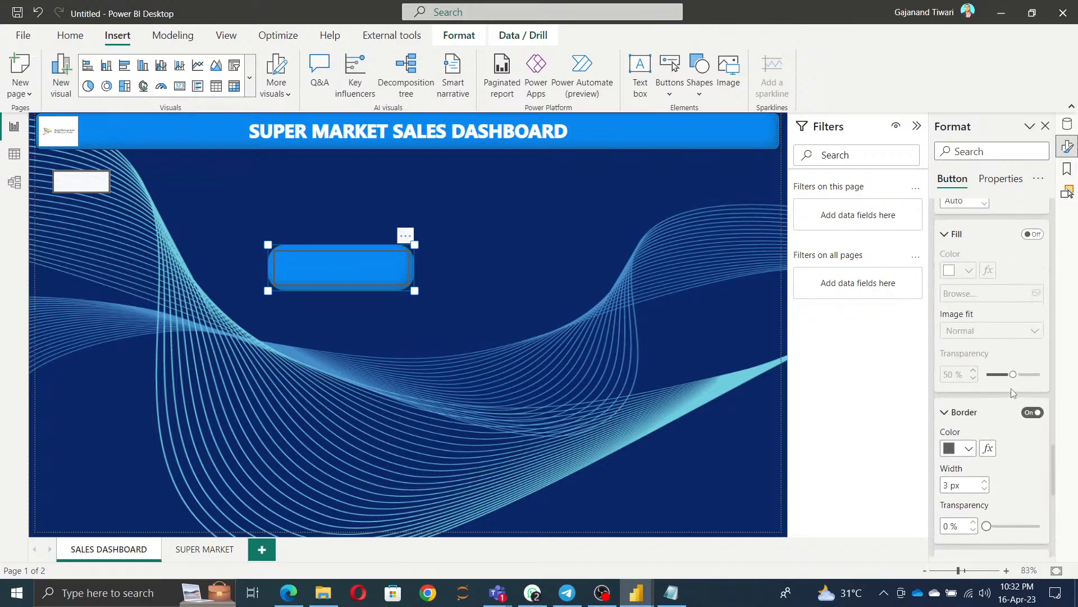
pyautogui.scroll(5, 1014, 392)
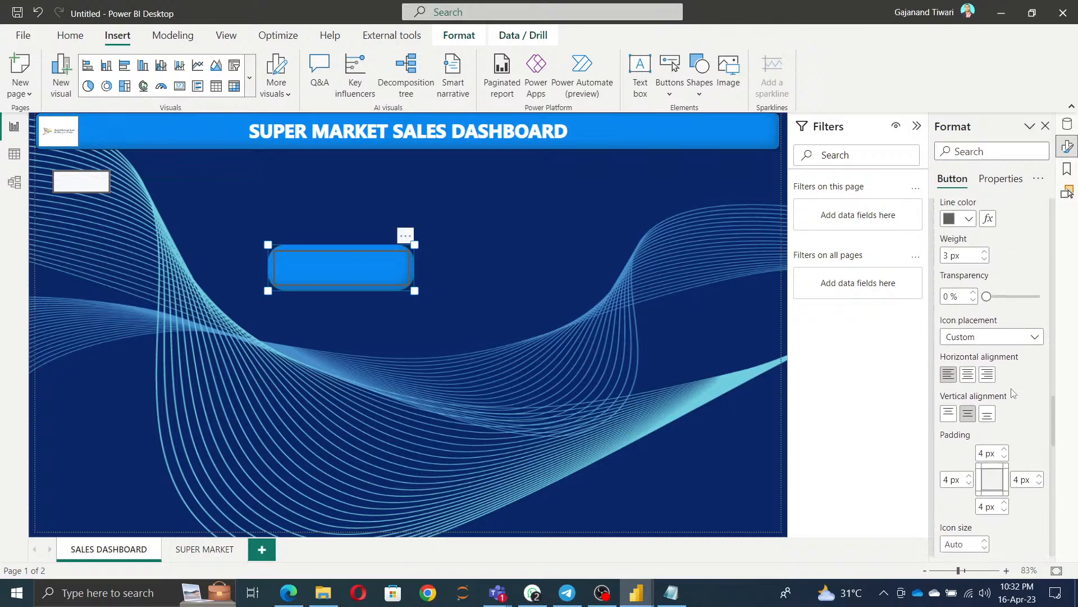
# Turn on the button's On press fill and set its transparency to 100 %, keeping the white color.
pyautogui.scroll(-2, 1013, 393)
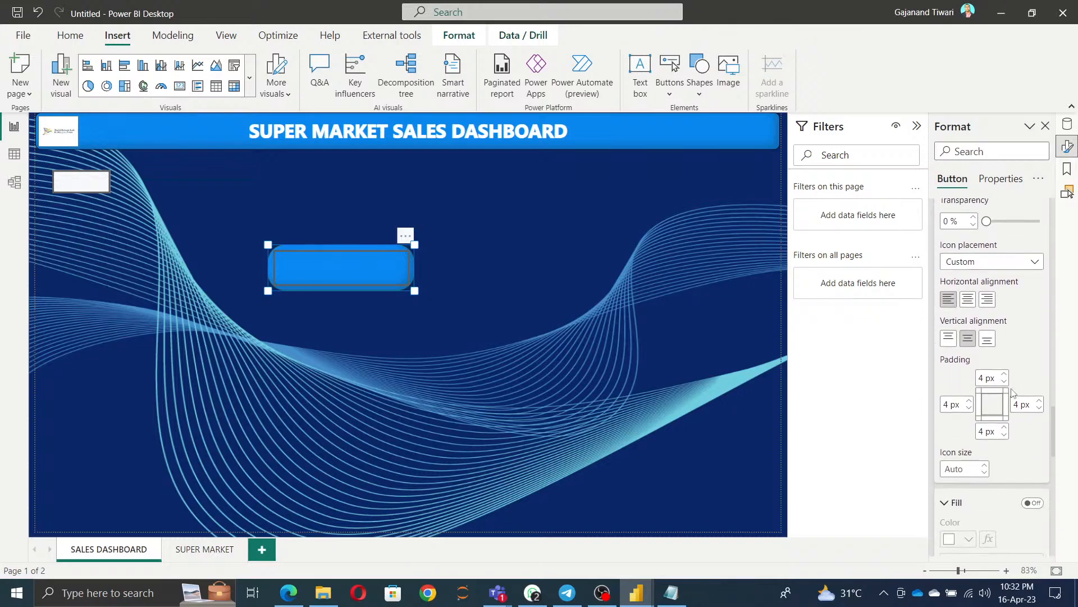
pyautogui.scroll(-2, 1014, 393)
pyautogui.click(1033, 396)
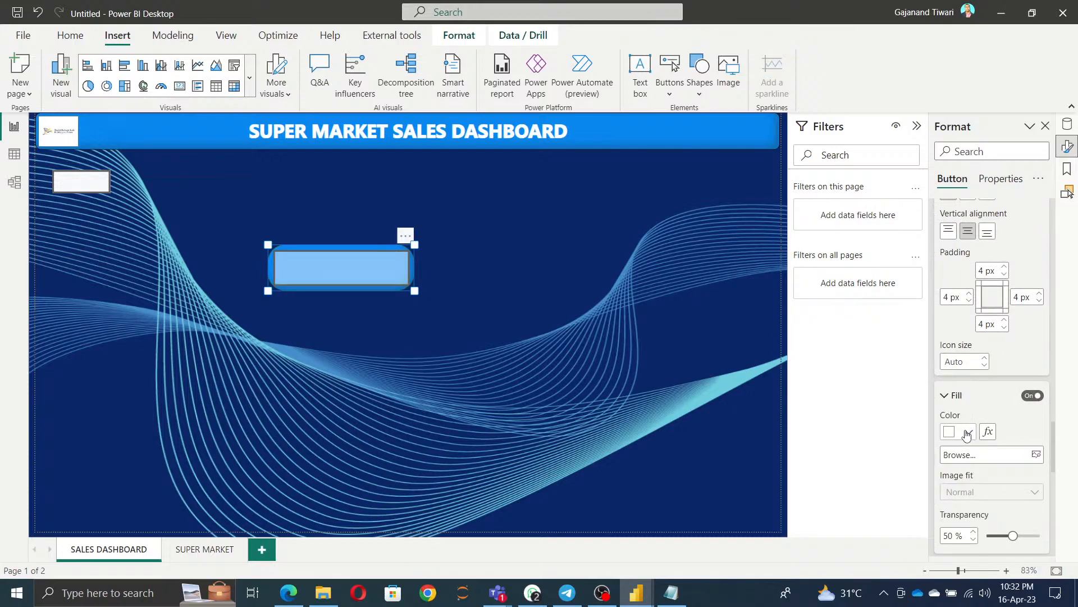
pyautogui.click(967, 433)
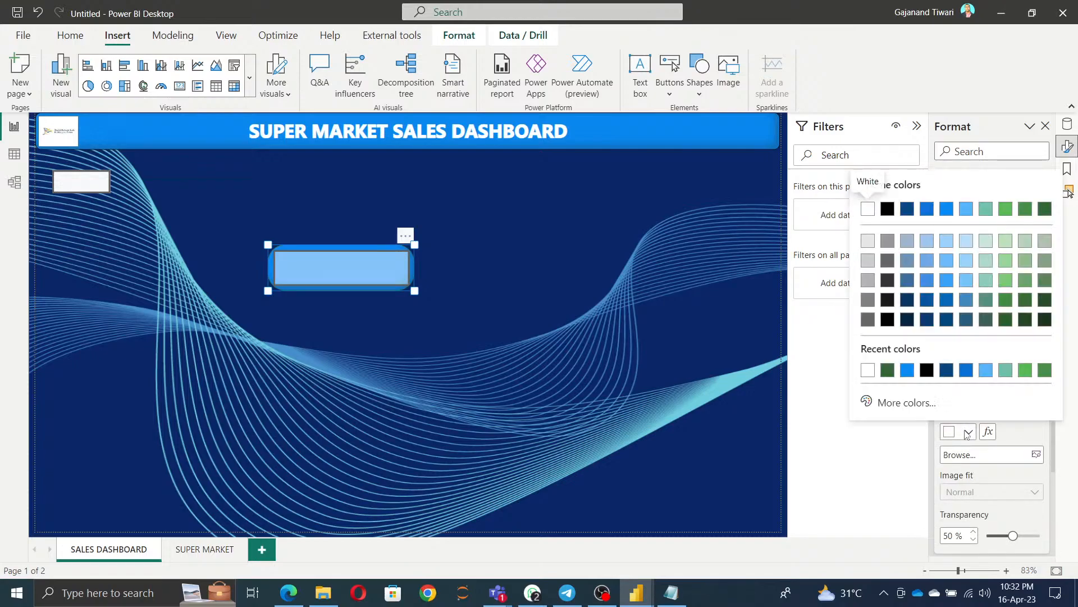
pyautogui.click(1034, 536)
pyautogui.moveTo(1013, 537); pyautogui.dragTo(1045, 537)
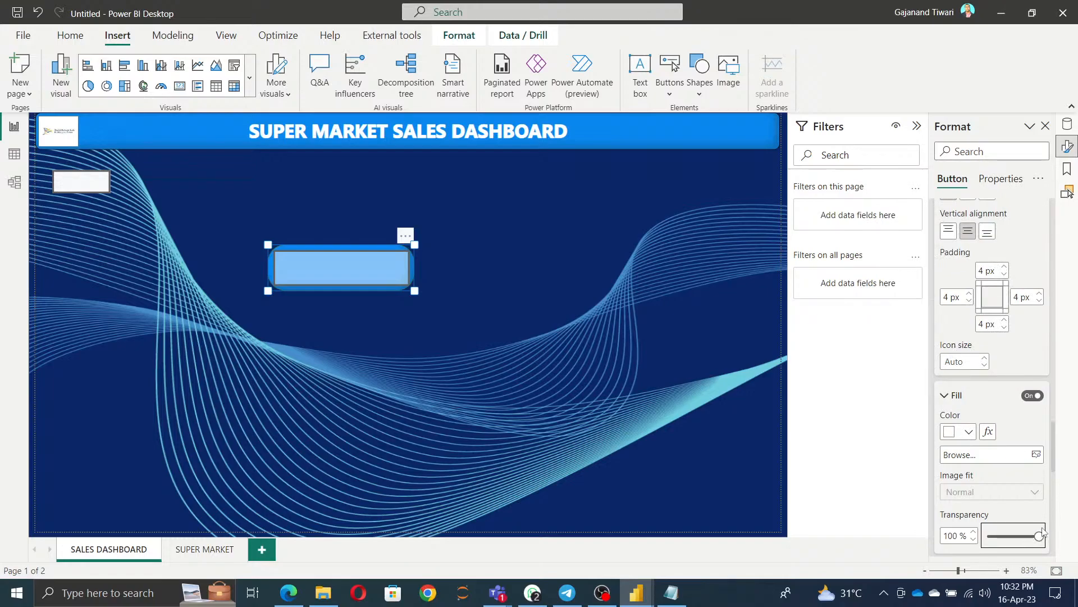
pyautogui.click(386, 323)
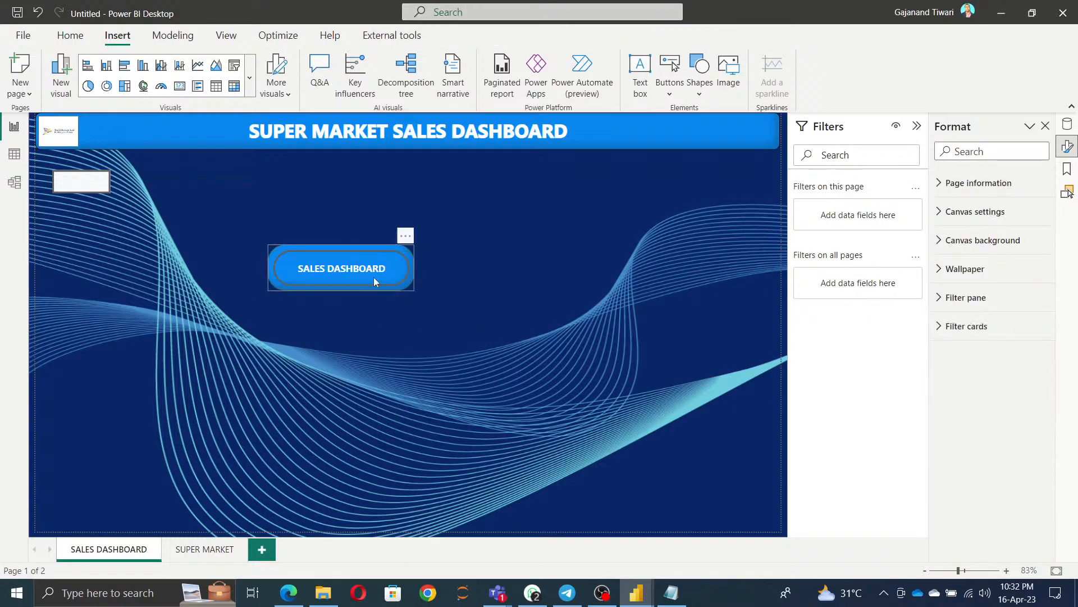
# Reselect the larger button, toggle its background off and back on, and set the background transparency to 0 %.
pyautogui.click(353, 279)
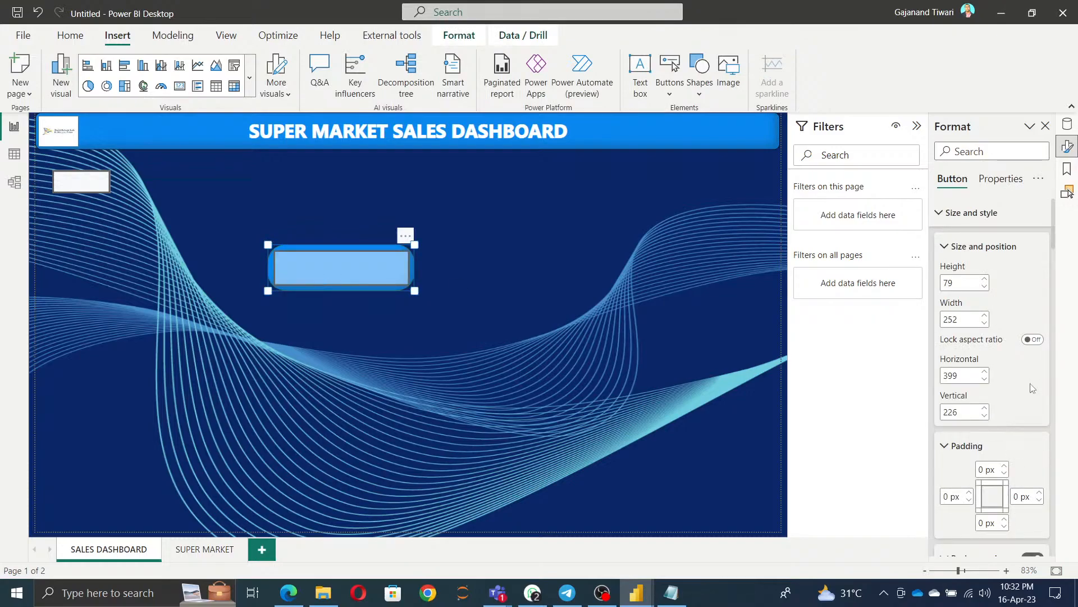
pyautogui.scroll(-5, 1022, 318)
pyautogui.scroll(5, 1021, 331)
pyautogui.scroll(-5, 1010, 382)
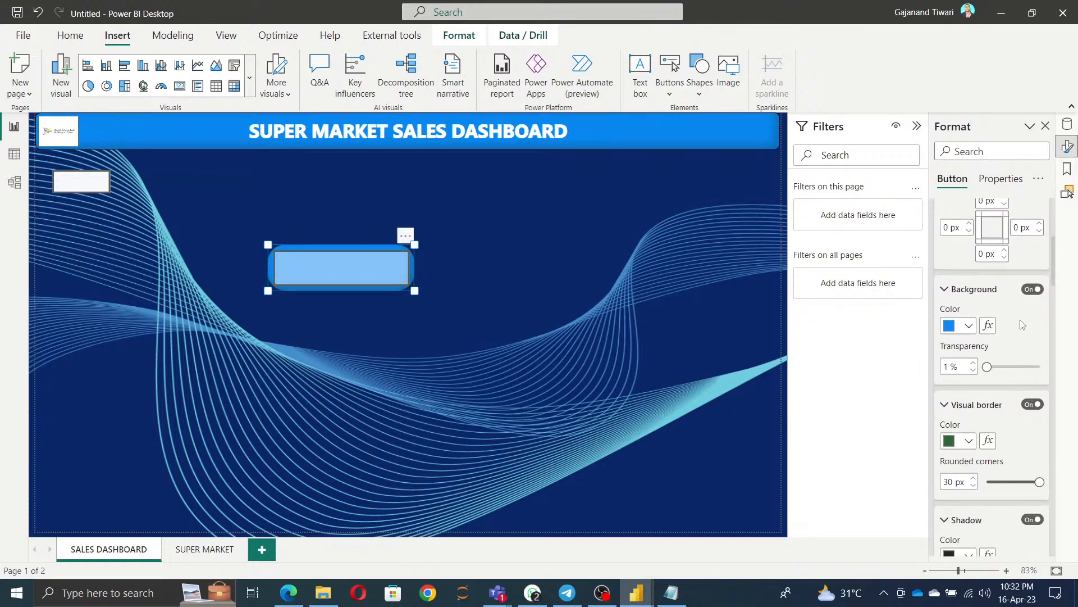
pyautogui.click(1032, 290)
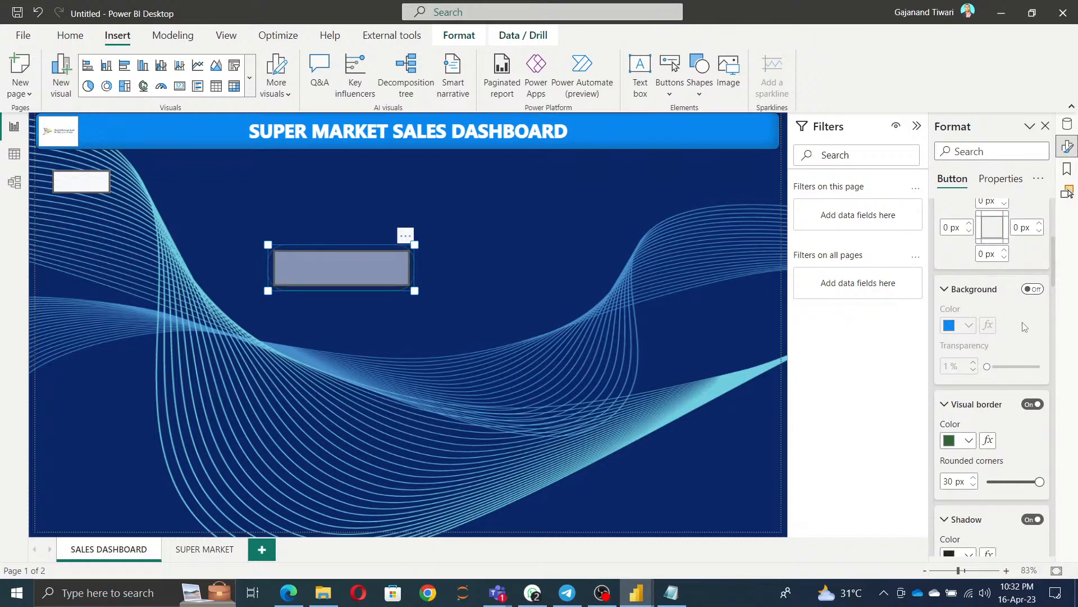
pyautogui.click(1031, 289)
pyautogui.scroll(-3, 1035, 337)
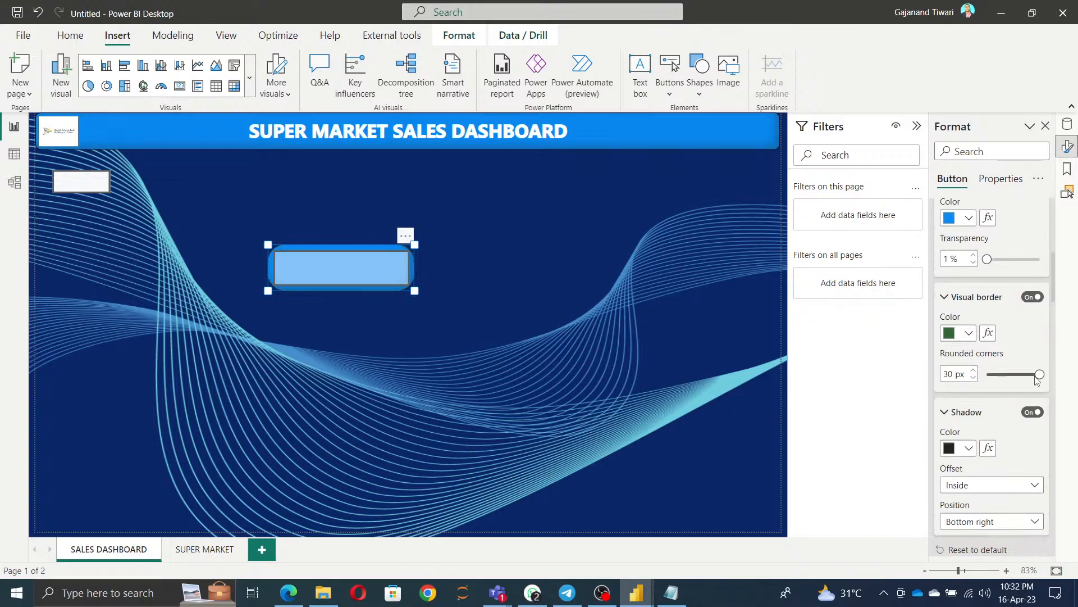
pyautogui.moveTo(987, 259)
pyautogui.mouseDown()
pyautogui.moveTo(1031, 261)
pyautogui.moveTo(1042, 273)
pyautogui.moveTo(987, 260)
pyautogui.mouseUp()
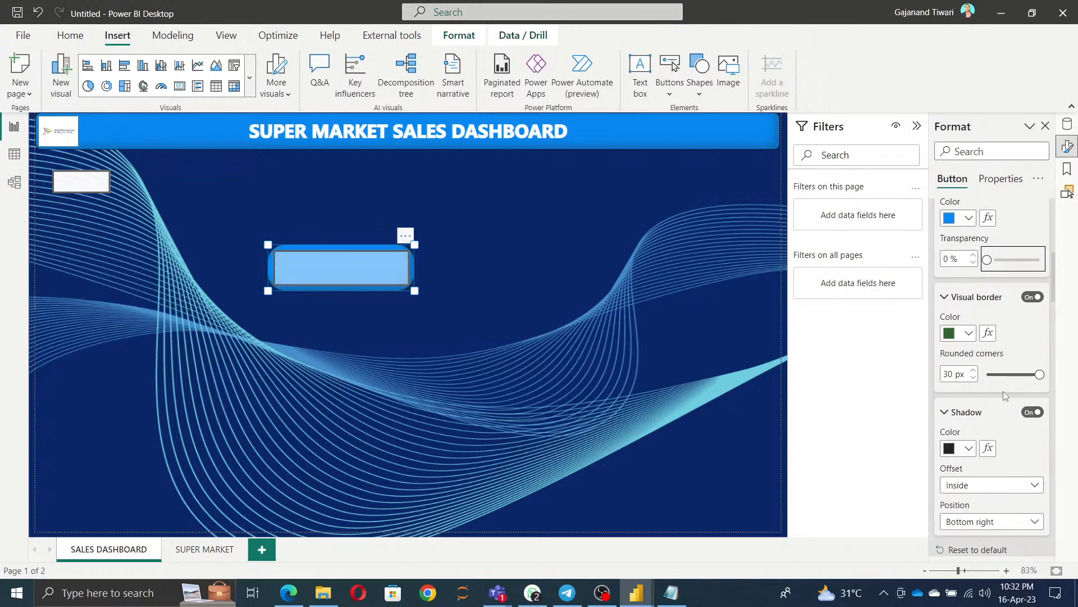
# Review the icon types for the button's On press state and set the icon line color to white.
pyautogui.scroll(-1, 1004, 394)
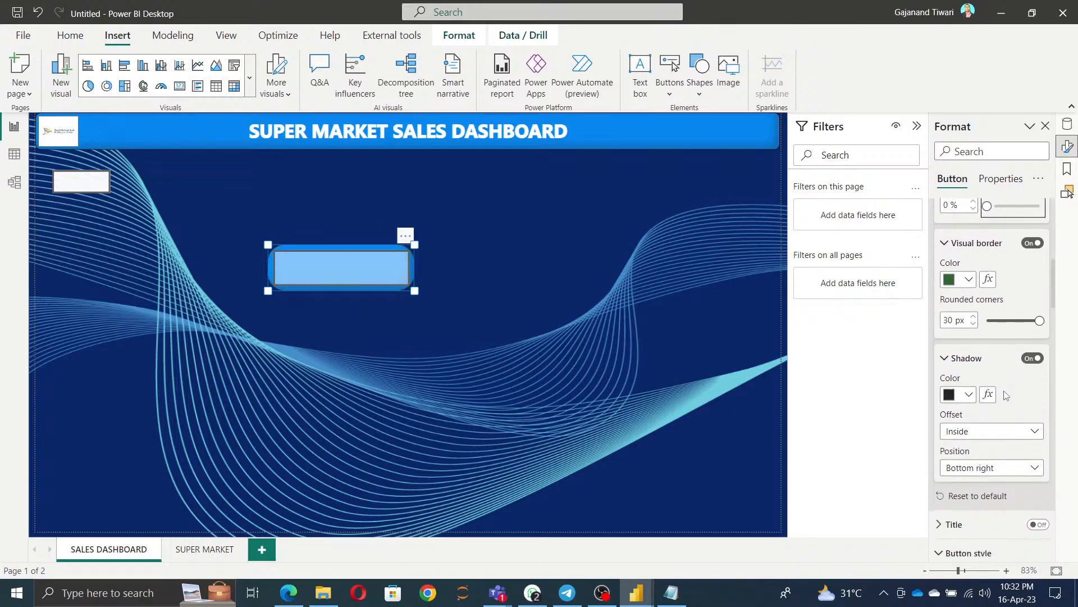
pyautogui.scroll(-4, 1006, 395)
pyautogui.scroll(-4, 1006, 395)
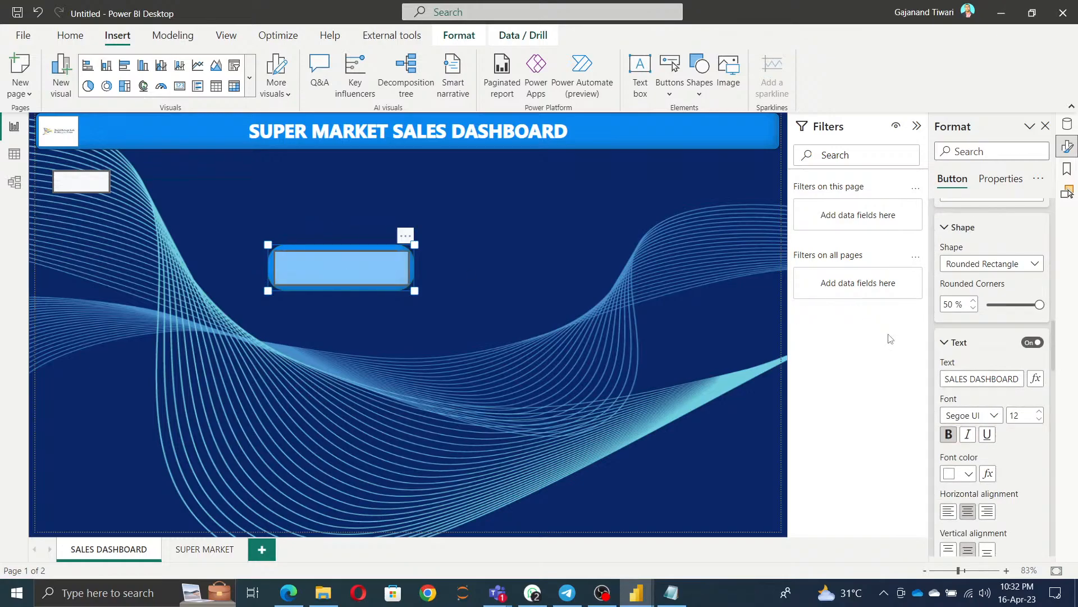
pyautogui.scroll(-3, 991, 415)
pyautogui.scroll(-3, 999, 405)
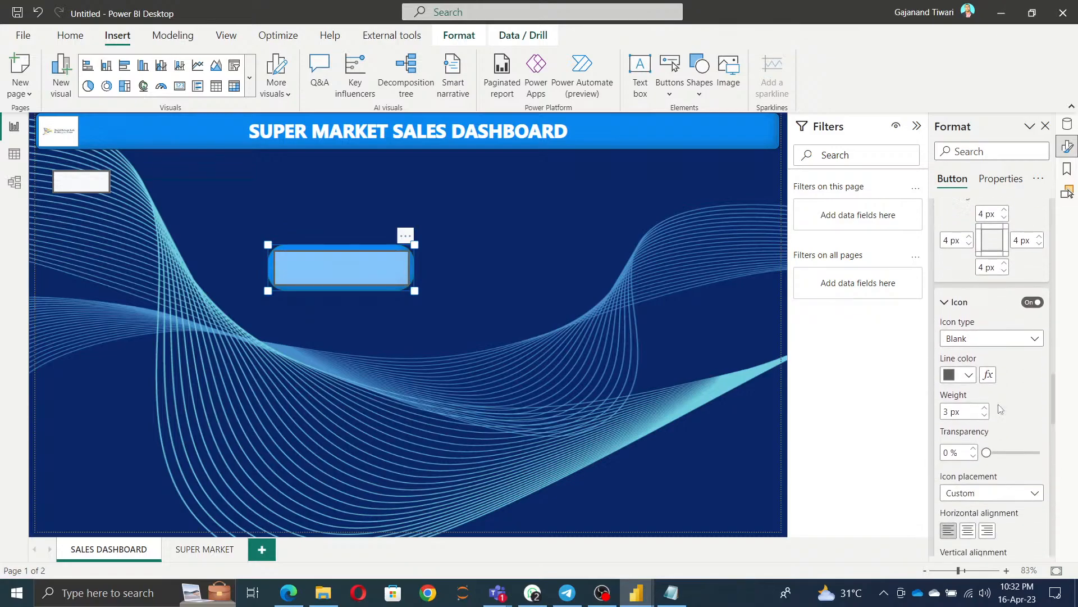
pyautogui.click(1016, 339)
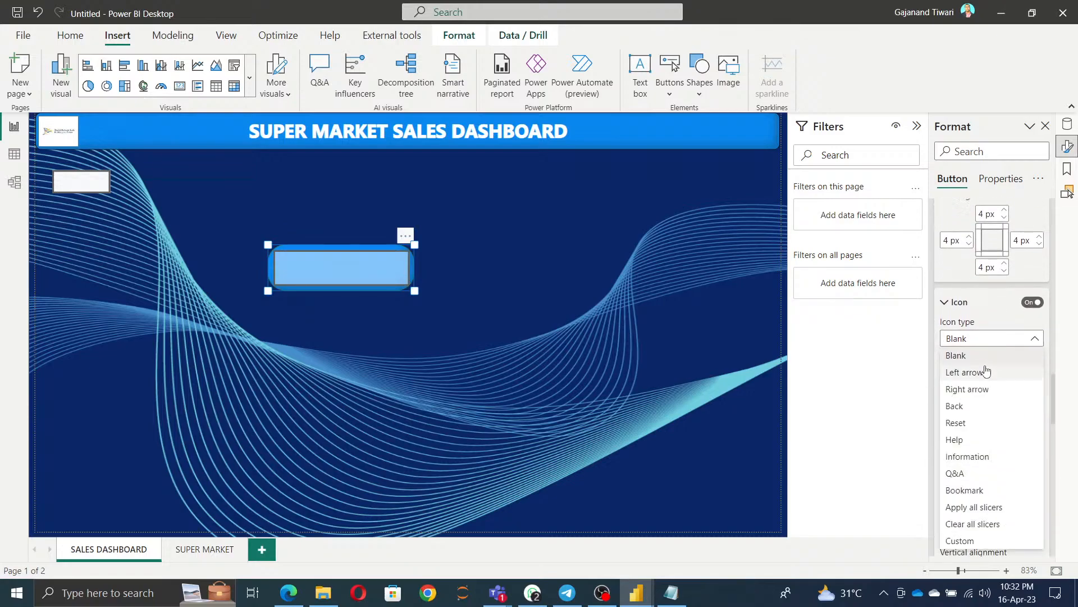
pyautogui.click(983, 319)
pyautogui.scroll(-2, 1002, 418)
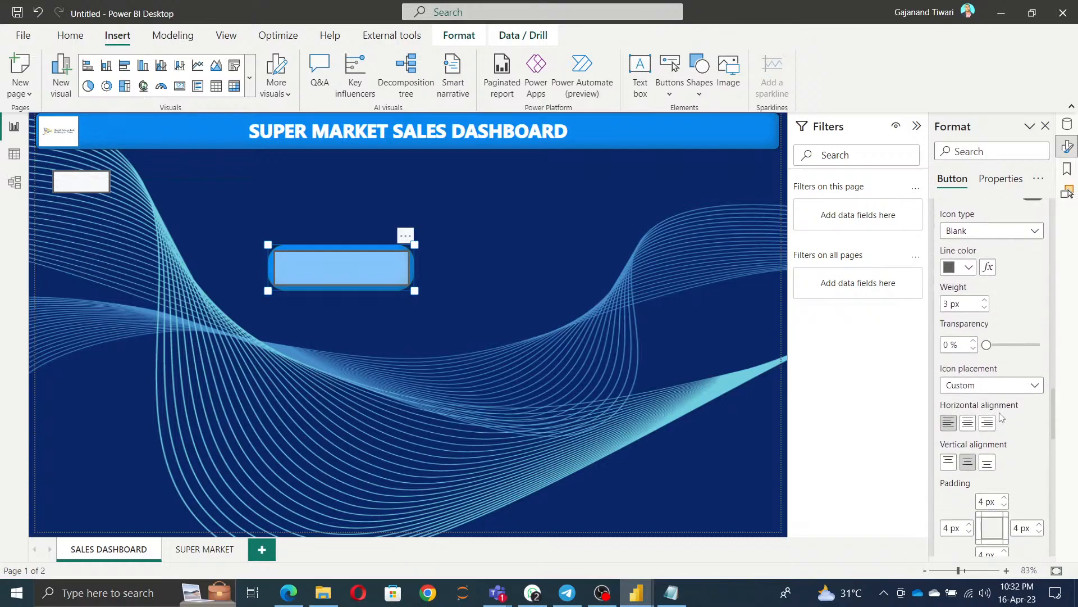
pyautogui.click(969, 268)
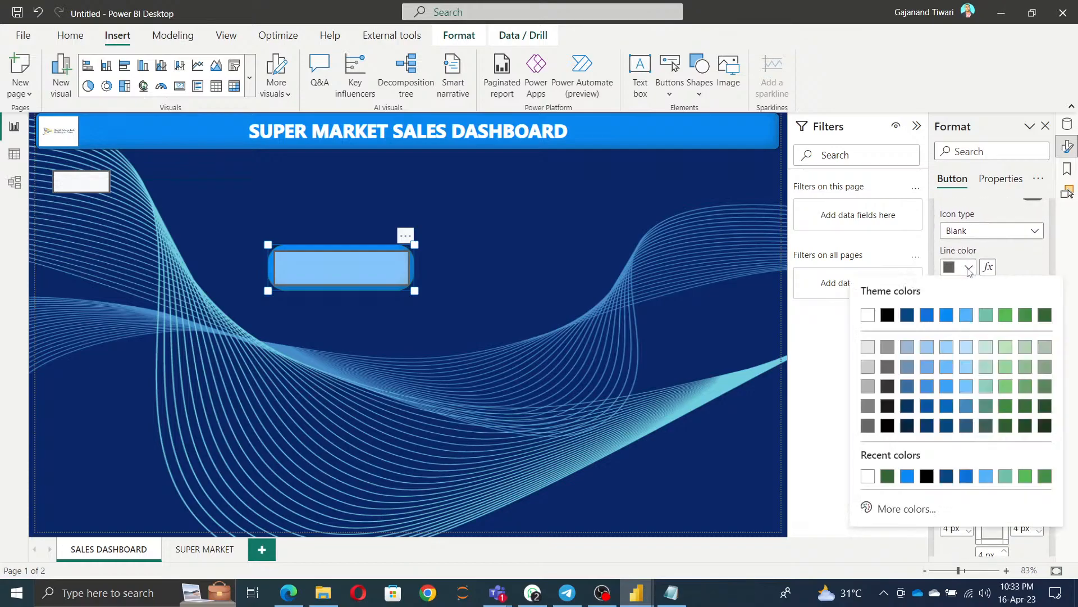
pyautogui.click(868, 316)
# Turn on the glow effect for the button's On press state.
pyautogui.scroll(-7, 955, 327)
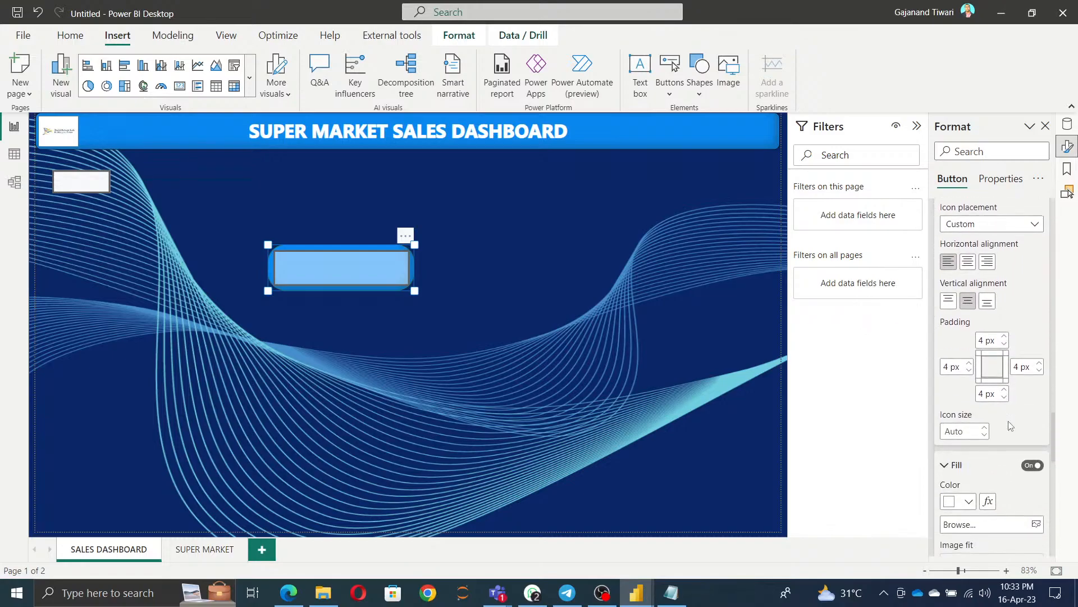
pyautogui.scroll(-6, 1009, 427)
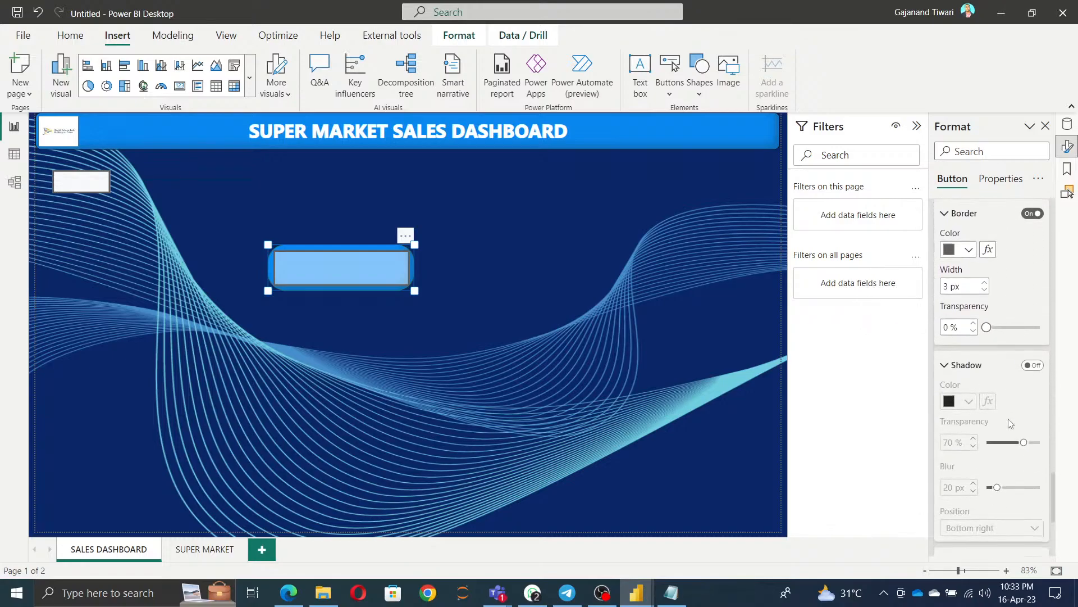
pyautogui.scroll(-3, 1010, 422)
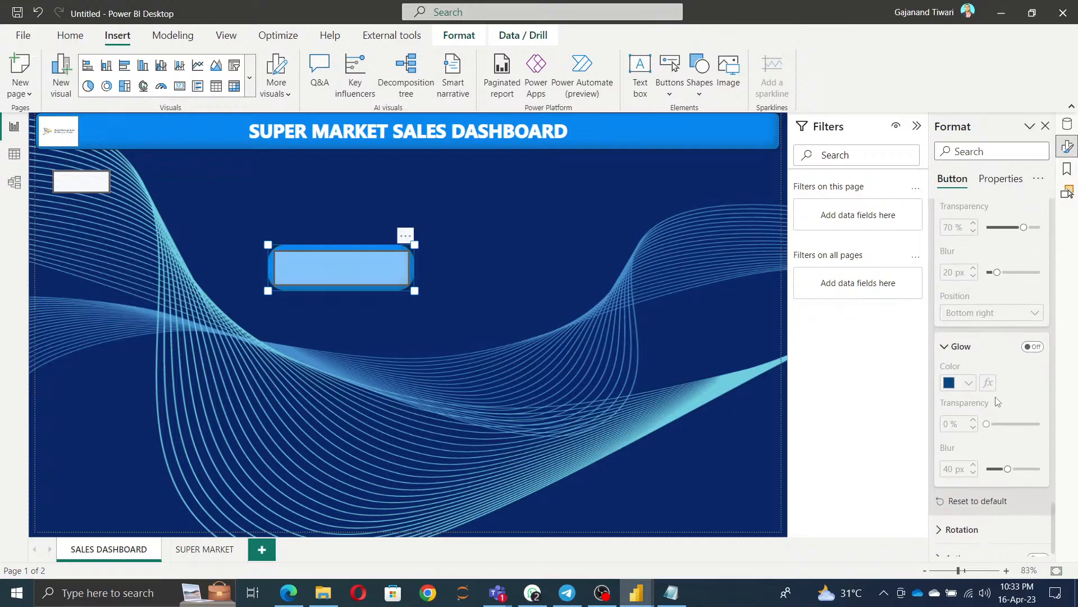
pyautogui.click(1033, 347)
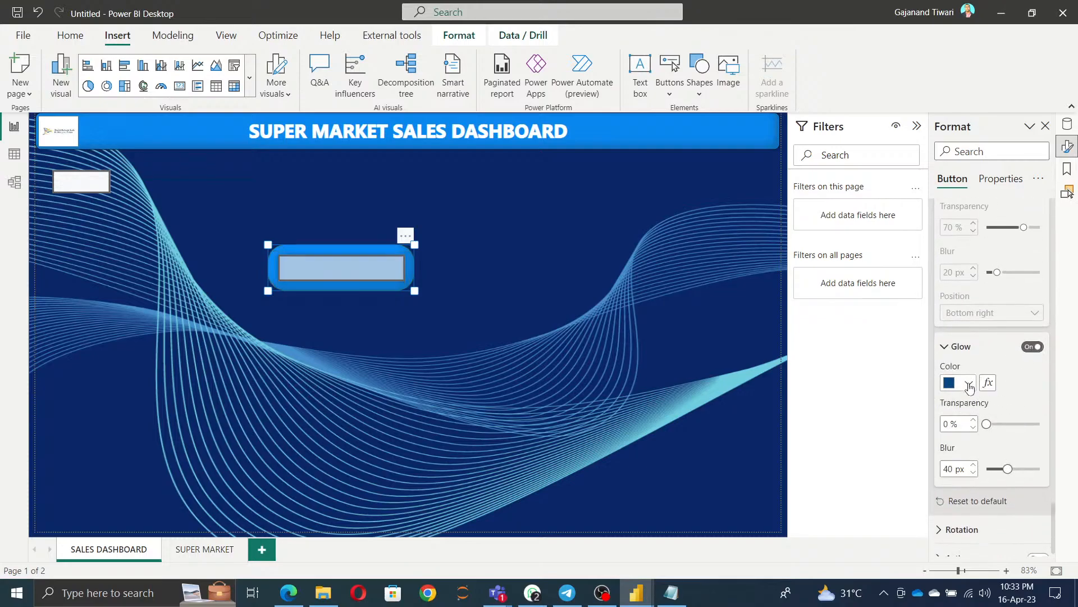
# Switch the larger button's style settings to the Default state.
pyautogui.scroll(6, 1008, 450)
pyautogui.scroll(10, 1009, 448)
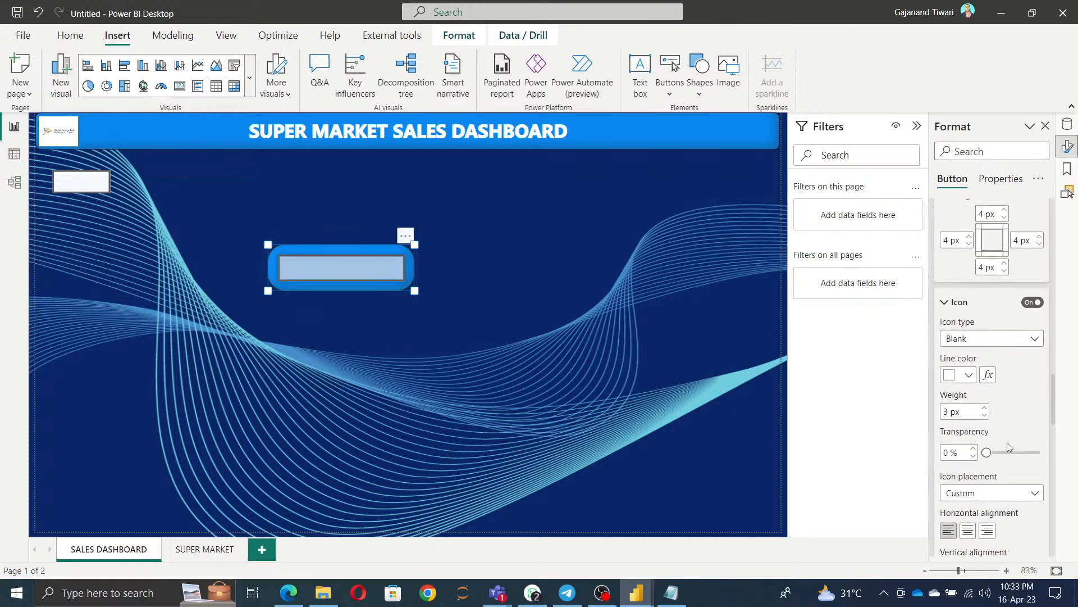
pyautogui.scroll(8, 1010, 447)
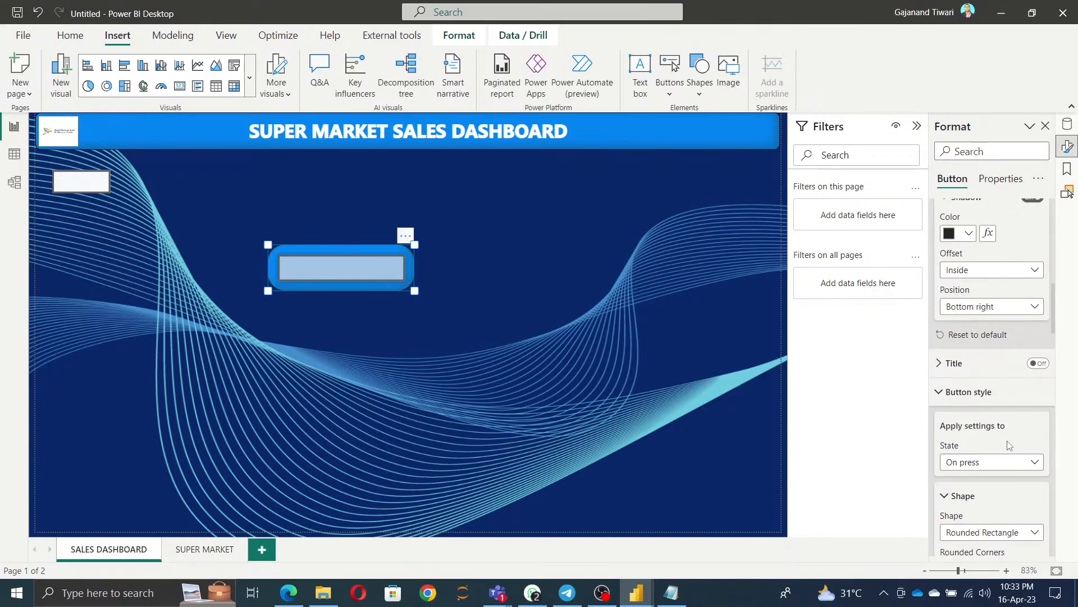
pyautogui.scroll(8, 1009, 444)
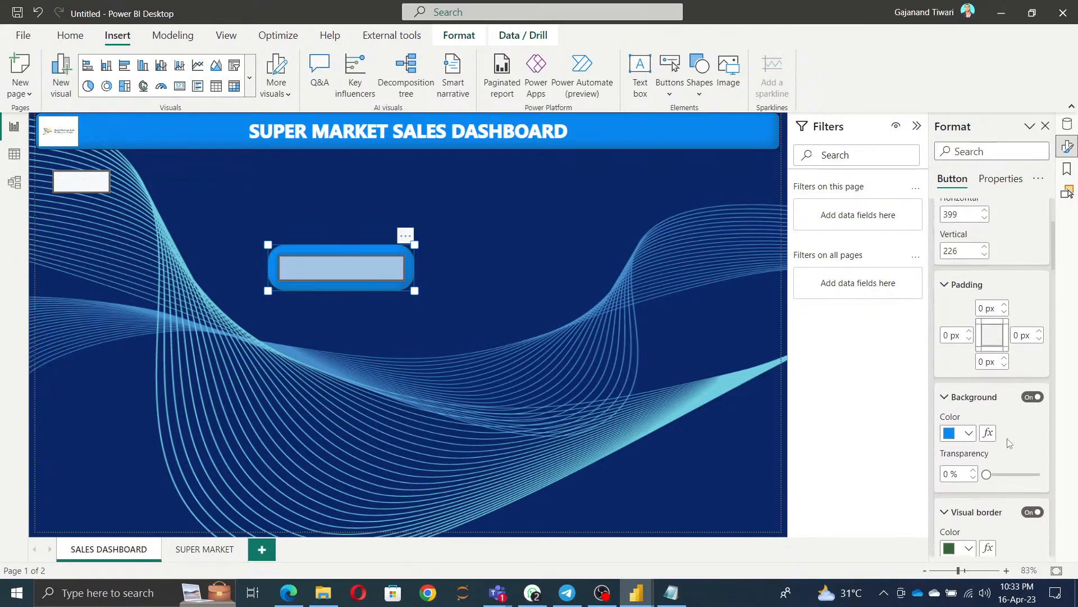
pyautogui.scroll(-8, 1009, 444)
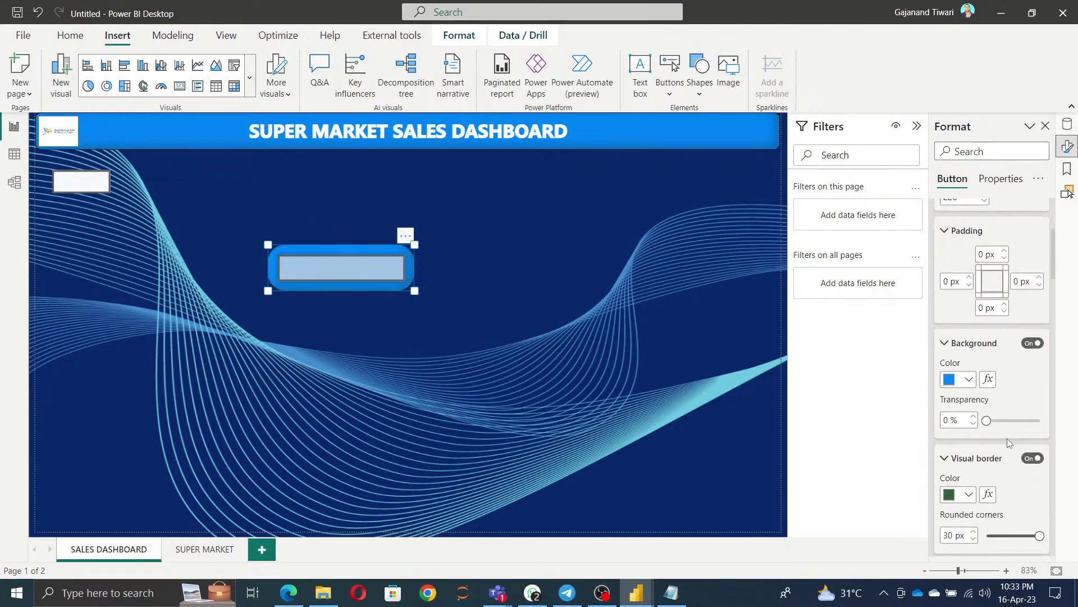
pyautogui.scroll(-5, 1009, 443)
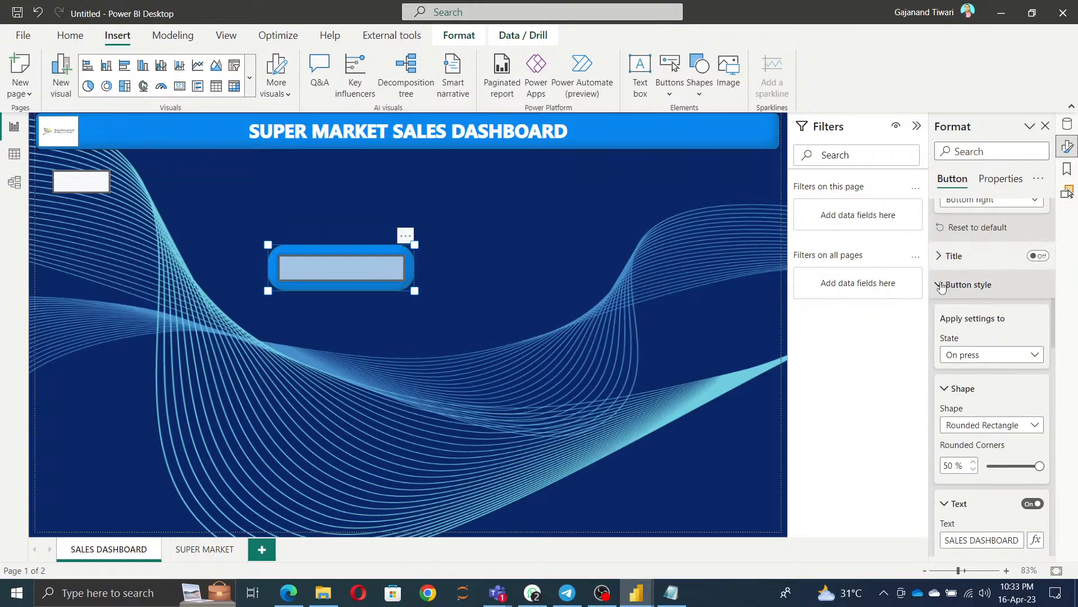
pyautogui.click(980, 355)
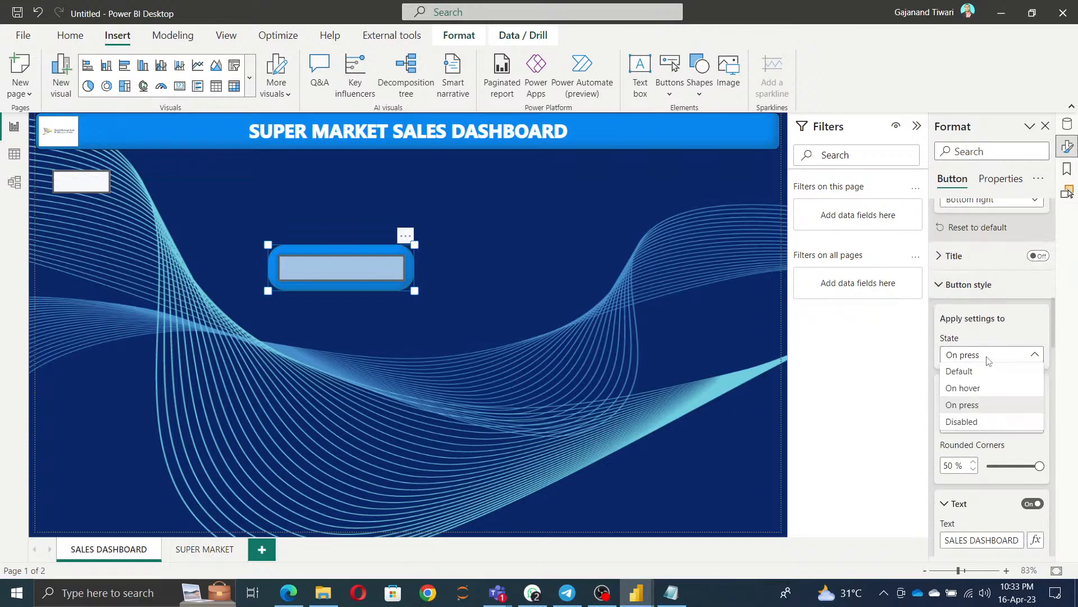
pyautogui.click(975, 373)
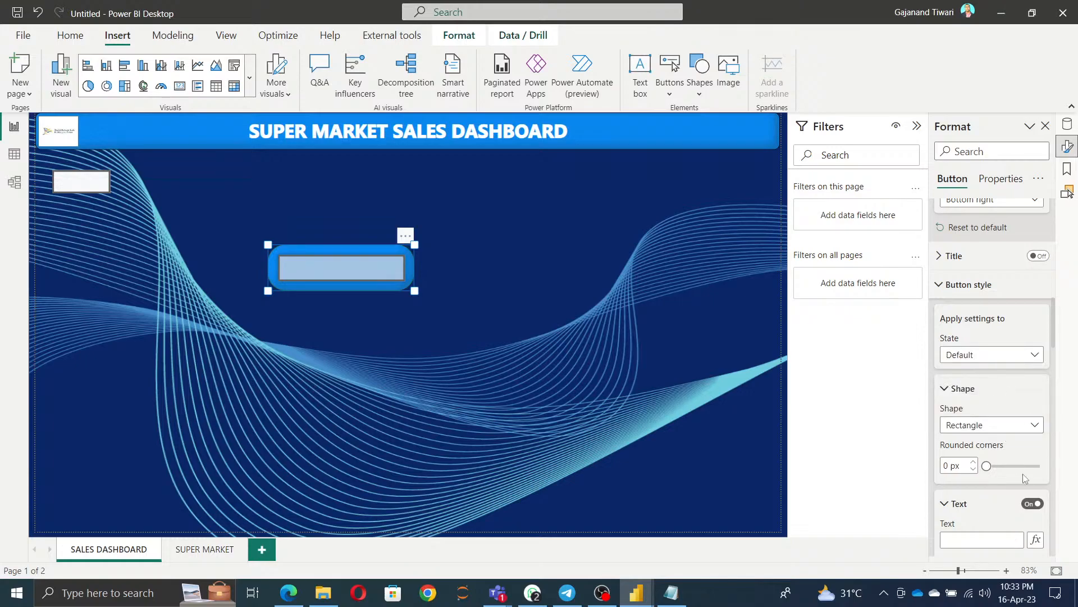
# Set the button's Default state text to SALES DASHBOARD, copying it from the page name.
pyautogui.scroll(-2, 1017, 497)
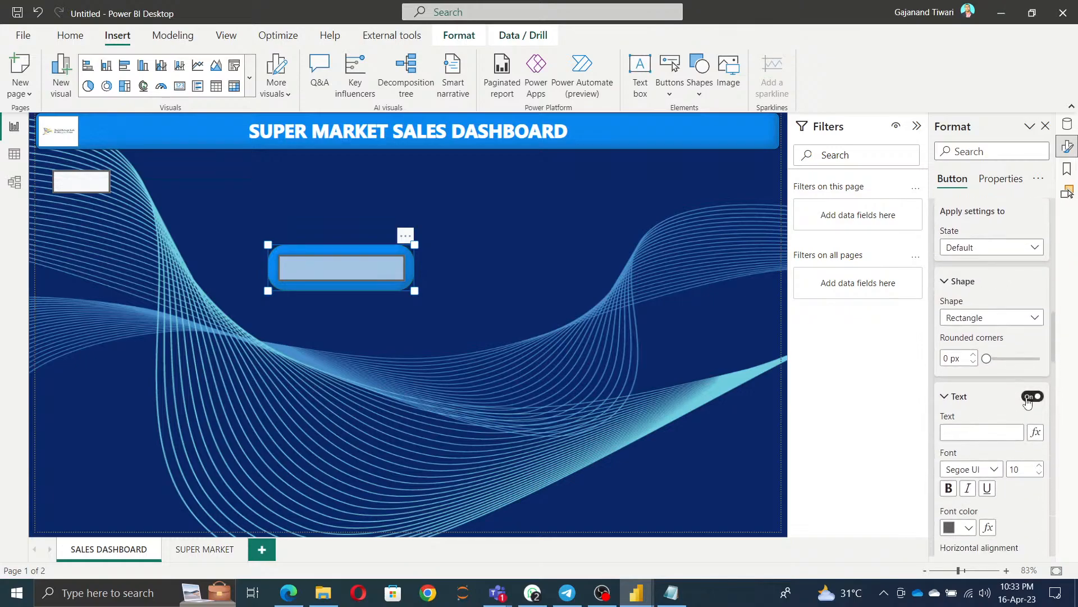
pyautogui.click(988, 428)
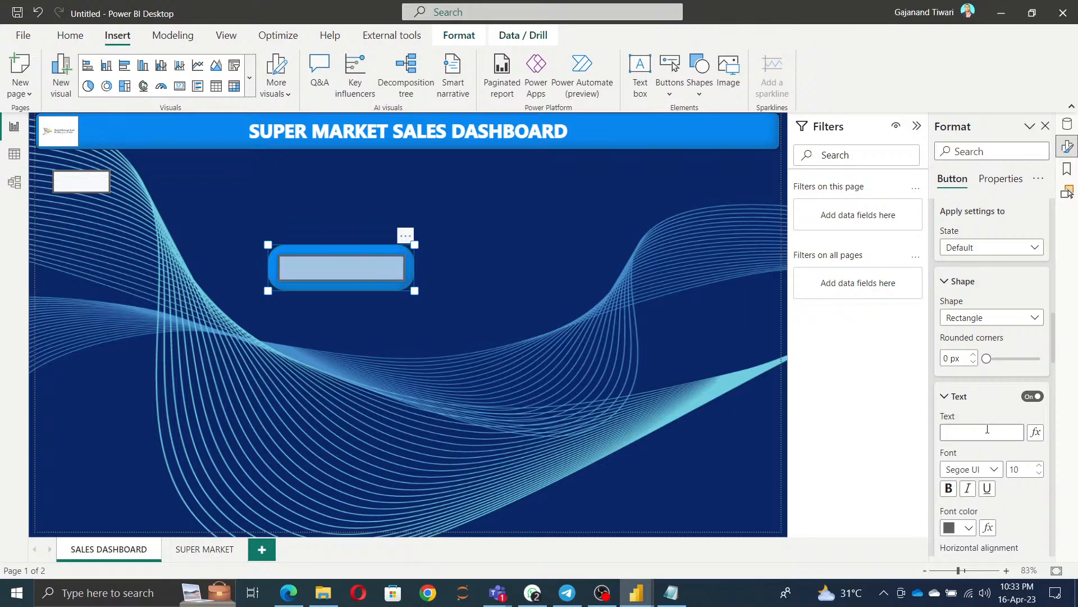
pyautogui.write('dAS')
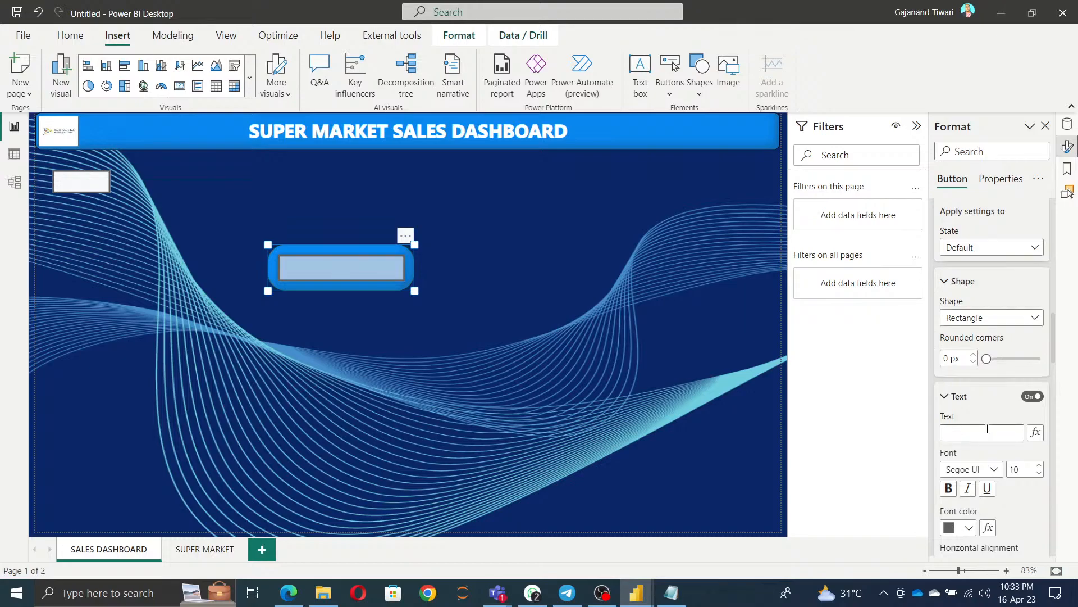
pyautogui.press('BackSpace')
pyautogui.press('BackSpace')
pyautogui.press('BackSpace')
pyautogui.doubleClick(109, 551)
pyautogui.hotkey('ctrl', 'c')
pyautogui.click(967, 432)
pyautogui.hotkey('ctrl', 'v')
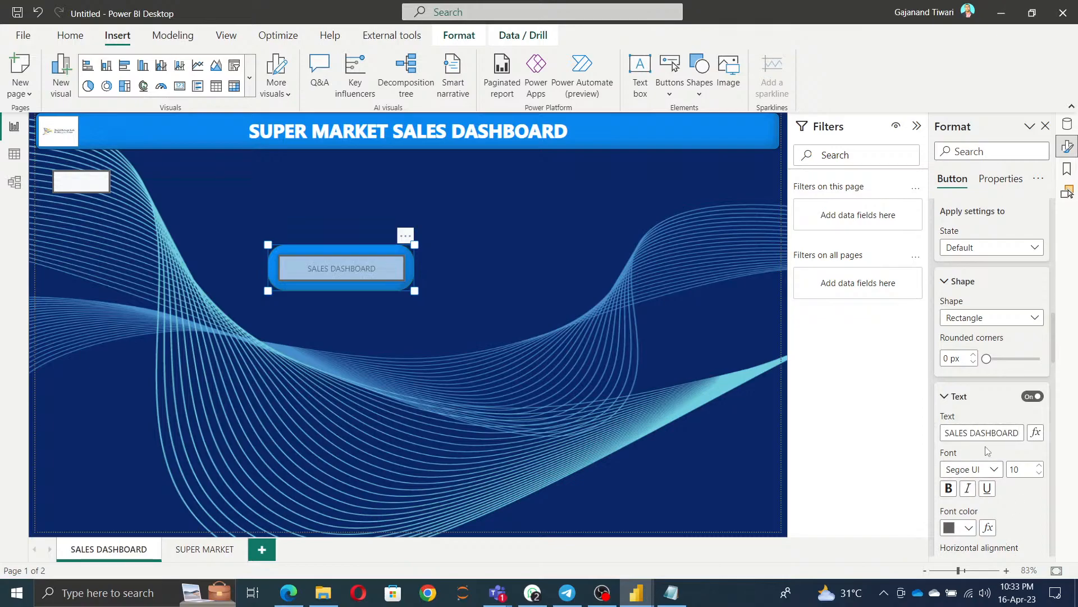
# Set the button's Default state font color to white.
pyautogui.scroll(-2, 988, 449)
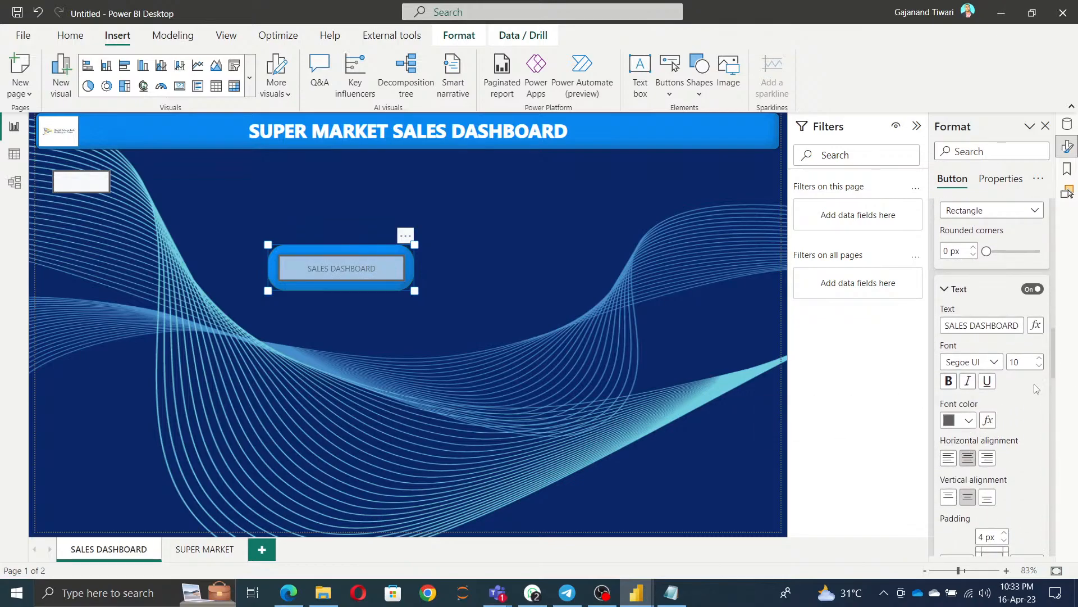
pyautogui.click(969, 422)
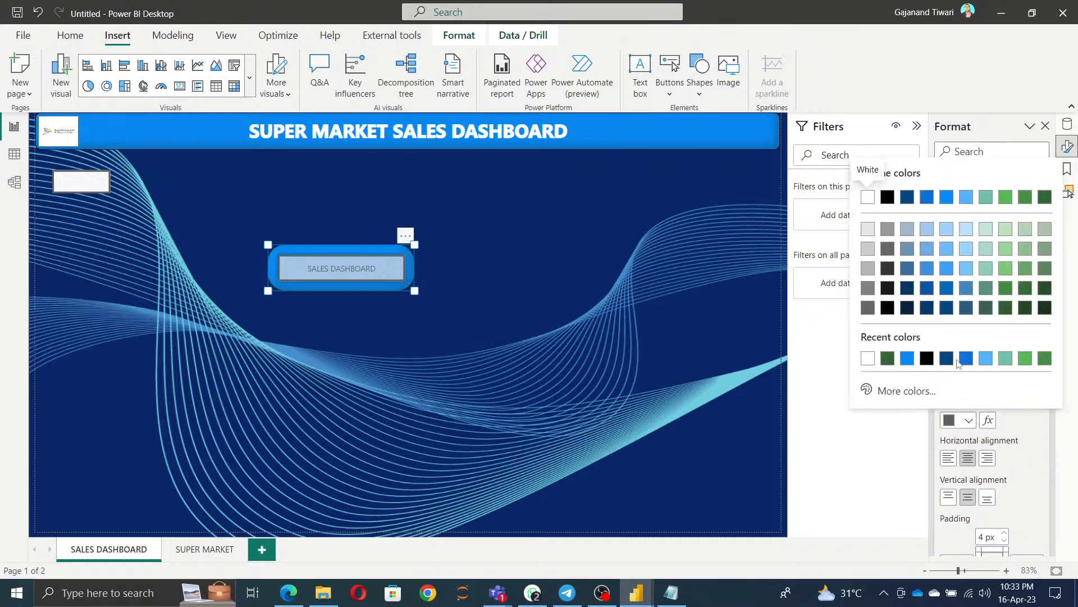
pyautogui.click(868, 198)
# Set the button's Default state fill color to the same bright blue as its background.
pyautogui.scroll(-2, 983, 431)
pyautogui.scroll(-3, 980, 430)
pyautogui.scroll(-2, 975, 447)
pyautogui.scroll(-5, 975, 447)
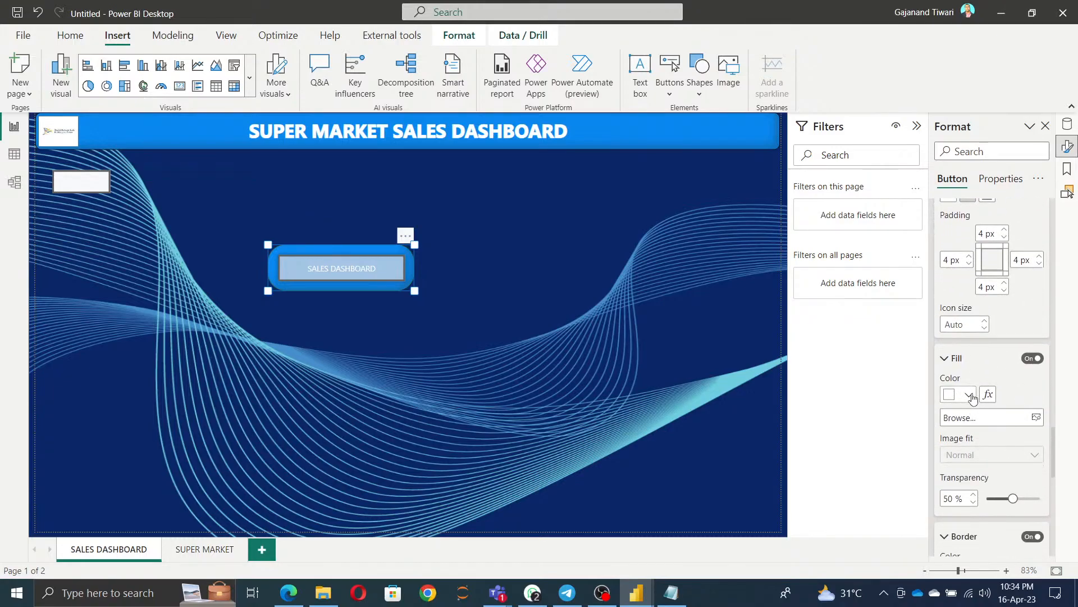
pyautogui.click(970, 395)
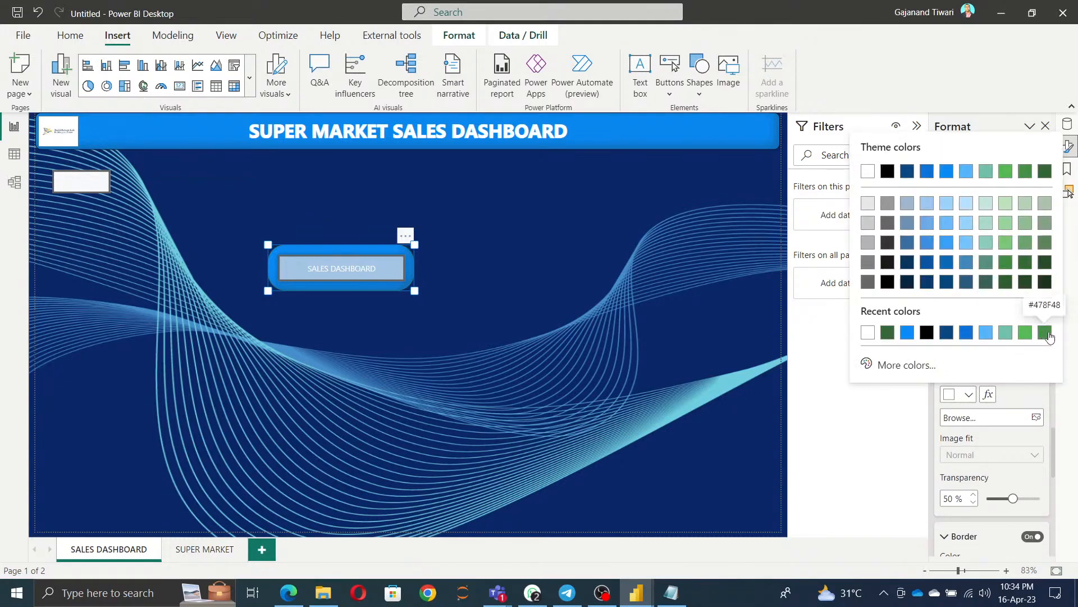
pyautogui.click(908, 333)
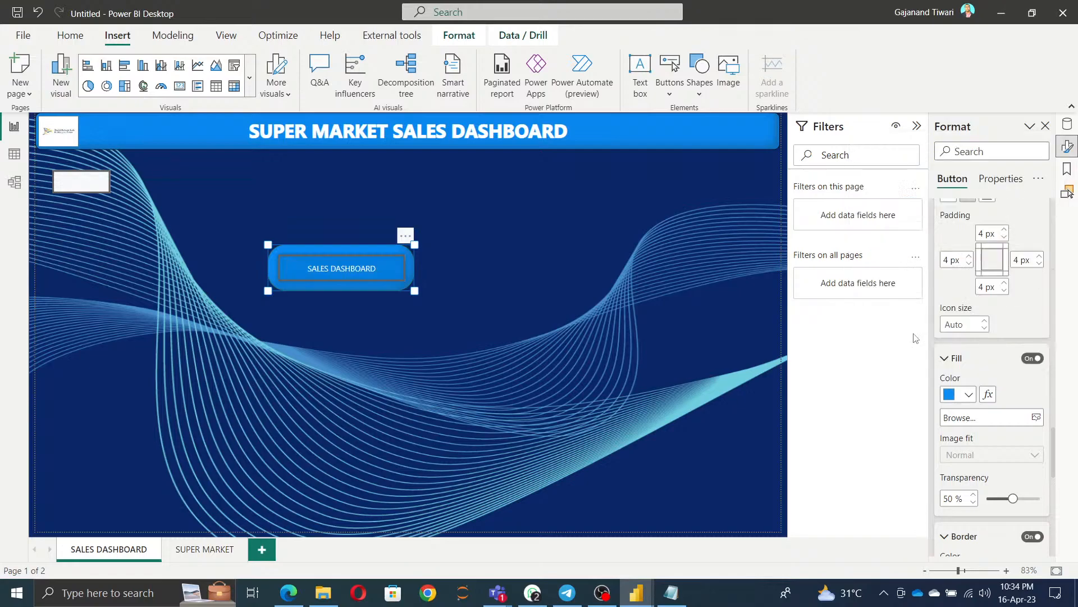
# Make the button's Default state text bold and deselect the button.
pyautogui.scroll(5, 997, 433)
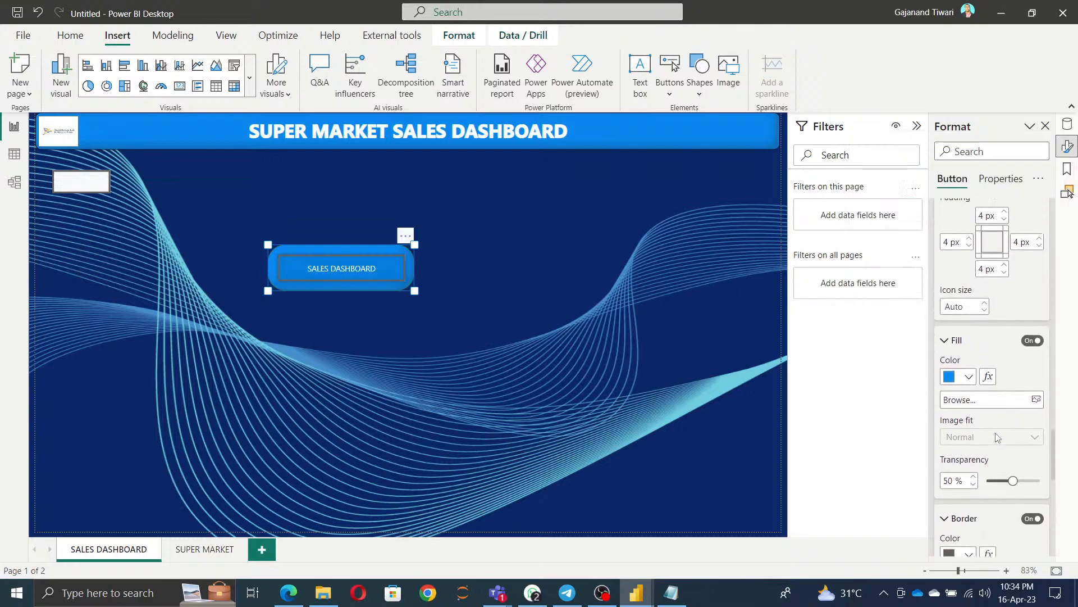
pyautogui.scroll(1, 996, 438)
pyautogui.scroll(4, 973, 383)
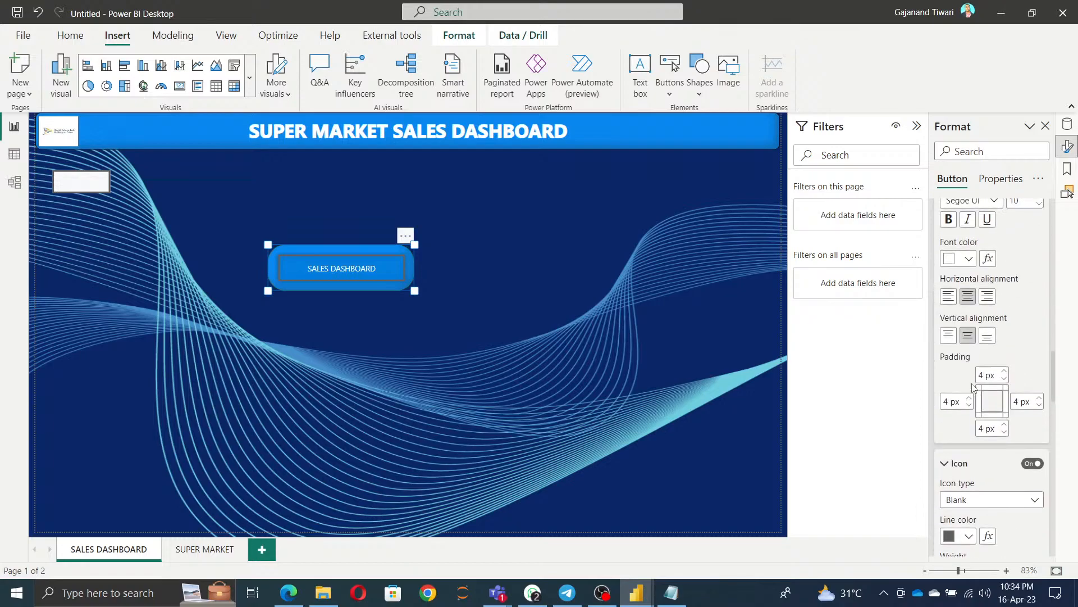
pyautogui.click(949, 329)
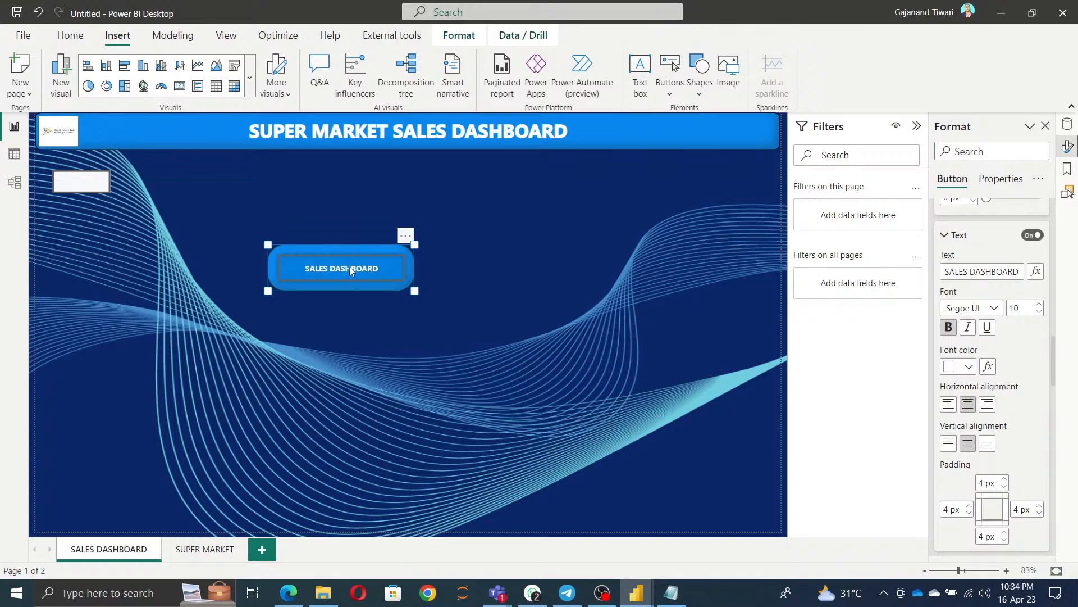
pyautogui.click(540, 335)
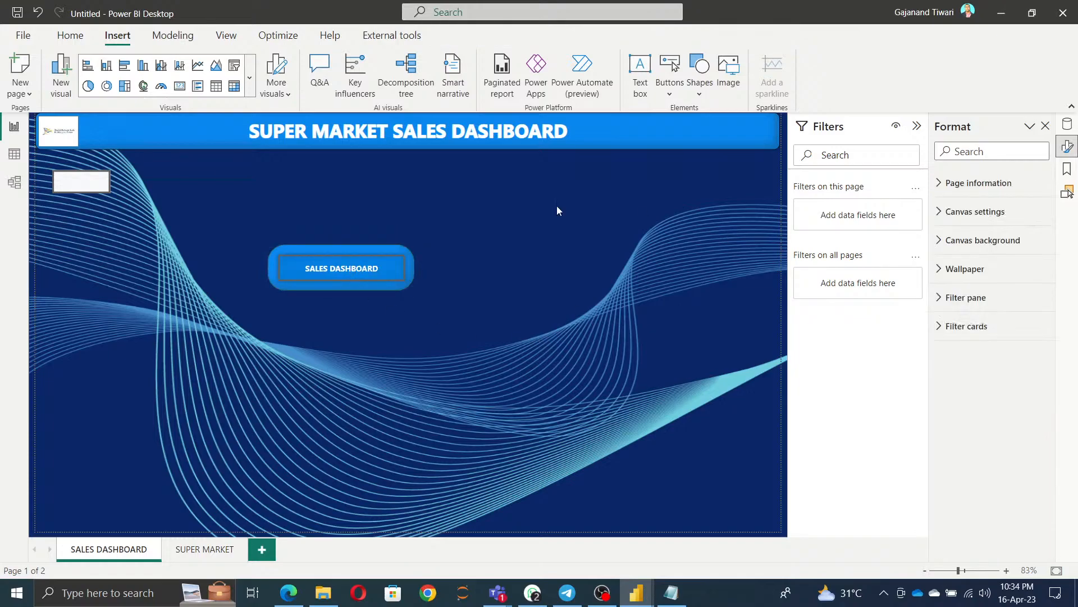
# Delete the small blank white button and move the SALES DASHBOARD button beneath the banner's logo, at about horizontal 8, vertical 78.
pyautogui.click(77, 184)
pyautogui.click(169, 231)
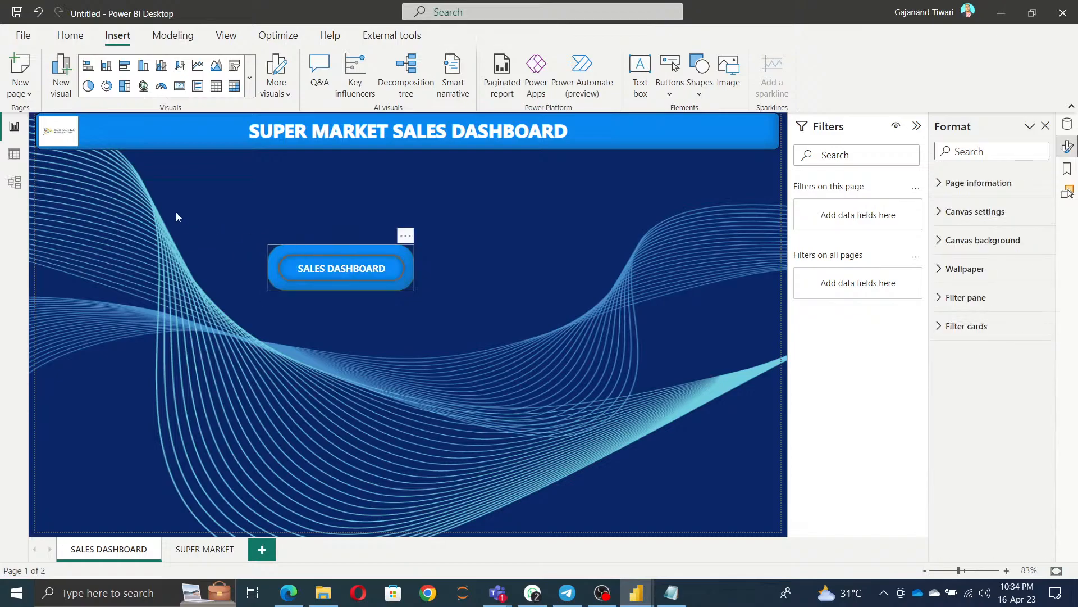
pyautogui.moveTo(342, 265); pyautogui.dragTo(123, 185)
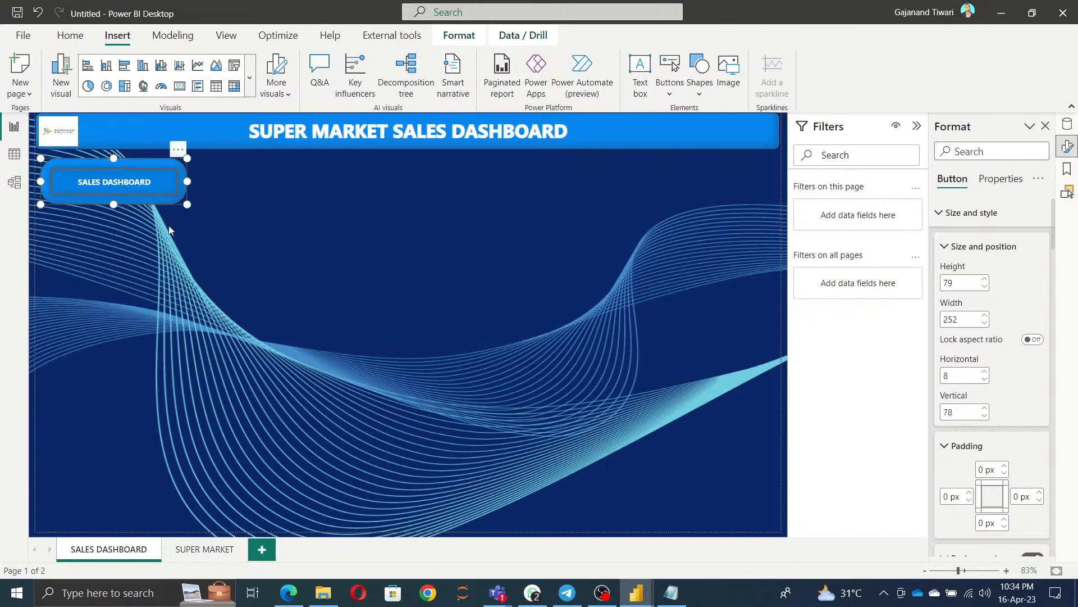
# Duplicate the SALES DASHBOARD button and place the copy directly below the original.
pyautogui.hotkey('ctrl', 'c')
pyautogui.hotkey('ctrl', 'v')
pyautogui.moveTo(127, 179); pyautogui.dragTo(107, 231)
# Change the lower button's text to SUPER MARKET, copying it from the second page's name.
pyautogui.doubleClick(202, 549)
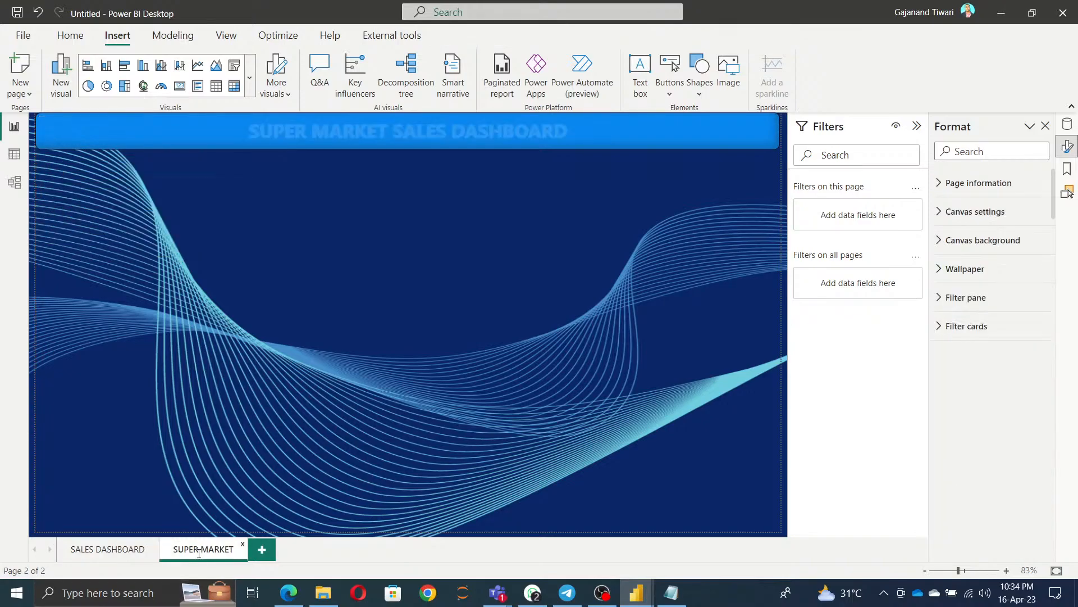
pyautogui.click(99, 220)
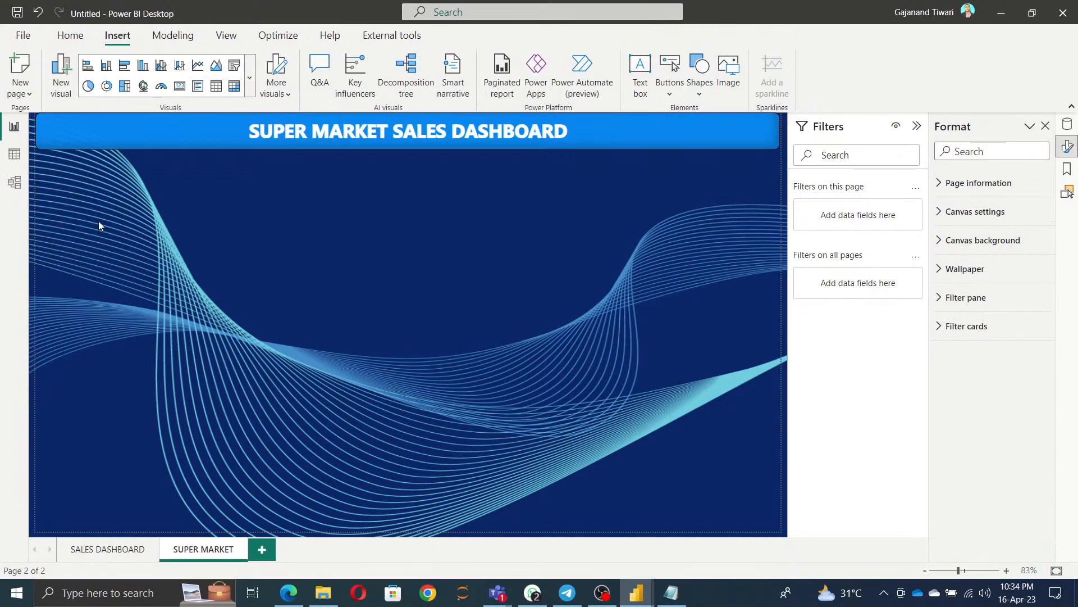
pyautogui.click(112, 549)
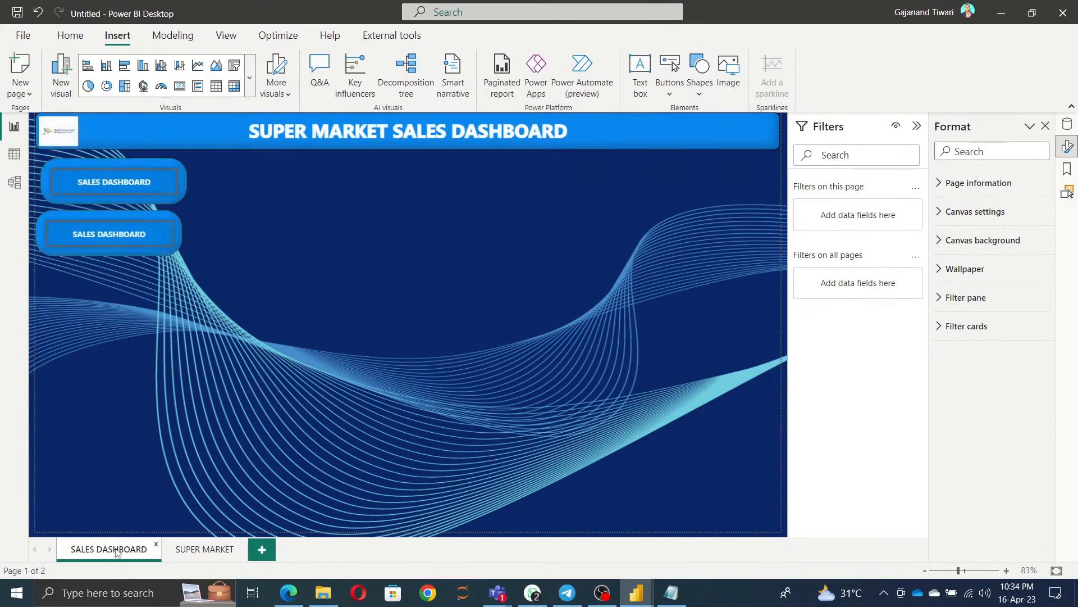
pyautogui.click(123, 237)
pyautogui.scroll(-5, 998, 463)
pyautogui.scroll(-8, 998, 463)
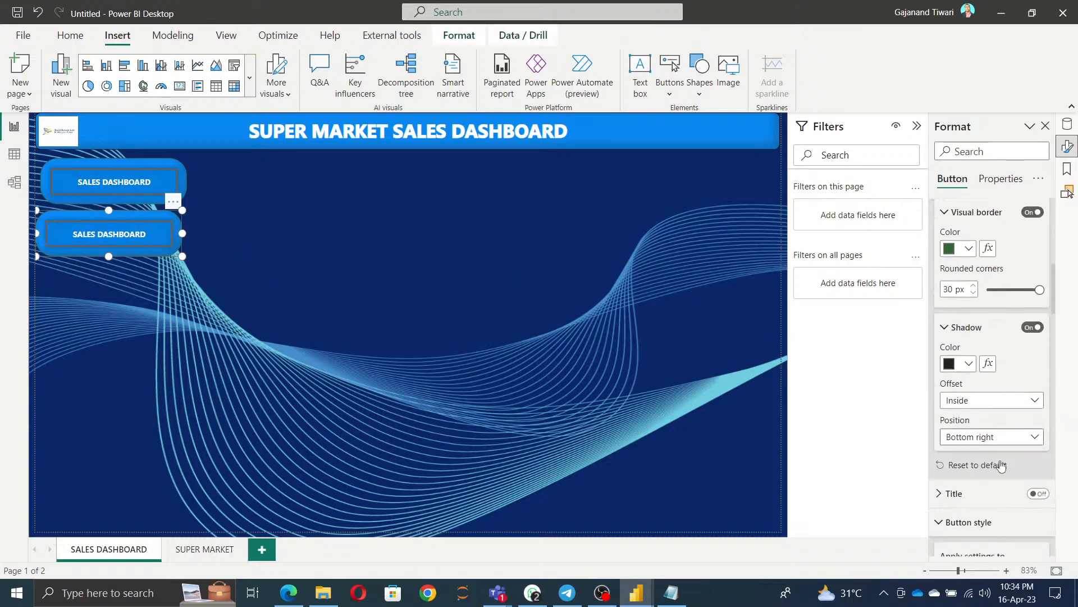
pyautogui.scroll(-2, 1001, 463)
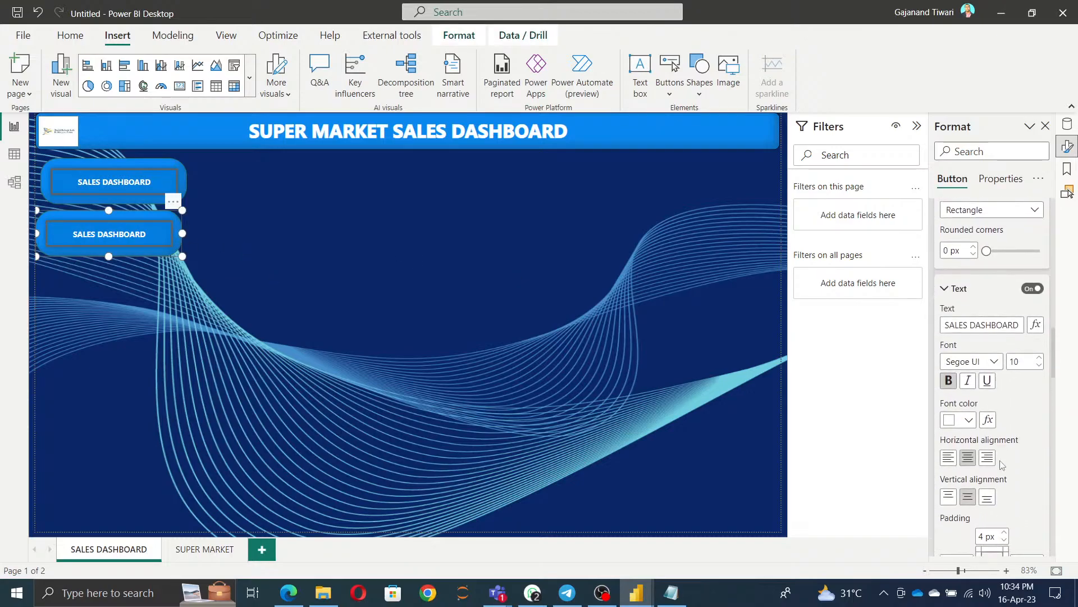
pyautogui.tripleClick(976, 325)
pyautogui.hotkey('ctrl', 'v')
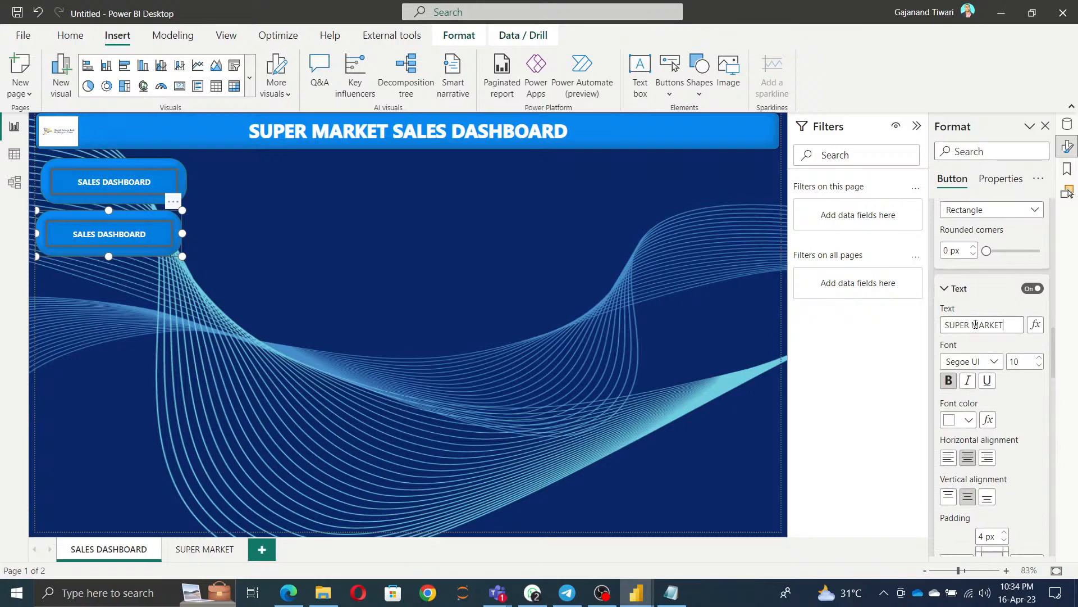
pyautogui.click(187, 319)
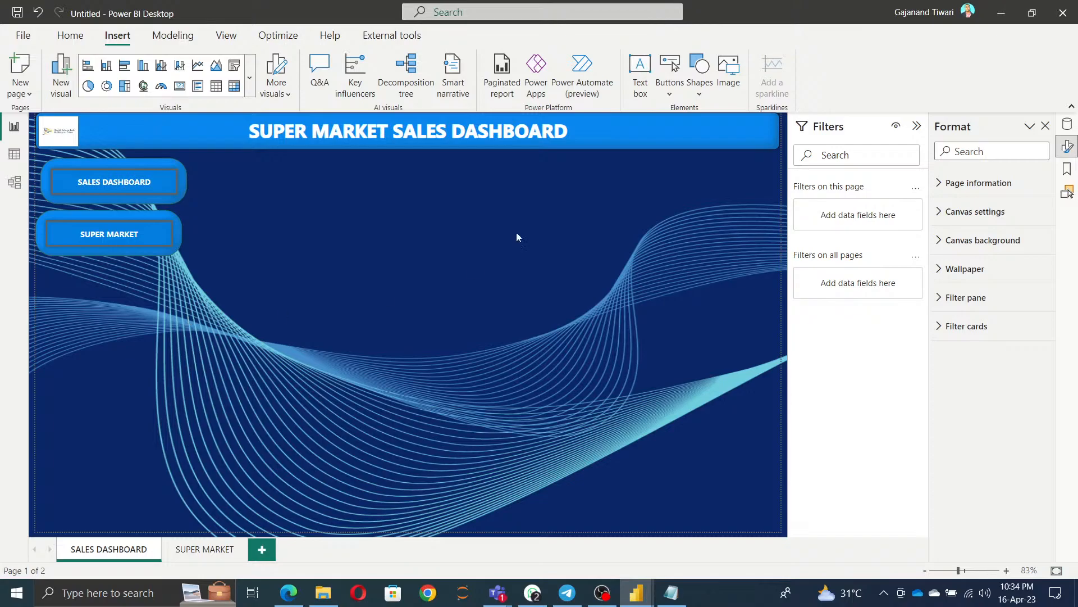
# Align the SALES DASHBOARD and SUPER MARKET buttons along their left edges.
pyautogui.click(49, 166)
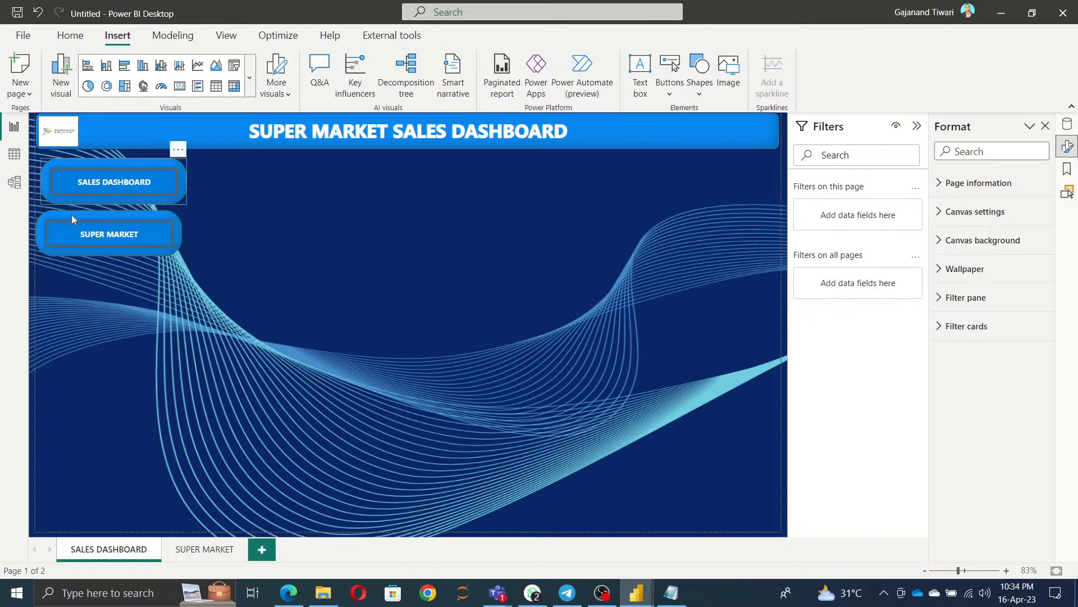
pyautogui.keyDown('ctrl'); pyautogui.click(73, 221); pyautogui.keyUp('ctrl')
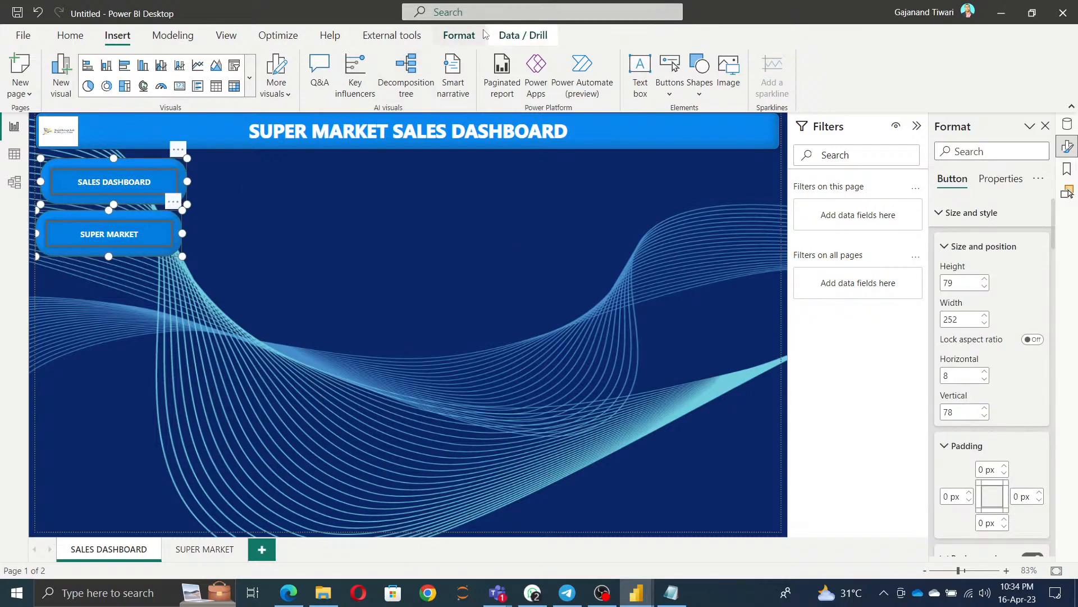
pyautogui.click(459, 35)
pyautogui.click(303, 95)
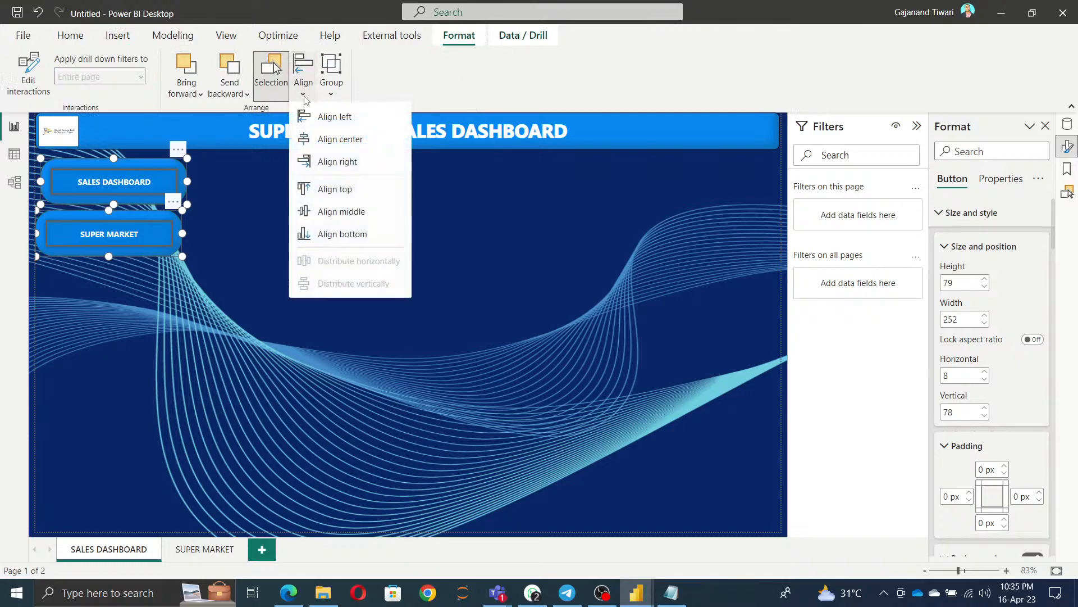
pyautogui.click(314, 113)
pyautogui.click(305, 97)
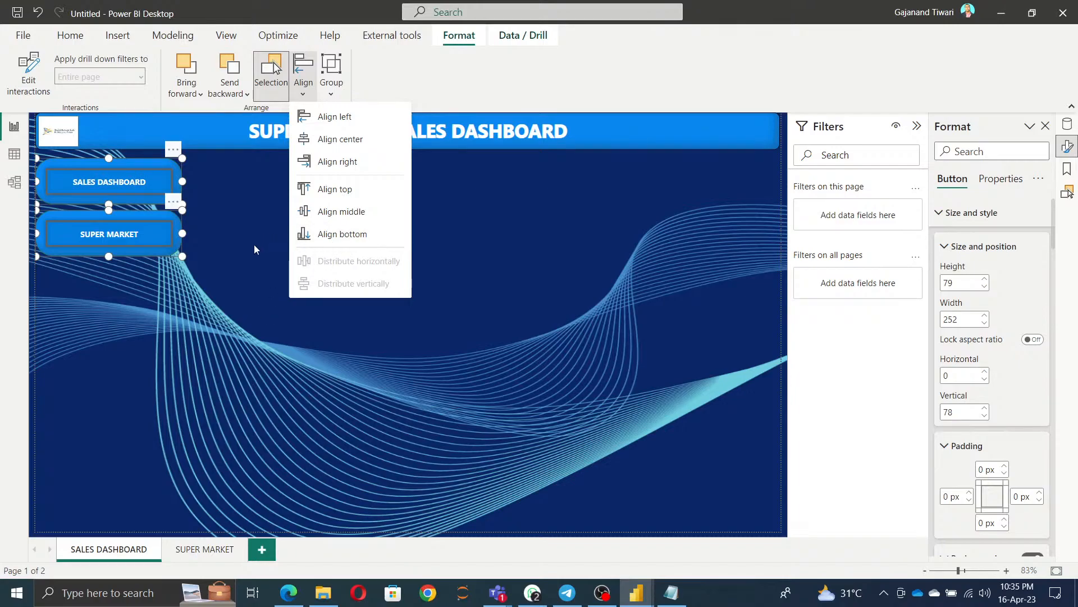
pyautogui.click(503, 335)
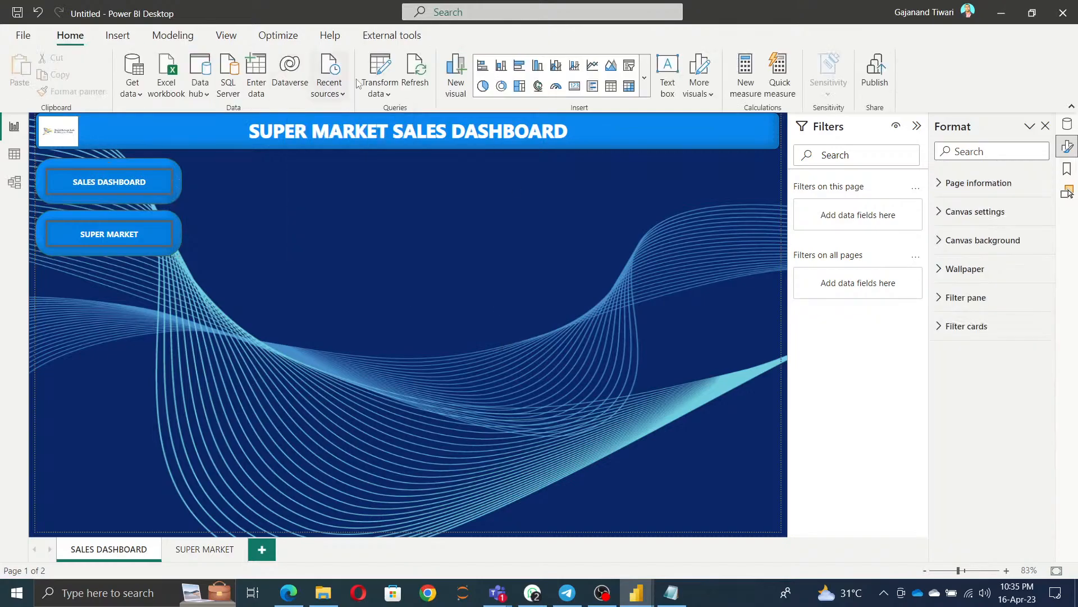
pyautogui.click(144, 187)
pyautogui.keyDown('ctrl'); pyautogui.click(148, 228); pyautogui.keyUp('ctrl')
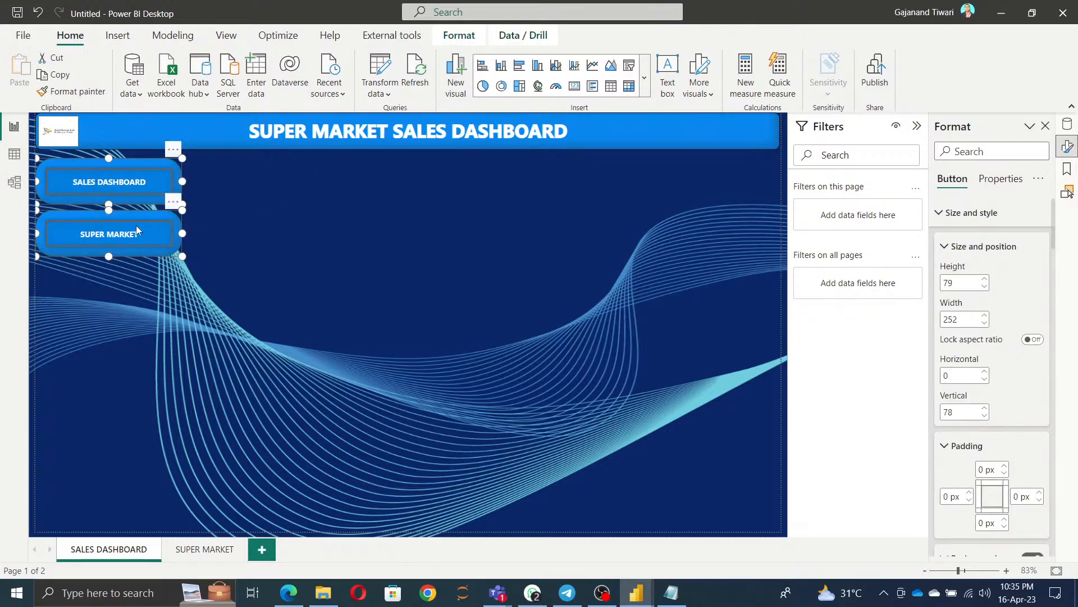
pyautogui.click(458, 35)
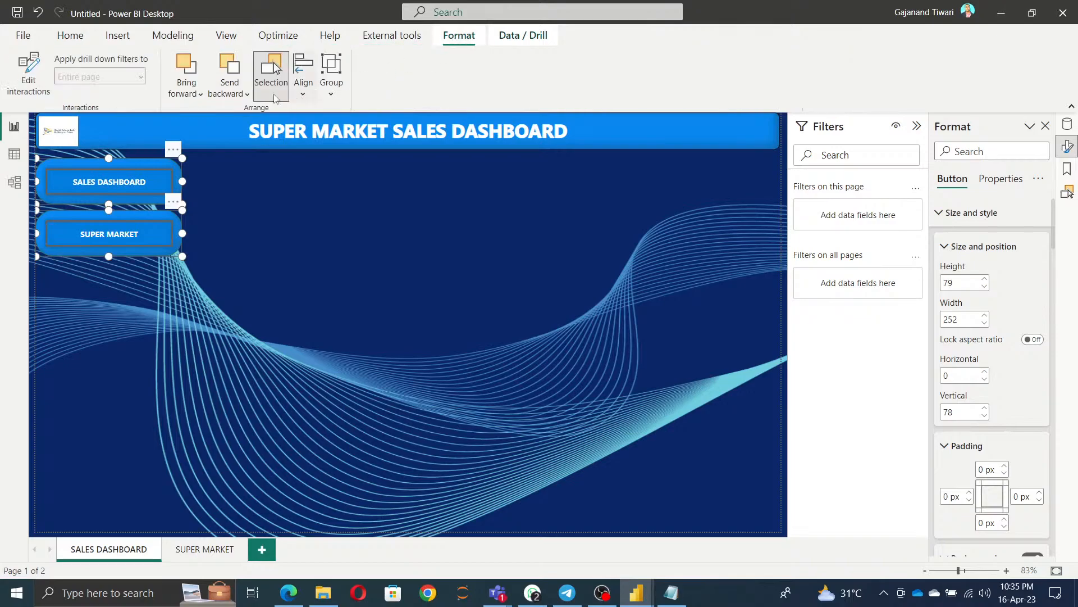
pyautogui.click(303, 96)
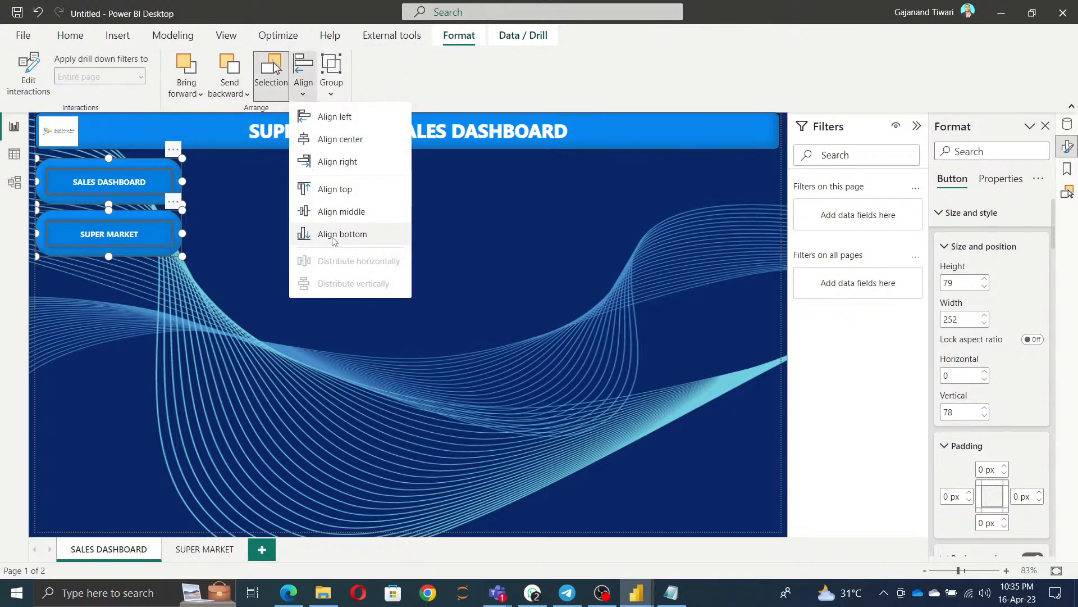
pyautogui.click(399, 385)
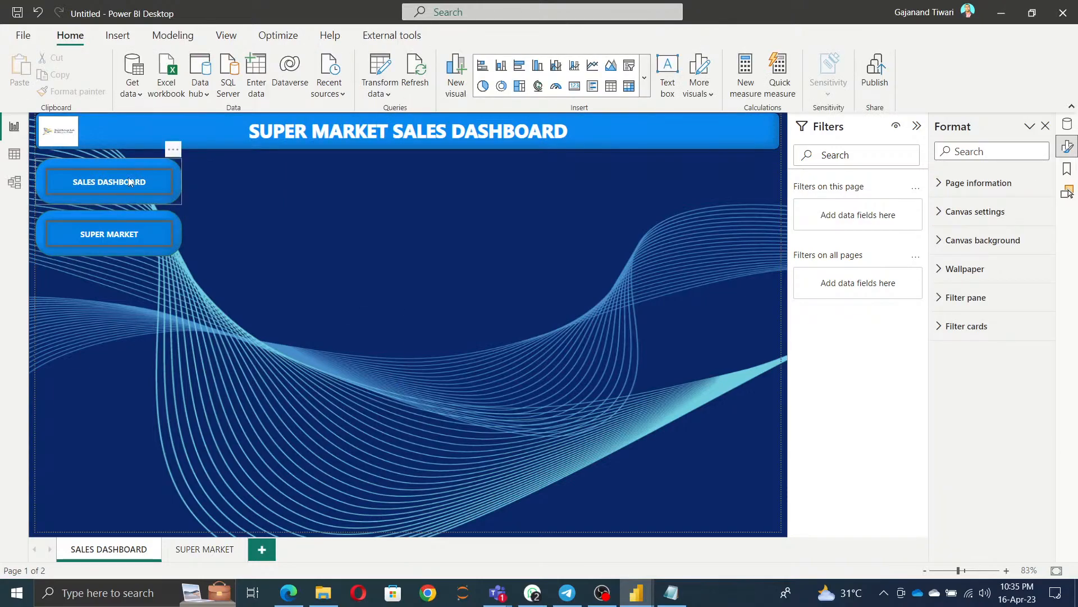
# Copy the SALES DASHBOARD and SUPER MARKET buttons onto the SUPER MARKET page, then return to the SALES DASHBOARD page.
pyautogui.keyDown('ctrl'); pyautogui.click(129, 221); pyautogui.keyUp('ctrl')
pyautogui.hotkey('ctrl', 'c')
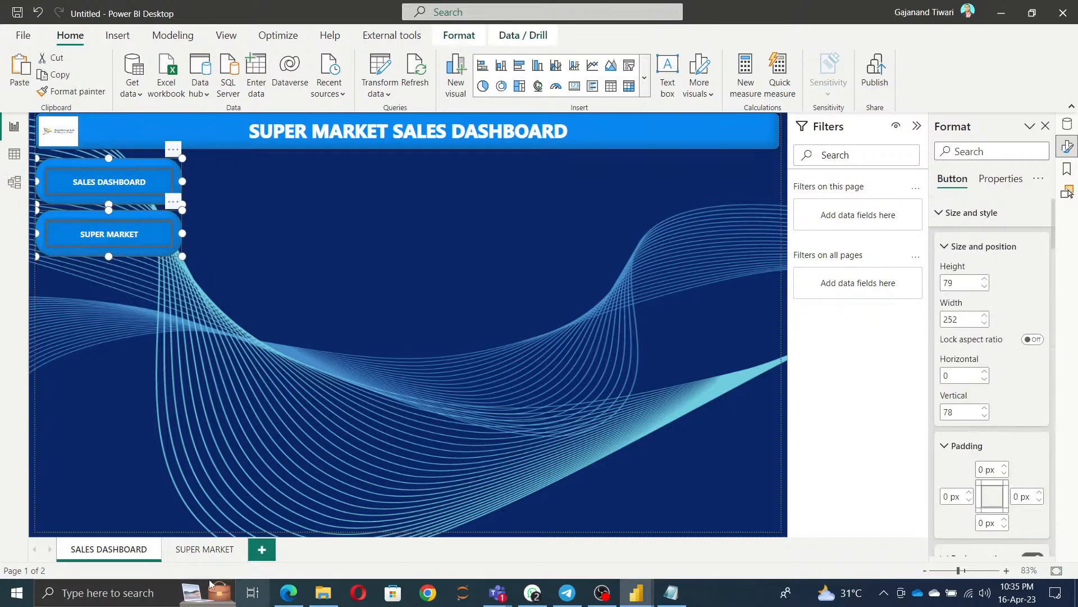
pyautogui.click(205, 550)
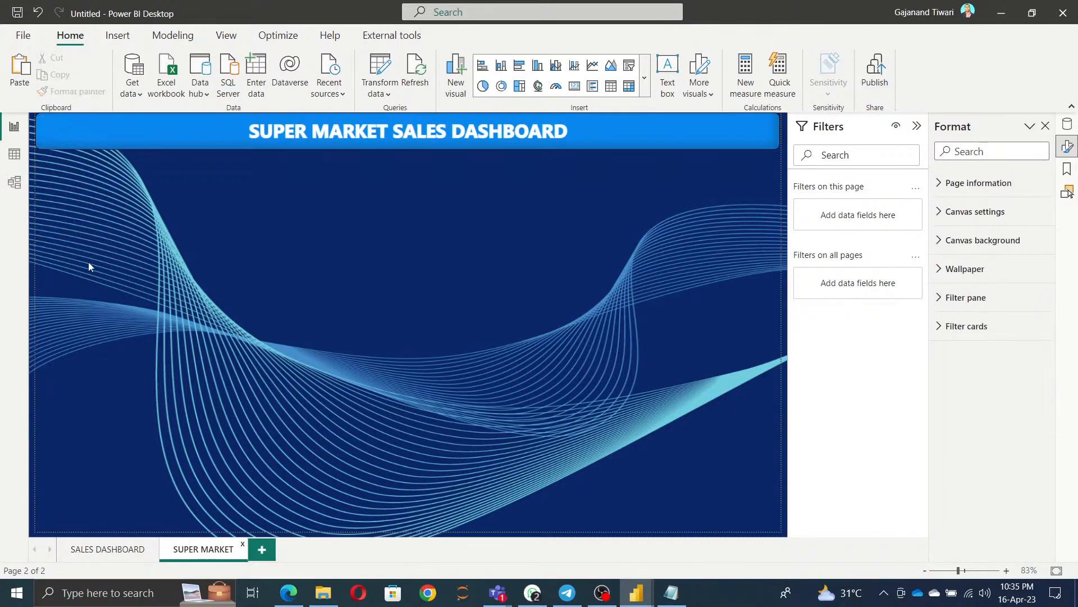
pyautogui.hotkey('ctrl', 'v')
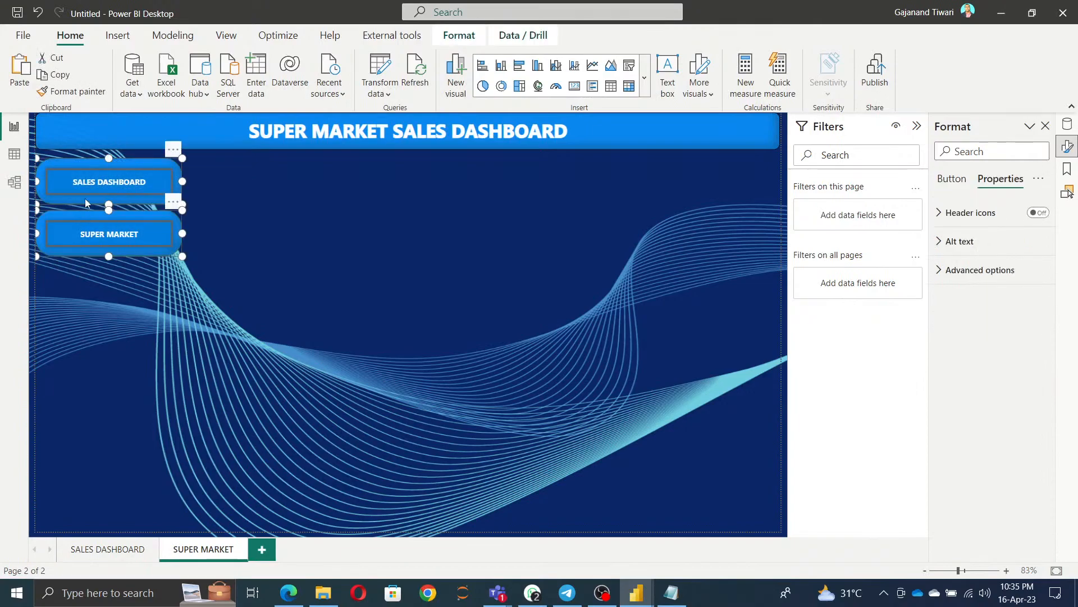
pyautogui.click(333, 281)
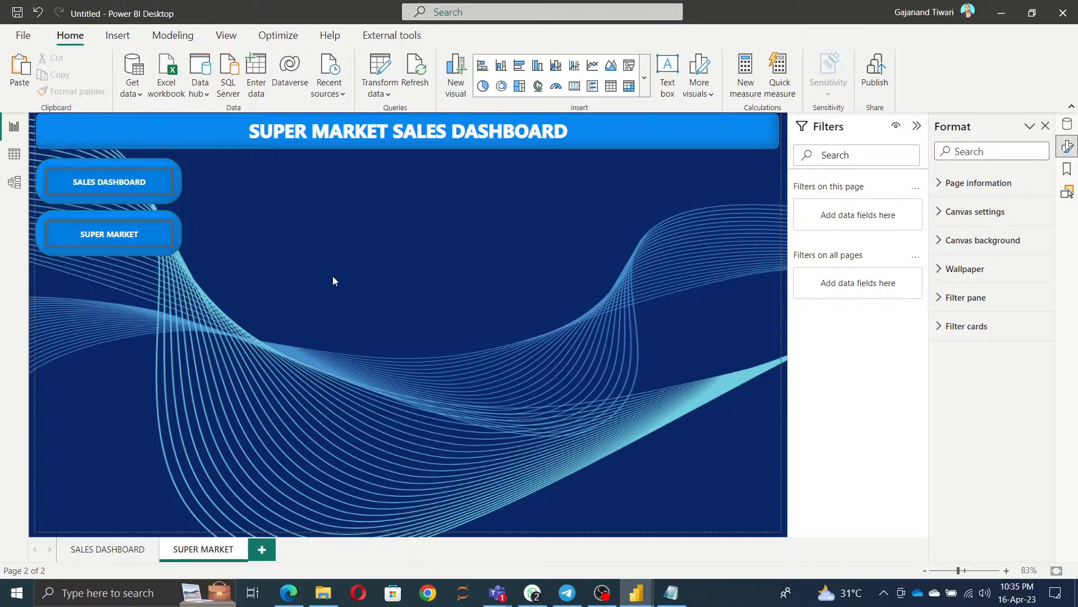
pyautogui.click(100, 550)
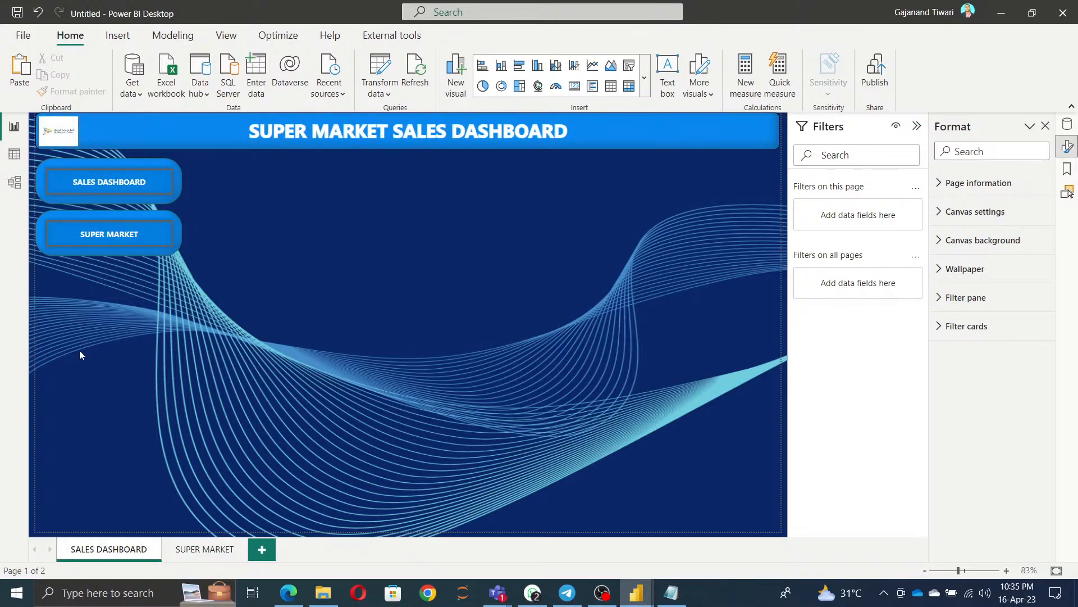
# Switch to Notepad to review the dashboard requirements in the Requirments file, then return to Power BI Desktop.
pyautogui.click(670, 599)
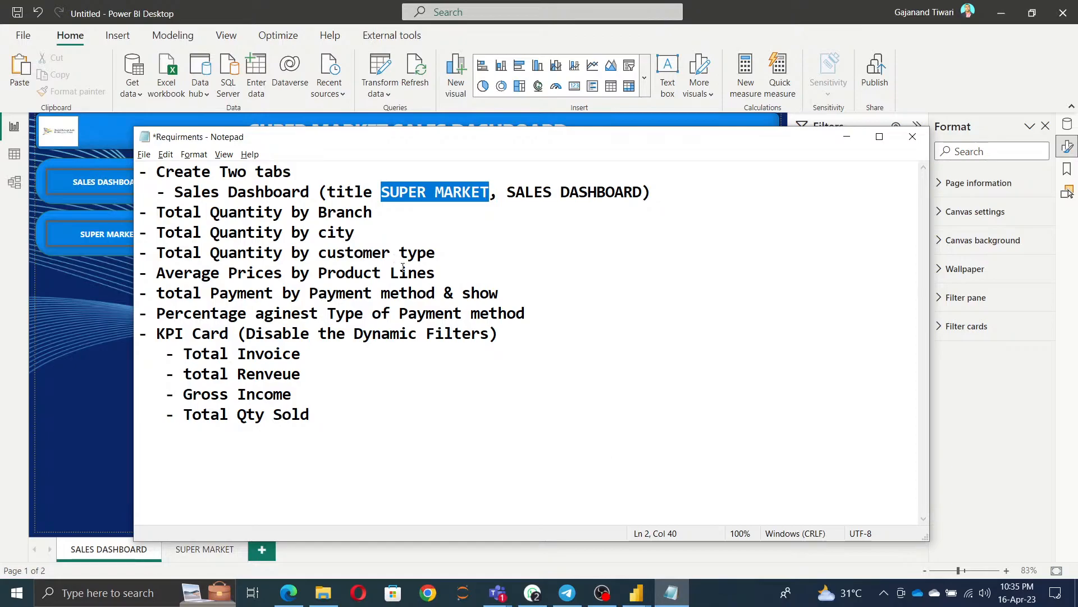
pyautogui.click(597, 408)
pyautogui.hotkey('alt', 'Tab')
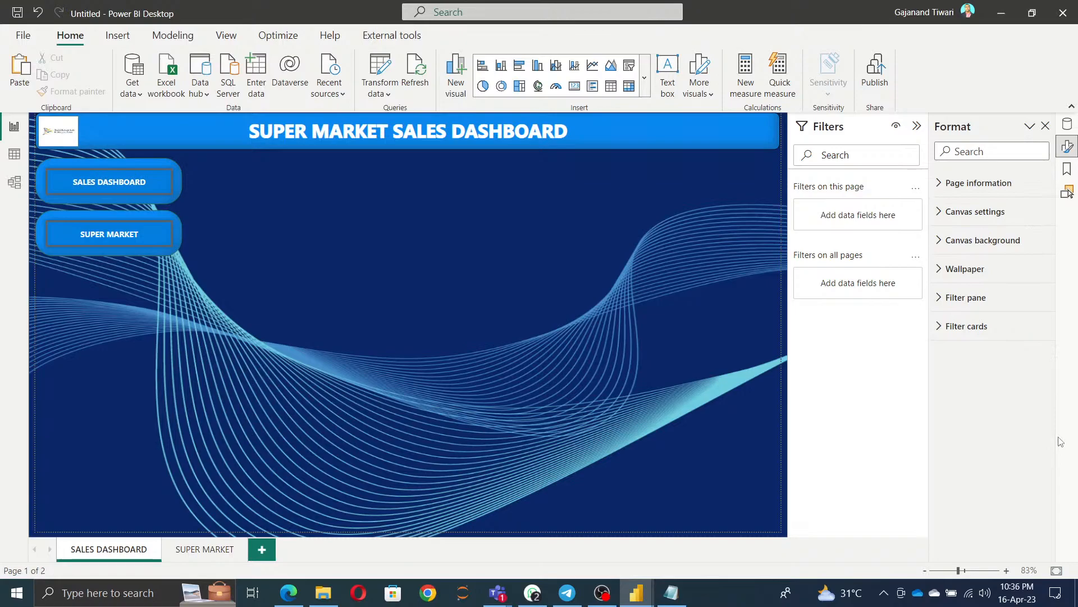
pyautogui.click(648, 87)
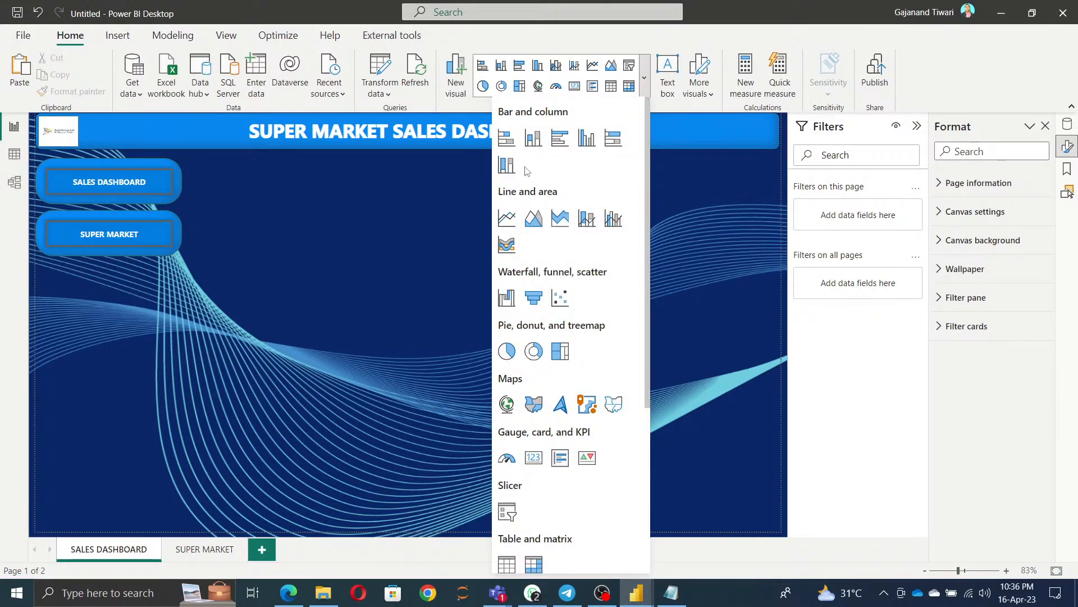
pyautogui.click(226, 35)
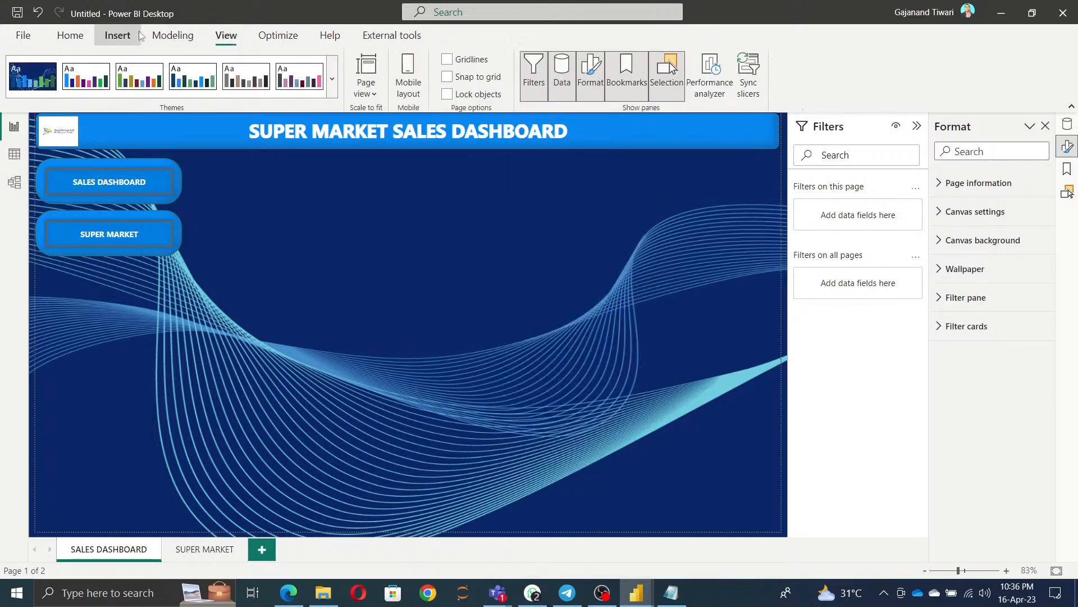
pyautogui.click(120, 35)
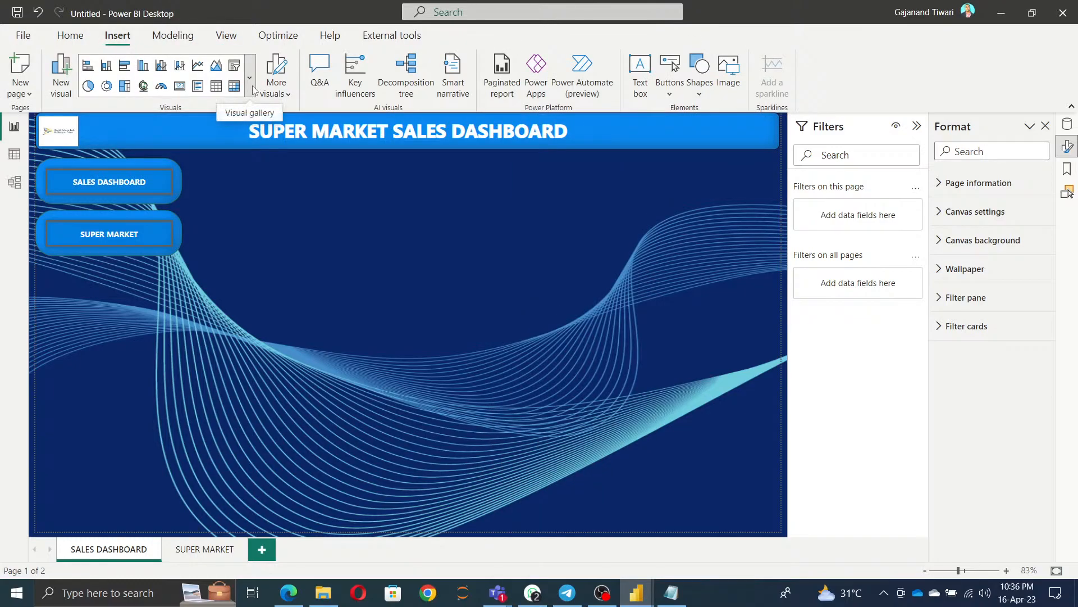
pyautogui.click(76, 35)
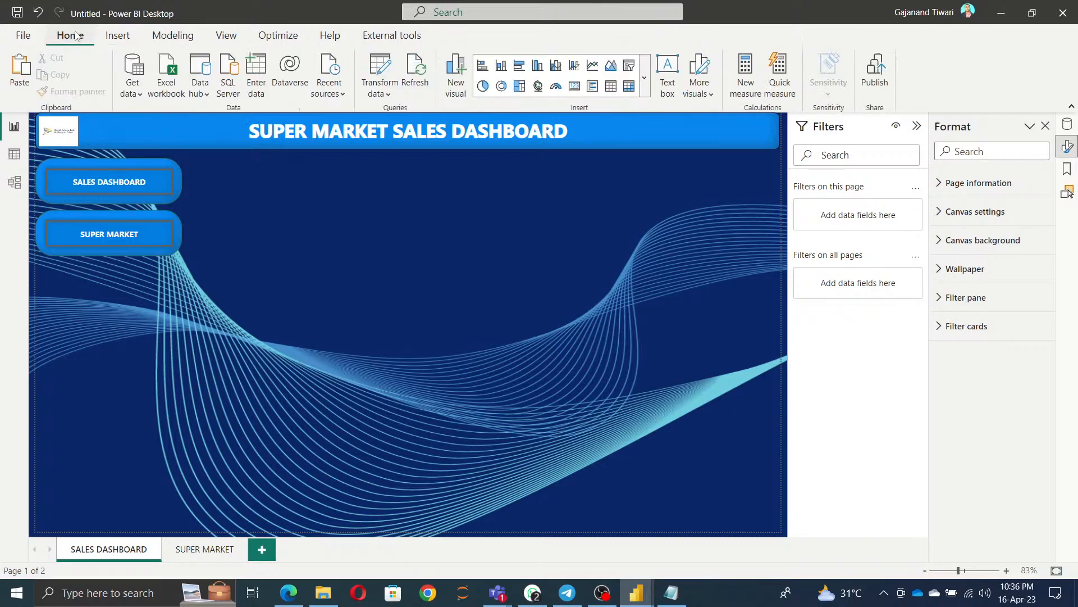
# Insert a slicer visual and move it beside the navigation buttons, at about horizontal 359, vertical 247.
pyautogui.click(645, 90)
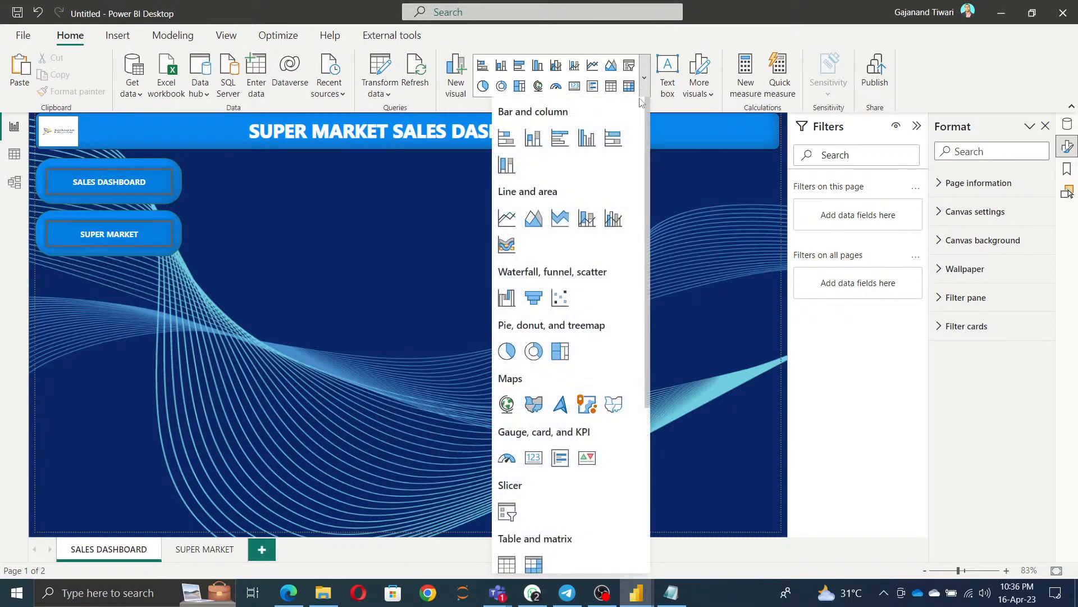
pyautogui.scroll(-4, 562, 388)
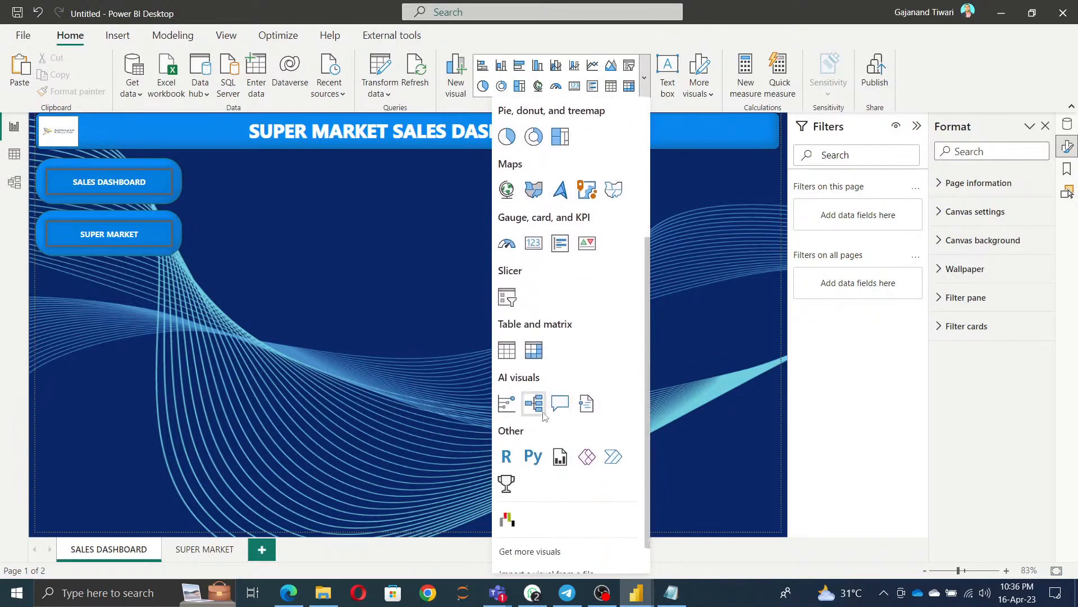
pyautogui.click(508, 298)
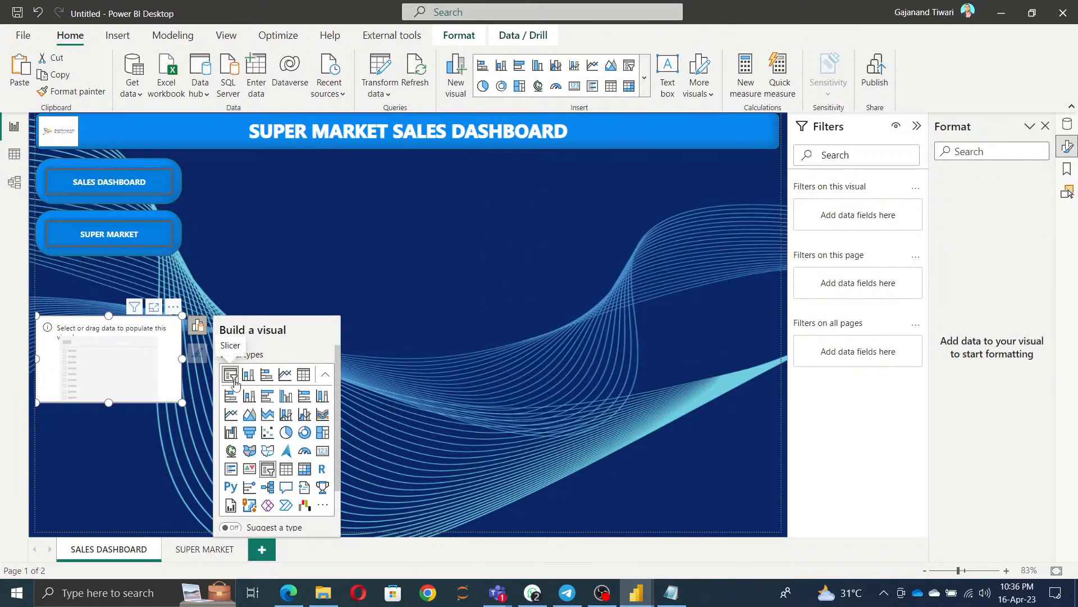
pyautogui.moveTo(109, 325); pyautogui.dragTo(319, 266)
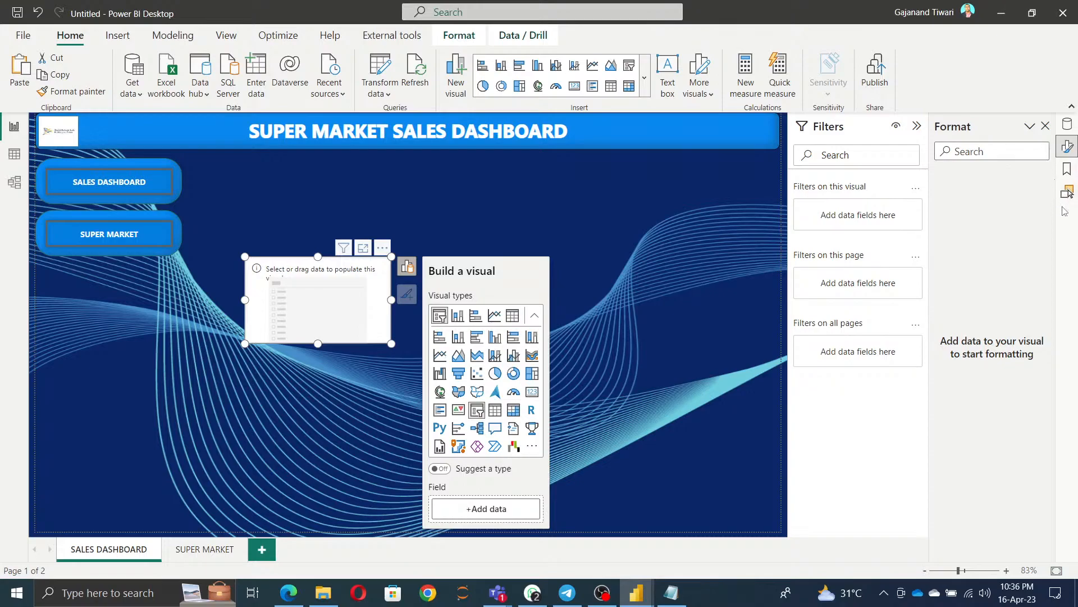
# Assign the Daterange field from the Calenders table to the slicer and widen the slicer to about 363.
pyautogui.click(494, 520)
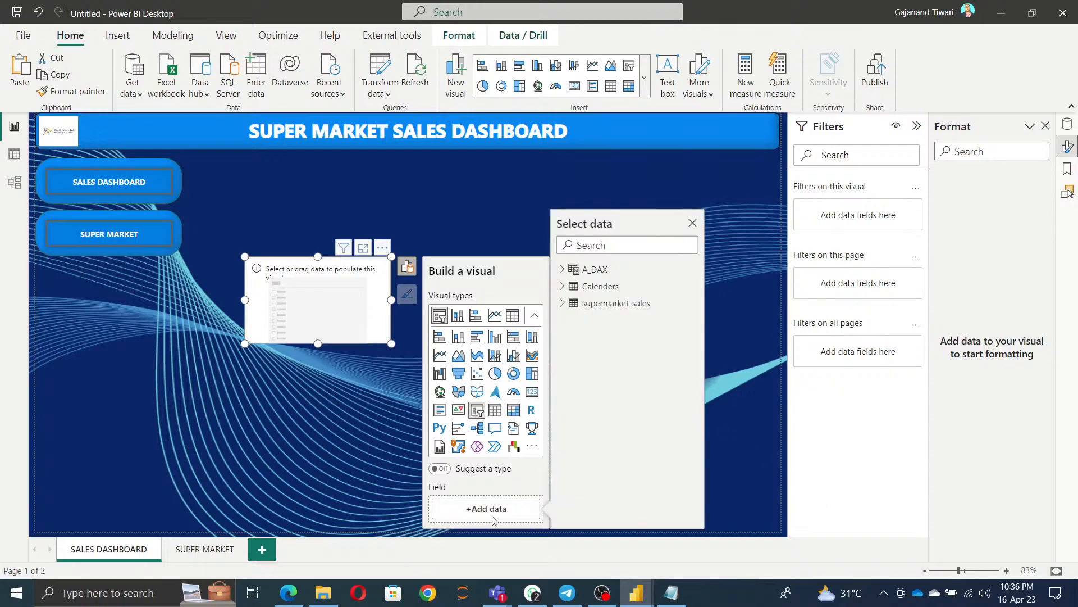
pyautogui.click(563, 304)
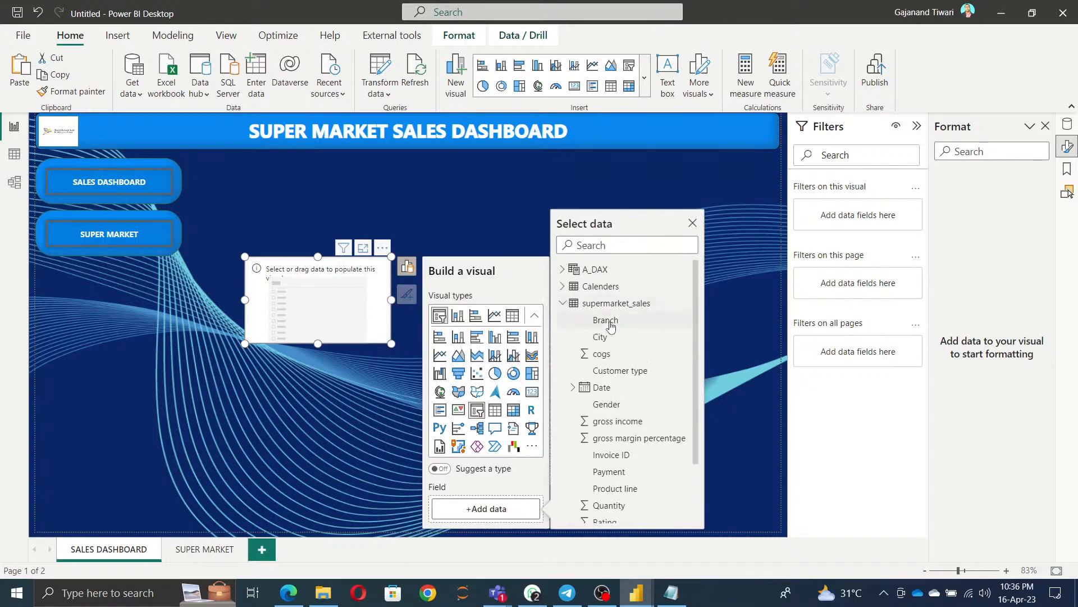
pyautogui.click(564, 287)
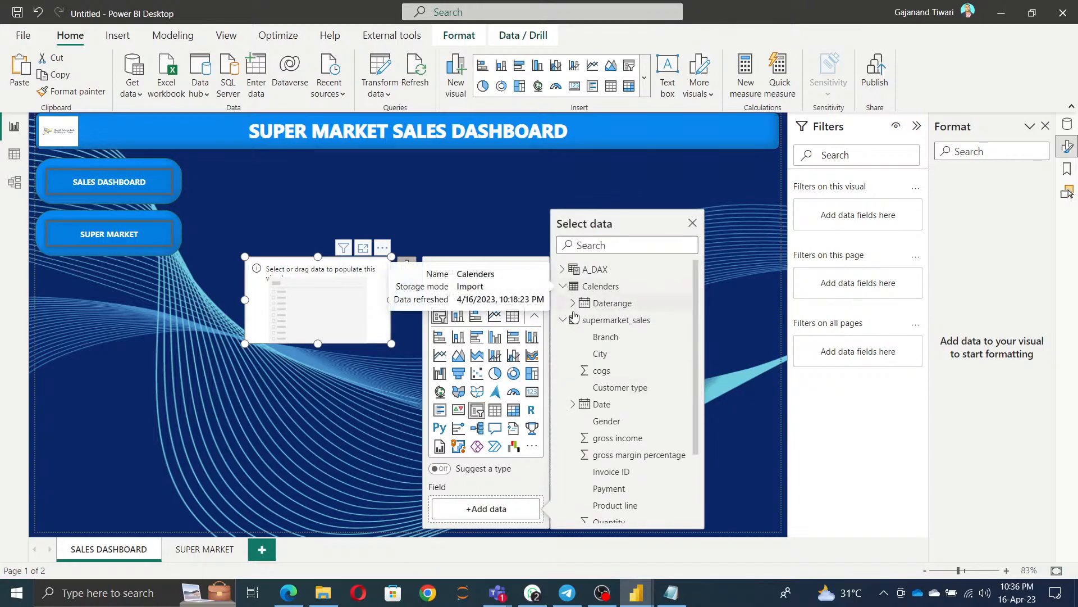
pyautogui.click(613, 304)
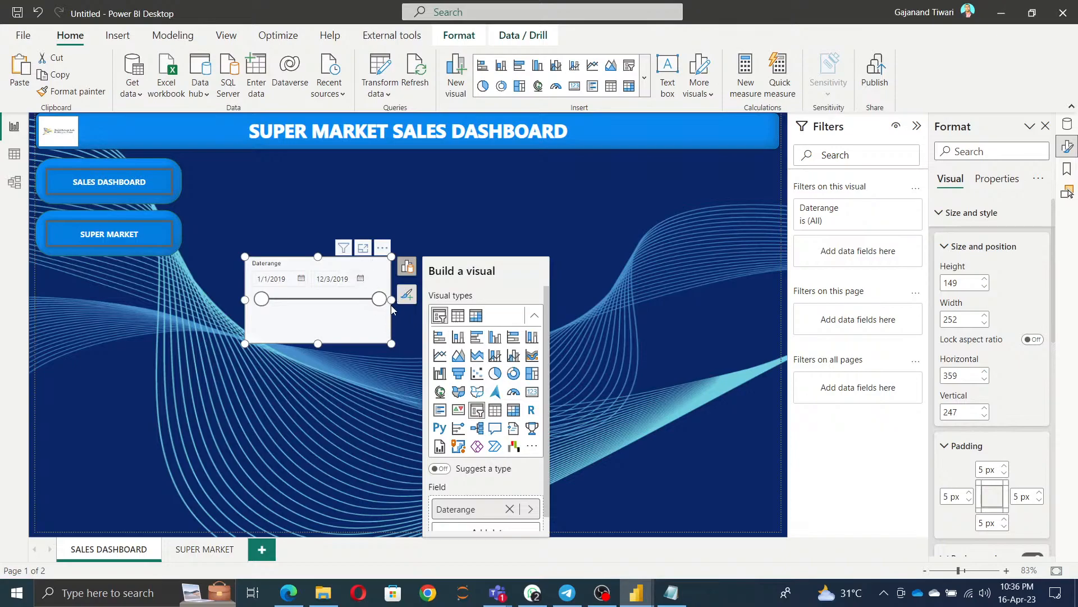
pyautogui.moveTo(391, 299); pyautogui.dragTo(456, 300)
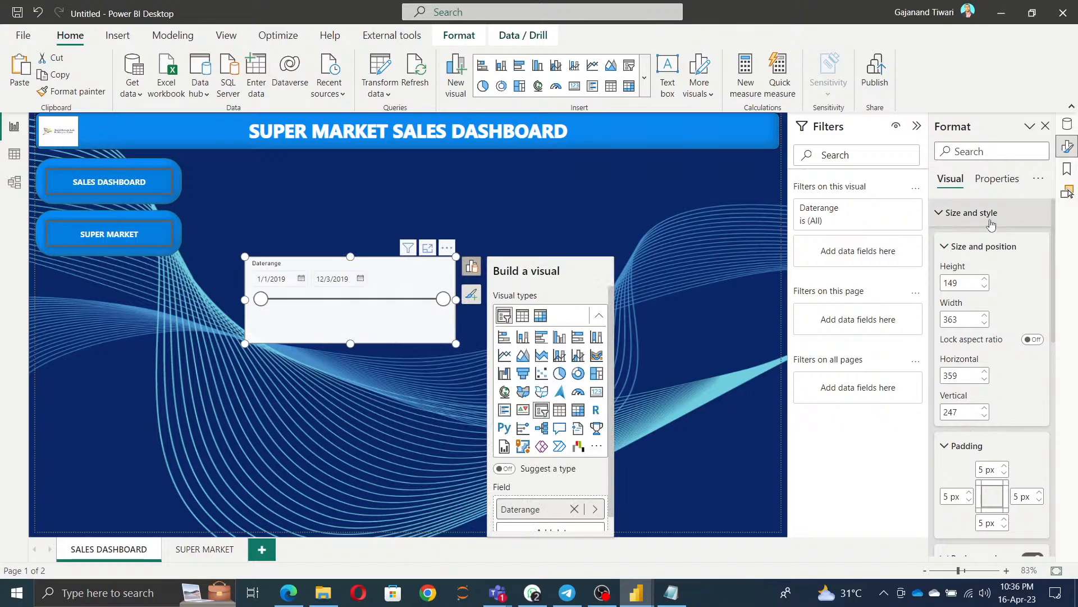
# Set the Daterange slicer's style to Relative Date.
pyautogui.click(998, 180)
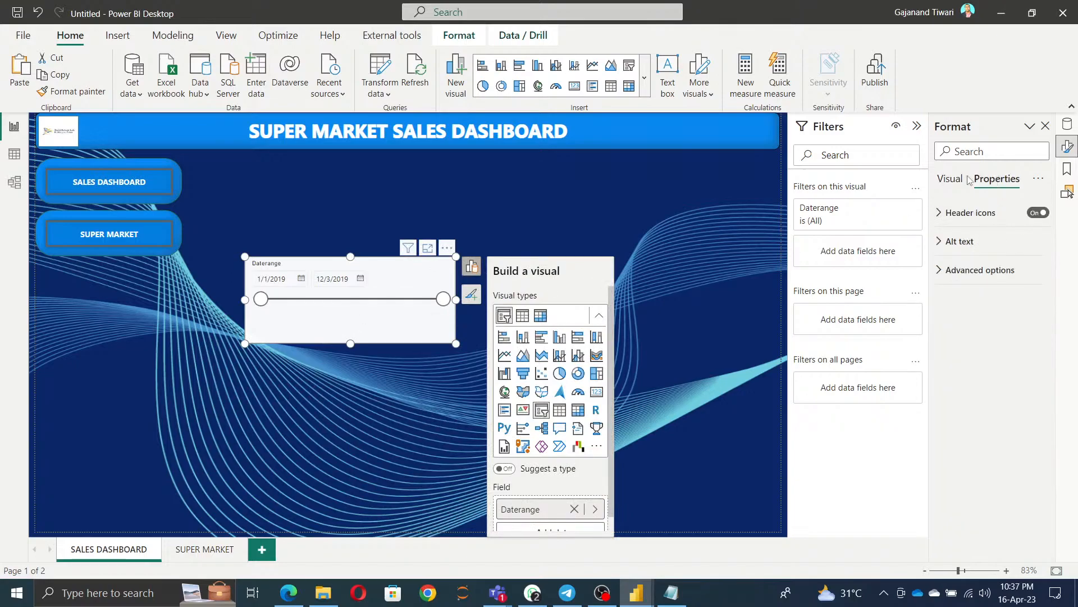
pyautogui.click(949, 179)
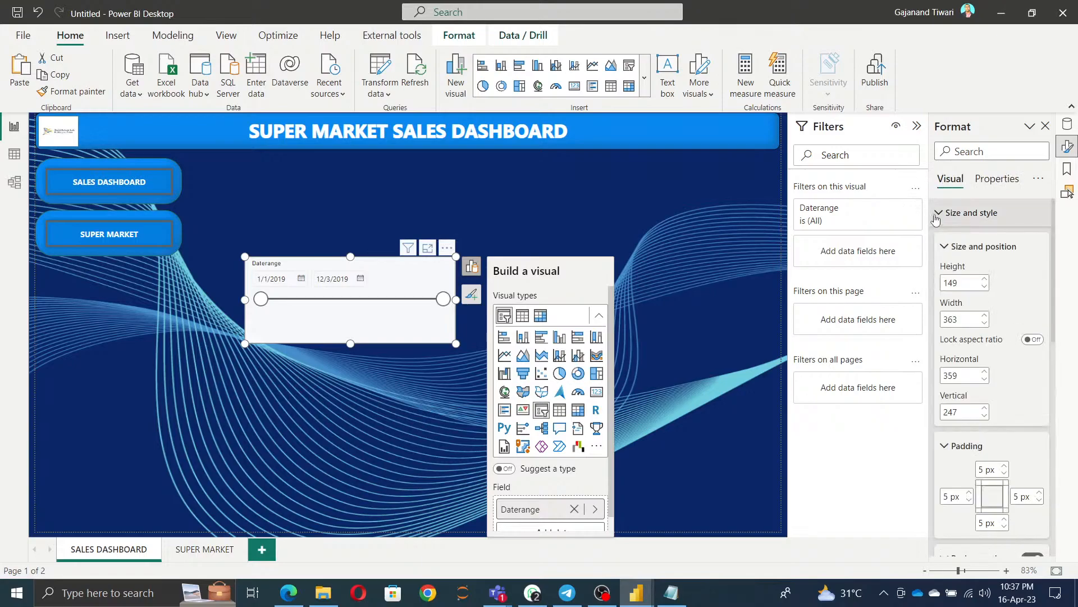
pyautogui.click(944, 212)
pyautogui.click(943, 270)
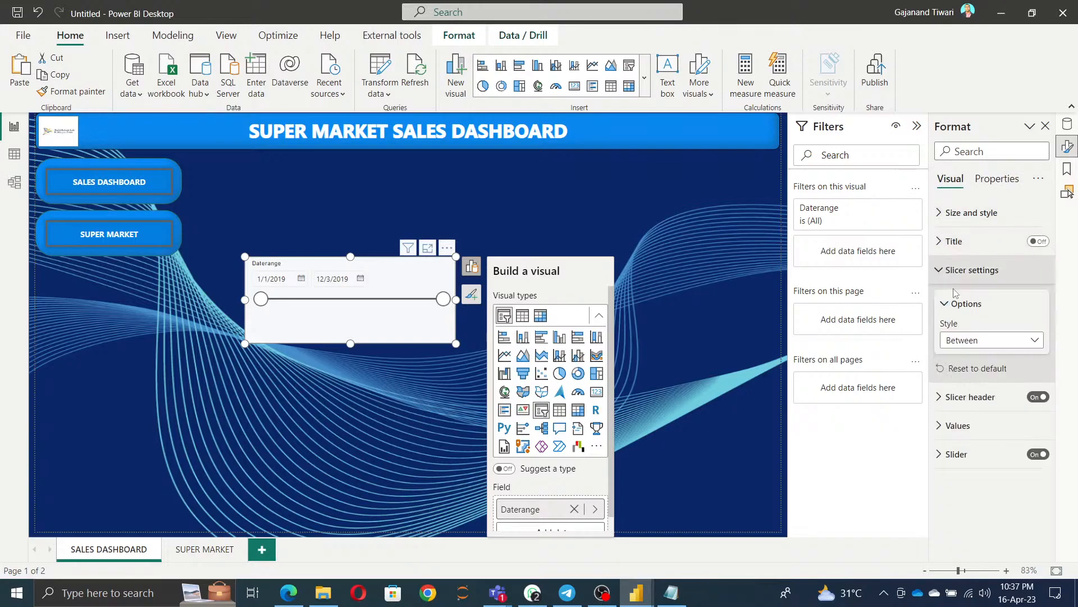
pyautogui.click(992, 340)
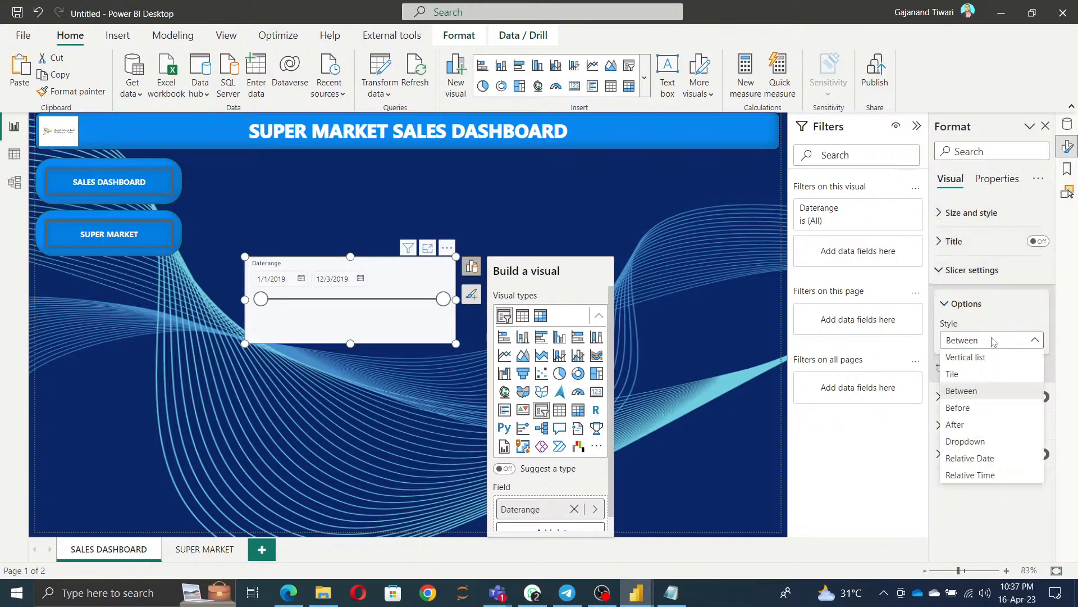
pyautogui.click(979, 459)
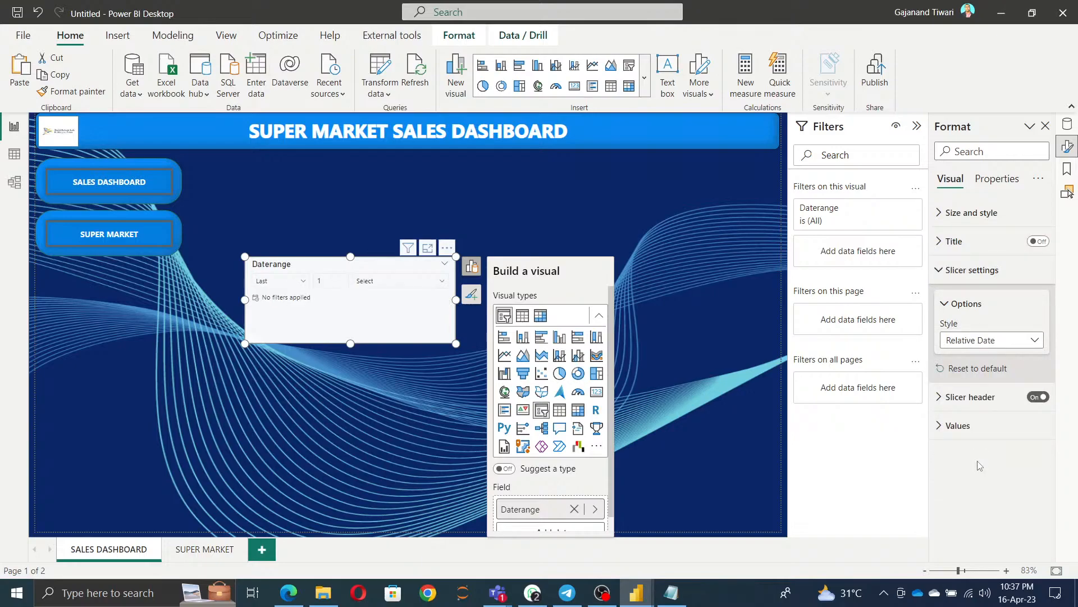
# Examine the Daterange slicer's relative direction and time unit choices without selecting any.
pyautogui.click(280, 282)
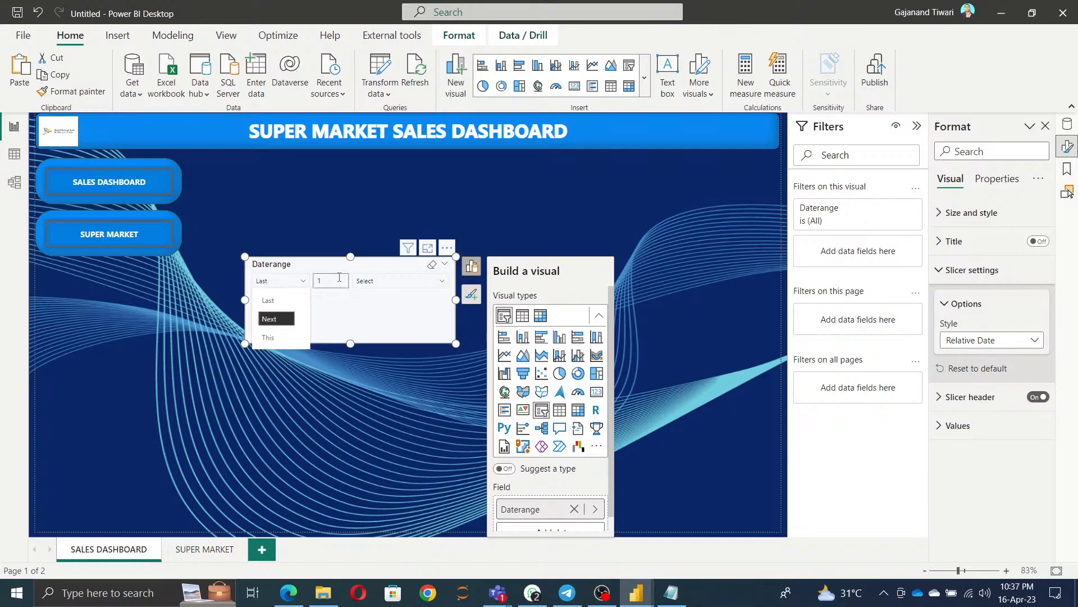
pyautogui.click(417, 288)
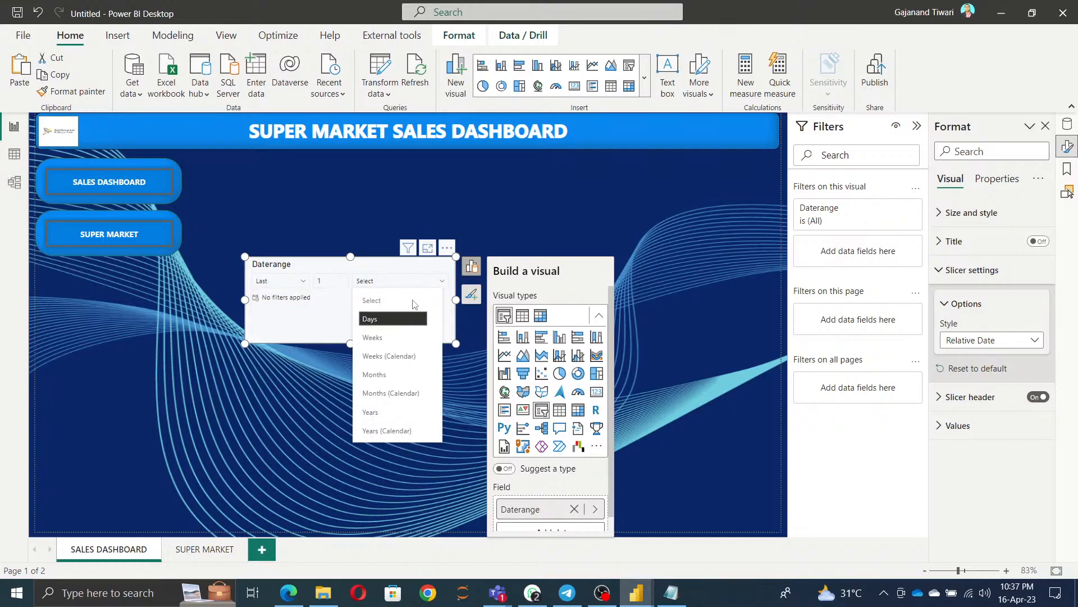
pyautogui.click(281, 314)
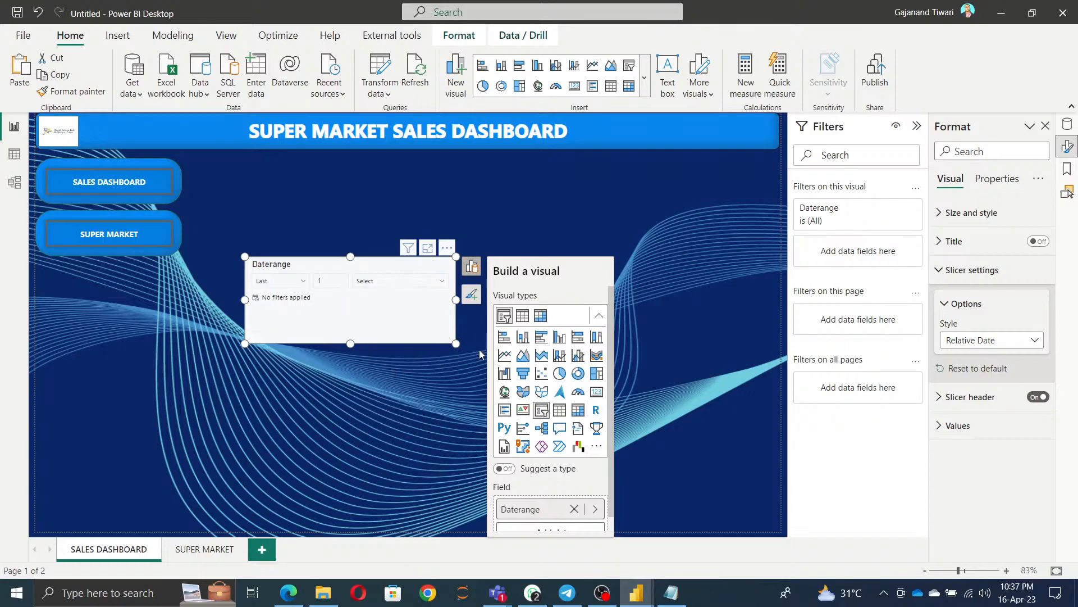
# Shrink the Daterange slicer to roughly the width of the navigation buttons and place it directly below the SUPER MARKET button.
pyautogui.moveTo(456, 343); pyautogui.dragTo(403, 317)
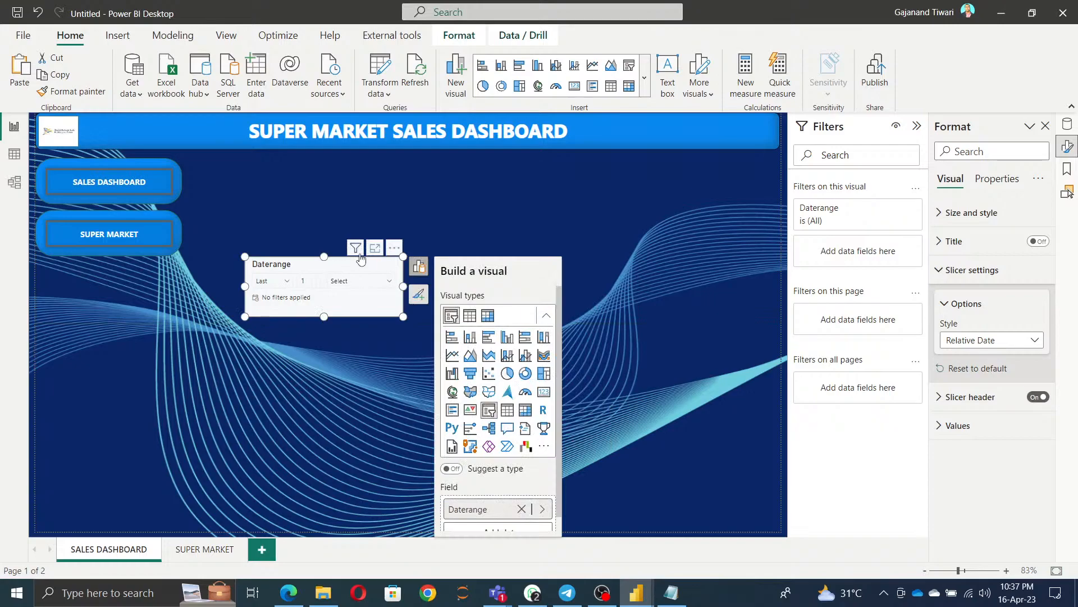
pyautogui.moveTo(395, 250); pyautogui.dragTo(188, 259)
pyautogui.moveTo(198, 327)
pyautogui.mouseDown()
pyautogui.moveTo(171, 319)
pyautogui.moveTo(182, 333)
pyautogui.mouseUp()
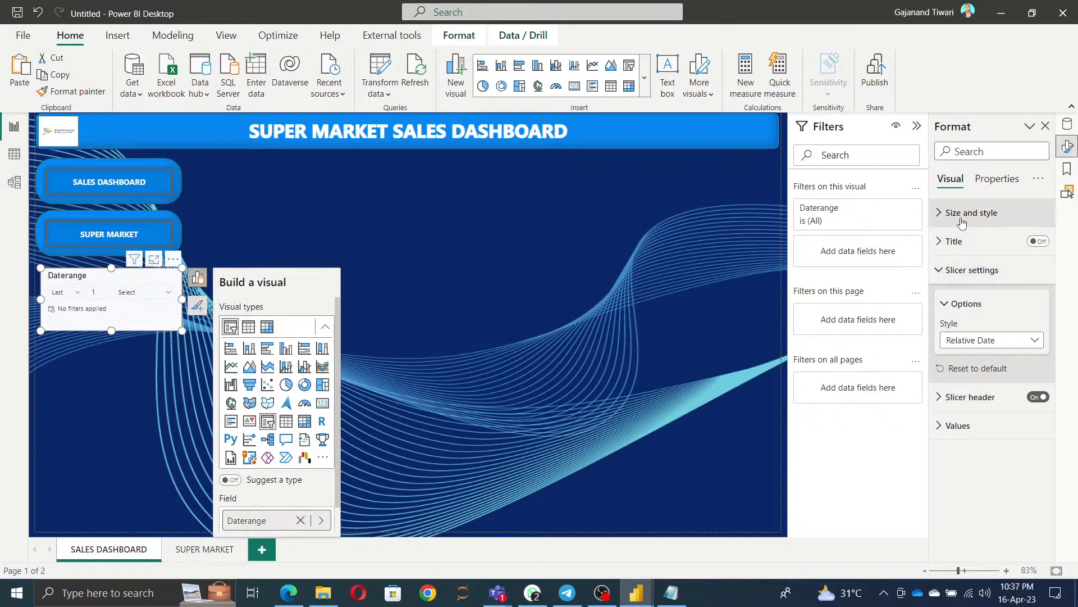
# Rename the slicer's Daterange field to DATE for this visual.
pyautogui.doubleClick(247, 520)
pyautogui.write('d')
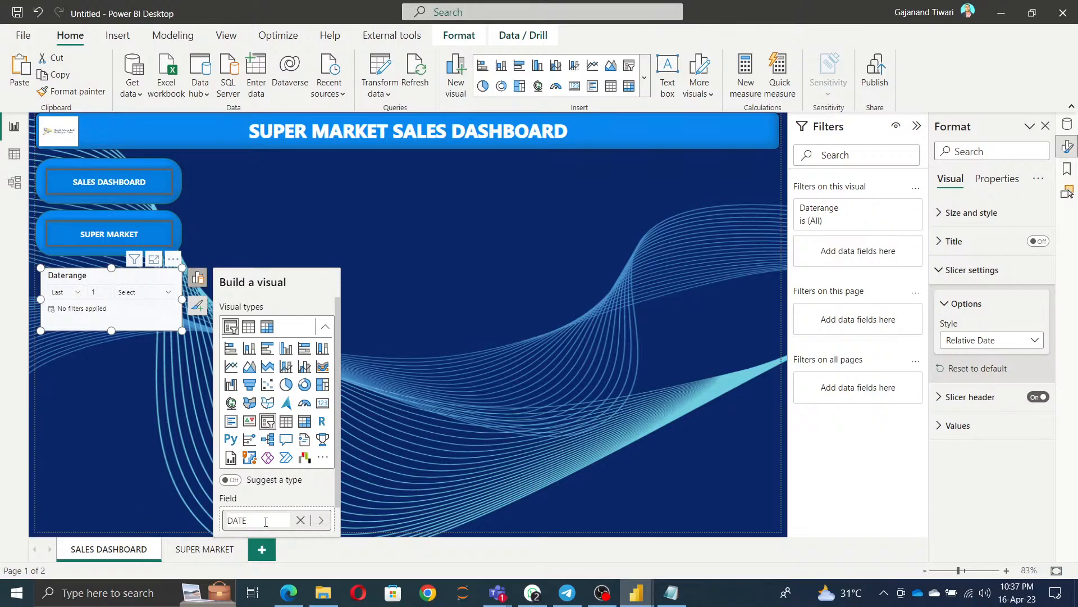
pyautogui.press('Return')
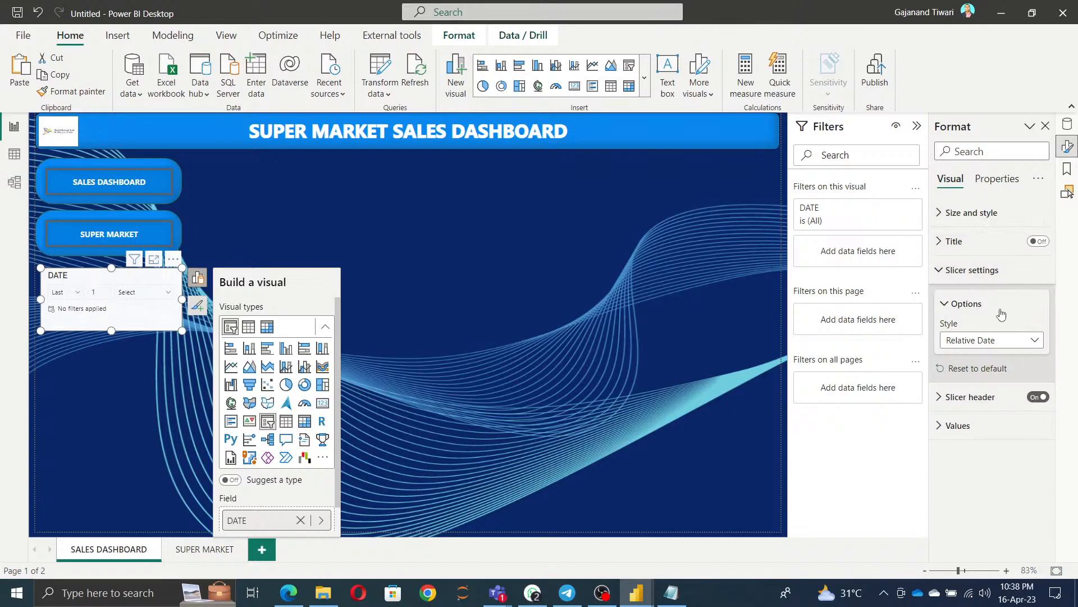
# Set the font color of the DATE slicer's header text to white.
pyautogui.click(990, 404)
pyautogui.scroll(-3, 1002, 382)
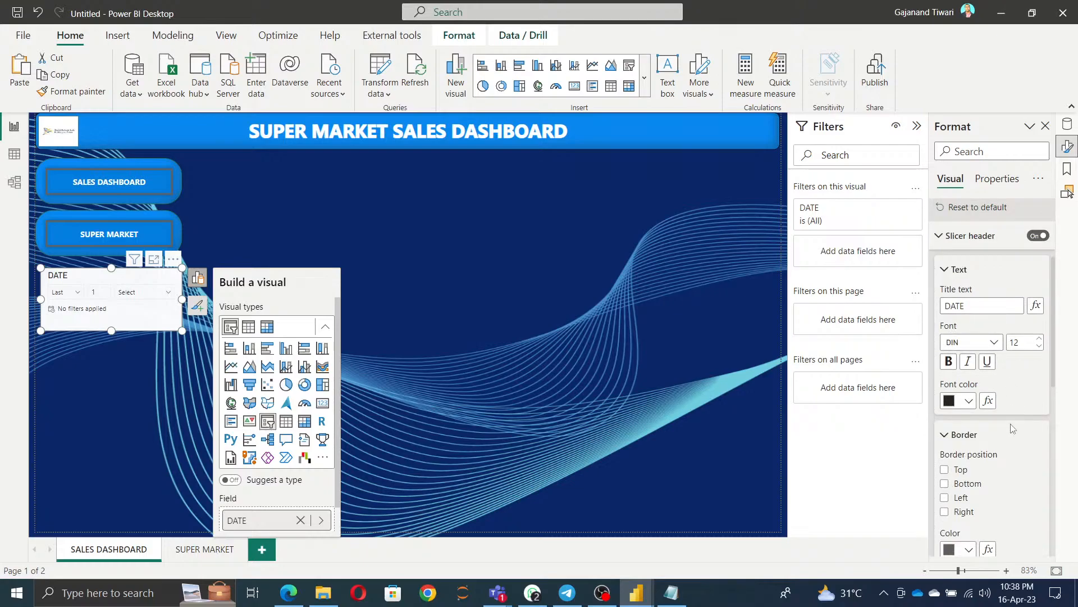
pyautogui.scroll(-1, 1014, 438)
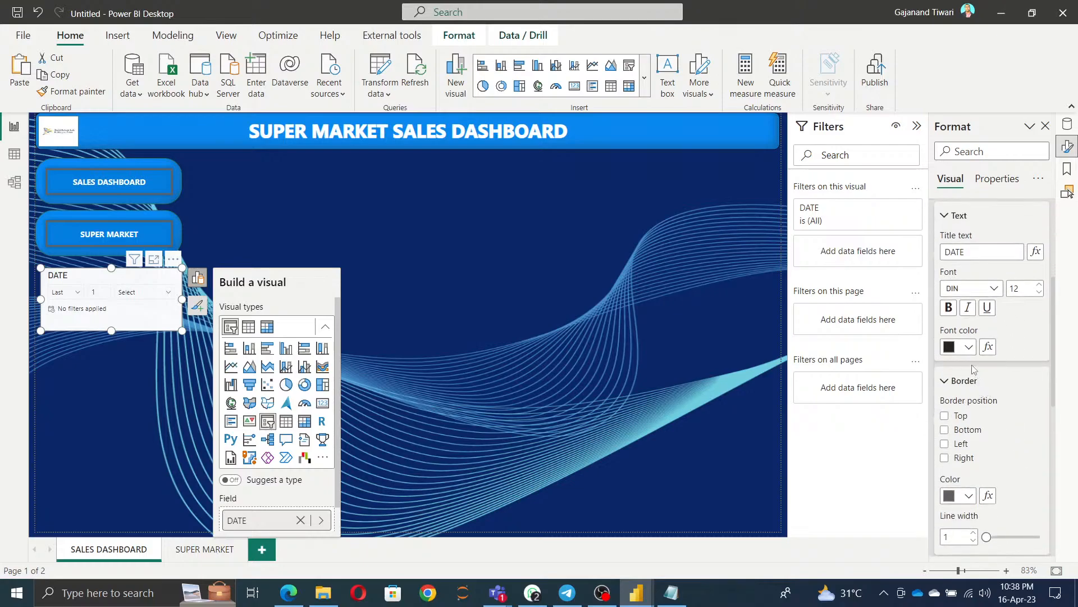
pyautogui.click(969, 346)
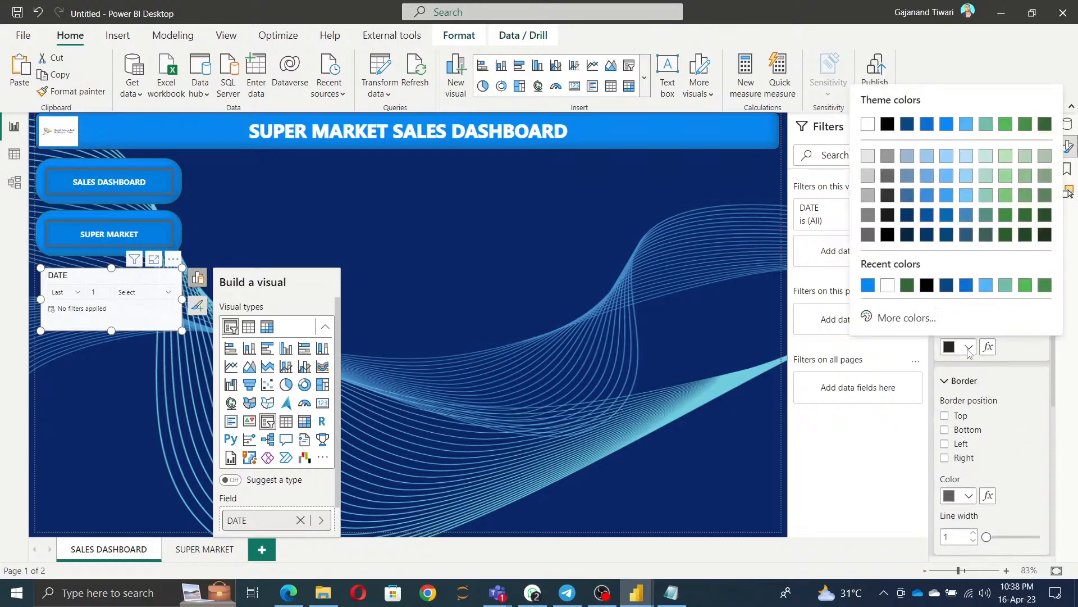
pyautogui.click(871, 126)
# Give the DATE slicer's header a bright blue background from the recent colors.
pyautogui.scroll(2, 996, 429)
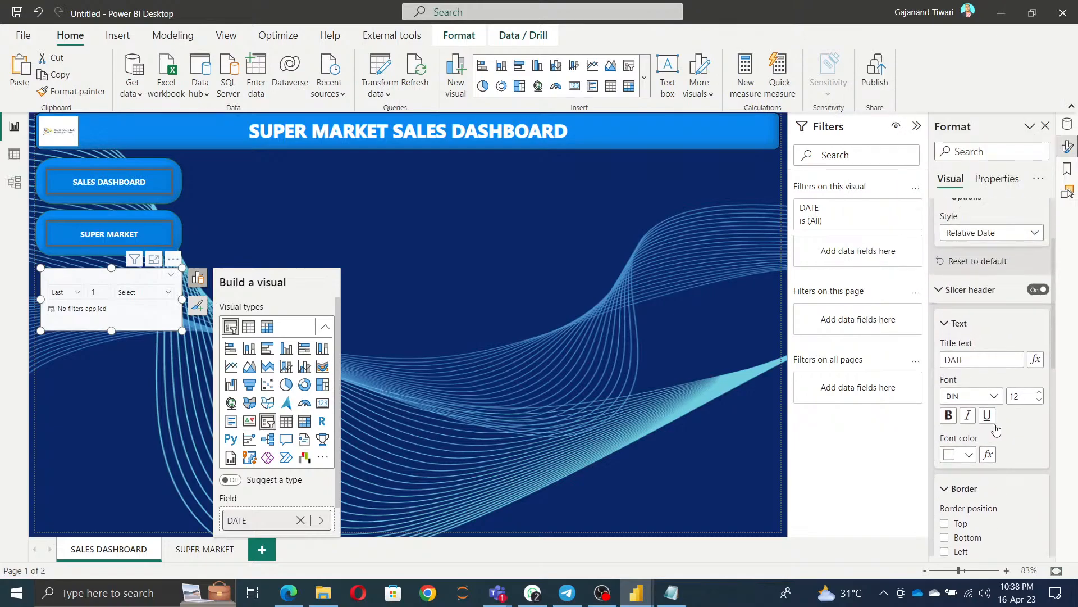
pyautogui.scroll(-6, 989, 477)
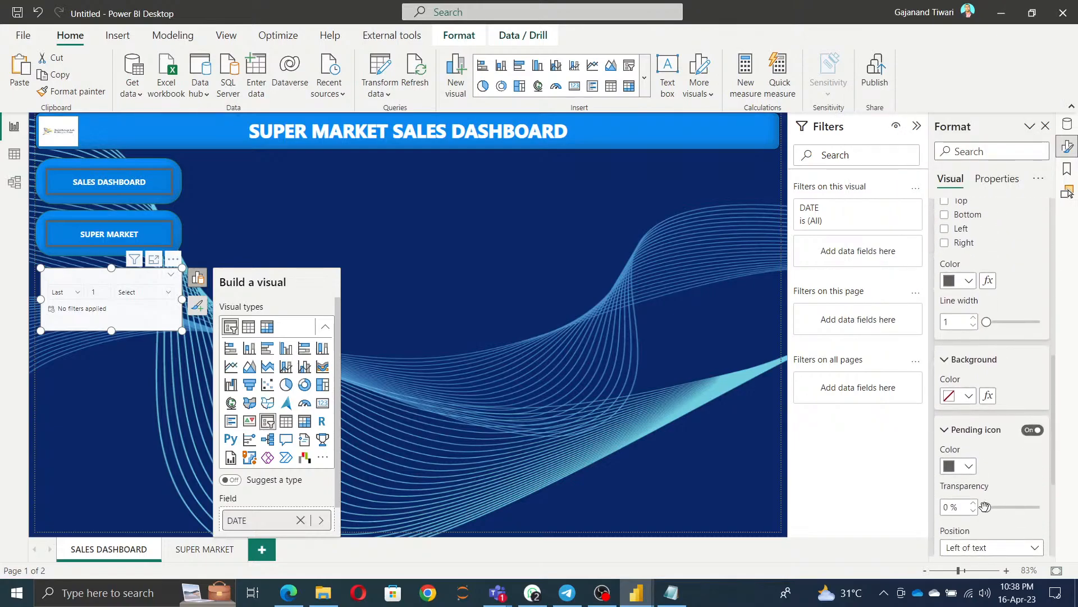
pyautogui.click(967, 396)
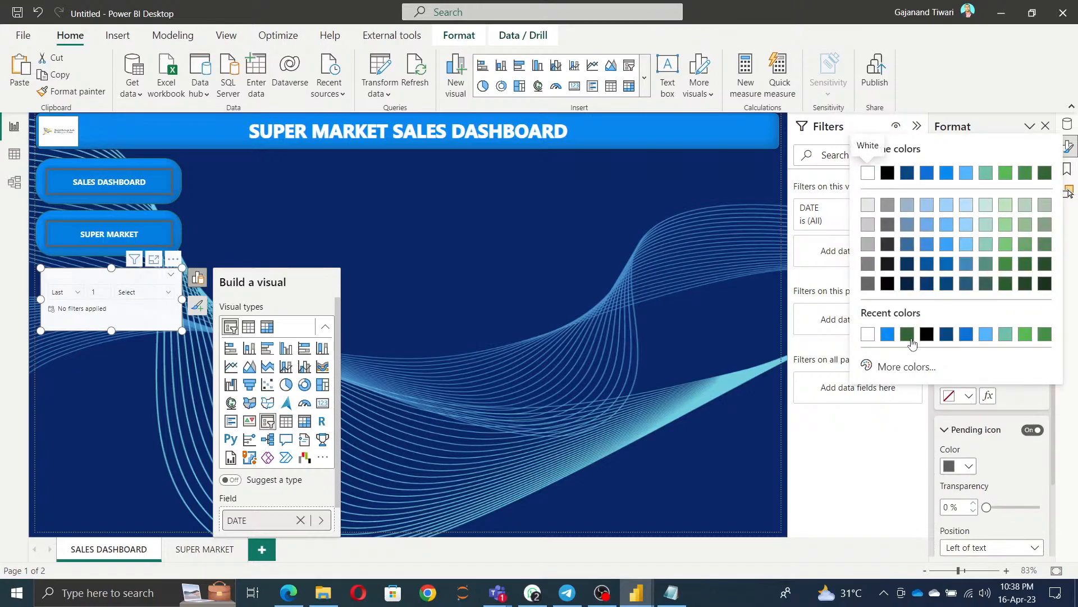
pyautogui.click(888, 334)
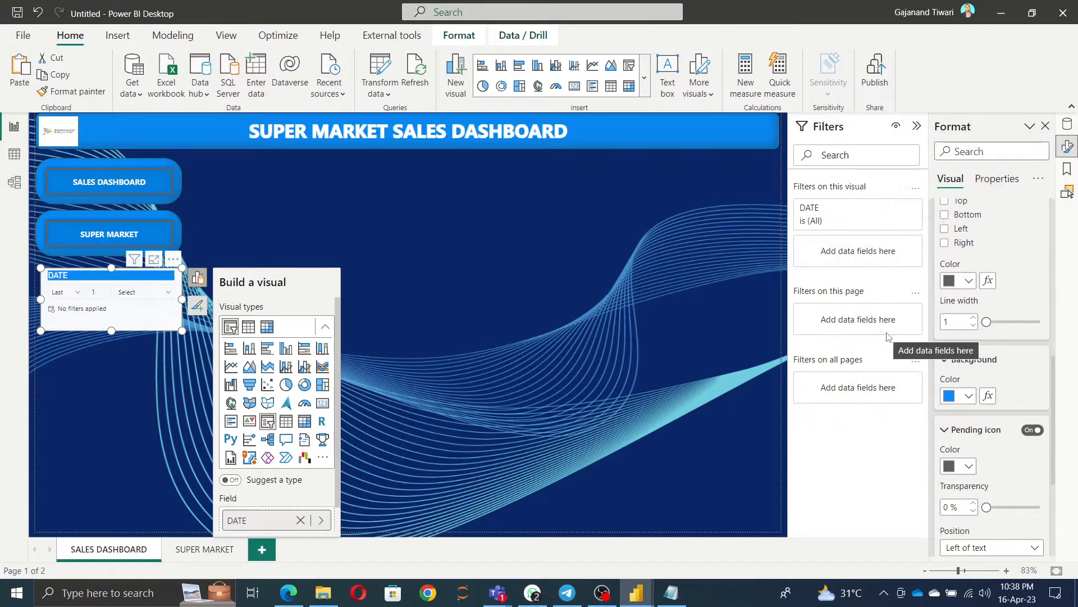
pyautogui.scroll(6, 928, 318)
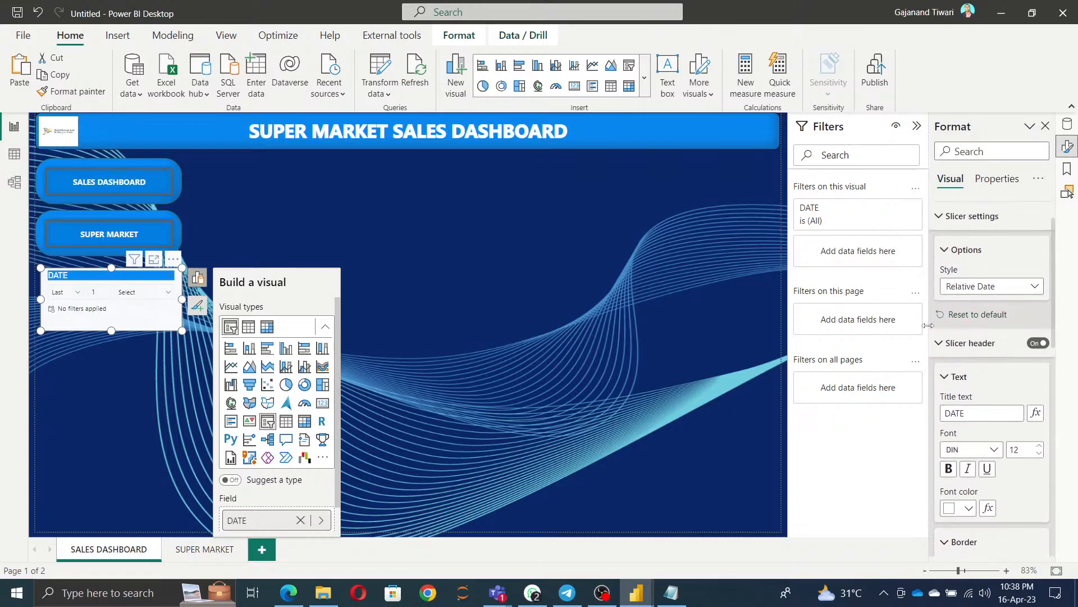
pyautogui.click(954, 376)
pyautogui.click(970, 342)
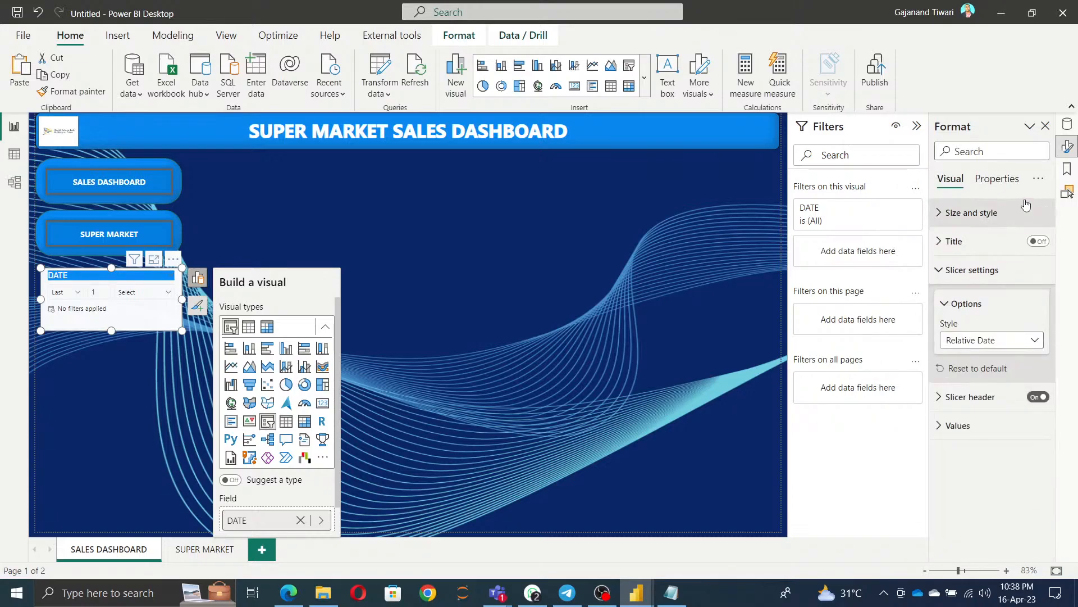
pyautogui.click(1017, 180)
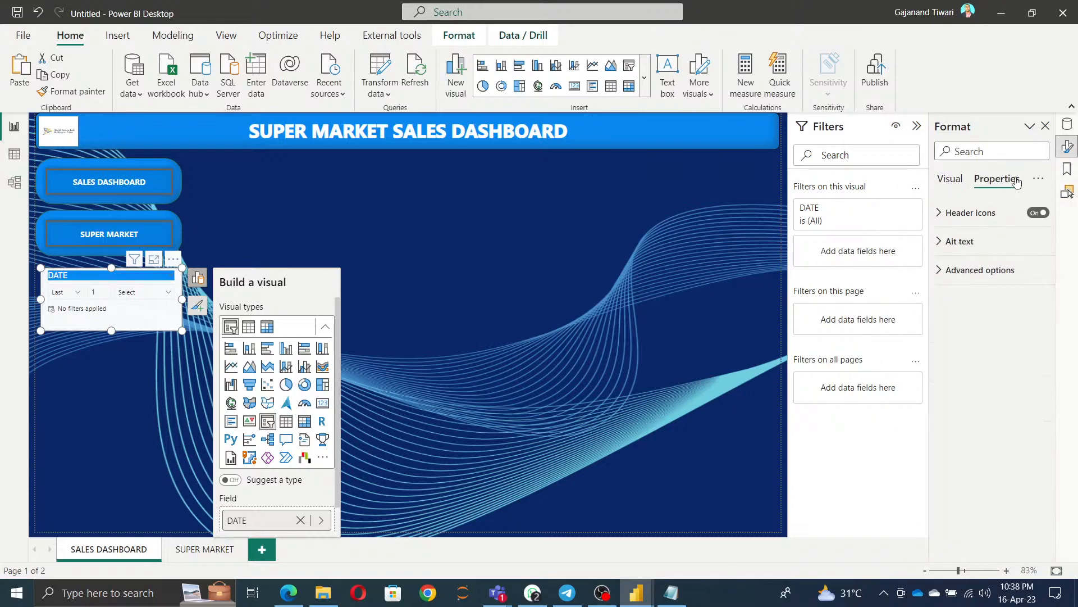
pyautogui.click(960, 244)
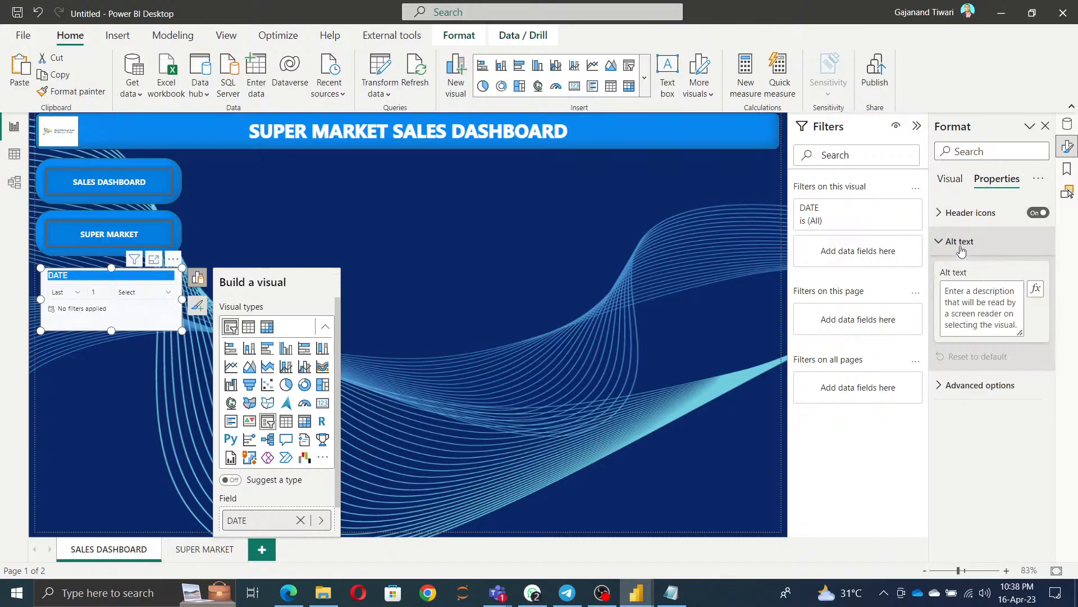
pyautogui.click(967, 212)
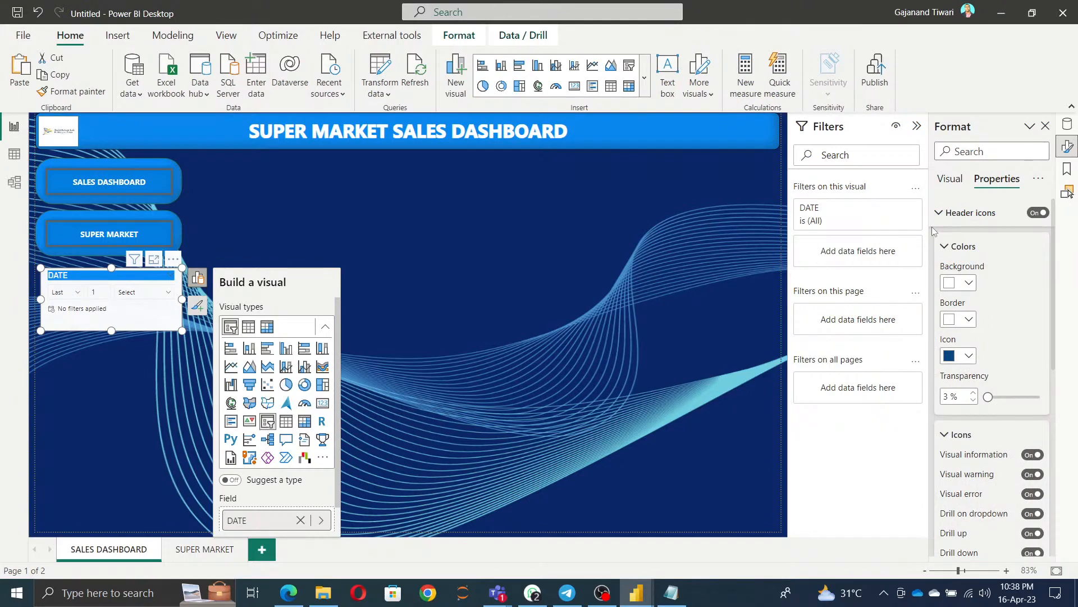
pyautogui.click(950, 180)
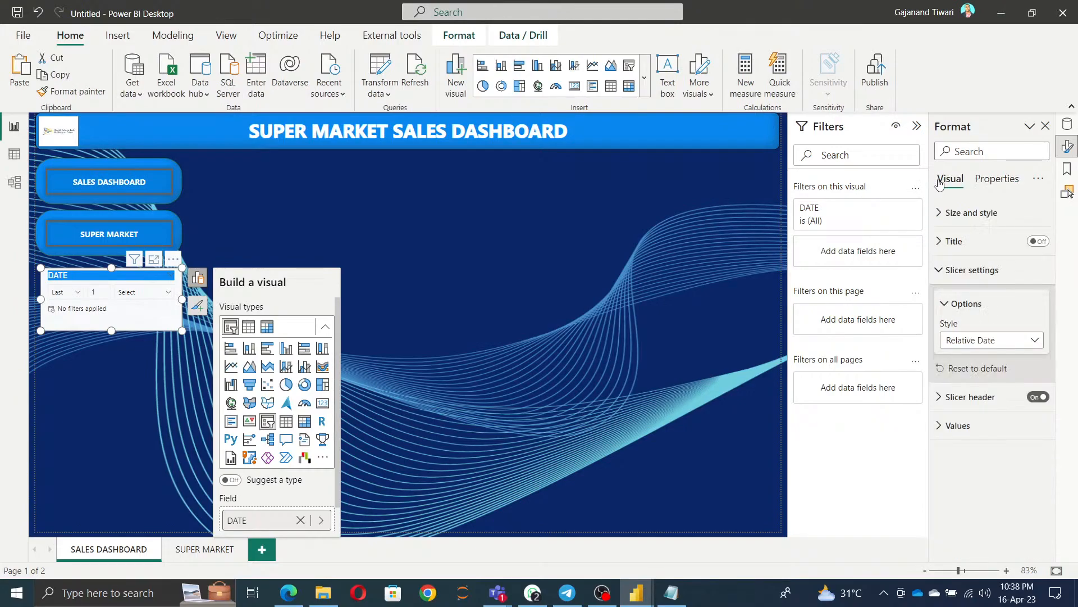
pyautogui.click(971, 397)
pyautogui.click(971, 397)
# Try the recent bright blue as the background color of the DATE slicer's values.
pyautogui.click(960, 426)
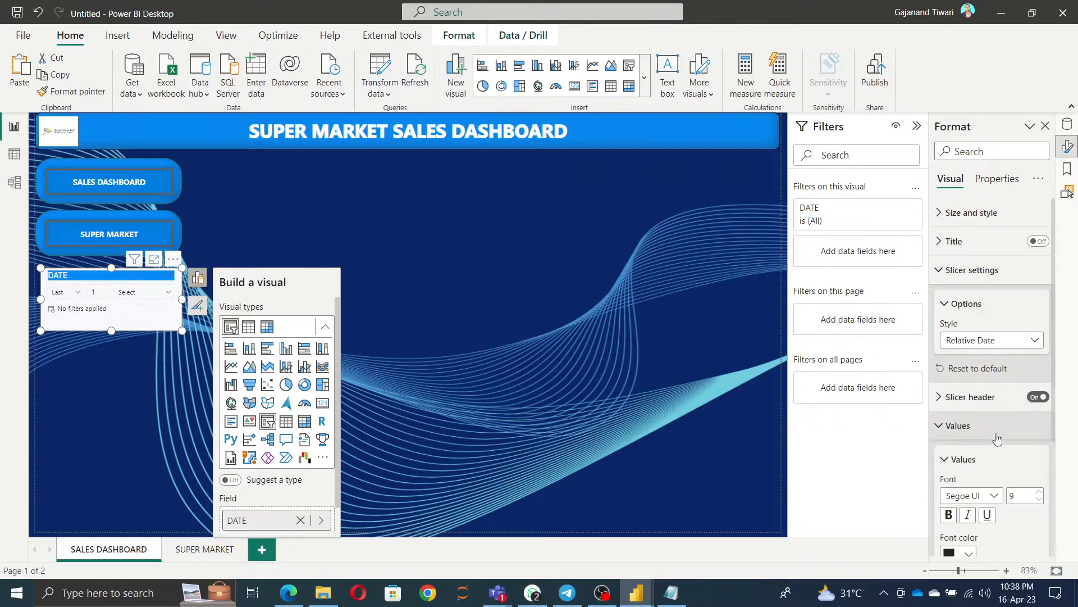
pyautogui.scroll(-3, 998, 439)
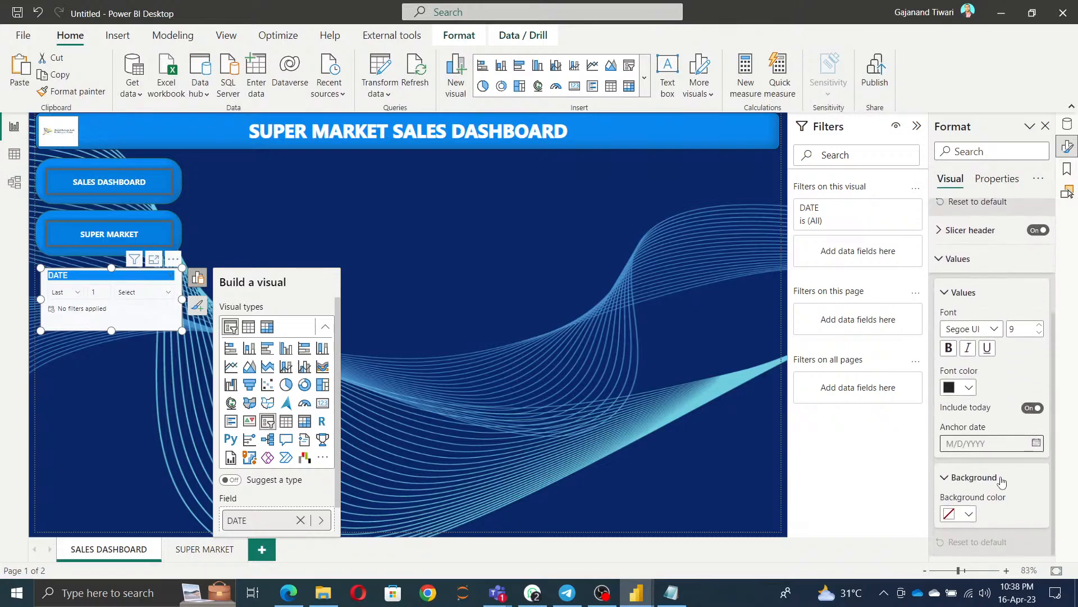
pyautogui.click(964, 513)
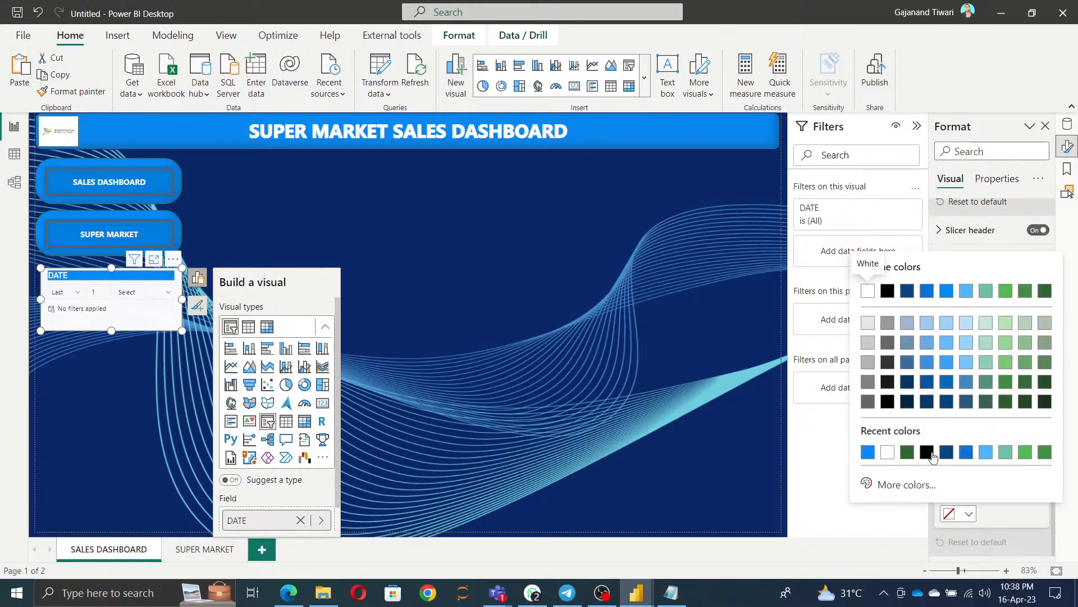
pyautogui.click(868, 452)
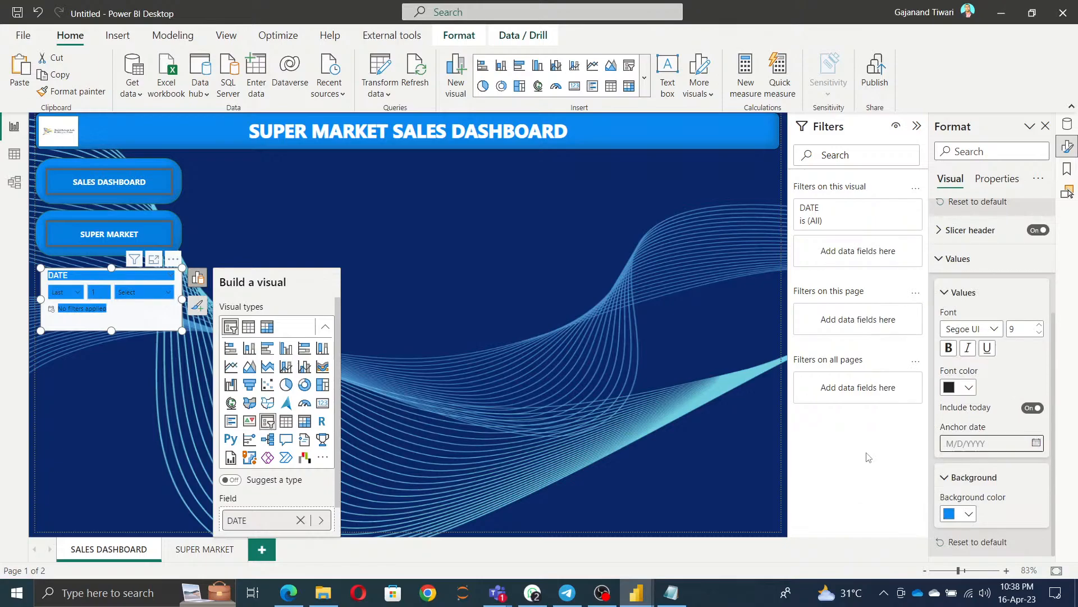
pyautogui.click(150, 293)
pyautogui.click(82, 320)
# Set the background color of the DATE slicer's values to white.
pyautogui.click(968, 513)
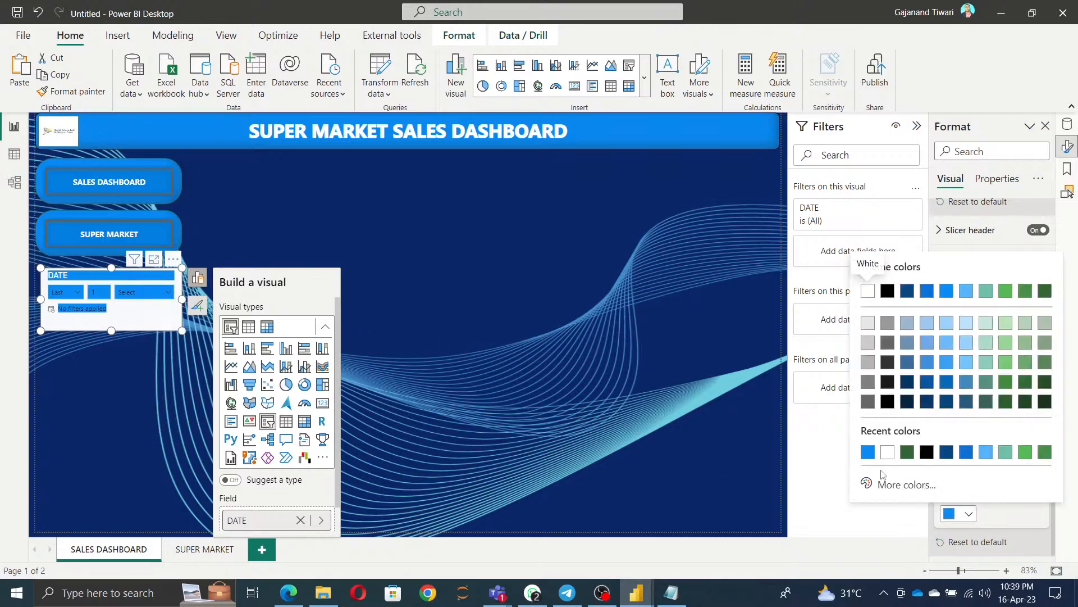
pyautogui.click(887, 452)
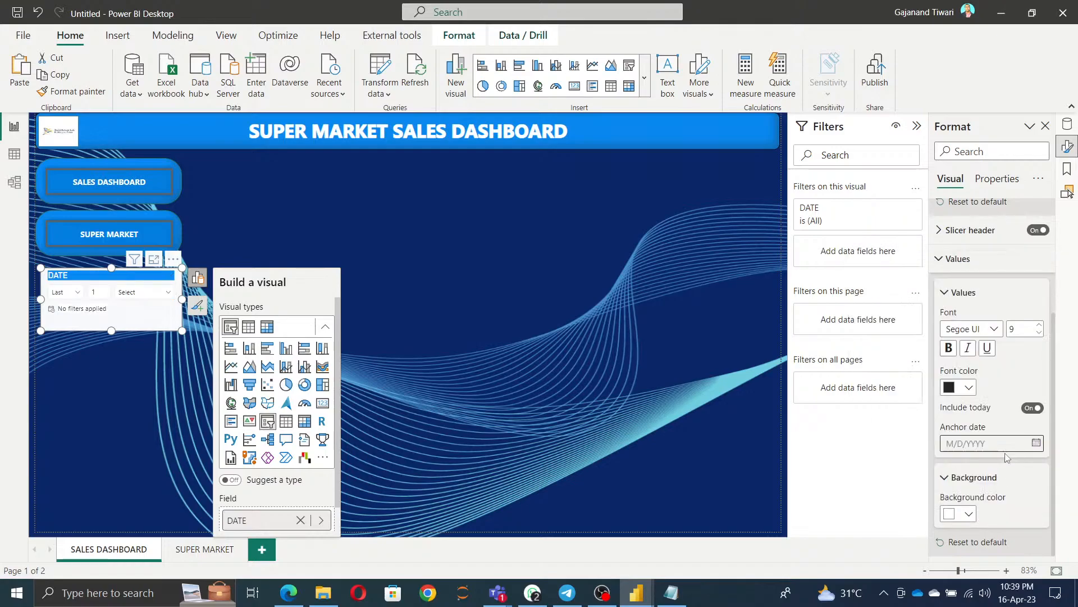
pyautogui.scroll(1, 1007, 458)
pyautogui.scroll(2, 1007, 457)
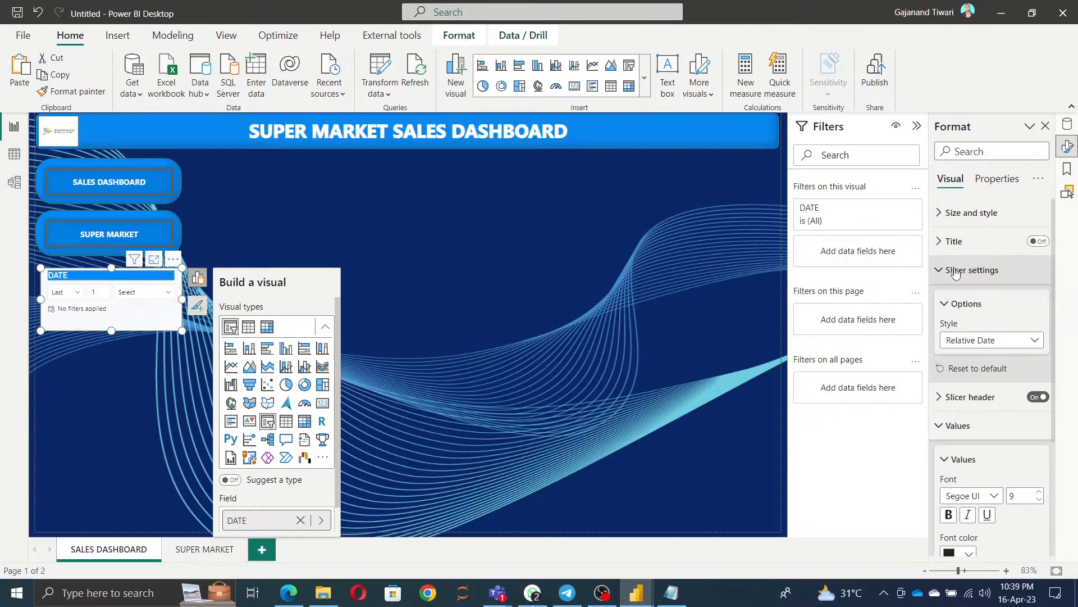
# Set the DATE slicer's overall visual background color to the recent bright blue.
pyautogui.click(958, 214)
pyautogui.scroll(-4, 1003, 388)
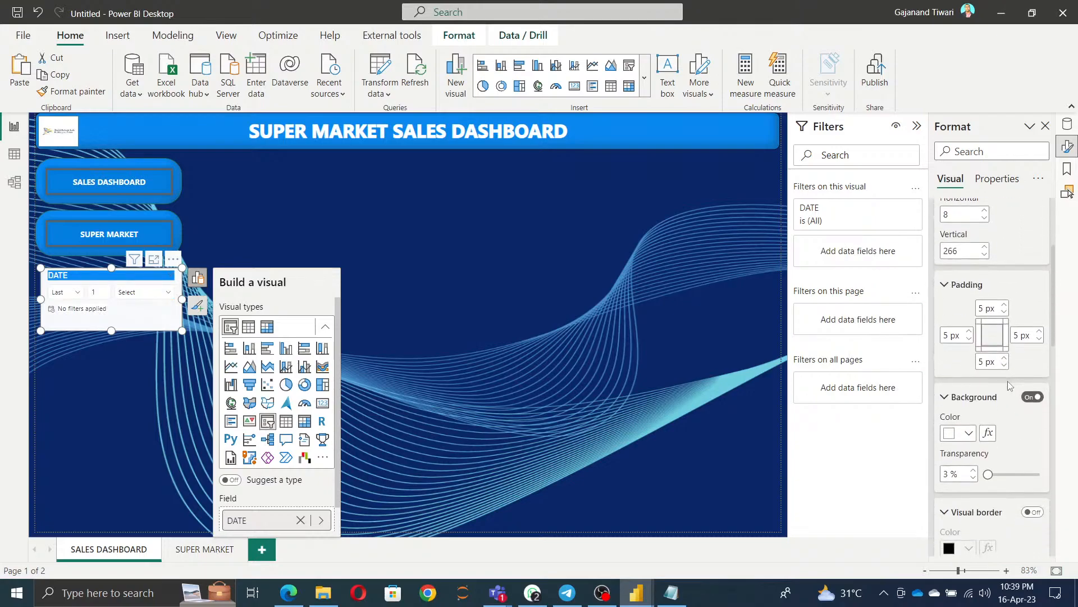
pyautogui.click(961, 380)
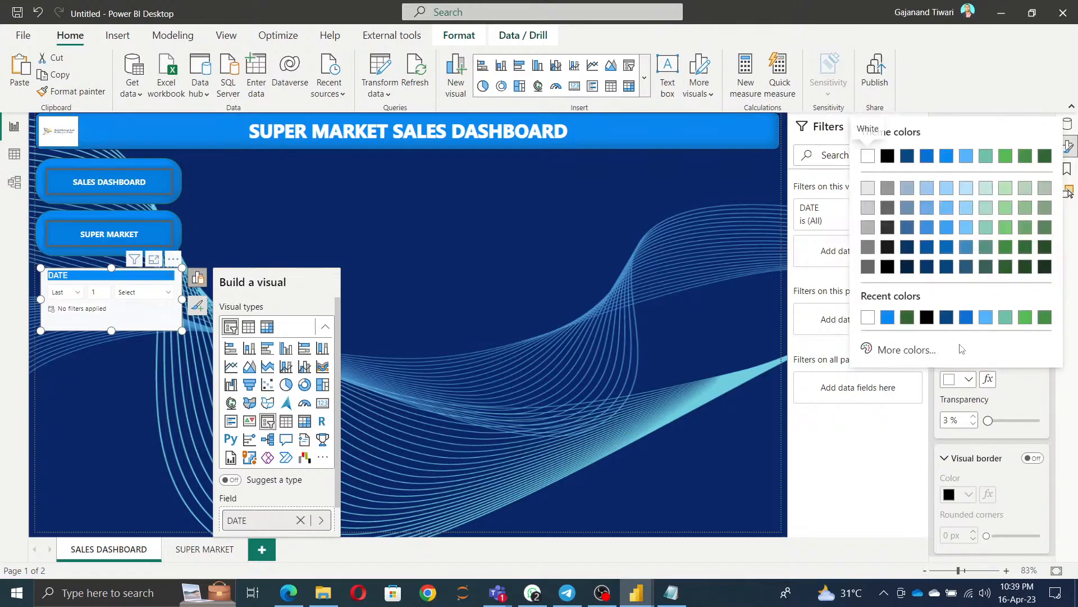
pyautogui.click(888, 318)
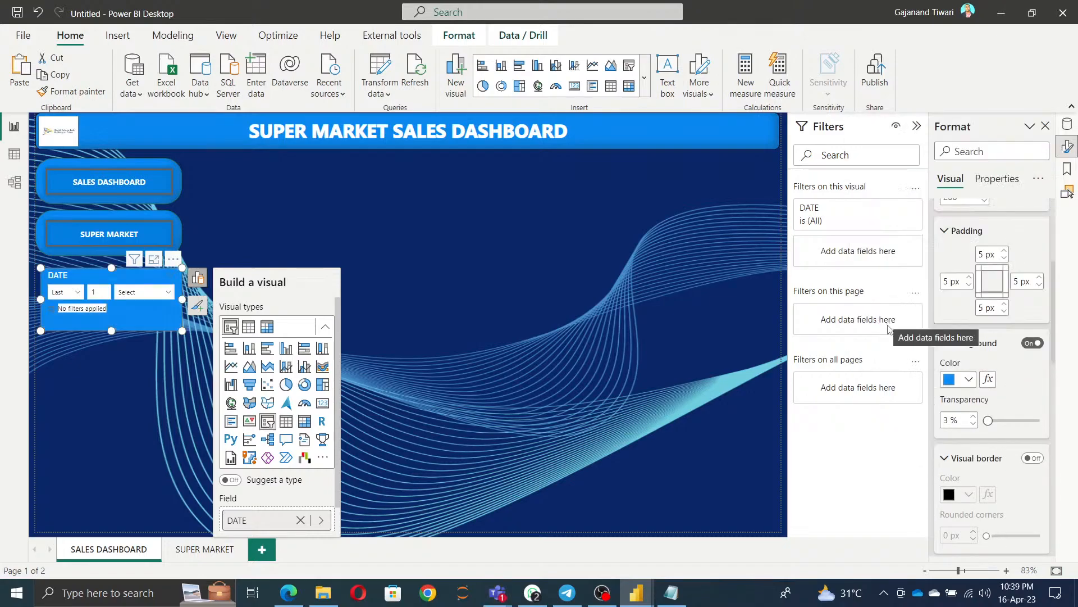
# Switch to the Teams meeting window to check its chat, and return to the Power BI report.
pyautogui.moveTo(497, 593)
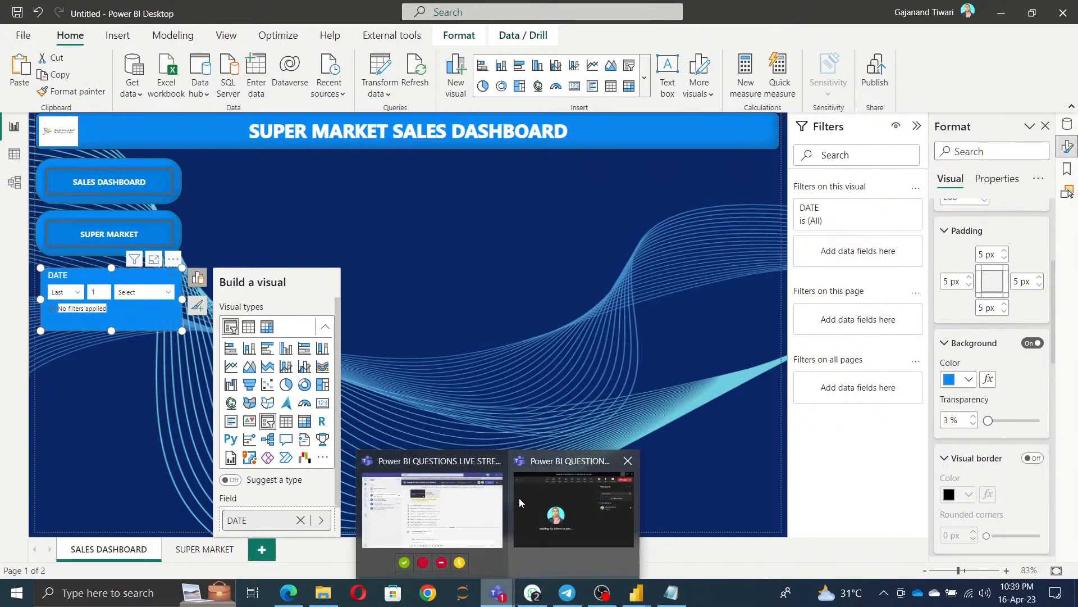
pyautogui.click(519, 498)
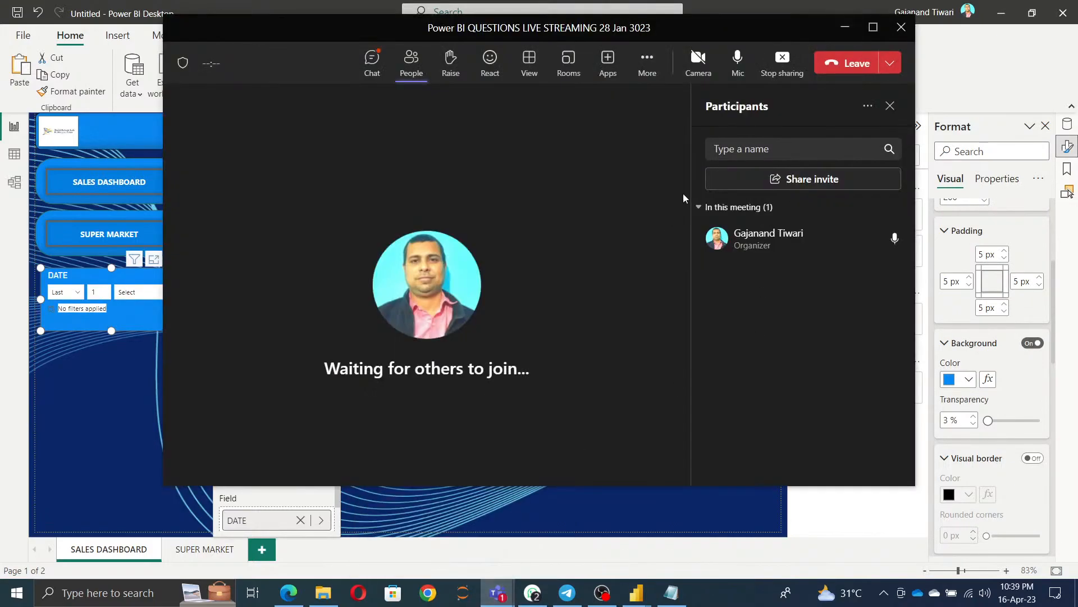
pyautogui.click(372, 59)
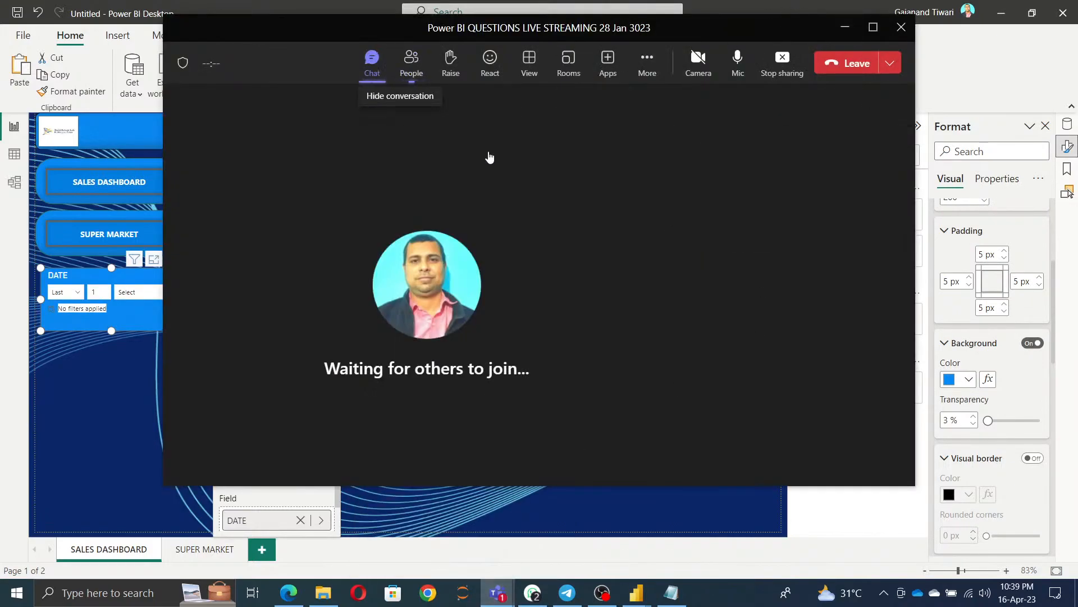
pyautogui.click(845, 27)
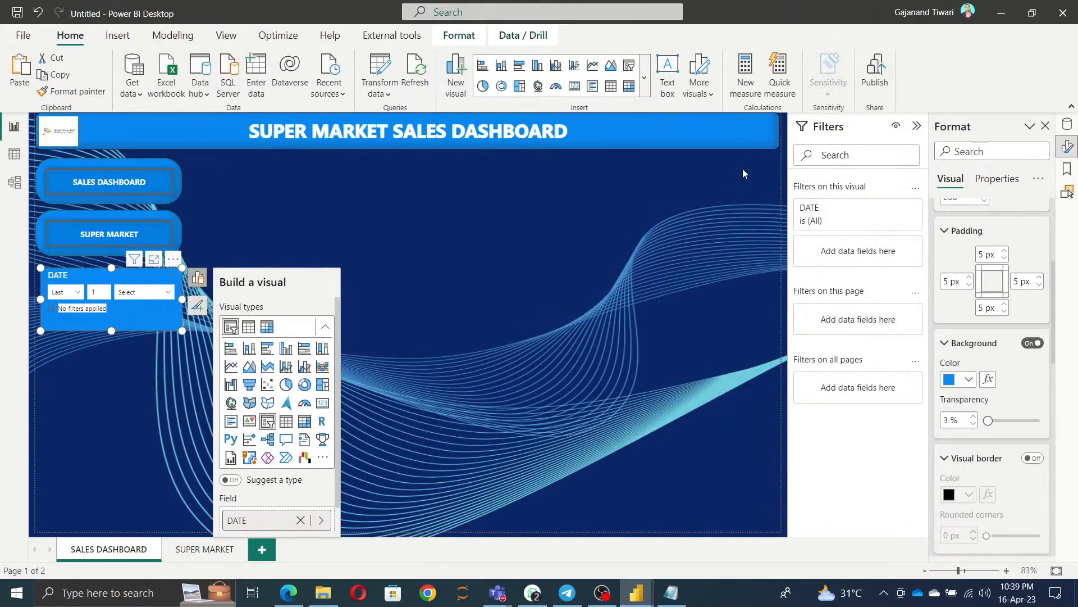
# Turn on the DATE slicer's visual border in green with 30 px rounded corners.
pyautogui.click(529, 299)
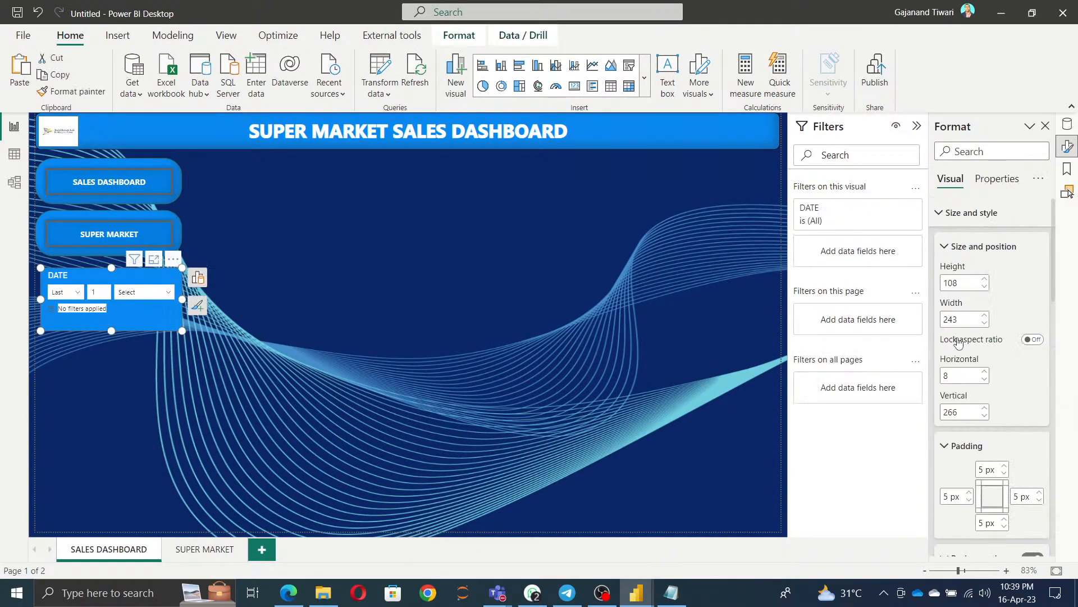
pyautogui.click(945, 246)
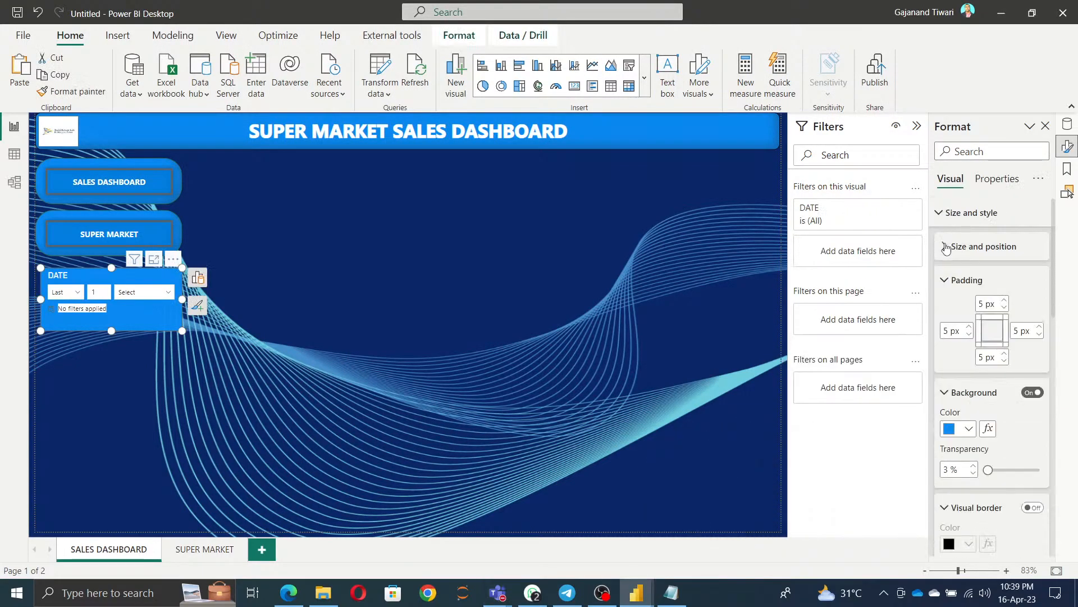
pyautogui.scroll(-3, 961, 294)
pyautogui.scroll(-1, 991, 423)
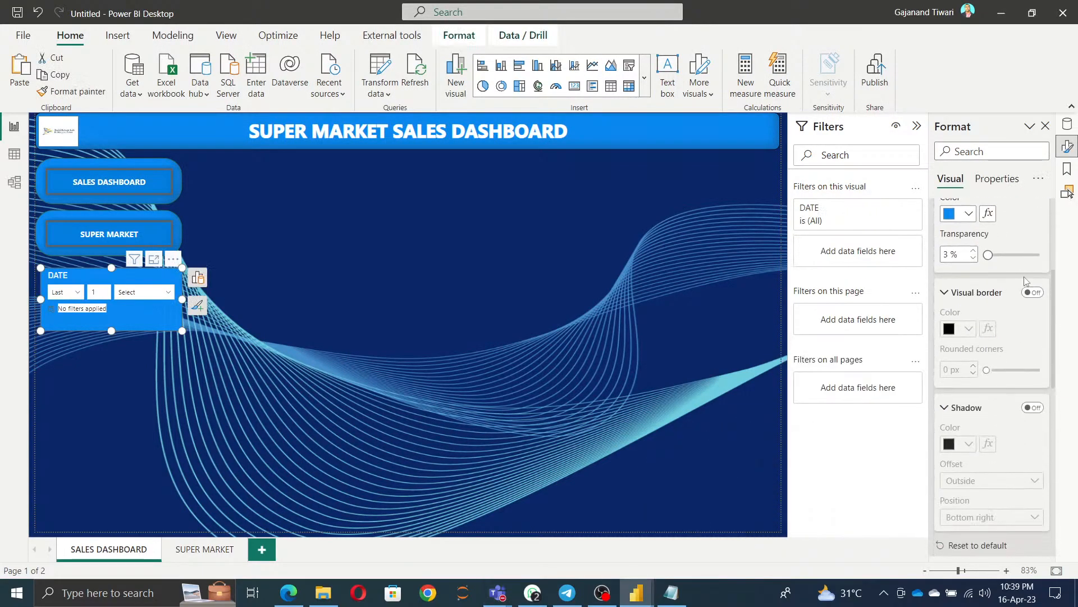
pyautogui.click(1032, 292)
pyautogui.click(969, 329)
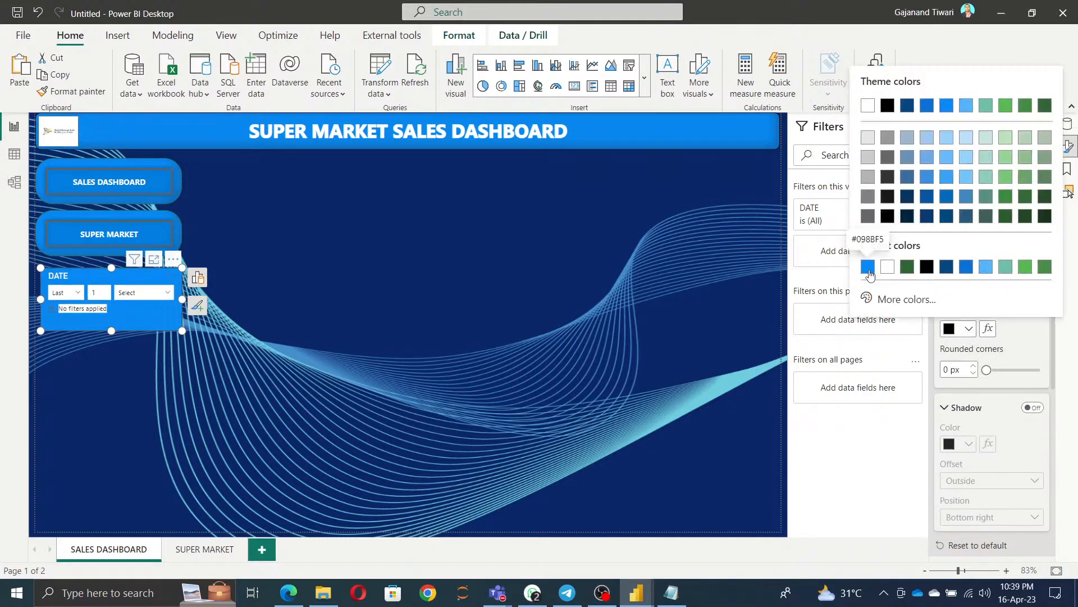
pyautogui.click(1045, 267)
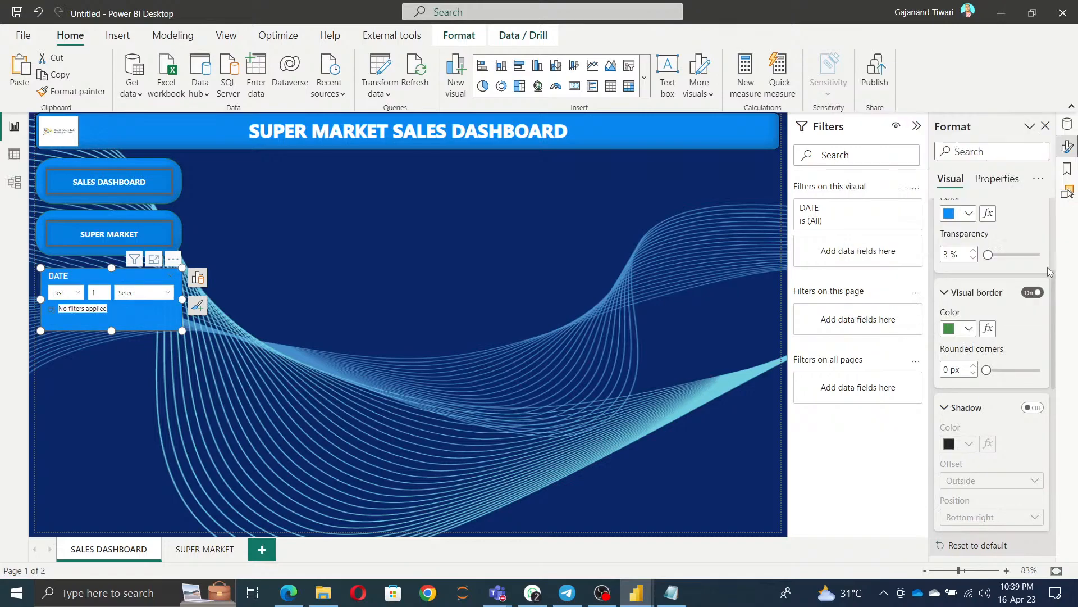
pyautogui.moveTo(986, 370); pyautogui.dragTo(1040, 370)
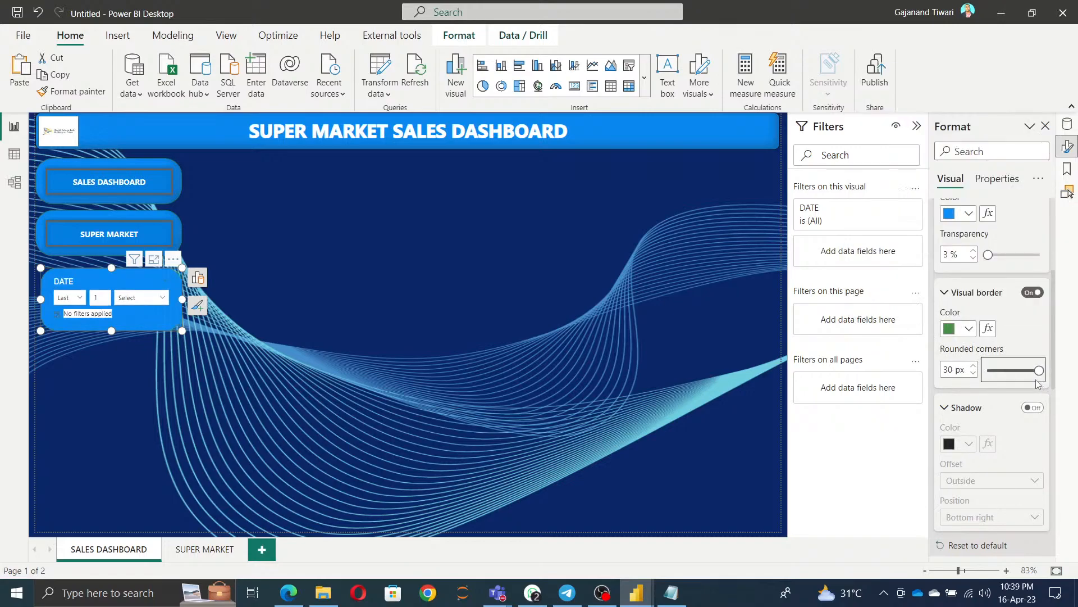
# Turn on the DATE slicer's shadow and set its offset to Inside.
pyautogui.click(1032, 407)
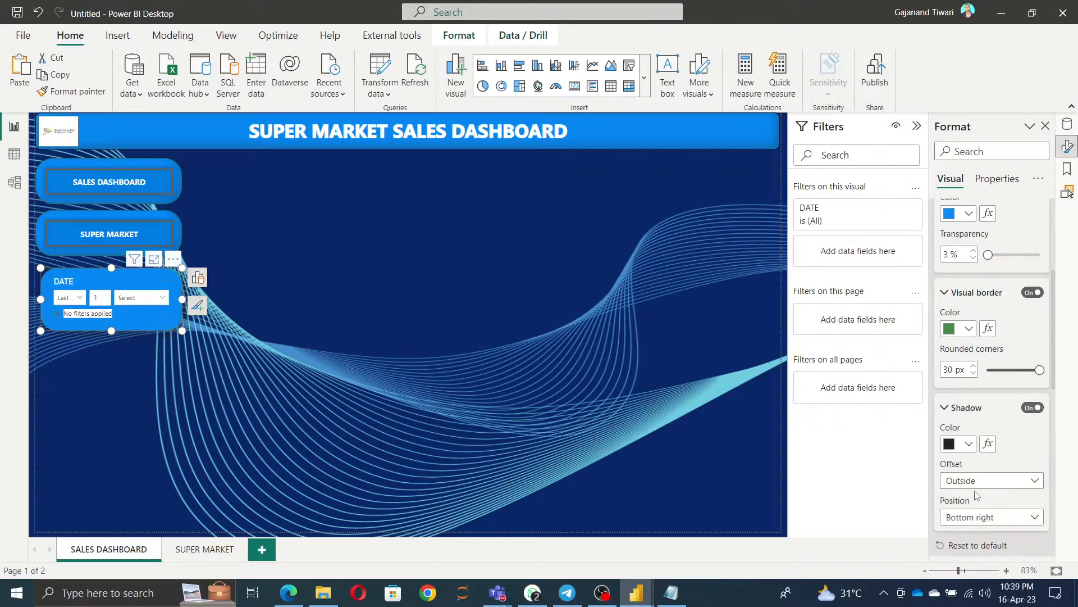
pyautogui.click(978, 482)
pyautogui.click(969, 512)
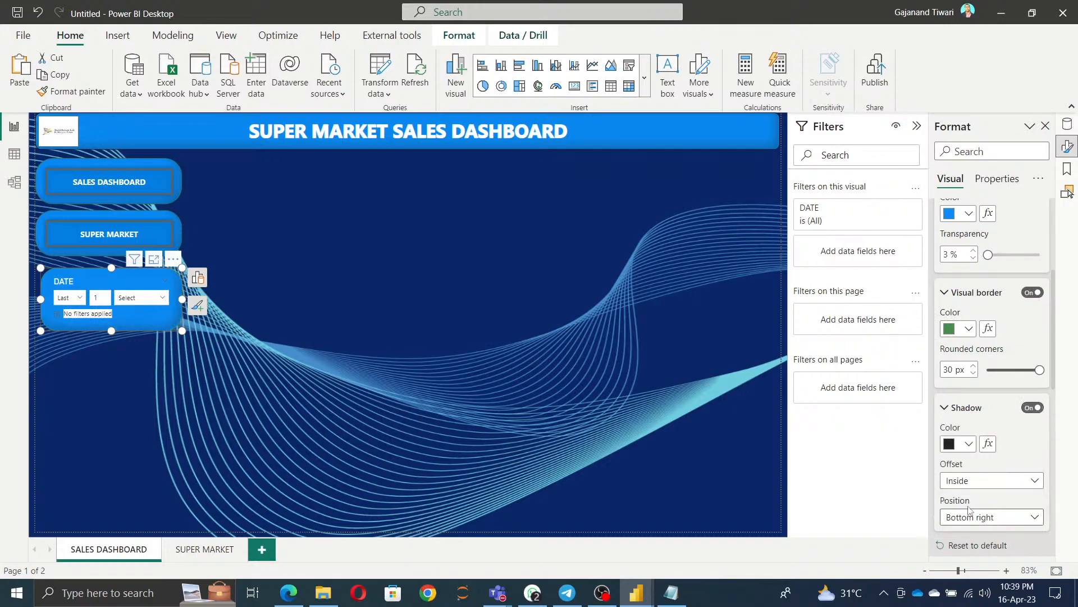
pyautogui.click(268, 417)
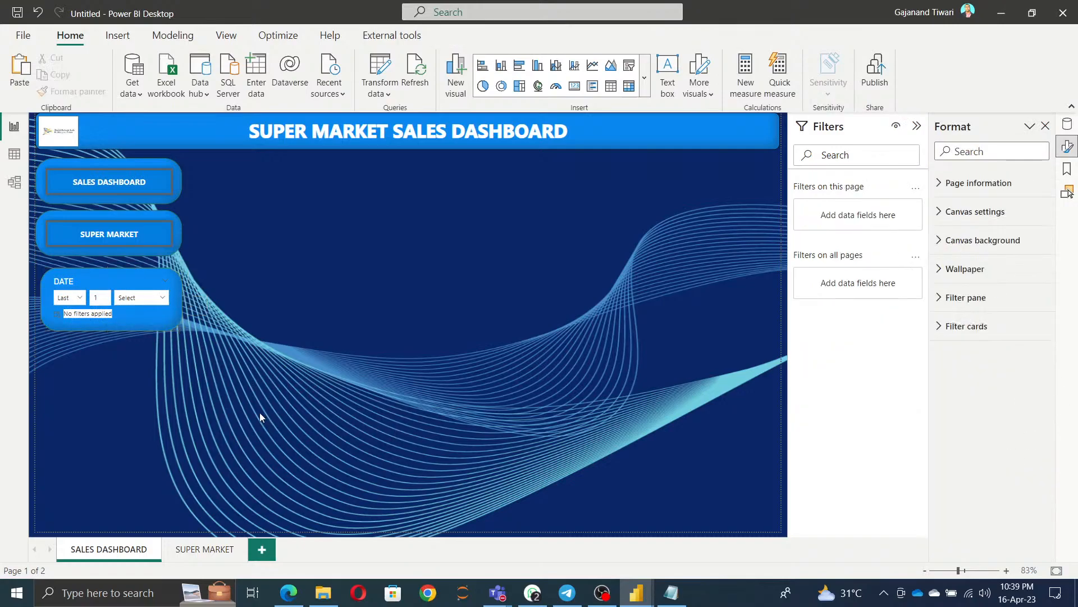
# Duplicate the DATE slicer and place the copy directly below the original.
pyautogui.click(96, 285)
pyautogui.hotkey('ctrl', 'v')
pyautogui.moveTo(97, 284); pyautogui.dragTo(79, 343)
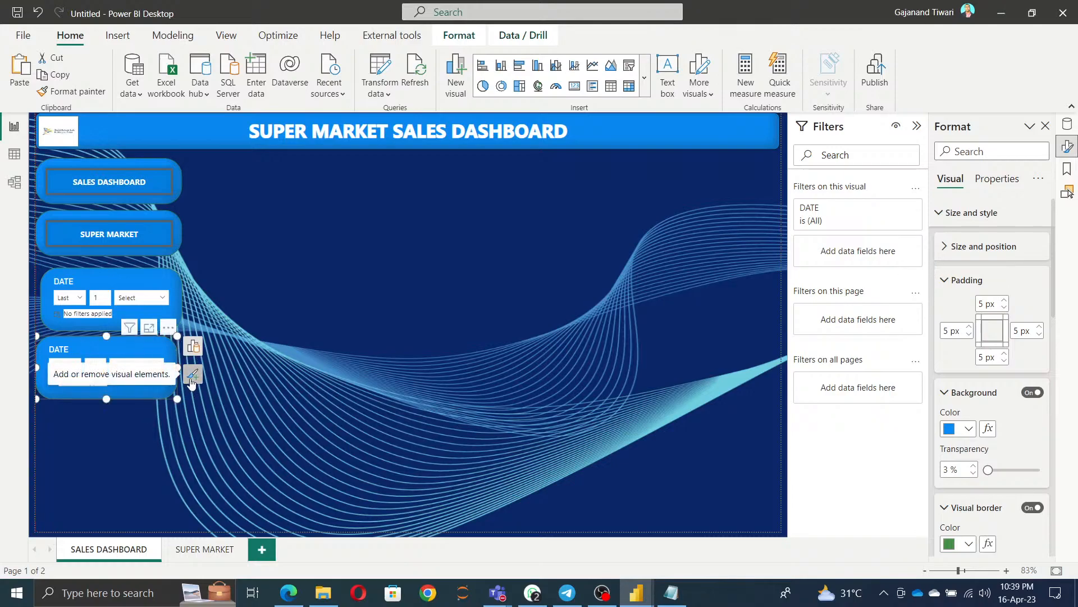
# Replace the copied slicer's DATE field with Branch from the supermarket_sales table.
pyautogui.click(194, 348)
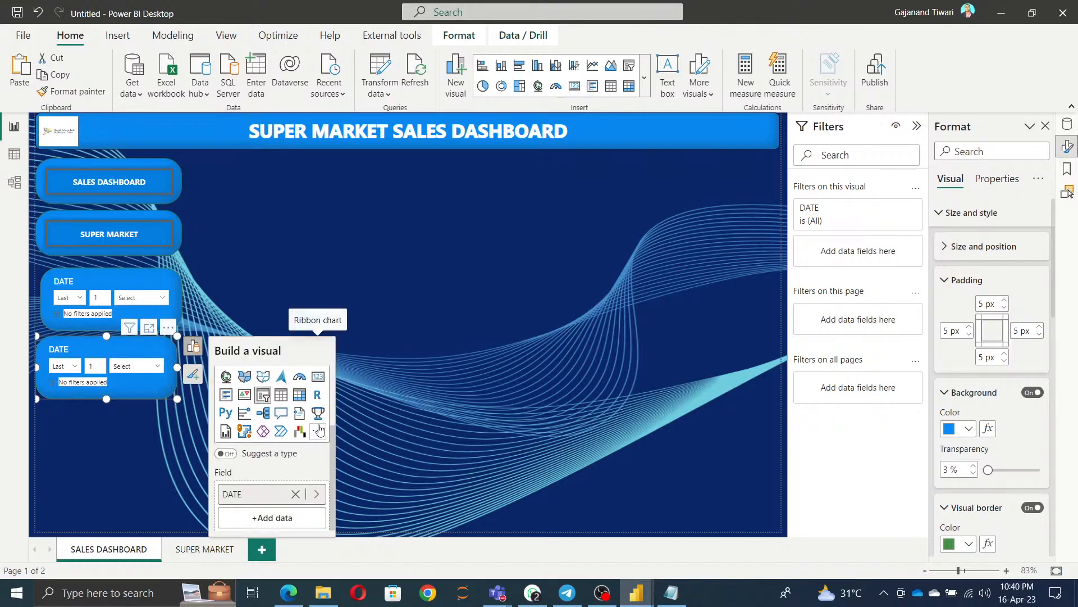
pyautogui.click(295, 494)
pyautogui.click(274, 518)
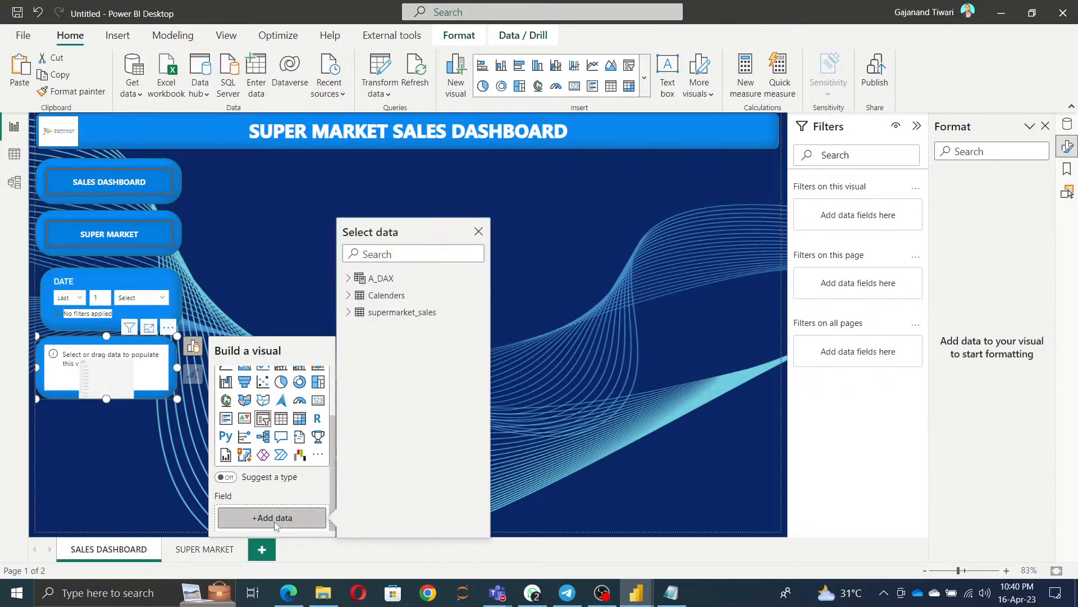
pyautogui.click(349, 312)
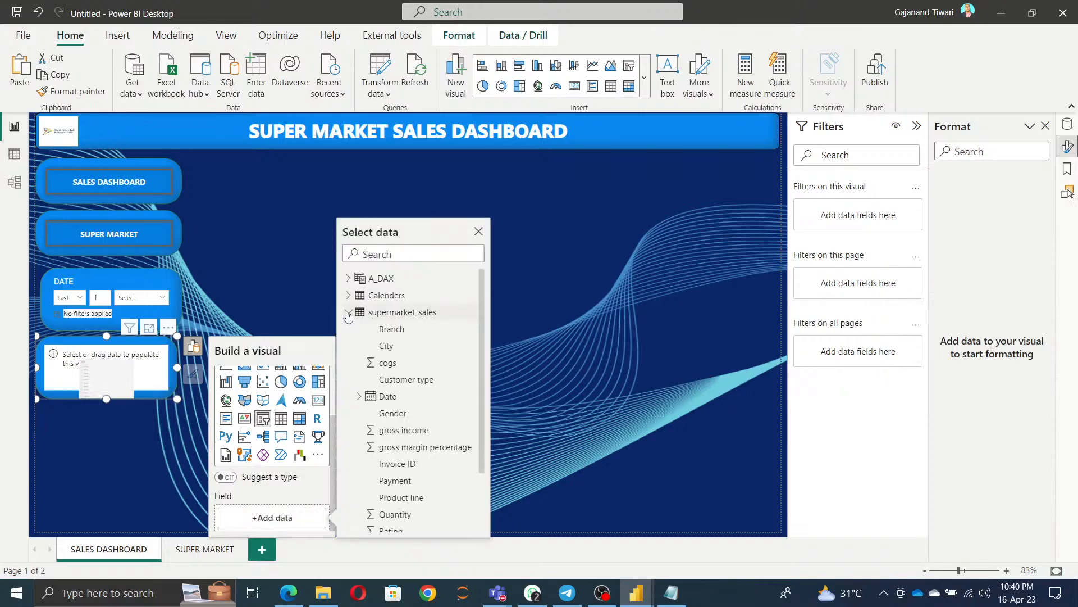
pyautogui.click(403, 329)
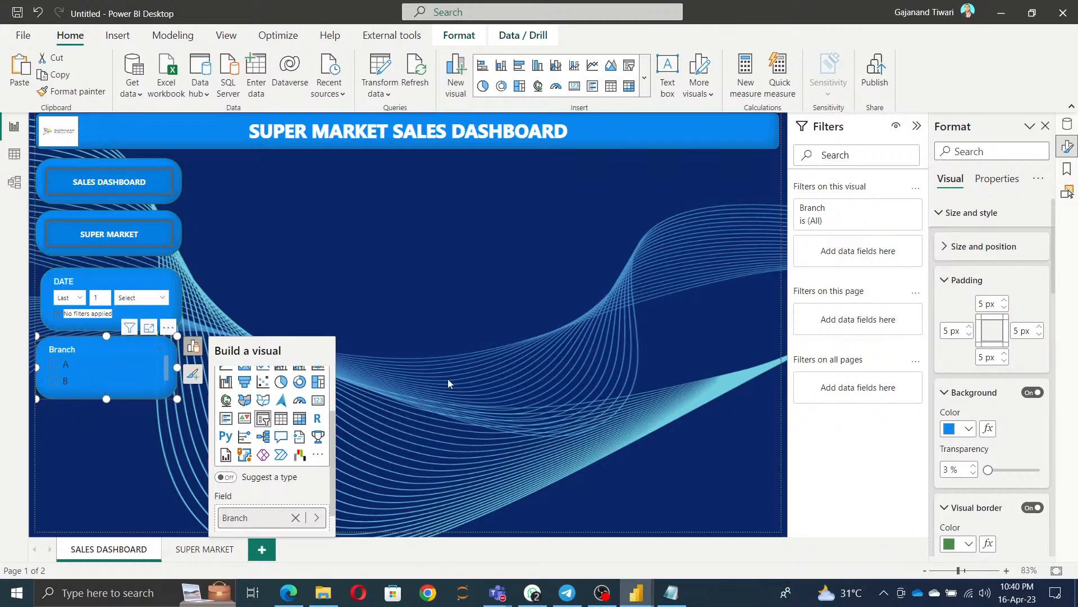
# Set the Branch slicer to Dropdown style with the "Select all" option on and multi-select with Ctrl off, and check its list.
pyautogui.click(1008, 182)
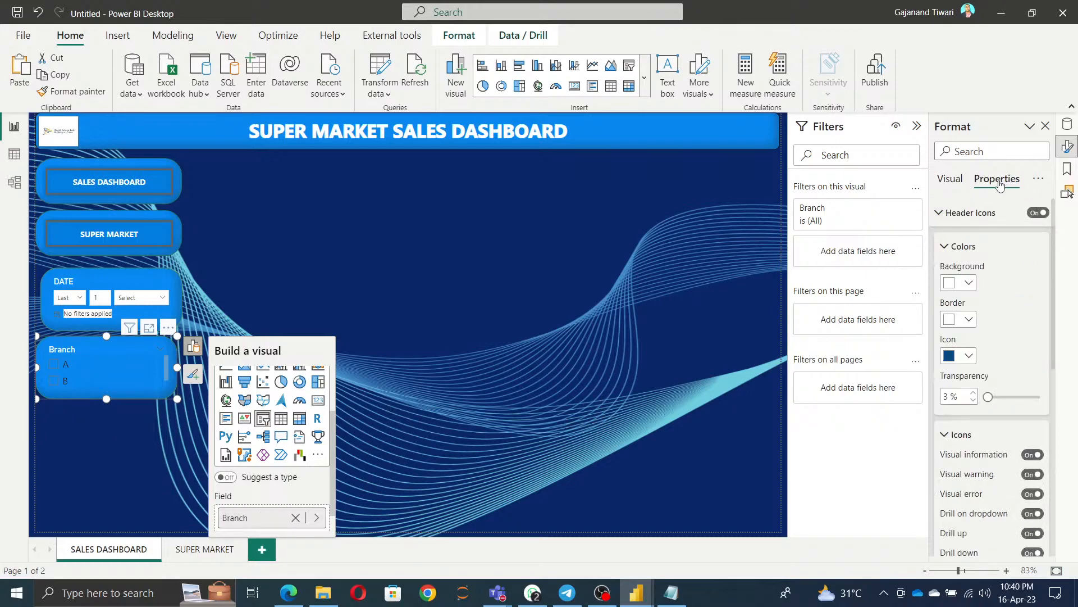
pyautogui.click(958, 184)
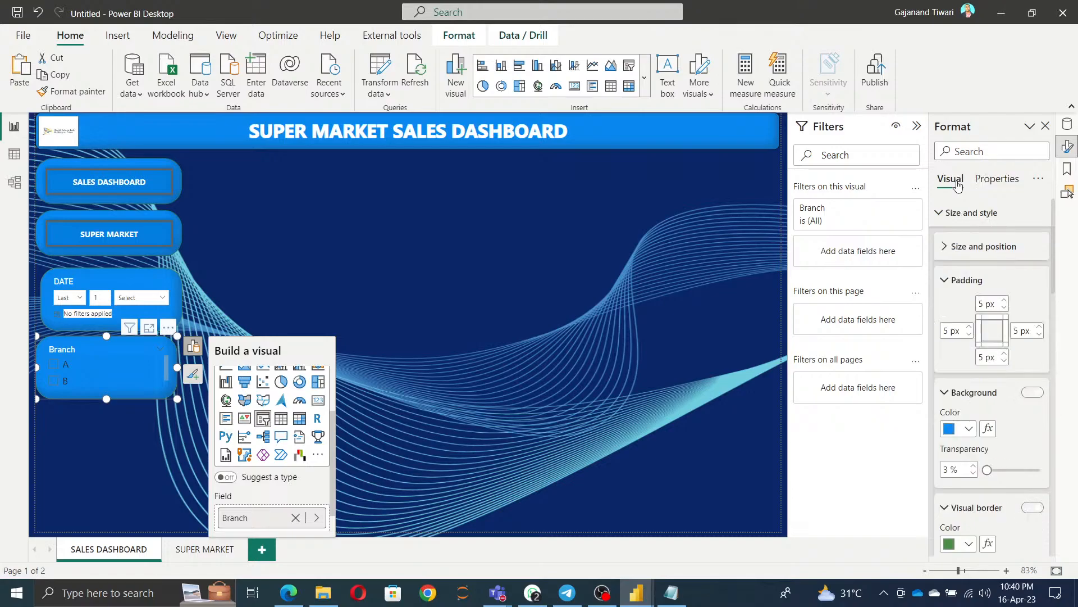
pyautogui.click(946, 218)
pyautogui.click(950, 270)
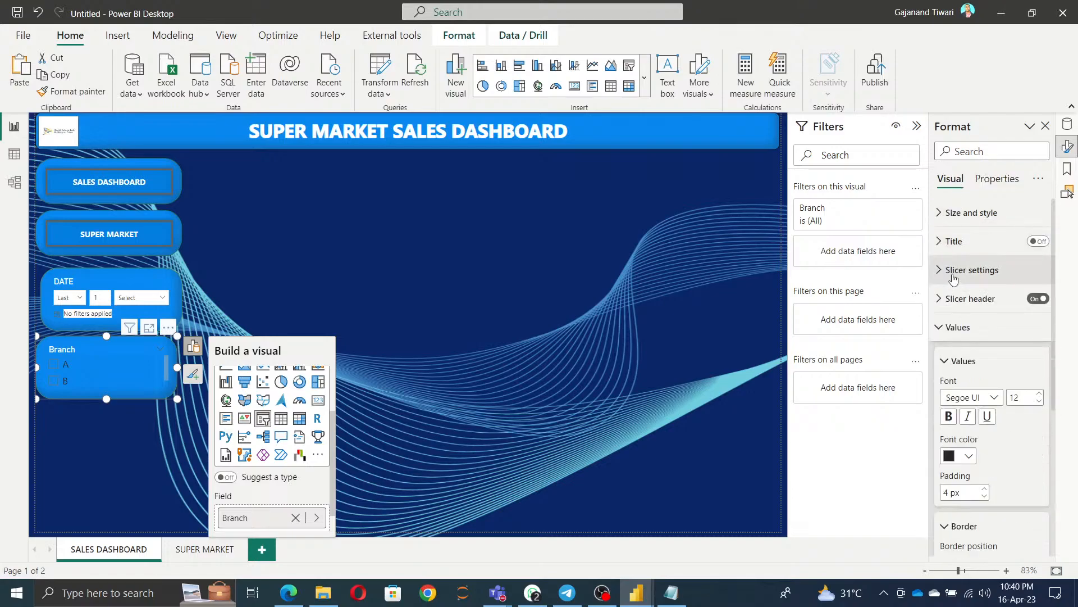
pyautogui.click(967, 271)
pyautogui.click(989, 340)
pyautogui.click(988, 391)
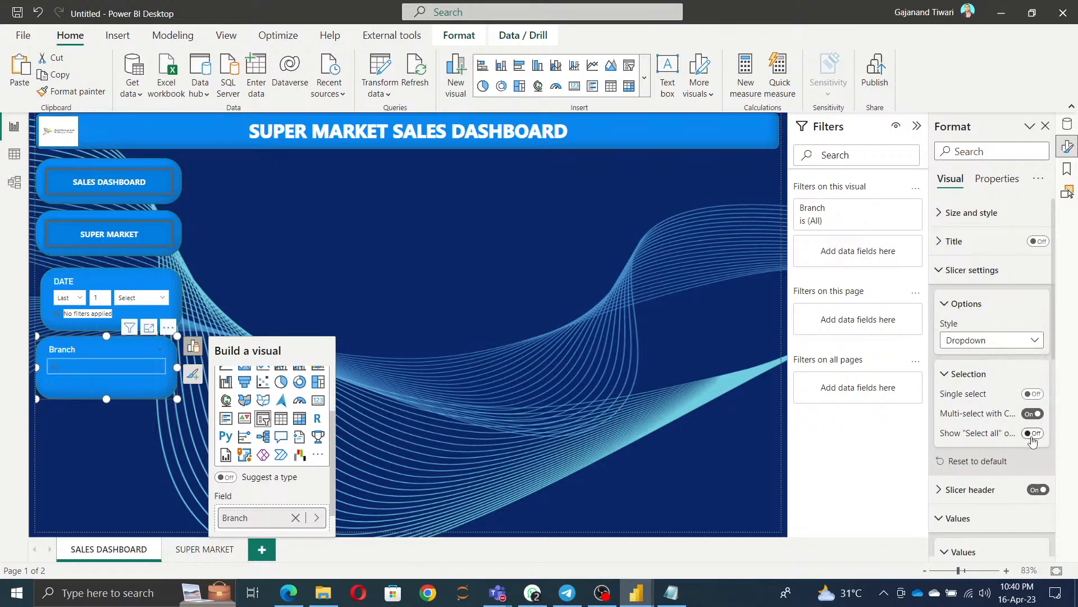
pyautogui.click(1033, 433)
pyautogui.click(1030, 415)
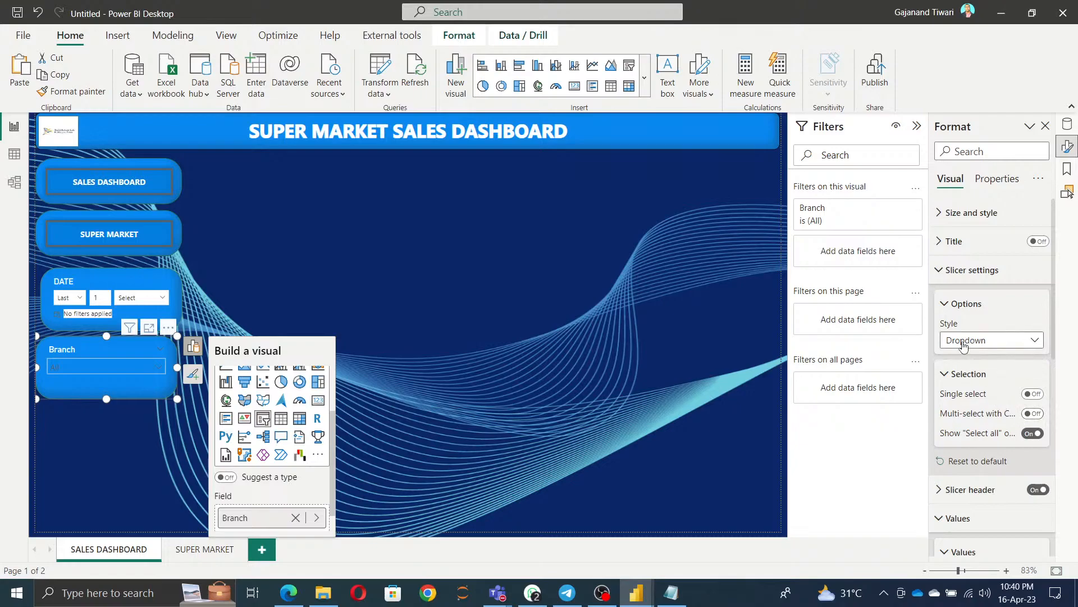
pyautogui.click(84, 366)
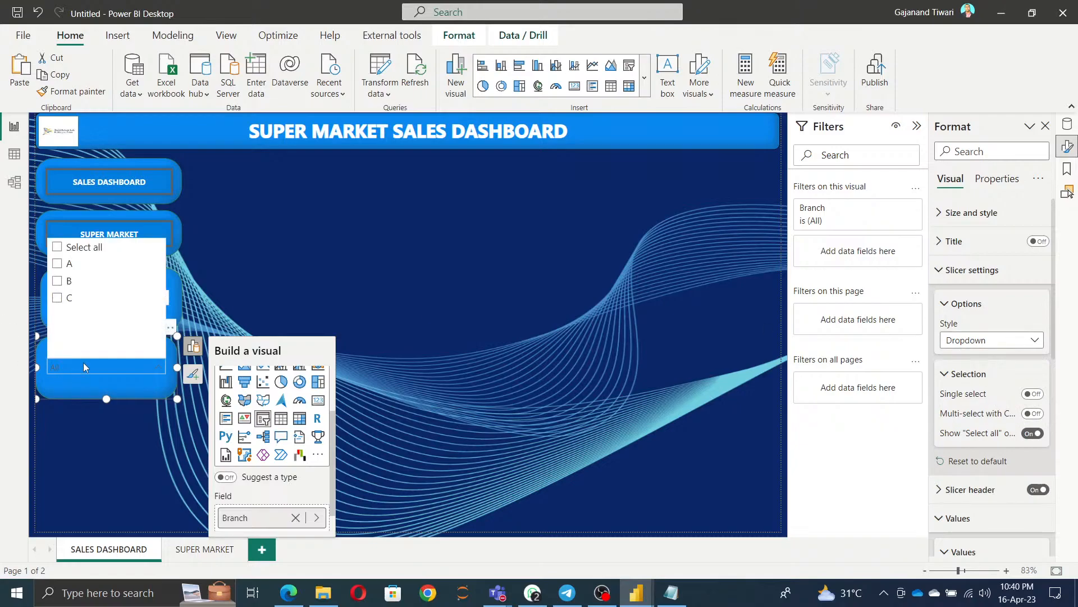
pyautogui.click(76, 390)
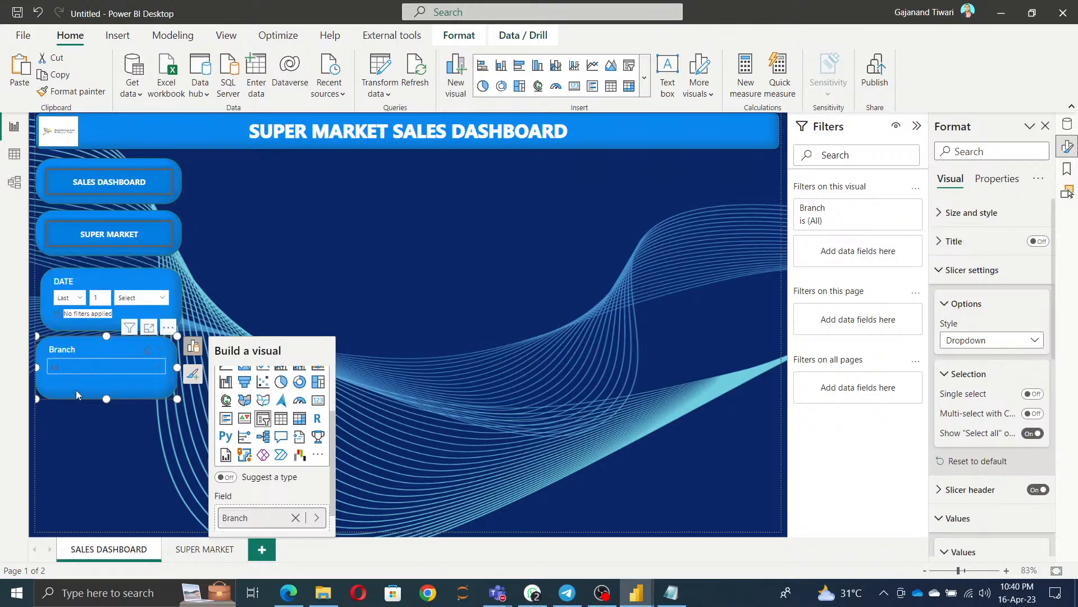
# Duplicate the Branch slicer and place the copy directly below it.
pyautogui.hotkey('ctrl', 'c')
pyautogui.hotkey('ctrl', 'v')
pyautogui.moveTo(88, 388); pyautogui.dragTo(83, 450)
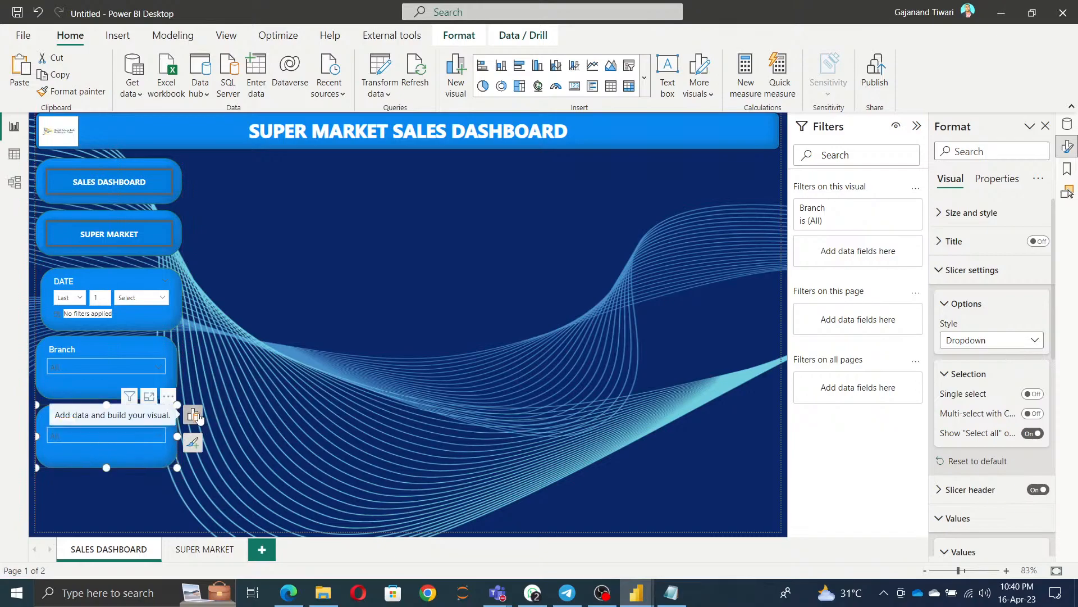
# Replace the copied slicer's Branch field with City from the supermarket_sales table.
pyautogui.click(194, 416)
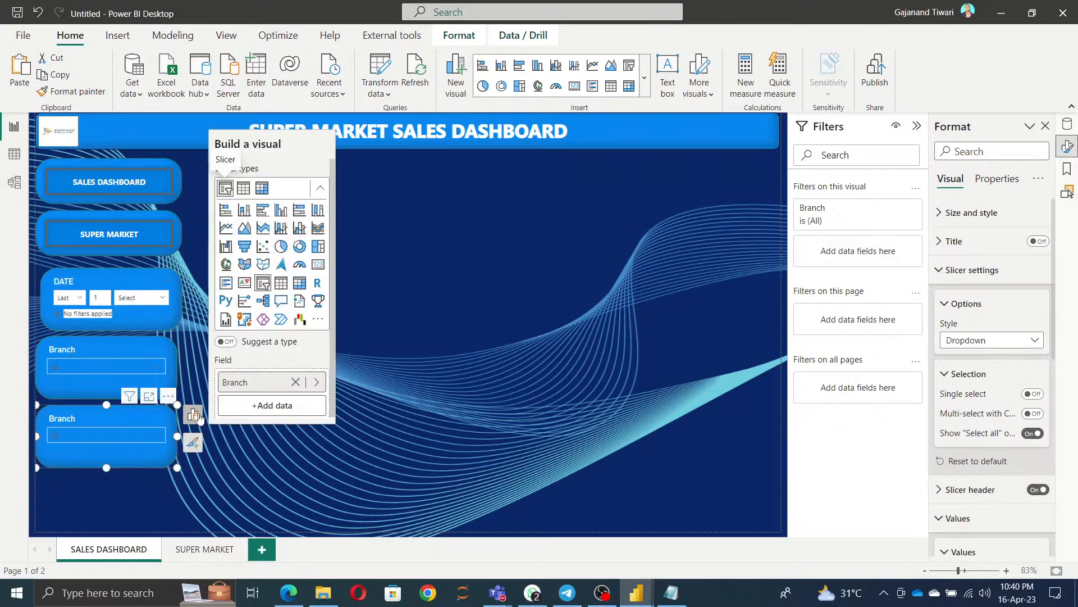
pyautogui.click(295, 381)
pyautogui.click(284, 381)
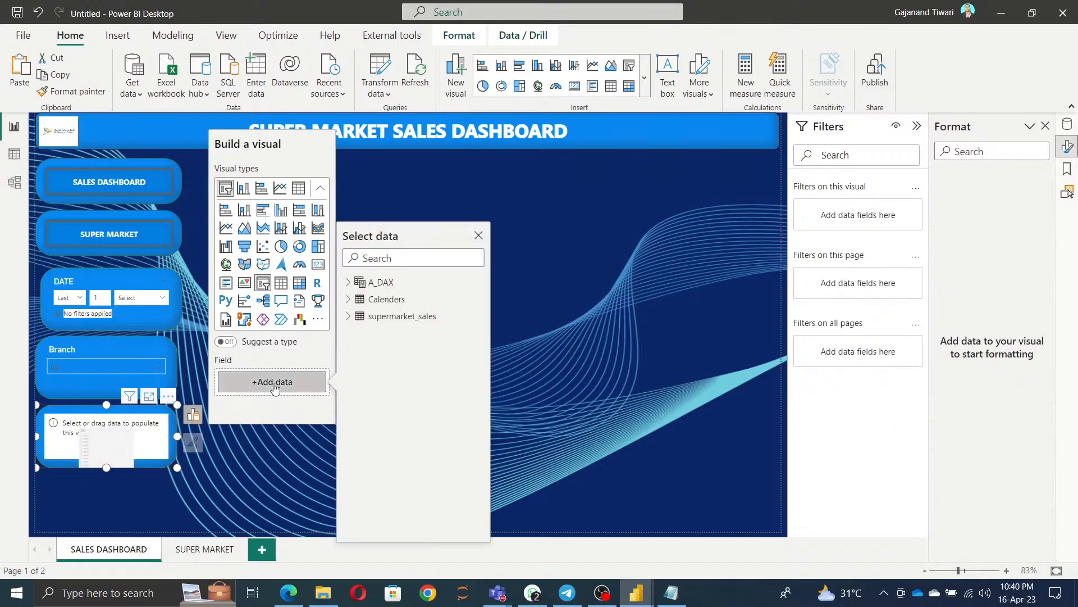
pyautogui.click(348, 315)
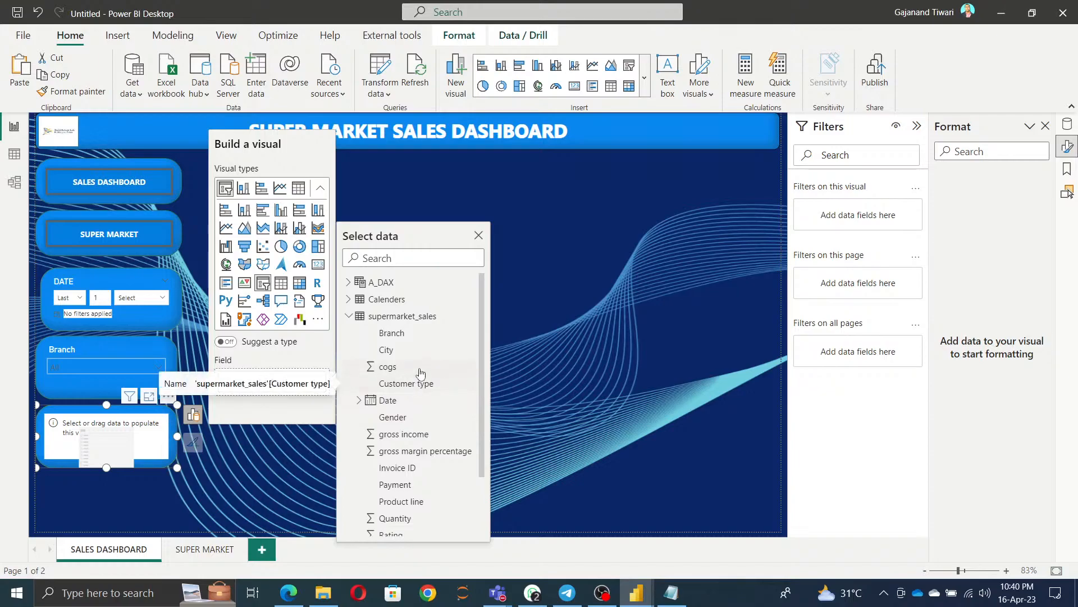
pyautogui.click(387, 350)
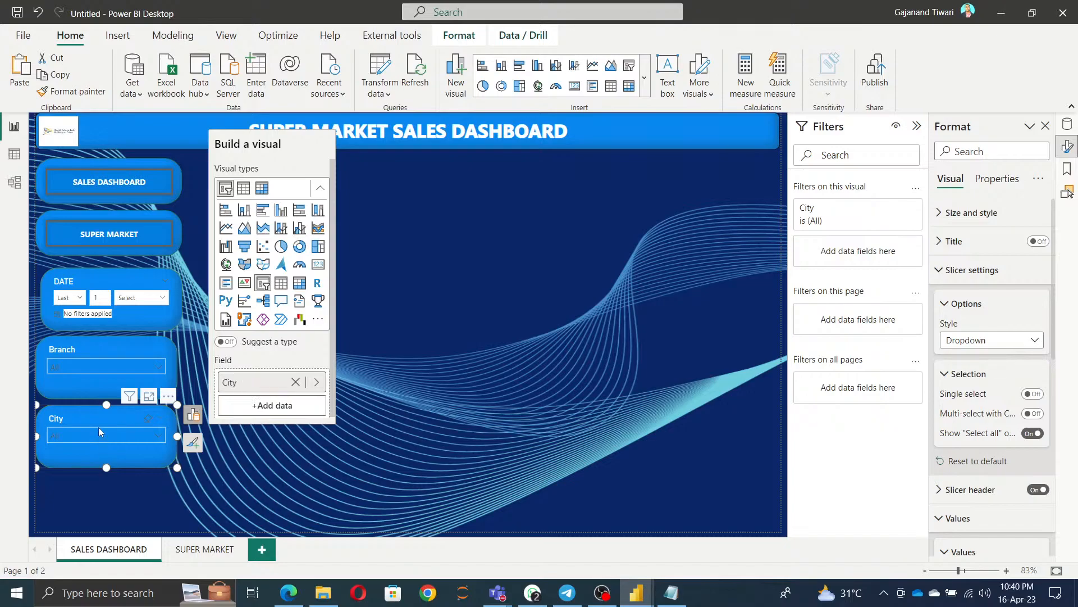
# Duplicate the City slicer, place the copy below it at the page's lower edge, and nudge the original up slightly.
pyautogui.hotkey('ctrl', 'c')
pyautogui.hotkey('ctrl', 'v')
pyautogui.moveTo(100, 420); pyautogui.dragTo(96, 486)
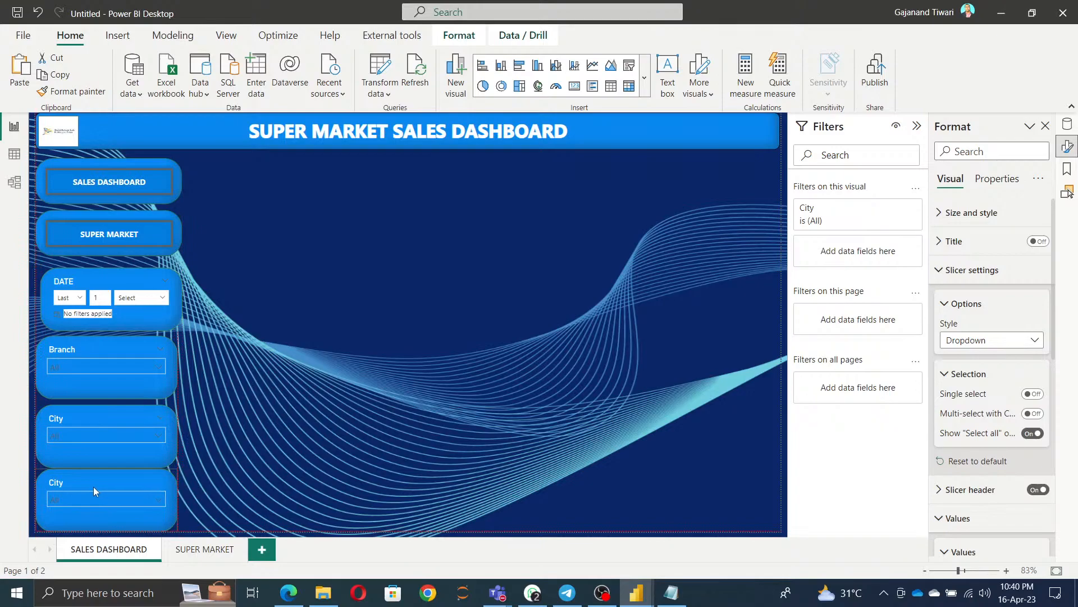
pyautogui.click(90, 413)
pyautogui.press('Up')
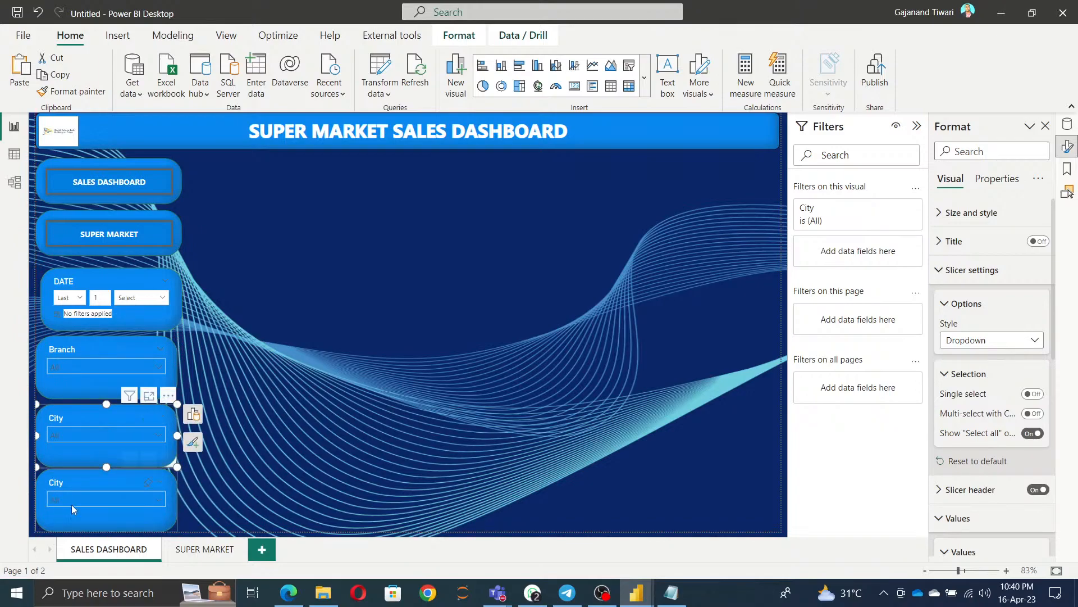
# Replace the lowest slicer's City field with Product line from the supermarket_sales table.
pyautogui.click(96, 483)
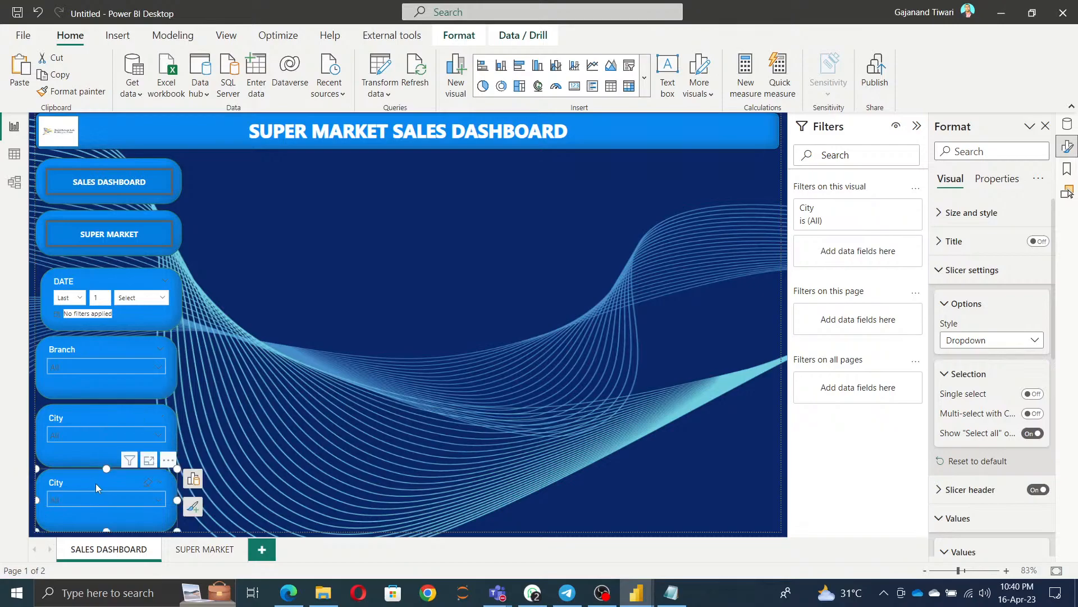
pyautogui.click(192, 478)
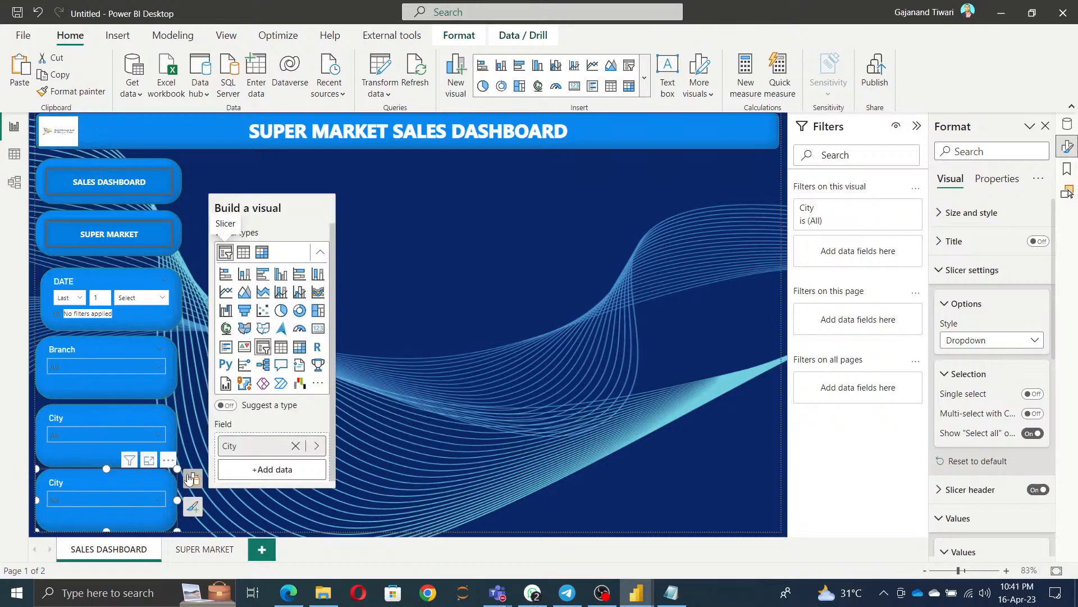
pyautogui.click(295, 445)
pyautogui.click(279, 448)
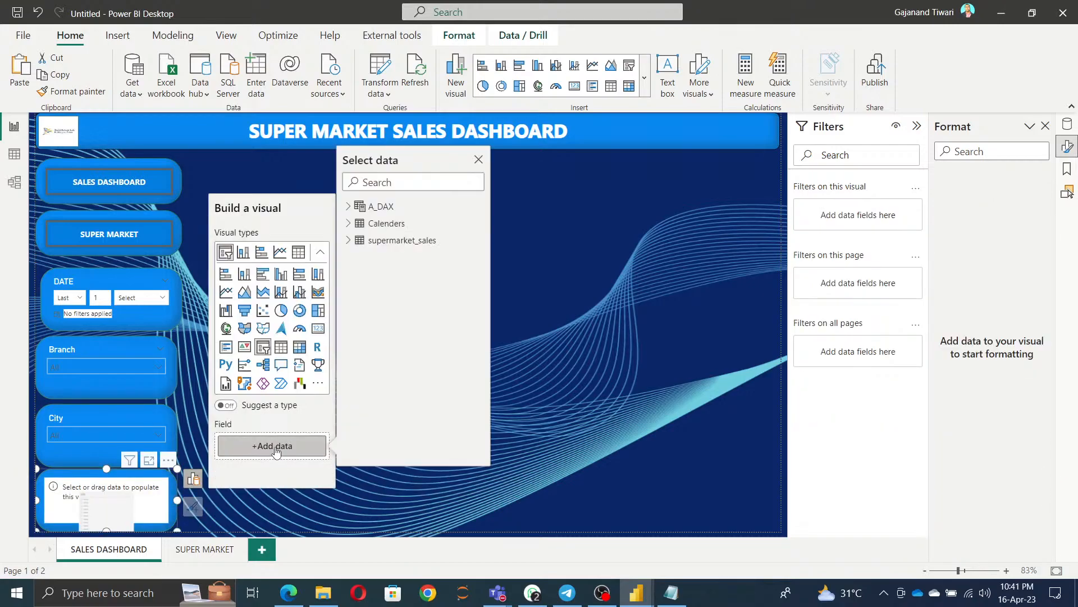
pyautogui.click(349, 242)
pyautogui.scroll(-3, 418, 371)
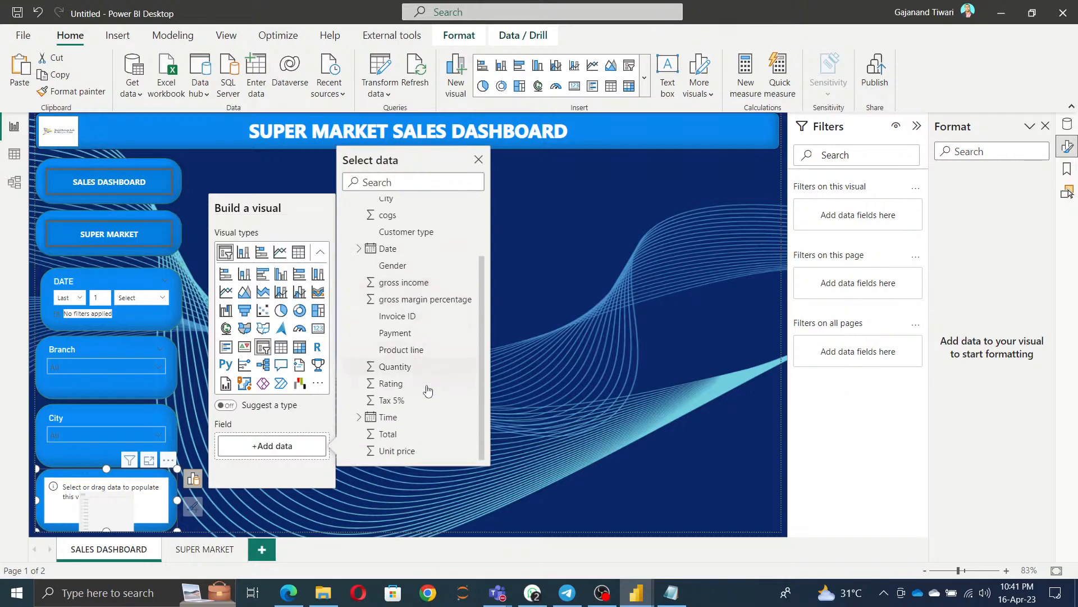
pyautogui.click(405, 354)
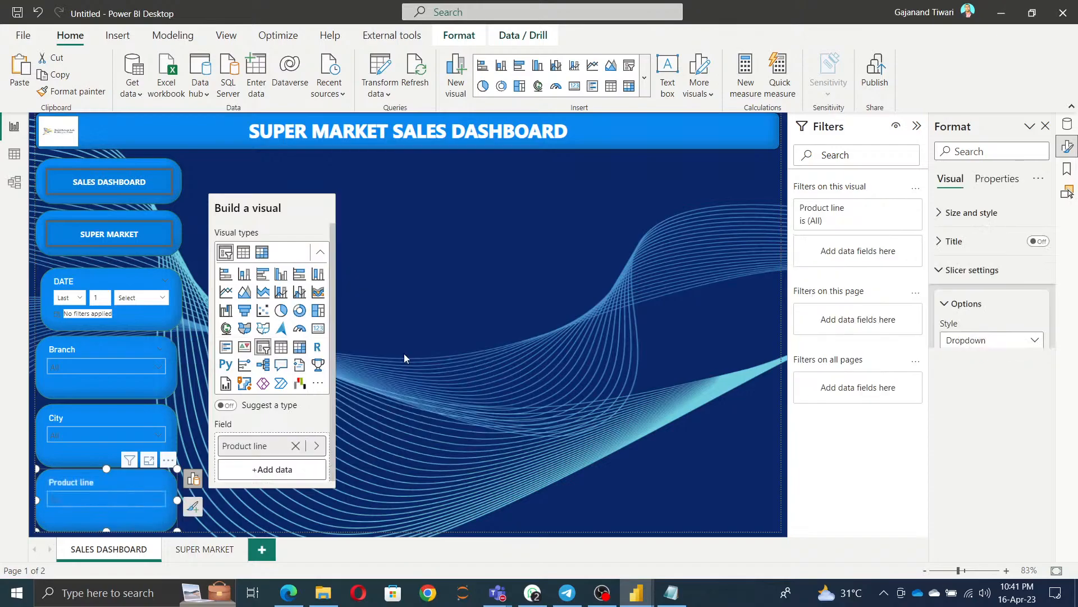
pyautogui.click(460, 368)
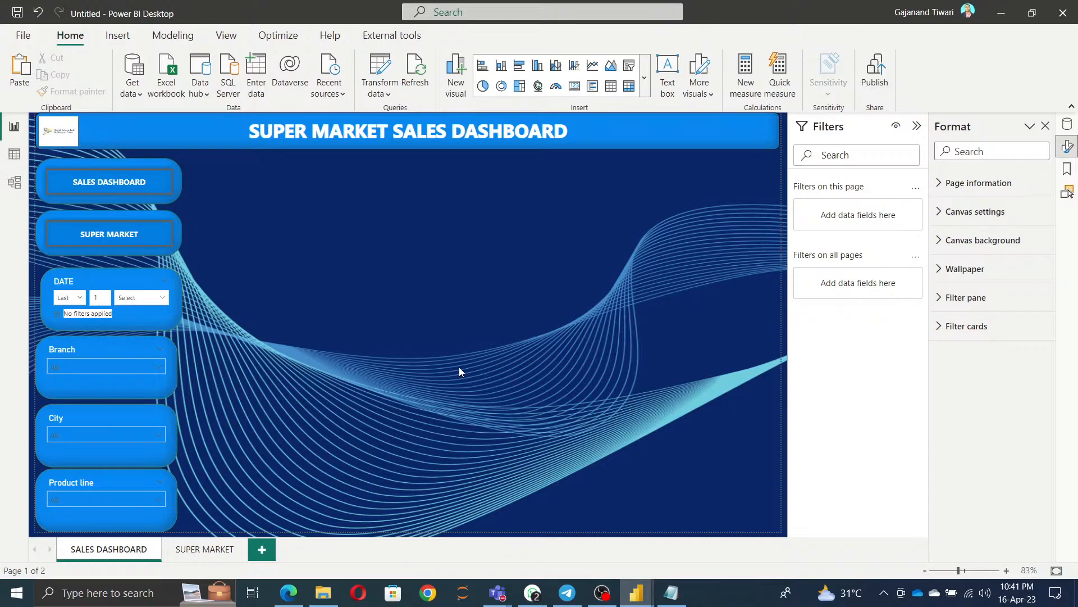
# Move the DATE slicer up under the SUPER MARKET button, in line with the other slicers' left edges.
pyautogui.click(80, 265)
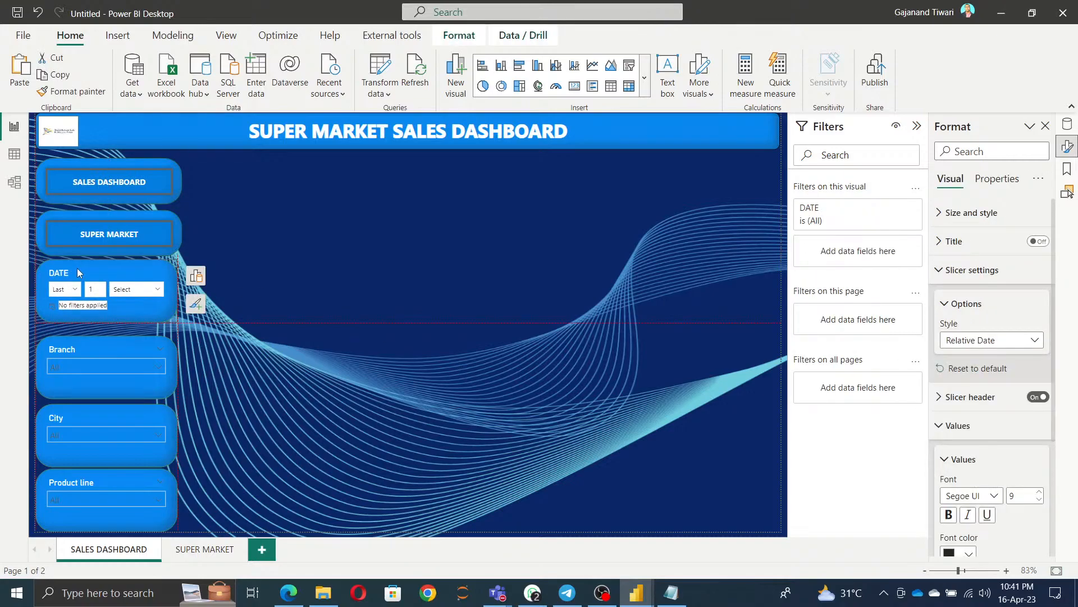
pyautogui.click(87, 349)
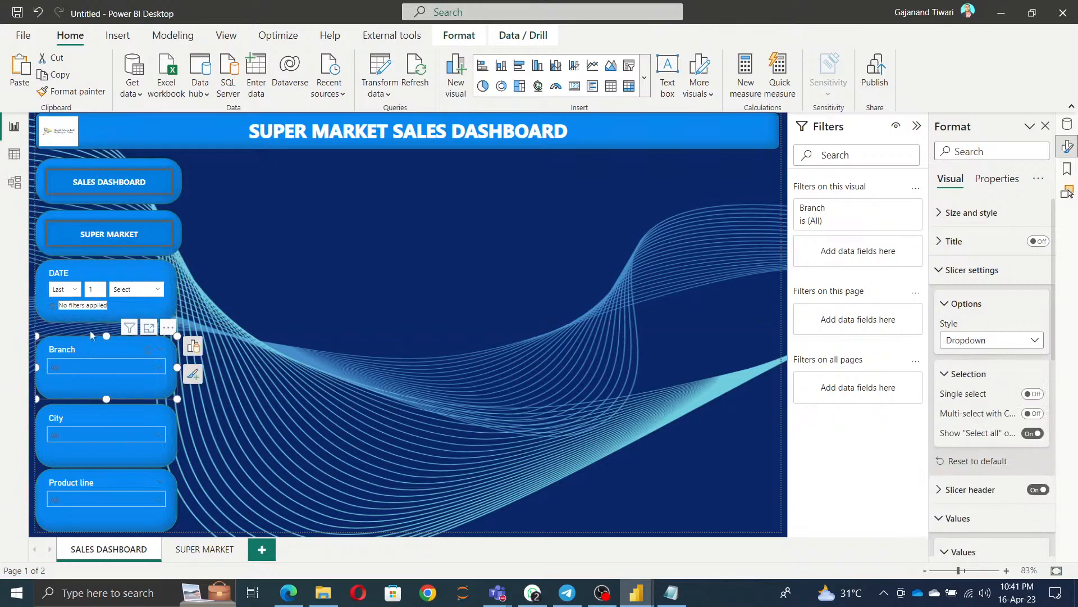
# Align both navigation buttons and the four slicers to the left and distribute them vertically.
pyautogui.click(78, 161)
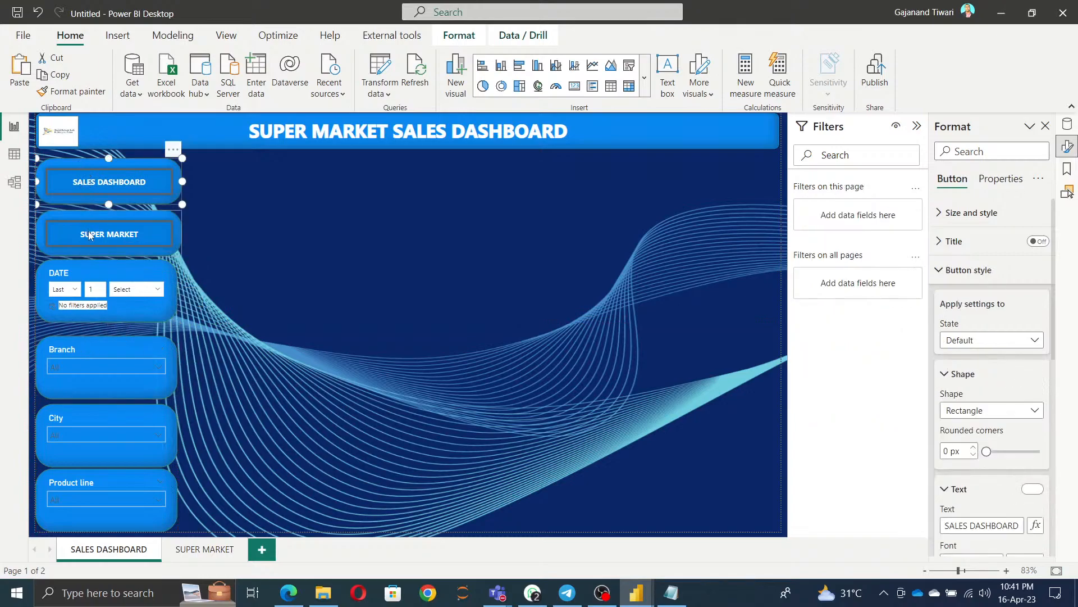
pyautogui.keyDown('ctrl'); pyautogui.click(92, 214); pyautogui.keyUp('ctrl')
pyautogui.keyDown('ctrl'); pyautogui.click(90, 273); pyautogui.keyUp('ctrl')
pyautogui.keyDown('ctrl'); pyautogui.click(97, 341); pyautogui.keyUp('ctrl')
pyautogui.keyDown('ctrl'); pyautogui.click(89, 411); pyautogui.keyUp('ctrl')
pyautogui.keyDown('ctrl'); pyautogui.click(82, 474); pyautogui.keyUp('ctrl')
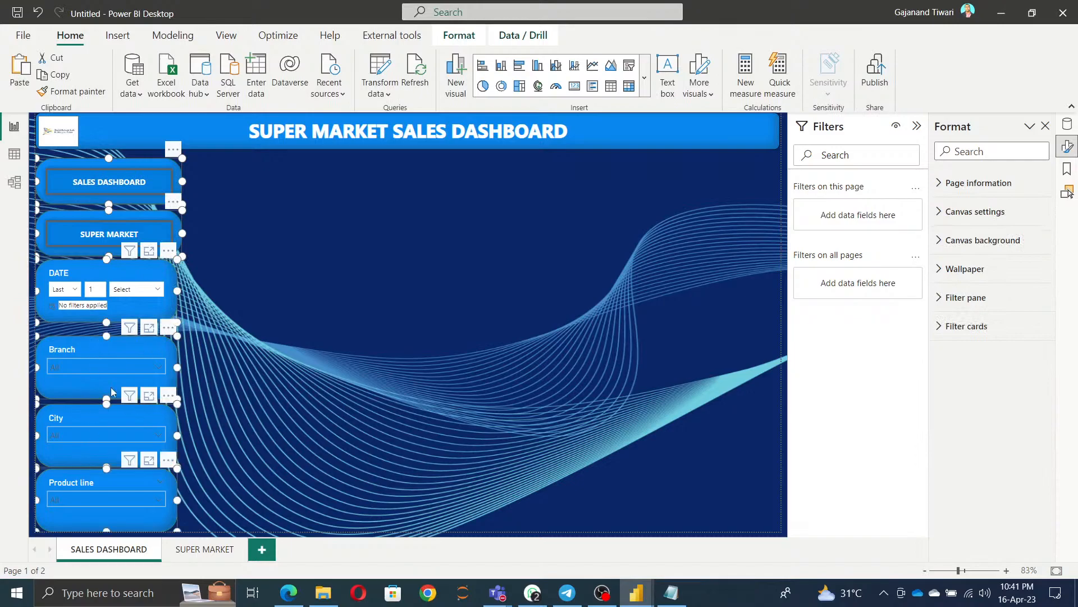
pyautogui.click(447, 38)
pyautogui.click(303, 84)
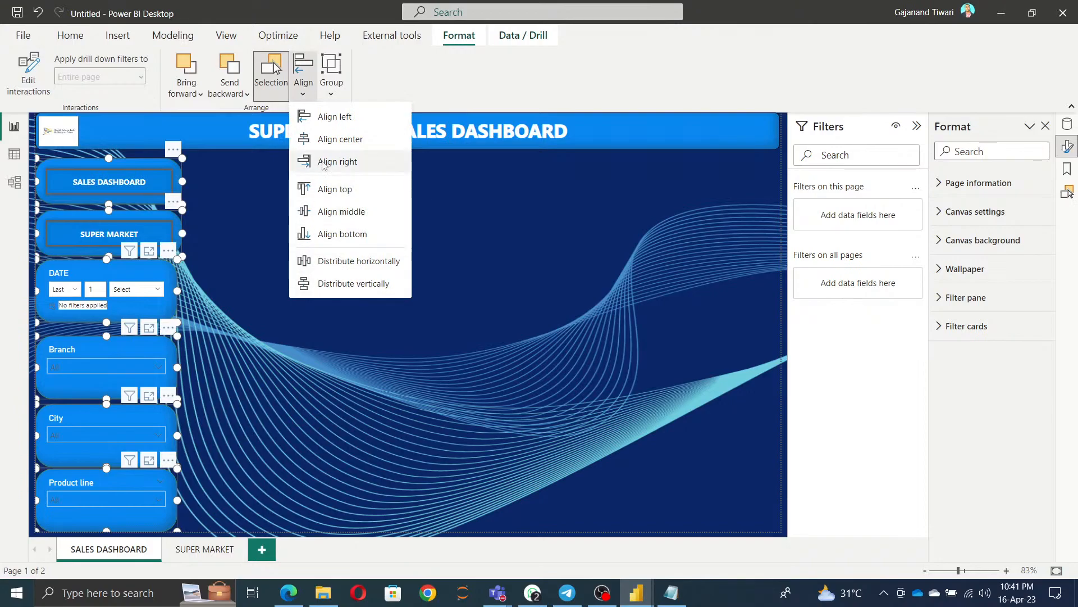
pyautogui.click(331, 118)
pyautogui.click(306, 93)
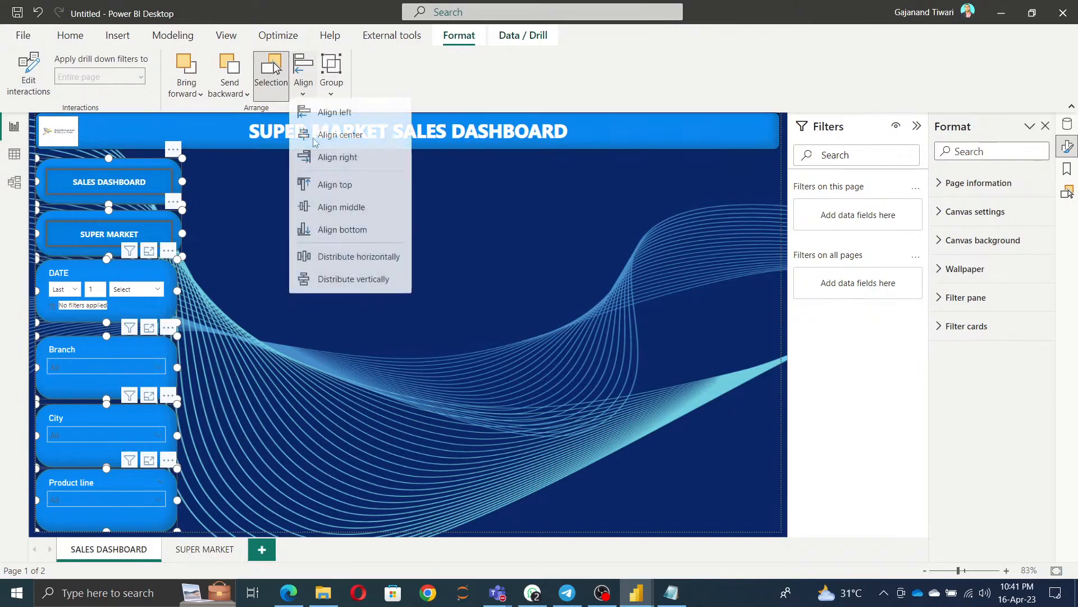
pyautogui.click(350, 285)
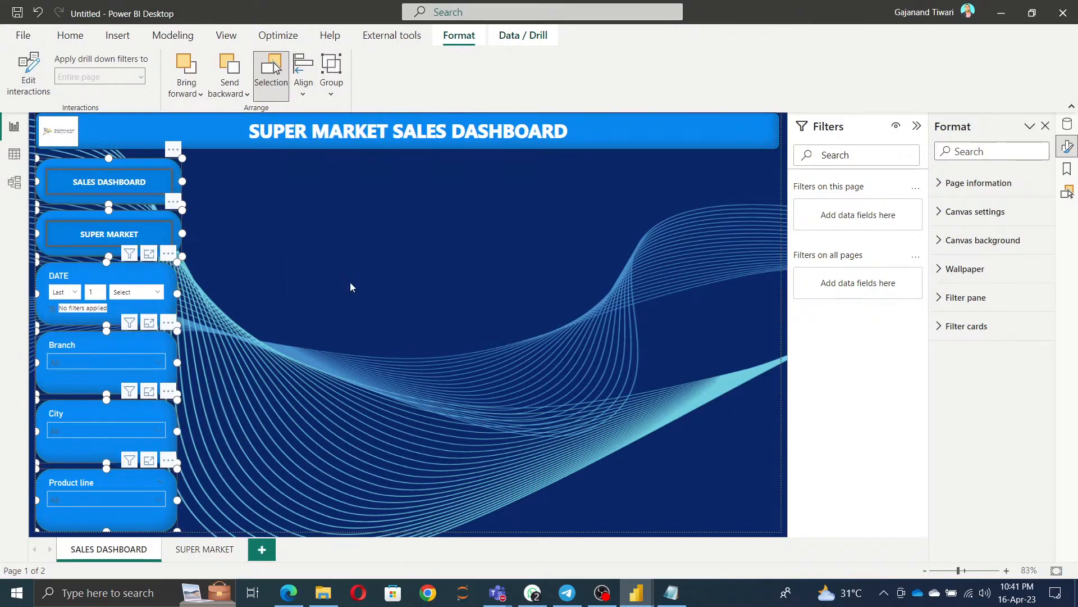
# Add a card visual to the page, narrow it, and place it beside the SUPER MARKET button with a gap between them.
pyautogui.click(399, 279)
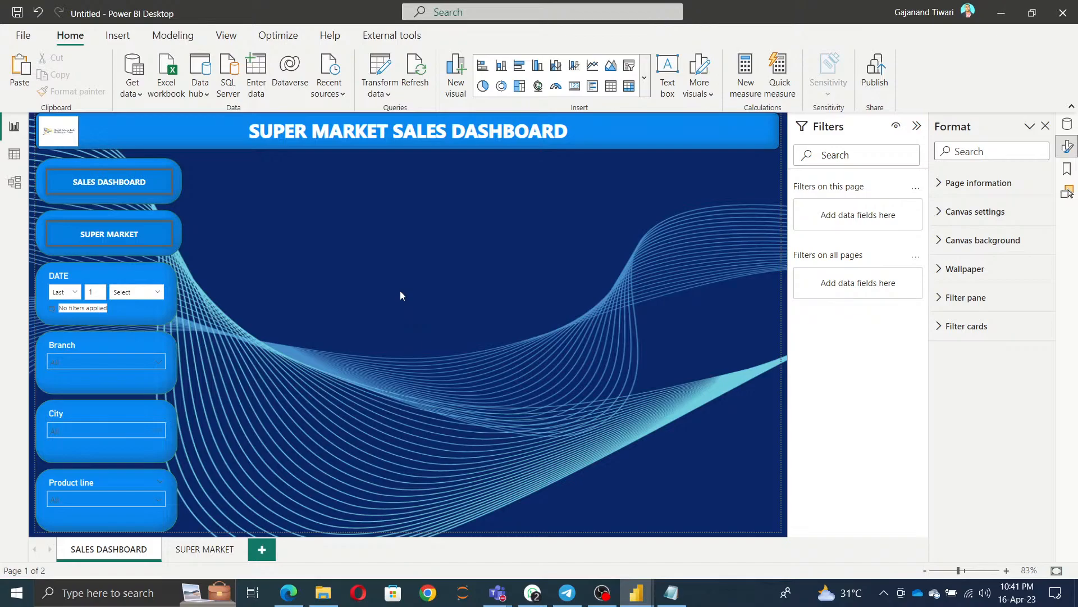
pyautogui.rightClick(385, 225)
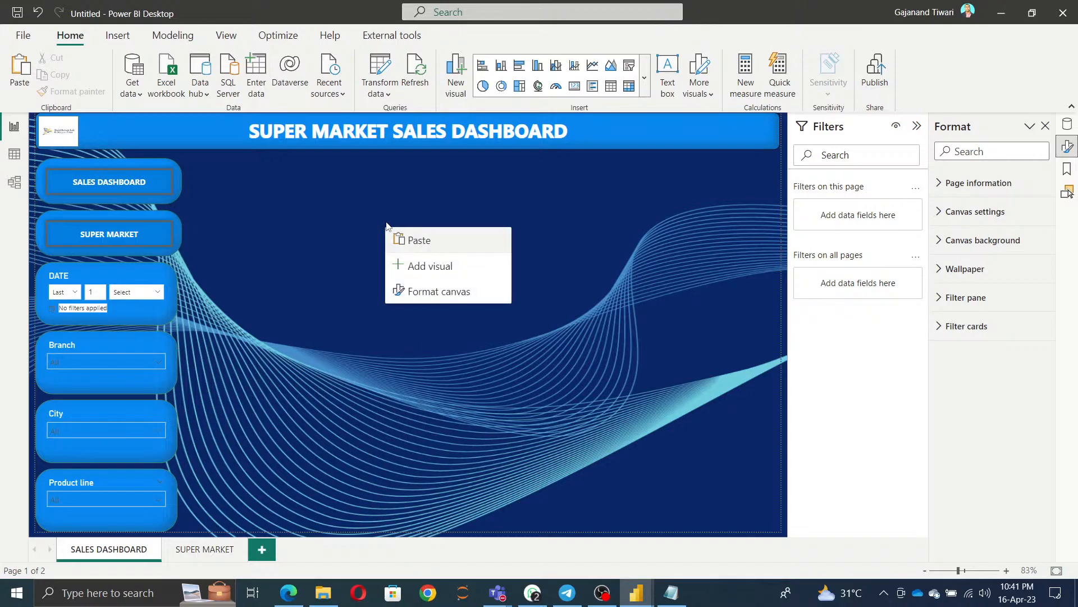
pyautogui.click(432, 274)
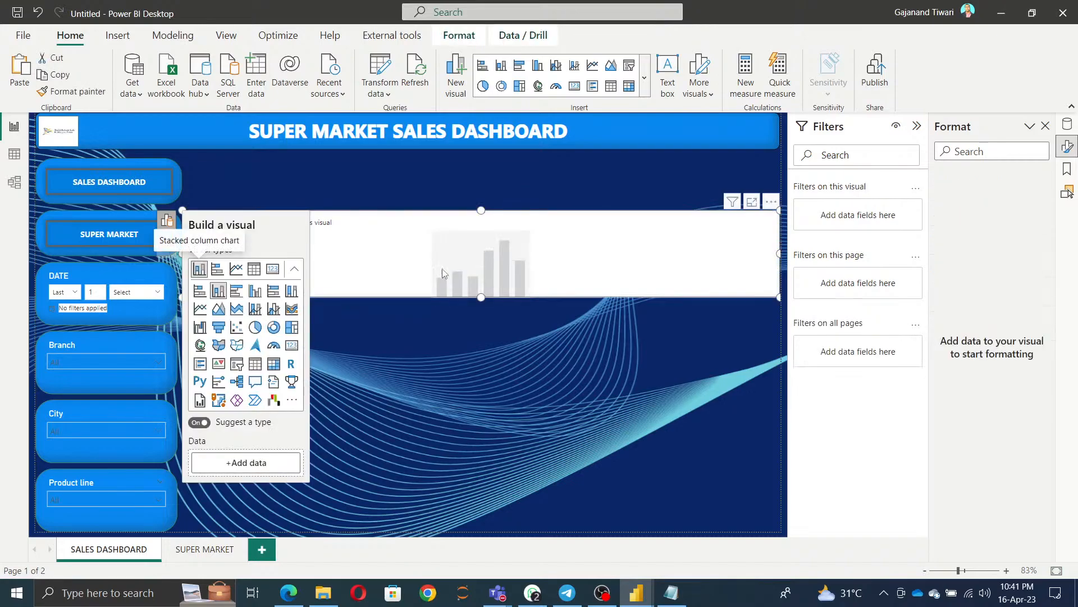
pyautogui.click(293, 348)
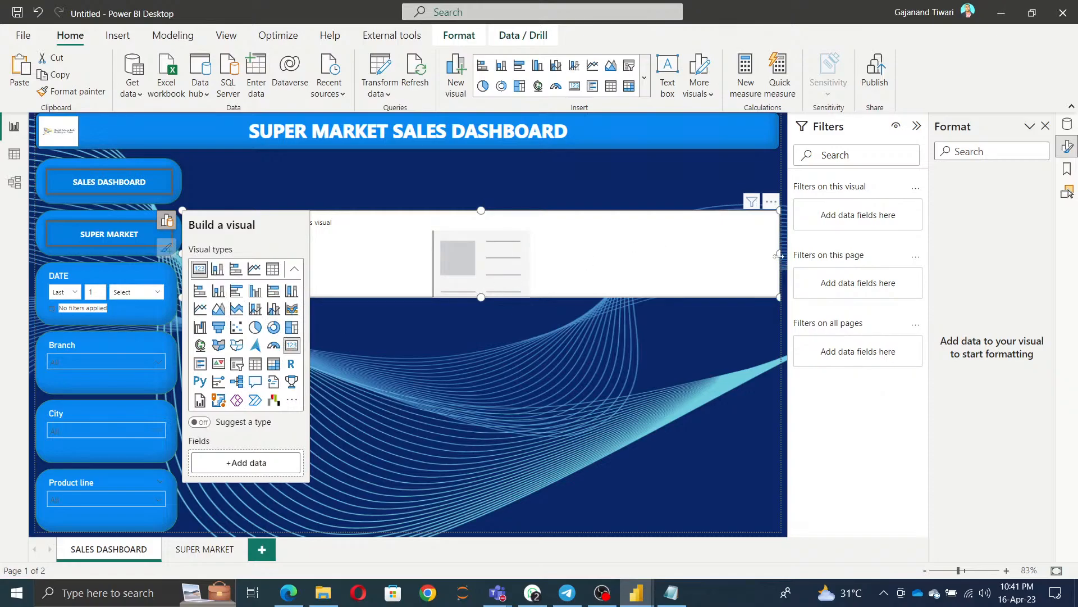
pyautogui.moveTo(776, 253); pyautogui.dragTo(405, 253)
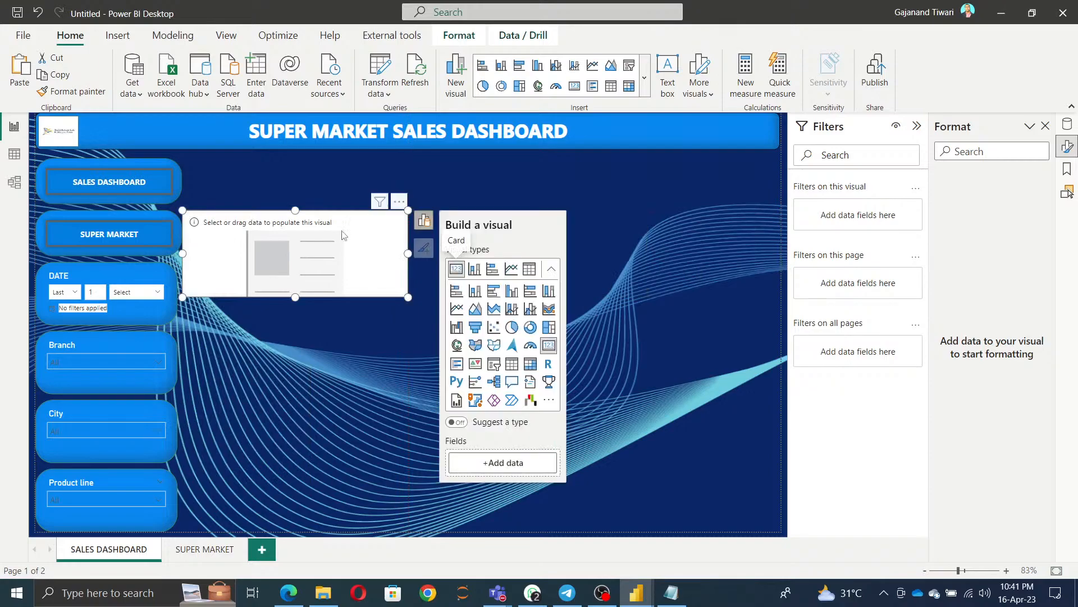
pyautogui.moveTo(332, 234); pyautogui.dragTo(395, 227)
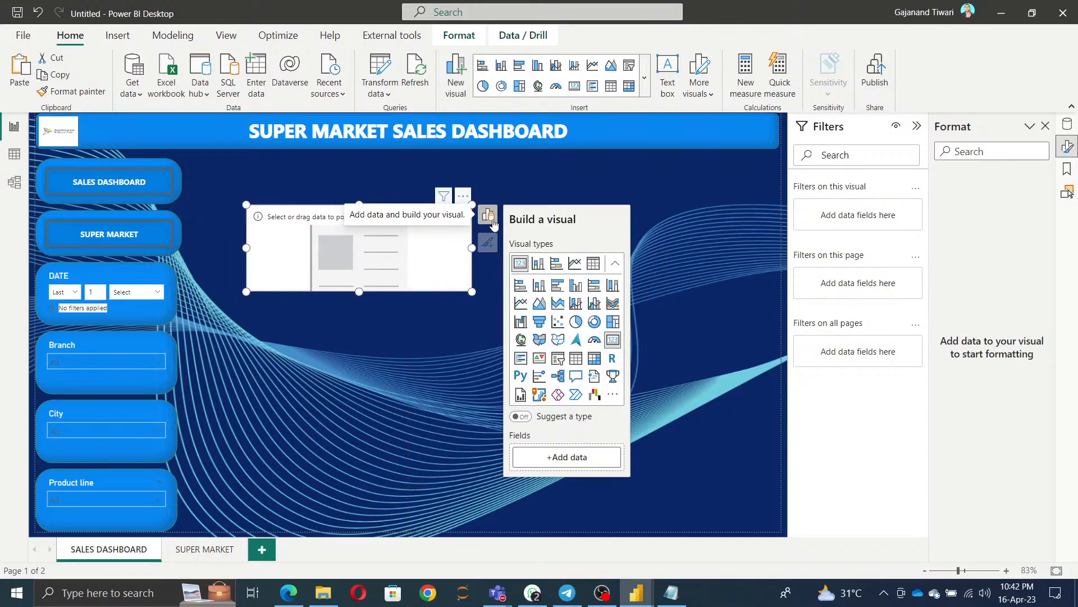
# Fill the card with the Total Invoice measure from the A_DAX table and narrow the card further.
pyautogui.click(567, 458)
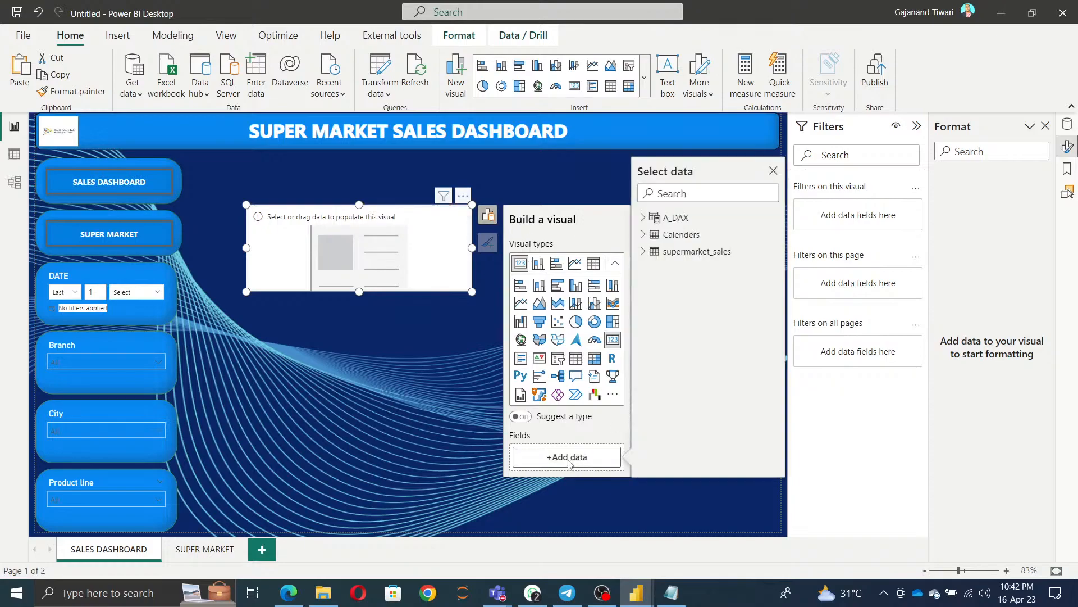
pyautogui.click(645, 219)
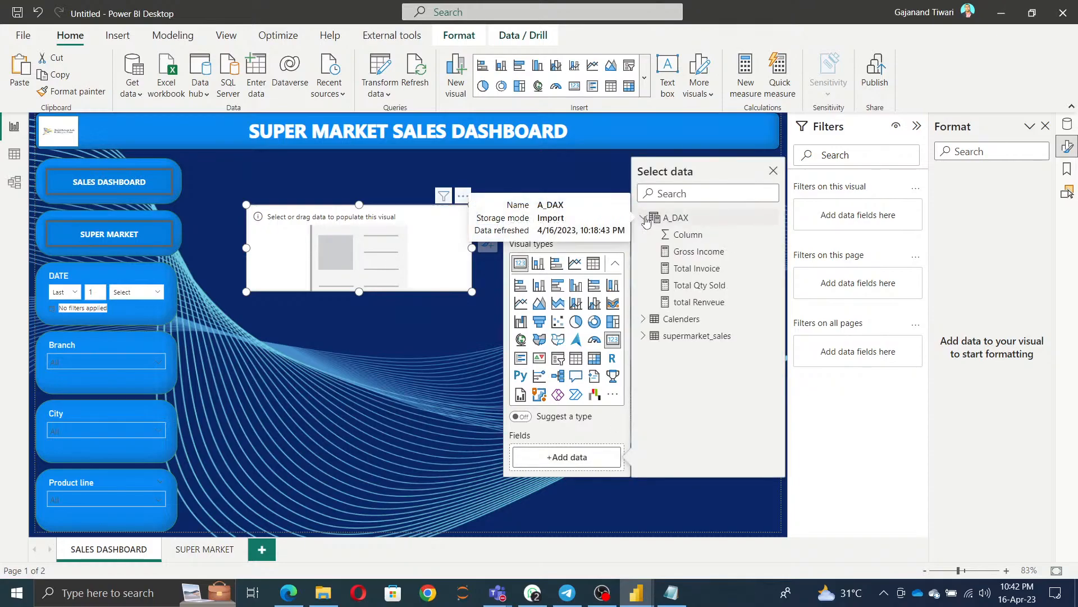
pyautogui.click(697, 268)
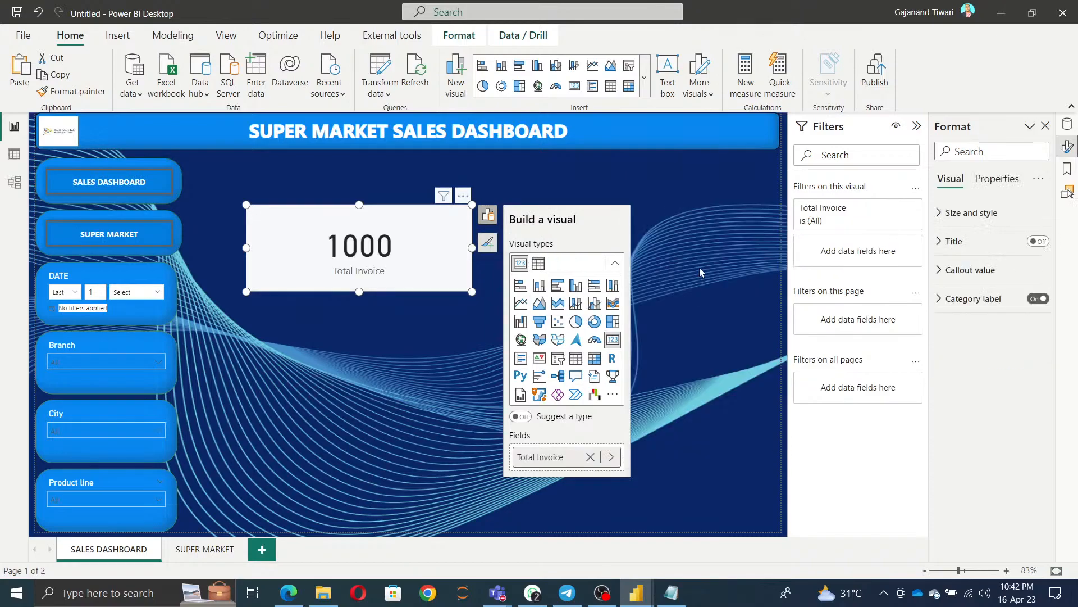
pyautogui.moveTo(470, 291); pyautogui.dragTo(361, 291)
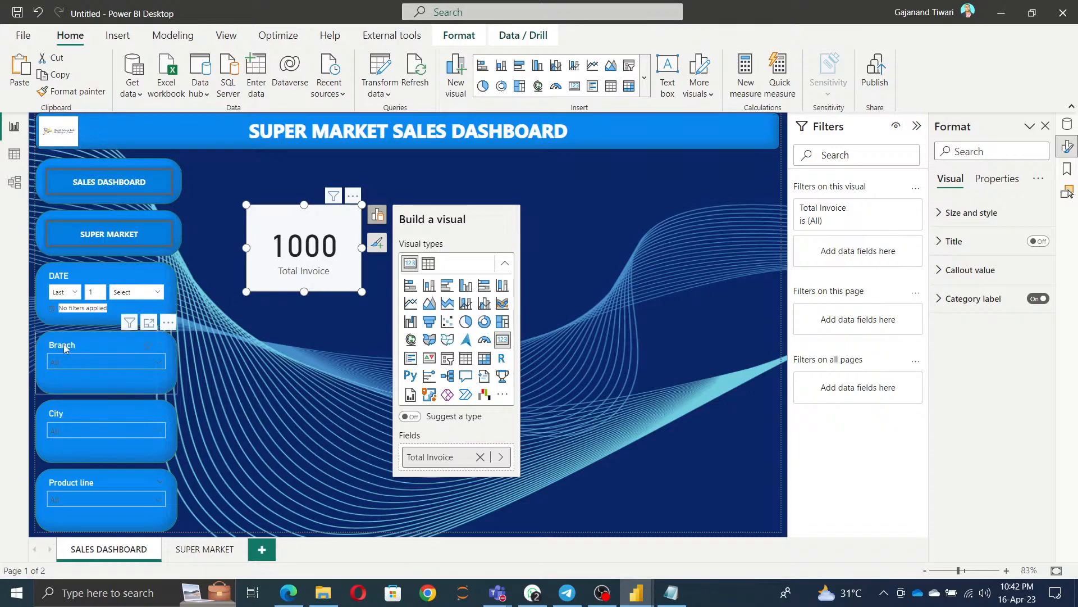
# Copy the Branch slicer's formatting onto the Total Invoice card.
pyautogui.click(82, 345)
pyautogui.click(71, 91)
pyautogui.click(316, 236)
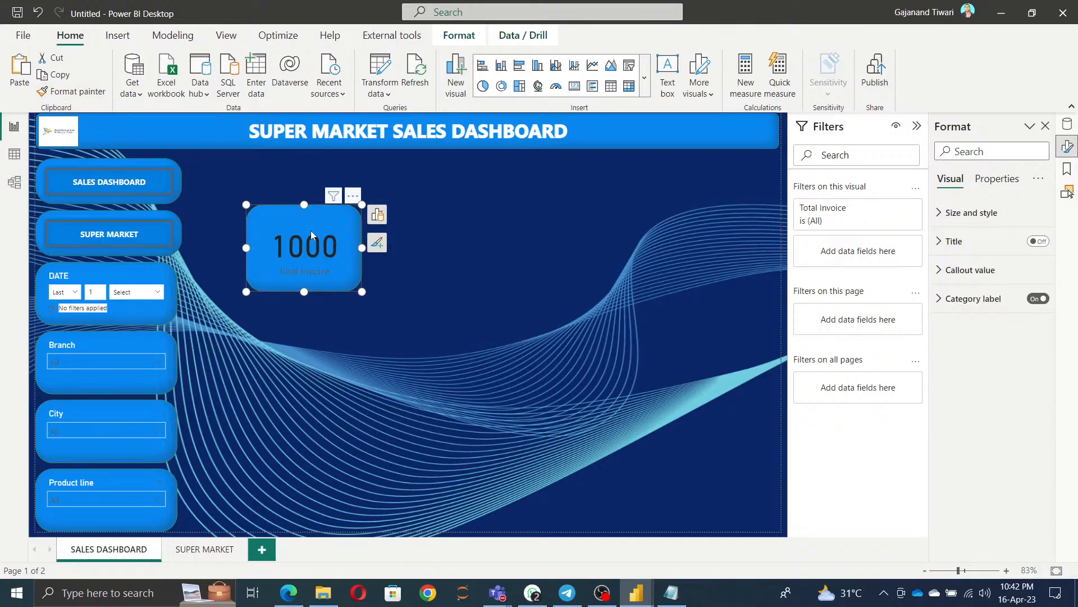
# Change the Total Invoice card's shadow color to the same bright blue as its background.
pyautogui.click(963, 214)
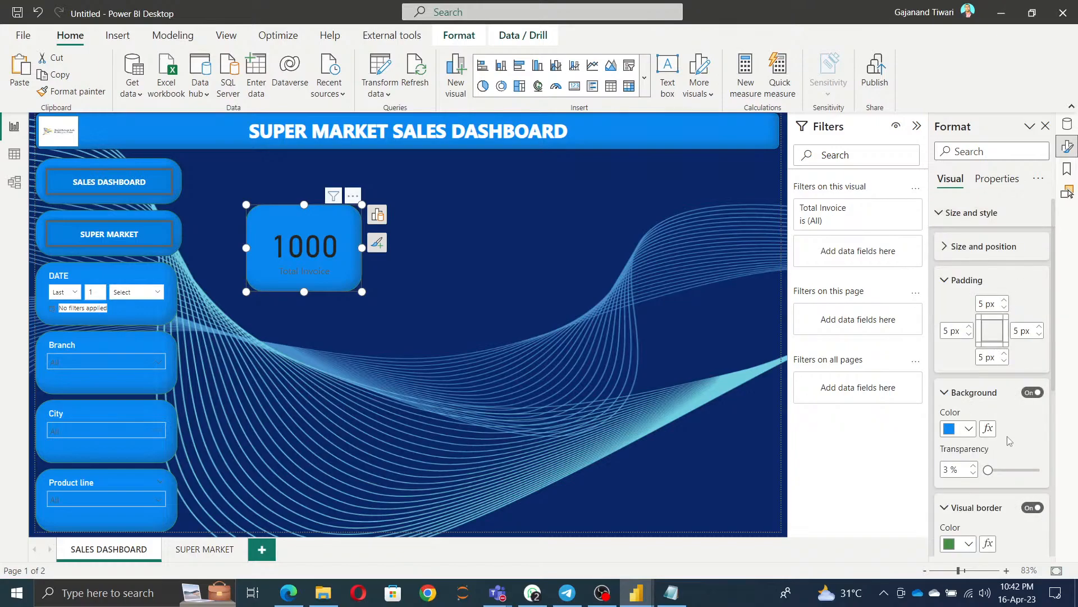
pyautogui.scroll(-4, 1009, 438)
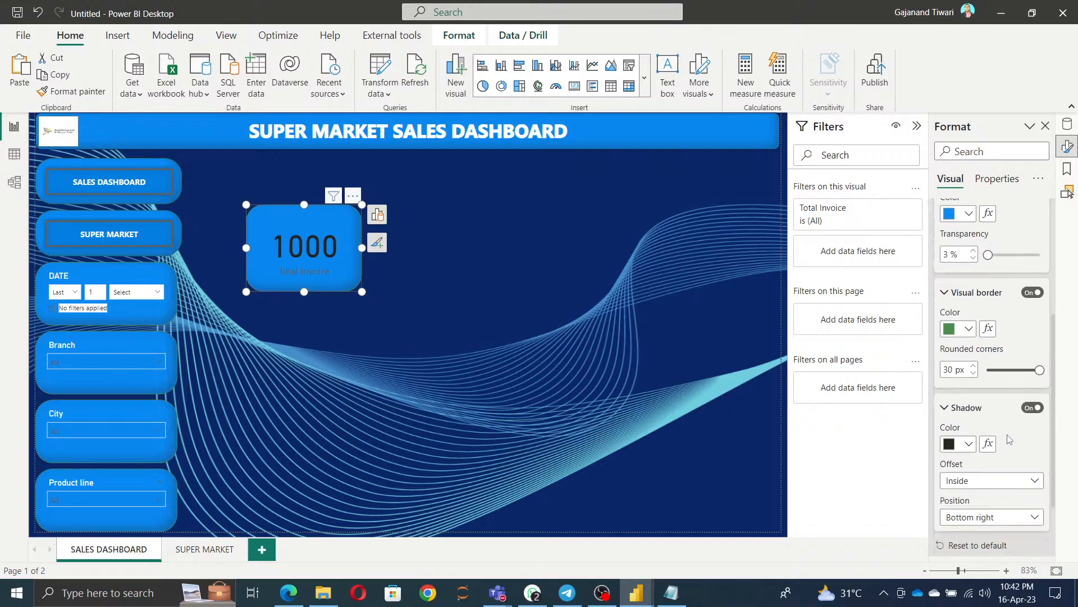
pyautogui.scroll(-2, 1010, 439)
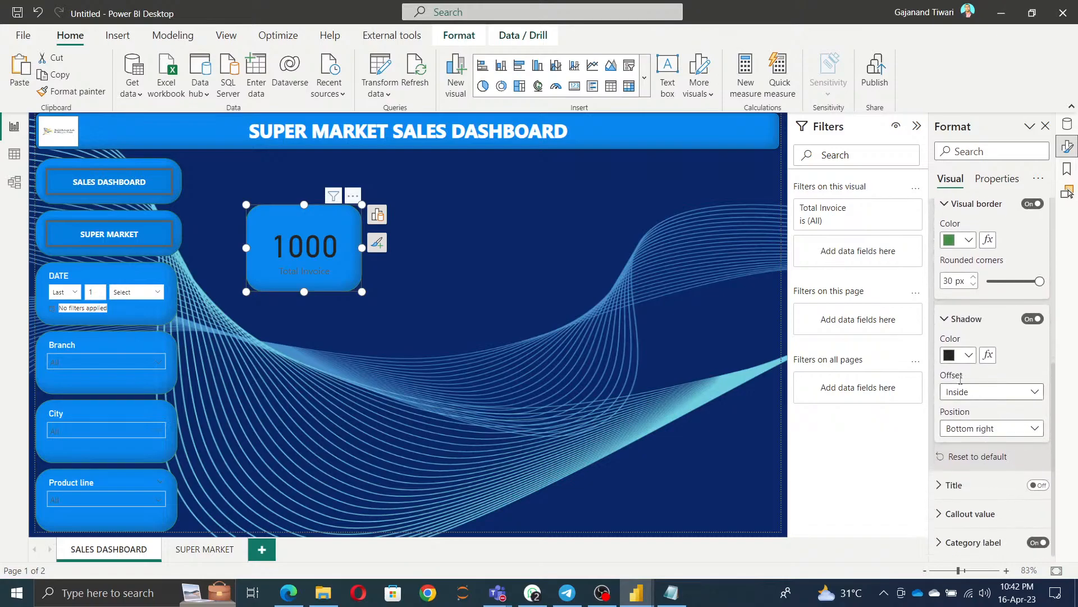
pyautogui.click(962, 362)
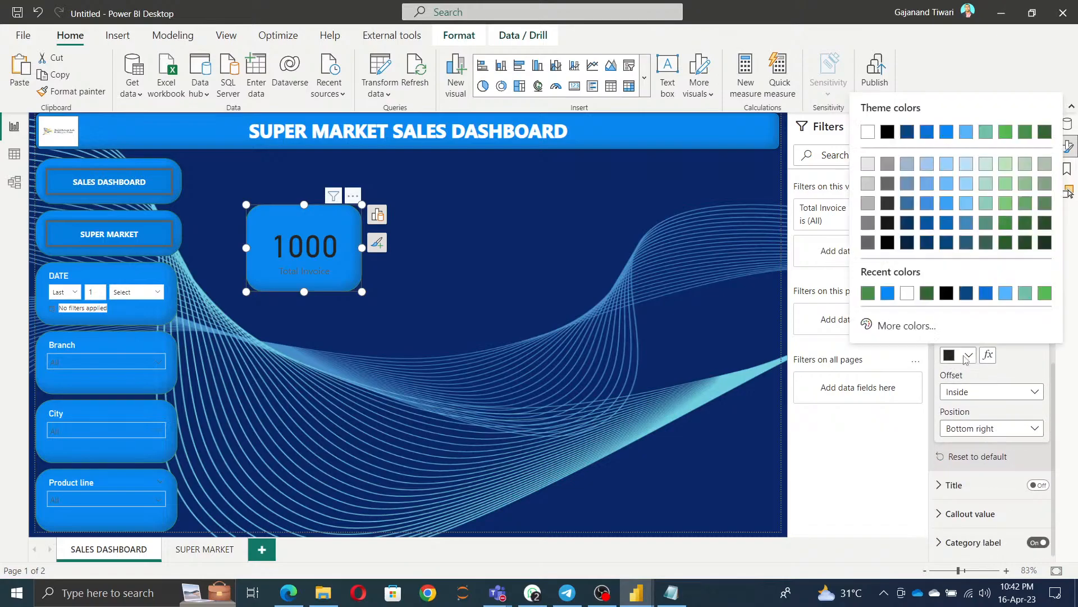
pyautogui.click(888, 292)
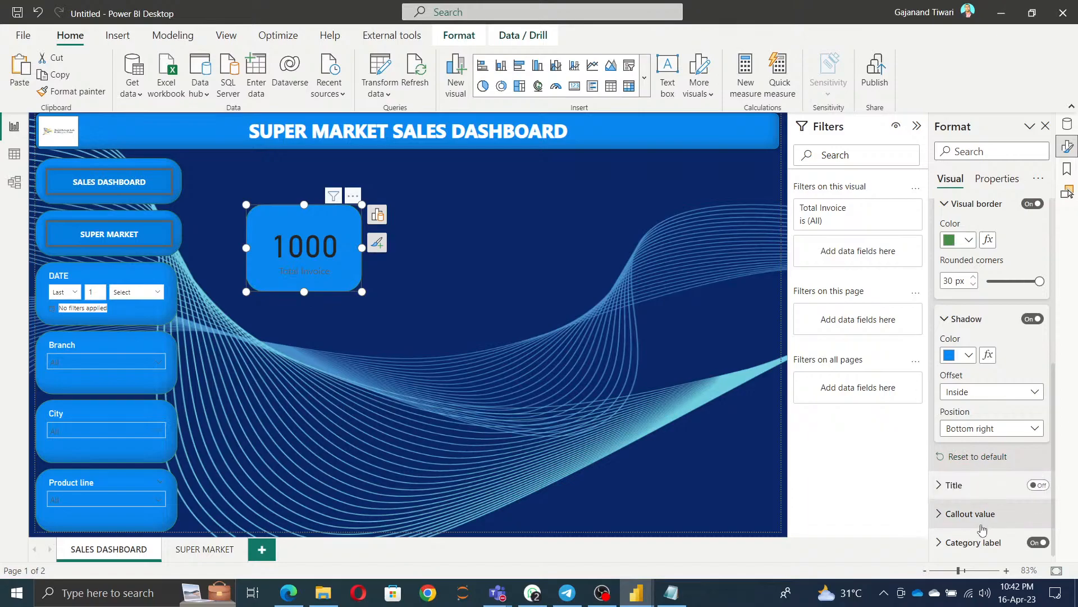
pyautogui.scroll(3, 984, 506)
pyautogui.scroll(3, 982, 483)
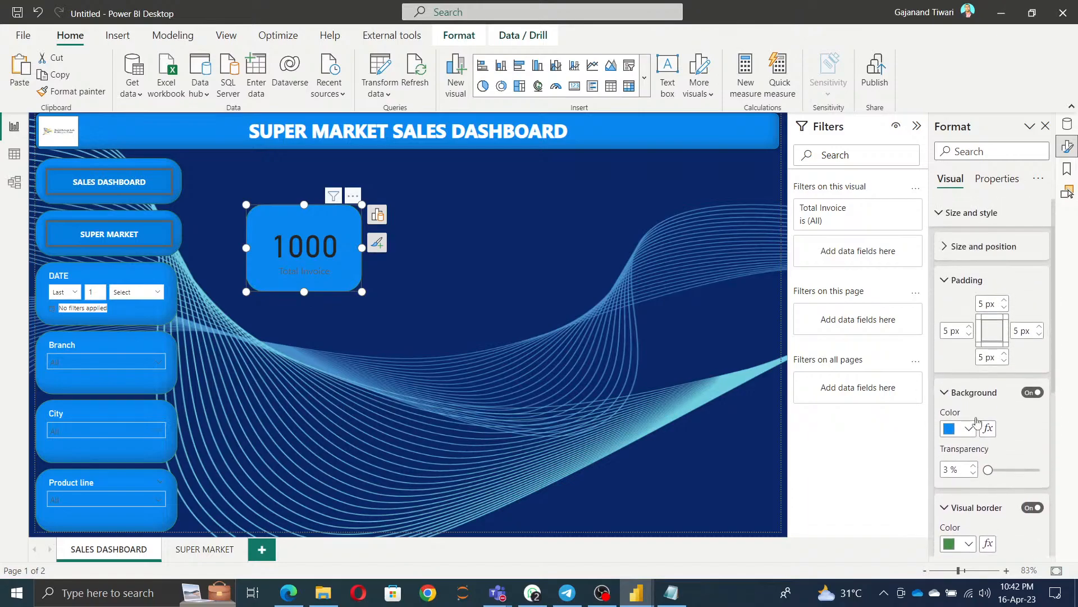
pyautogui.click(943, 213)
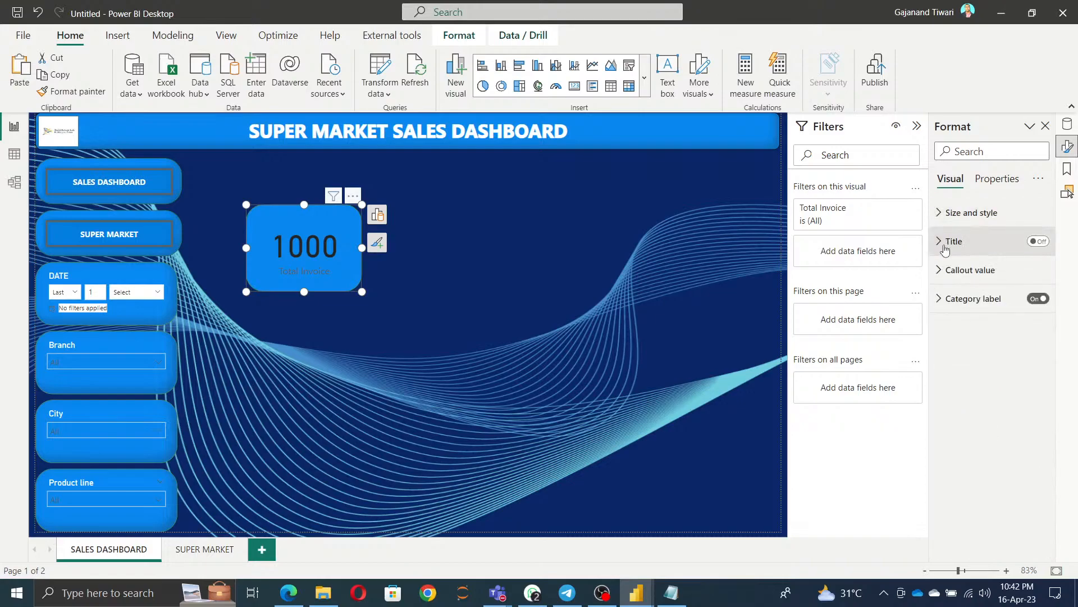
# Set the Total Invoice card's callout value color to white.
pyautogui.click(977, 272)
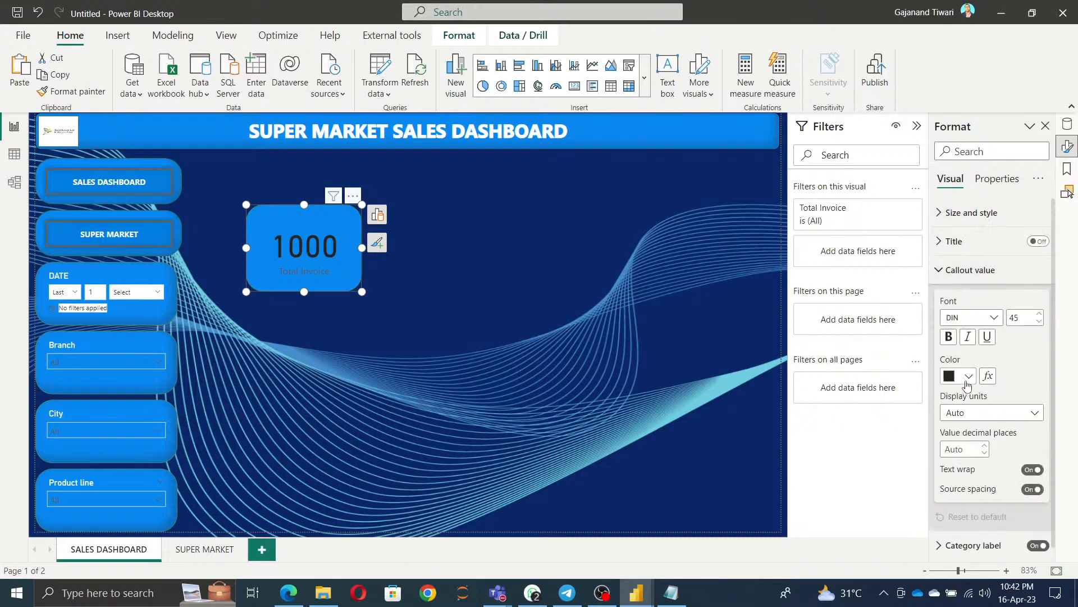
pyautogui.click(967, 385)
pyautogui.click(909, 317)
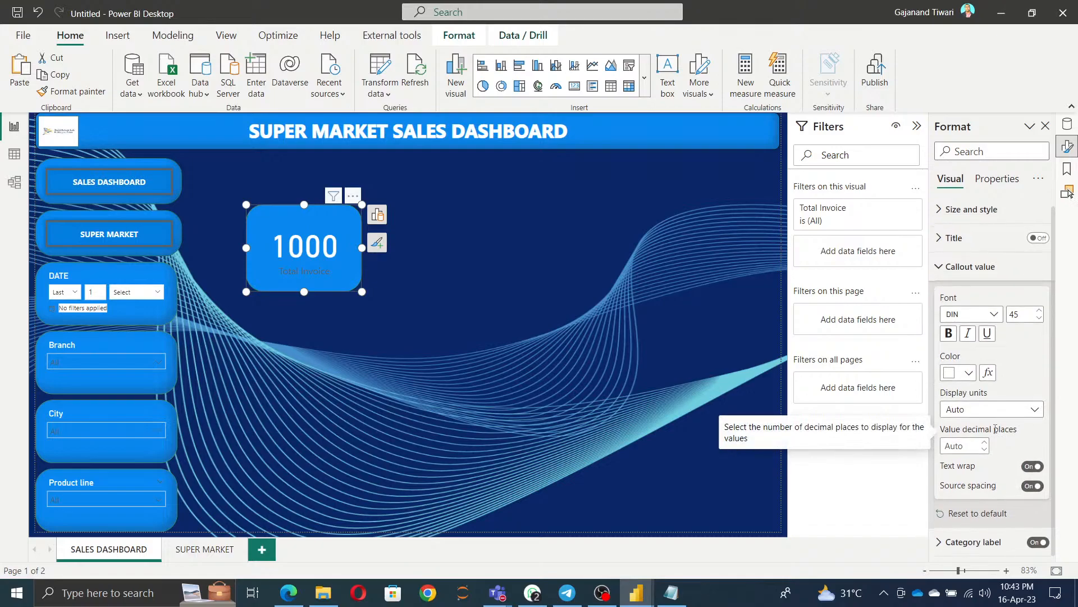
pyautogui.click(961, 270)
# Set the Total Invoice card's category label color to white.
pyautogui.click(964, 301)
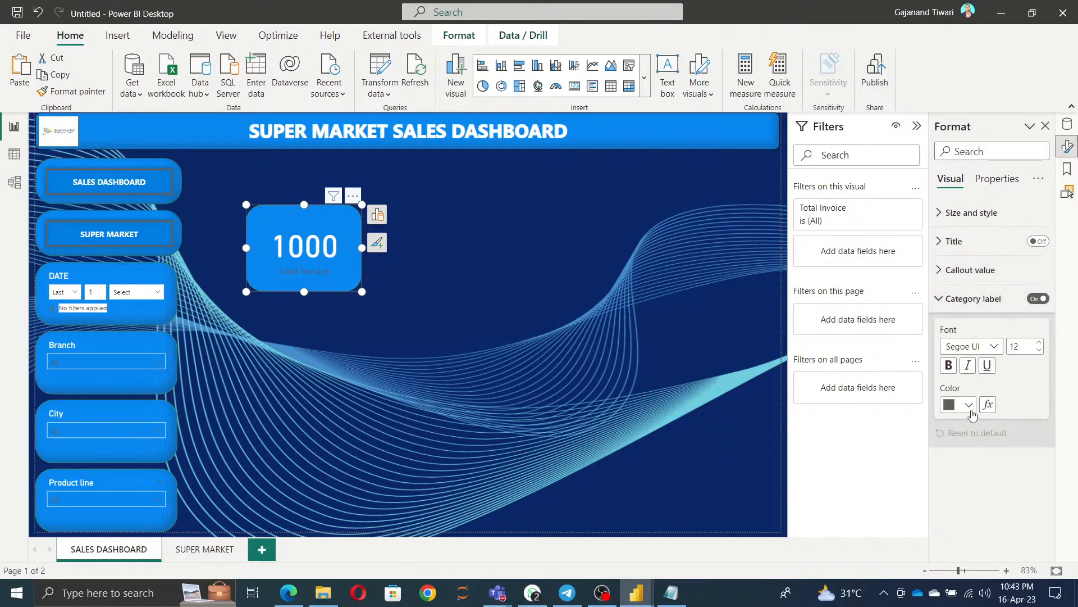
pyautogui.click(969, 404)
pyautogui.click(869, 344)
pyautogui.click(490, 364)
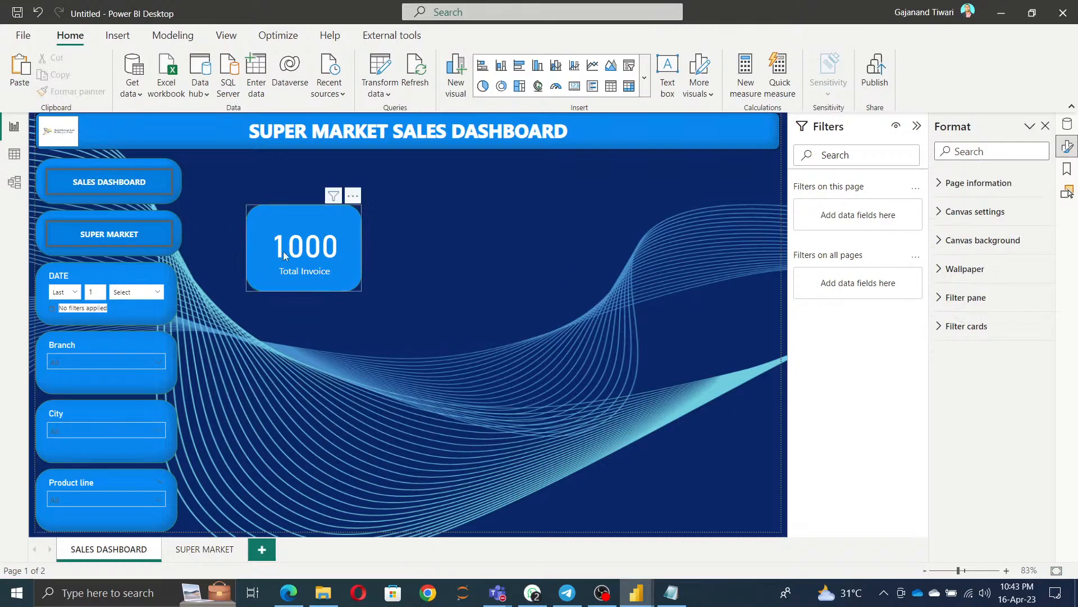
# Shrink the Total Invoice card slightly and move it under the title banner, beside the SALES DASHBOARD button.
pyautogui.click(351, 285)
pyautogui.moveTo(360, 290); pyautogui.dragTo(274, 205)
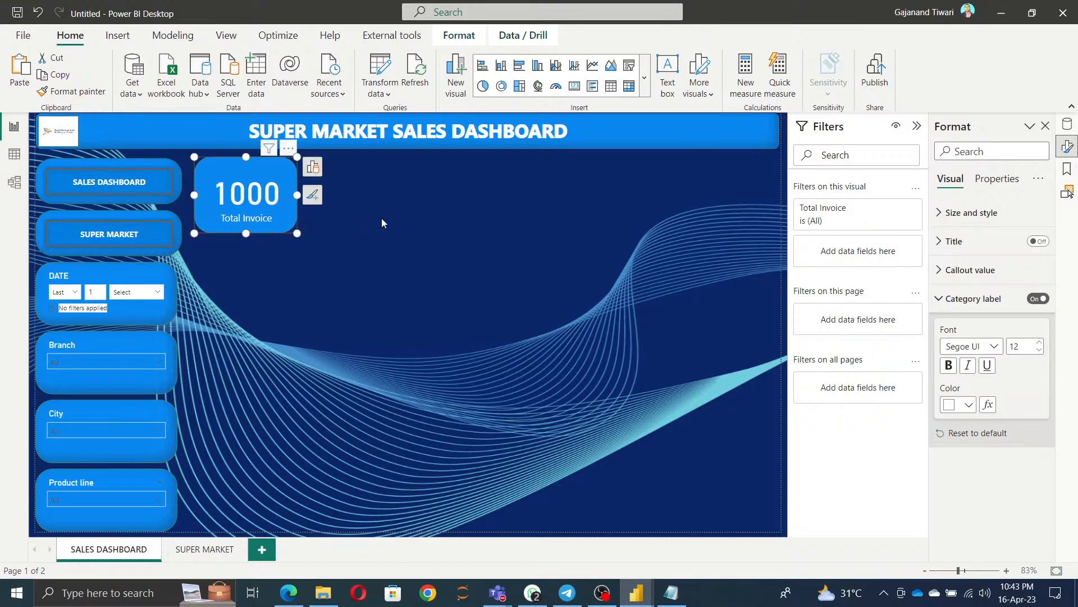
pyautogui.click(431, 255)
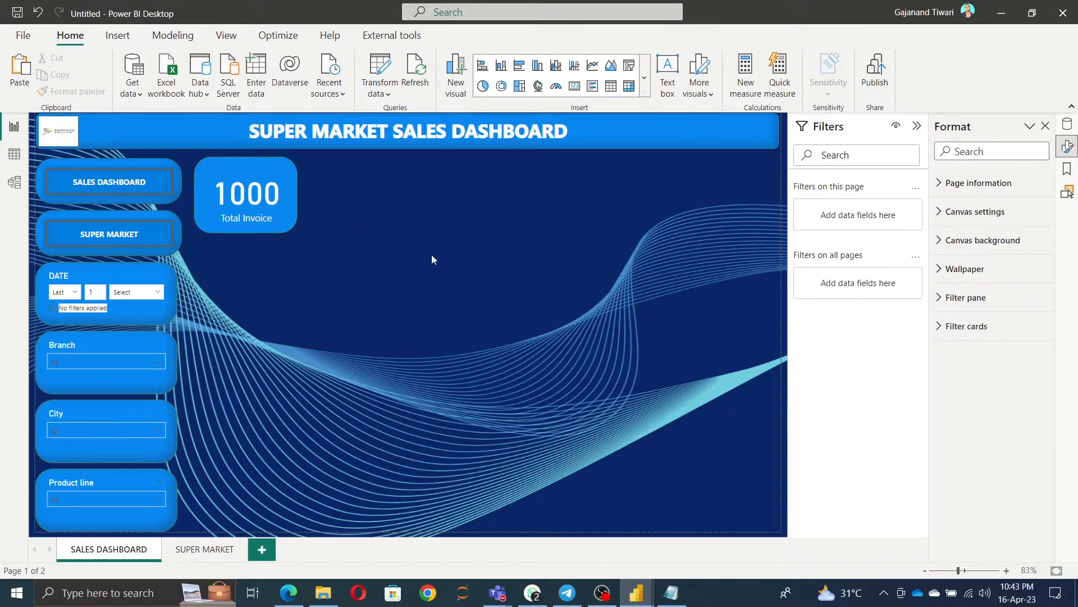
# Try the Branch slicer's choices C and B, then close its list.
pyautogui.click(79, 362)
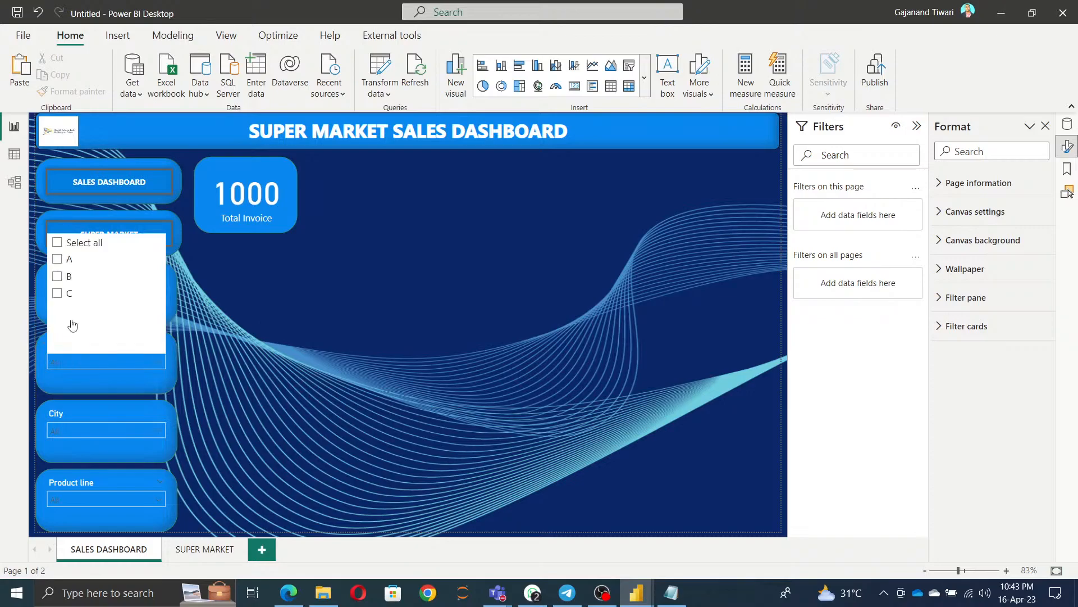
pyautogui.click(58, 298)
pyautogui.click(57, 278)
pyautogui.click(411, 316)
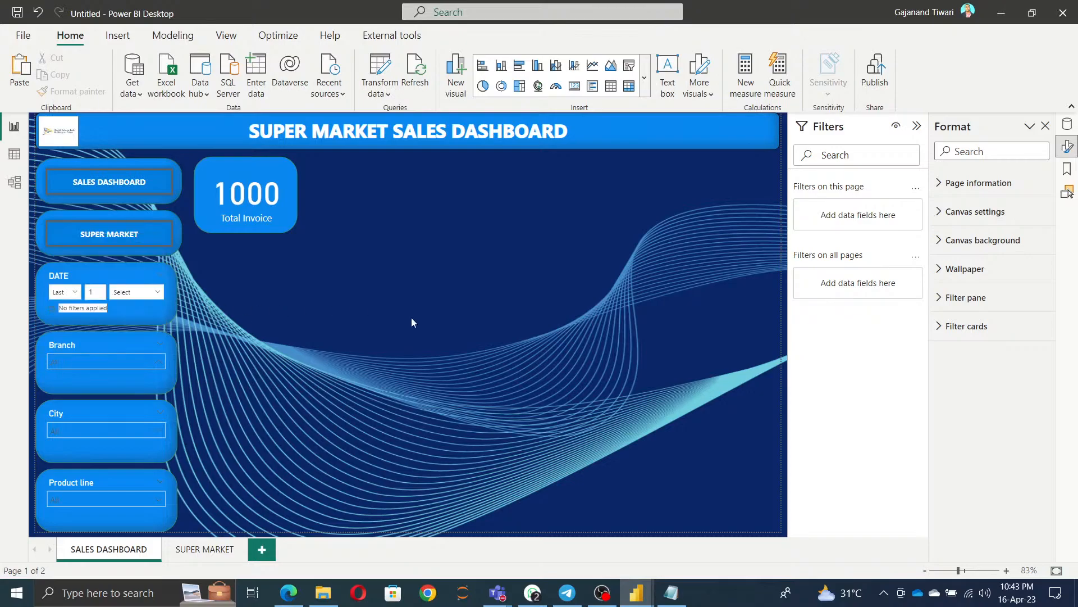
# Duplicate the Total Invoice card and place the copy directly to the right of the original.
pyautogui.click(253, 199)
pyautogui.hotkey('ctrl', 'c')
pyautogui.hotkey('ctrl', 'v')
pyautogui.moveTo(268, 203); pyautogui.dragTo(372, 200)
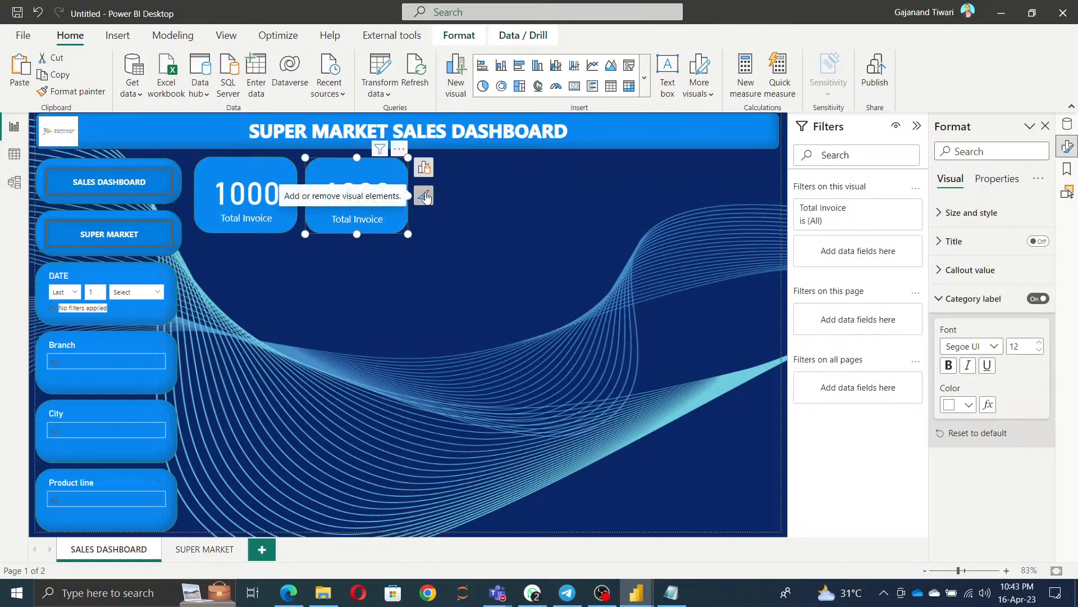
# Remove the Total Invoice field from the duplicated card and open the A_DAX measures to choose a replacement.
pyautogui.click(424, 195)
pyautogui.click(494, 249)
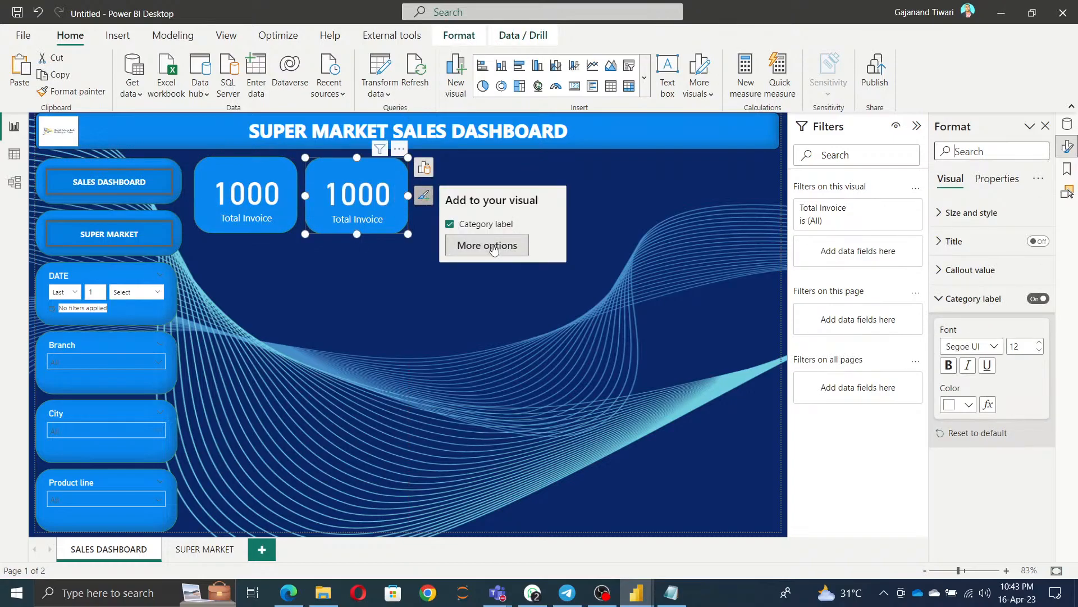
pyautogui.click(425, 167)
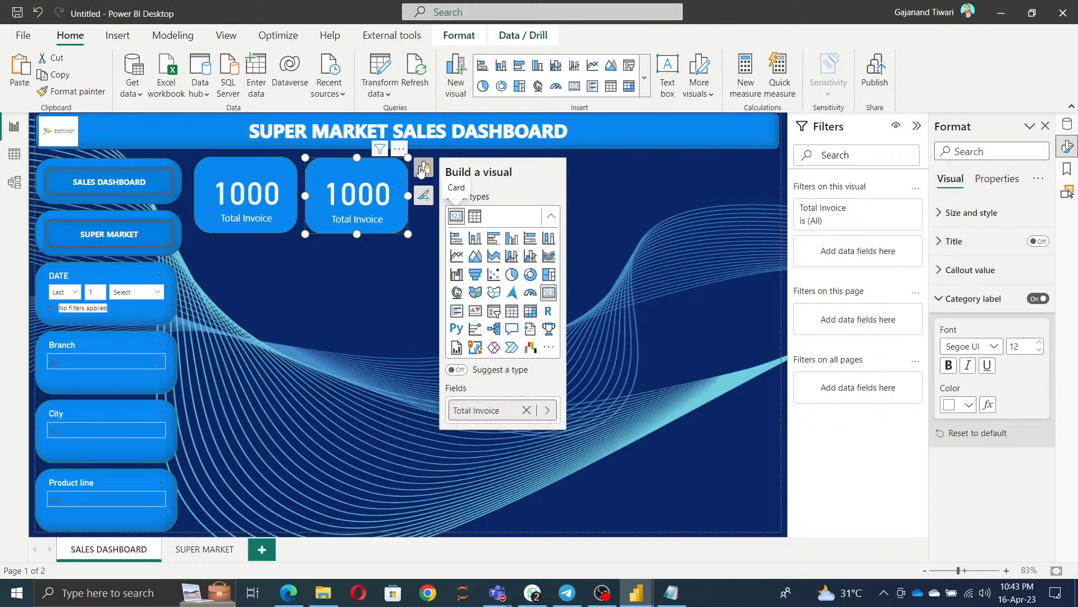
pyautogui.click(527, 409)
pyautogui.click(506, 419)
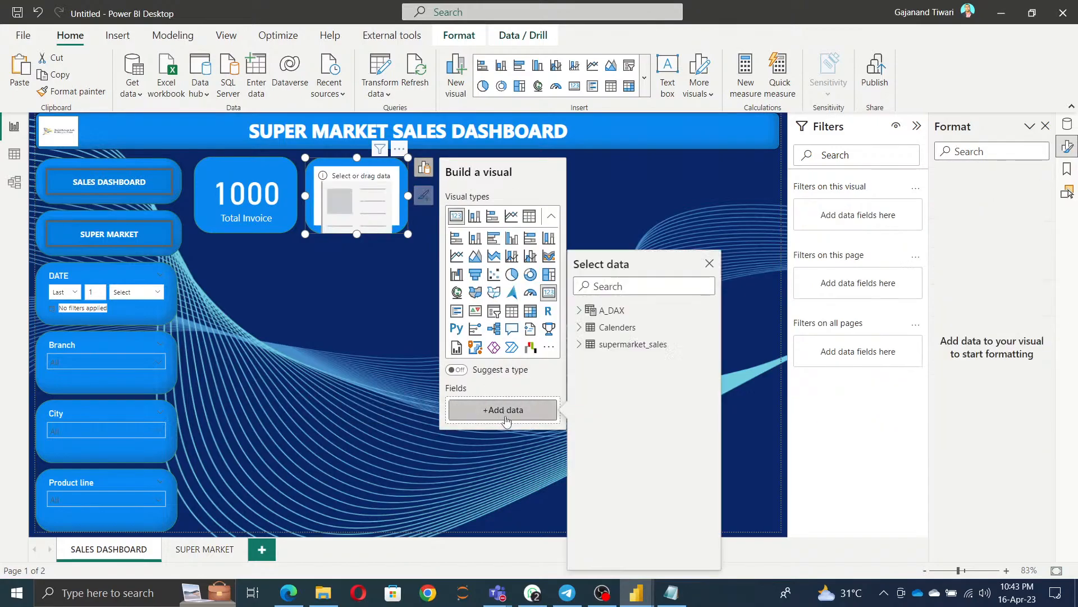
pyautogui.click(580, 313)
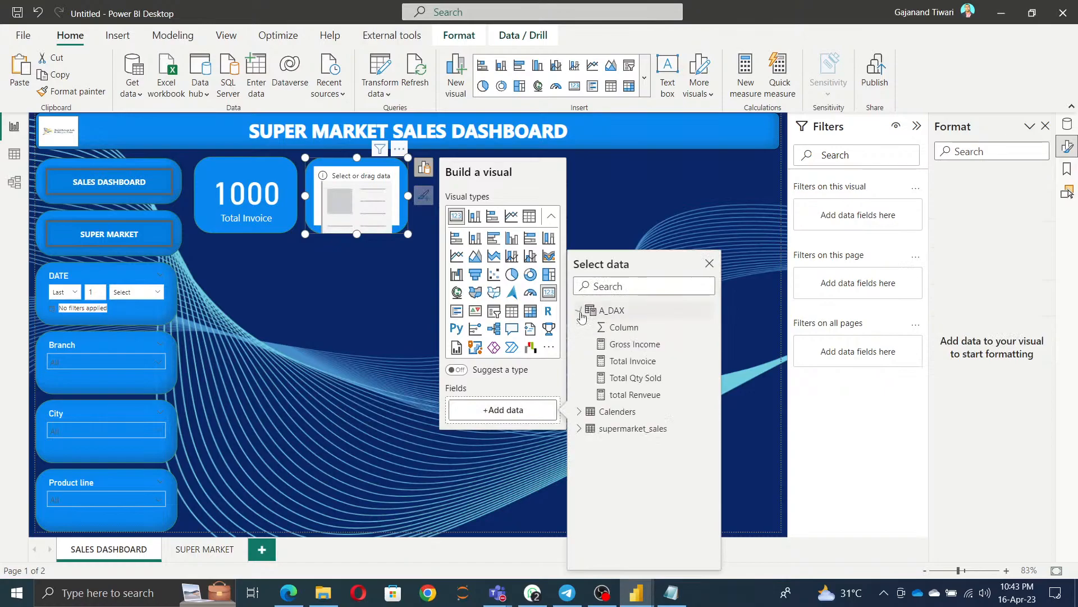
# Add the Gross Income measure to the empty second card and set its callout value display units to Thousands.
pyautogui.click(629, 345)
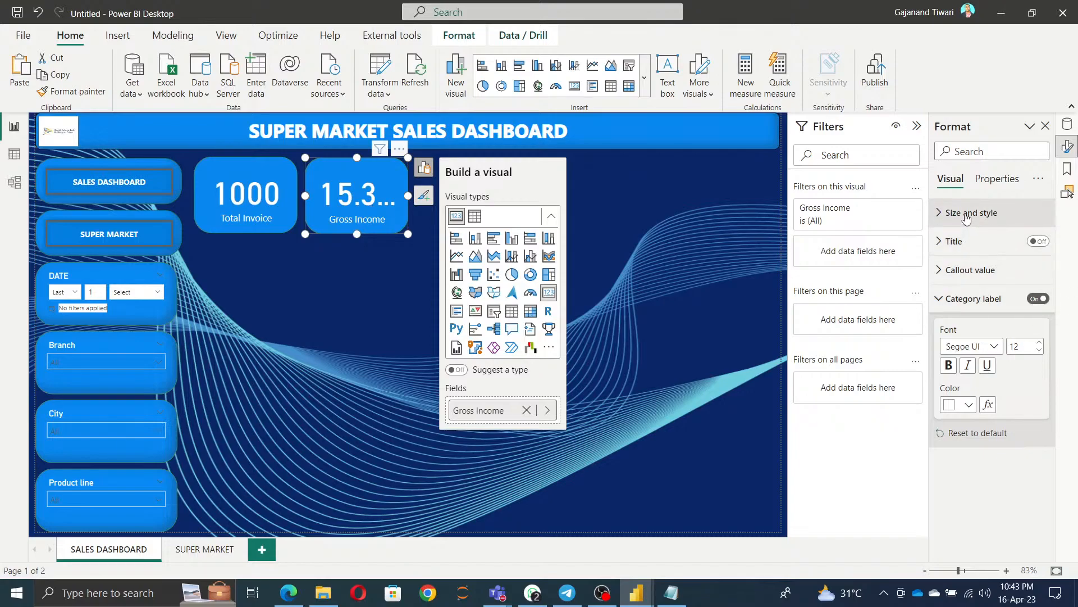
pyautogui.click(977, 270)
pyautogui.click(1028, 412)
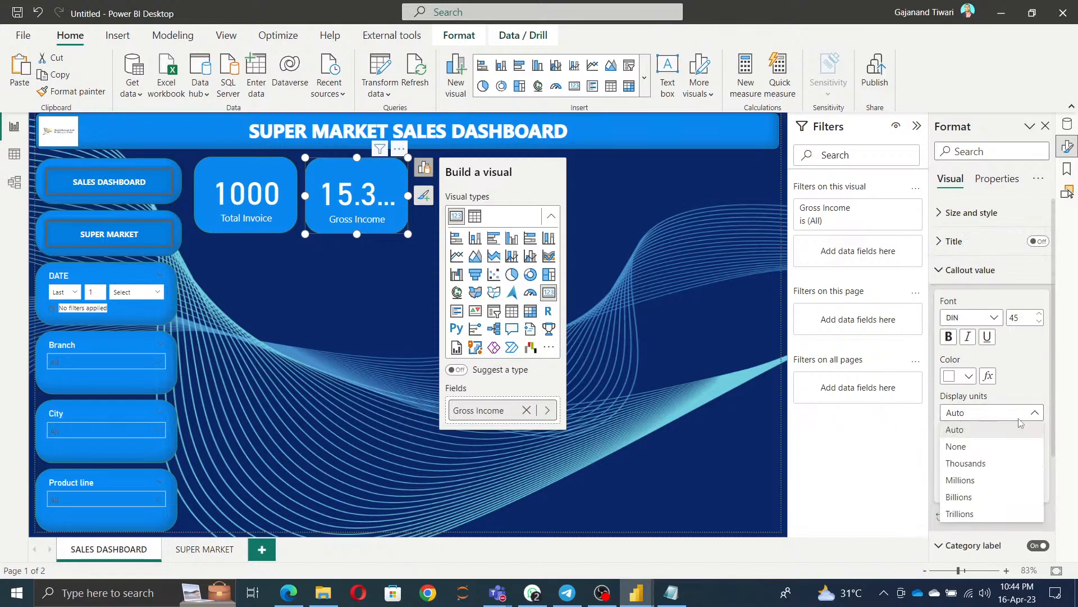
pyautogui.click(983, 463)
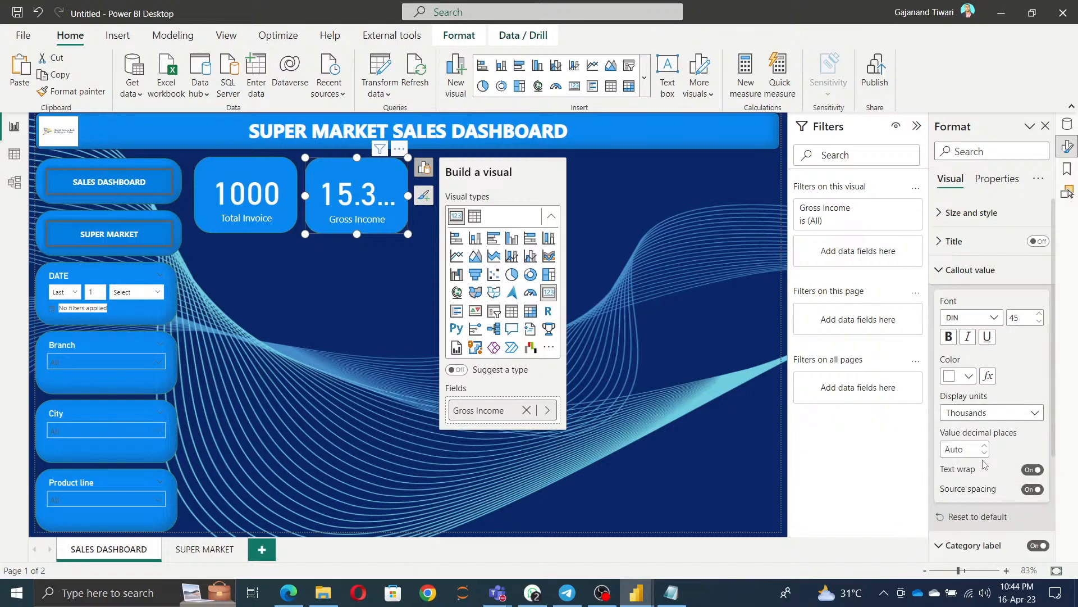
pyautogui.click(985, 416)
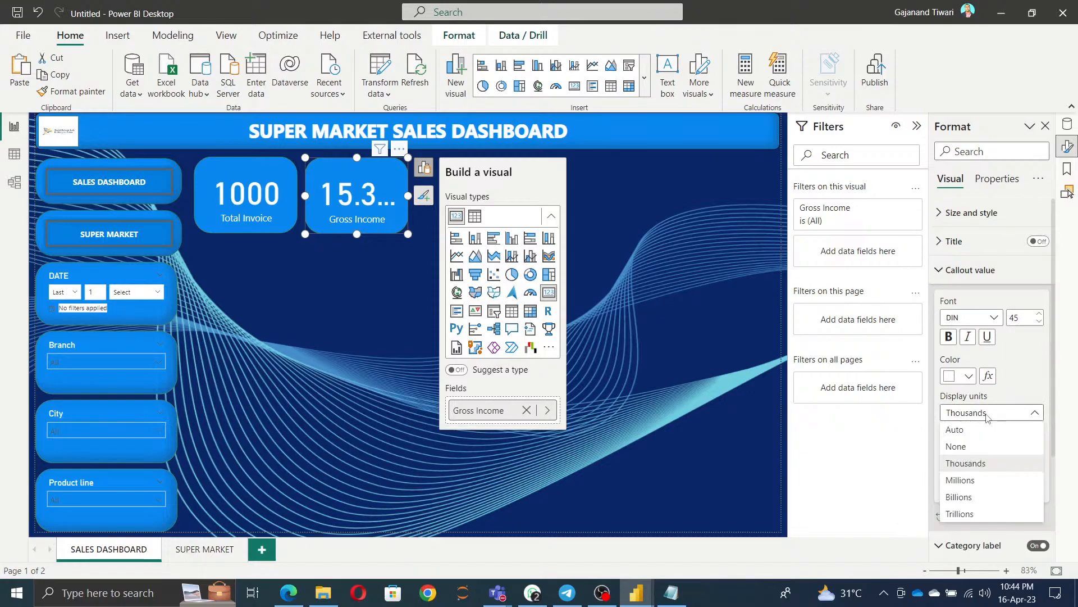
pyautogui.click(962, 482)
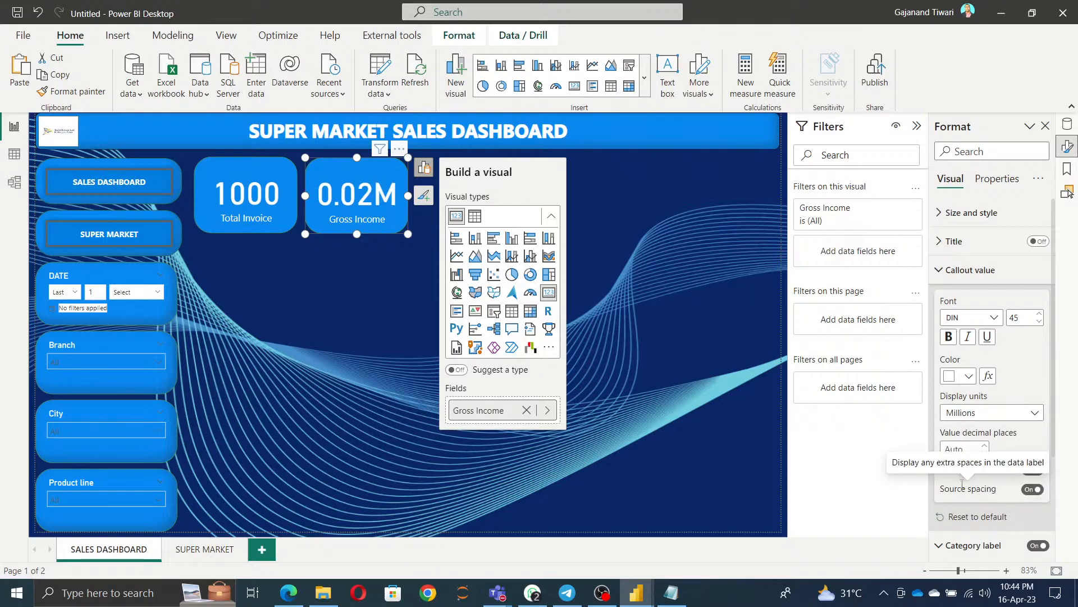
pyautogui.click(987, 414)
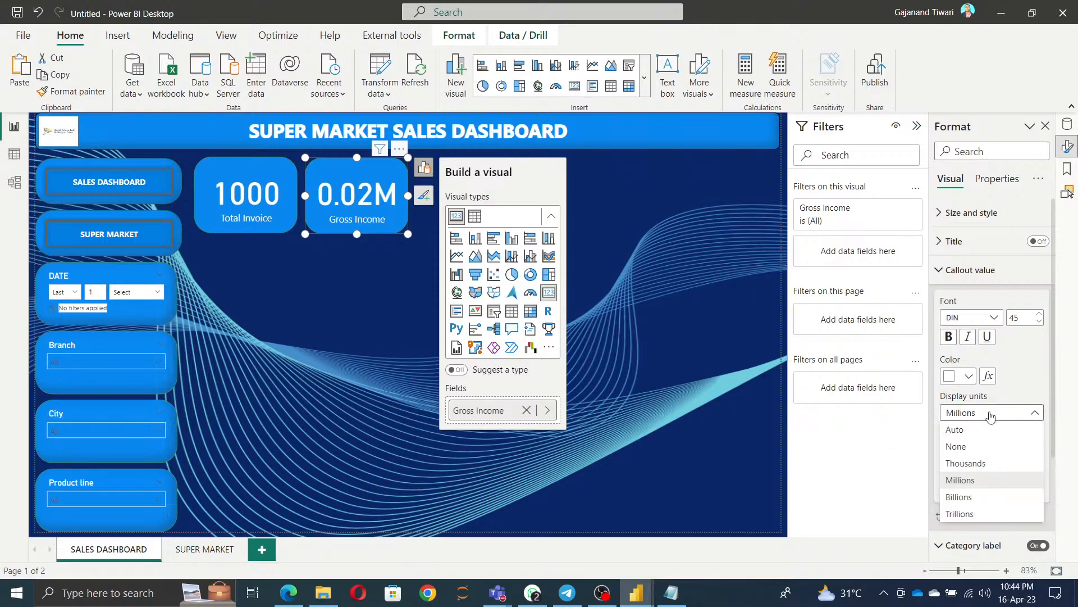
pyautogui.click(966, 465)
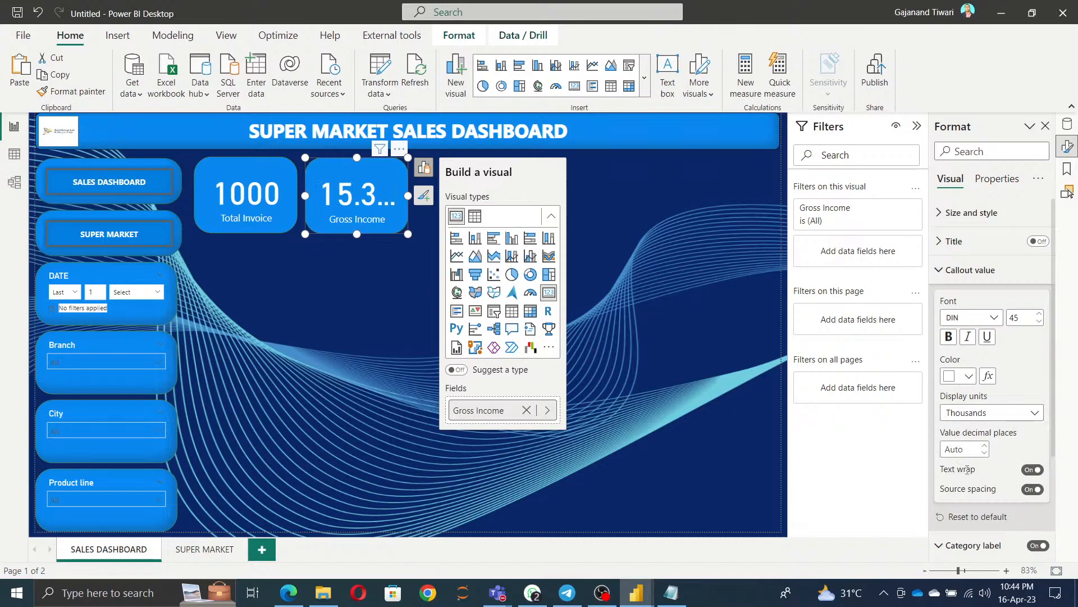
# Reduce the Gross Income card's callout value font size to 28.
pyautogui.click(1038, 324)
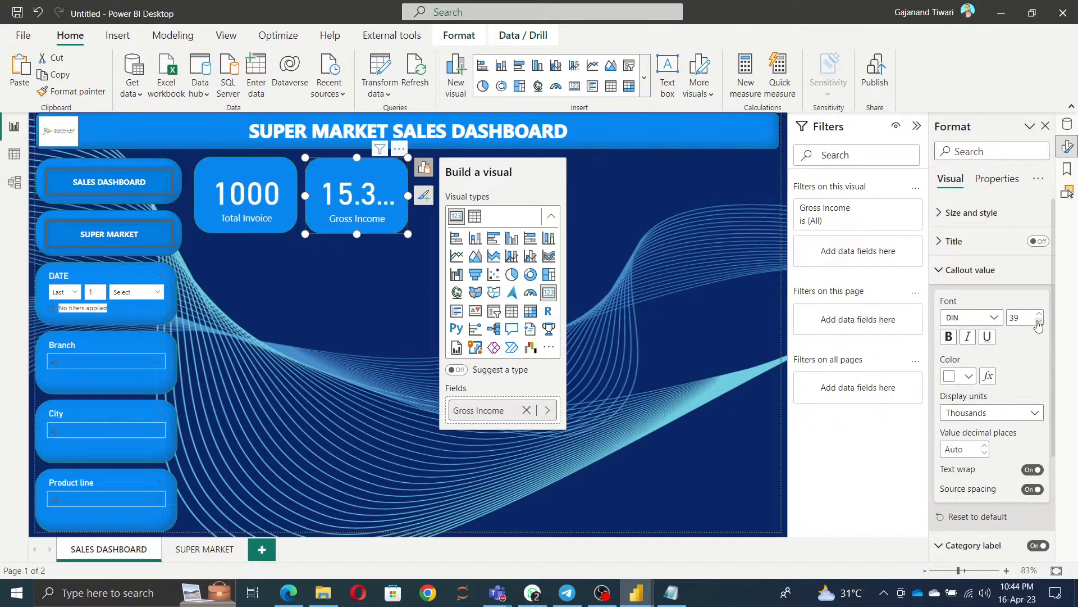
pyautogui.click(1039, 323)
pyautogui.click(1039, 324)
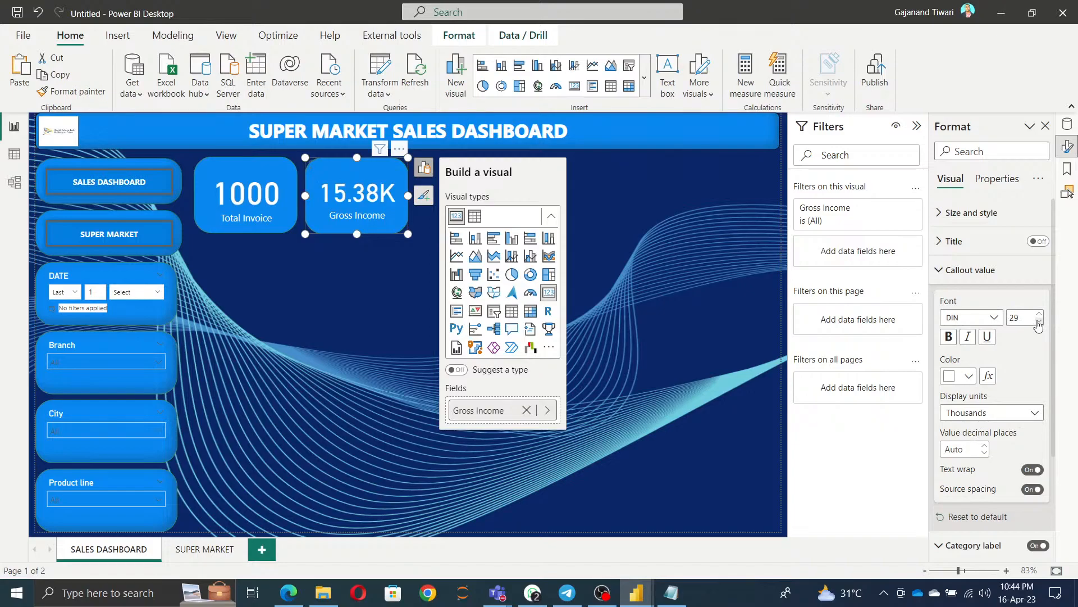
pyautogui.click(1039, 324)
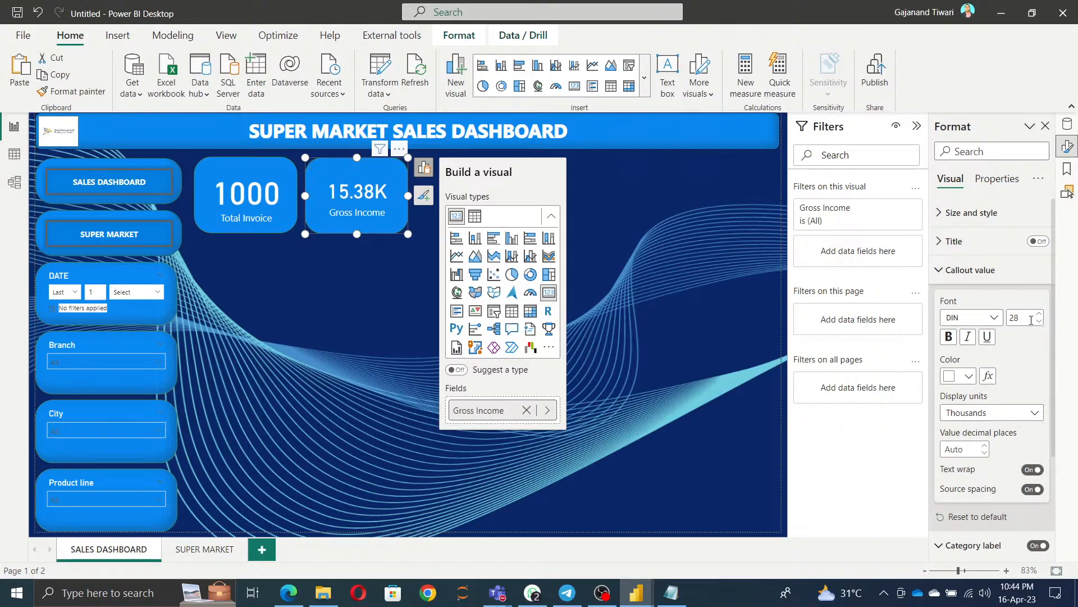
# Set the Total Invoice card's callout value font size to 28 and deselect the card.
pyautogui.click(250, 203)
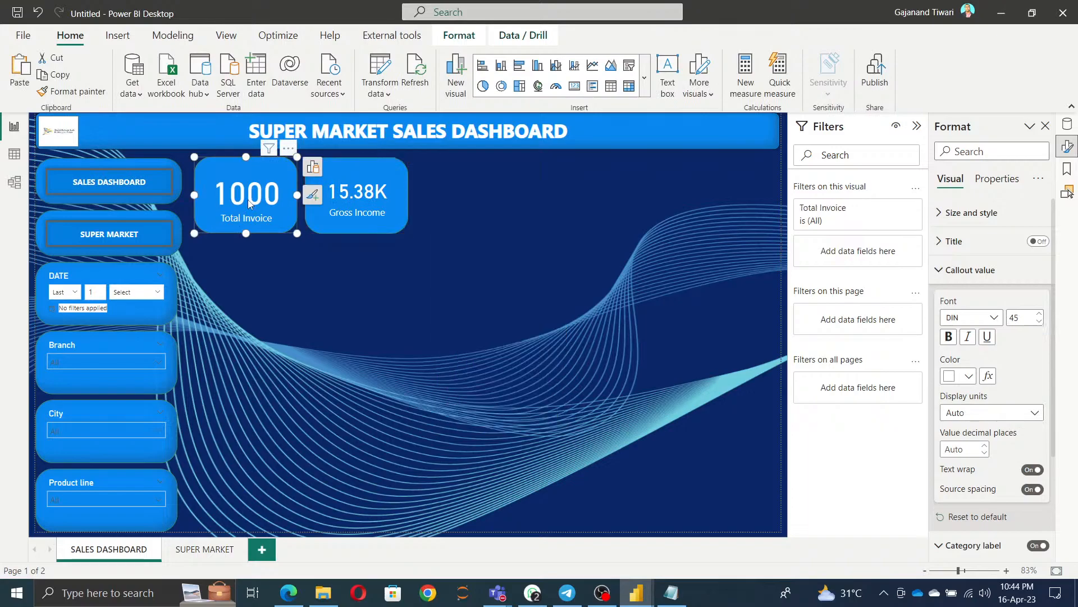
pyautogui.doubleClick(1023, 318)
pyautogui.write('28')
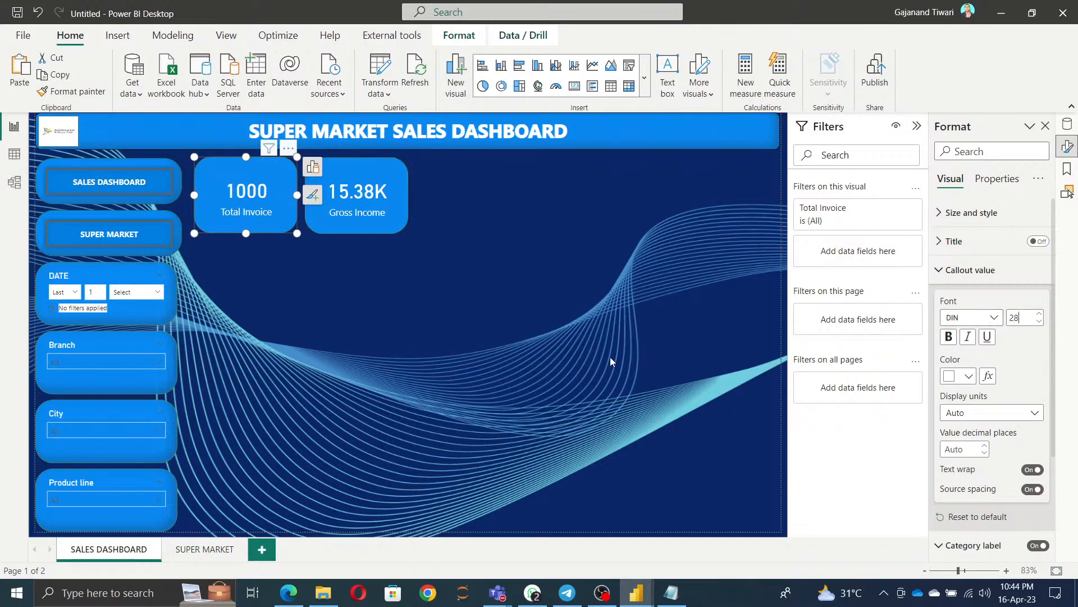
pyautogui.click(610, 358)
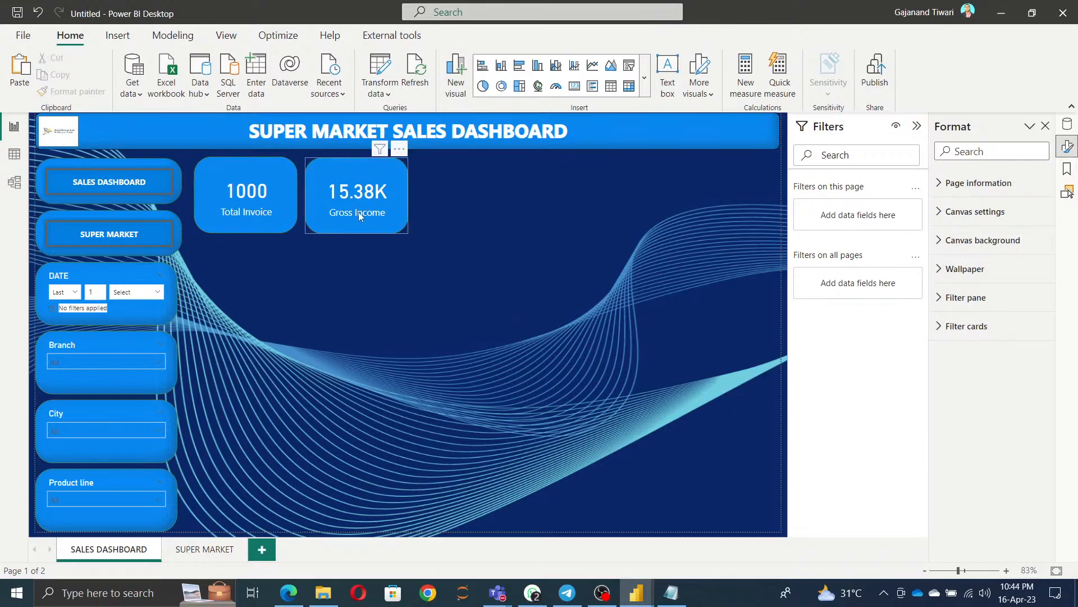
# Duplicate the Gross Income card and align the copy in the same row, just right of the original.
pyautogui.click(385, 209)
pyautogui.hotkey('ctrl', 'c')
pyautogui.hotkey('ctrl', 'v')
pyautogui.moveTo(384, 209); pyautogui.dragTo(492, 198)
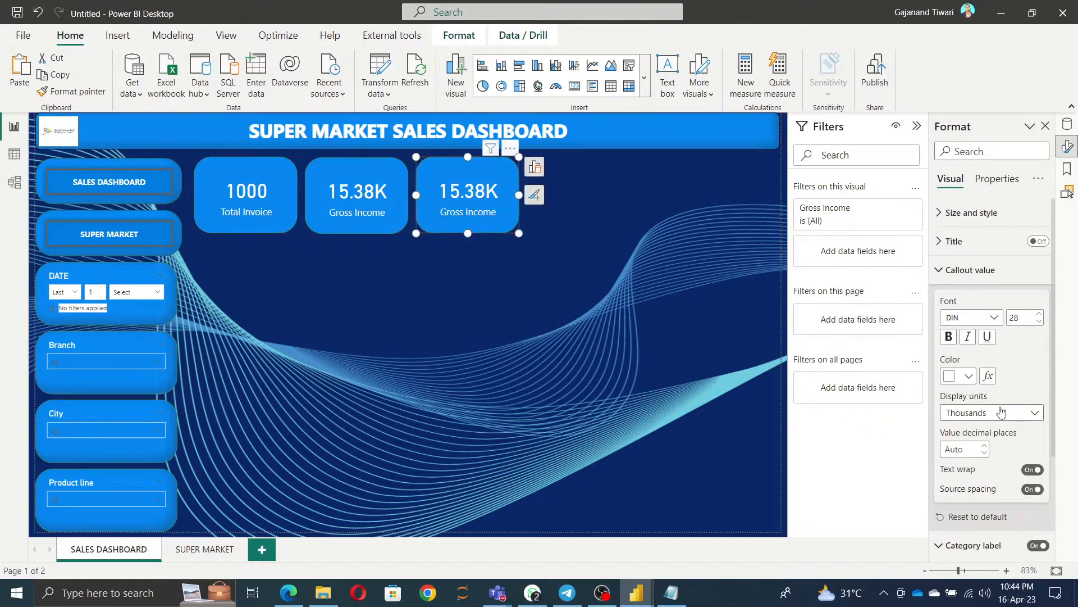
# Replace the third card's Gross Income field with the Total Qty Sold measure from the A_DAX table.
pyautogui.click(534, 166)
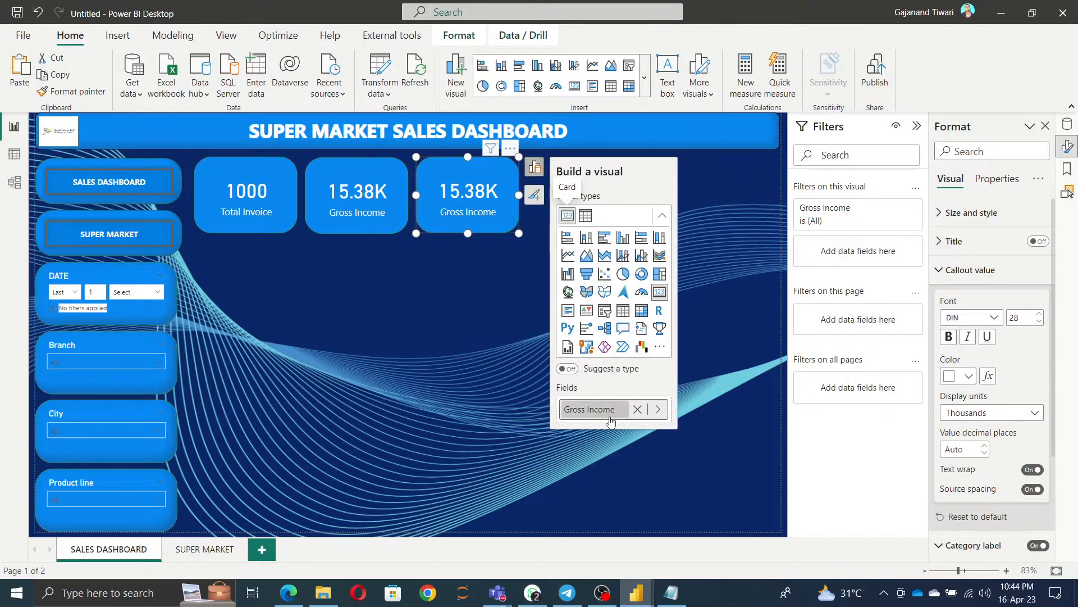
pyautogui.click(638, 408)
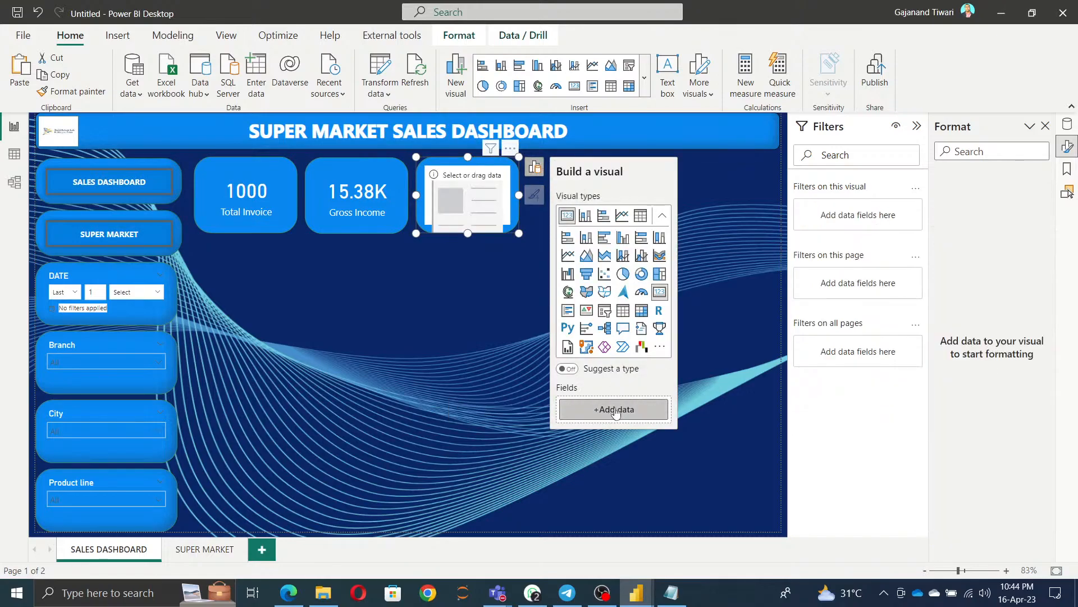
pyautogui.click(617, 411)
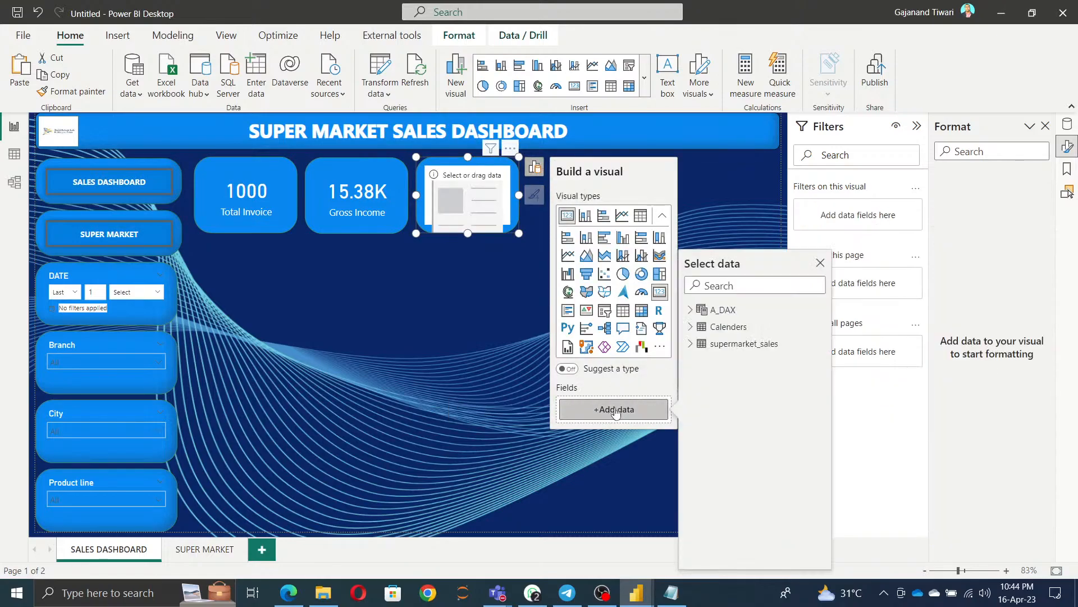
pyautogui.click(690, 310)
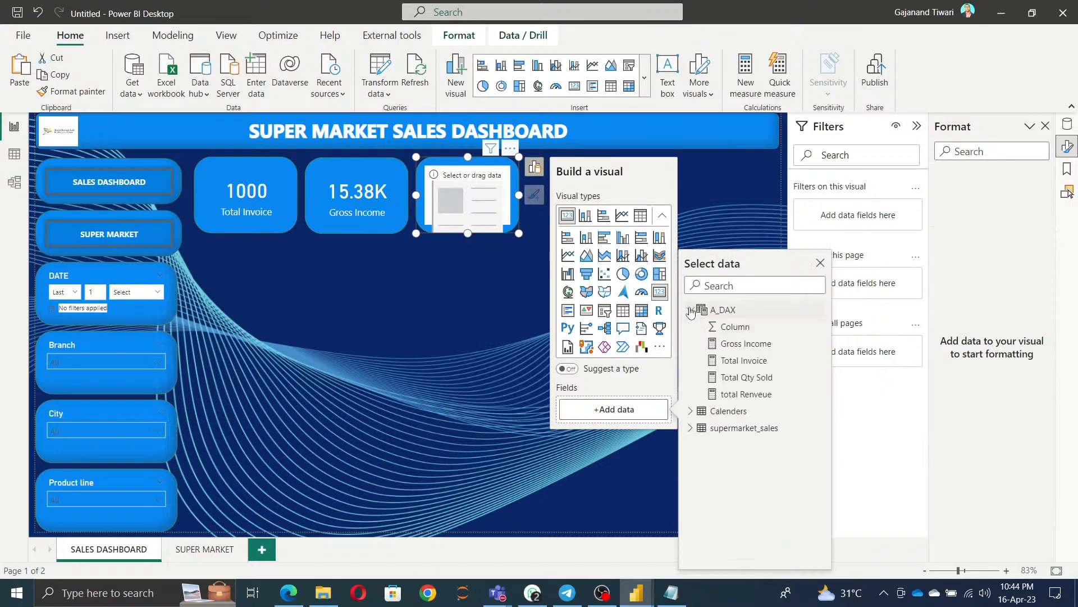
pyautogui.click(742, 380)
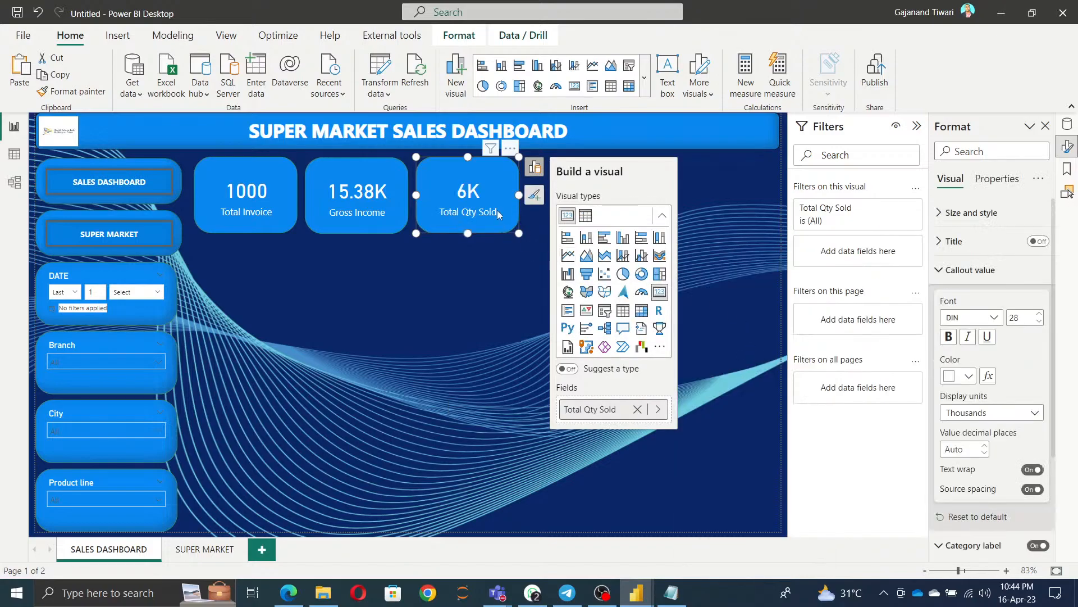
# Duplicate the Total Qty Sold card and place the copy as the fourth card in the row.
pyautogui.hotkey('ctrl', 'c')
pyautogui.hotkey('ctrl', 'v')
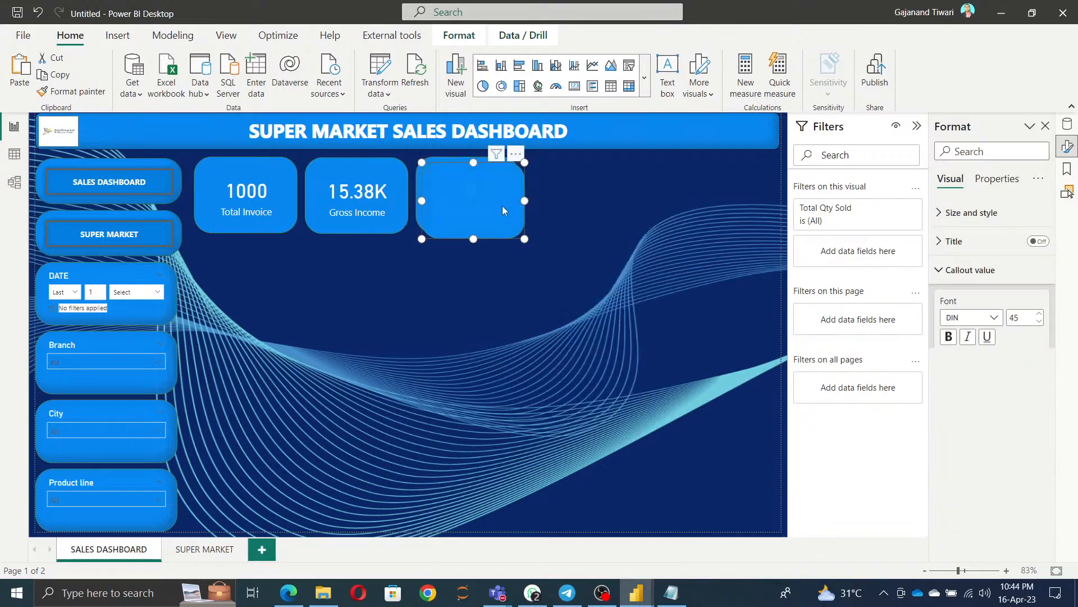
pyautogui.moveTo(500, 197); pyautogui.dragTo(605, 190)
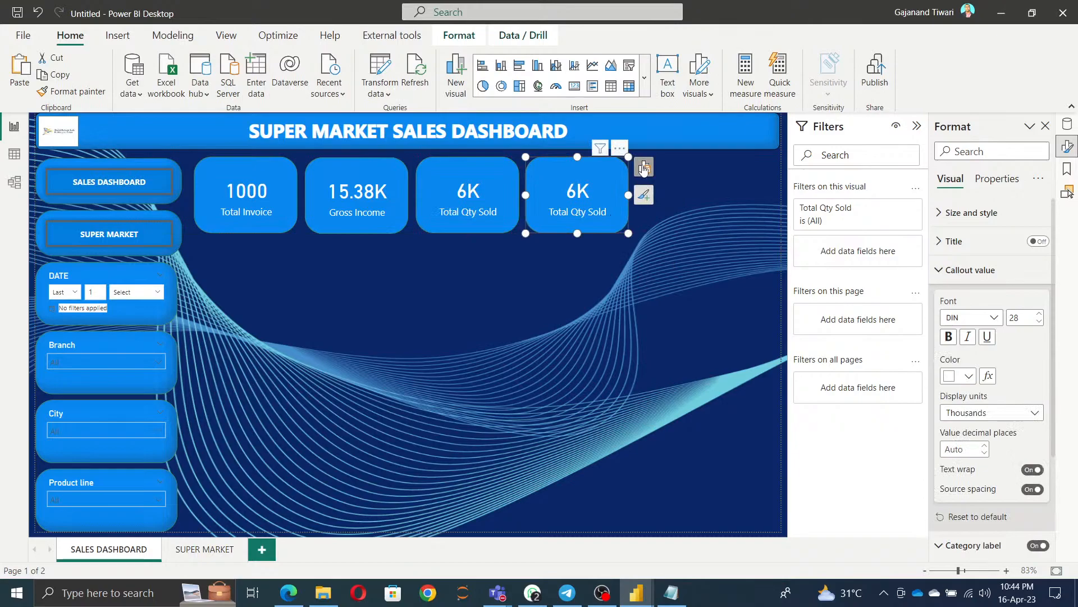
# Replace the fourth card's Total Qty Sold field with the total Renveue measure from the A_DAX table.
pyautogui.click(643, 168)
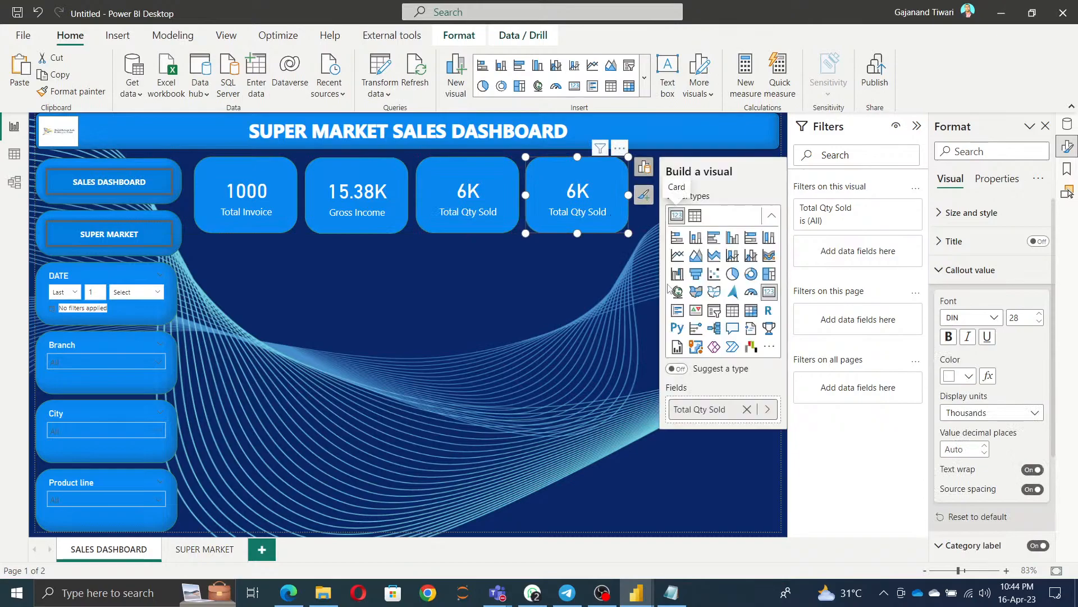
pyautogui.click(747, 410)
pyautogui.click(723, 413)
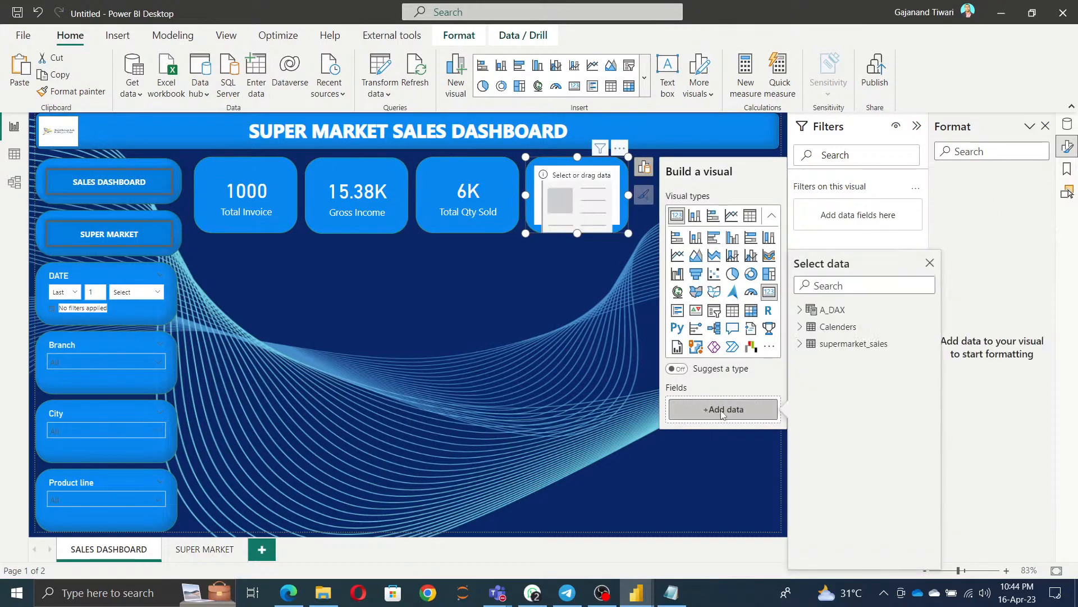
pyautogui.click(804, 310)
pyautogui.click(849, 394)
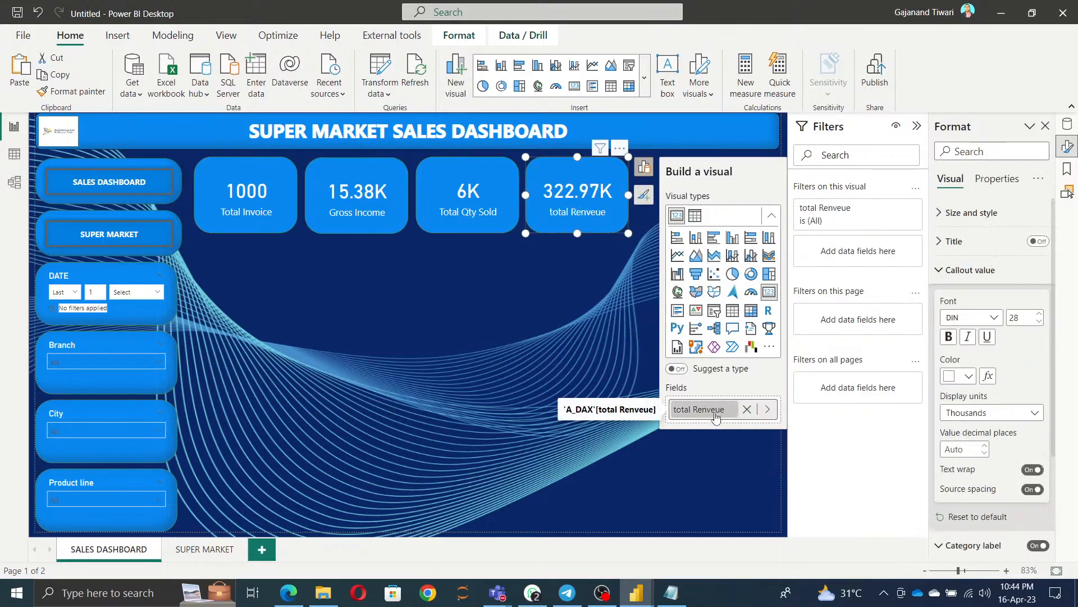
# Rename the fourth card's field to Total Renveue with a capital T and deselect the card.
pyautogui.doubleClick(677, 412)
pyautogui.click(678, 412)
pyautogui.press('Delete')
pyautogui.write('T')
pyautogui.press('Return')
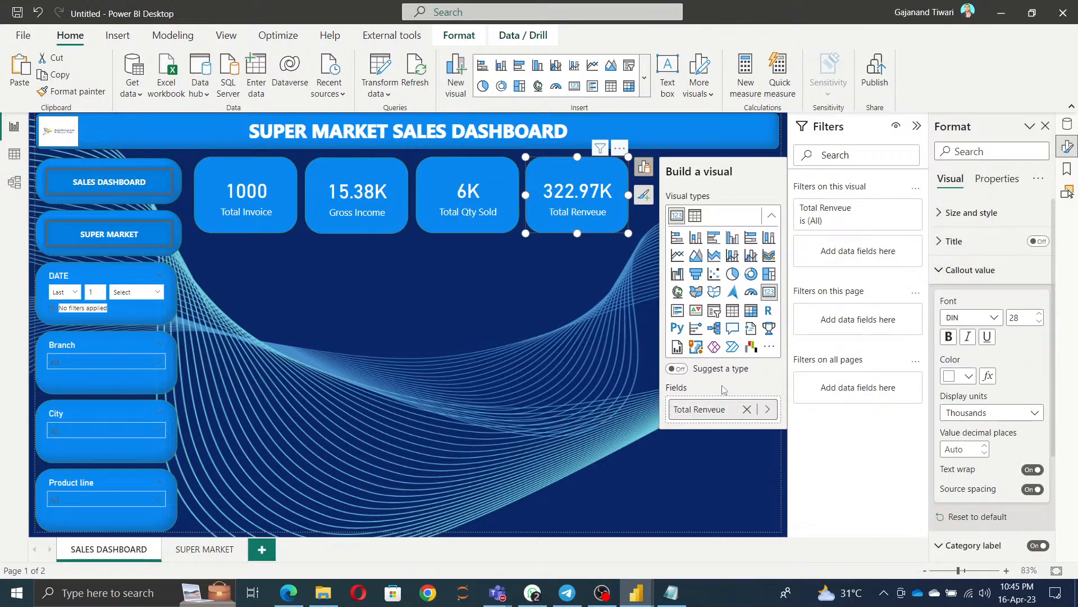
pyautogui.click(521, 323)
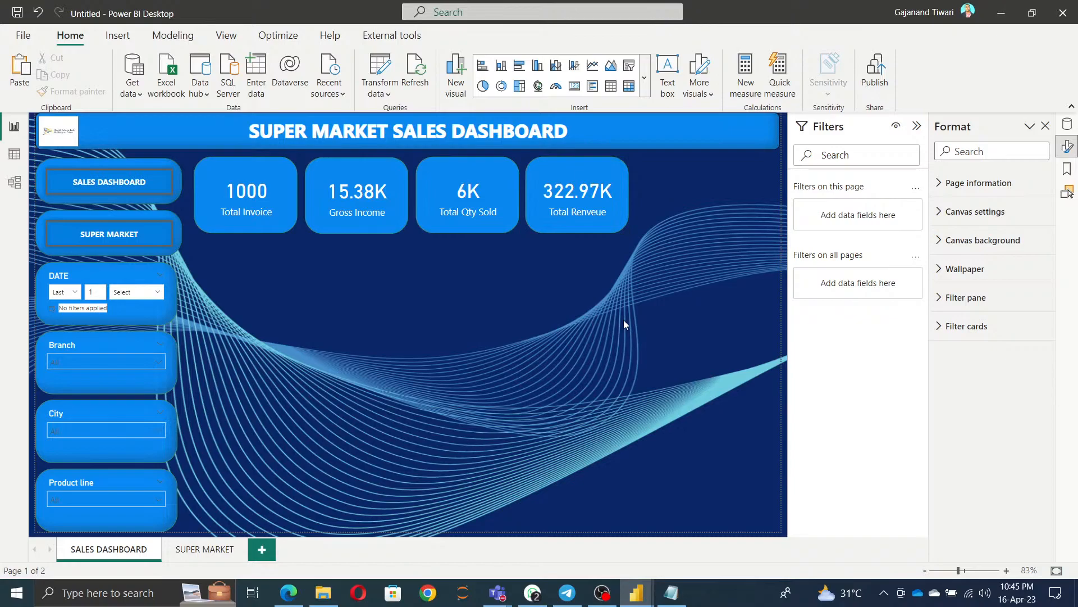
# Spread the Total Renveue, Total Qty Sold and Gross Income cards rightward across the page width, leaving Total Invoice in place.
pyautogui.moveTo(557, 212); pyautogui.dragTo(688, 210)
pyautogui.moveTo(477, 203); pyautogui.dragTo(565, 203)
pyautogui.moveTo(365, 194); pyautogui.dragTo(413, 195)
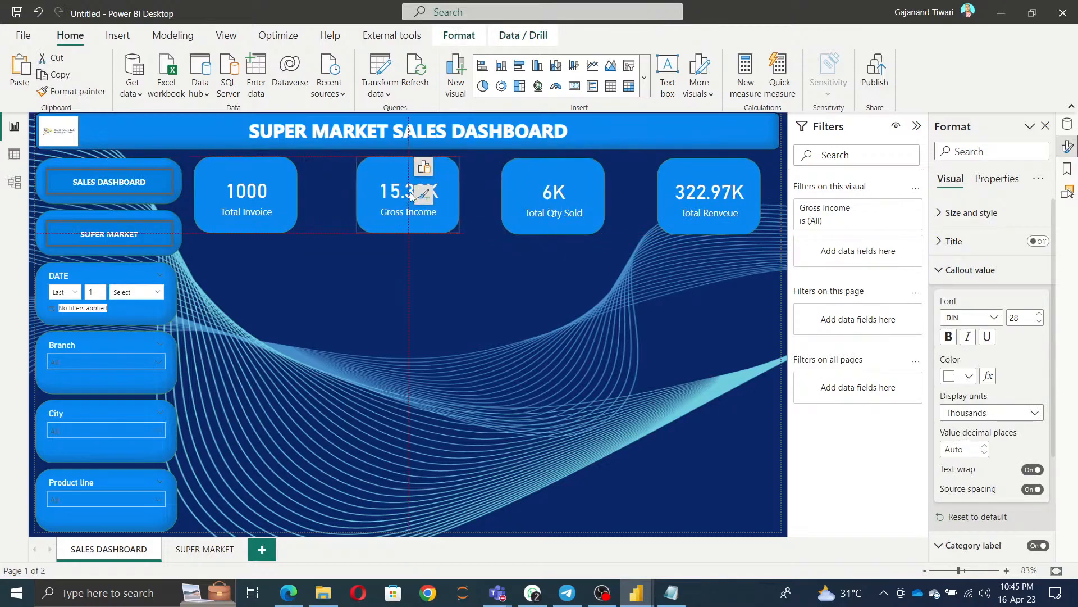
pyautogui.click(379, 330)
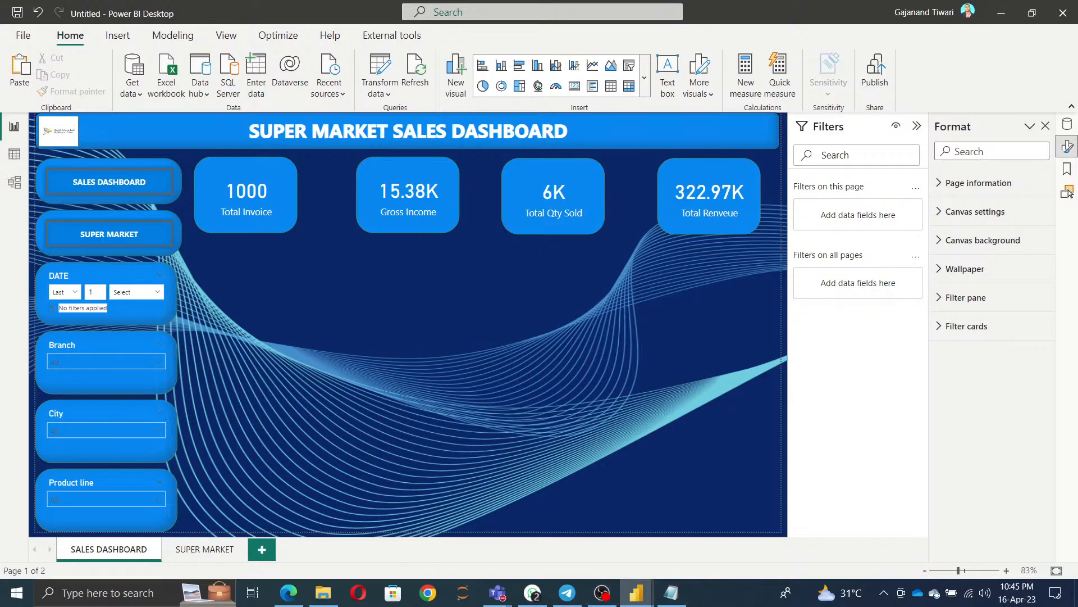
# Switch to the Requirments file in Notepad to read the KPI card requirements, and return to the Power BI report.
pyautogui.click(670, 594)
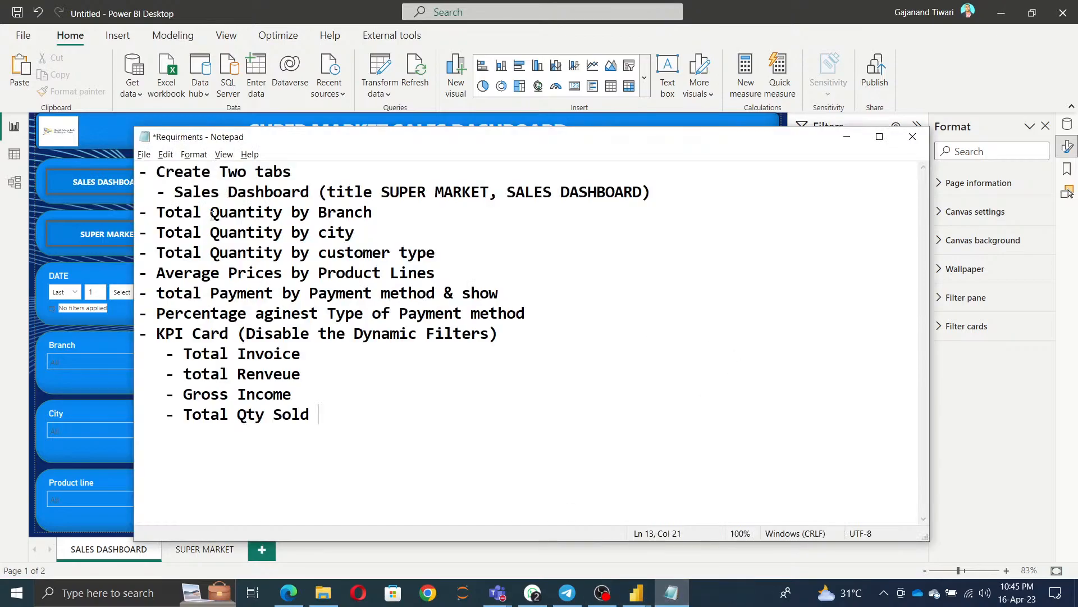
pyautogui.click(847, 137)
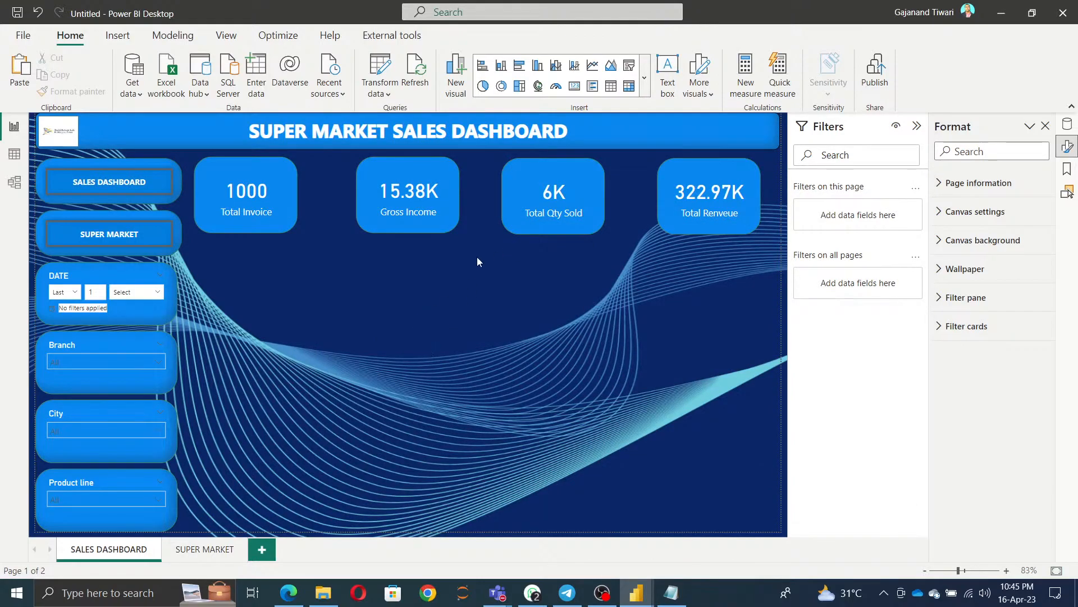
# Test how the KPI cards react to the Branch slicer by selecting B and C one at a time, clearing each selection.
pyautogui.click(99, 362)
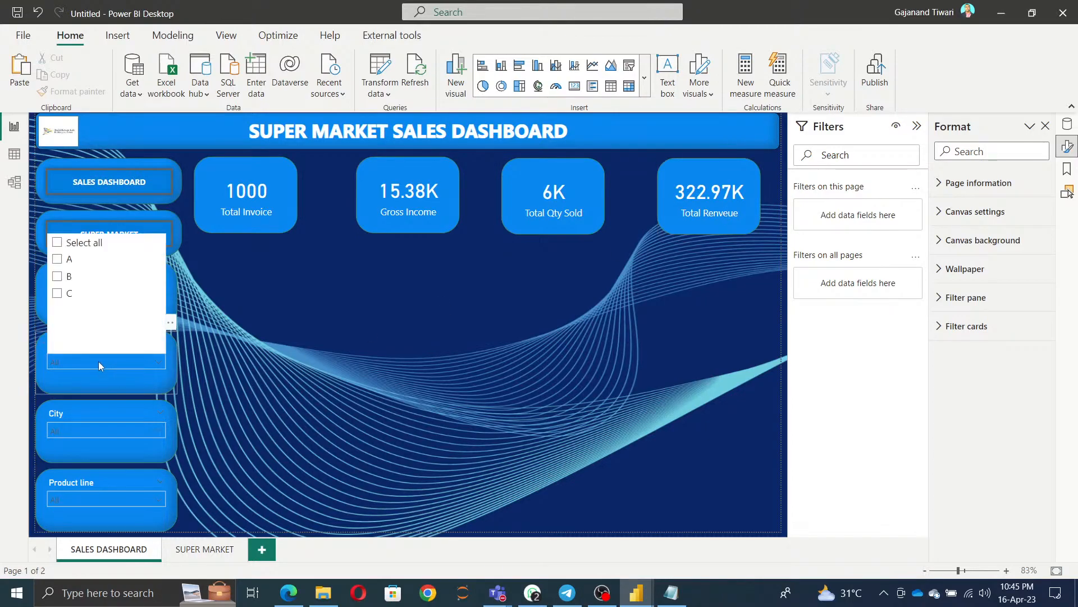
pyautogui.click(57, 277)
pyautogui.click(56, 278)
pyautogui.click(58, 295)
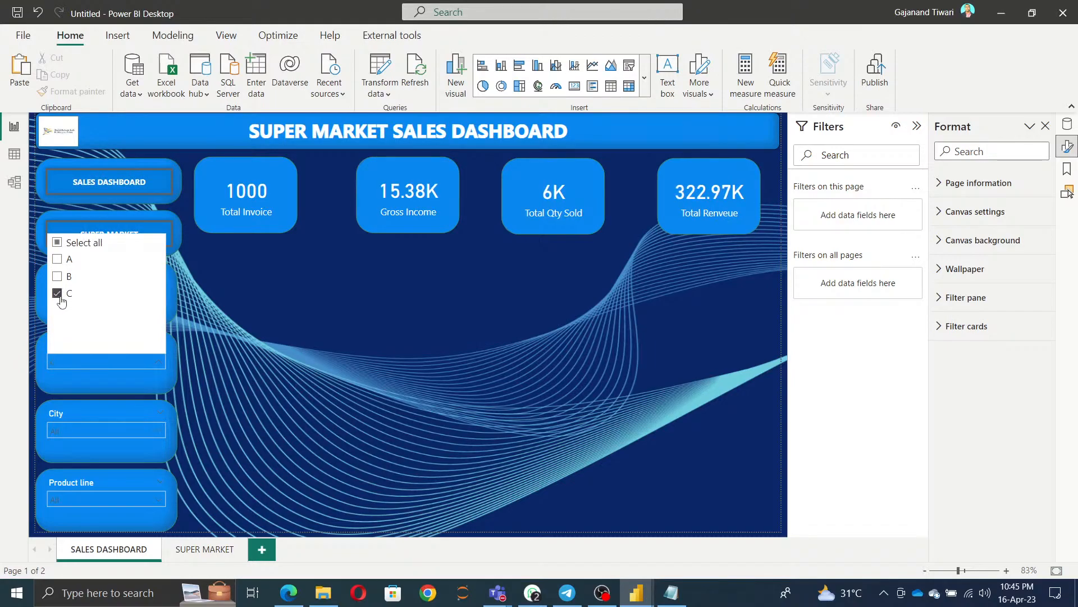
pyautogui.click(57, 292)
# Test how the KPI cards react to the City slicer by selecting Yangon, clear the selection and close the slicer list.
pyautogui.click(88, 433)
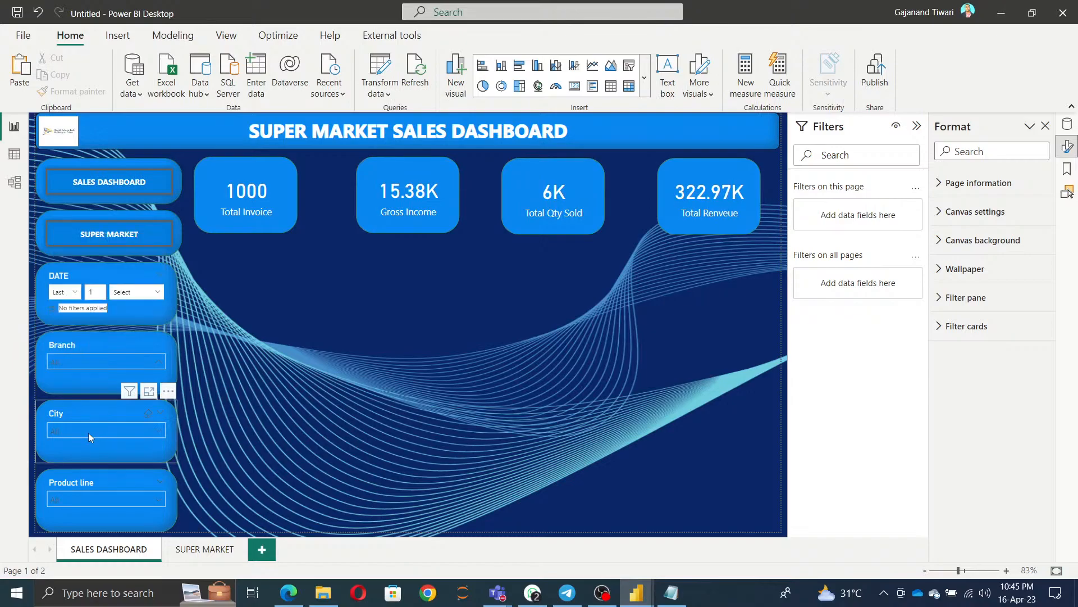
pyautogui.click(89, 432)
pyautogui.click(58, 362)
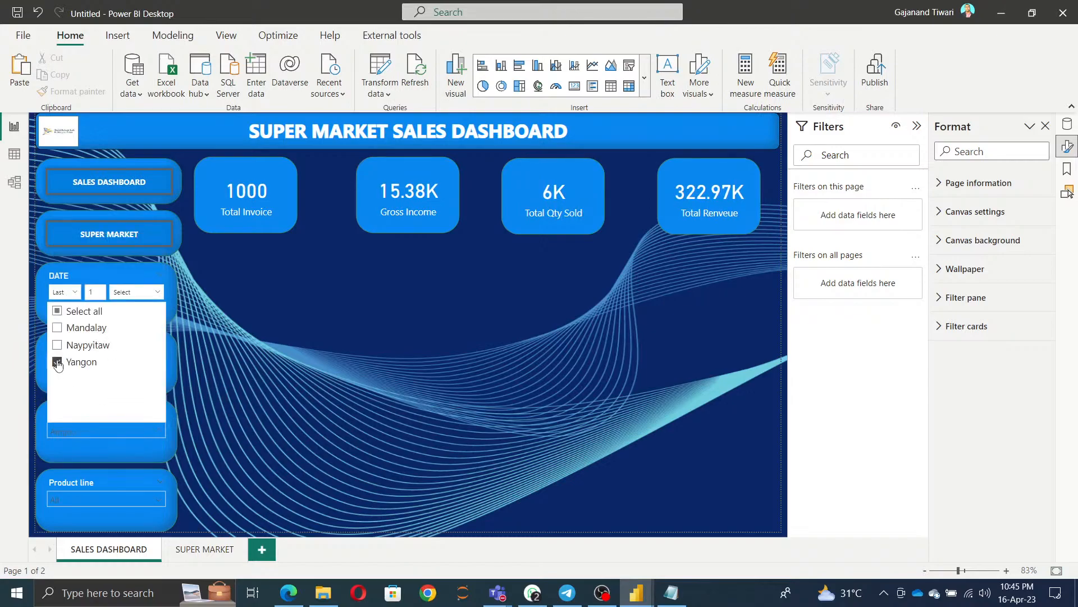
pyautogui.click(58, 362)
pyautogui.click(417, 341)
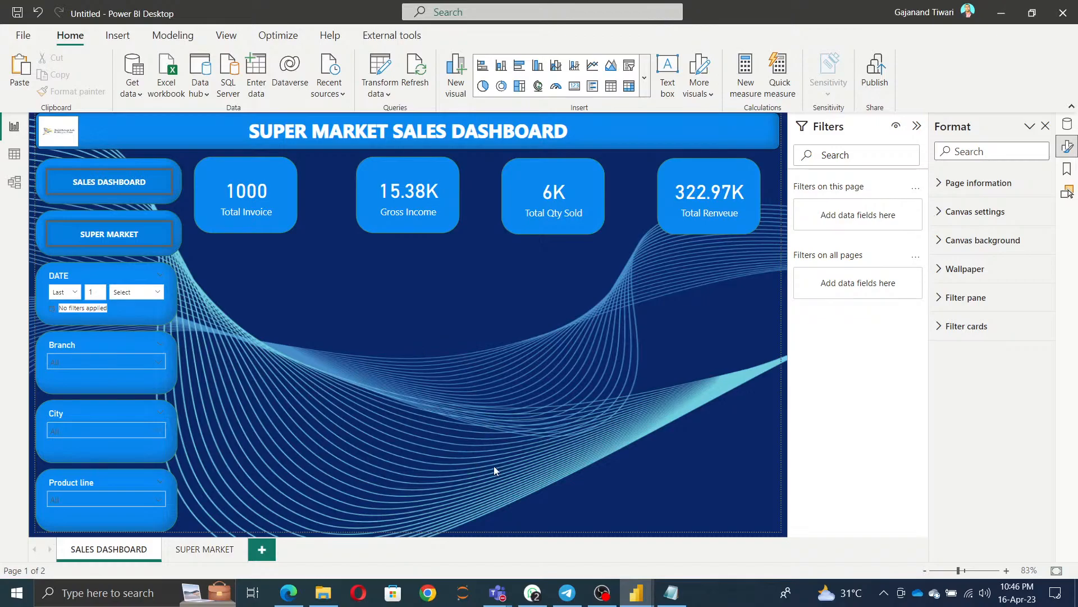
# Switch to the finished Super Market Sales report, examine its Total Revenue by Branch chart, and return to the untitled report.
pyautogui.moveTo(636, 592)
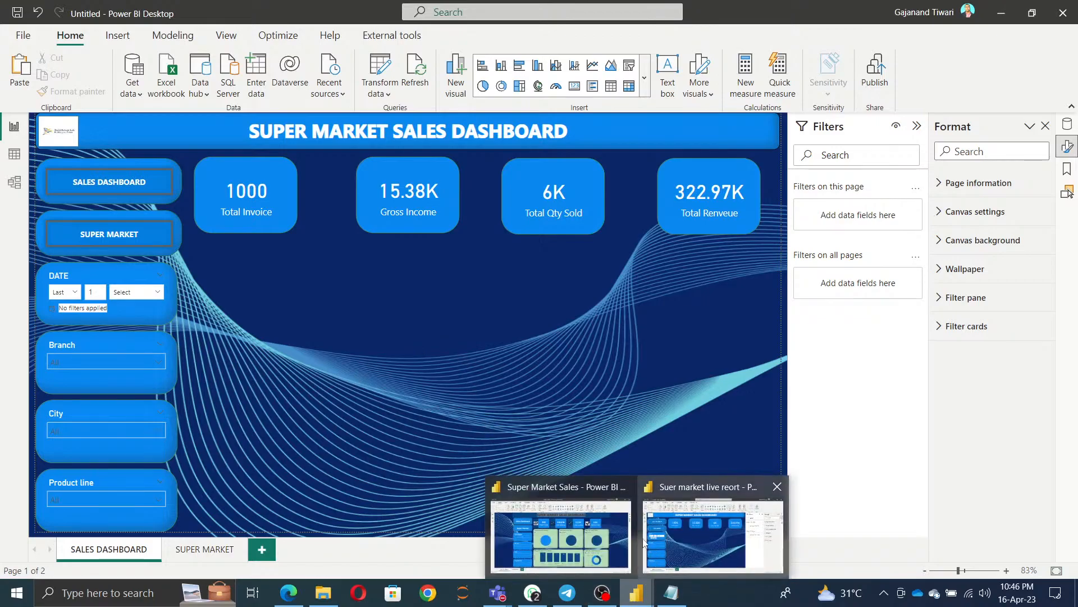
pyautogui.click(600, 540)
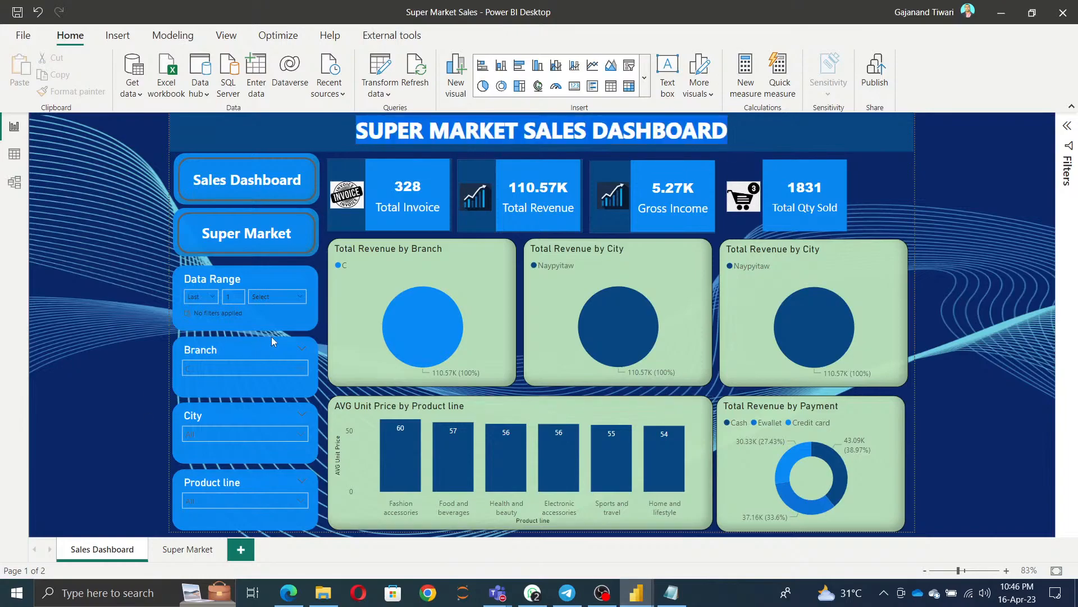
pyautogui.click(389, 272)
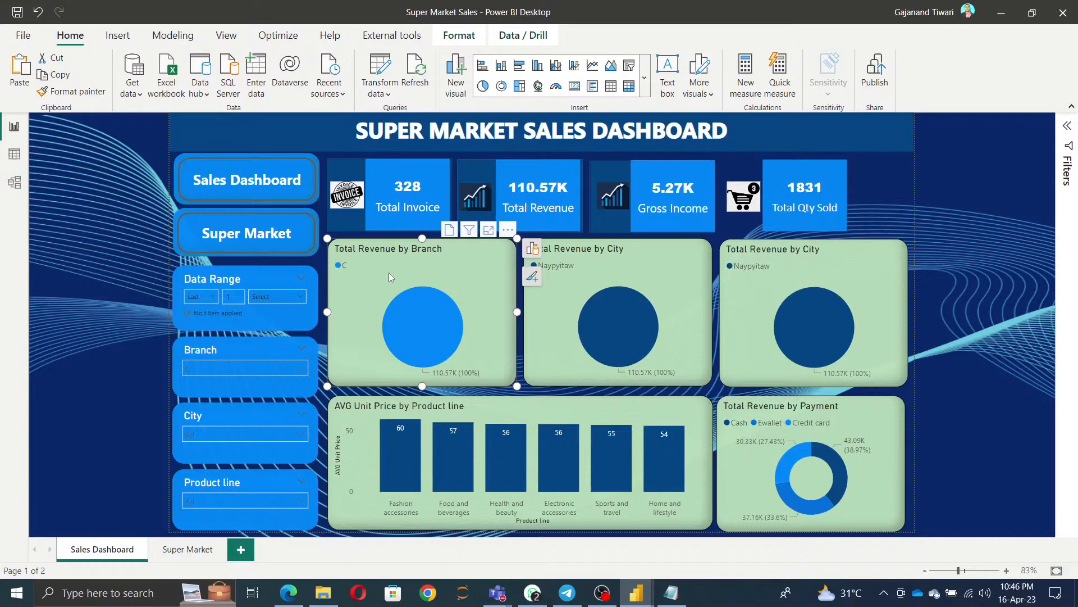
pyautogui.hotkey('alt', 'Tab')
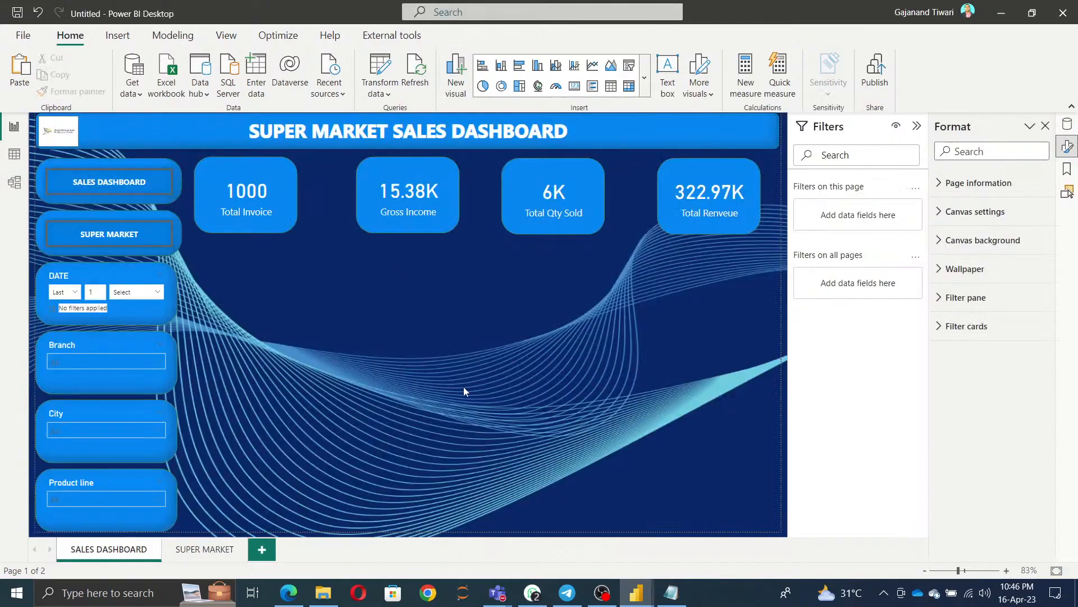
# Add a new blank visual to the page, place it directly below the Total Invoice card and enlarge it.
pyautogui.rightClick(391, 305)
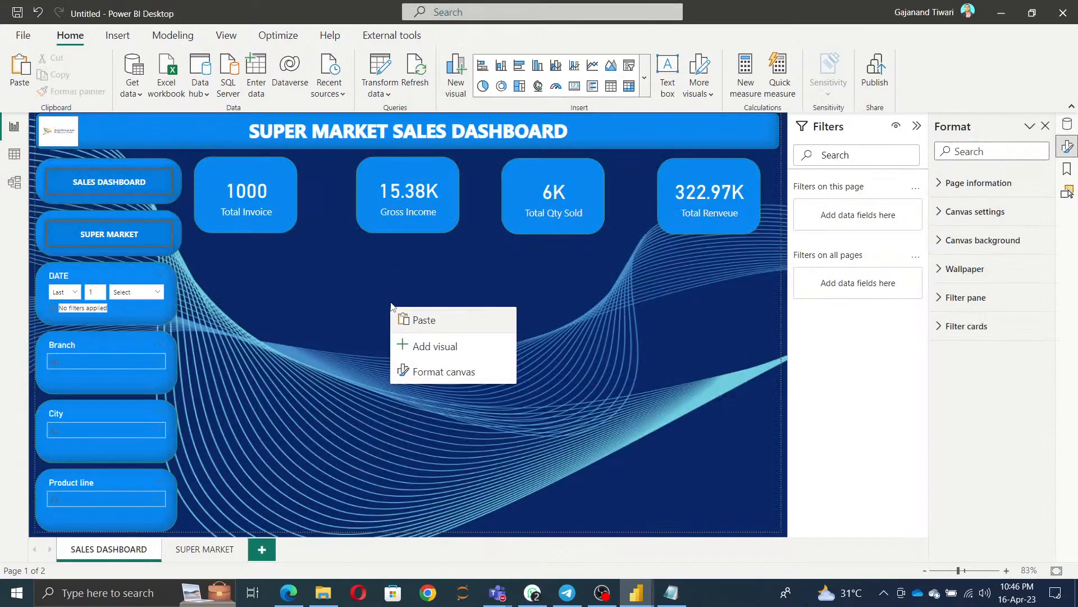
pyautogui.click(429, 347)
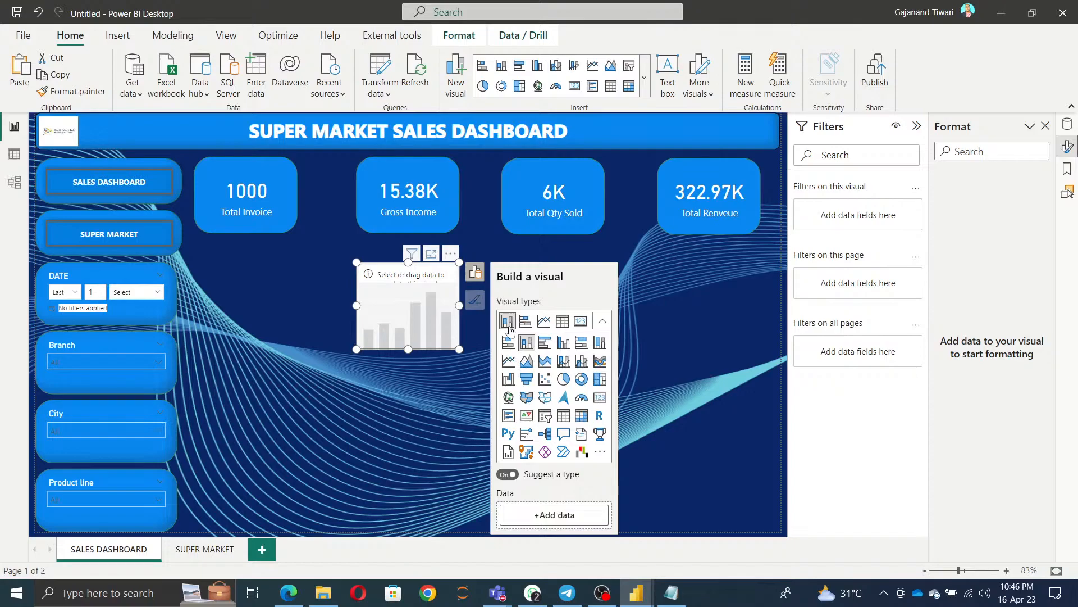
pyautogui.click(398, 391)
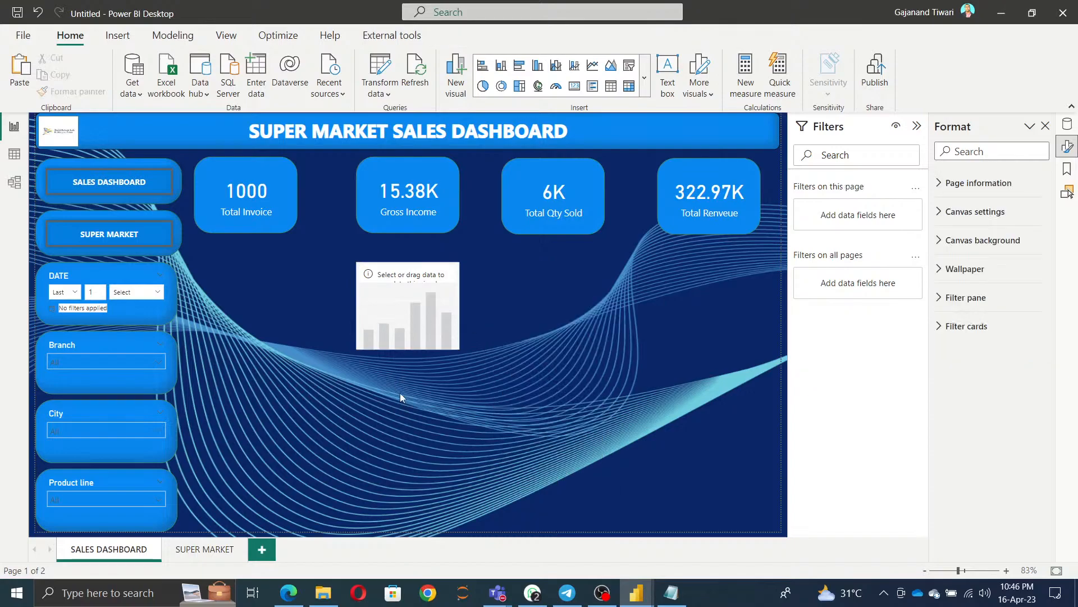
pyautogui.moveTo(380, 318); pyautogui.dragTo(220, 299)
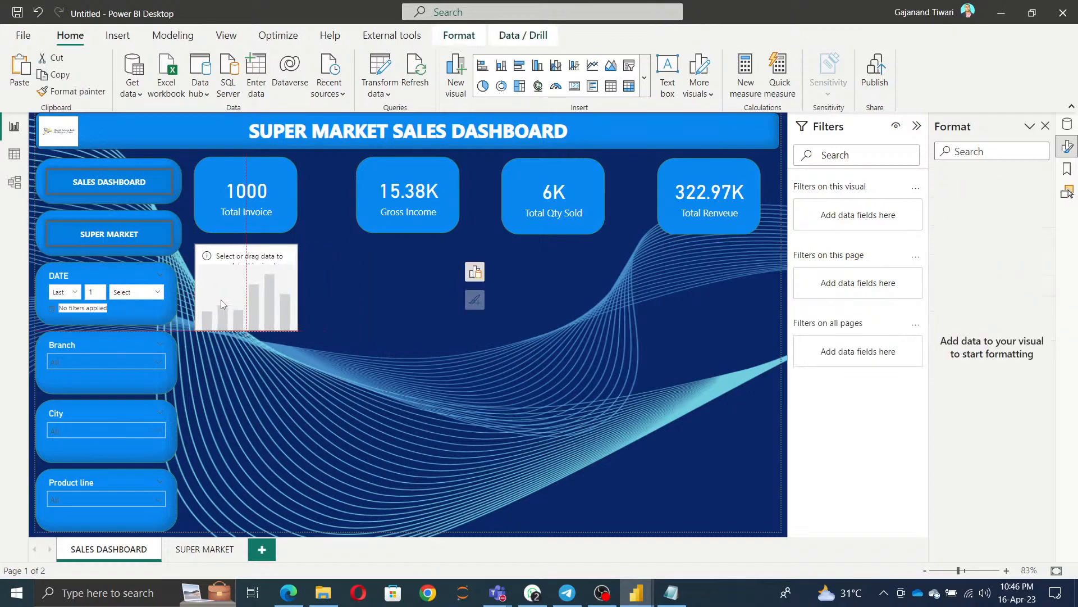
pyautogui.moveTo(299, 331); pyautogui.dragTo(396, 381)
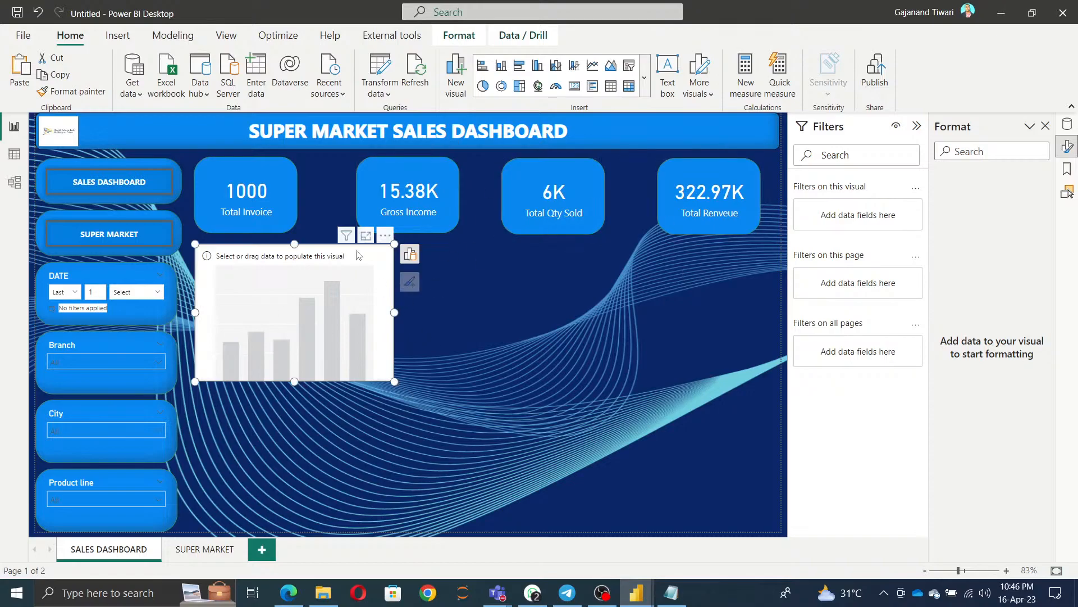
# Add the Total field from supermarket_sales to the blank visual and make it a stacked bar chart.
pyautogui.click(412, 257)
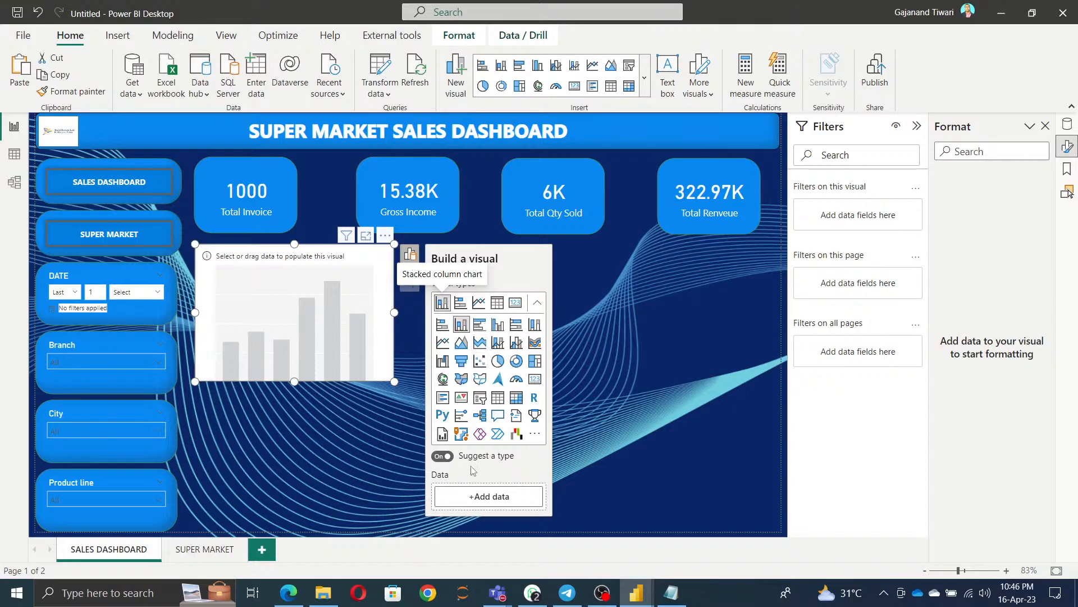
pyautogui.click(486, 496)
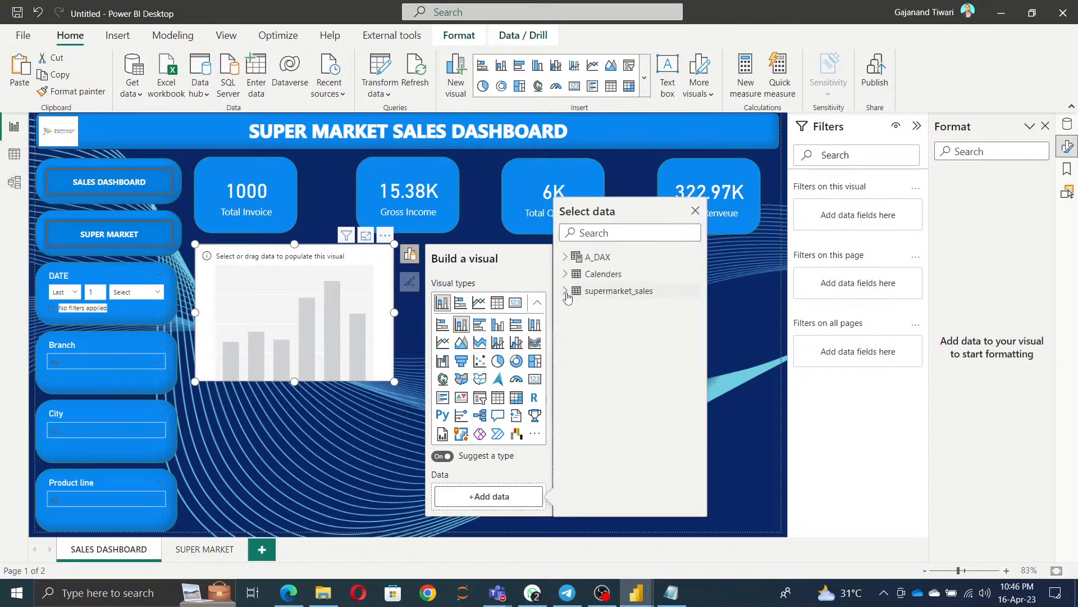
pyautogui.click(566, 291)
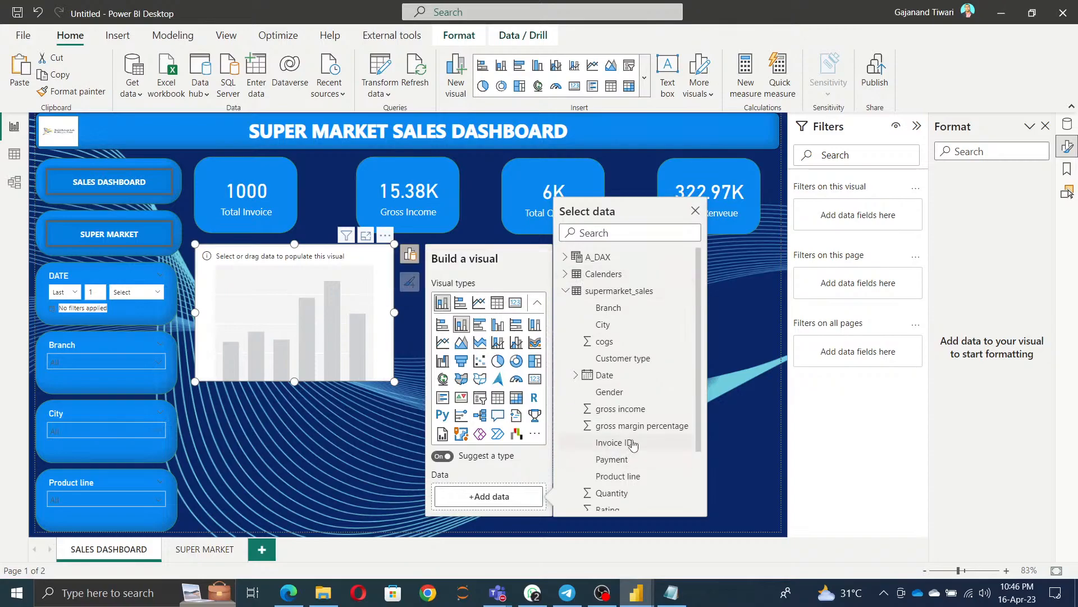
pyautogui.scroll(-3, 633, 447)
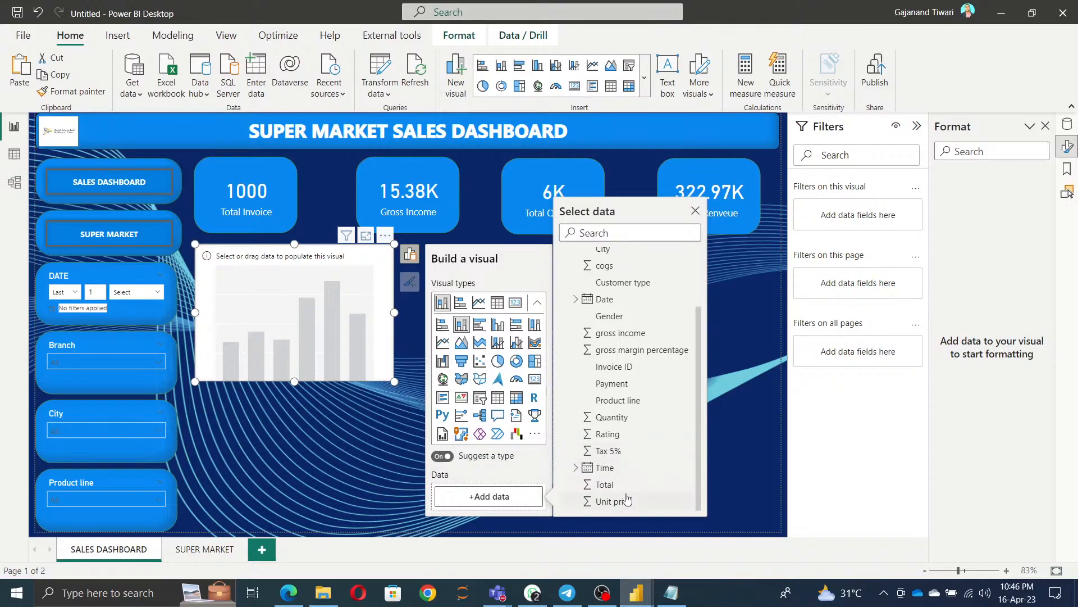
pyautogui.click(605, 484)
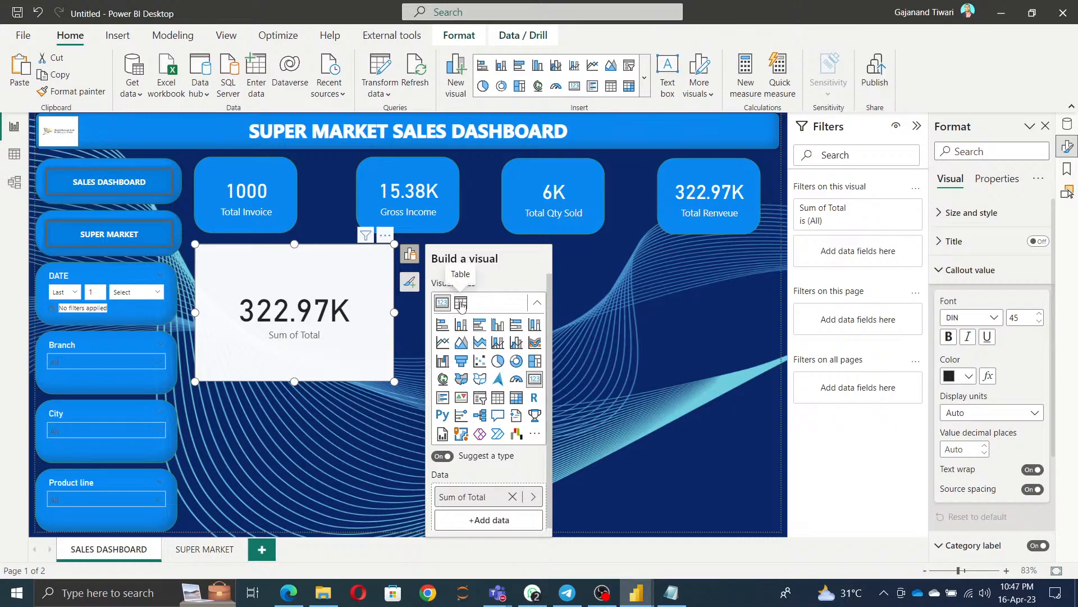
pyautogui.click(442, 326)
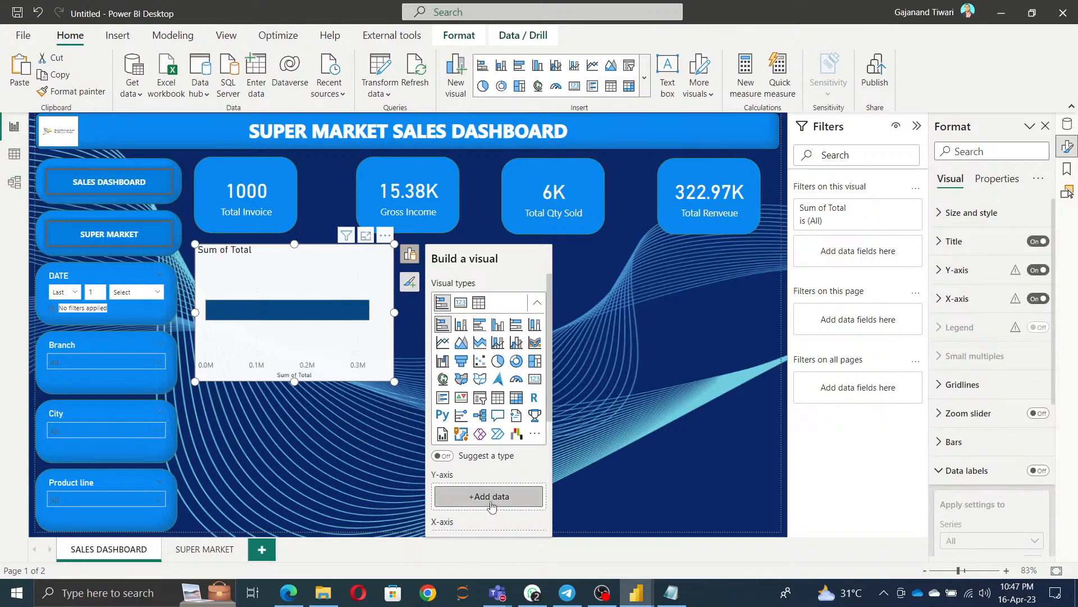
# Rename the Sum of Total field on the bar chart's X-axis as Total Revenue.
pyautogui.scroll(-2, 498, 494)
pyautogui.scroll(-1, 498, 495)
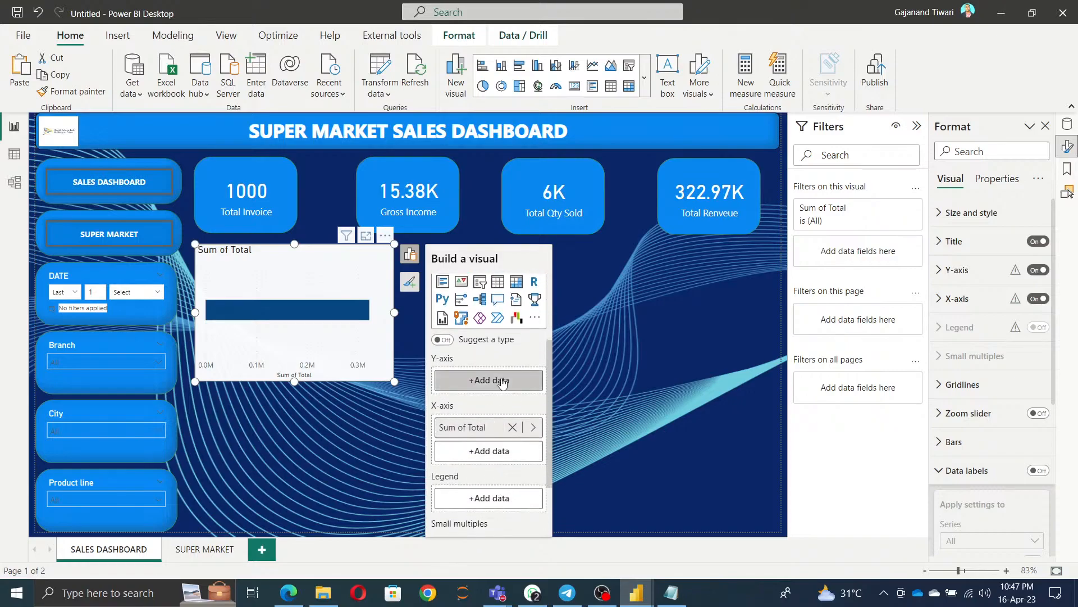
pyautogui.doubleClick(465, 428)
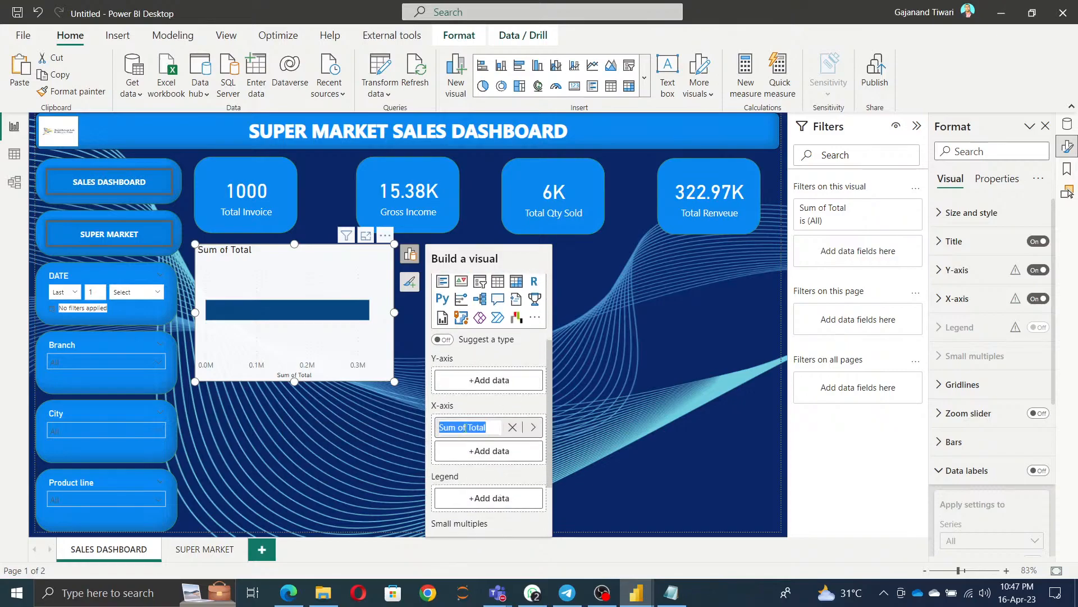
pyautogui.write('Total')
pyautogui.moveTo(462, 428); pyautogui.dragTo(493, 428)
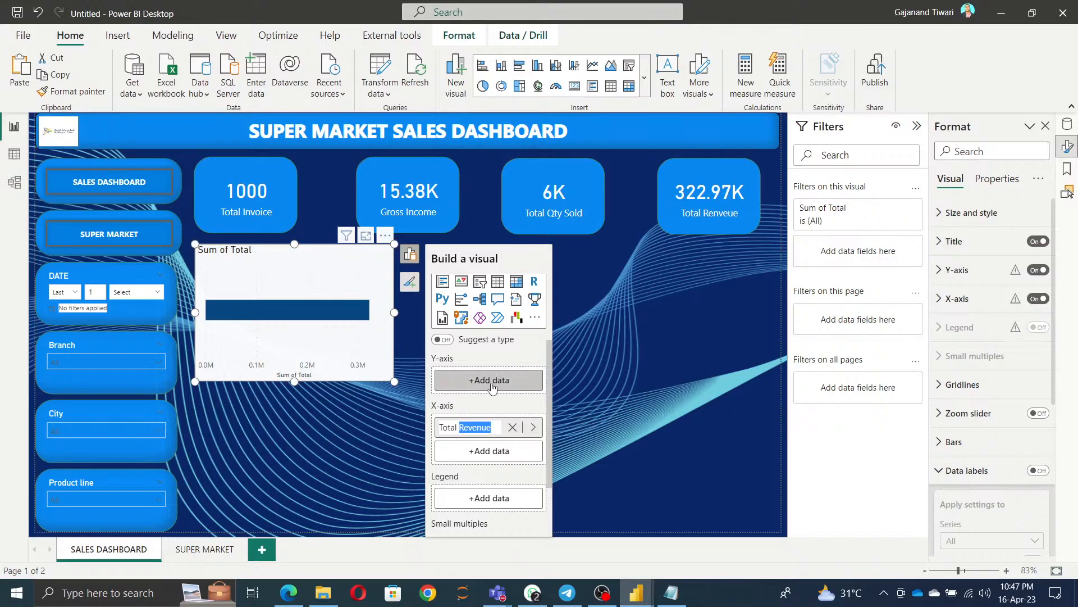
pyautogui.press('Return')
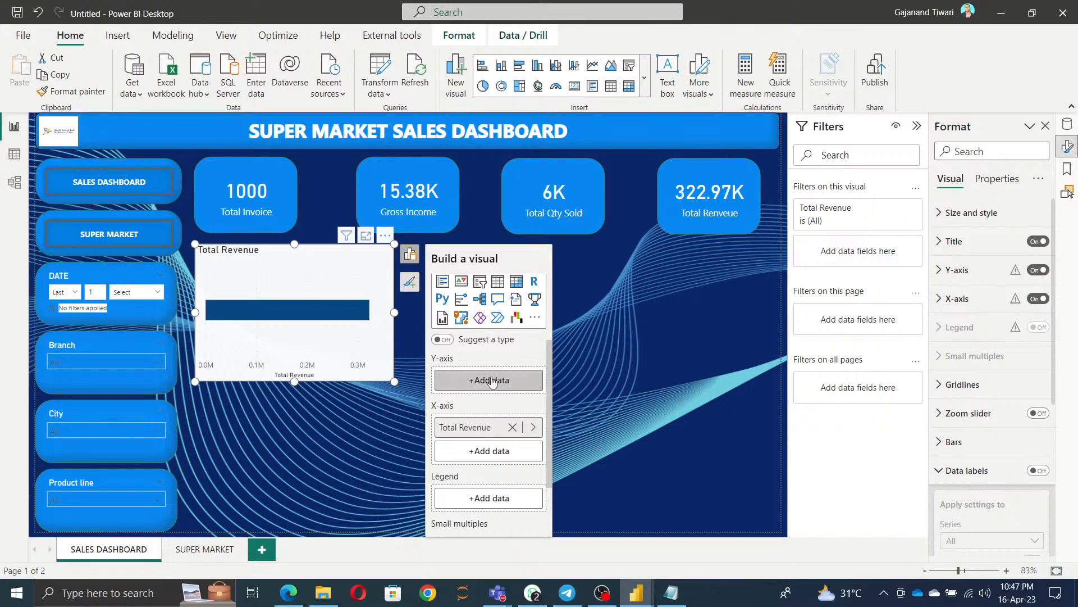
# Add the Branch field from supermarket_sales to the bar chart's Y-axis.
pyautogui.click(493, 381)
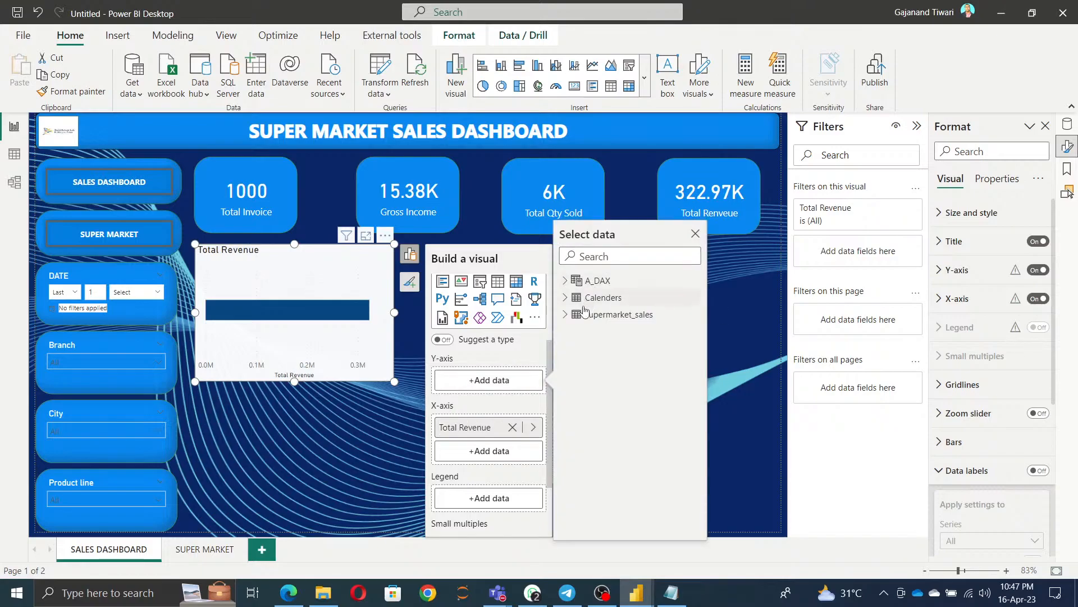
pyautogui.click(568, 316)
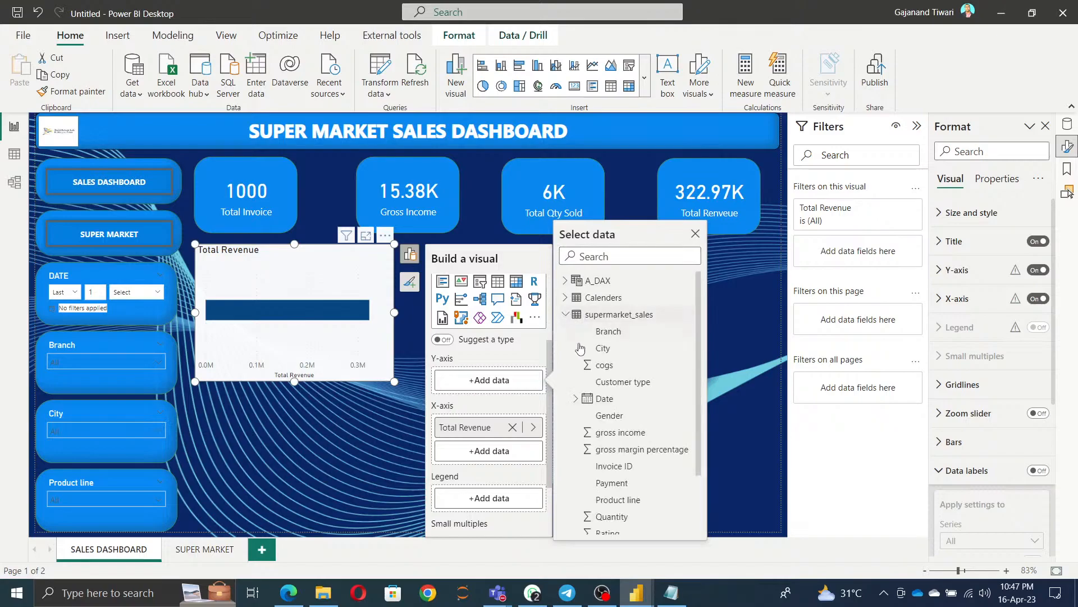
pyautogui.click(614, 335)
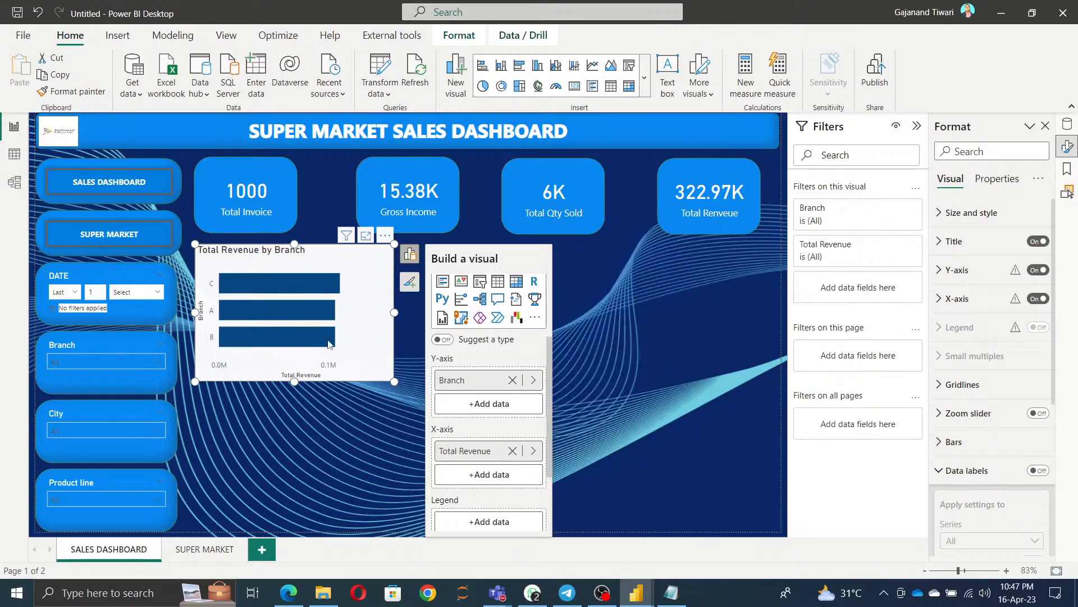
# Compare the new bar chart and its data fields with the Total Revenue by Branch chart in the Super Market Sales report.
pyautogui.hotkey('alt', 'Tab')
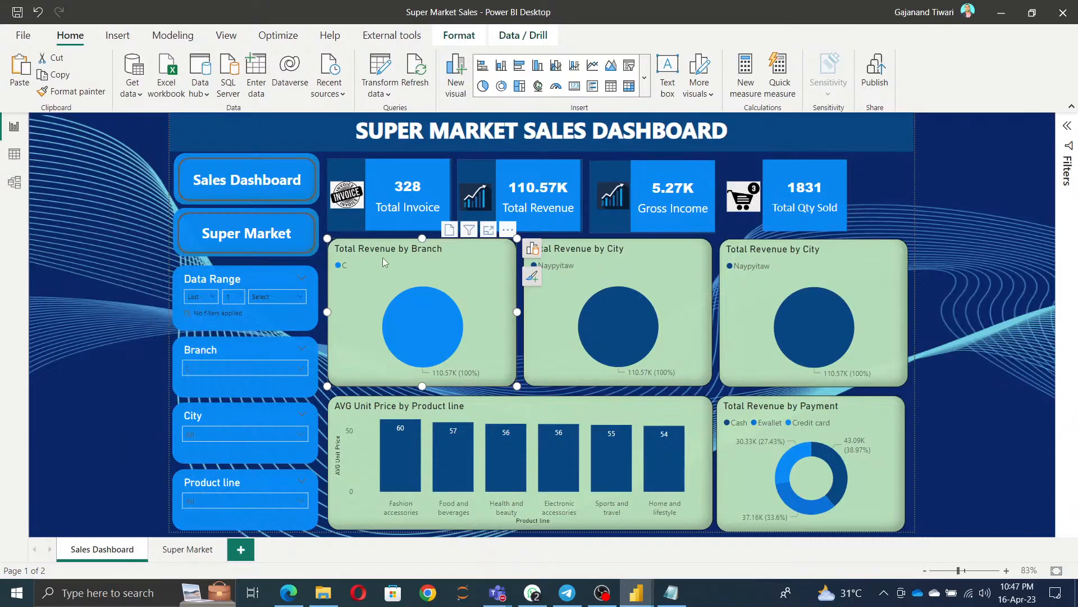
pyautogui.hotkey('alt', 'Tab')
pyautogui.scroll(-3, 506, 498)
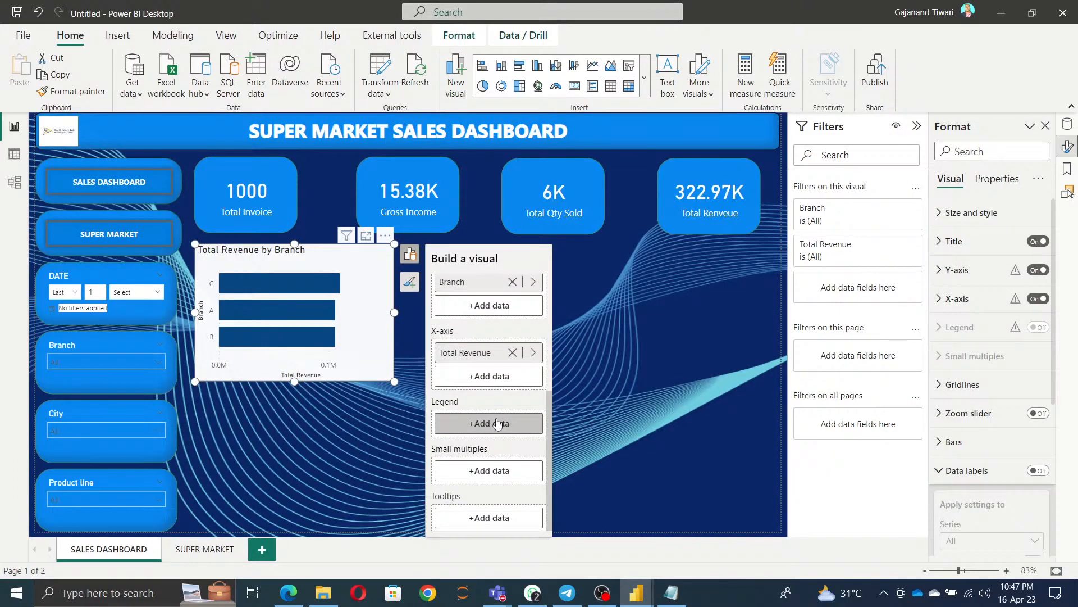
pyautogui.hotkey('alt', 'Tab')
pyautogui.hotkey('alt', 'Tab')
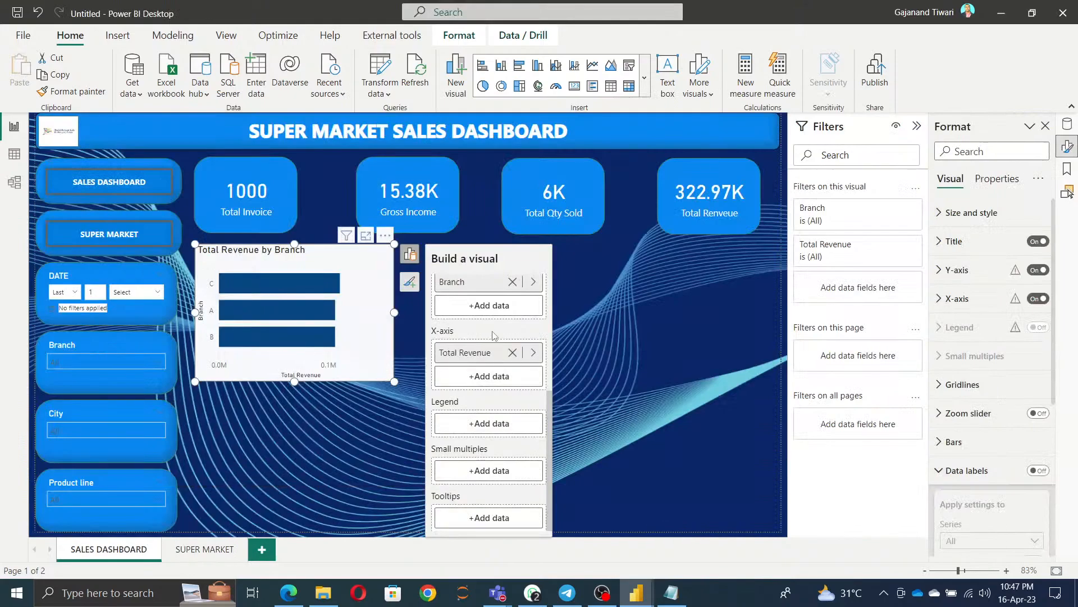
# Convert the Total Revenue by Branch bar chart to a pie chart and nudge it slightly left.
pyautogui.click(410, 256)
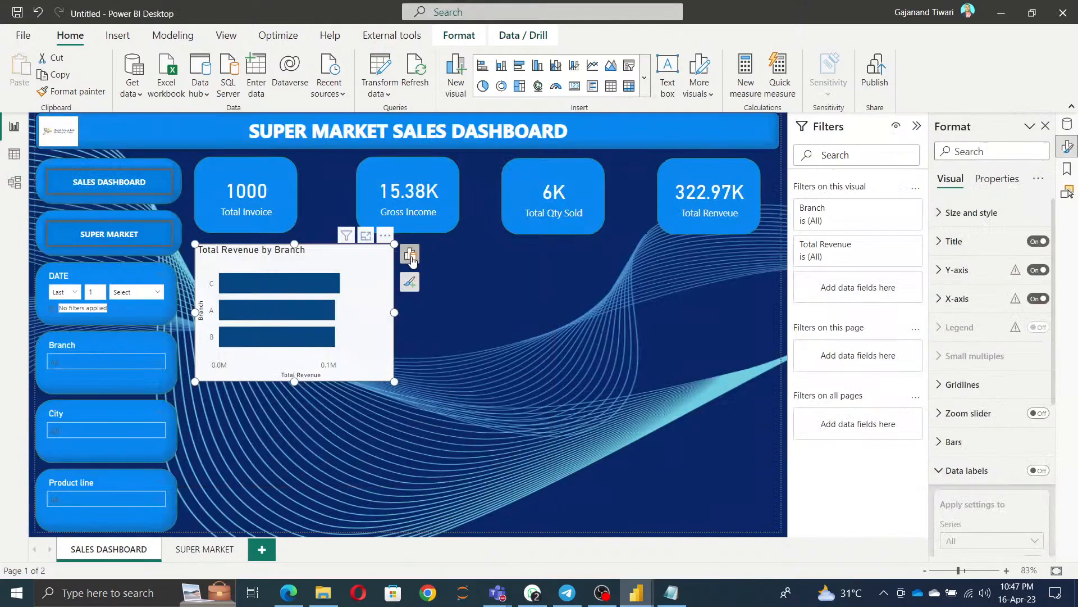
pyautogui.click(411, 283)
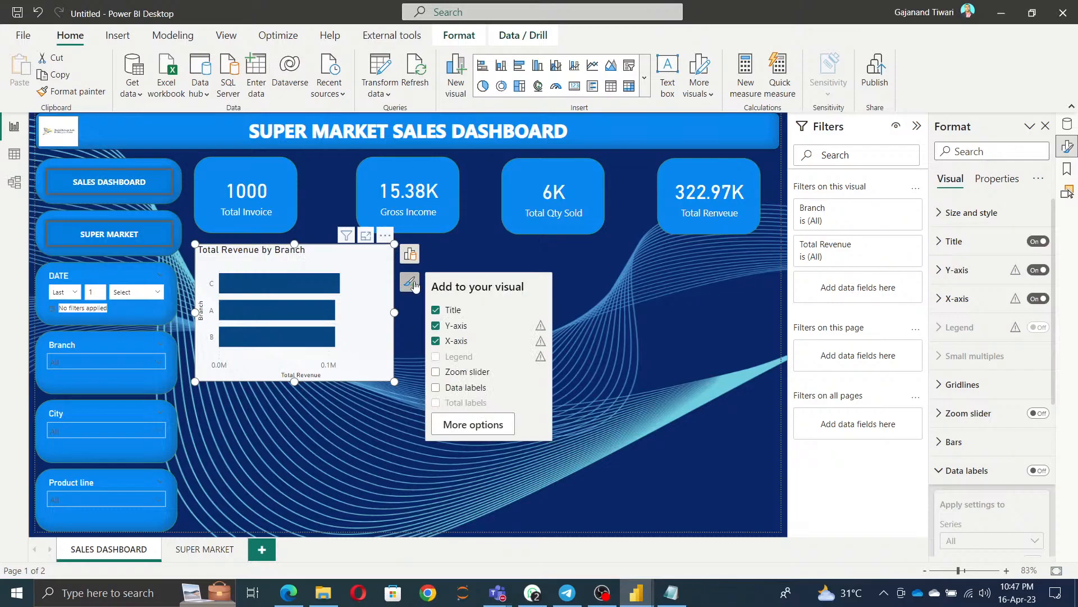
pyautogui.click(412, 256)
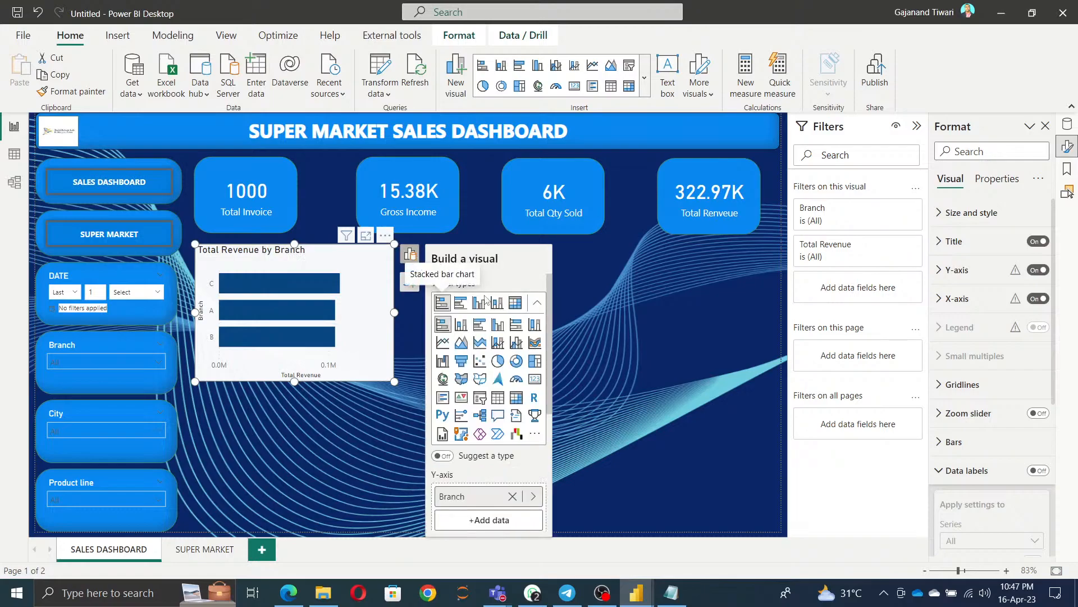
pyautogui.click(497, 364)
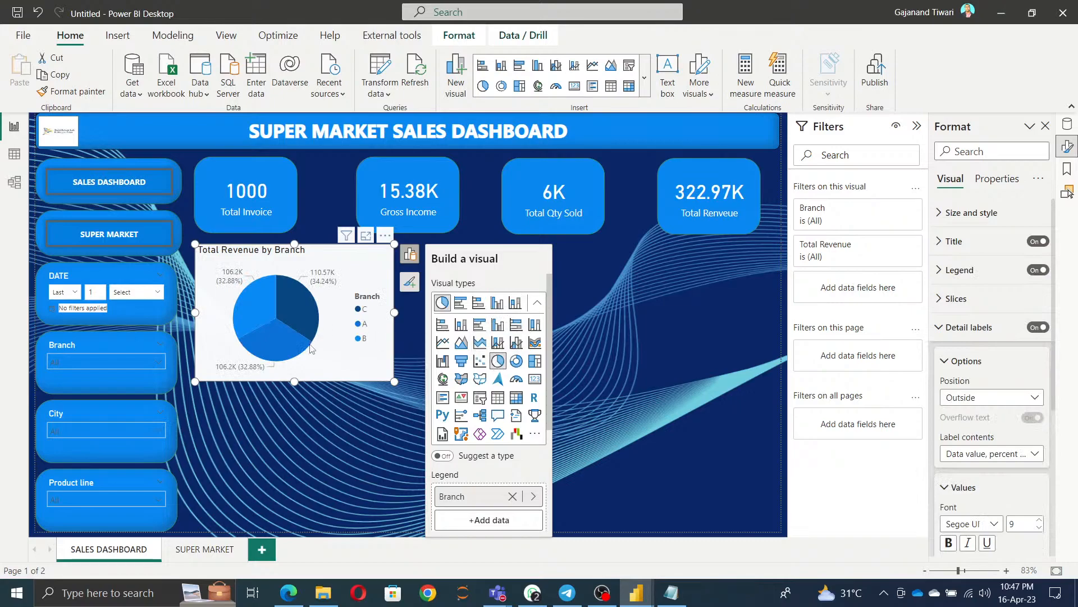
pyautogui.moveTo(333, 354); pyautogui.dragTo(327, 352)
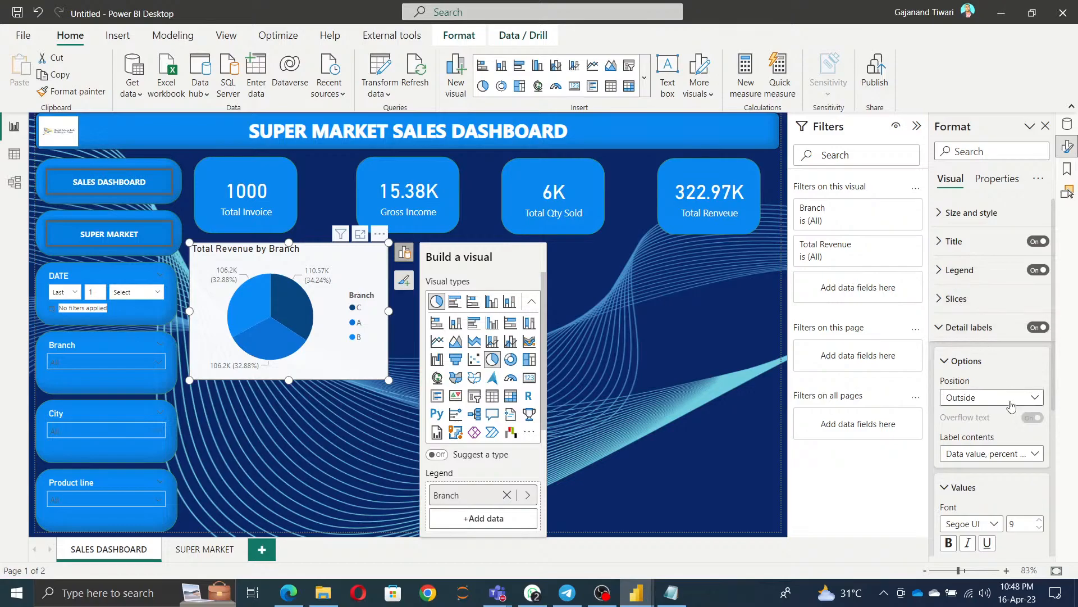
# Try All detail labels as the pie chart's label contents, and set them back to Data value, percent of total.
pyautogui.click(942, 331)
pyautogui.click(943, 332)
pyautogui.click(1006, 455)
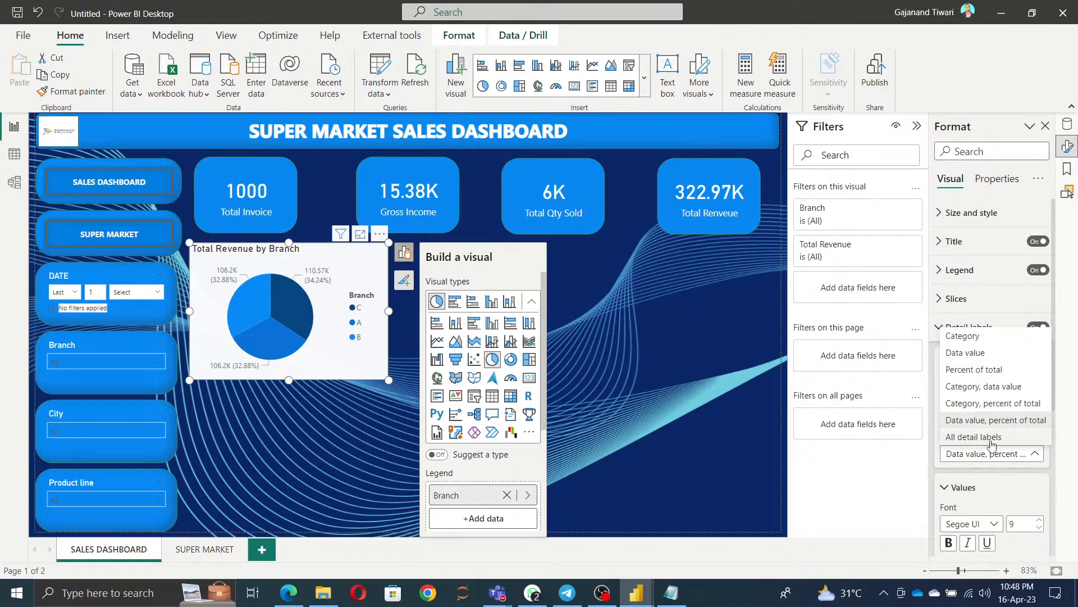
pyautogui.click(991, 437)
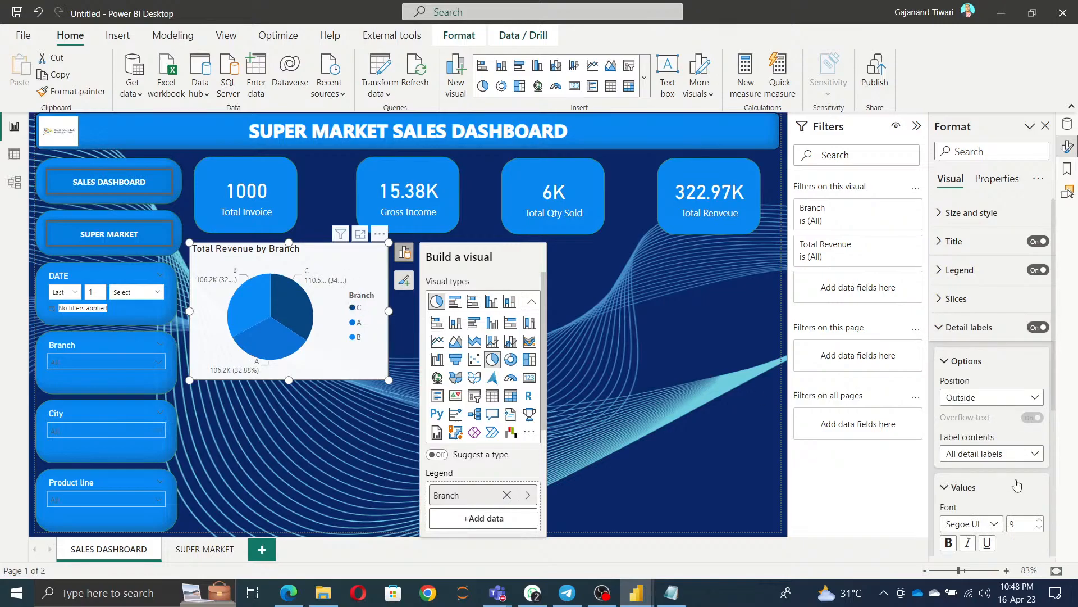
pyautogui.click(1007, 459)
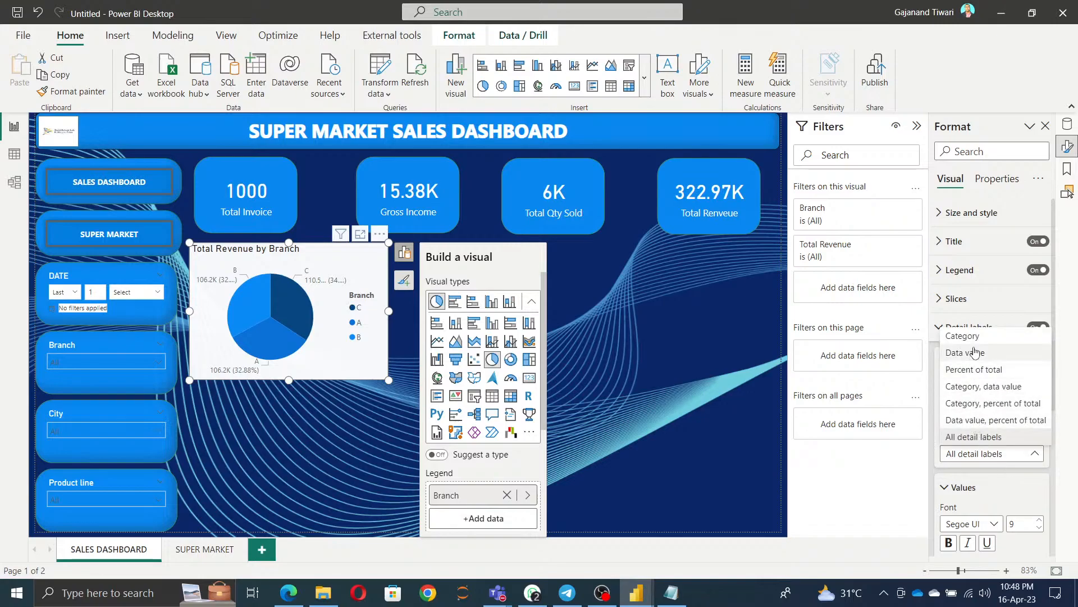
pyautogui.click(983, 419)
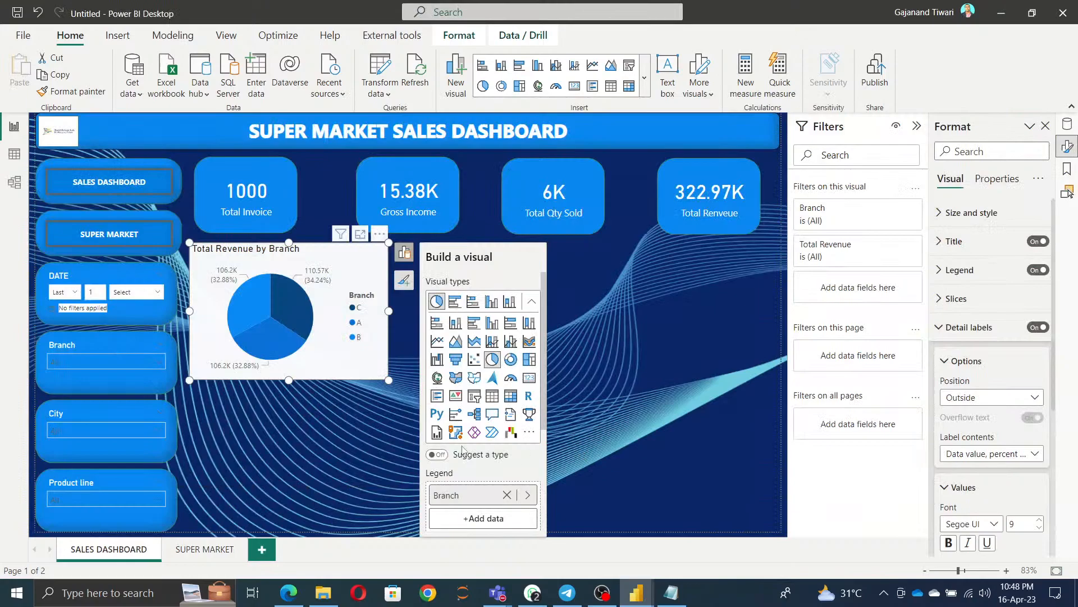
pyautogui.click(997, 179)
pyautogui.click(951, 178)
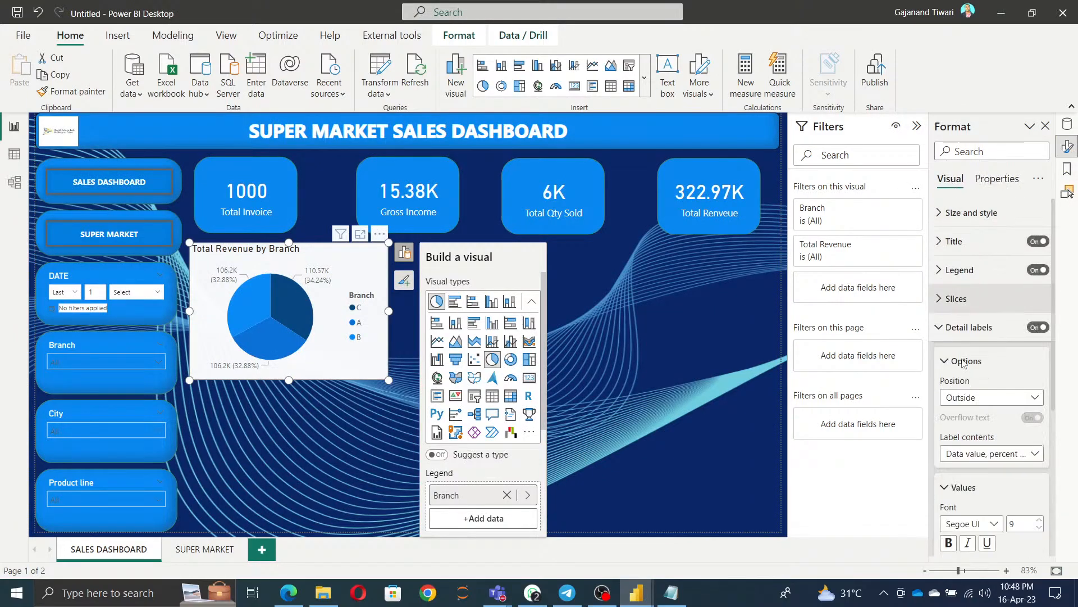
# Color the Branch pie chart's C slice green #478F48 and its A slice teal green.
pyautogui.click(949, 333)
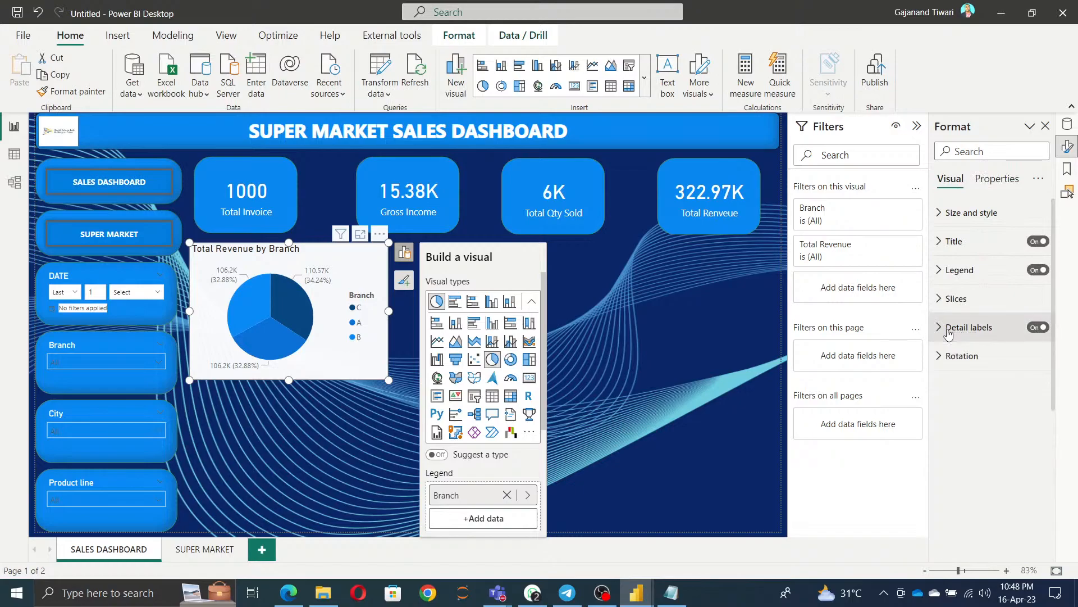
pyautogui.click(957, 302)
pyautogui.click(969, 371)
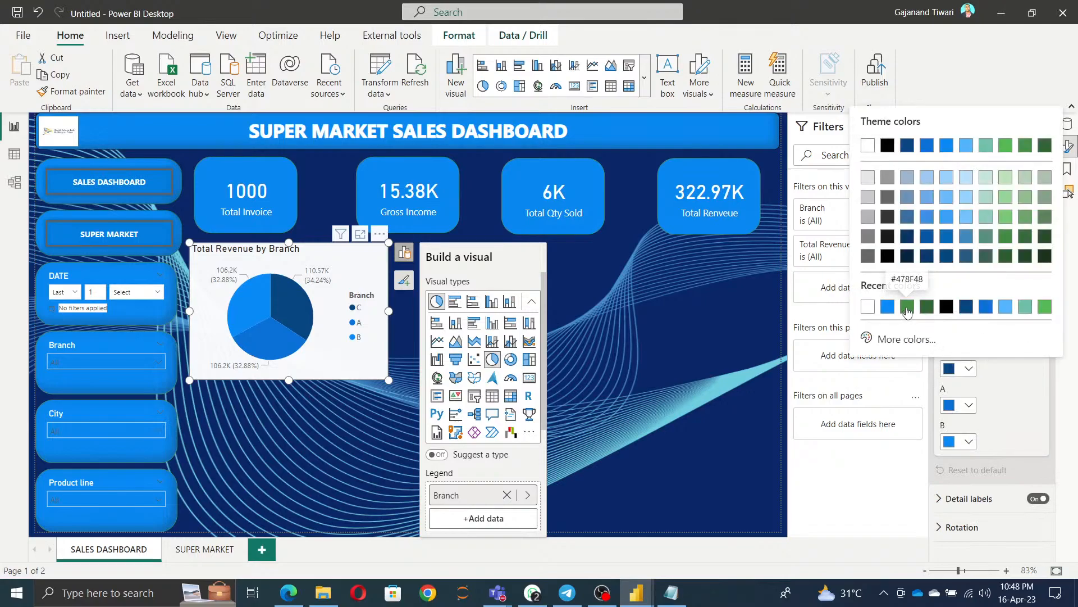
pyautogui.click(907, 308)
pyautogui.click(970, 405)
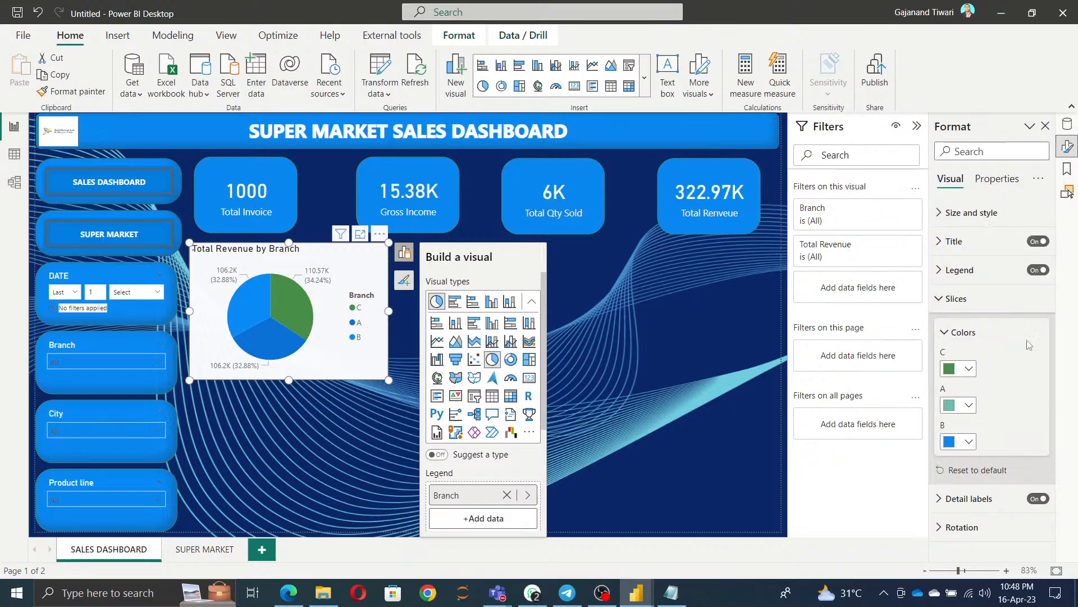
pyautogui.click(1026, 343)
# Try grey-green and pale blue for the pie chart's B slice, and settle on a medium light blue.
pyautogui.click(969, 443)
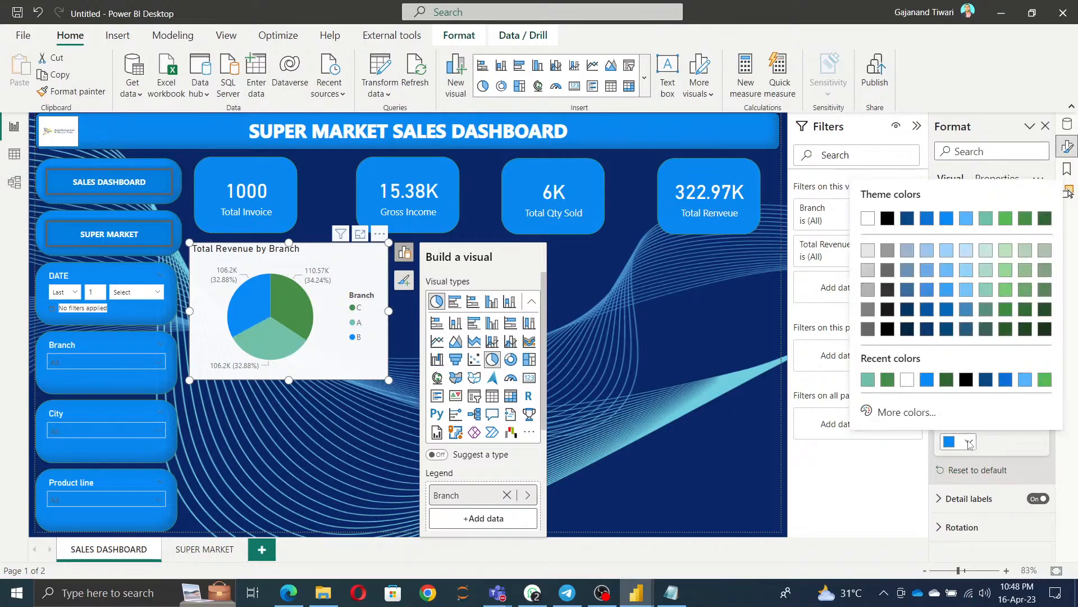
pyautogui.click(1045, 291)
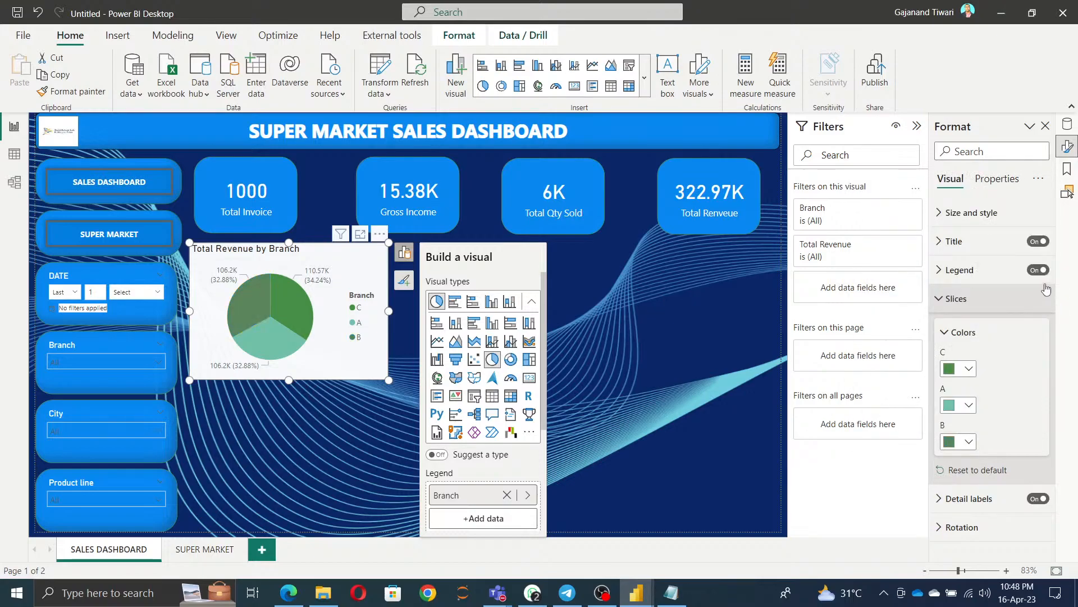
pyautogui.click(968, 442)
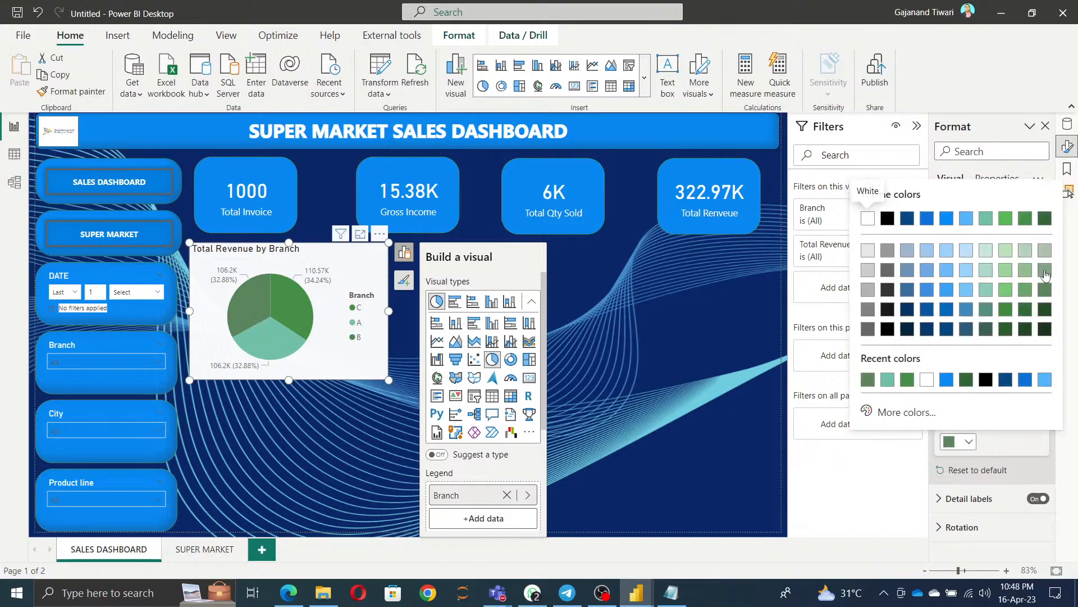
pyautogui.click(966, 253)
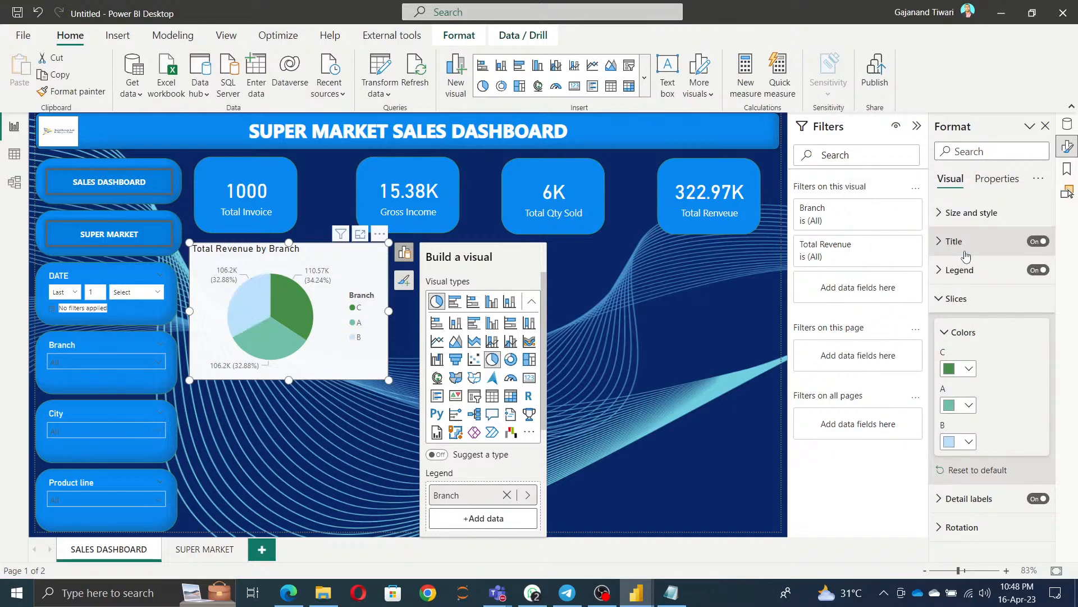
pyautogui.click(968, 443)
pyautogui.click(967, 291)
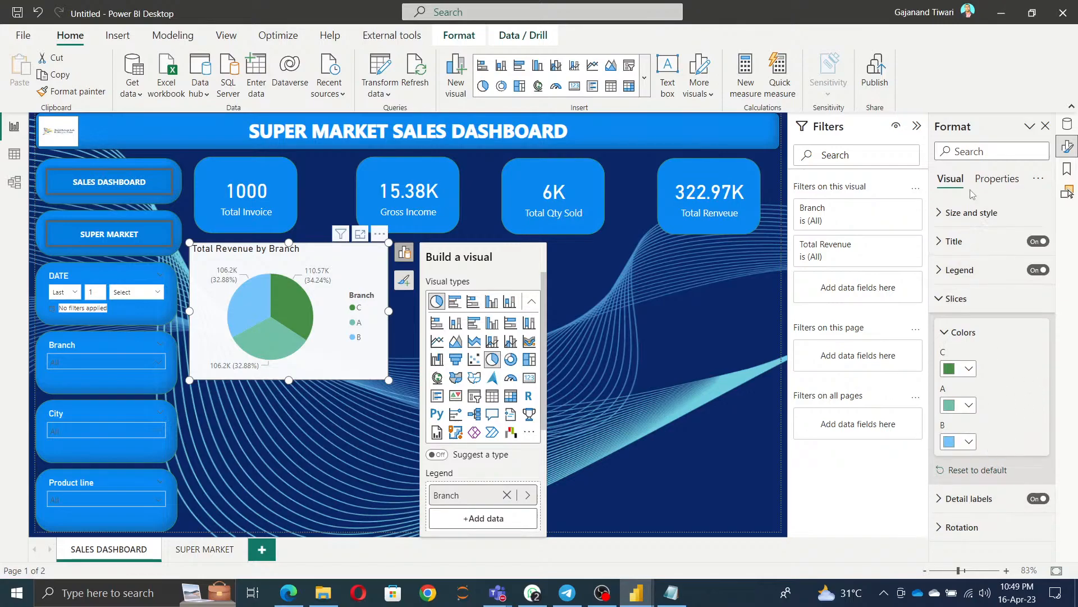
# Give the Total Revenue by Branch pie chart a teal green background with 23% transparency.
pyautogui.click(971, 213)
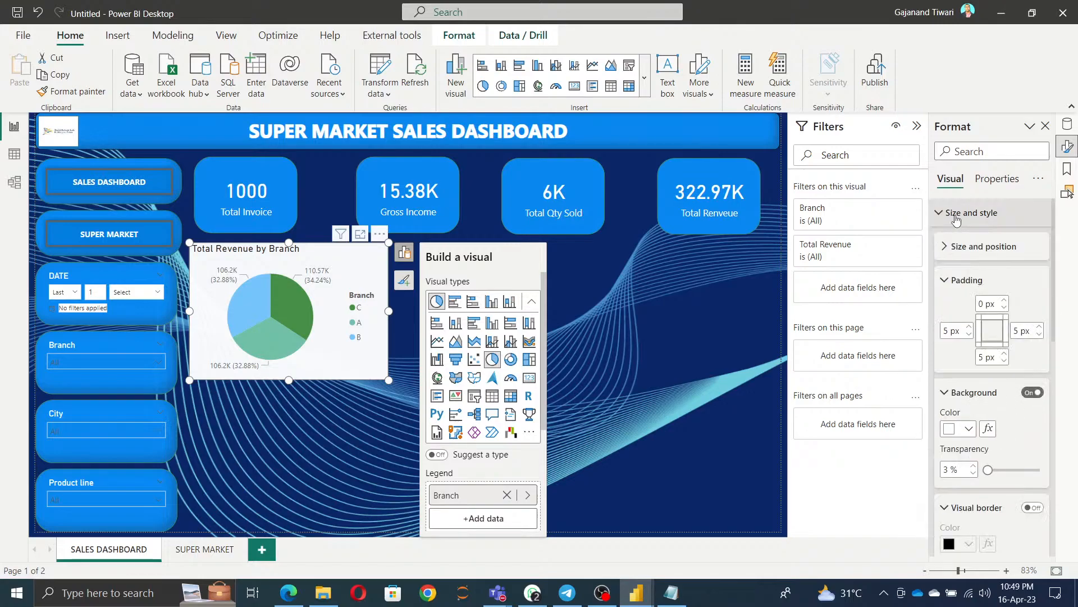
pyautogui.click(969, 430)
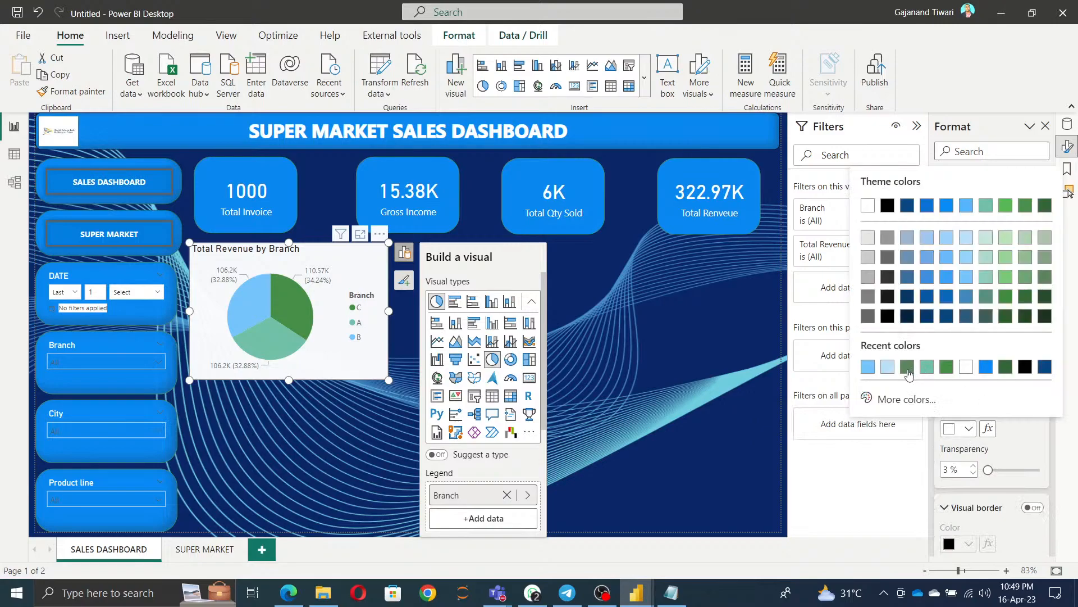
pyautogui.click(927, 367)
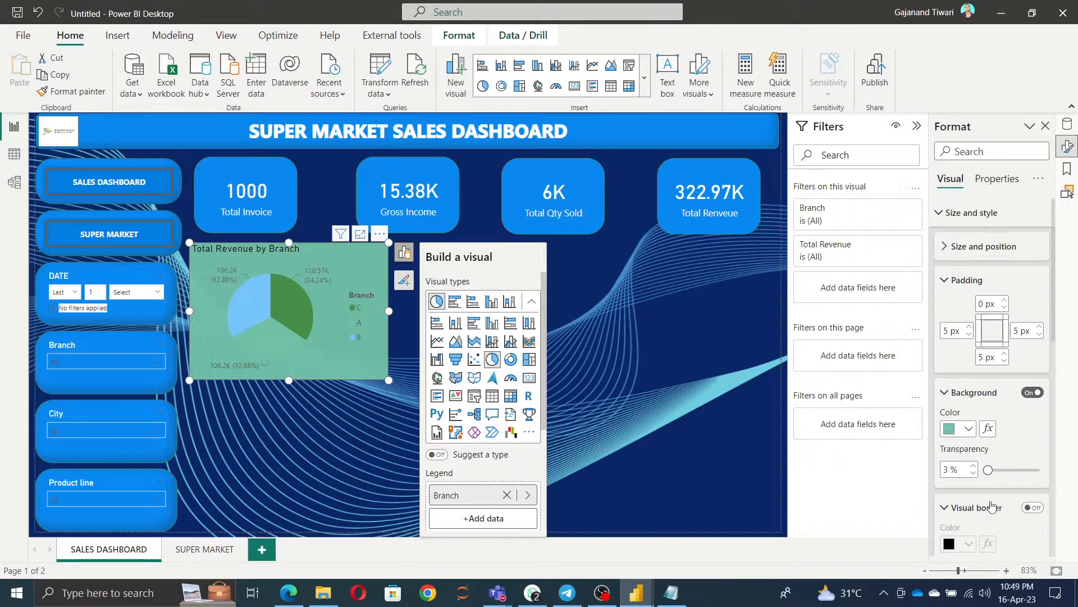
pyautogui.moveTo(989, 470)
pyautogui.mouseDown()
pyautogui.moveTo(1019, 469)
pyautogui.moveTo(998, 470)
pyautogui.mouseUp()
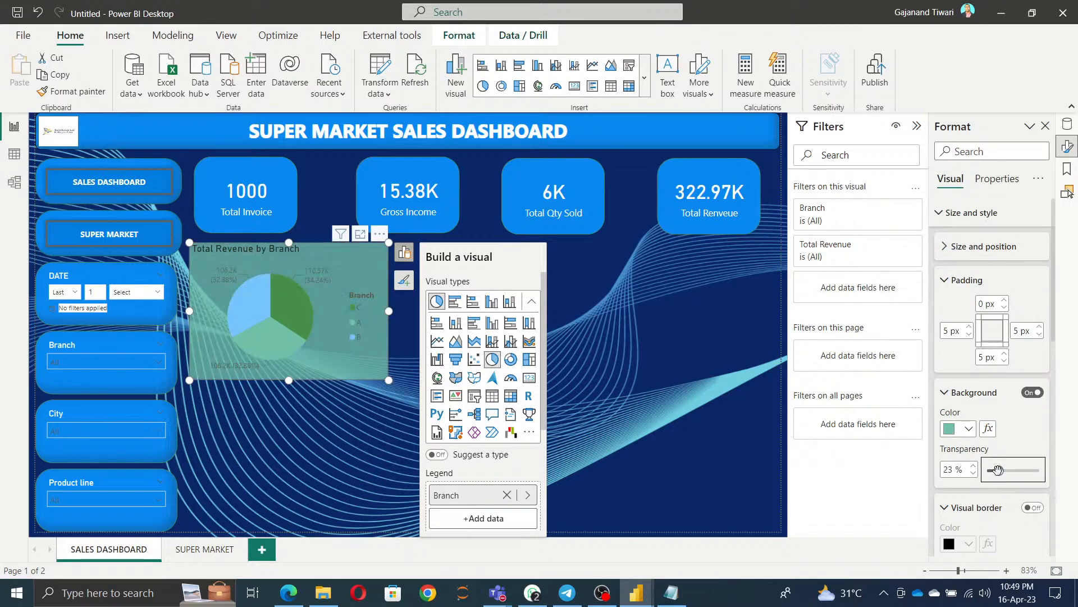
pyautogui.click(964, 429)
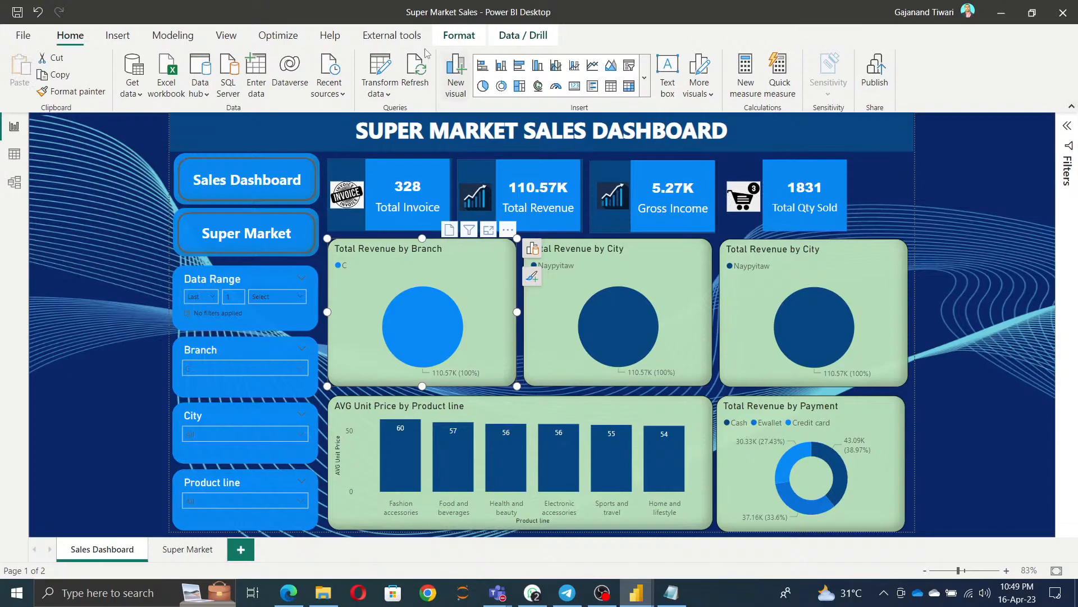
# In the Super Market Sales report, examine the slice colors and detail label settings of the Total Revenue by Branch chart.
pyautogui.click(226, 34)
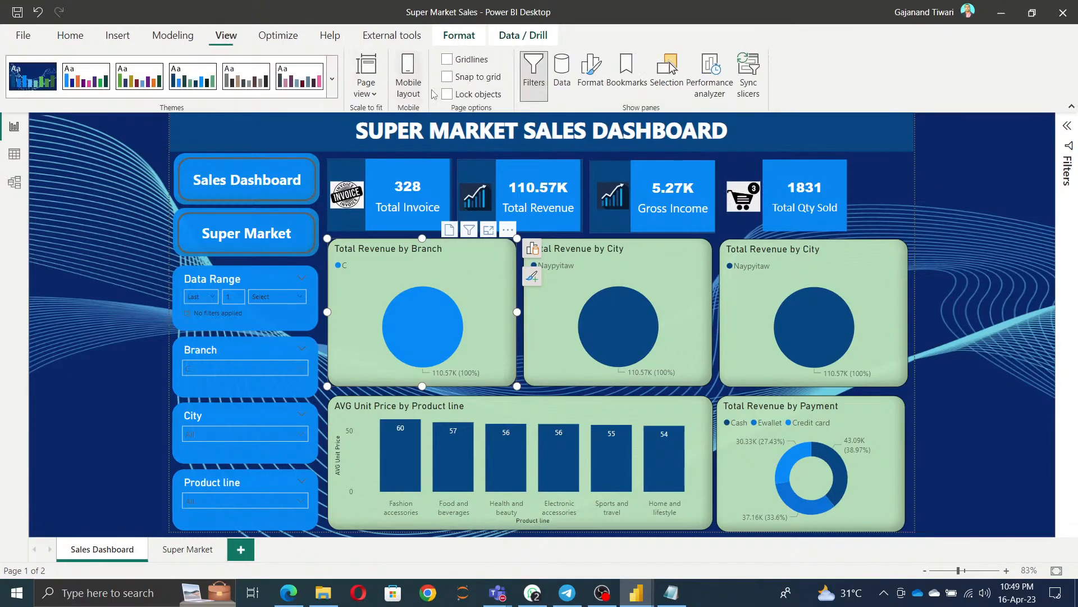
pyautogui.click(590, 76)
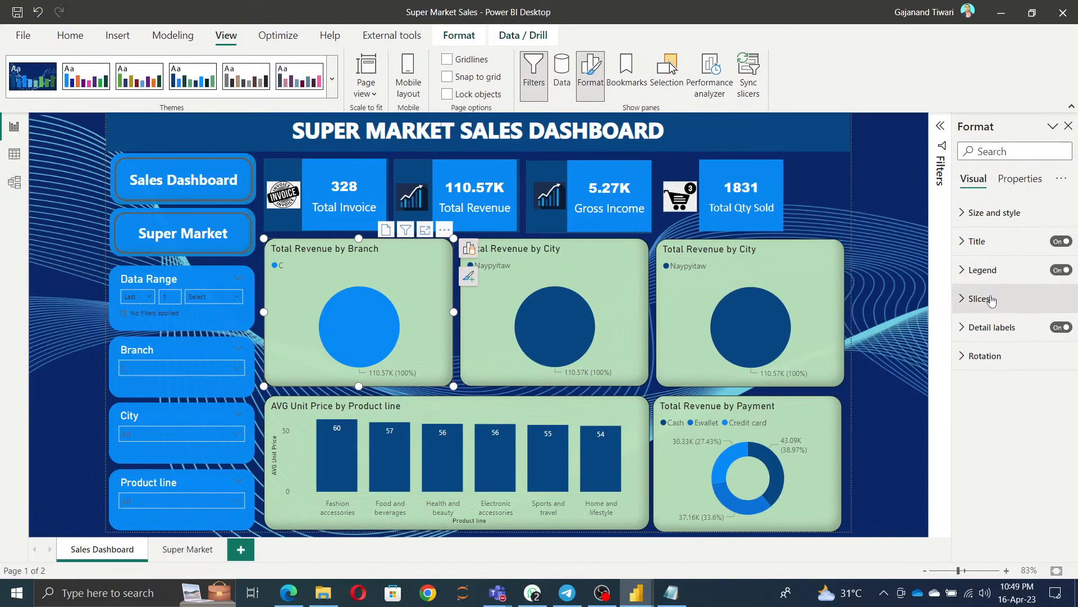
pyautogui.click(978, 301)
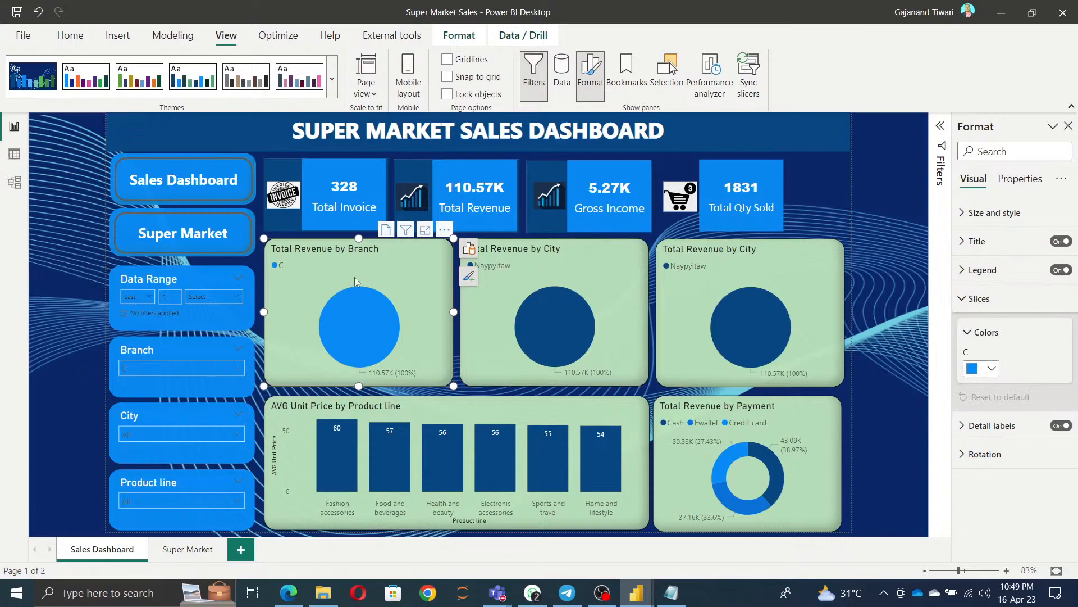
pyautogui.click(981, 426)
pyautogui.scroll(-3, 1010, 448)
pyautogui.scroll(-3, 1009, 448)
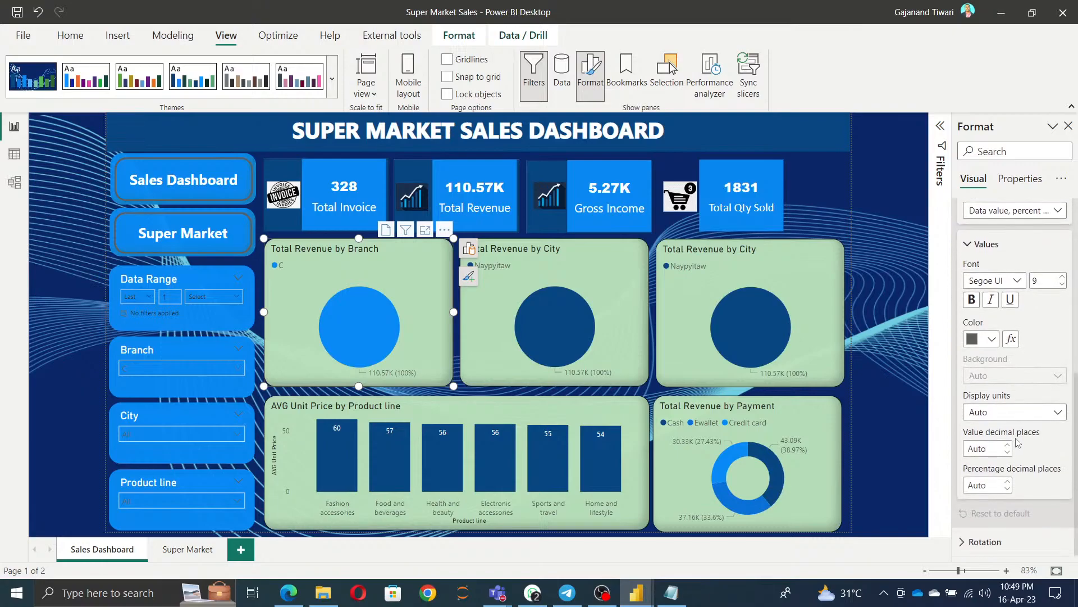
pyautogui.scroll(6, 1017, 427)
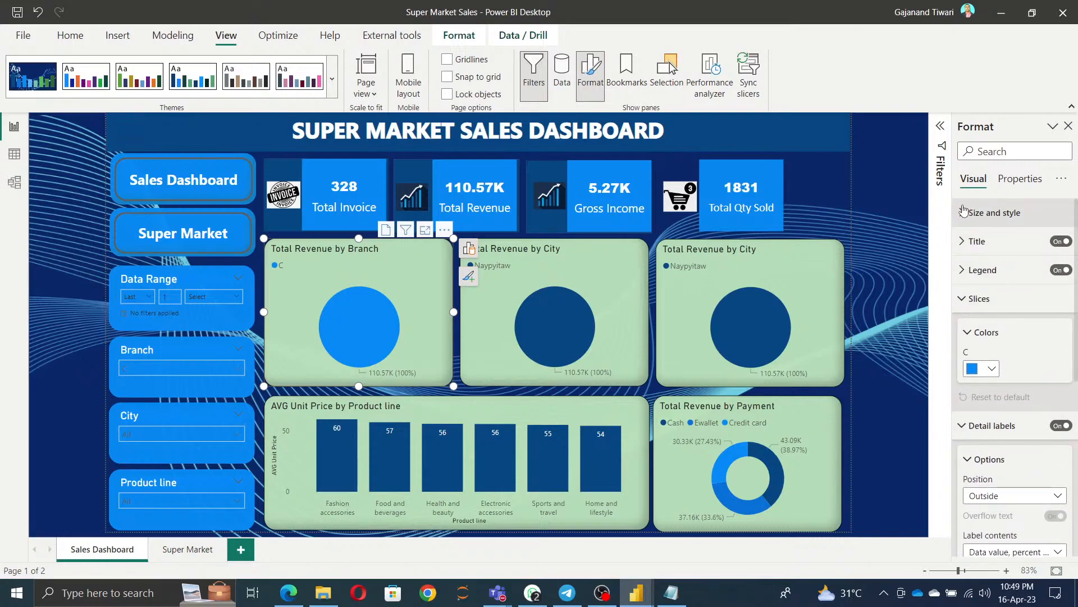
# Copy the hex code #BCE3BB from the background color of the reference report's Total Revenue by Branch chart.
pyautogui.click(994, 213)
pyautogui.scroll(-3, 1007, 471)
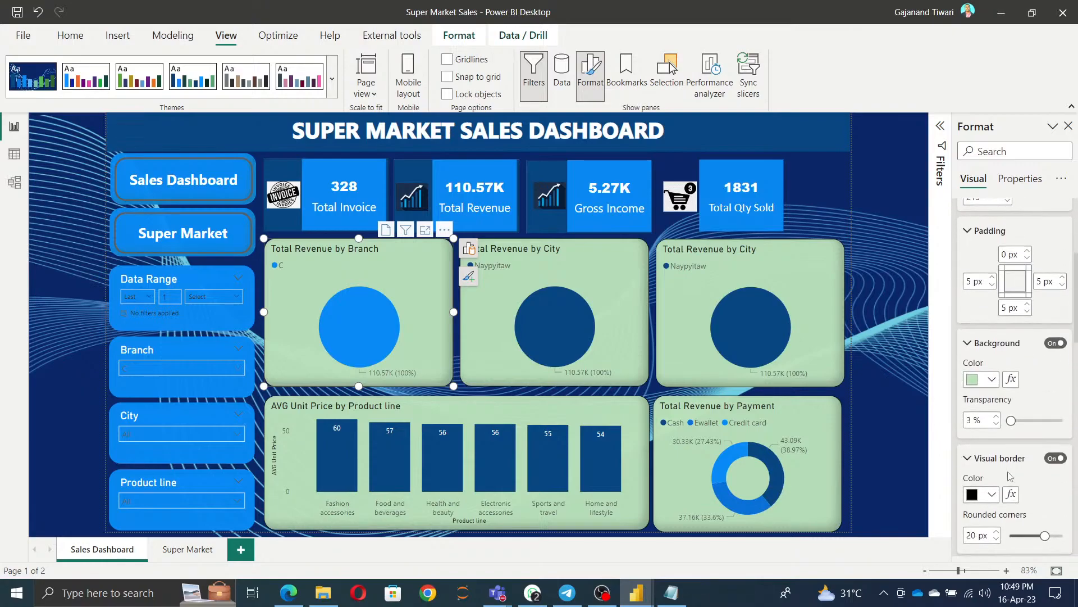
pyautogui.click(992, 379)
pyautogui.click(840, 350)
pyautogui.hotkey('ctrl', 'c')
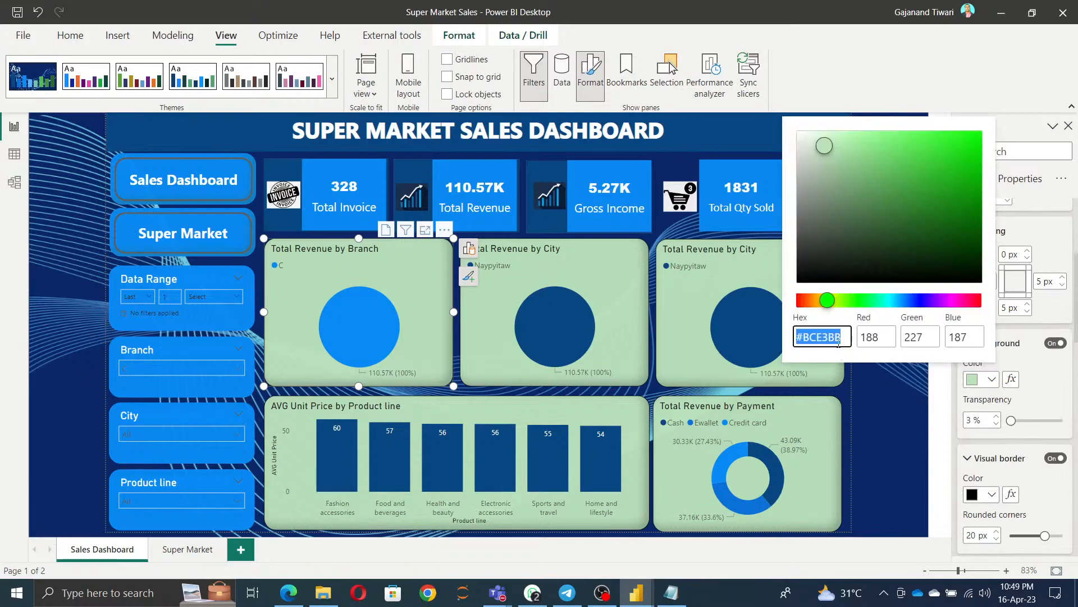
pyautogui.doubleClick(850, 337)
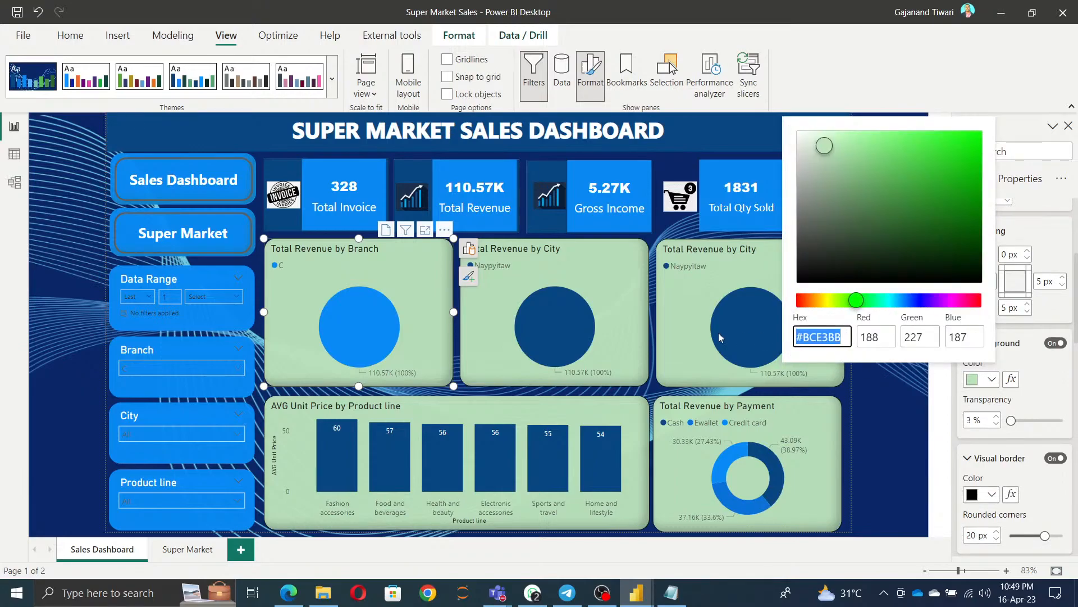
# Return to the new dashboard report and set the pie chart's background to #BCE3BB with 0% transparency.
pyautogui.hotkey('alt', 'Tab')
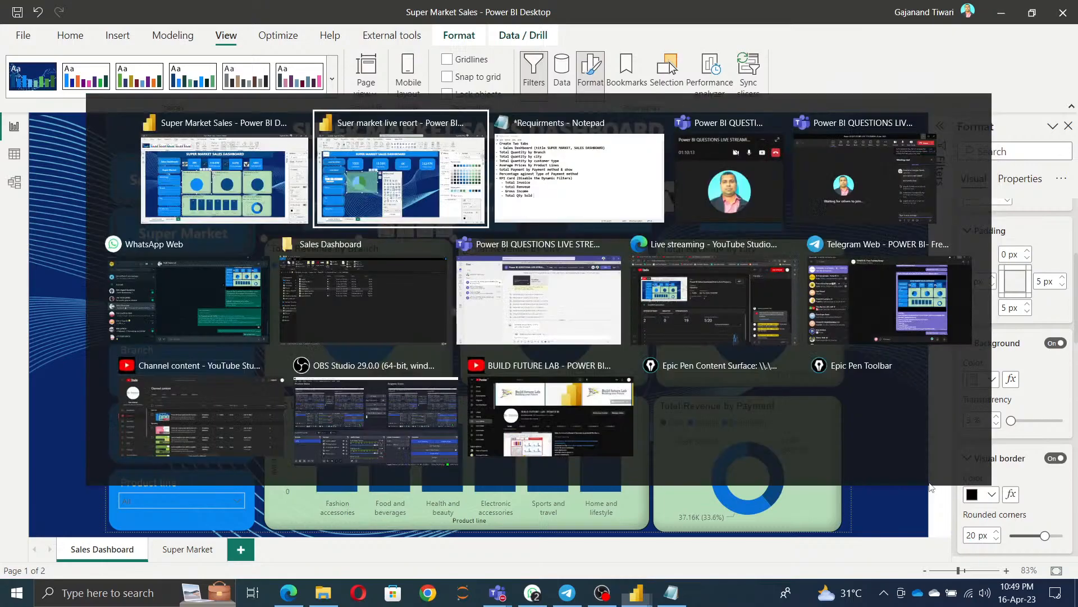
pyautogui.click(331, 332)
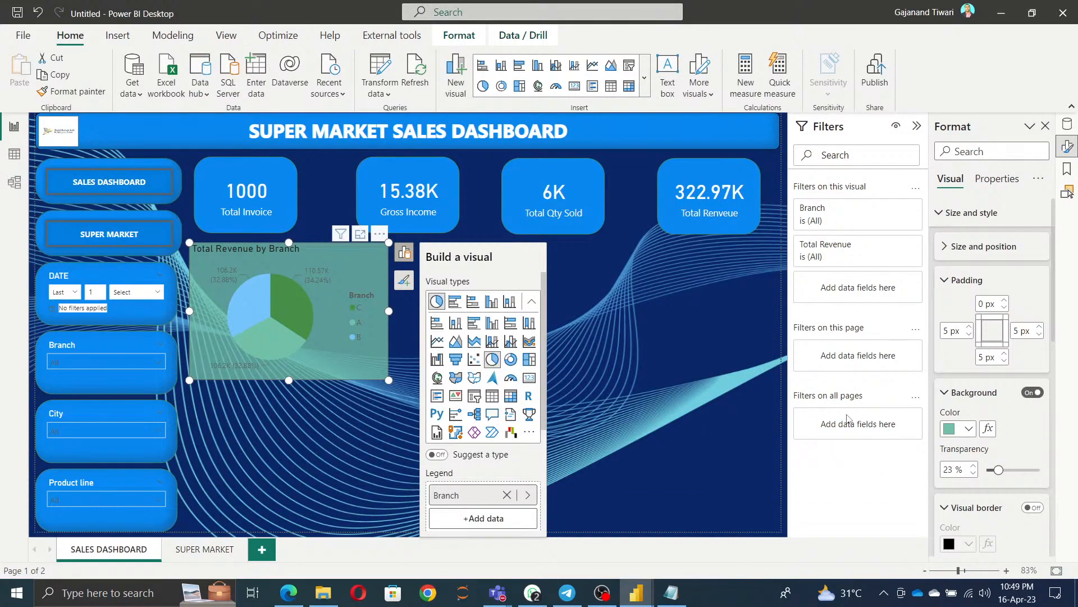
pyautogui.click(968, 436)
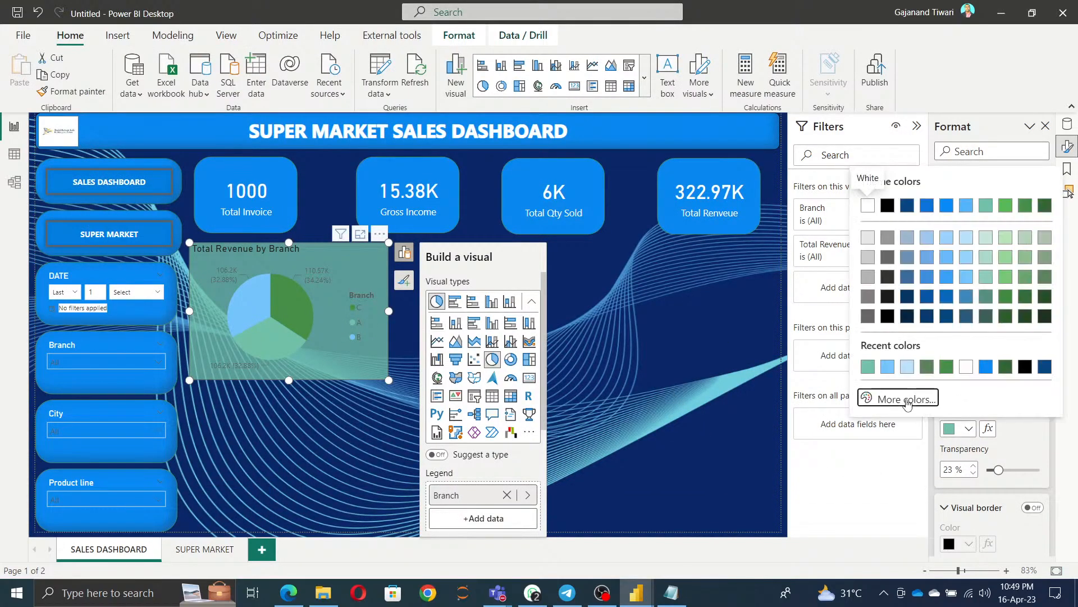
pyautogui.click(896, 399)
pyautogui.hotkey('ctrl', 'v')
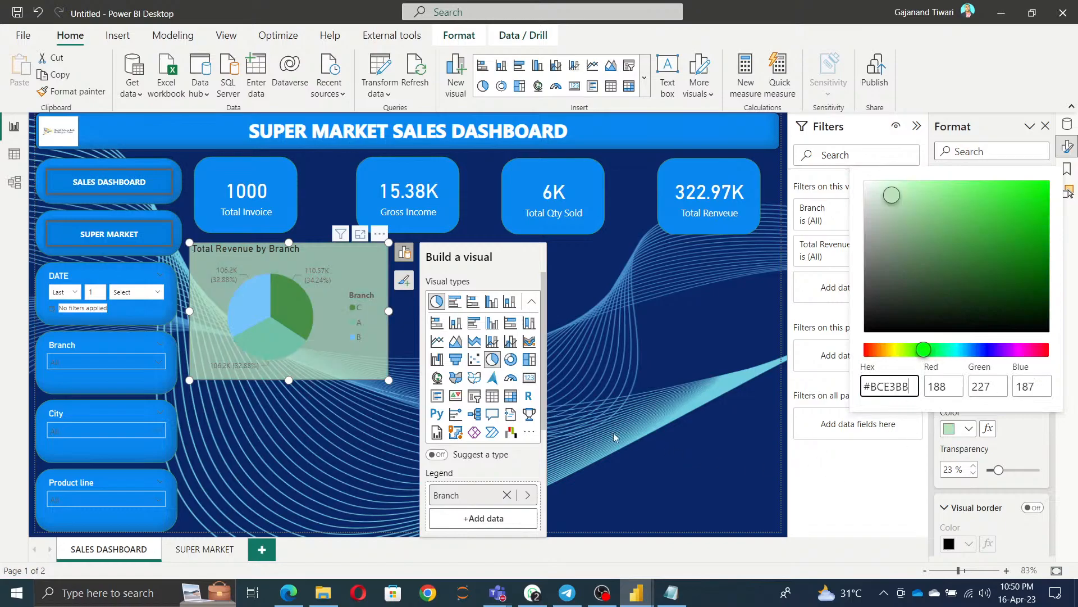
pyautogui.click(998, 472)
pyautogui.moveTo(1000, 471); pyautogui.dragTo(987, 471)
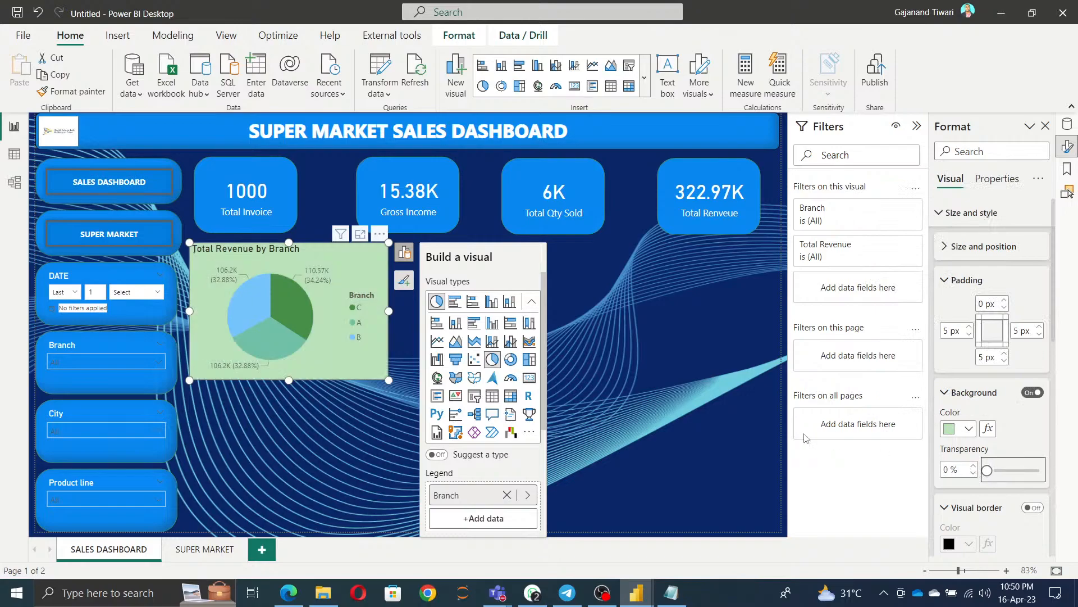
pyautogui.click(742, 430)
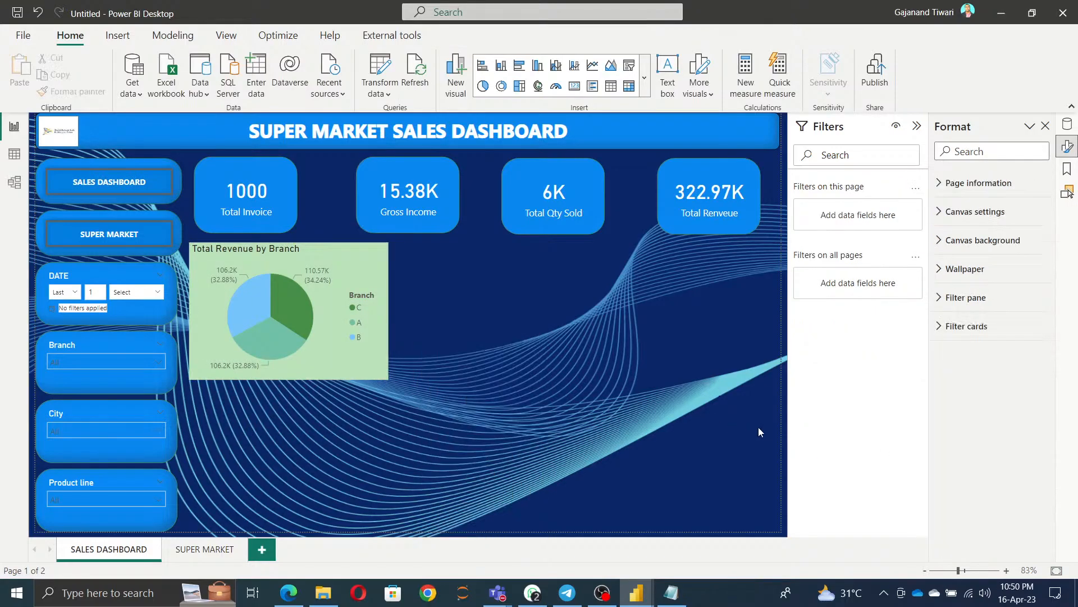
# Turn on the visual border of the Total Revenue by Branch pie chart with 23 px rounded corners.
pyautogui.click(312, 344)
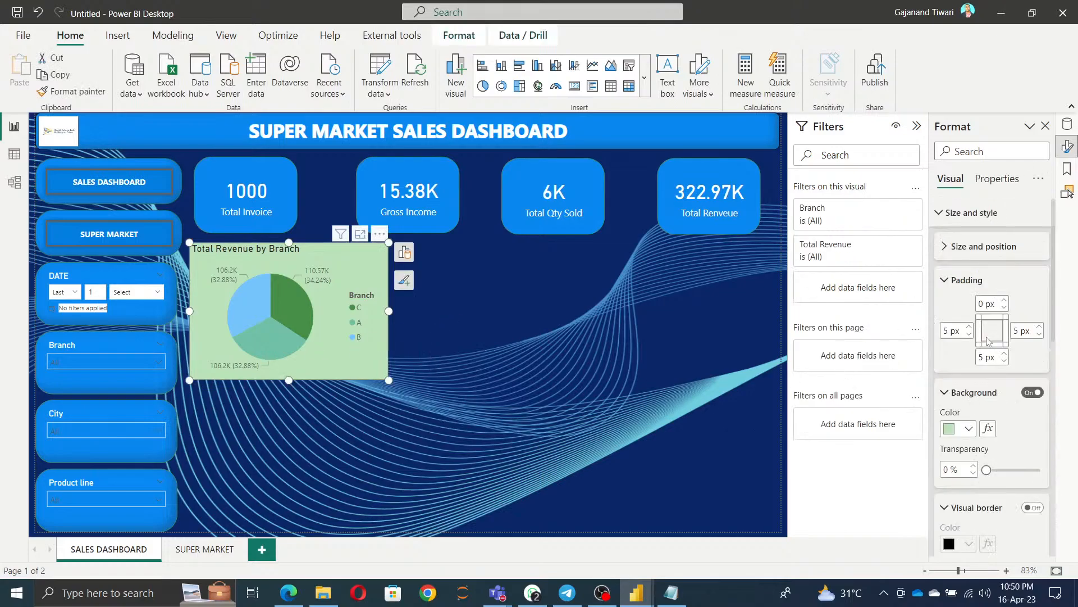
pyautogui.scroll(-2, 1027, 462)
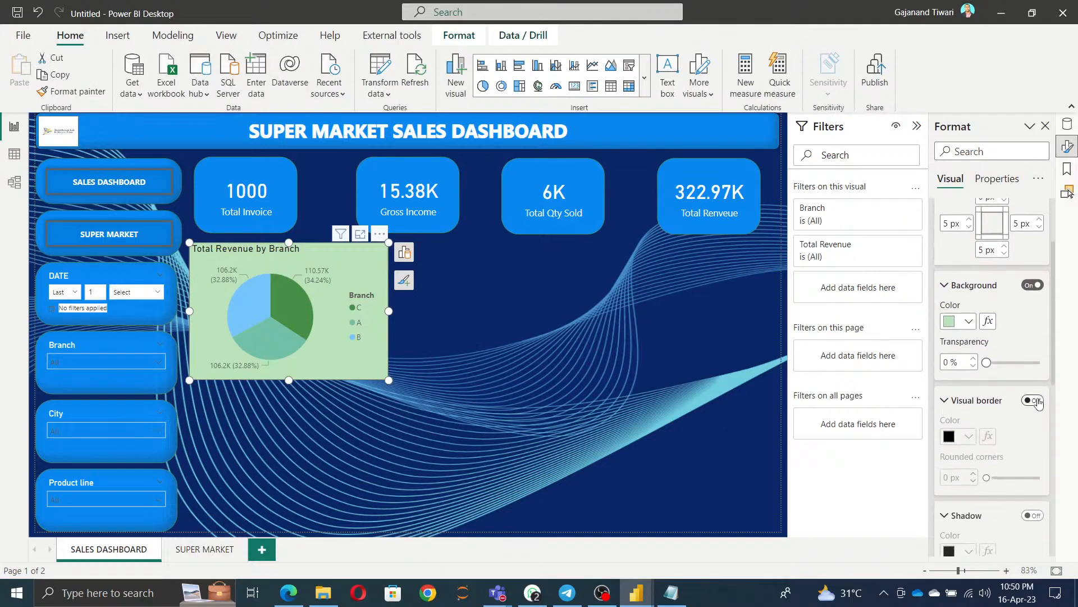
pyautogui.moveTo(987, 478); pyautogui.dragTo(1038, 482)
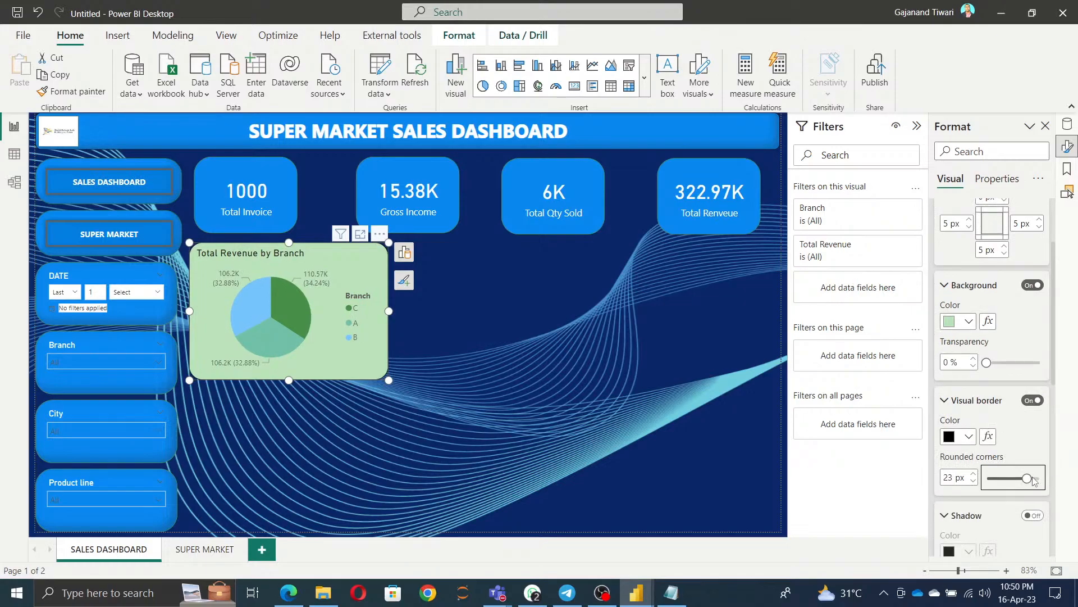
# Turn on the pie chart's shadow with an Inside offset and teal green color, then deselect the chart.
pyautogui.scroll(-4, 1010, 487)
pyautogui.click(1033, 300)
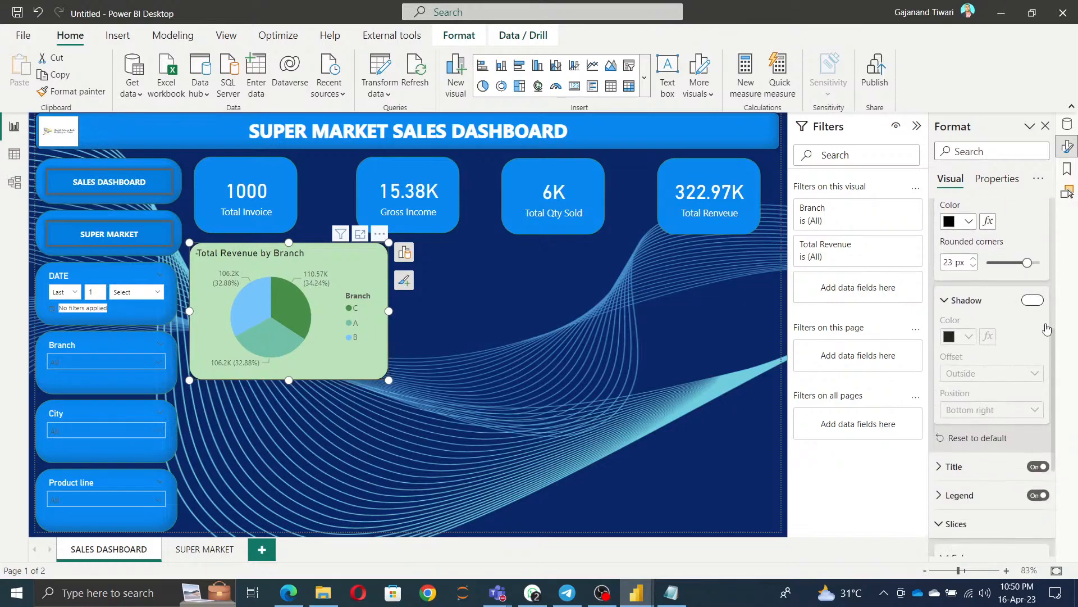
pyautogui.click(1026, 376)
pyautogui.click(998, 407)
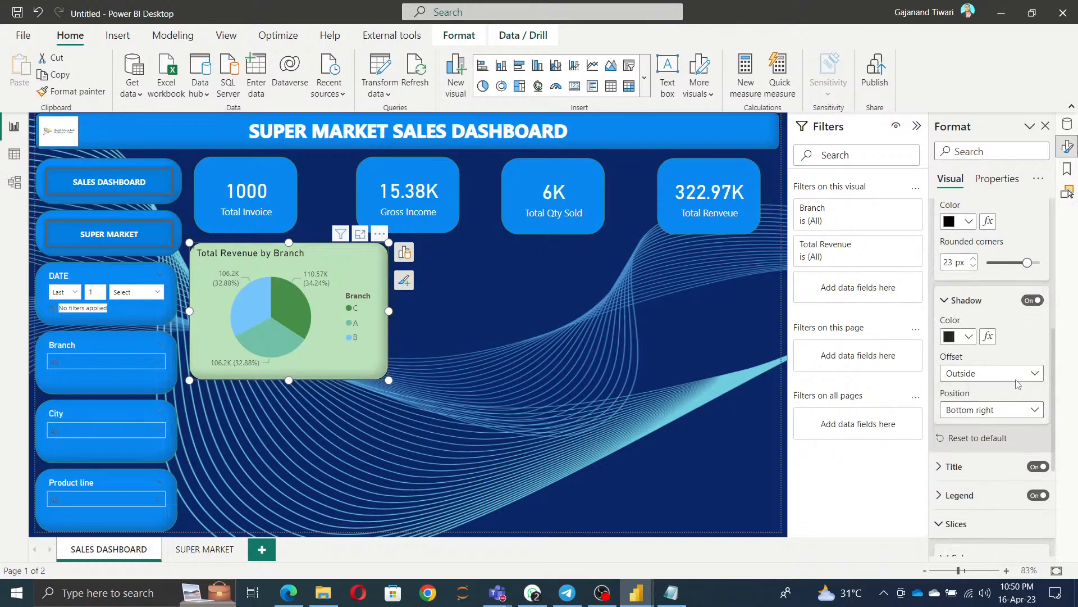
pyautogui.click(967, 336)
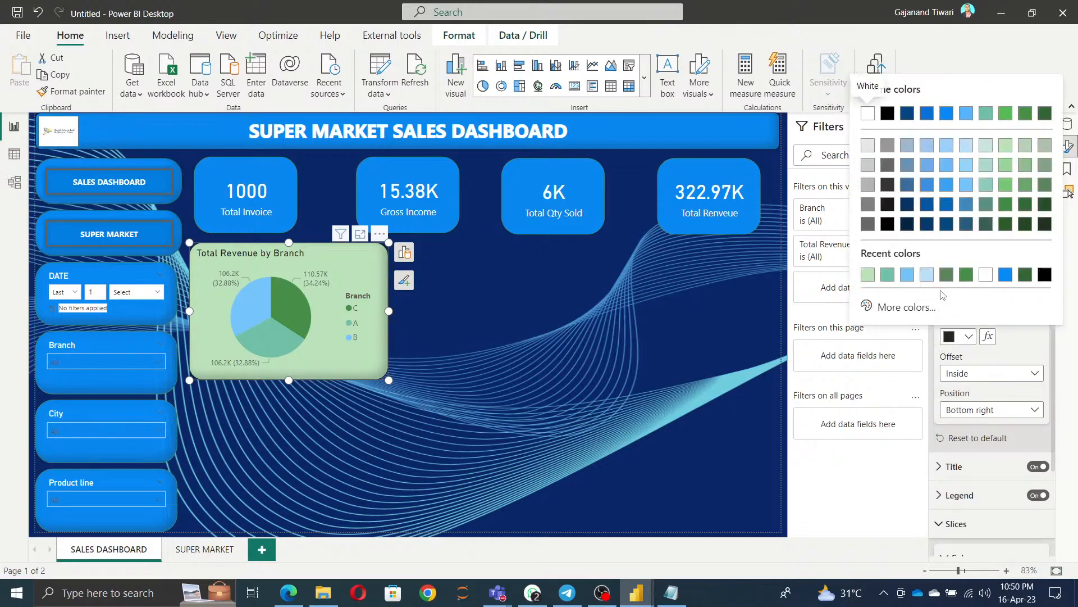
pyautogui.click(888, 274)
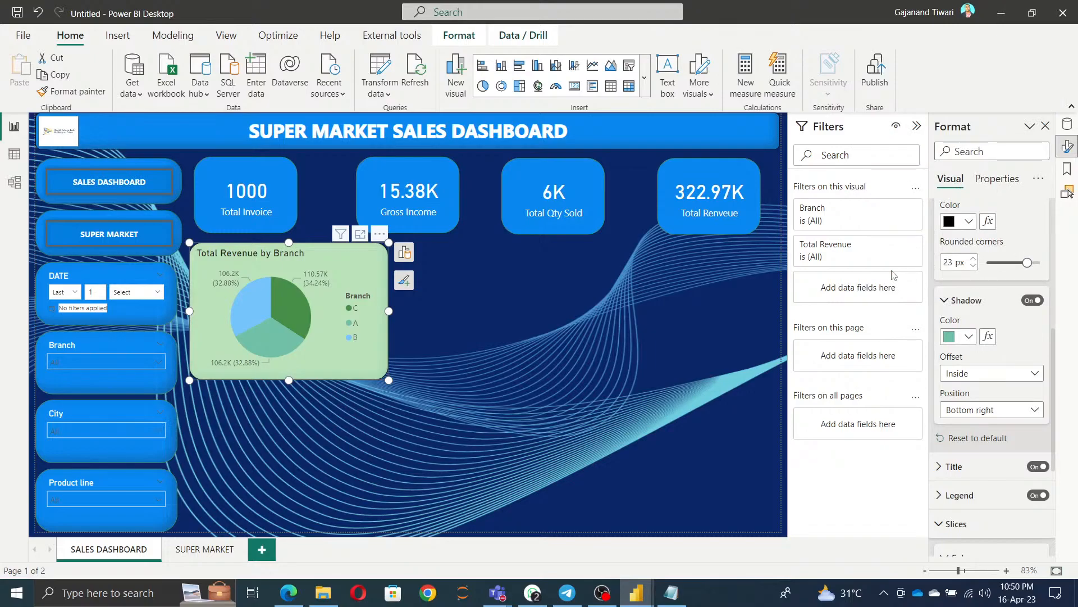
pyautogui.click(547, 382)
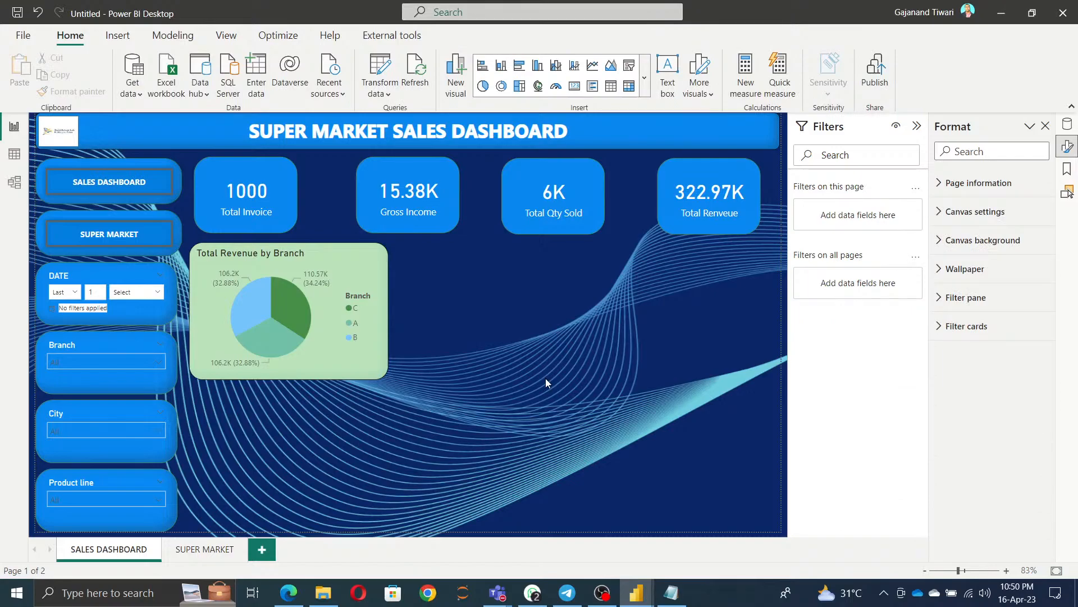
# Duplicate the Total Revenue by Branch pie chart and place the copy directly beside the original.
pyautogui.click(344, 271)
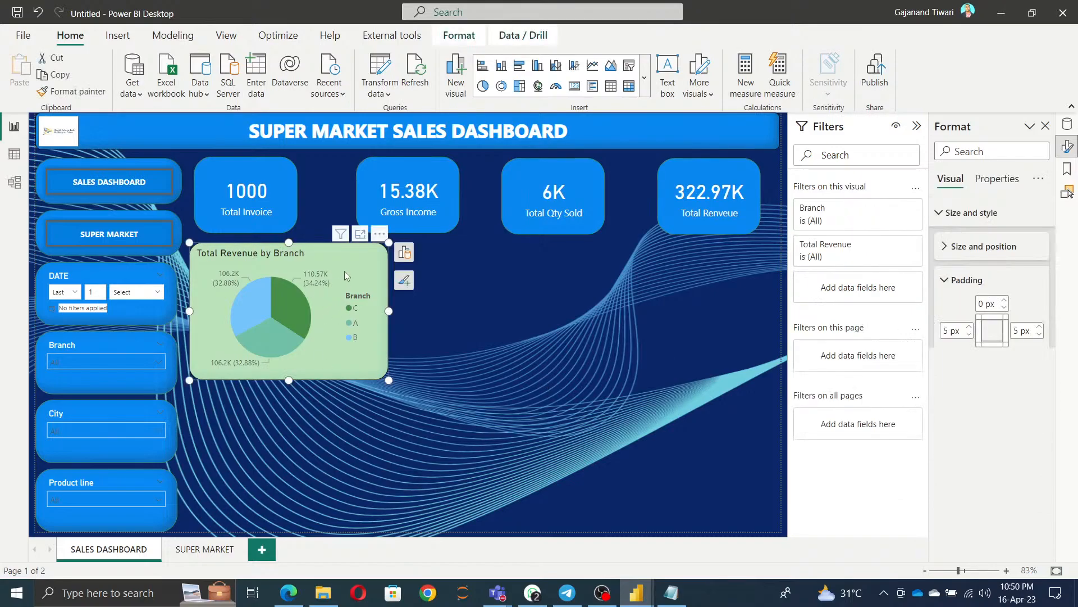
pyautogui.hotkey('ctrl', 'c')
pyautogui.hotkey('ctrl', 'v')
pyautogui.moveTo(535, 260)
pyautogui.mouseDown()
pyautogui.moveTo(557, 258)
pyautogui.moveTo(547, 264)
pyautogui.mouseUp()
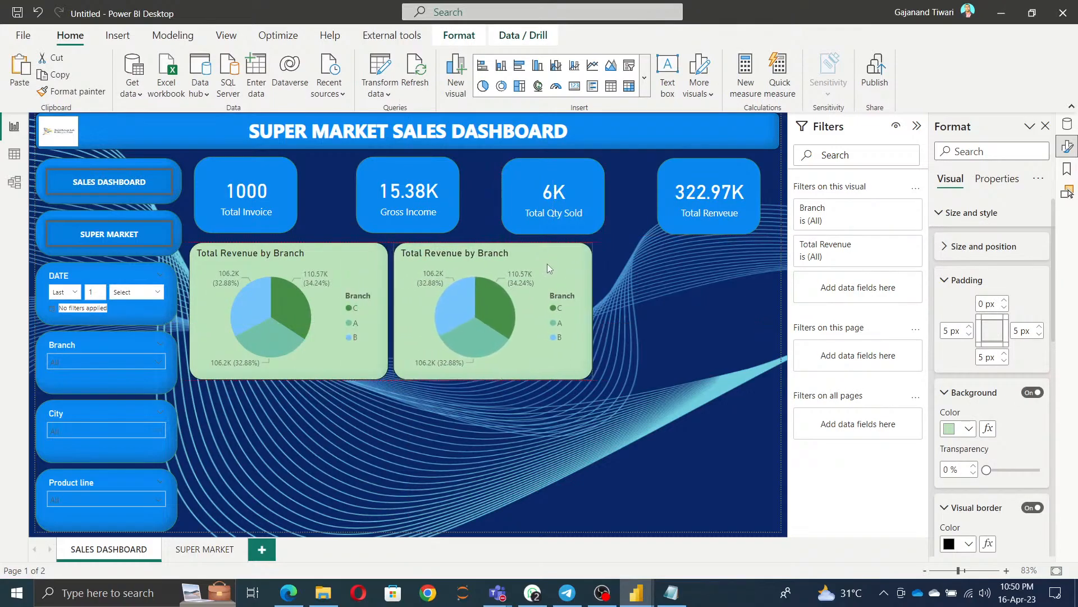
# Check the requirements list in Notepad and replace the duplicated pie chart's Branch legend with City from supermarket_sales.
pyautogui.click(671, 594)
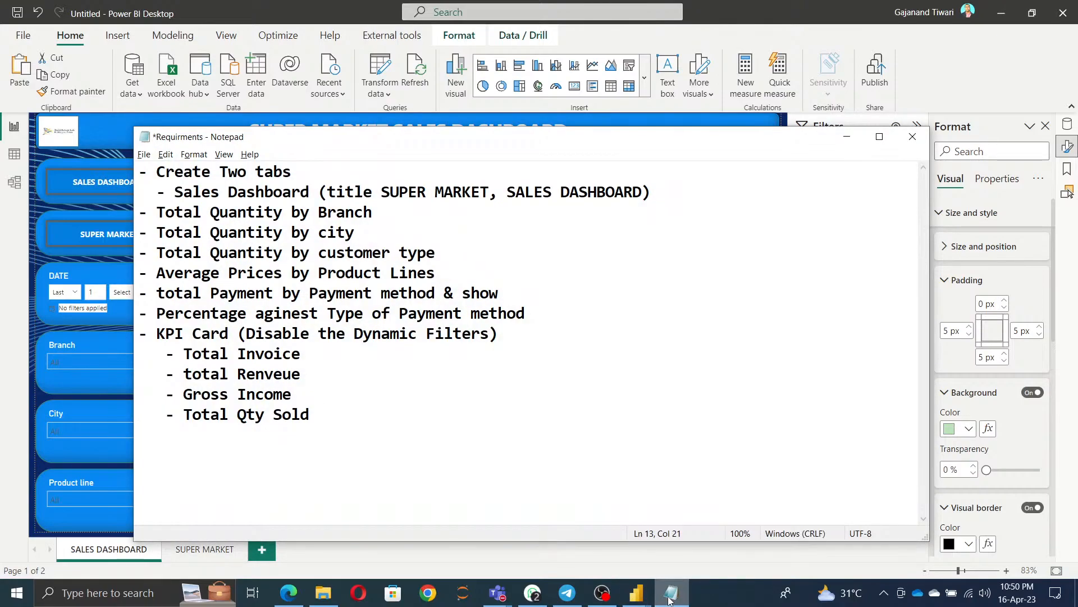
pyautogui.click(670, 597)
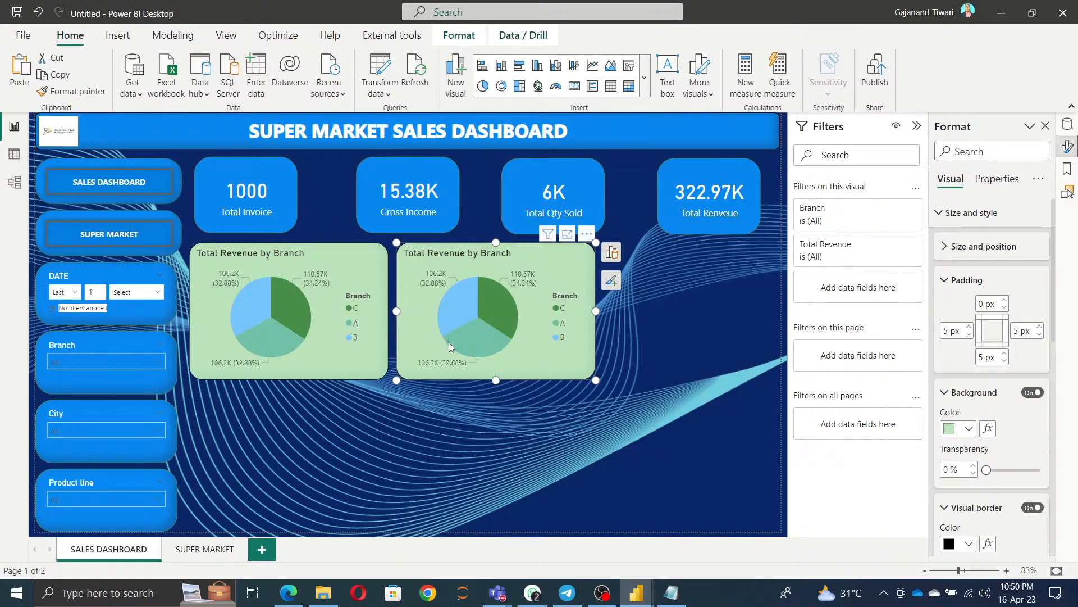
pyautogui.moveTo(450, 347)
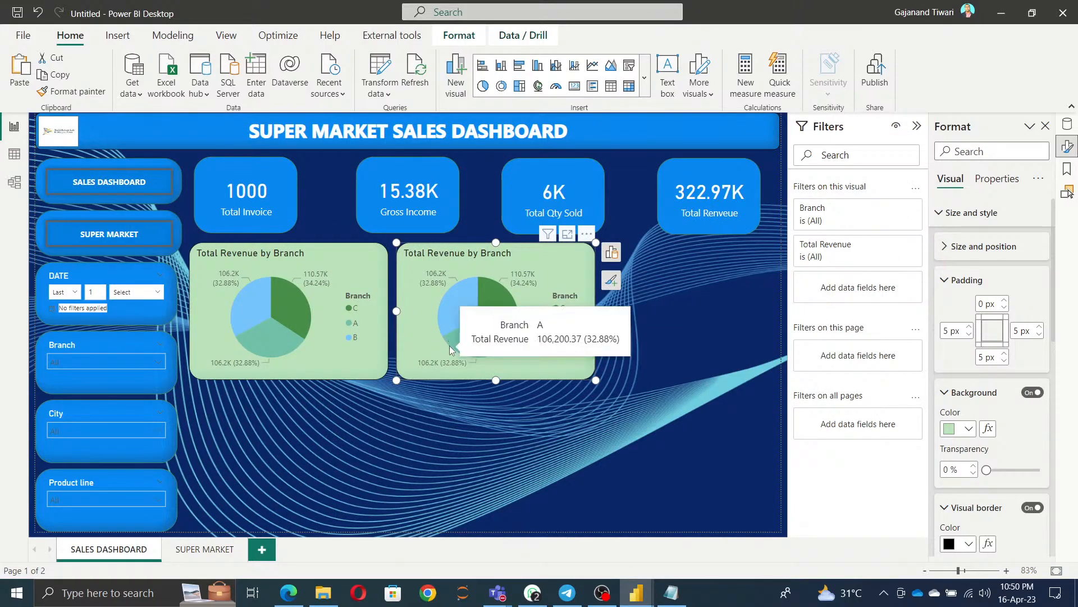
pyautogui.hotkey('alt', 'Tab')
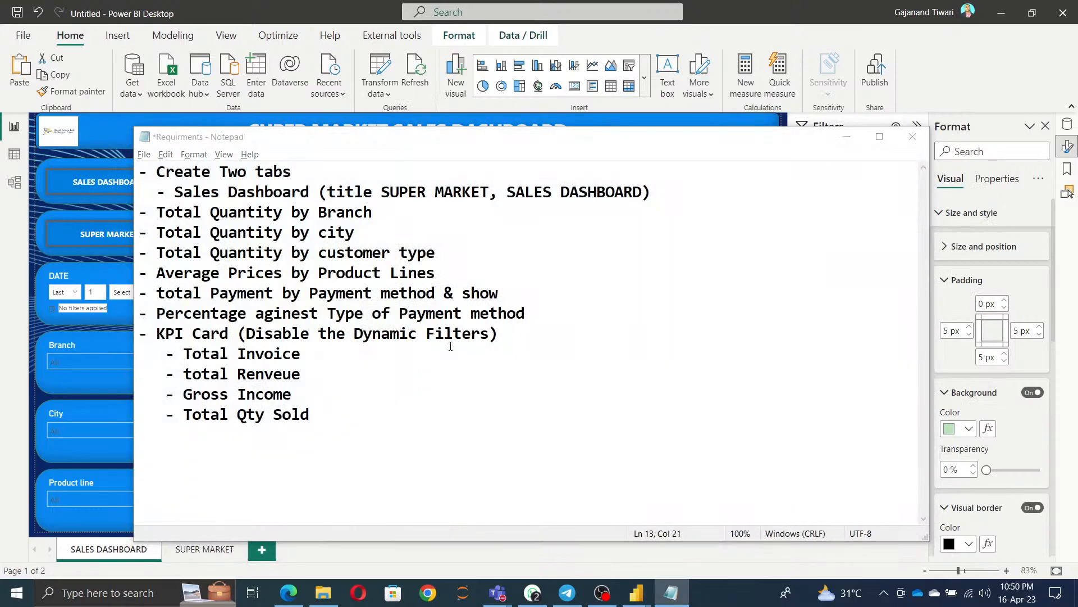
pyautogui.hotkey('alt', 'Tab')
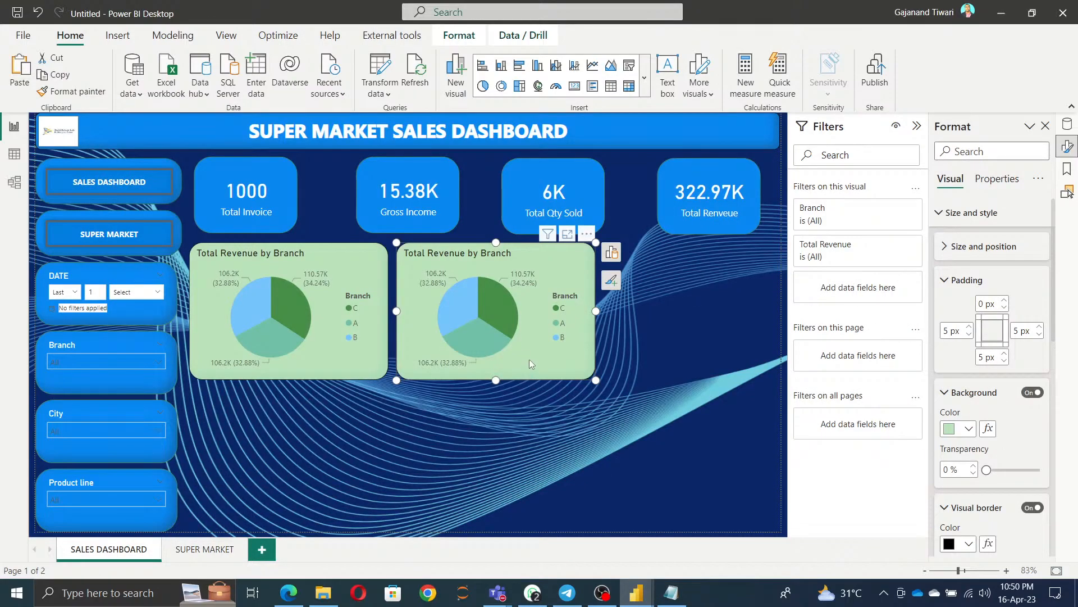
pyautogui.click(613, 254)
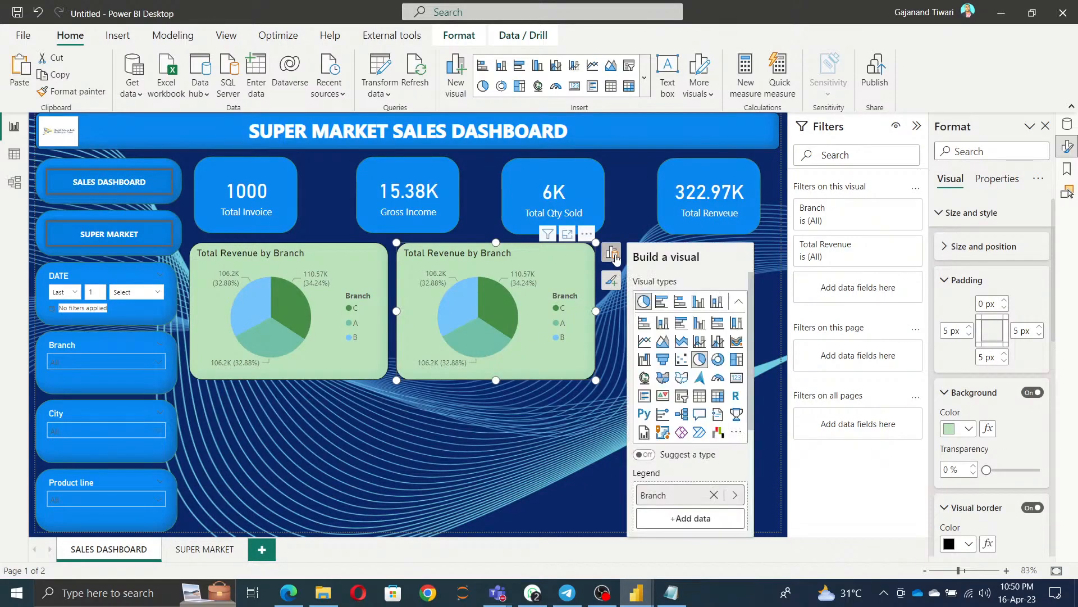
pyautogui.scroll(-3, 712, 473)
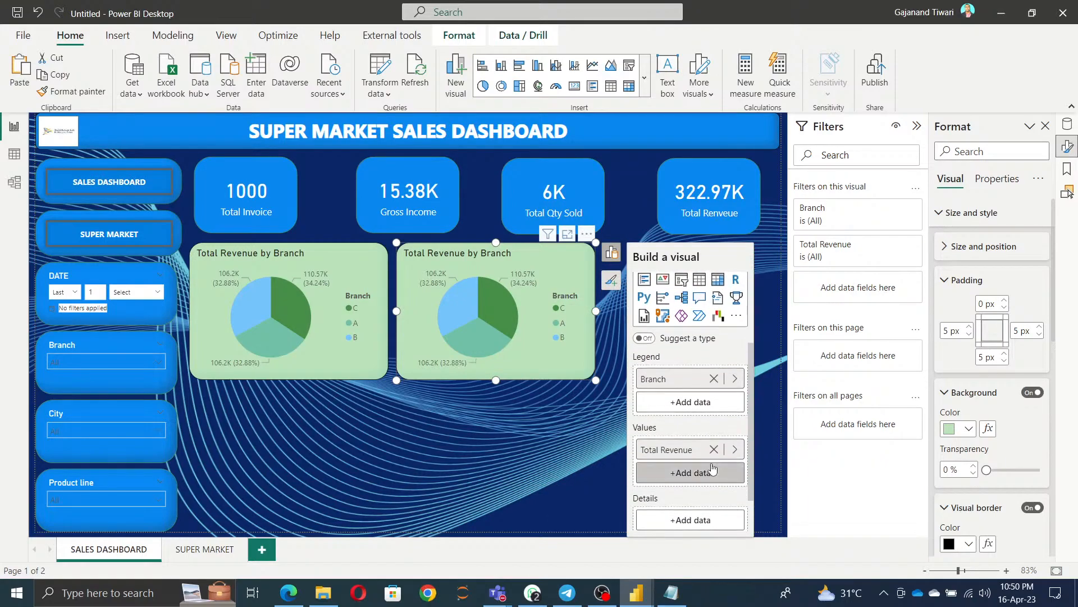
pyautogui.click(714, 379)
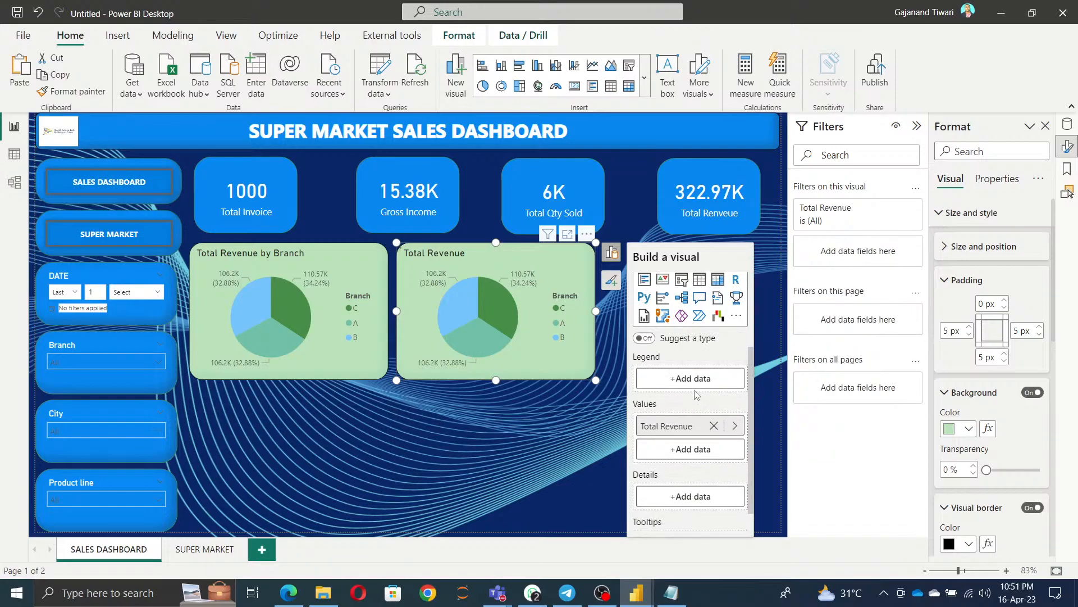
pyautogui.click(696, 382)
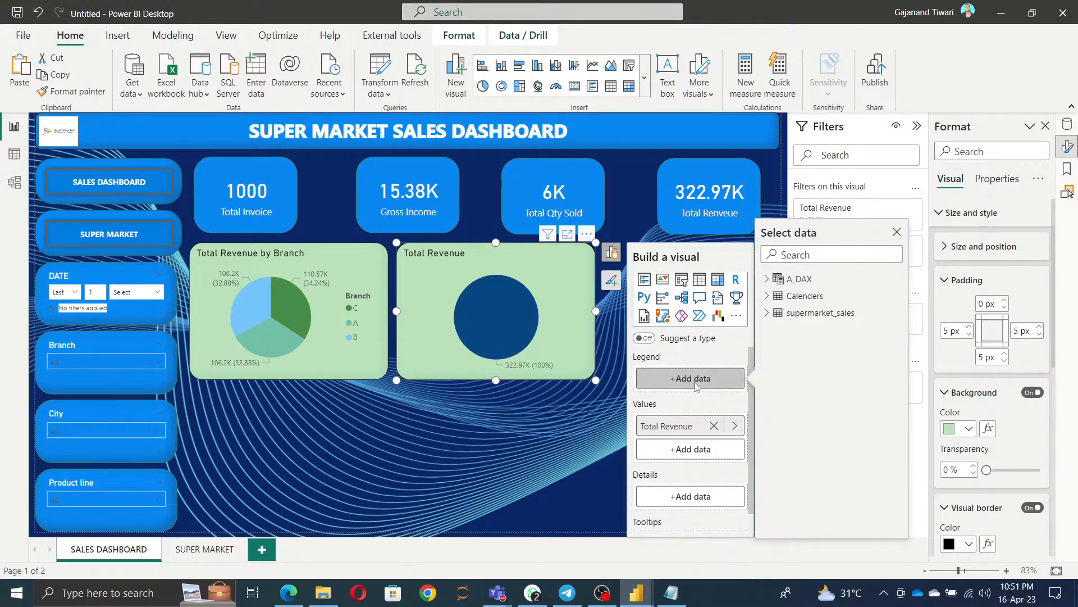
pyautogui.click(768, 313)
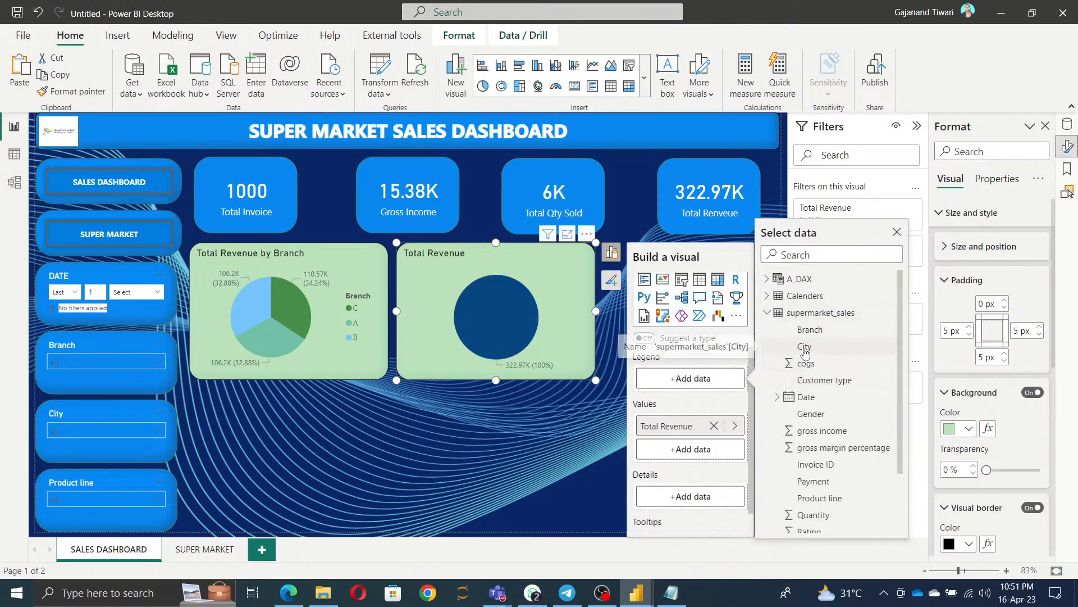
pyautogui.click(805, 348)
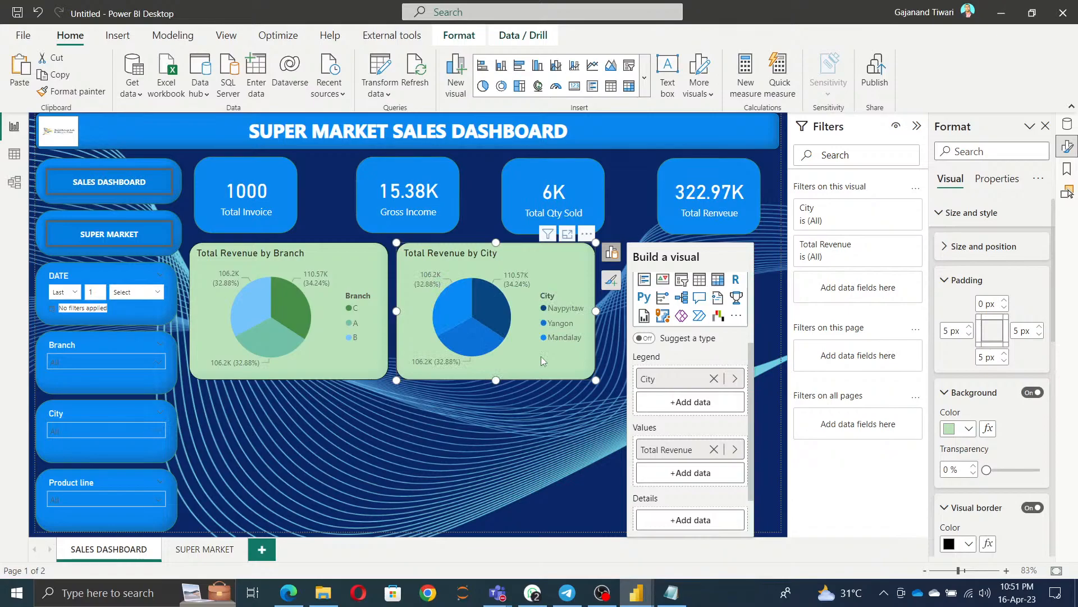
# Duplicate the Total Revenue by City pie chart, place the copy at the end of the row and shrink it to fit beside its neighbour.
pyautogui.hotkey('ctrl', 'v')
pyautogui.moveTo(511, 315); pyautogui.dragTo(740, 293)
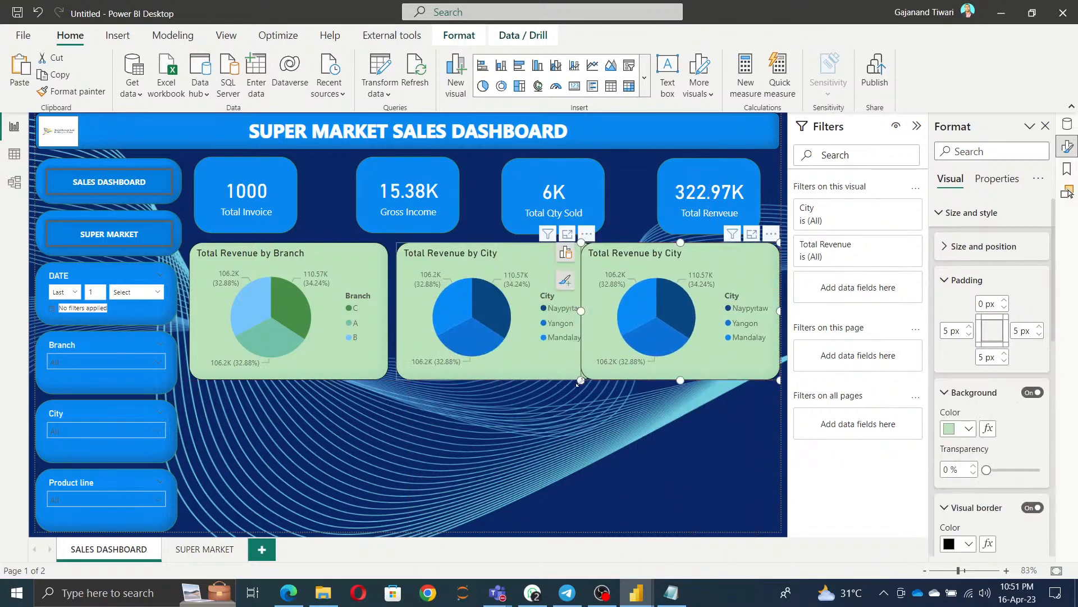
pyautogui.moveTo(581, 381); pyautogui.dragTo(604, 375)
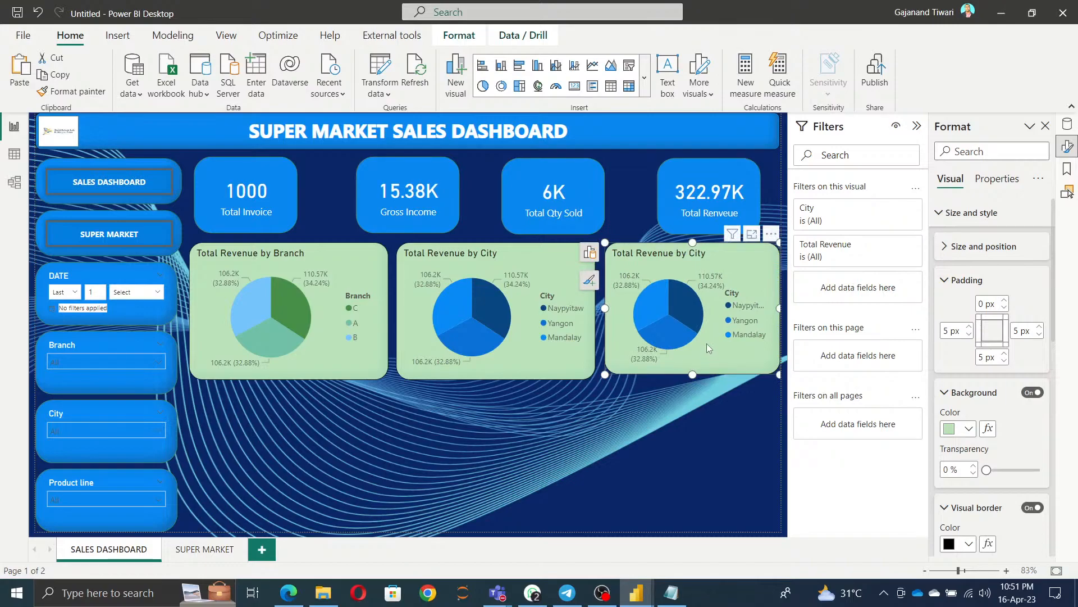
# Replace the City legend of the third chart with Year from the supermarket_sales Date hierarchy.
pyautogui.click(590, 252)
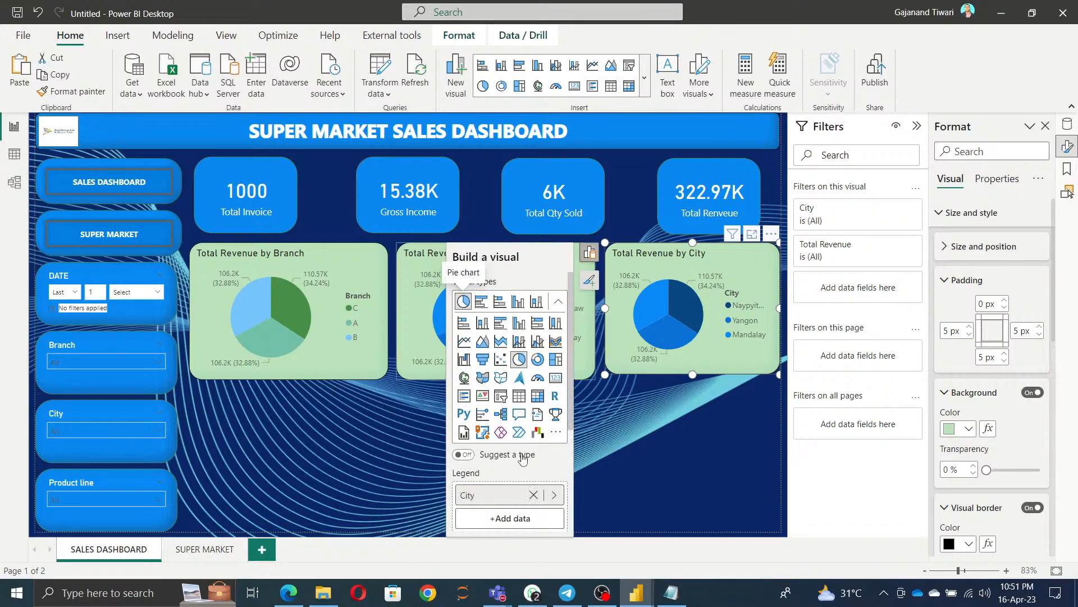
pyautogui.click(534, 495)
pyautogui.click(531, 494)
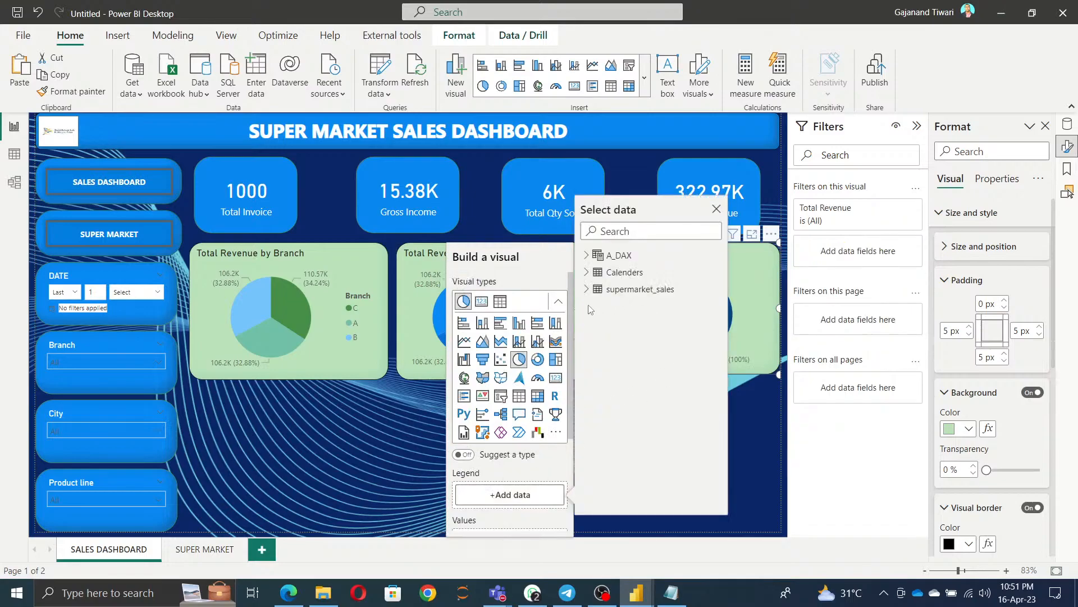
pyautogui.click(586, 290)
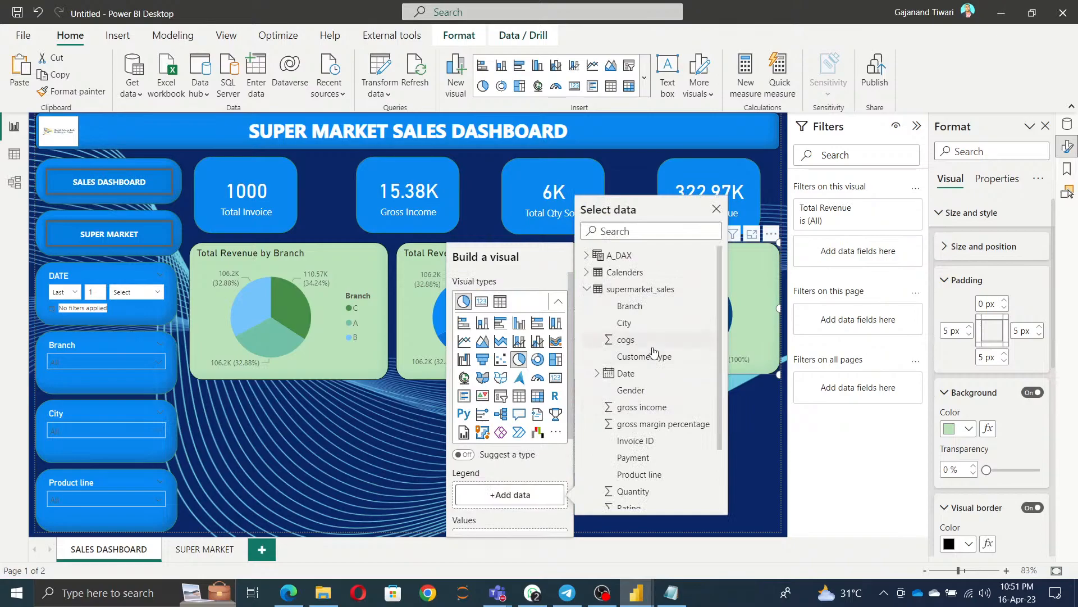
pyautogui.scroll(-3, 649, 471)
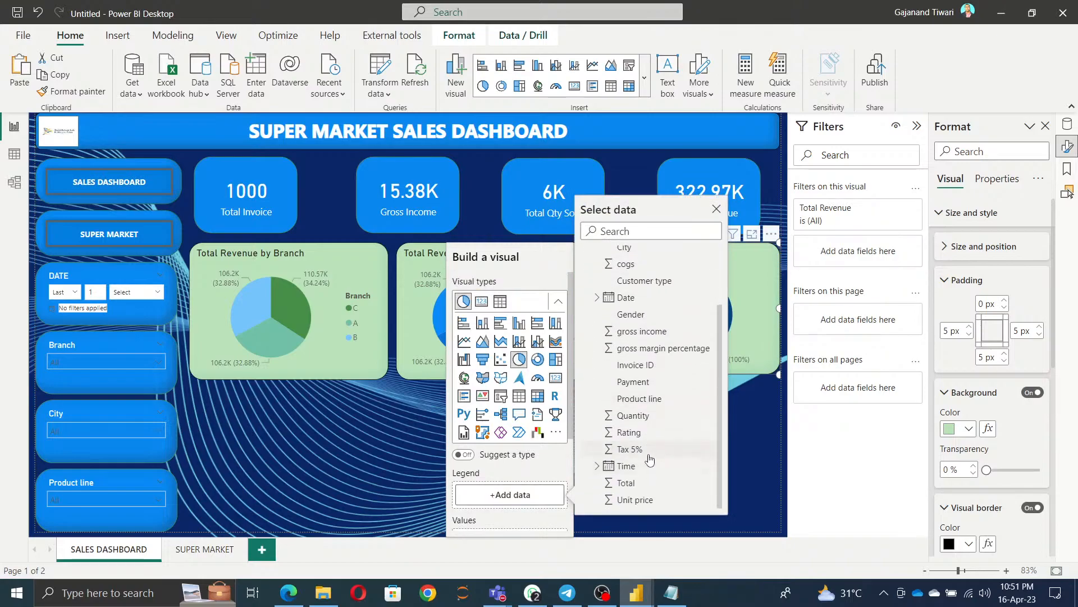
pyautogui.scroll(3, 649, 458)
pyautogui.click(597, 373)
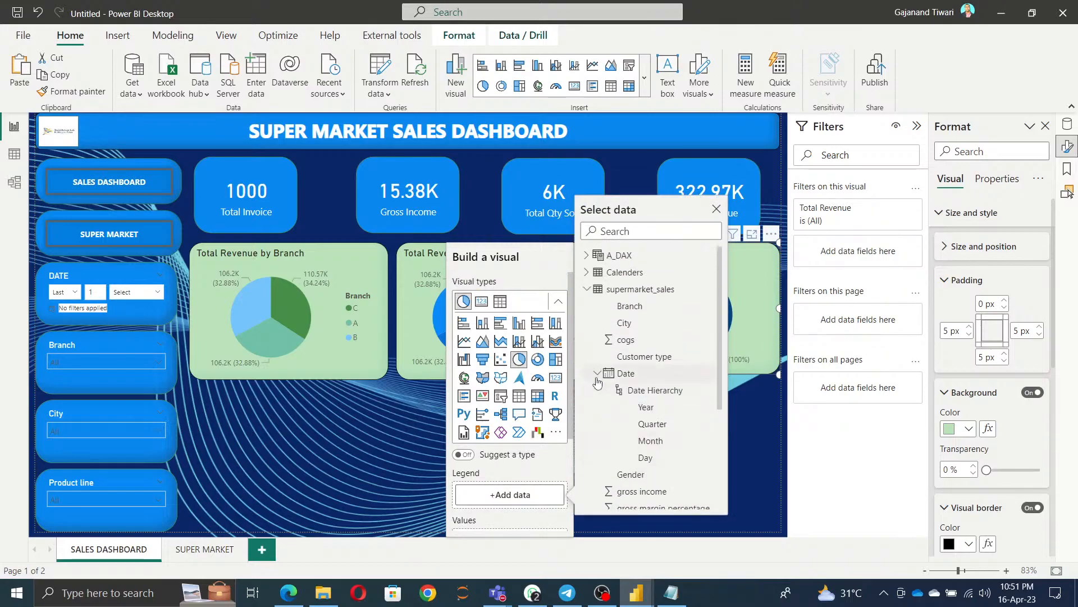
pyautogui.click(650, 411)
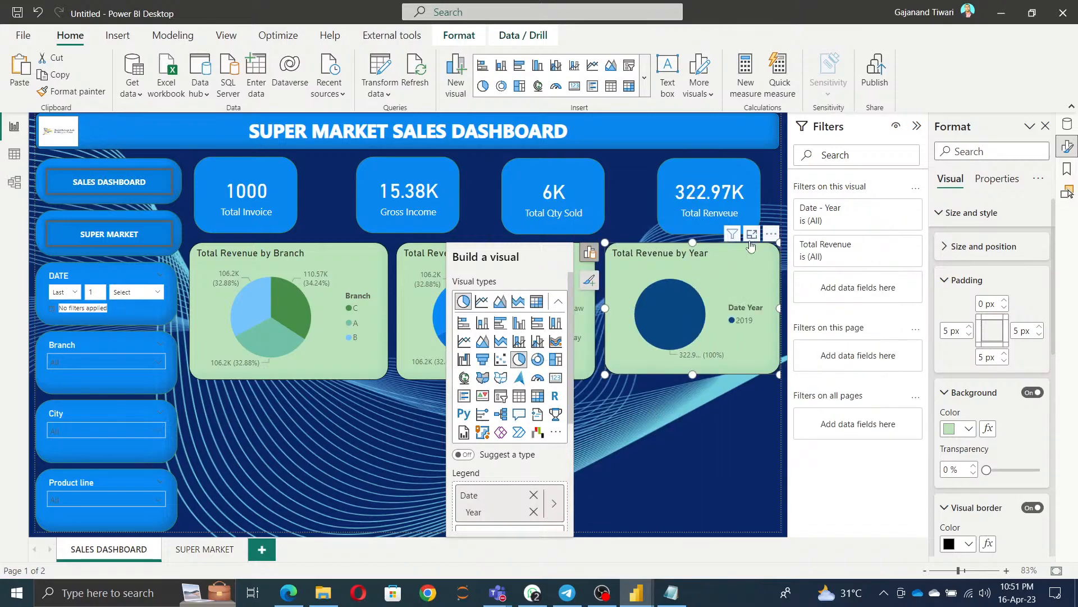
# Convert the Total Revenue by Year chart to a stacked column chart and add the Date hierarchy's Month to its X-axis.
pyautogui.click(464, 325)
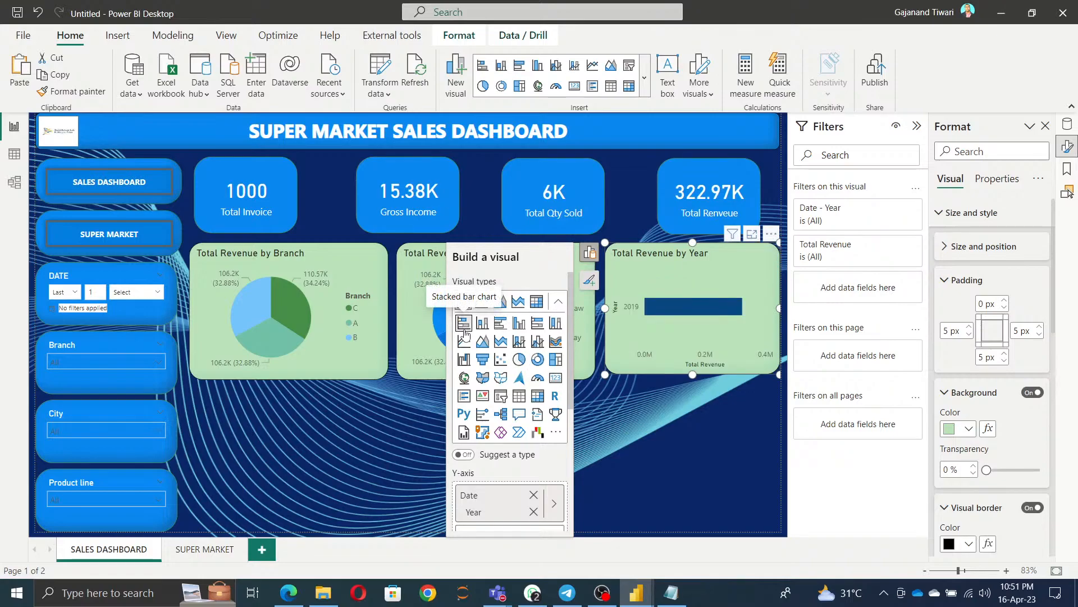
pyautogui.click(482, 323)
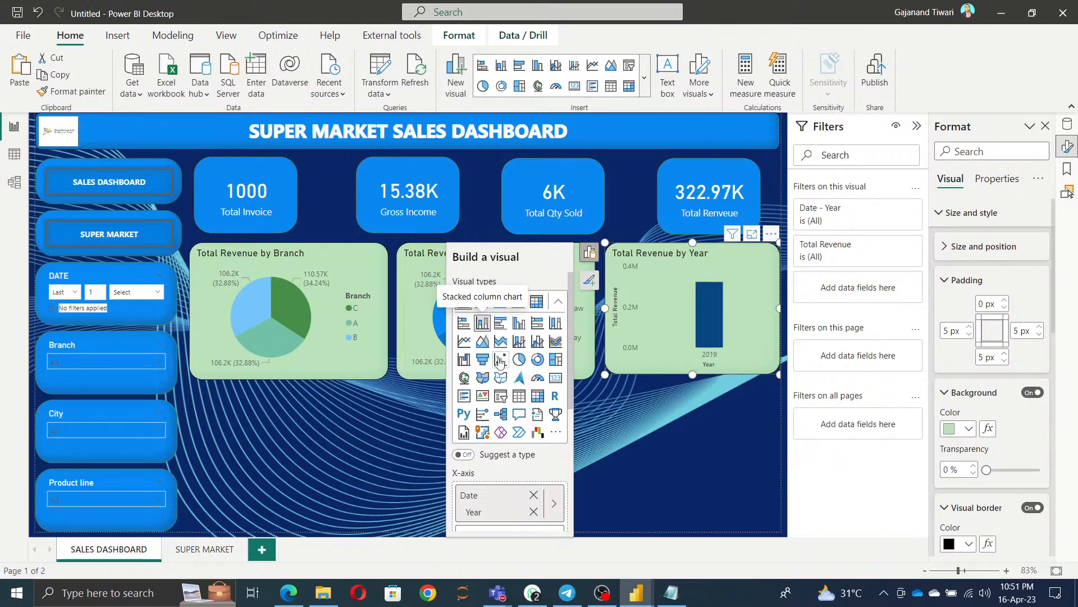
pyautogui.scroll(-2, 520, 509)
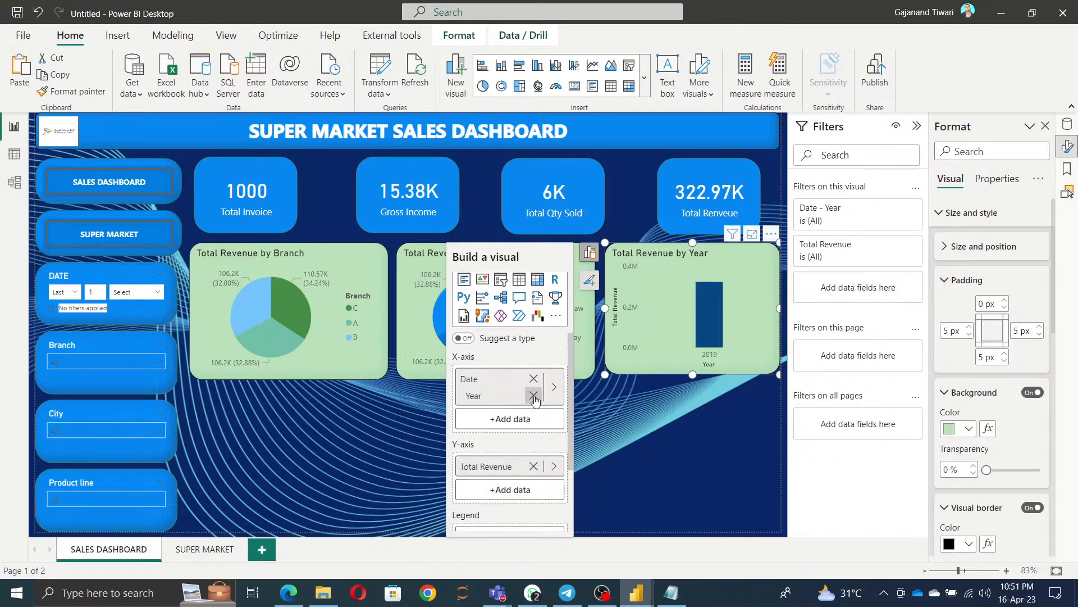
pyautogui.click(554, 388)
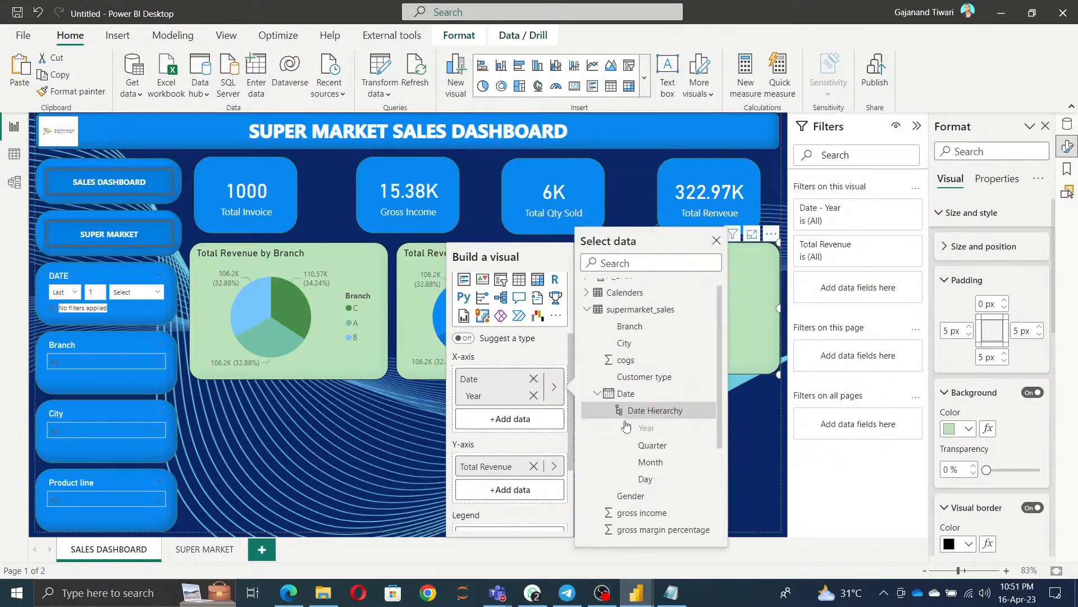
pyautogui.click(650, 461)
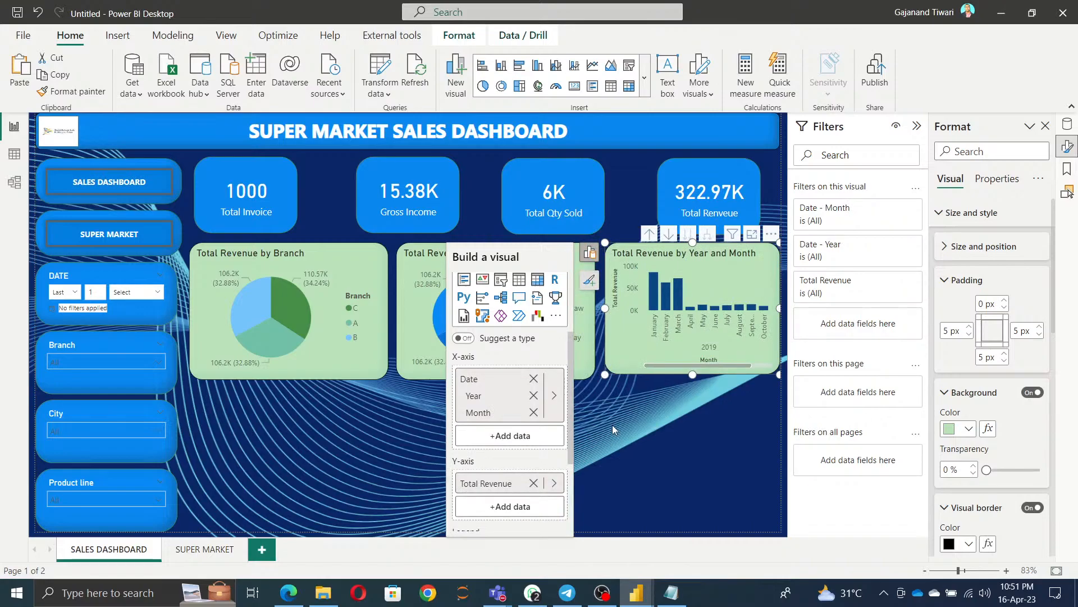
pyautogui.click(676, 420)
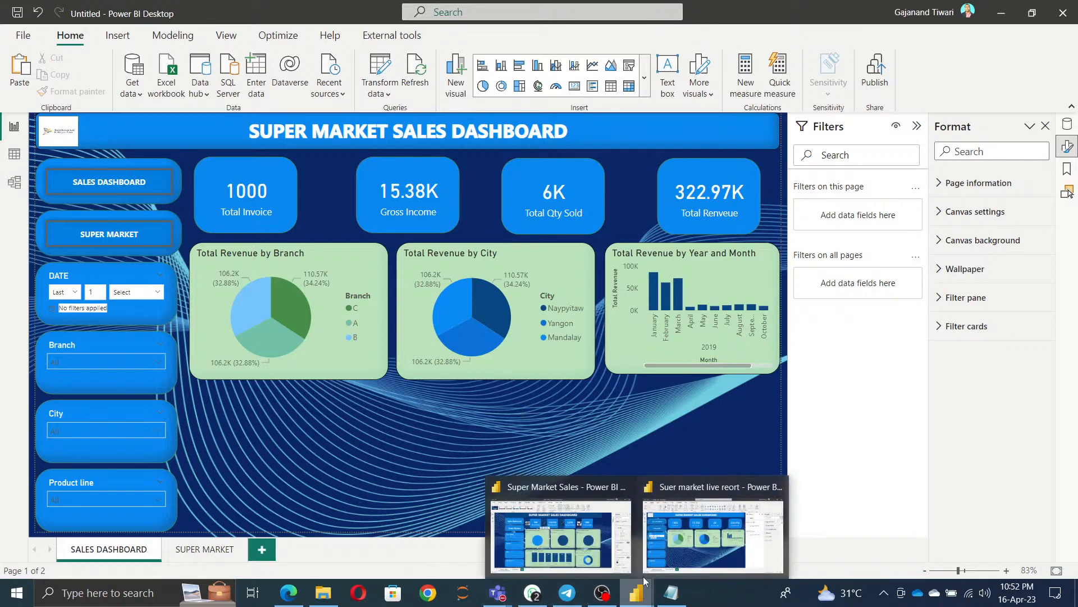
# Copy the AVG Unit Price by Product line and Total Revenue by Payment charts from the Super Market Sales report into the new dashboard.
pyautogui.click(549, 559)
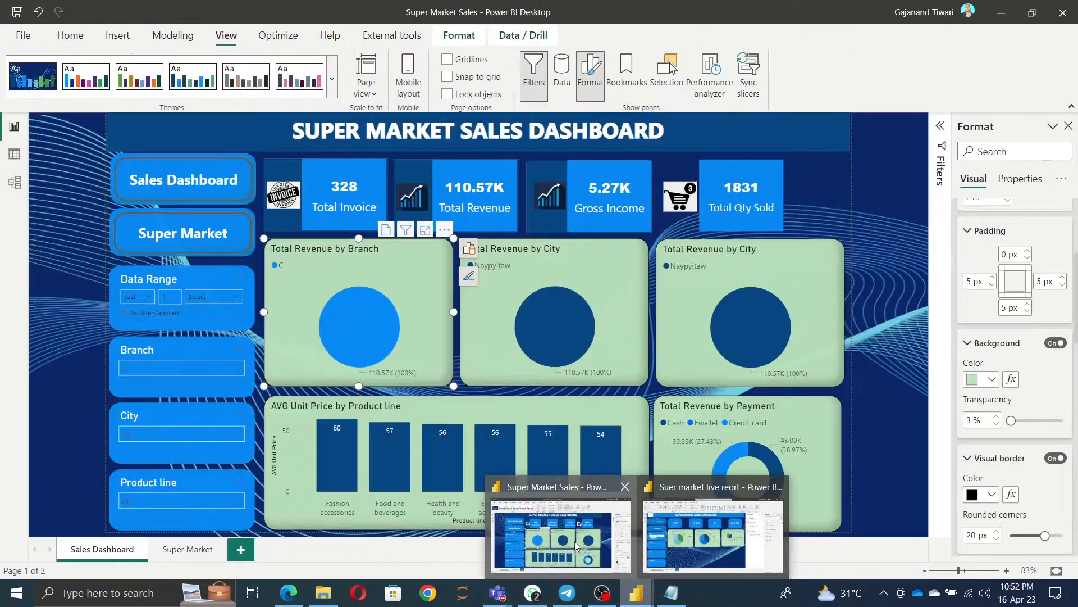
pyautogui.click(424, 410)
pyautogui.keyDown('ctrl'); pyautogui.click(817, 413); pyautogui.keyUp('ctrl')
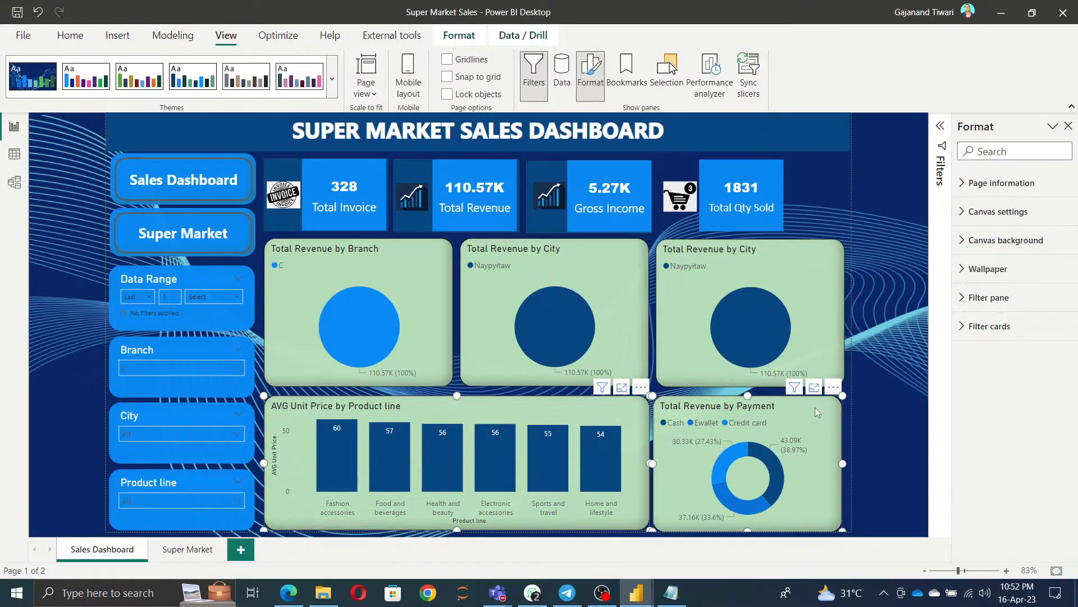
pyautogui.hotkey('alt', 'Tab')
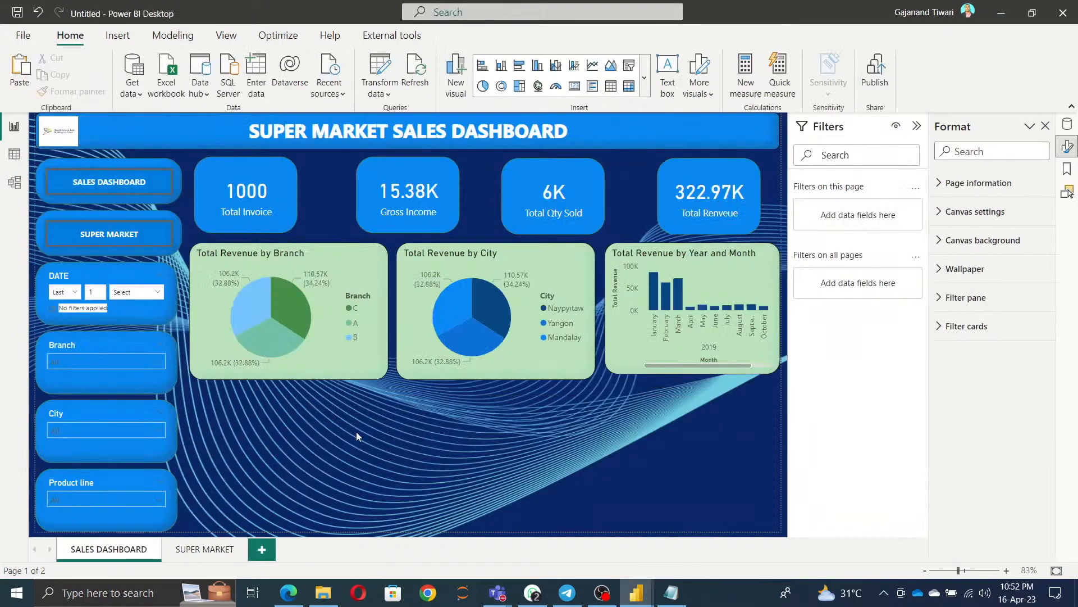
pyautogui.hotkey('ctrl', 'v')
pyautogui.click(461, 439)
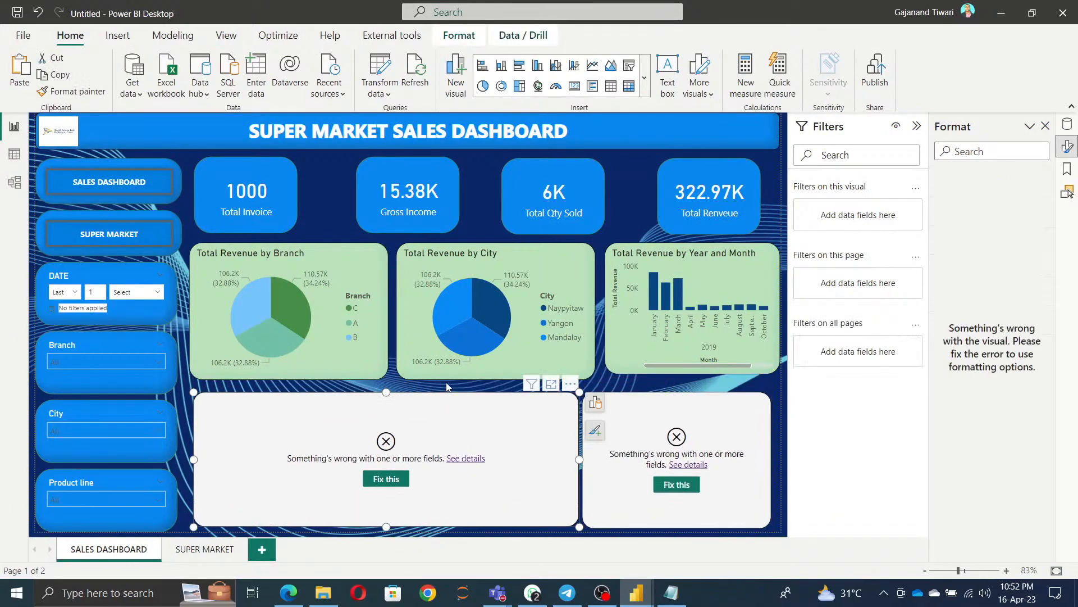
pyautogui.click(446, 382)
# Compare the two pasted visuals with their originals in the Super Market Sales report and select the wide pasted visual.
pyautogui.hotkey('alt', 'Tab')
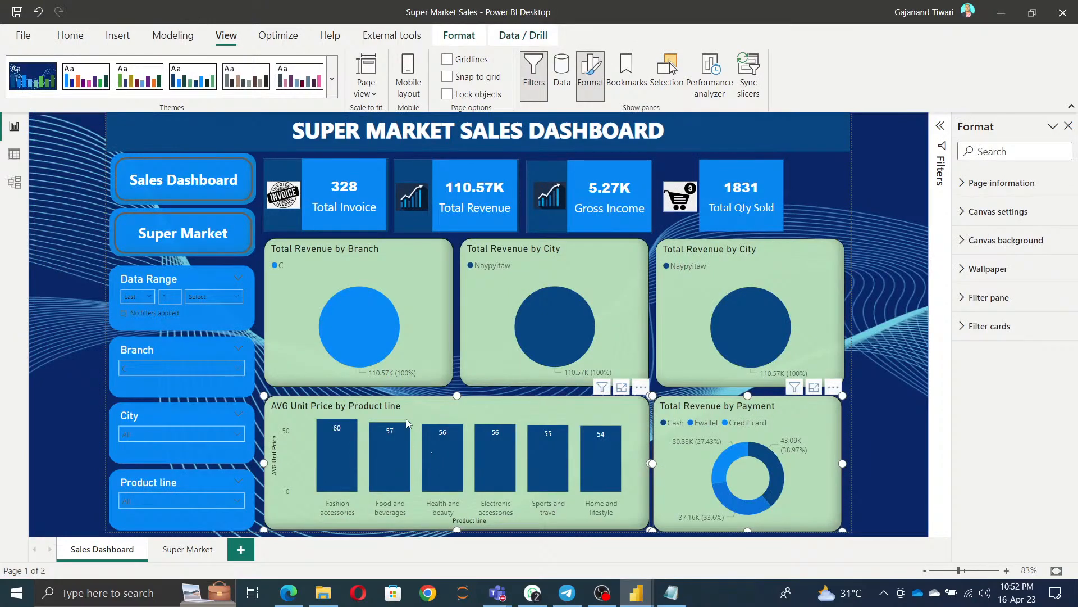
pyautogui.hotkey('alt', 'Tab')
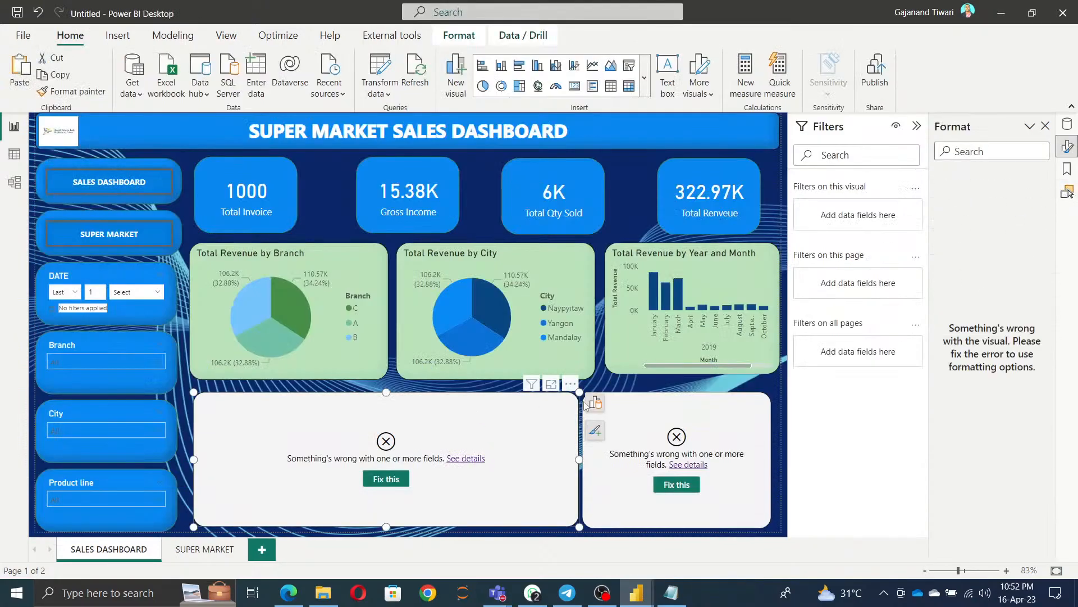
pyautogui.click(653, 387)
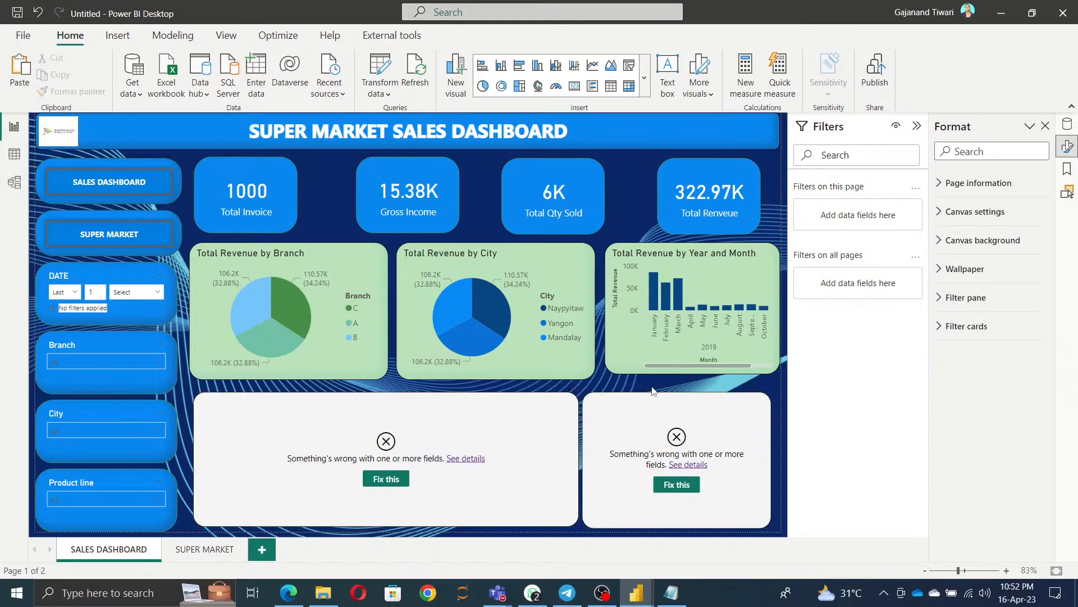
pyautogui.click(481, 429)
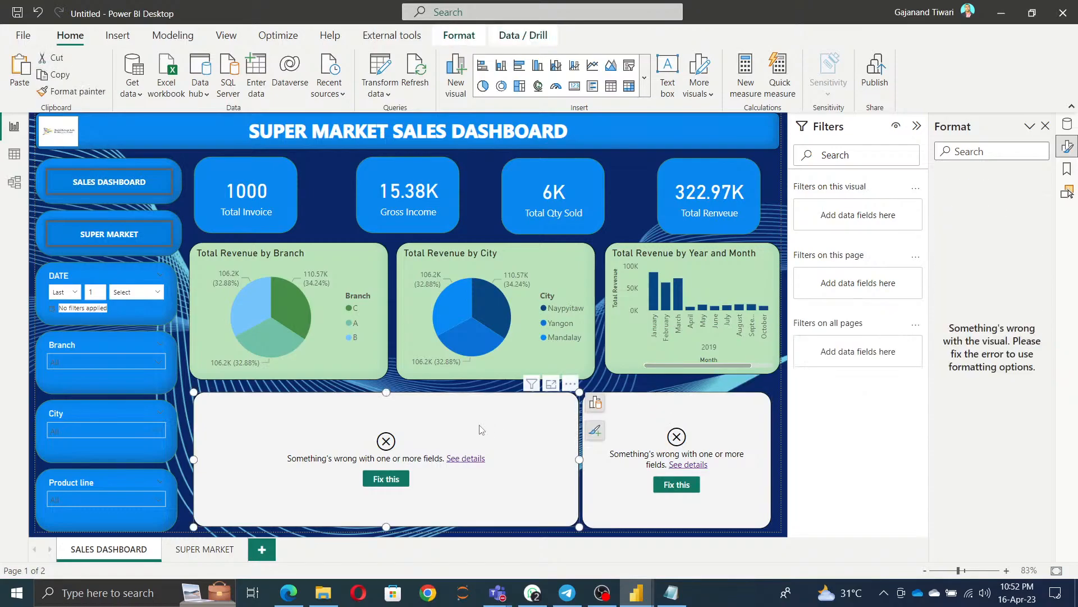
# Add the supermarket_sales Total field to the X-axis of the wide pasted visual, alongside Product line.
pyautogui.click(596, 431)
pyautogui.click(596, 402)
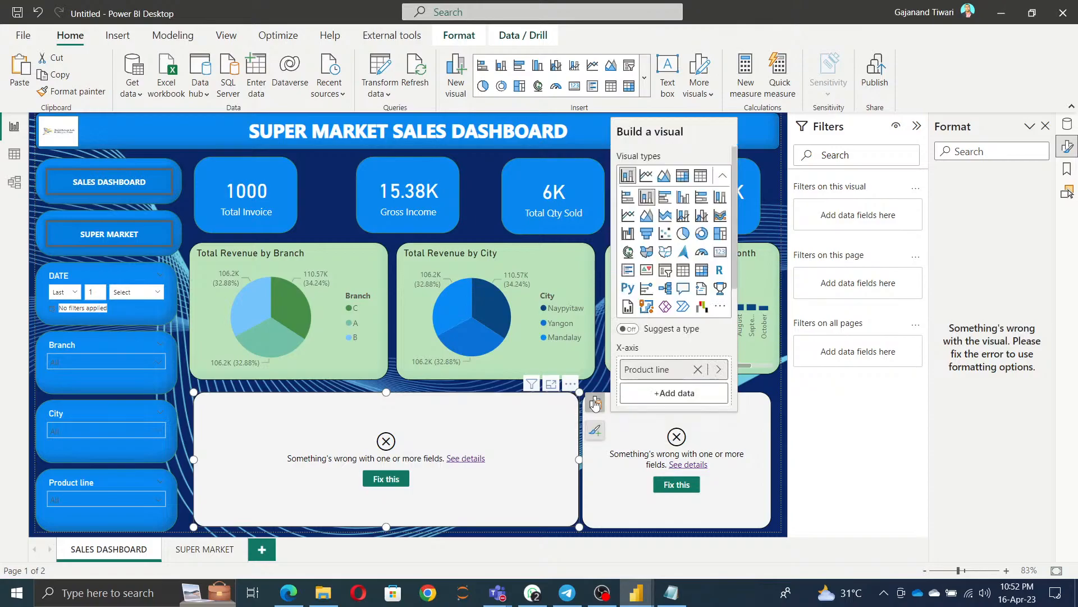
pyautogui.click(690, 394)
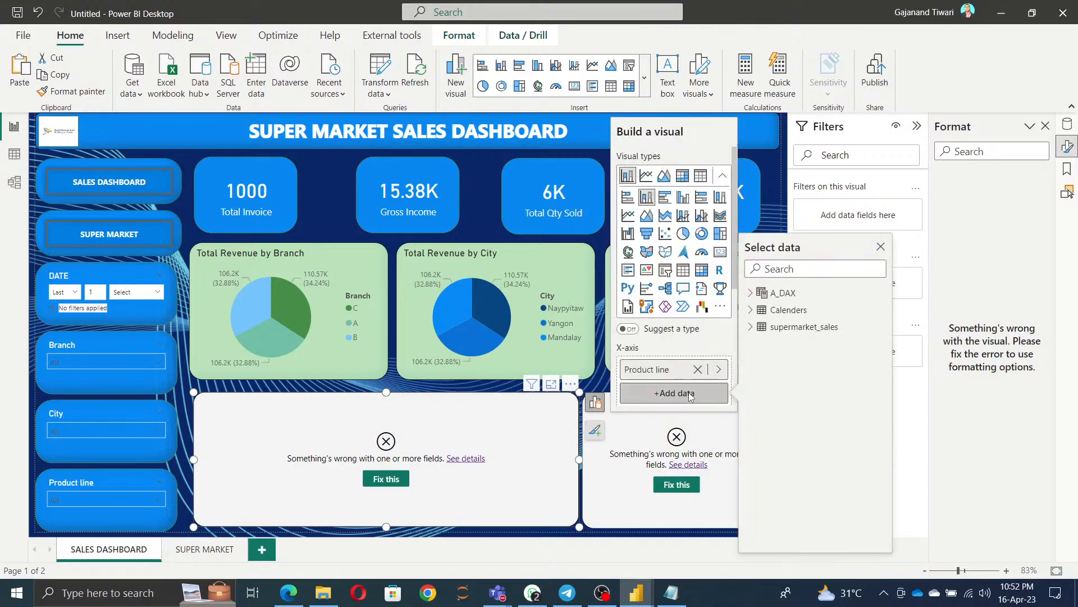
pyautogui.click(750, 328)
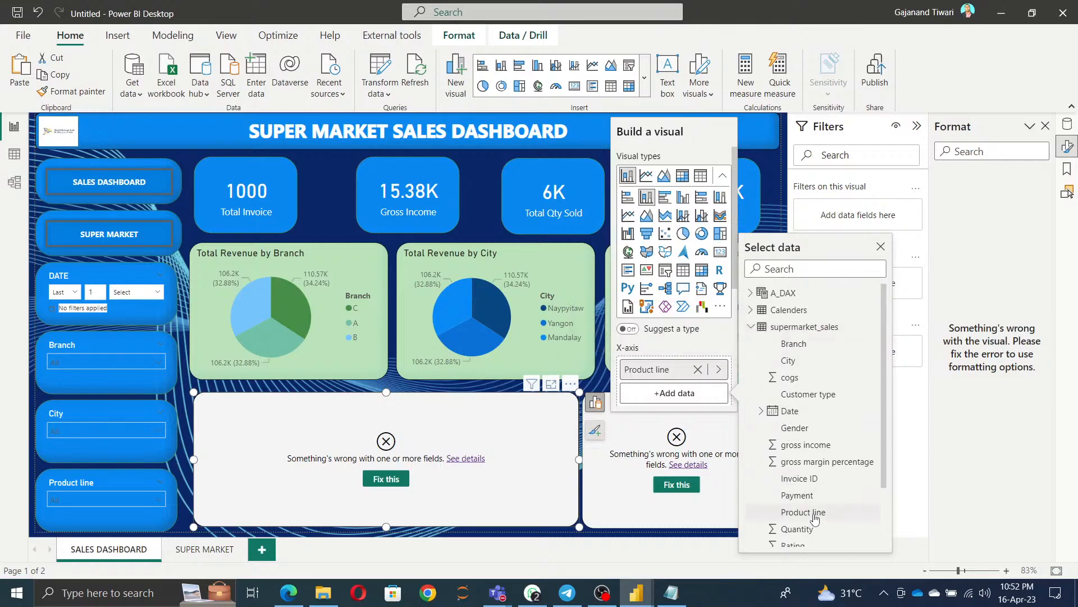
pyautogui.scroll(-3, 822, 515)
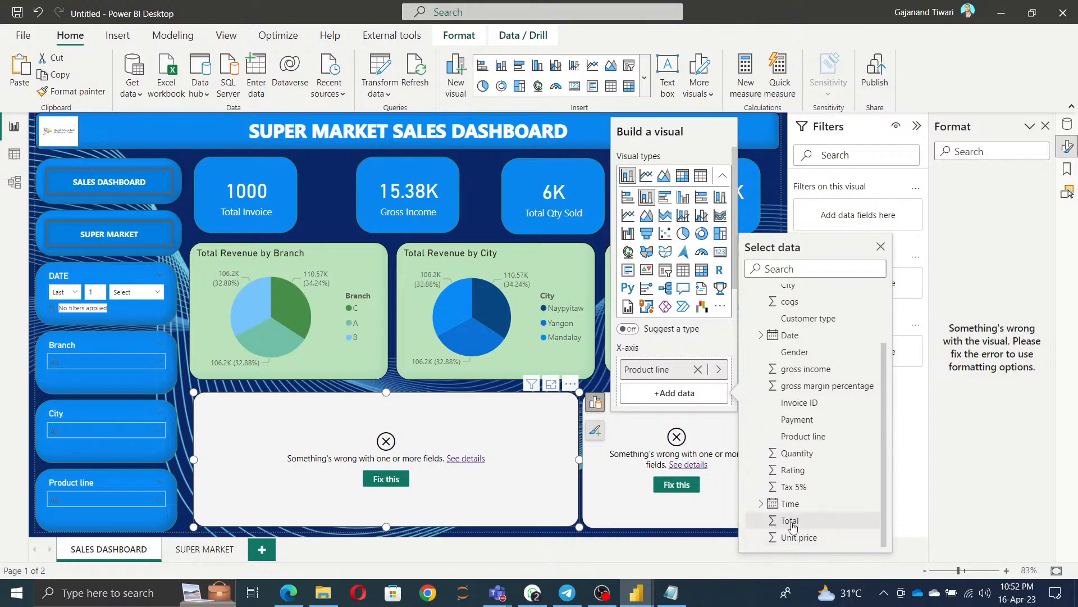
pyautogui.click(793, 522)
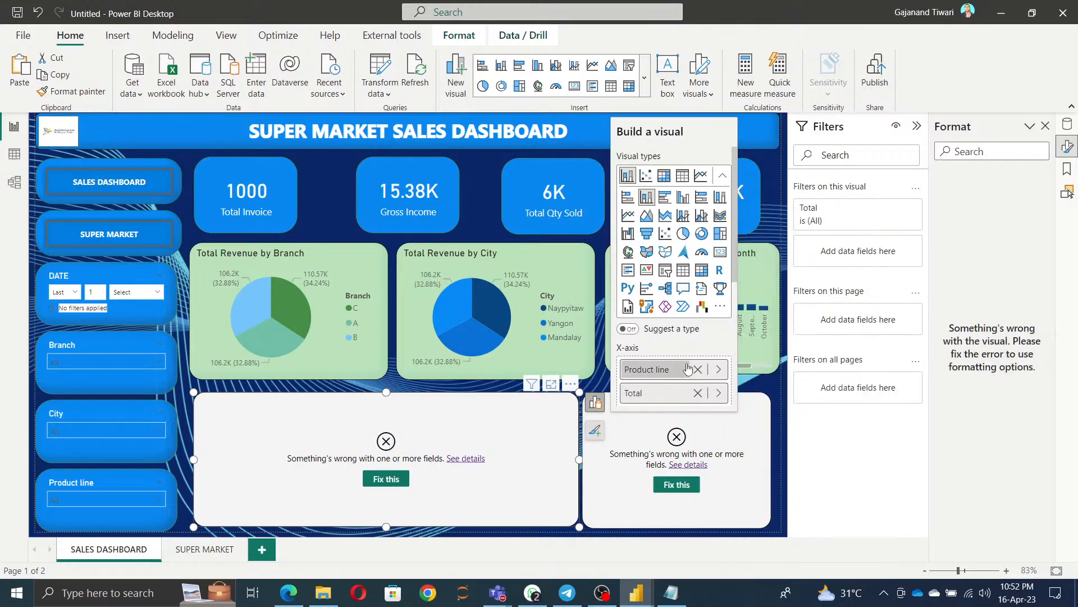
pyautogui.scroll(-3, 683, 373)
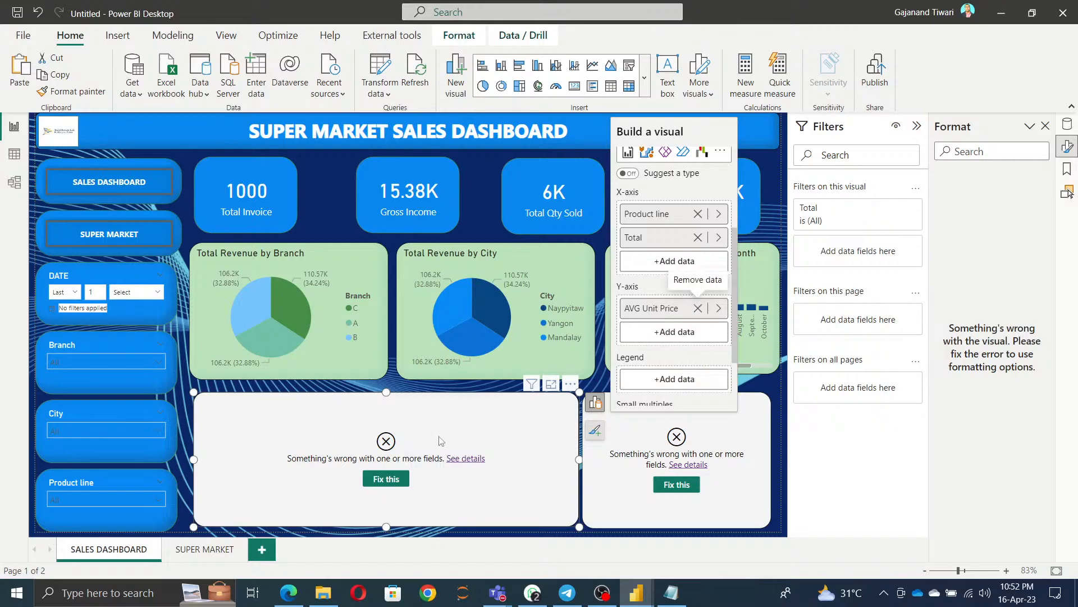
# Fix the broken fields of the wide visual and remove Total from its X-axis.
pyautogui.click(397, 480)
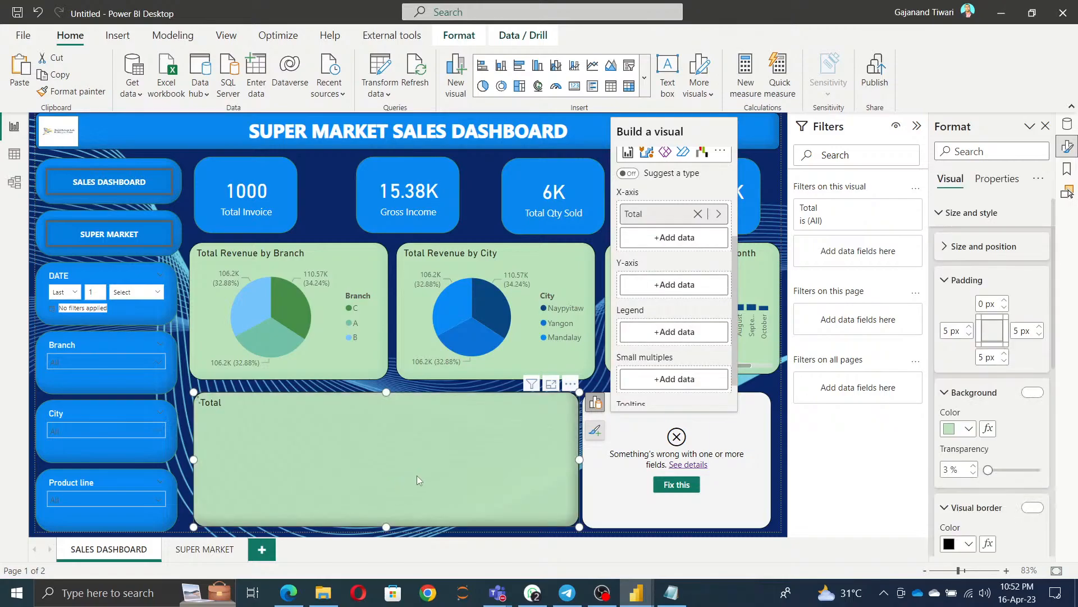
pyautogui.scroll(3, 692, 292)
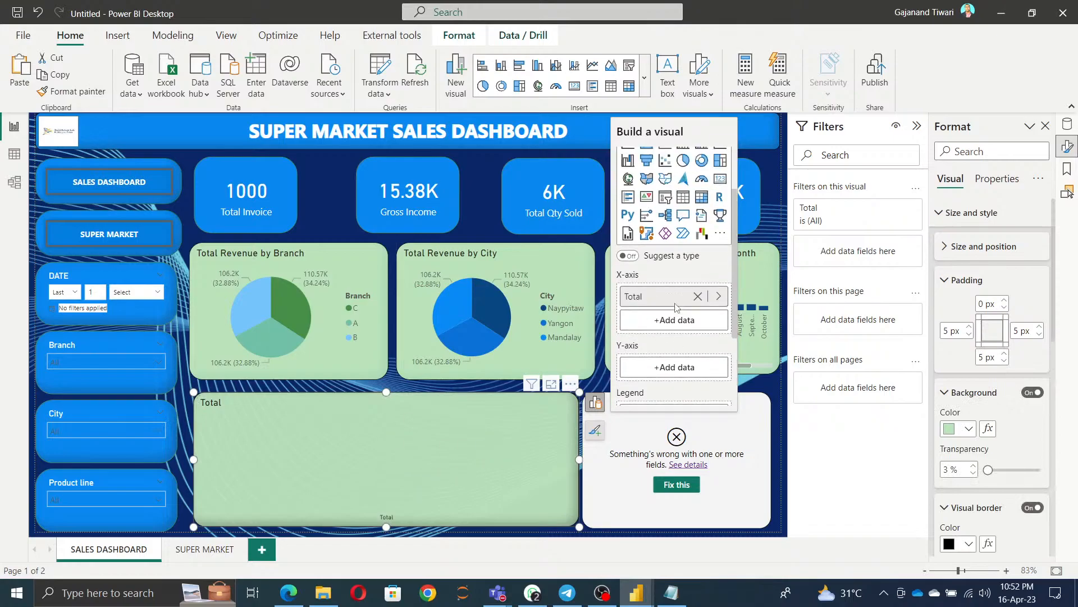
pyautogui.scroll(-1, 717, 290)
pyautogui.click(717, 290)
pyautogui.click(696, 265)
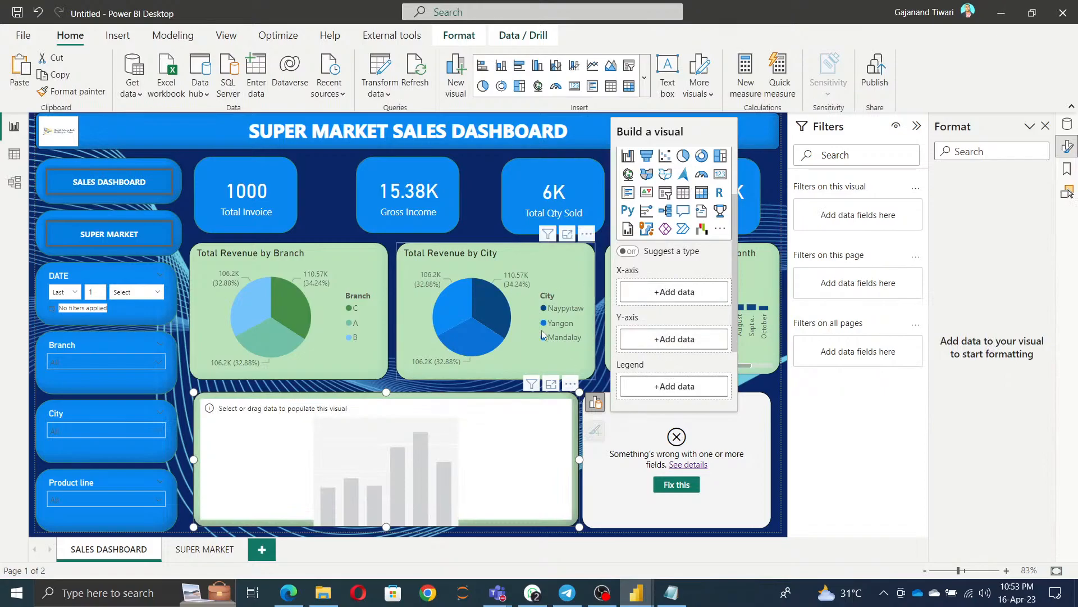
# Add Product line from supermarket_sales to the X-axis of the emptied wide column chart.
pyautogui.click(664, 293)
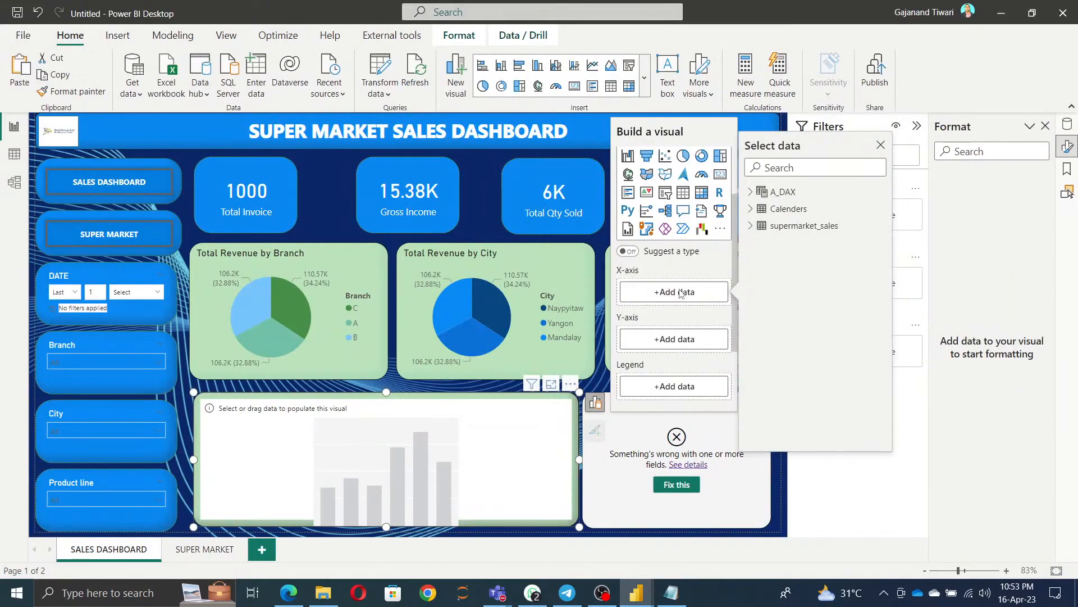
pyautogui.click(751, 227)
pyautogui.scroll(-2, 826, 323)
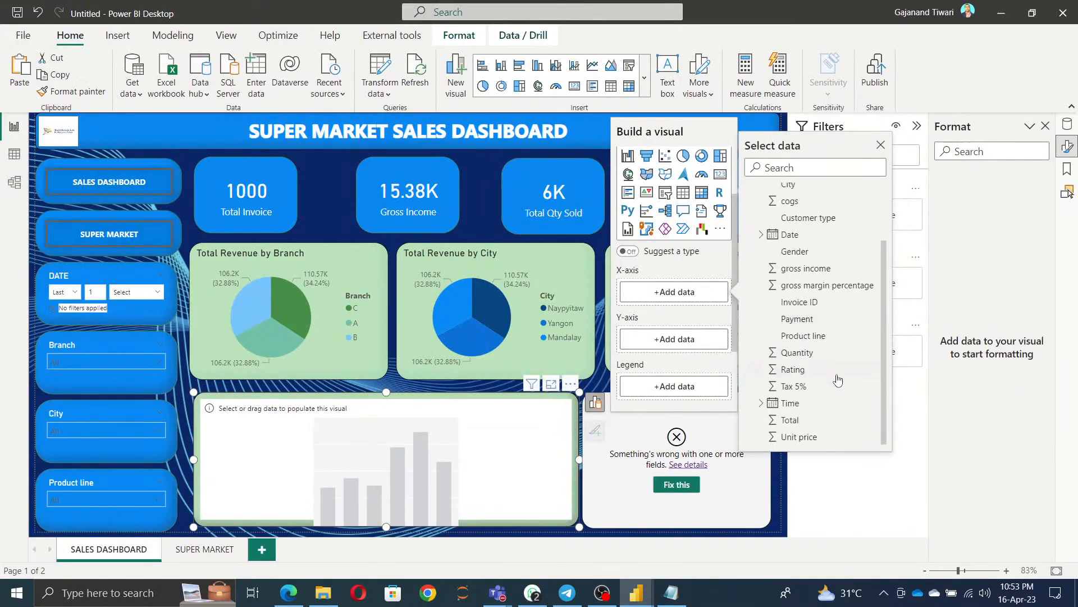
pyautogui.click(803, 335)
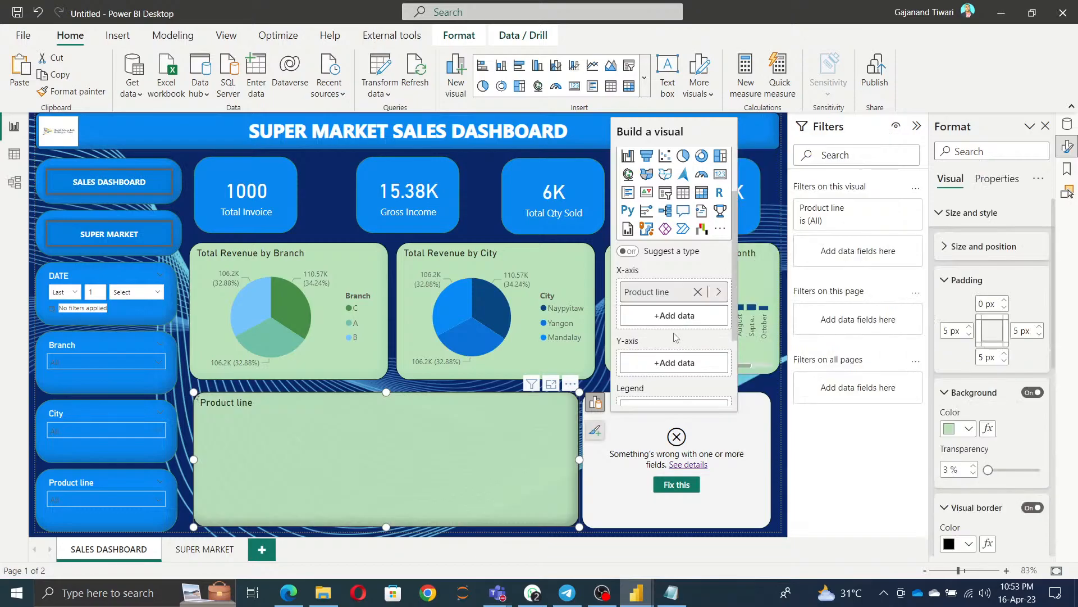
# Add Unit price from supermarket_sales to the Y-axis of the Product line column chart.
pyautogui.click(675, 364)
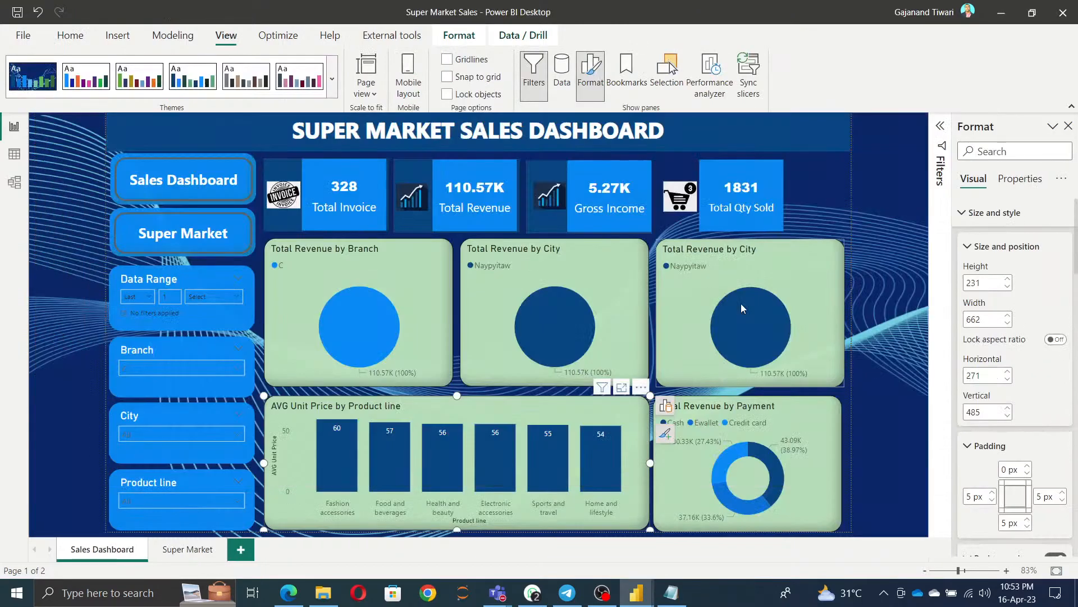
pyautogui.moveTo(742, 307)
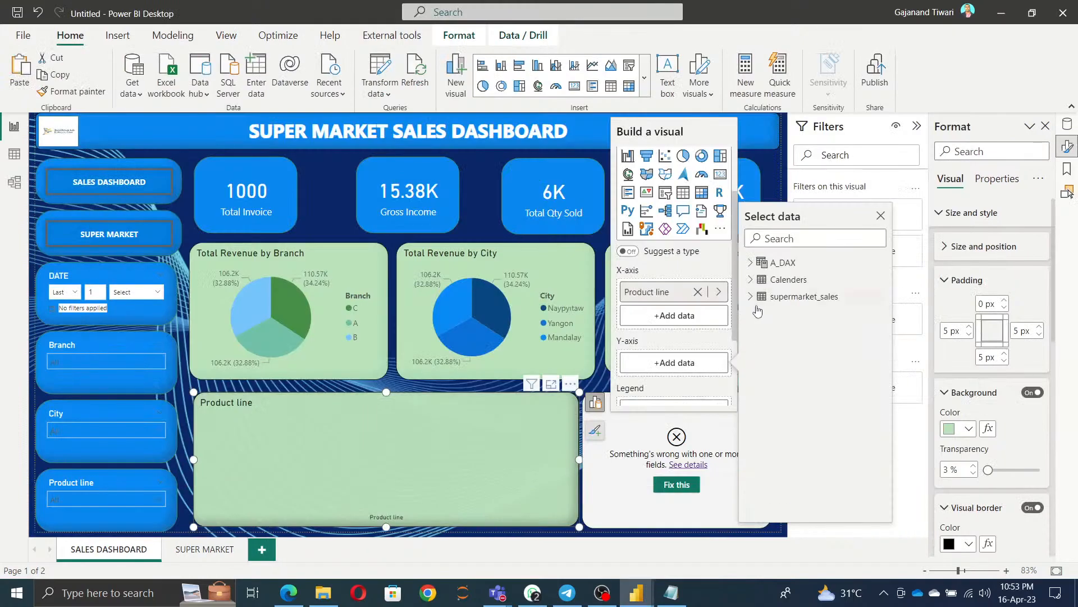
pyautogui.click(755, 298)
pyautogui.scroll(-2, 821, 457)
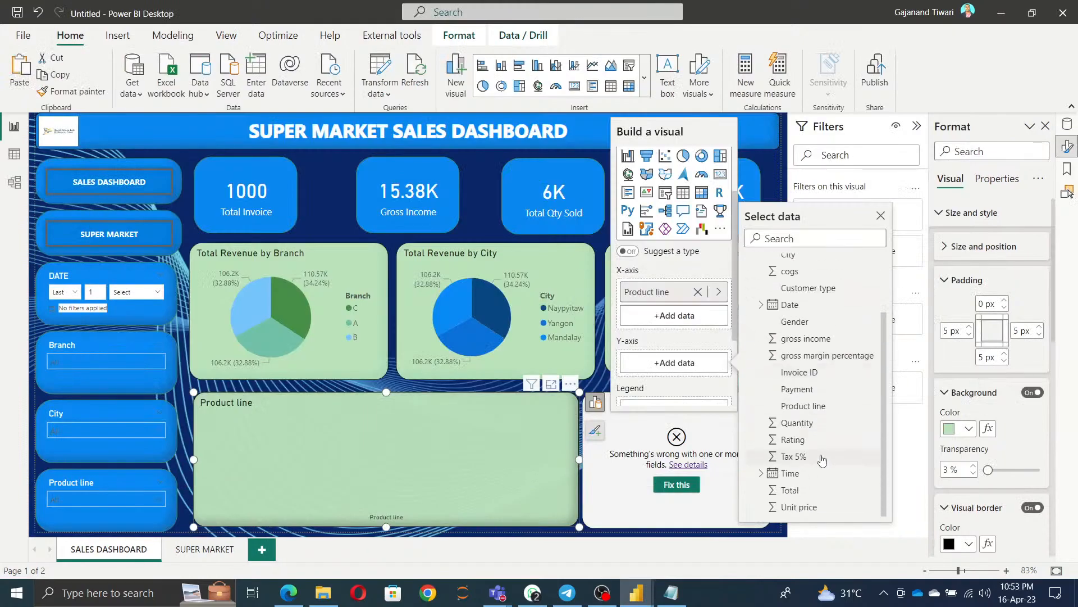
pyautogui.click(807, 508)
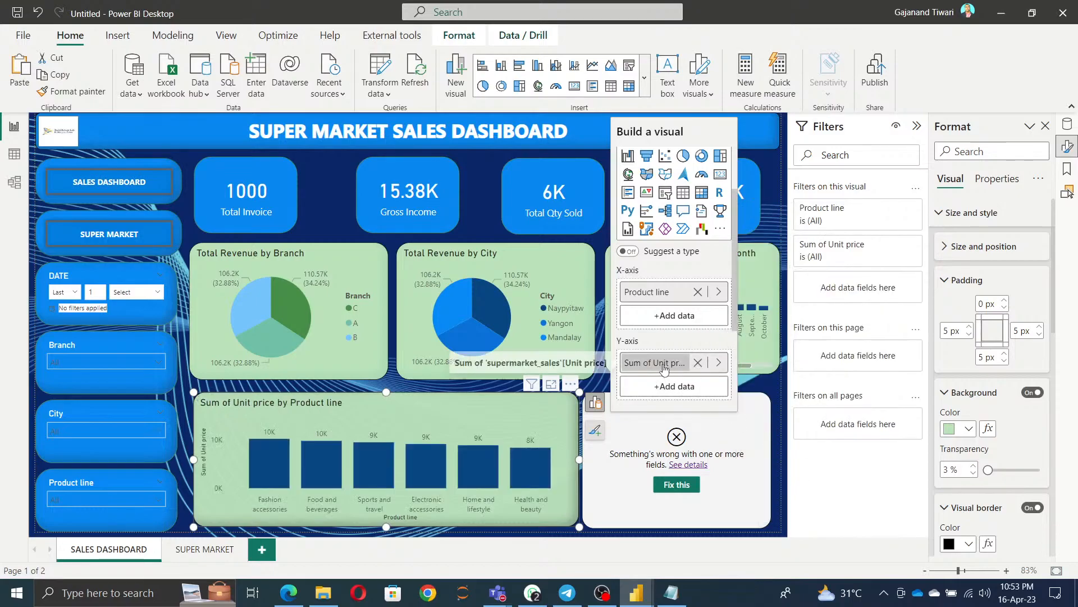
# Change the Y-axis aggregation of Unit price to Average, keeping the field's default name.
pyautogui.click(716, 365)
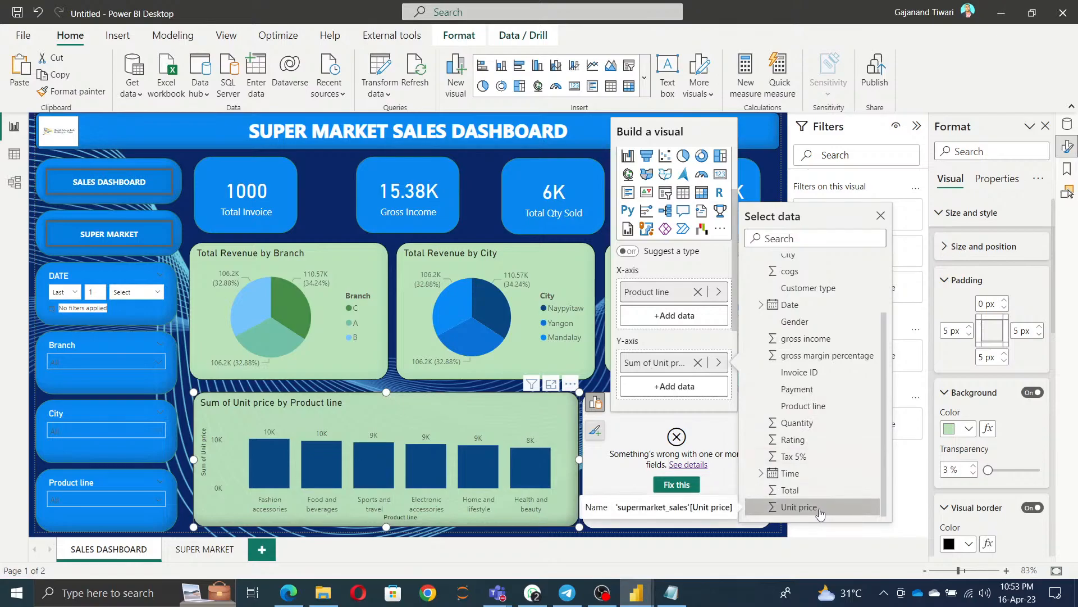
pyautogui.rightClick(655, 367)
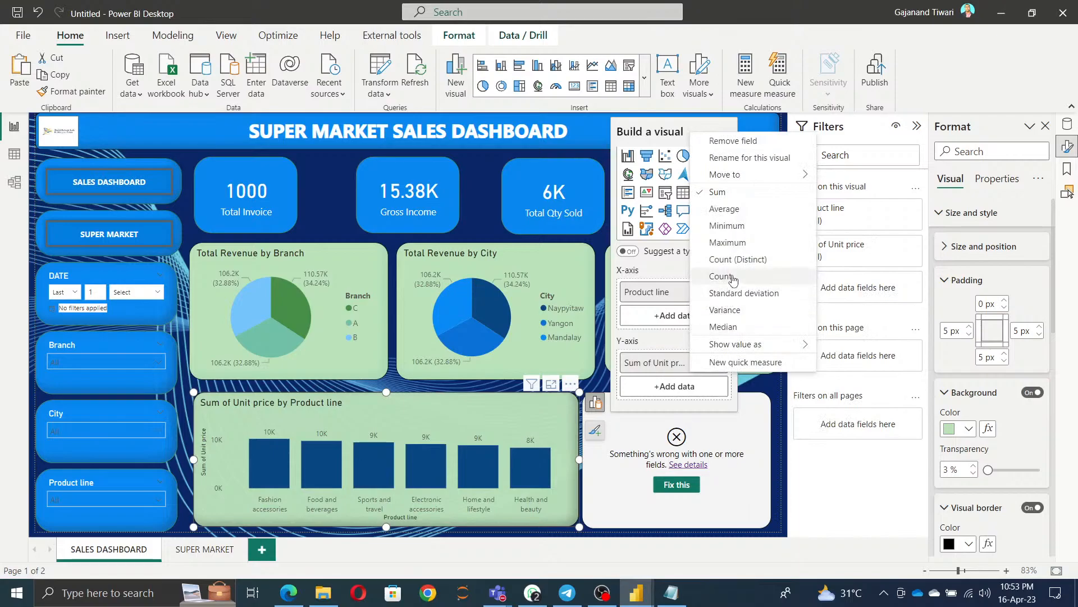
pyautogui.click(731, 209)
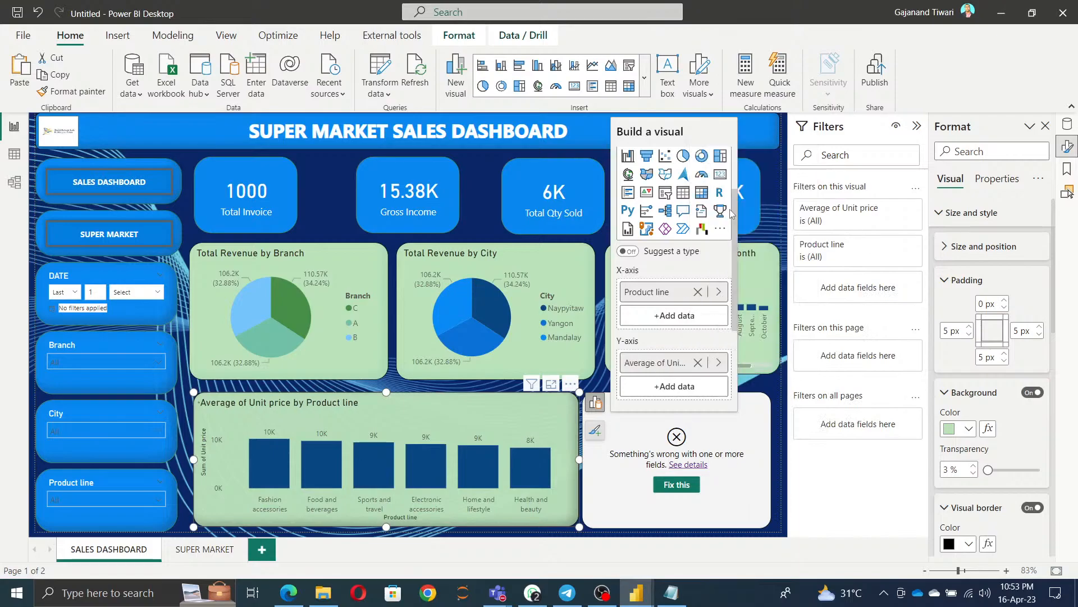
pyautogui.doubleClick(662, 362)
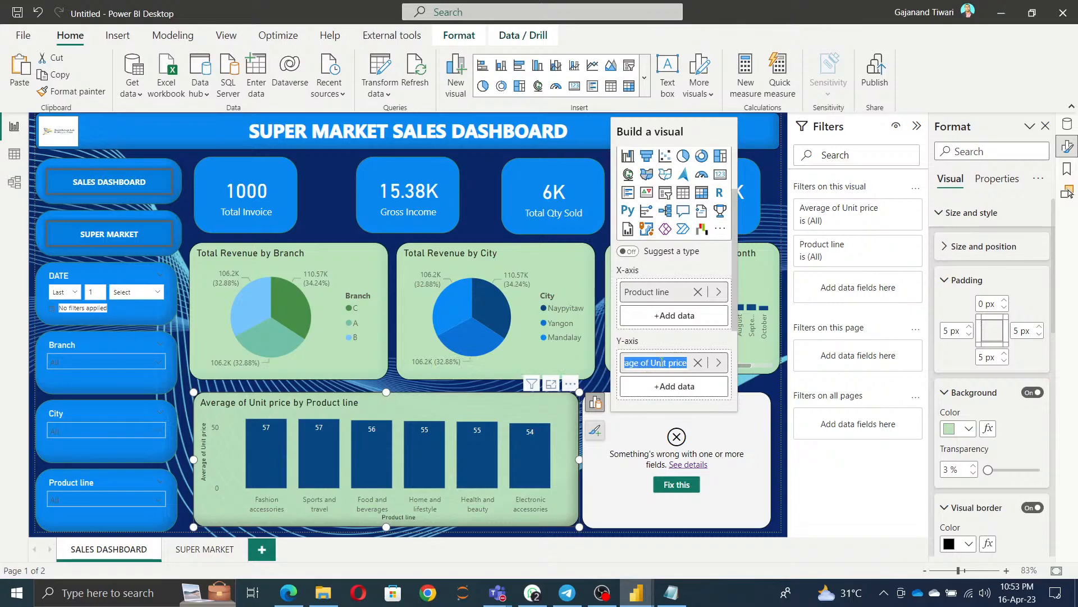
pyautogui.click(644, 411)
pyautogui.scroll(-3, 674, 315)
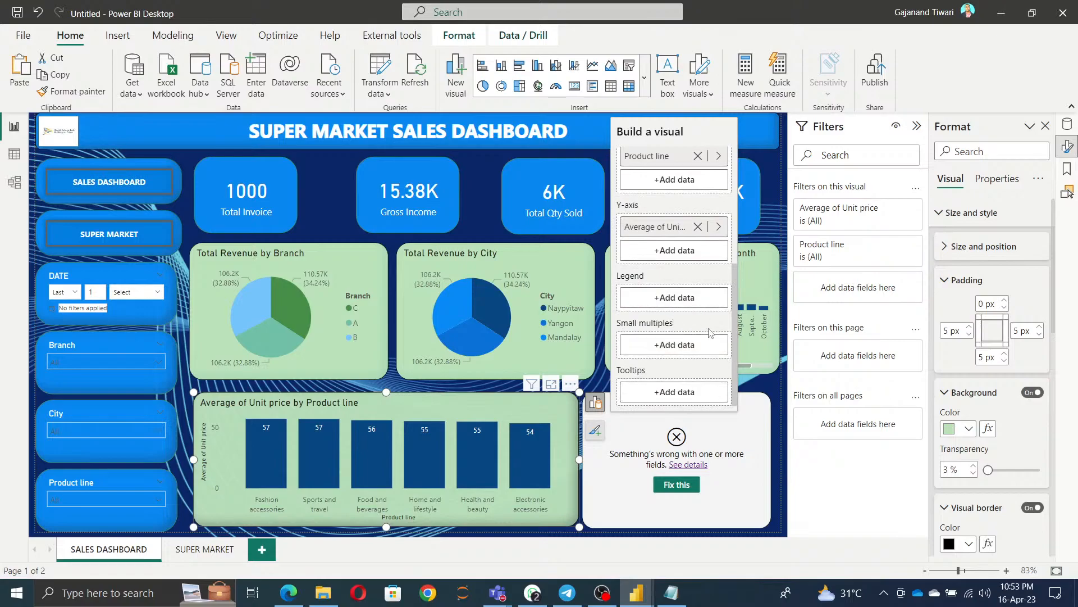
# Compare the small pasted visual with the original Total Revenue by Payment chart, and fix its broken fields.
pyautogui.click(757, 424)
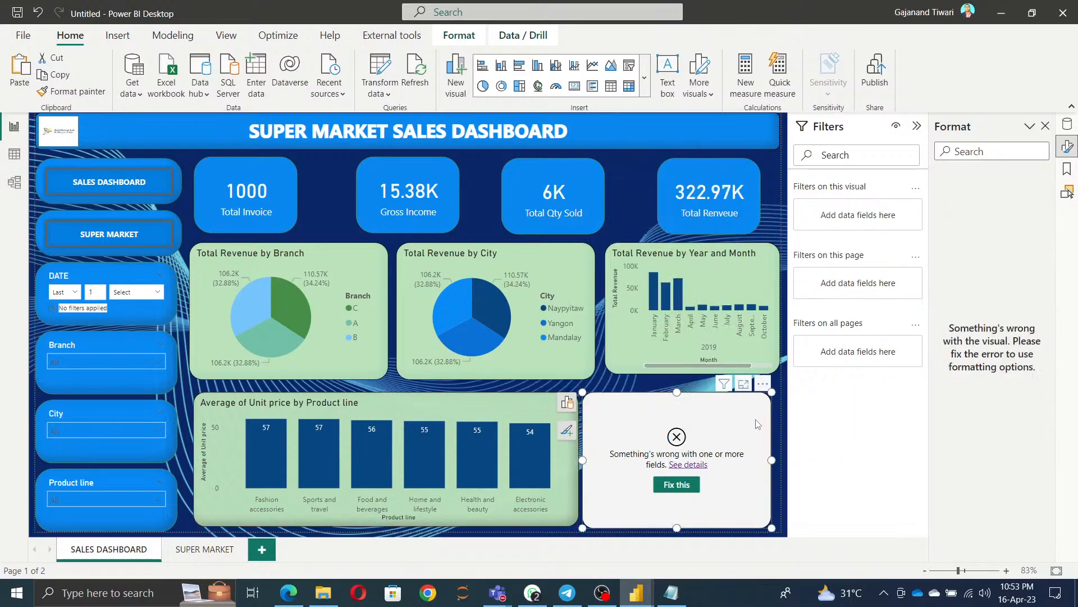
pyautogui.hotkey('alt', 'Tab')
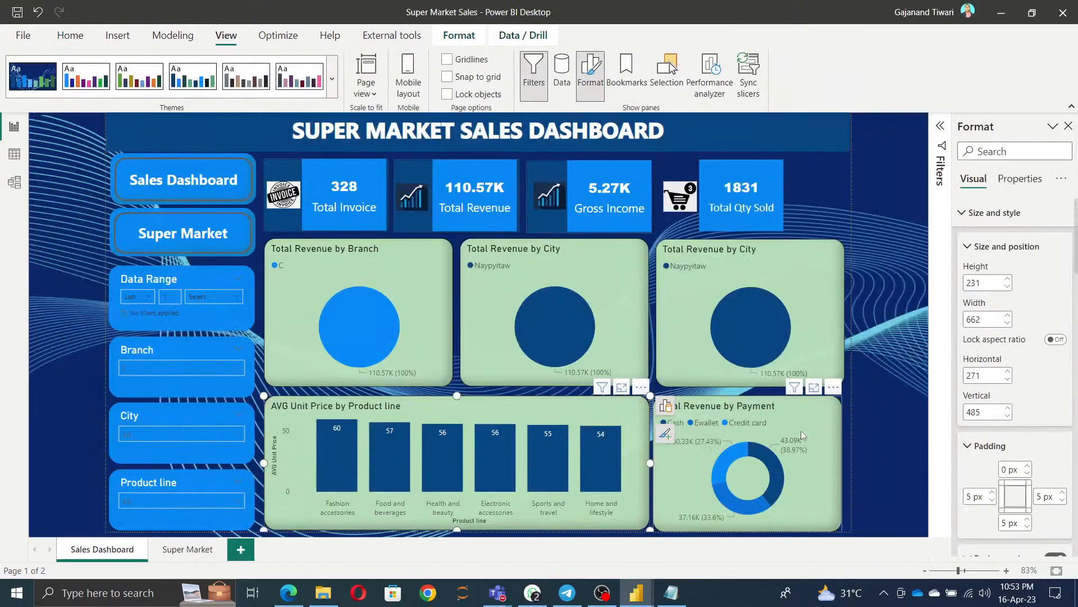
pyautogui.hotkey('alt', 'Tab')
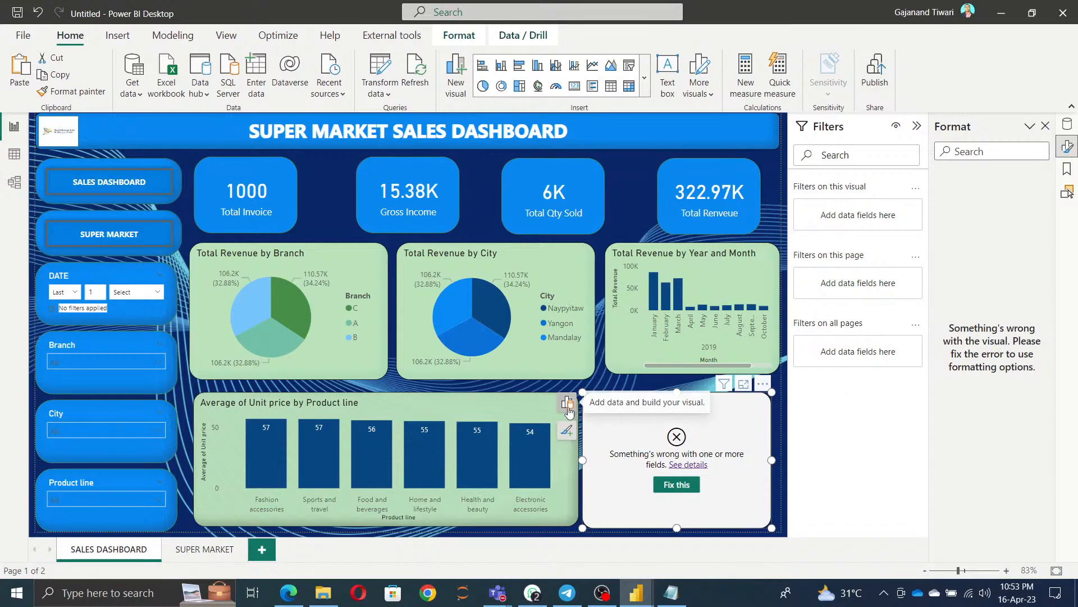
pyautogui.click(674, 492)
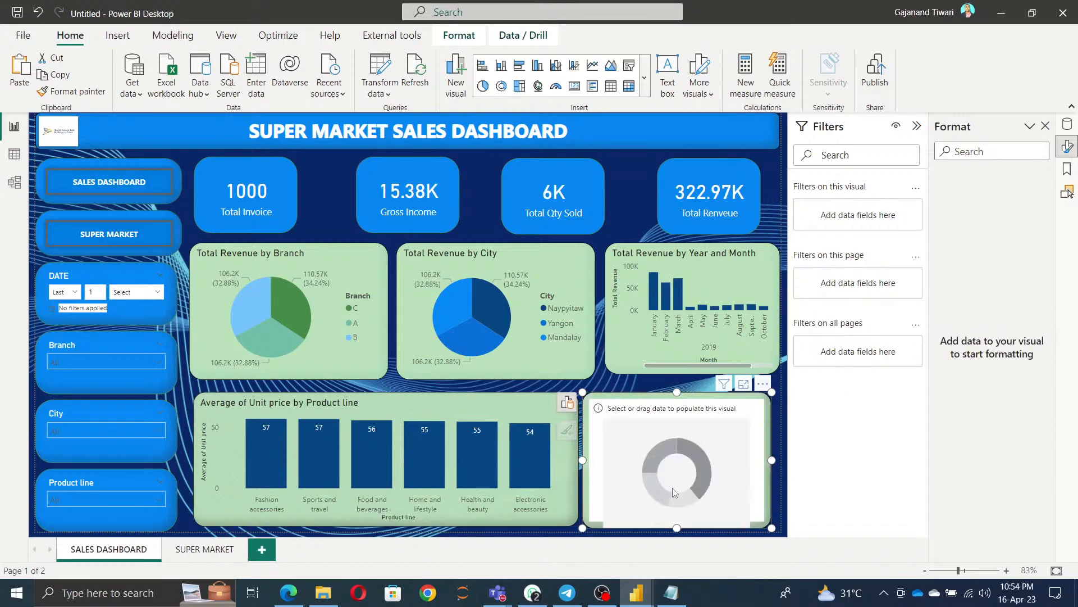
# Add Payment from supermarket_sales to the legend of the emptied donut chart.
pyautogui.click(567, 404)
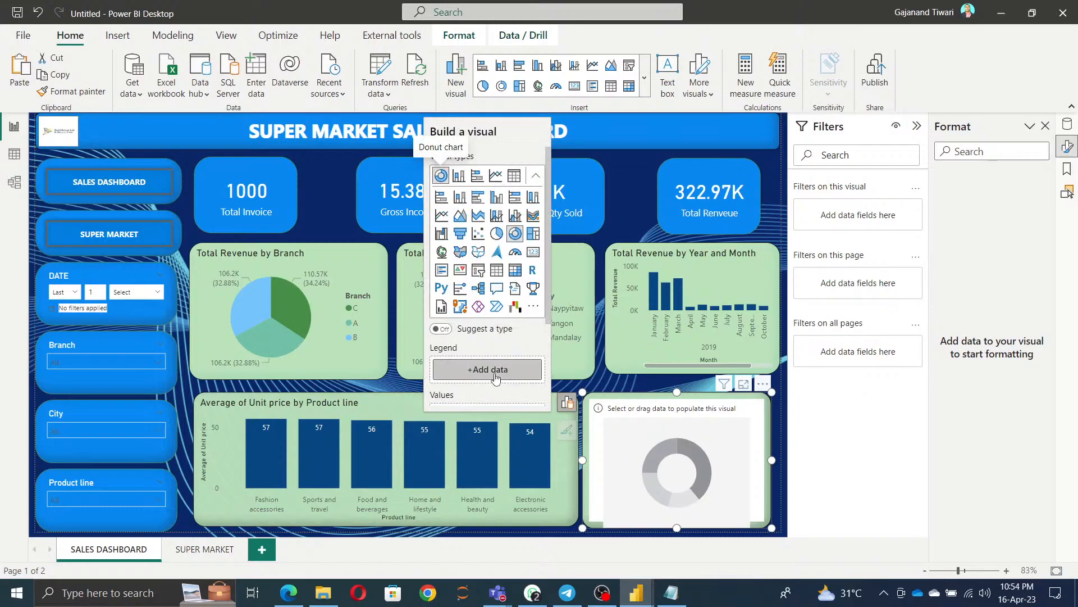
pyautogui.scroll(-2, 496, 381)
pyautogui.click(500, 256)
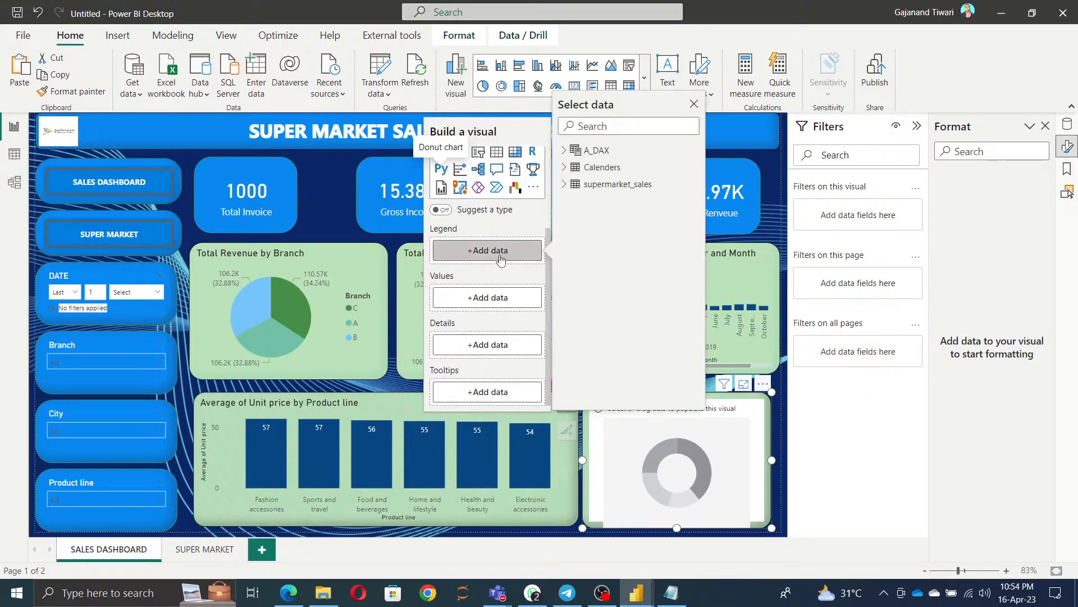
pyautogui.click(564, 184)
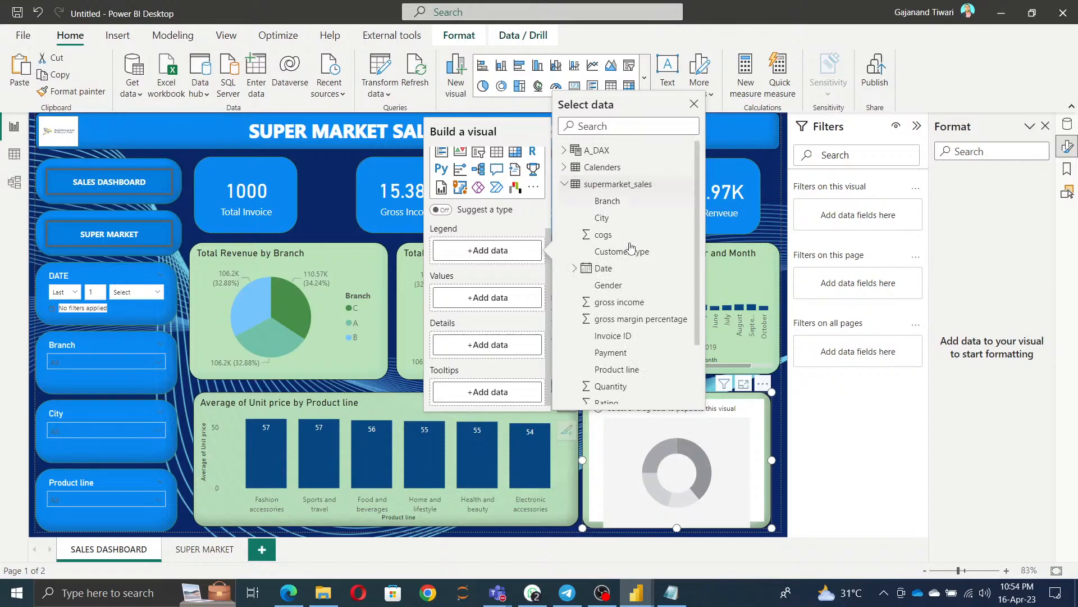
pyautogui.click(631, 358)
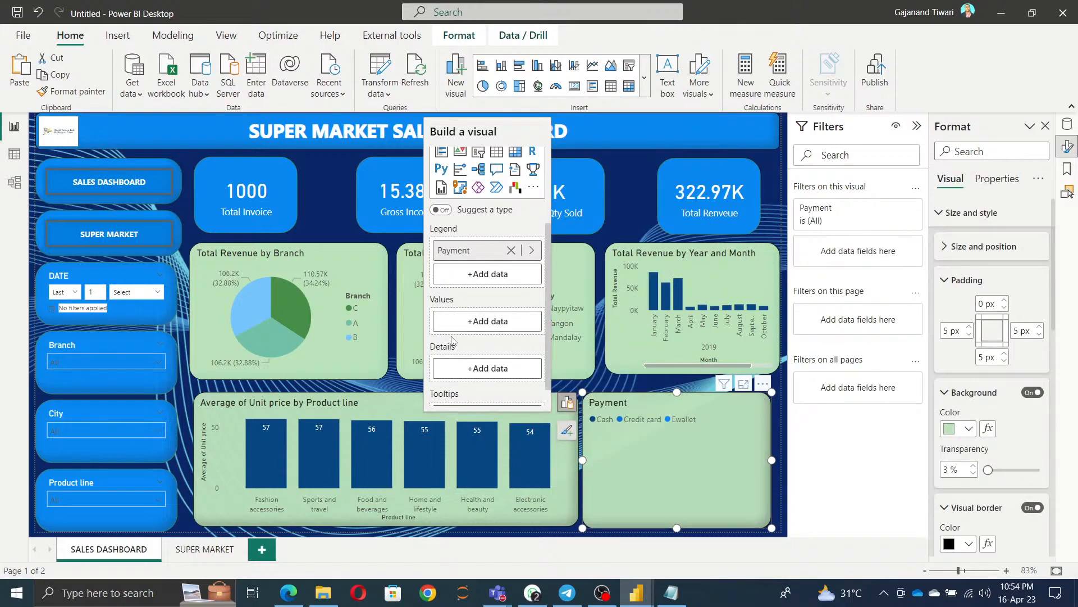
# Add Total from supermarket_sales to the values of the Payment donut chart and deselect the chart.
pyautogui.click(474, 324)
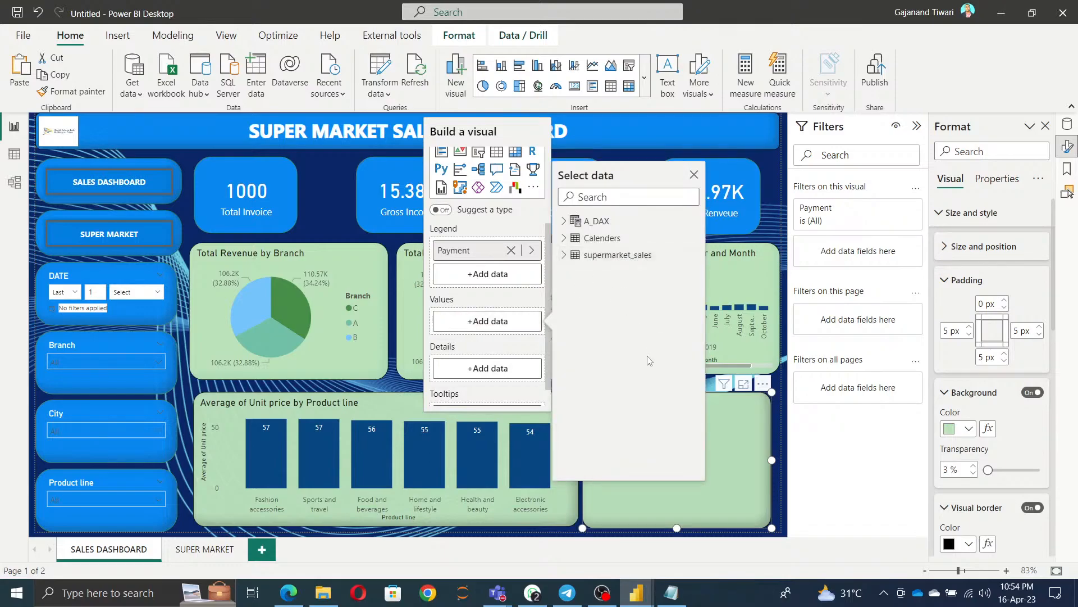
pyautogui.click(564, 254)
pyautogui.scroll(-2, 624, 394)
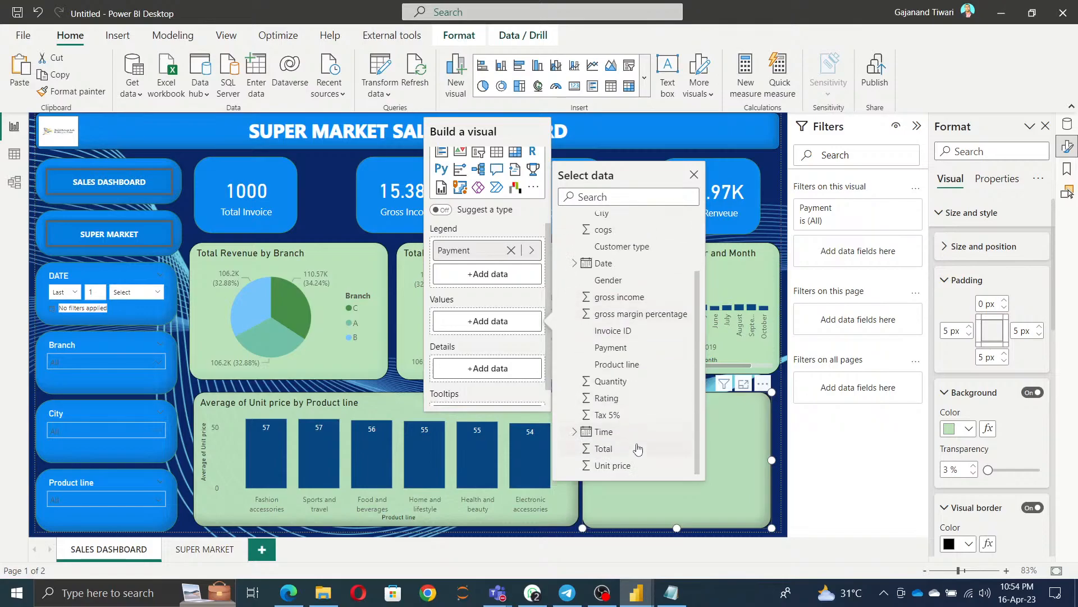
pyautogui.click(609, 458)
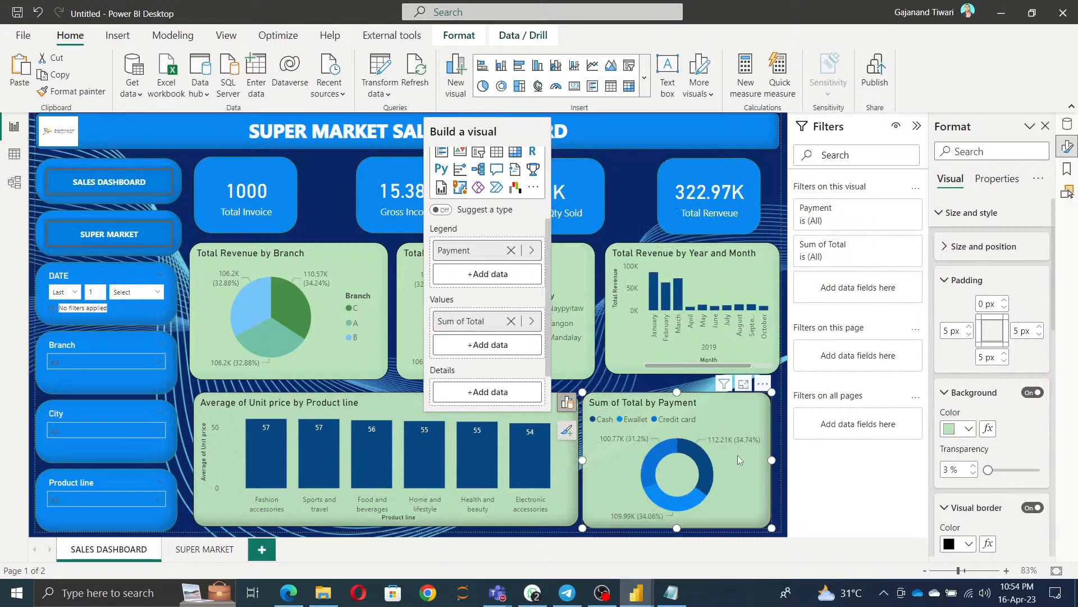
pyautogui.click(778, 508)
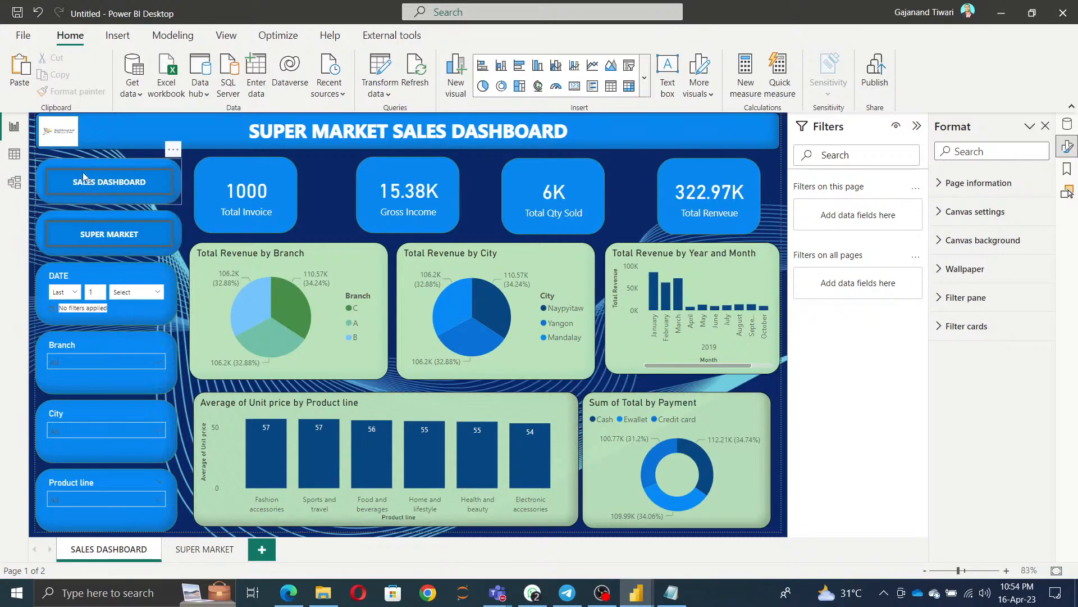
# Copy the DATE, Branch, City and Product line slicers together with both page navigation buttons from the SALES DASHBOARD page.
pyautogui.click(93, 269)
pyautogui.keyDown('ctrl'); pyautogui.click(91, 345); pyautogui.keyUp('ctrl')
pyautogui.keyDown('ctrl'); pyautogui.click(89, 449); pyautogui.keyUp('ctrl')
pyautogui.keyDown('ctrl'); pyautogui.click(91, 478); pyautogui.keyUp('ctrl')
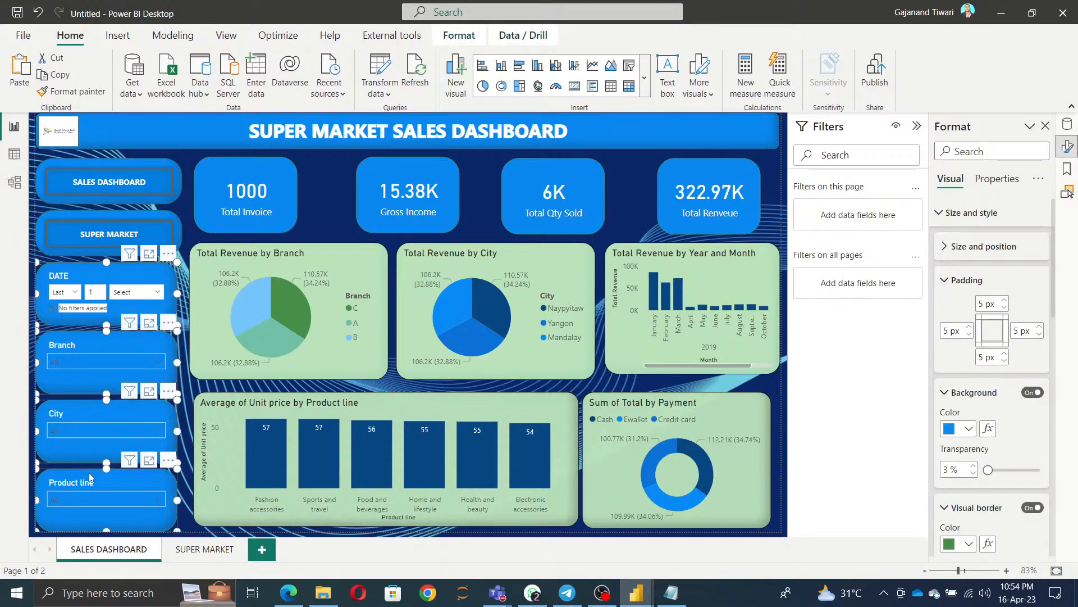
pyautogui.keyDown('ctrl'); pyautogui.click(95, 193); pyautogui.keyUp('ctrl')
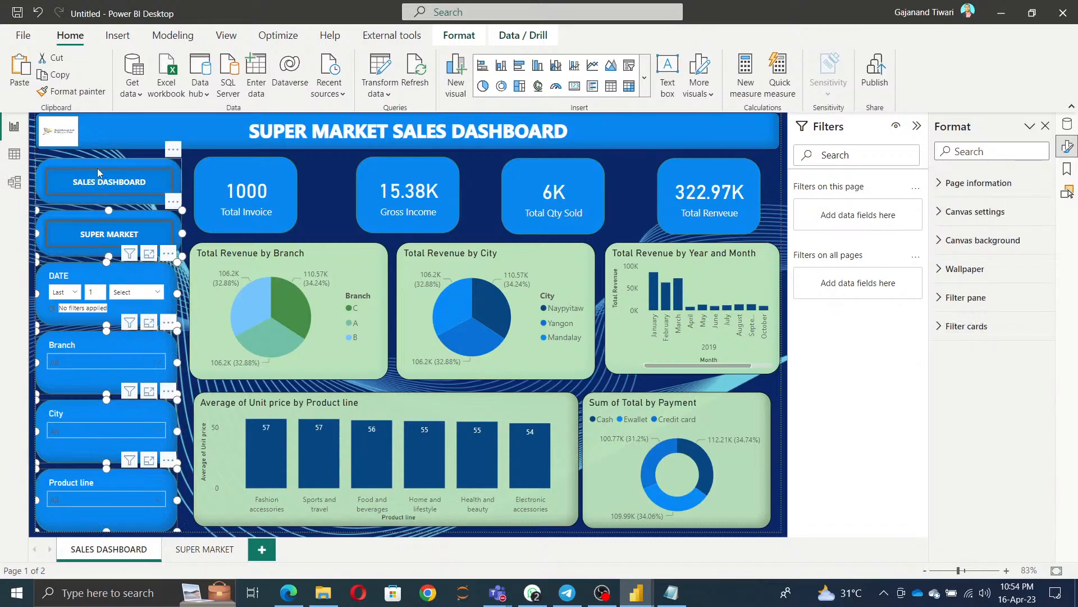
# Delete the two existing navigation buttons, SUPER MARKET and SALES DASHBOARD, from the SUPER MARKET page.
pyautogui.click(205, 550)
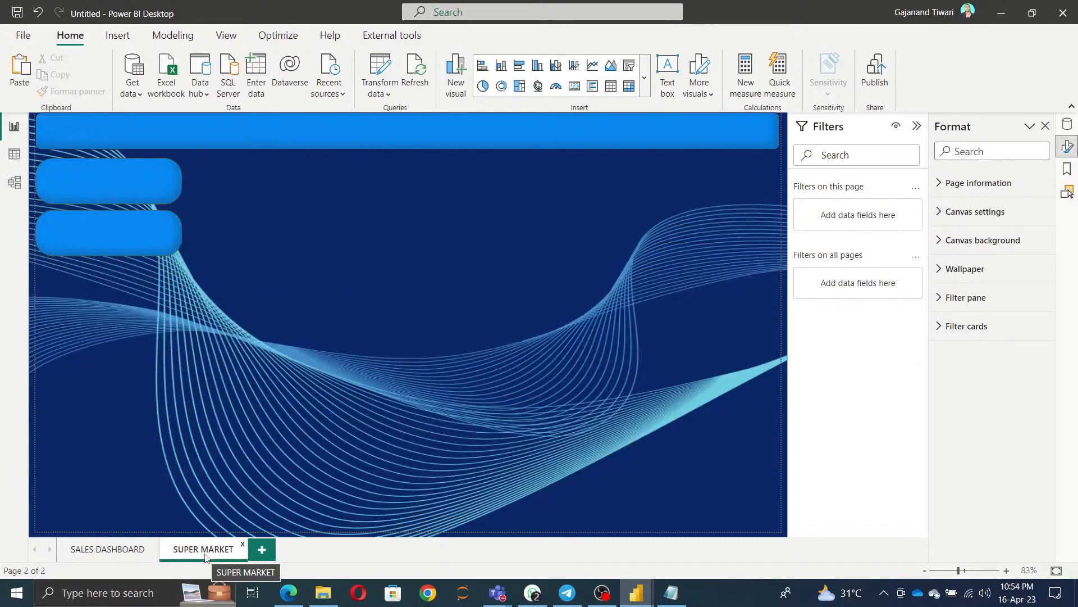
pyautogui.click(107, 250)
pyautogui.press('Delete')
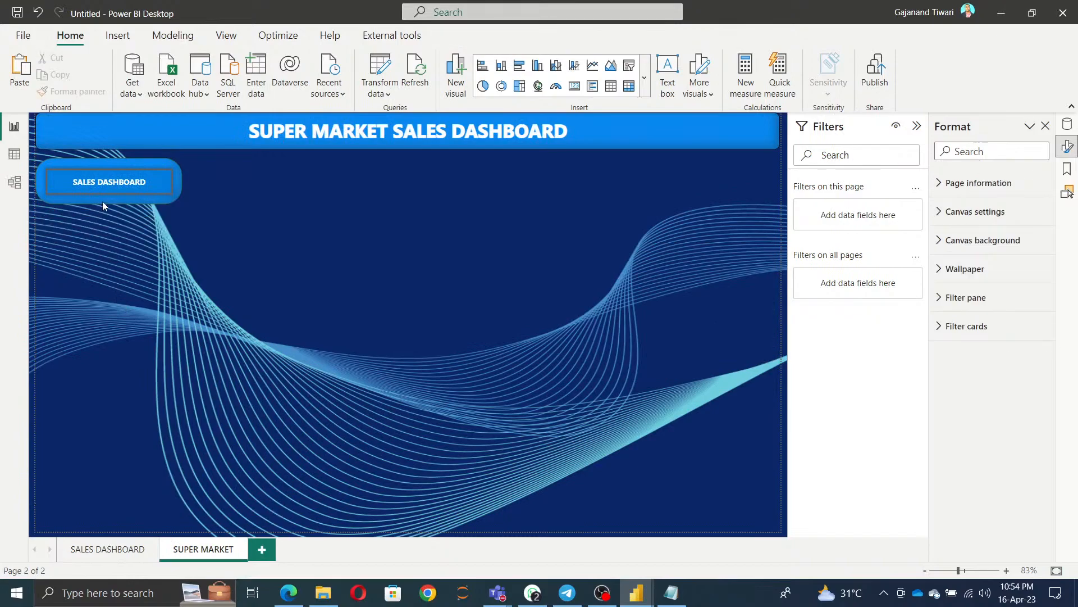
pyautogui.click(113, 196)
pyautogui.press('Delete')
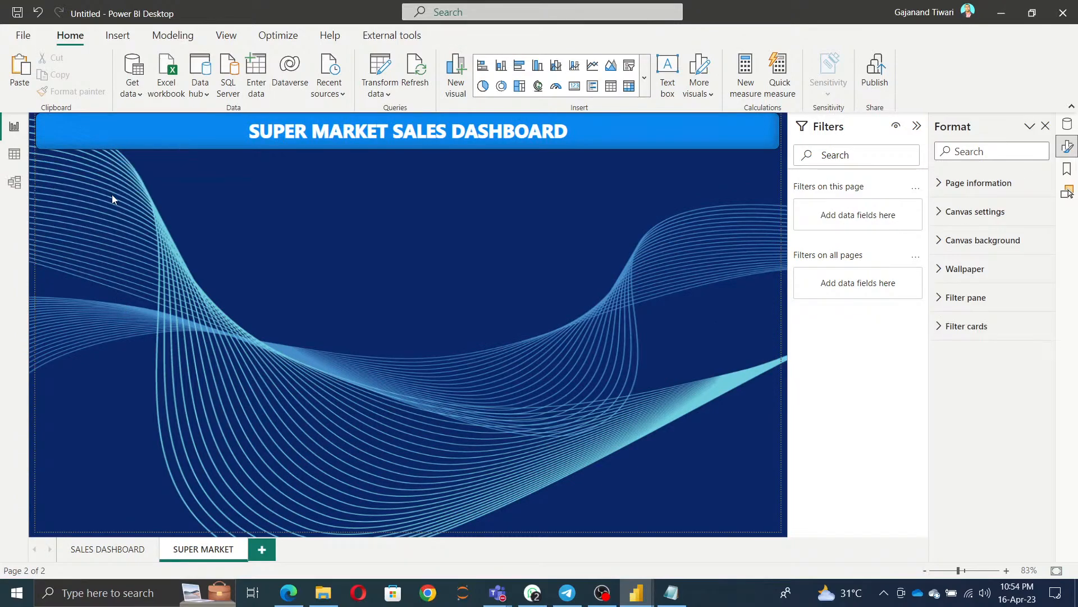
# Paste the copied slicers and navigation buttons onto the SUPER MARKET page, keeping them in sync with the originals.
pyautogui.hotkey('ctrl', 'v')
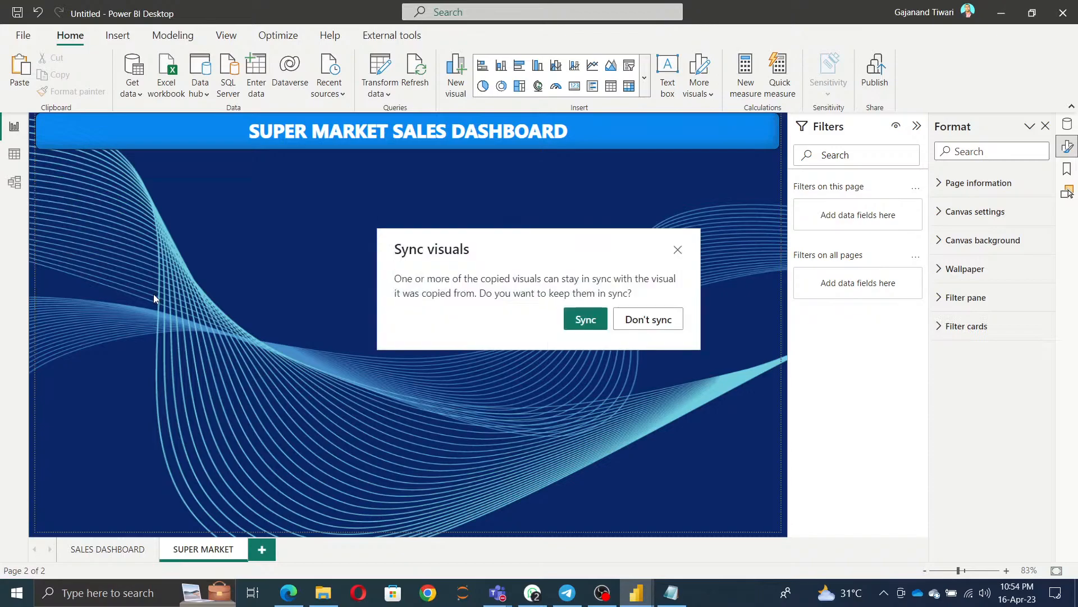
pyautogui.click(586, 319)
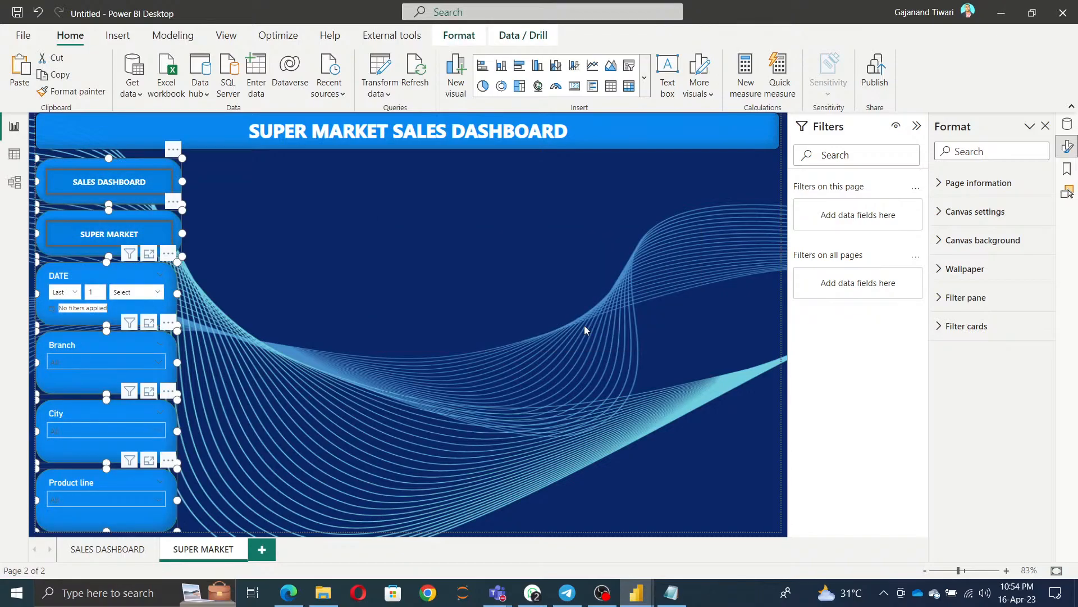
pyautogui.click(487, 324)
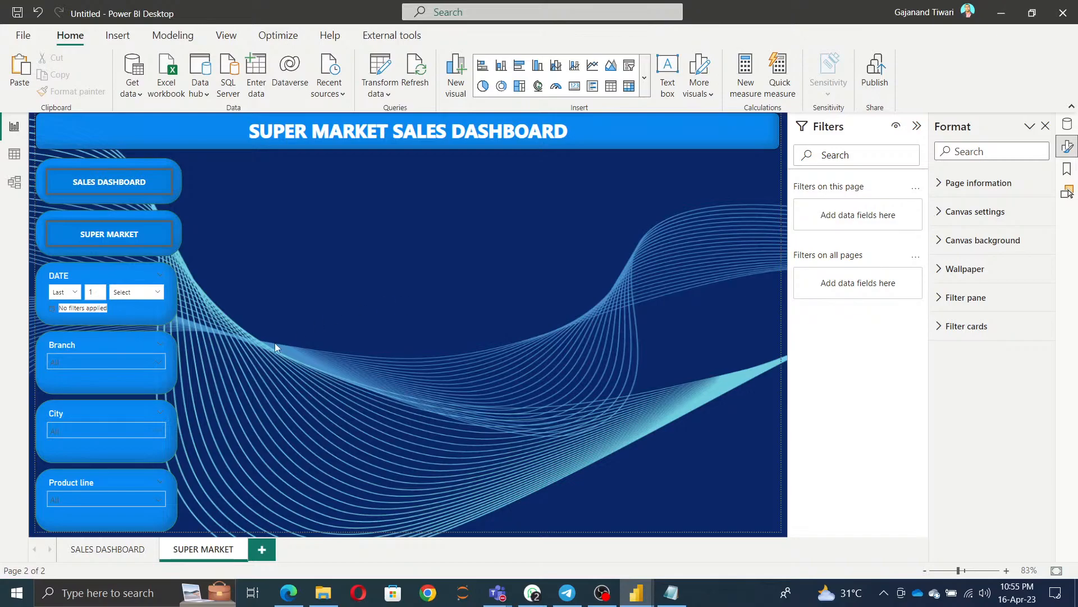
# Add a visual to the empty area of the SUPER MARKET page and make it a Table.
pyautogui.rightClick(386, 259)
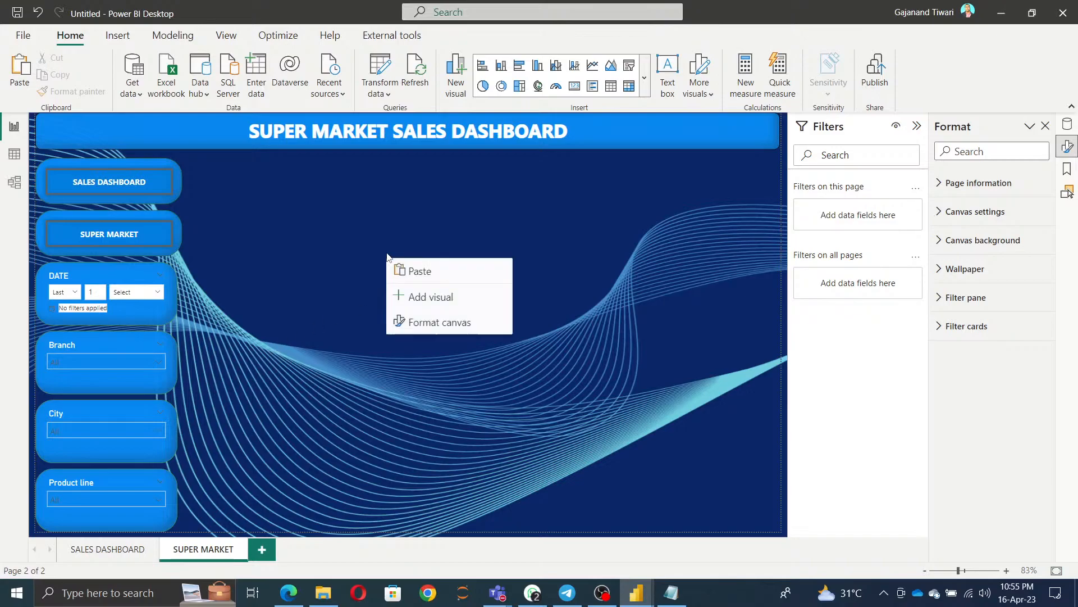
pyautogui.click(438, 297)
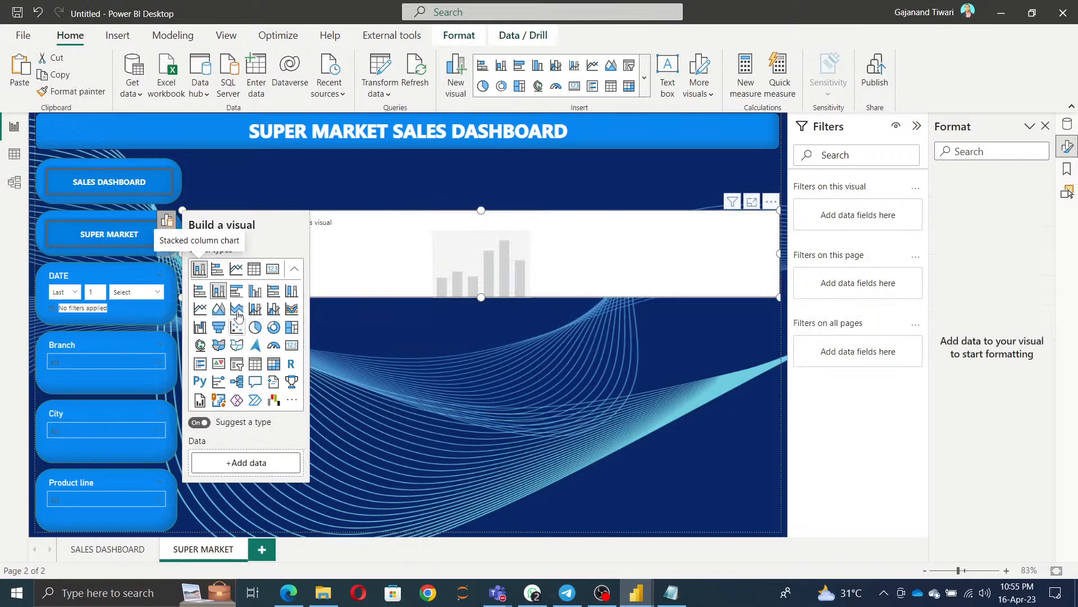
pyautogui.click(255, 363)
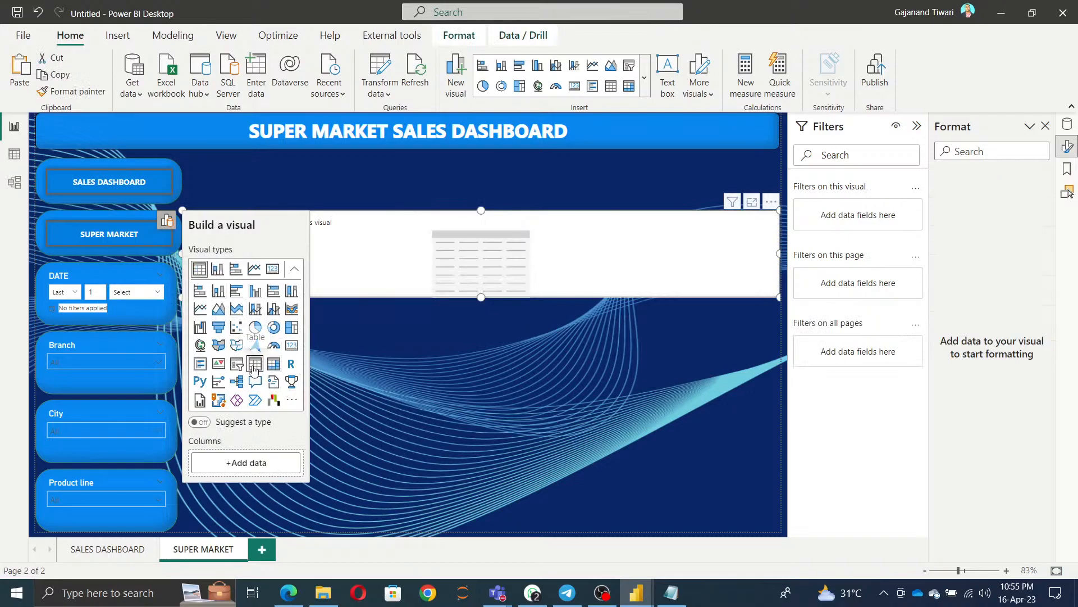
# Add Branch, City and Customer type from supermarket_sales as columns of the empty table.
pyautogui.click(224, 469)
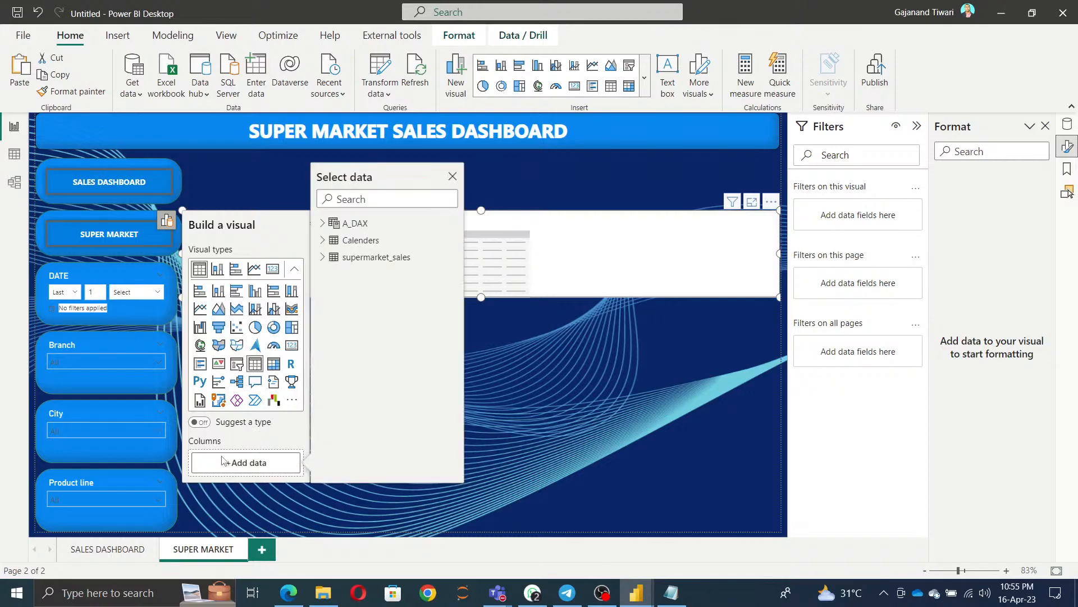
pyautogui.click(330, 262)
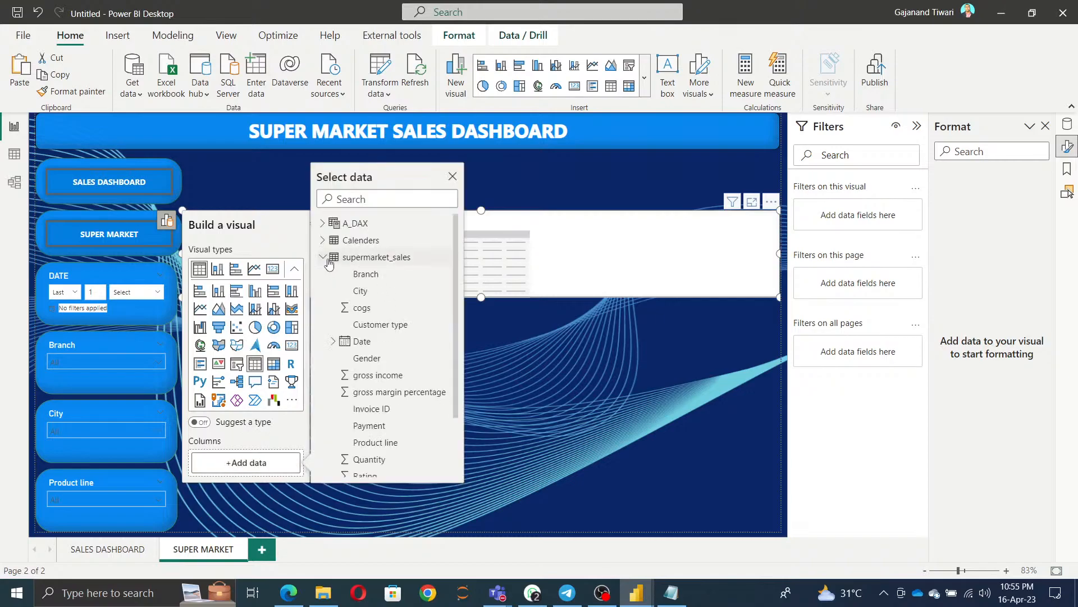
pyautogui.click(362, 274)
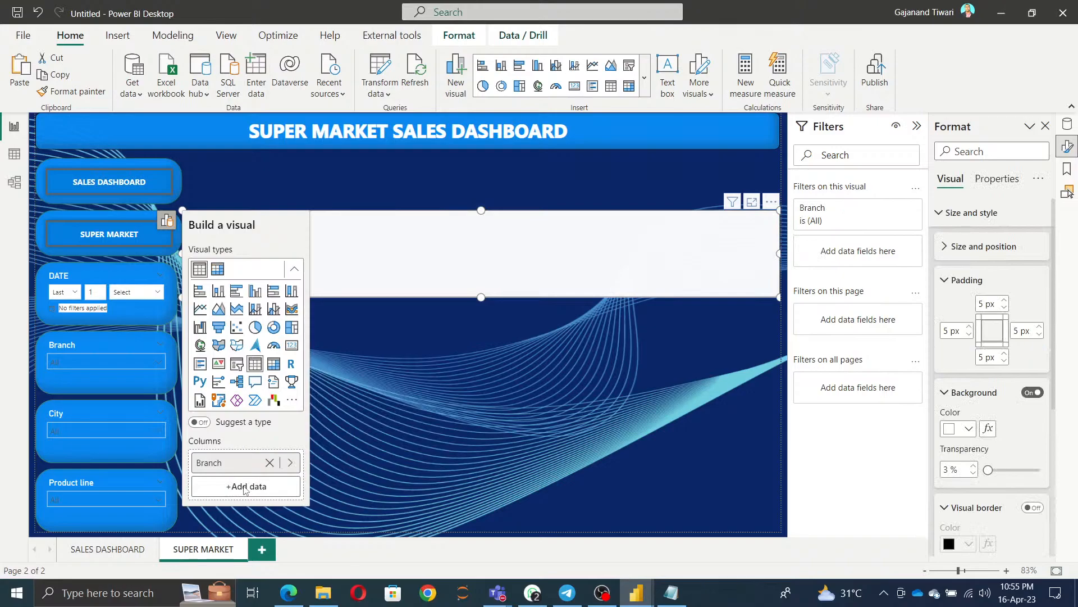
pyautogui.click(323, 280)
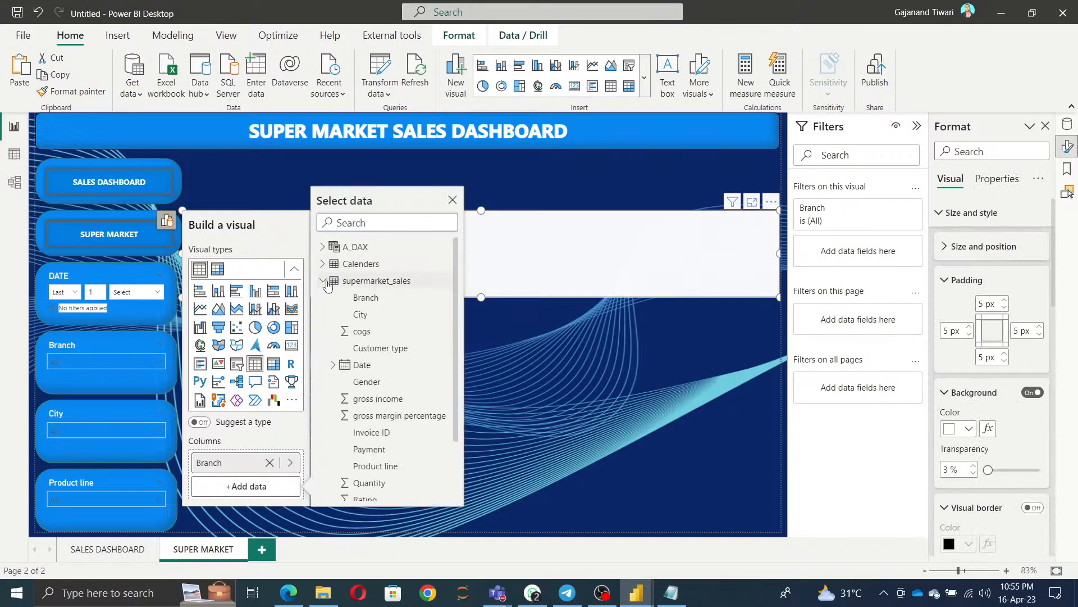
pyautogui.click(359, 315)
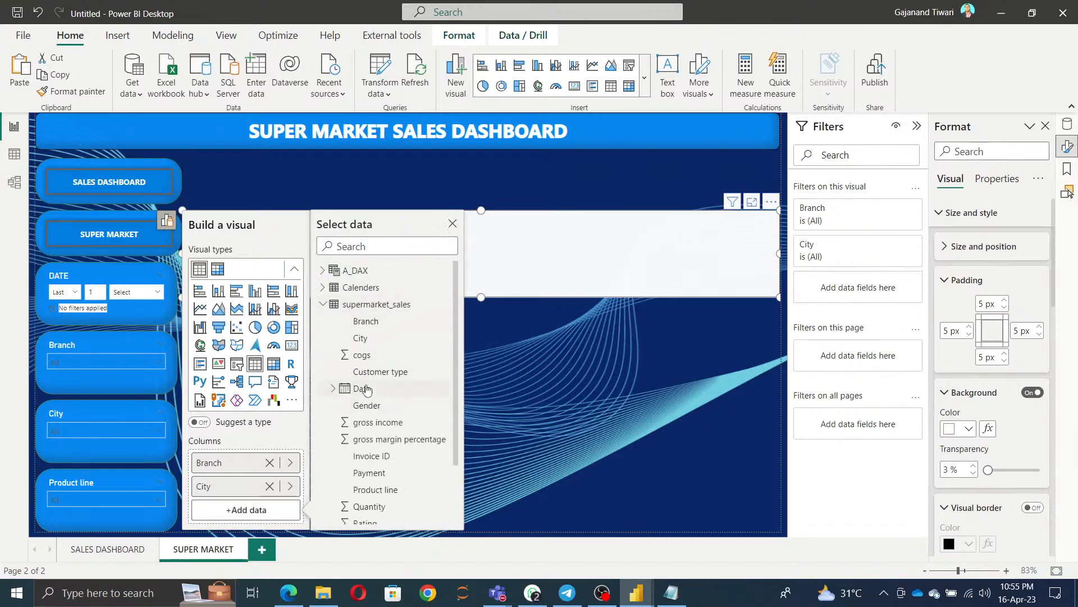
pyautogui.click(373, 371)
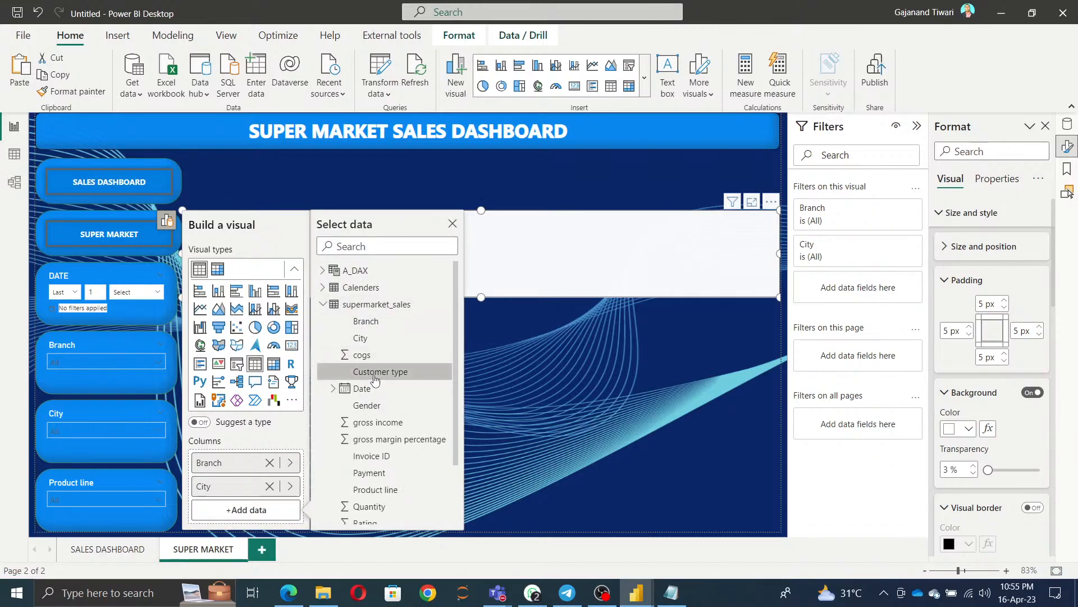
# Add Product line and Quantity from supermarket_sales as further columns of the table.
pyautogui.scroll(-1, 225, 531)
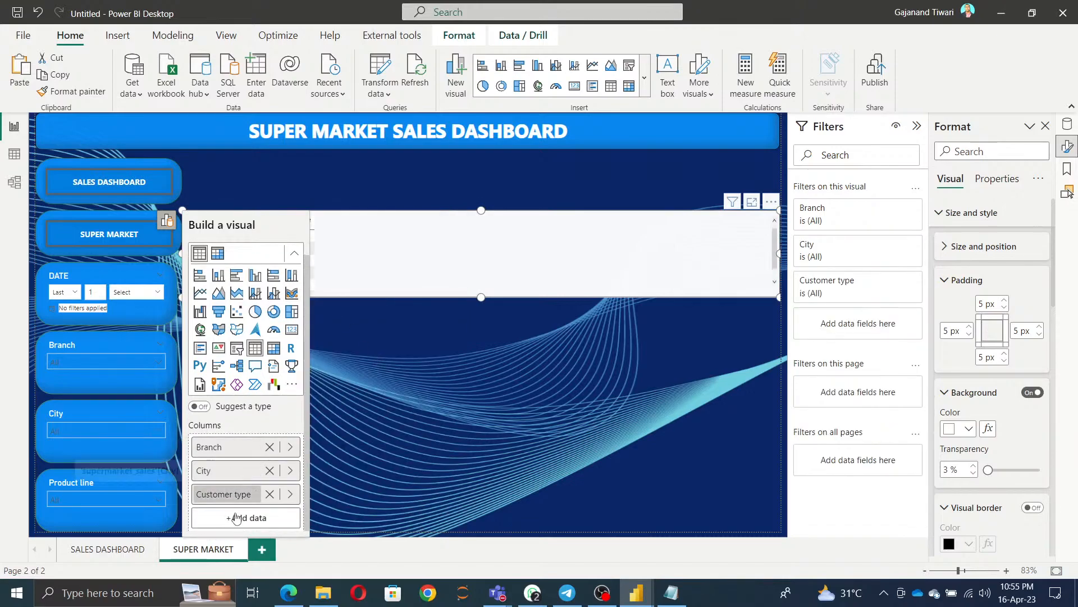
pyautogui.click(240, 522)
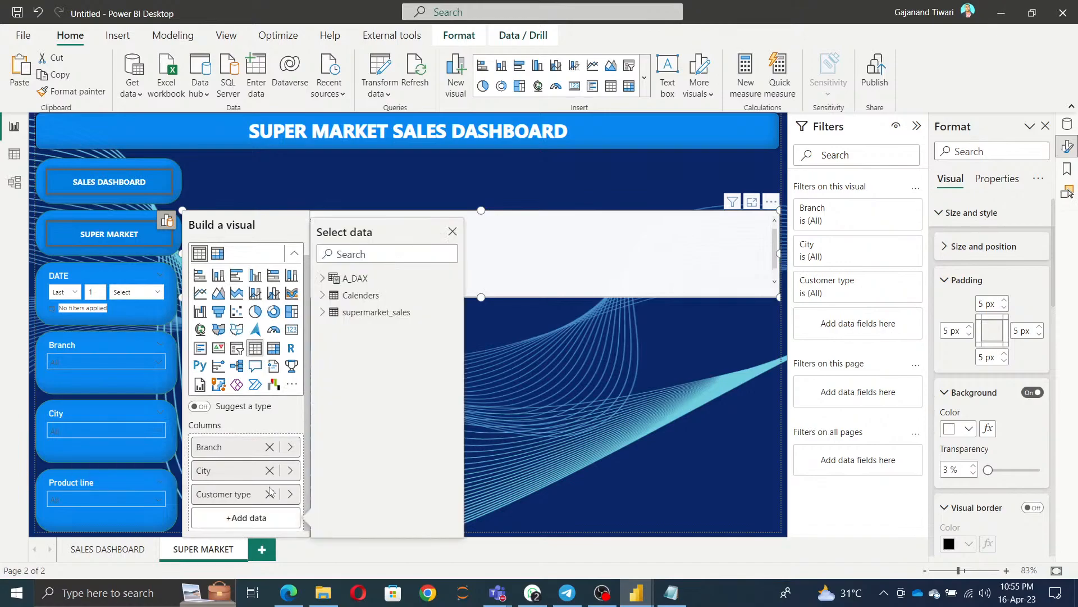
pyautogui.click(323, 313)
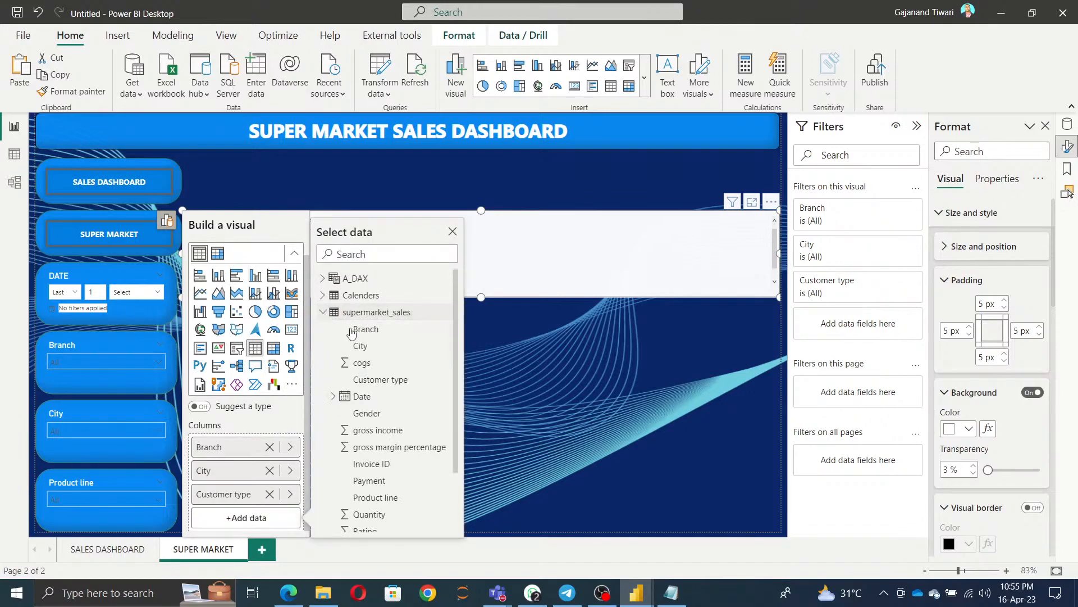
pyautogui.scroll(-3, 393, 410)
pyautogui.click(372, 421)
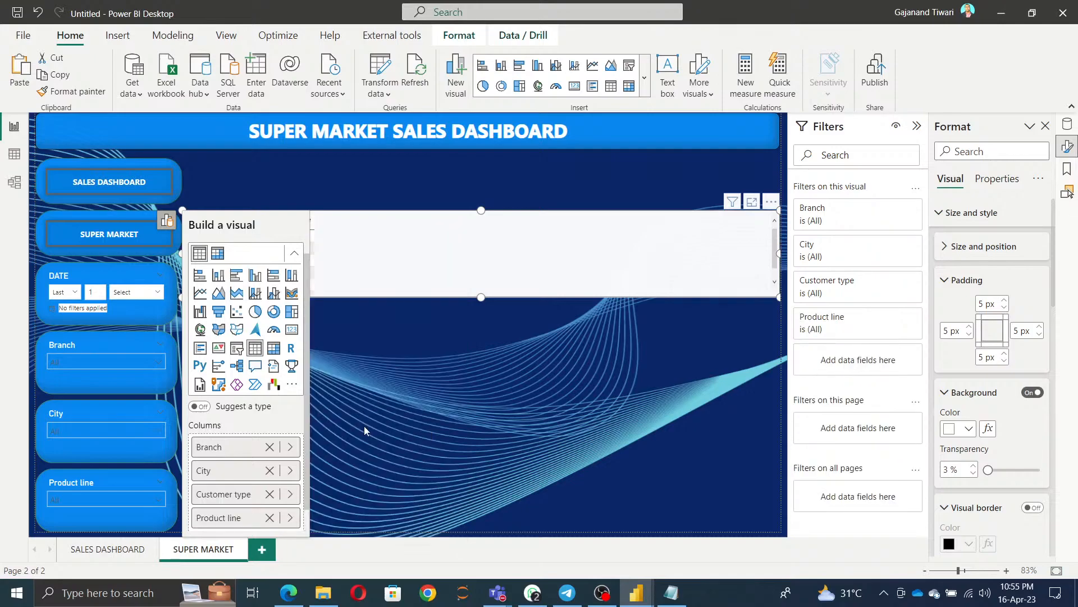
pyautogui.scroll(-1, 253, 499)
pyautogui.click(246, 518)
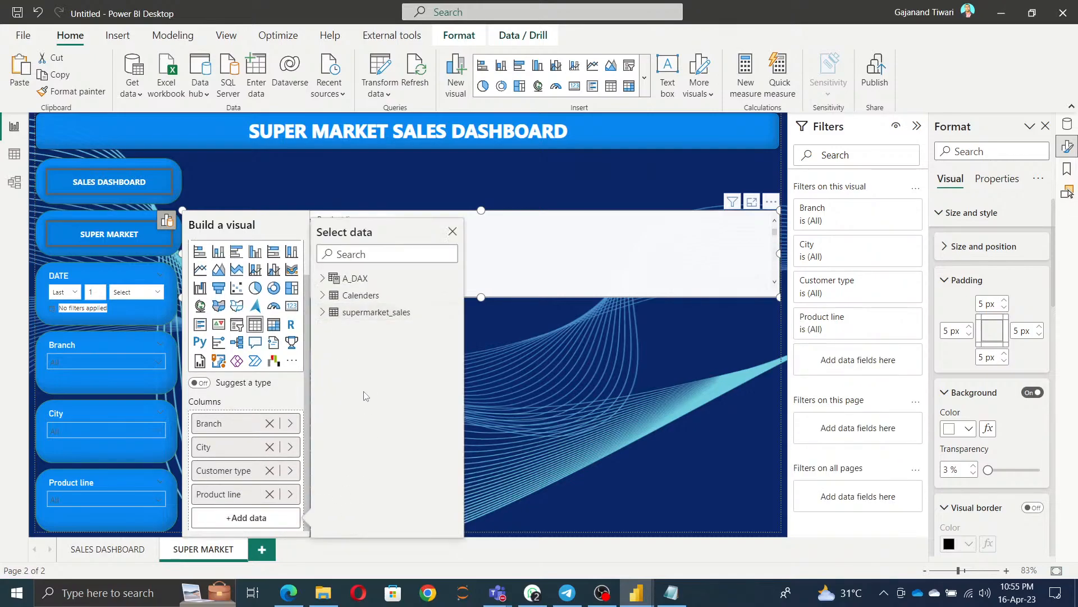
pyautogui.click(324, 312)
pyautogui.scroll(-2, 391, 403)
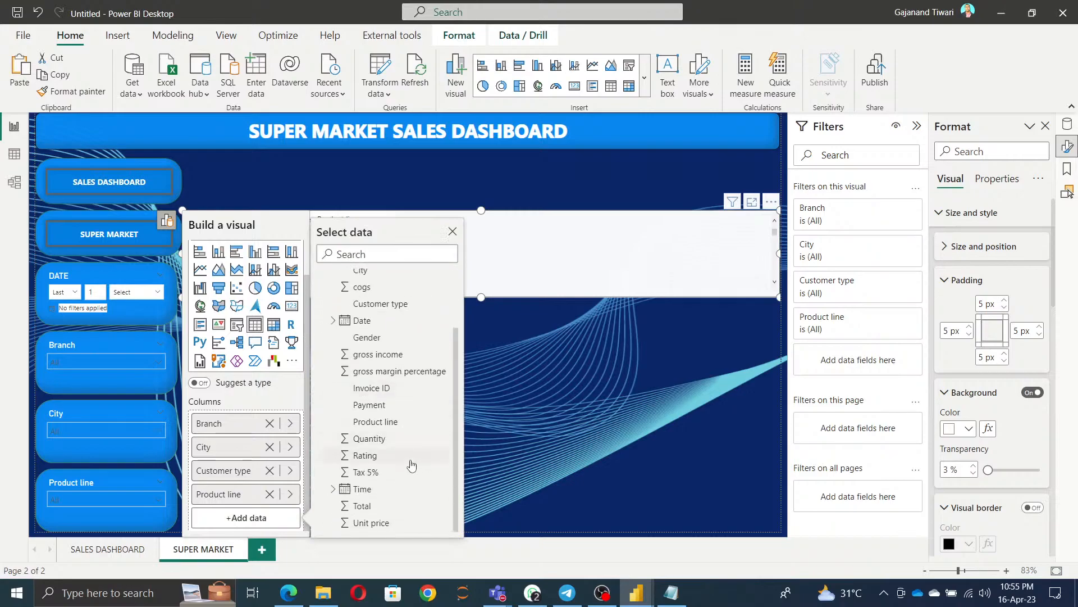
pyautogui.click(370, 439)
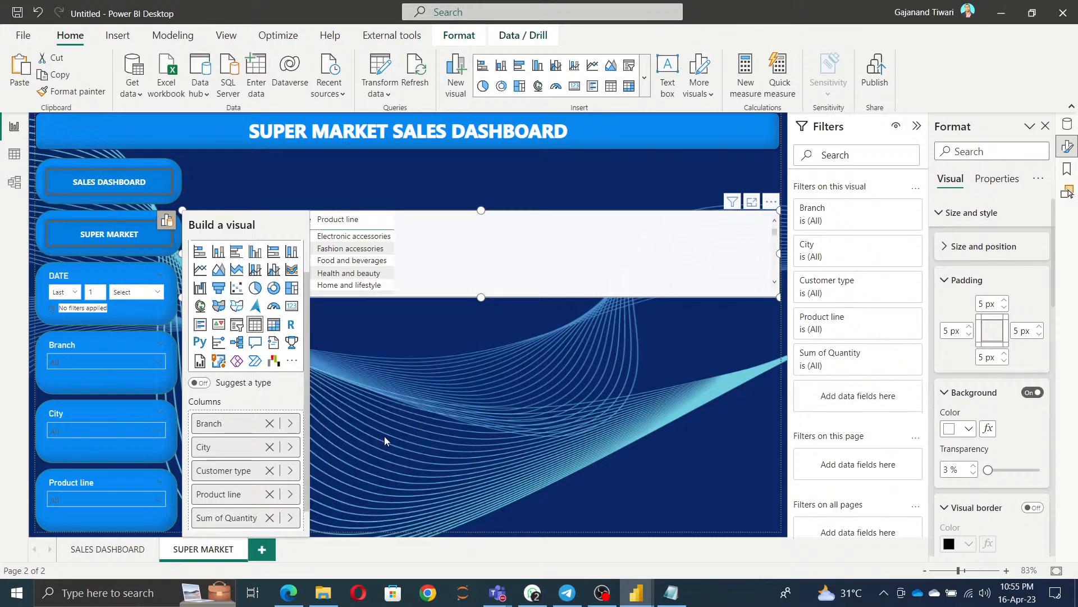
# Add Rating and Total from supermarket_sales as the table's last columns and deselect the table.
pyautogui.scroll(-1, 231, 500)
pyautogui.click(231, 518)
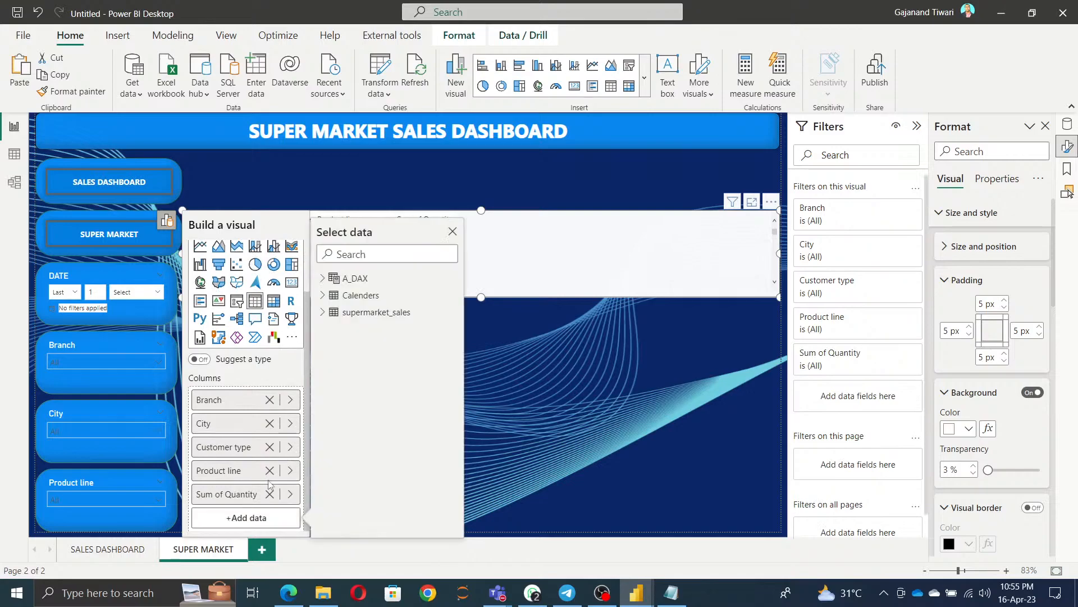
pyautogui.click(323, 315)
pyautogui.scroll(-2, 405, 489)
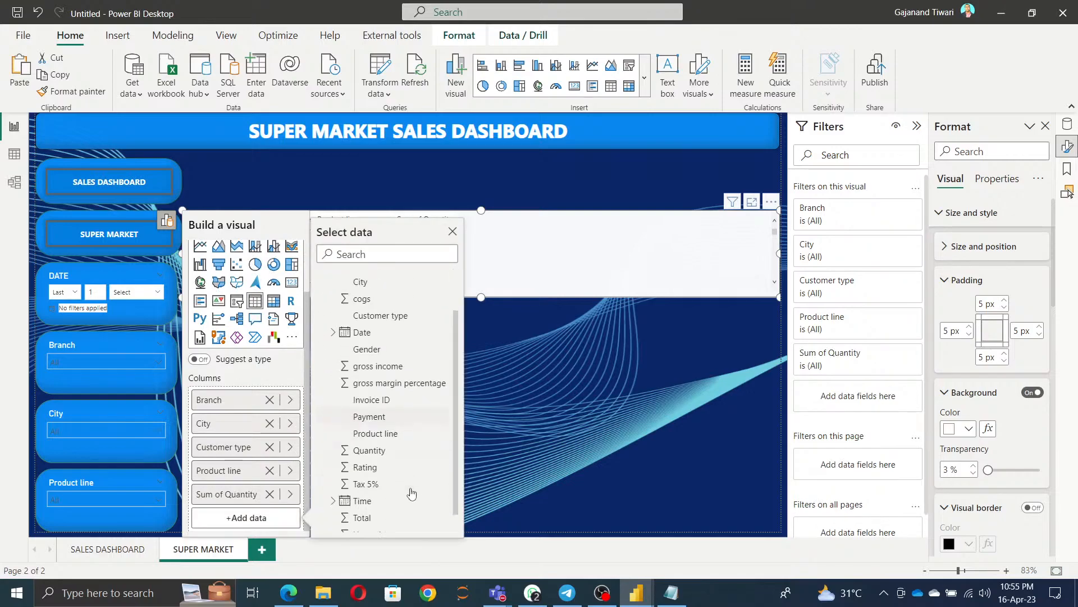
pyautogui.click(374, 460)
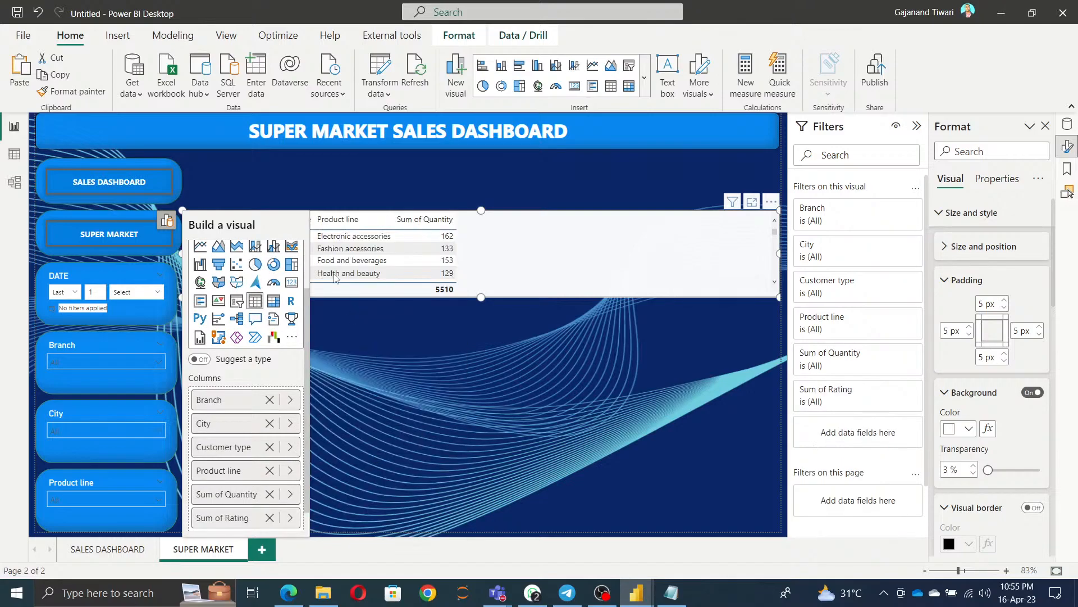
pyautogui.scroll(-1, 271, 492)
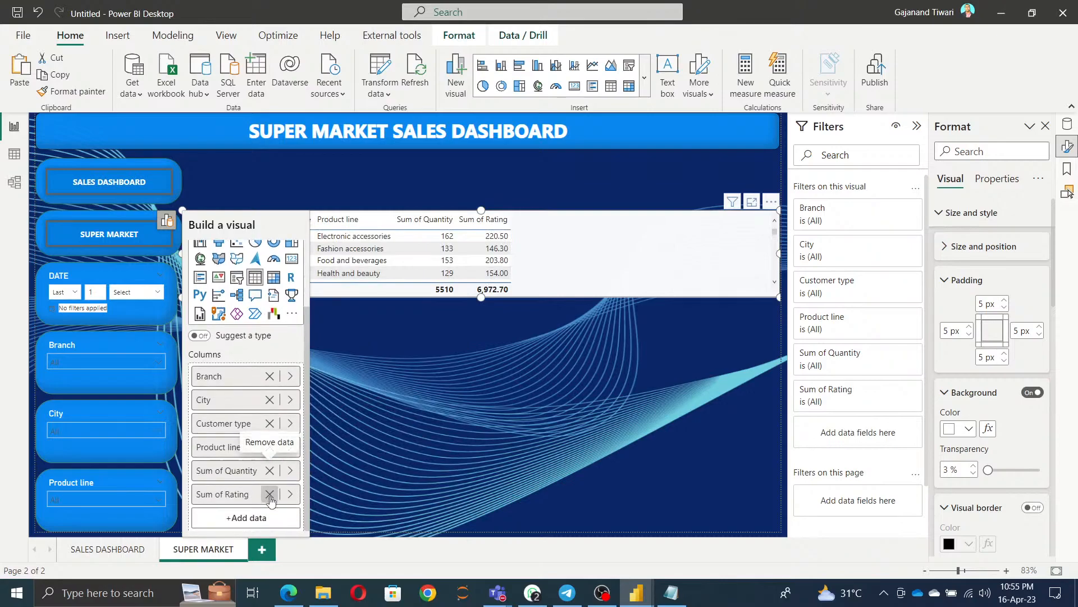
pyautogui.click(248, 517)
pyautogui.click(325, 315)
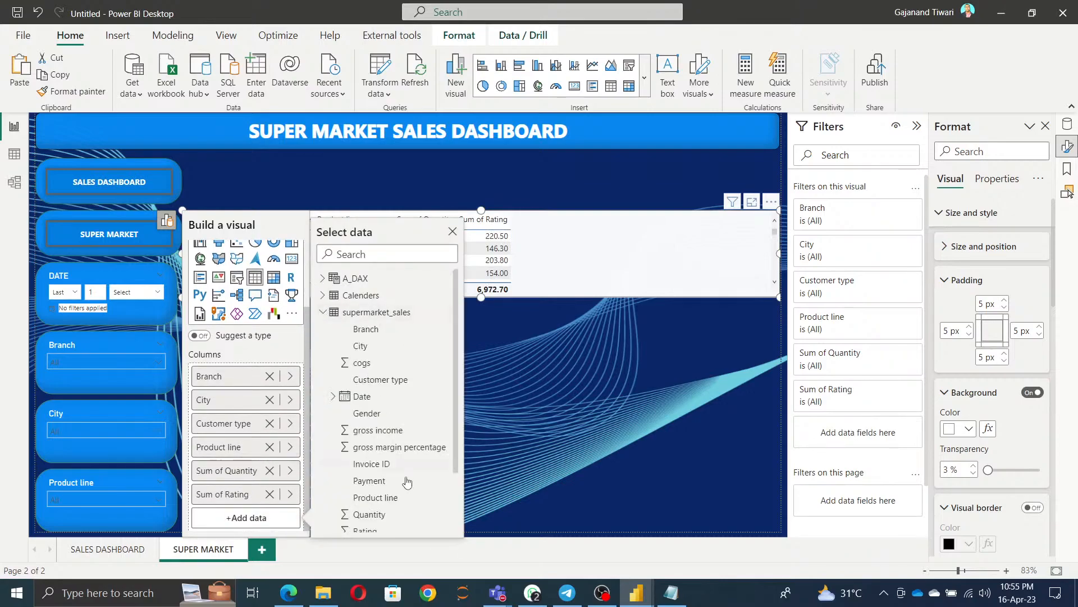
pyautogui.scroll(-2, 400, 487)
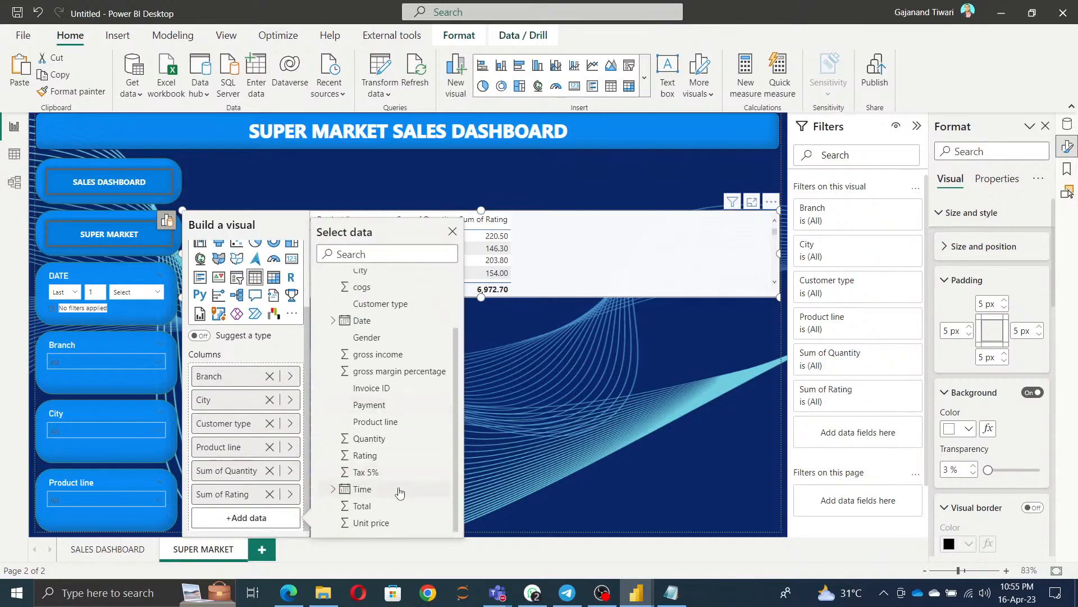
pyautogui.click(366, 507)
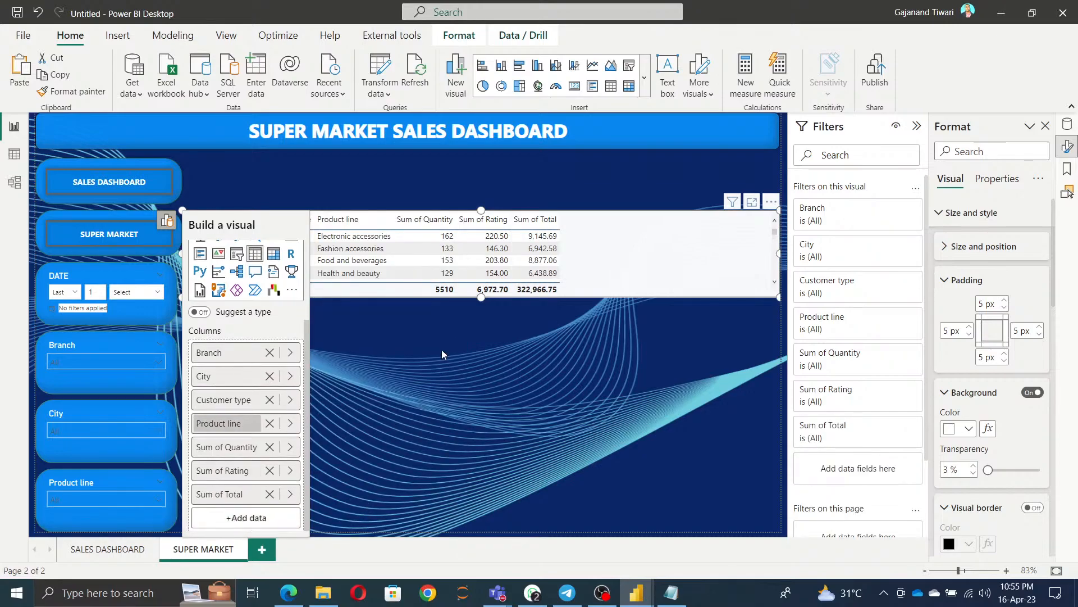
pyautogui.click(532, 370)
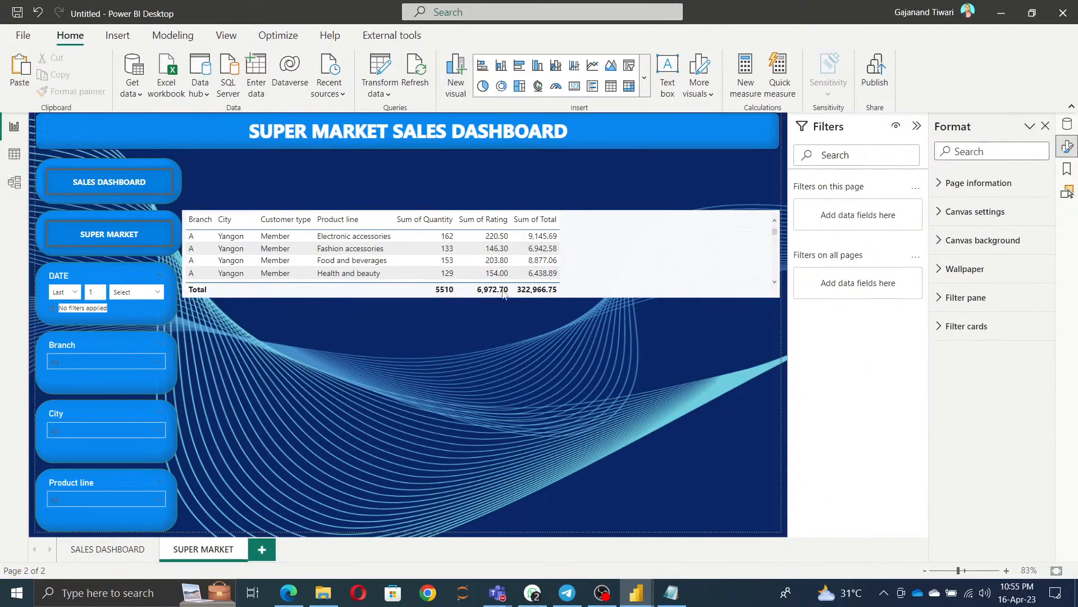
# Stretch the table vertically so it fills the page from just below the title banner to the lower canvas edge.
pyautogui.click(474, 298)
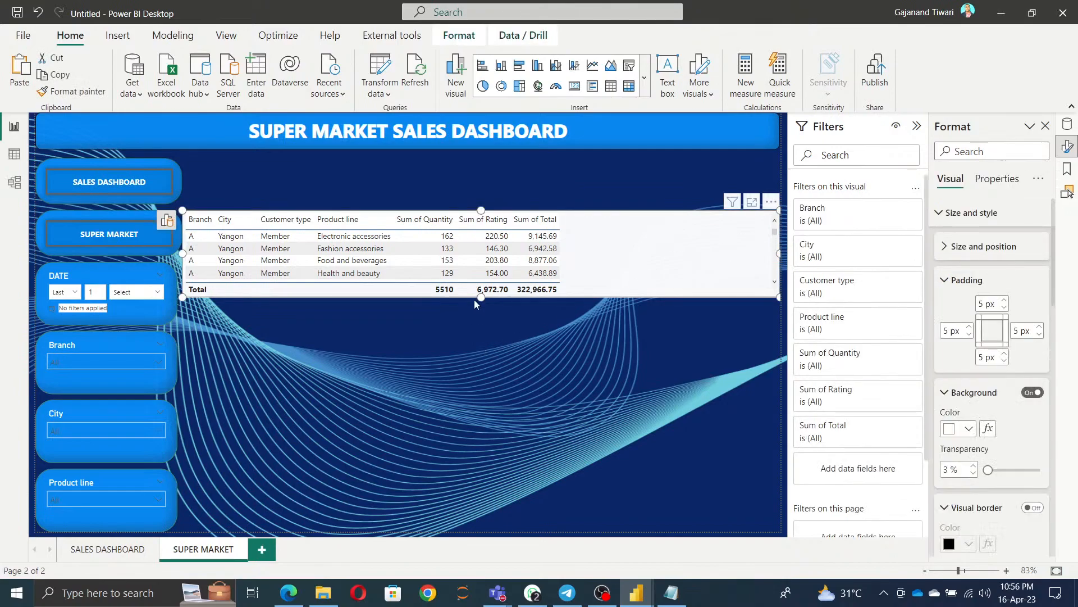
pyautogui.moveTo(475, 298); pyautogui.dragTo(500, 532)
pyautogui.moveTo(482, 209); pyautogui.dragTo(494, 159)
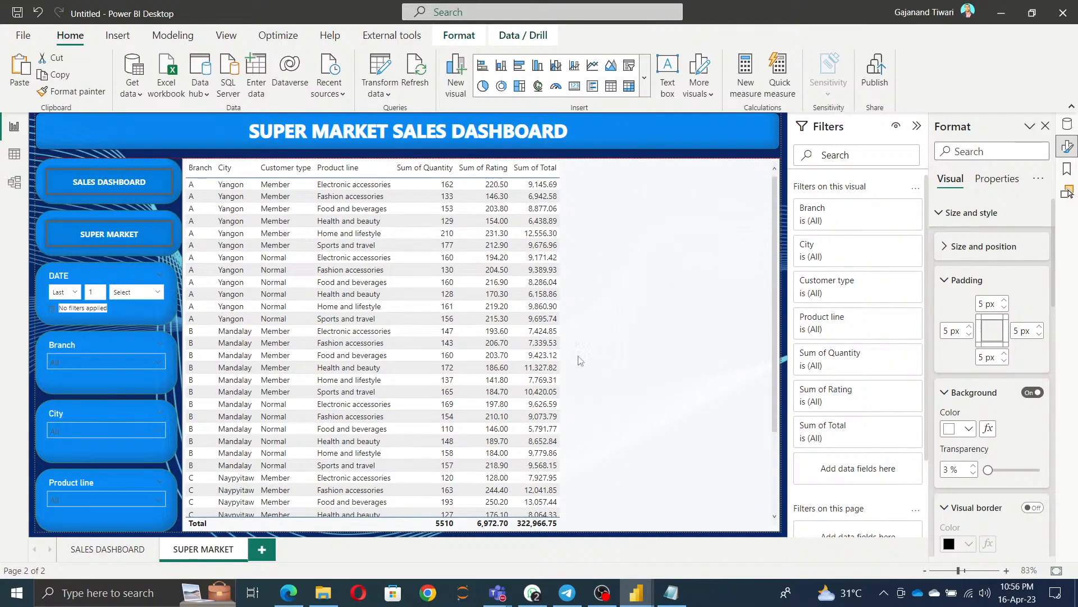
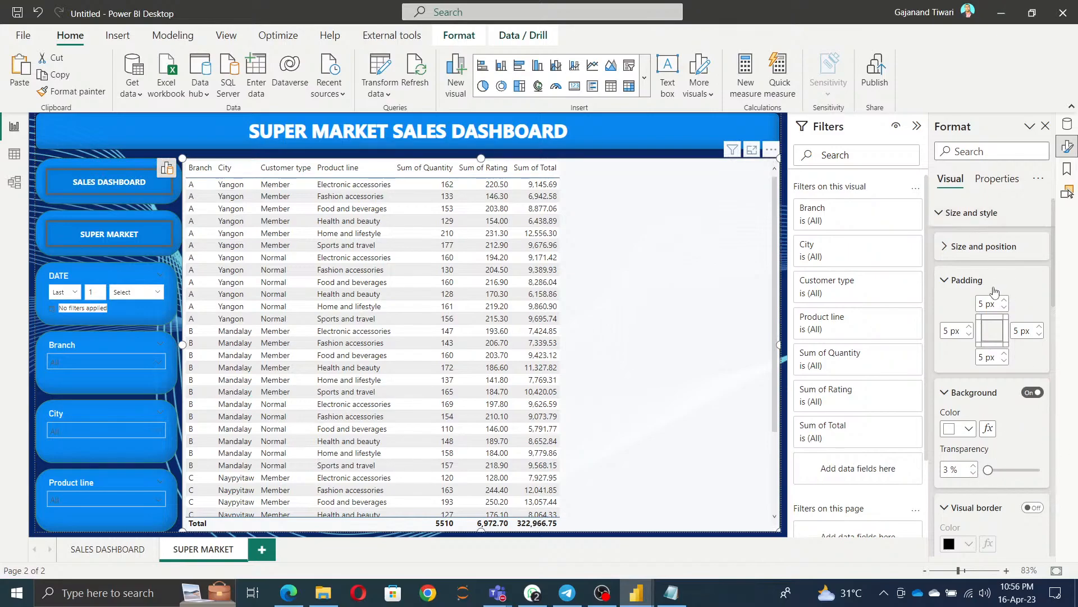
# Turn on the sales table's visual border and shadow, change the shadow offset, and deselect the table.
pyautogui.scroll(-5, 996, 356)
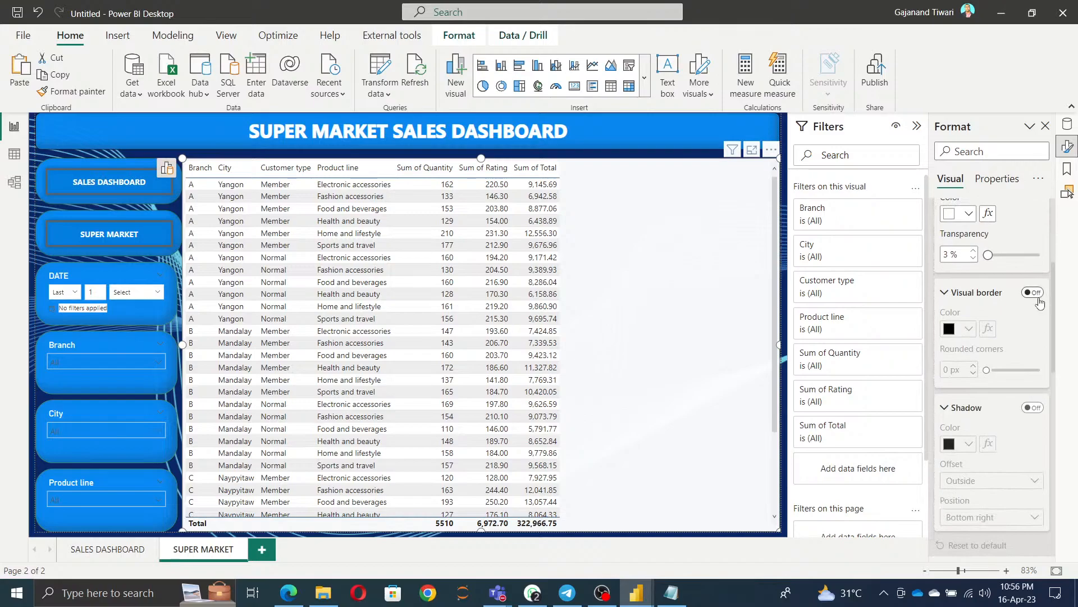
pyautogui.click(1032, 407)
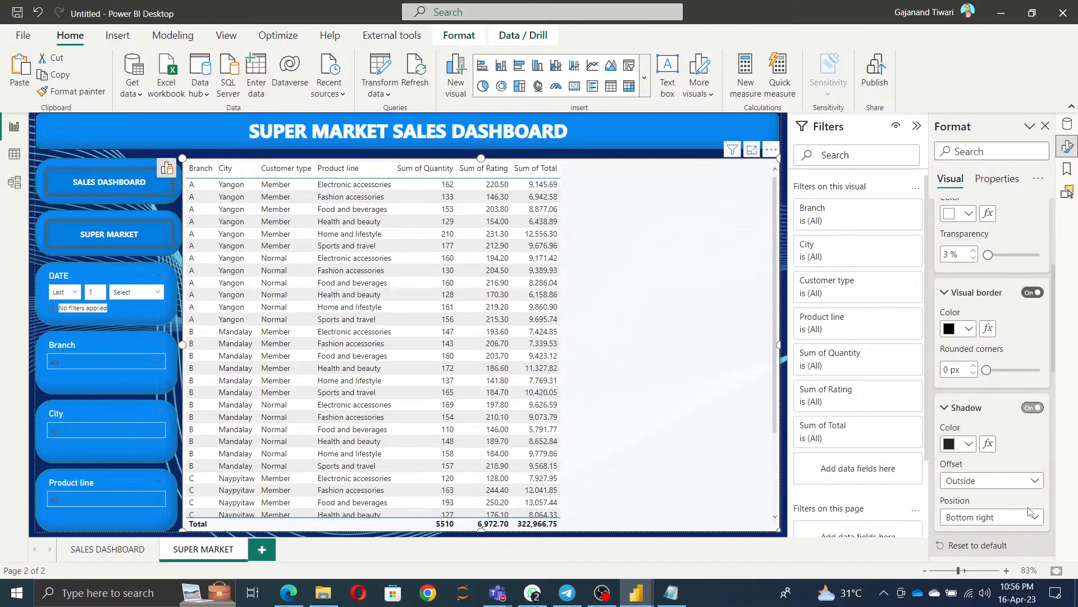
pyautogui.click(994, 486)
pyautogui.click(959, 514)
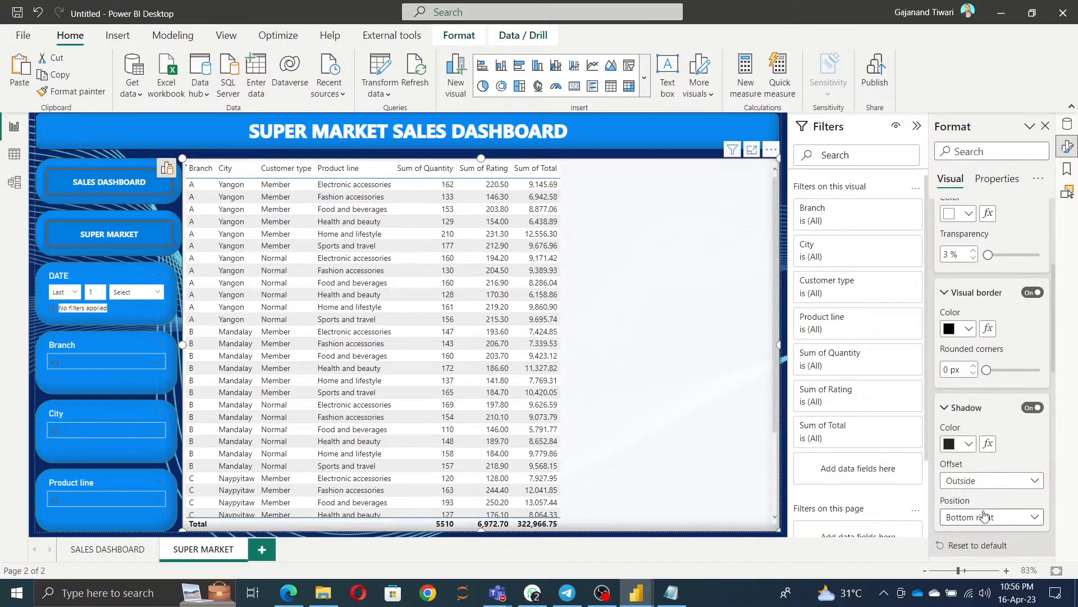
pyautogui.click(788, 510)
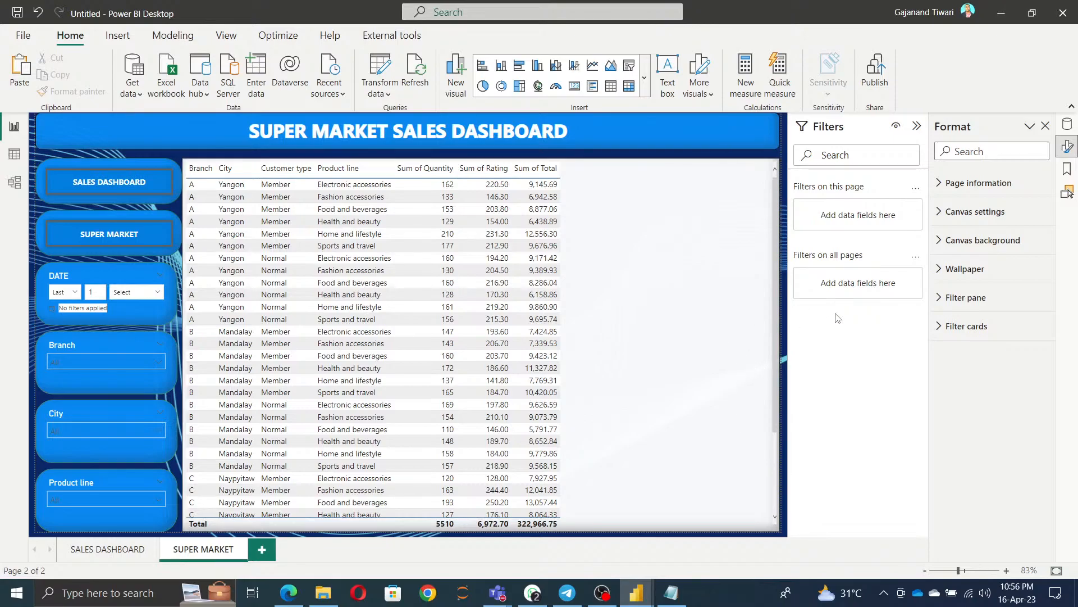
# Set the SUPER MARKET page's type to Drillthrough in its page information.
pyautogui.click(975, 223)
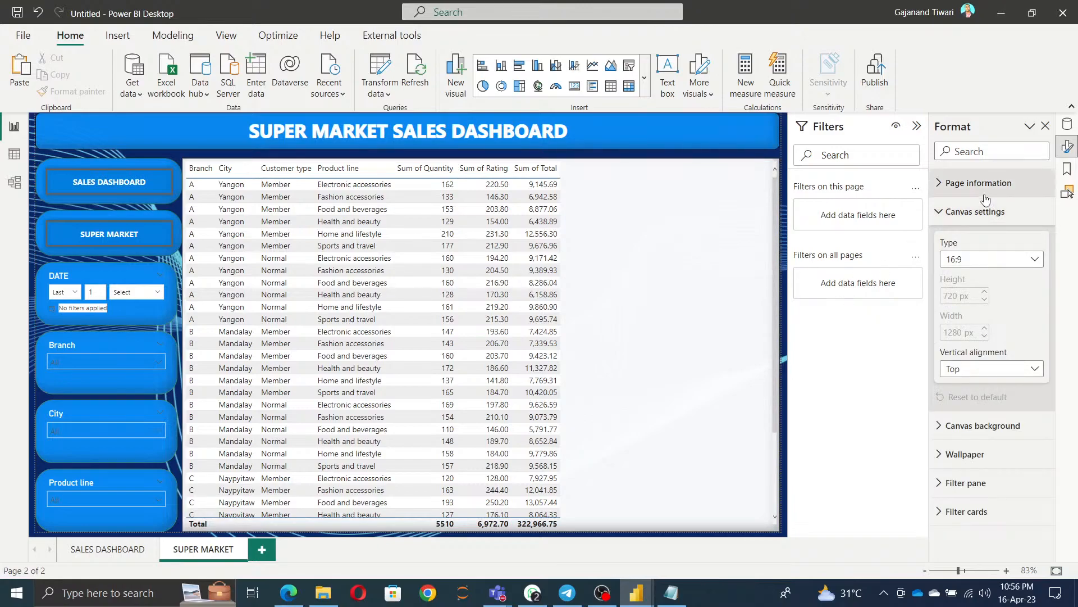
pyautogui.click(986, 199)
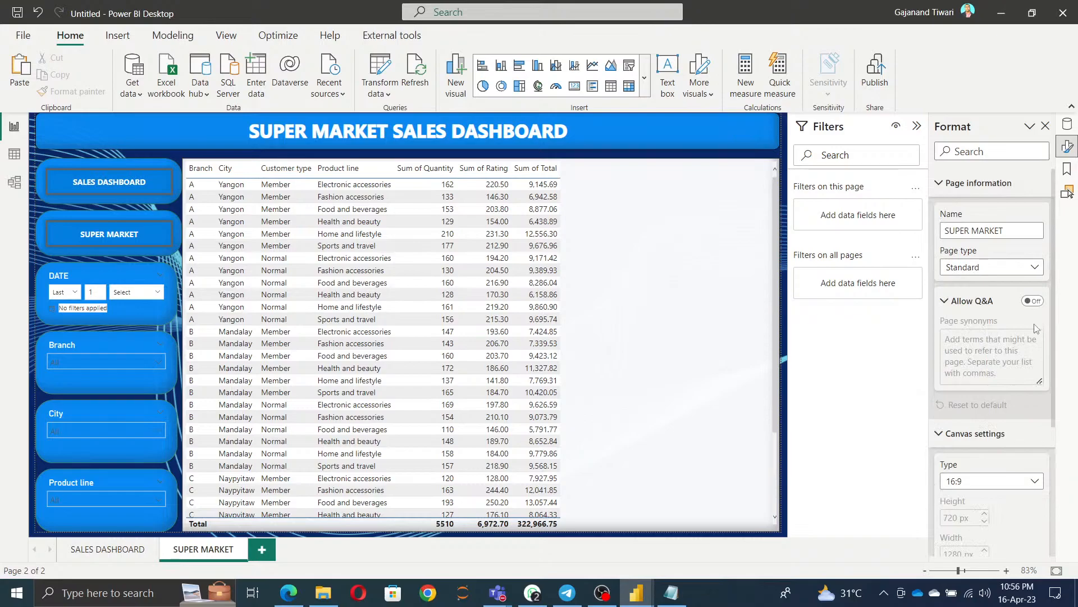
pyautogui.click(1014, 268)
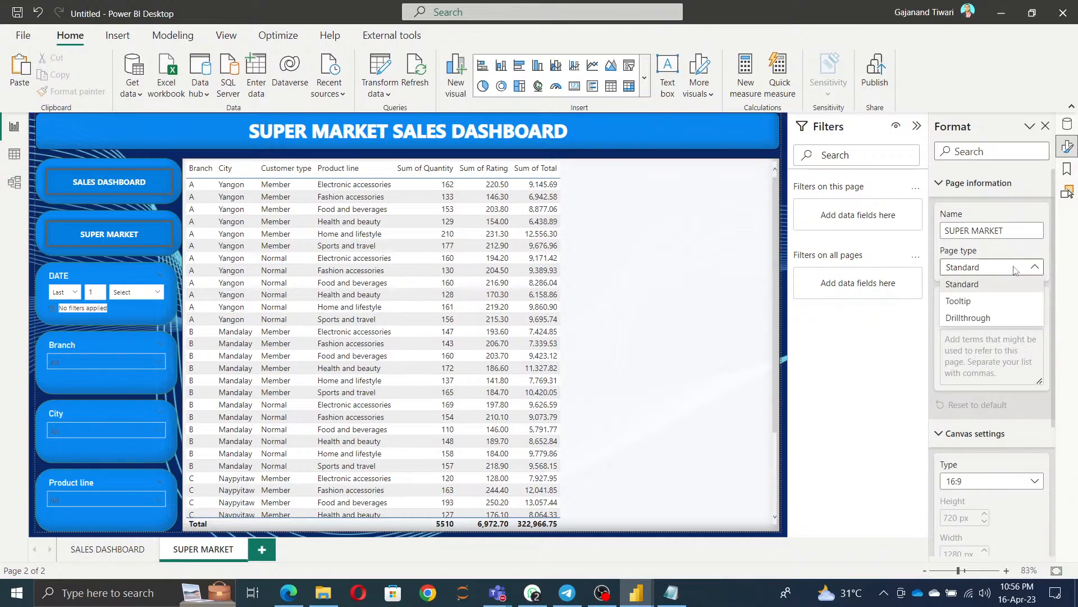
pyautogui.click(984, 318)
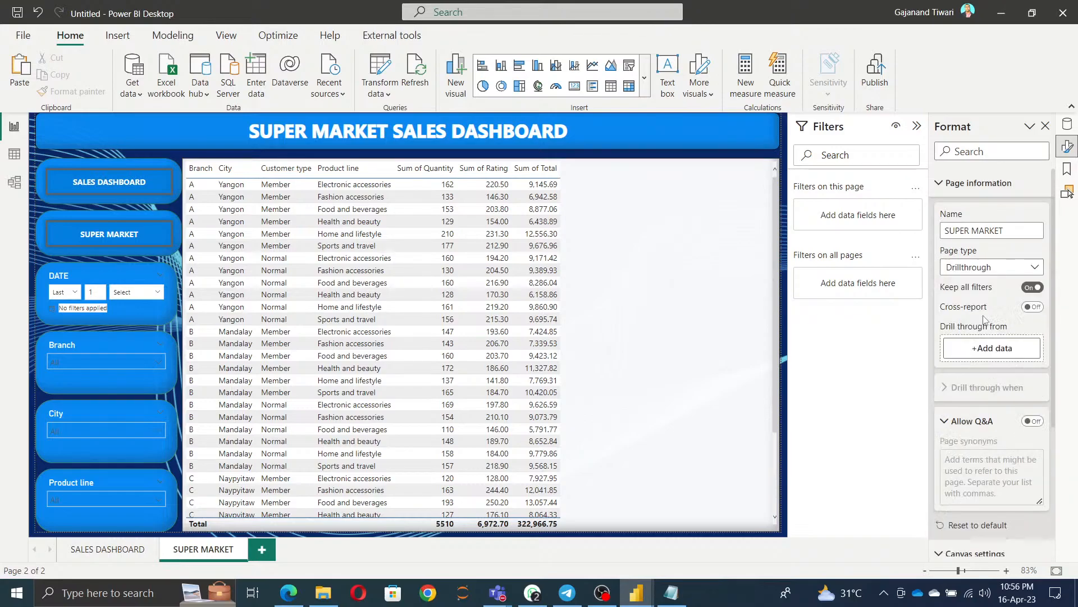
# Add Branch and City from supermarket_sales as drill-through fields of the SUPER MARKET page.
pyautogui.click(999, 353)
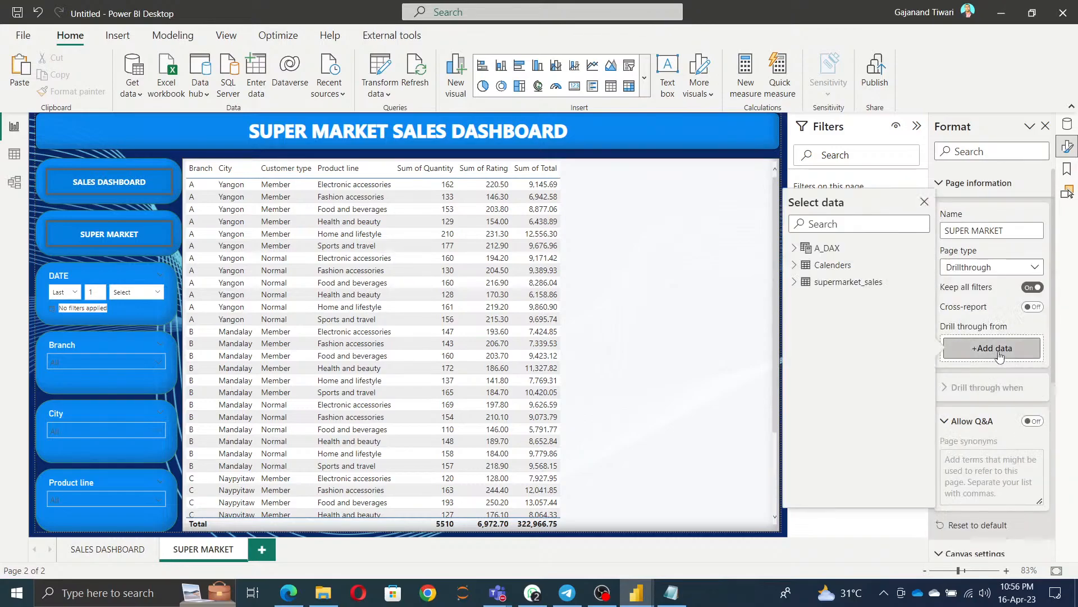
pyautogui.click(793, 282)
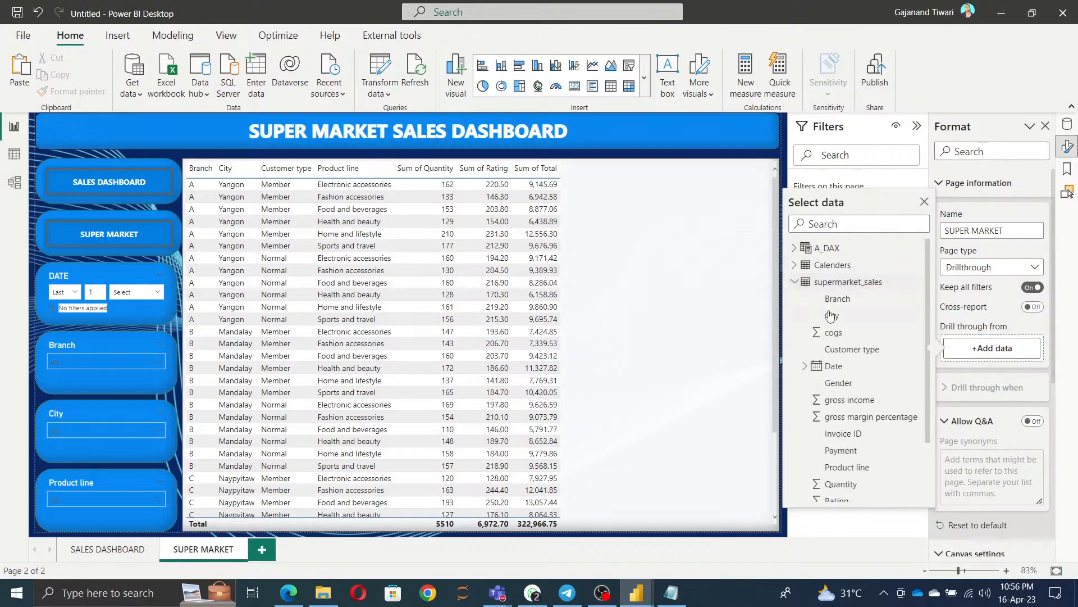
pyautogui.click(829, 298)
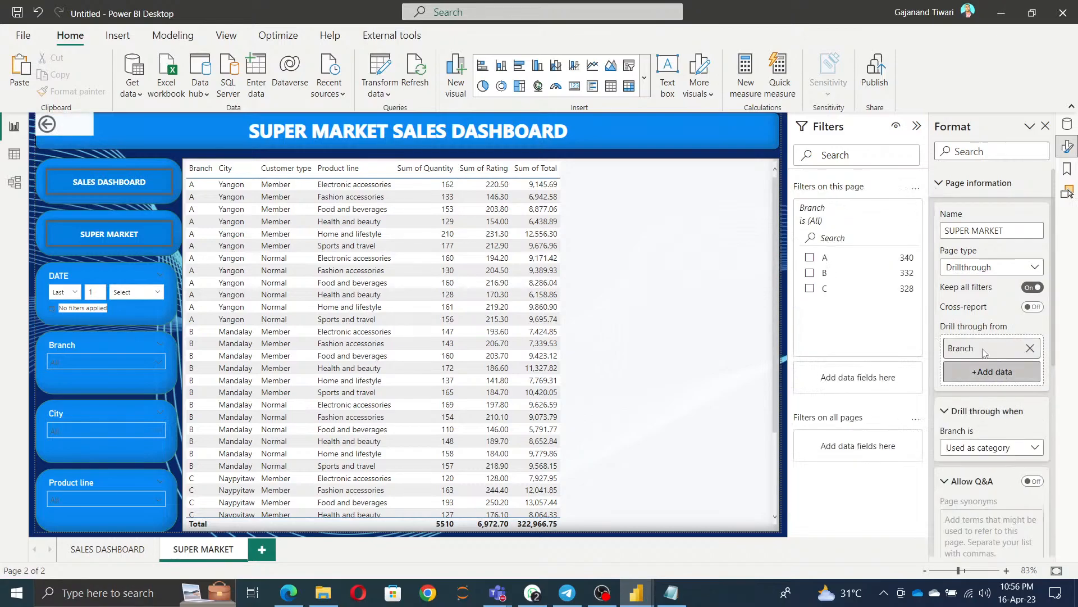
pyautogui.click(992, 372)
pyautogui.click(794, 305)
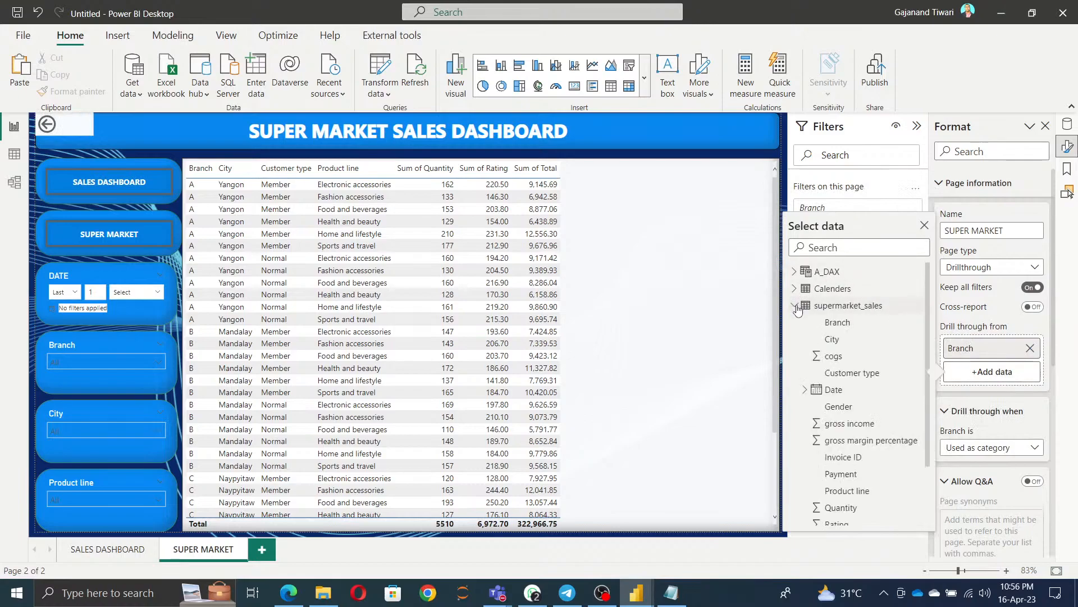
pyautogui.click(829, 339)
# Add Gender and Product line from supermarket_sales to the page's drill-through fields.
pyautogui.click(1000, 399)
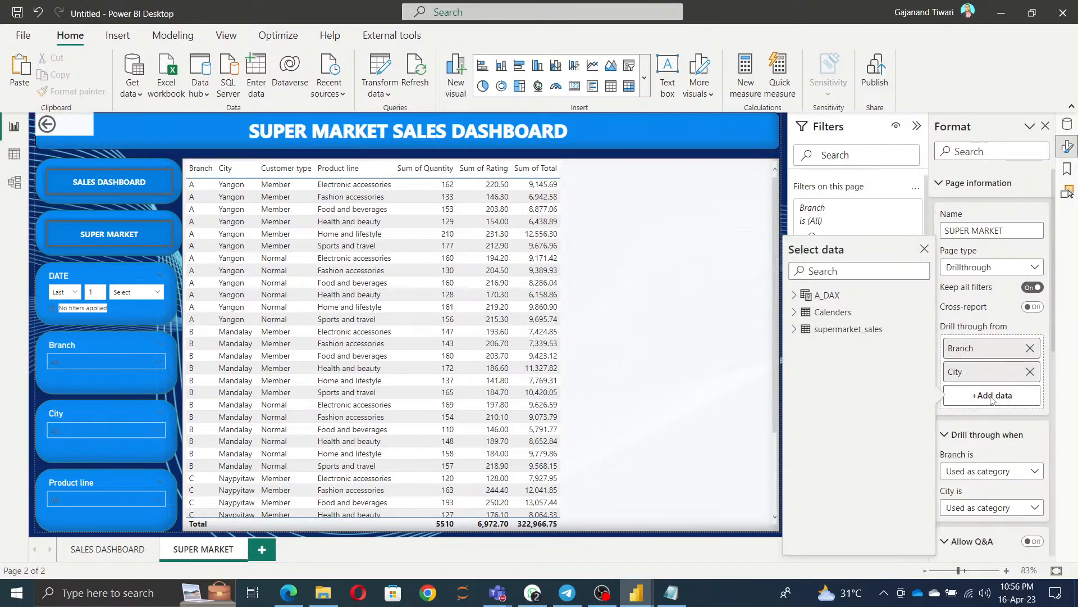
pyautogui.click(795, 330)
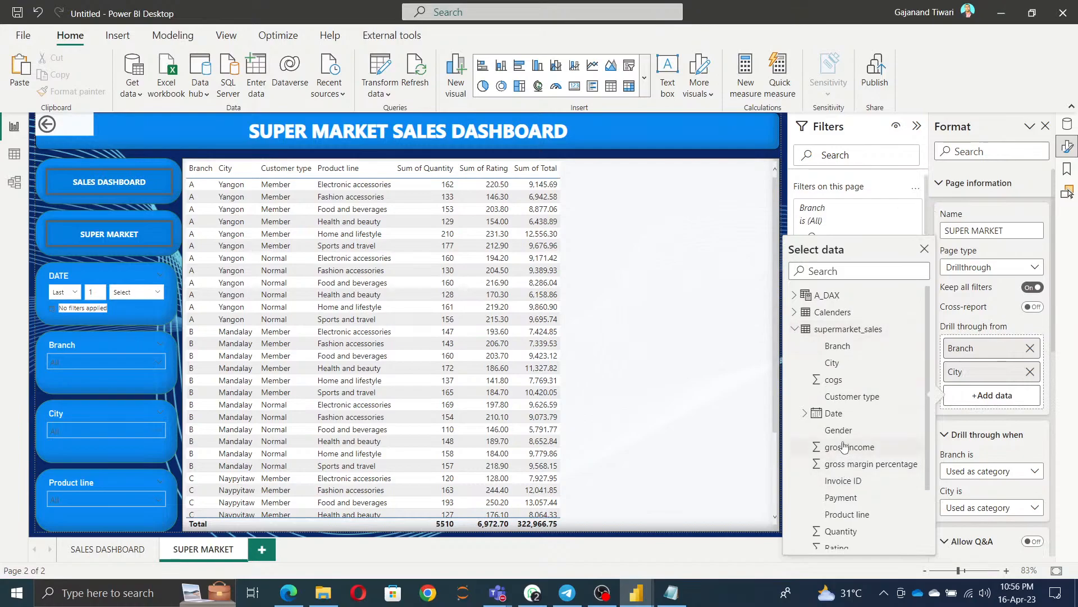
pyautogui.click(843, 435)
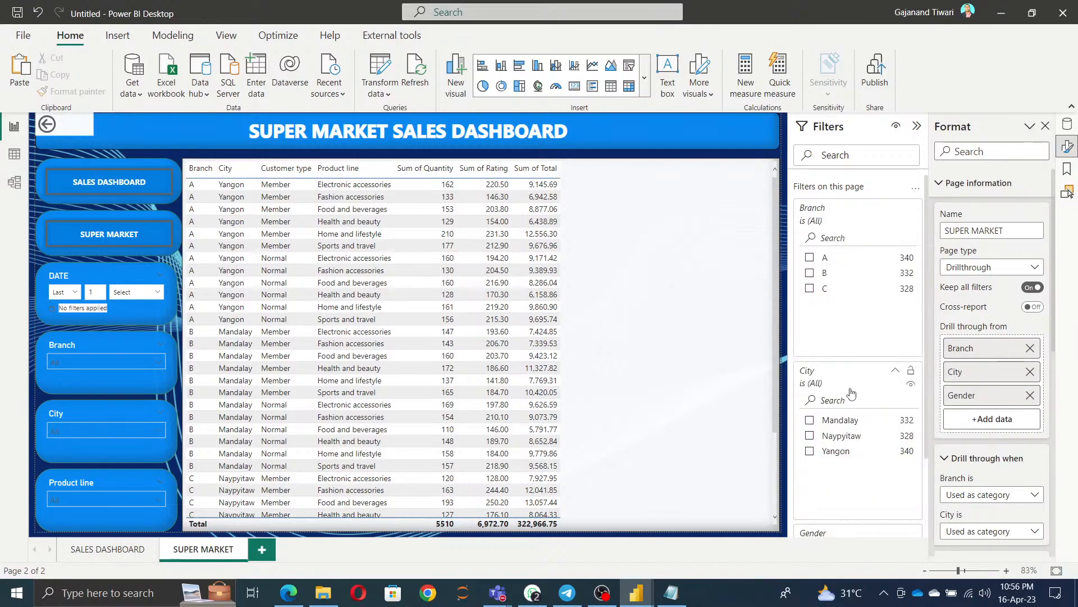
pyautogui.click(988, 419)
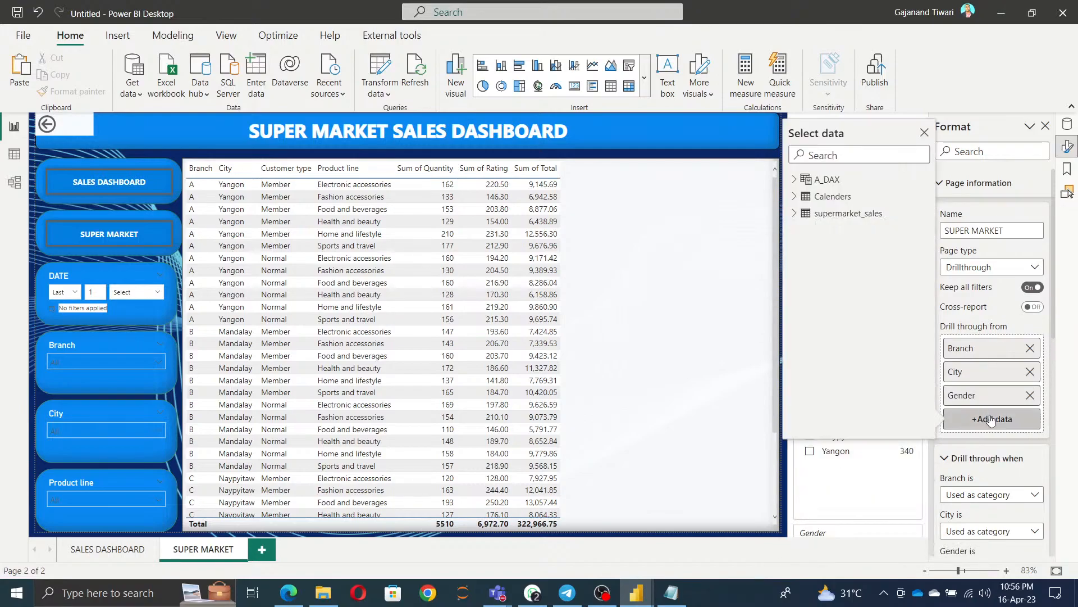
pyautogui.click(795, 218)
pyautogui.scroll(-2, 856, 413)
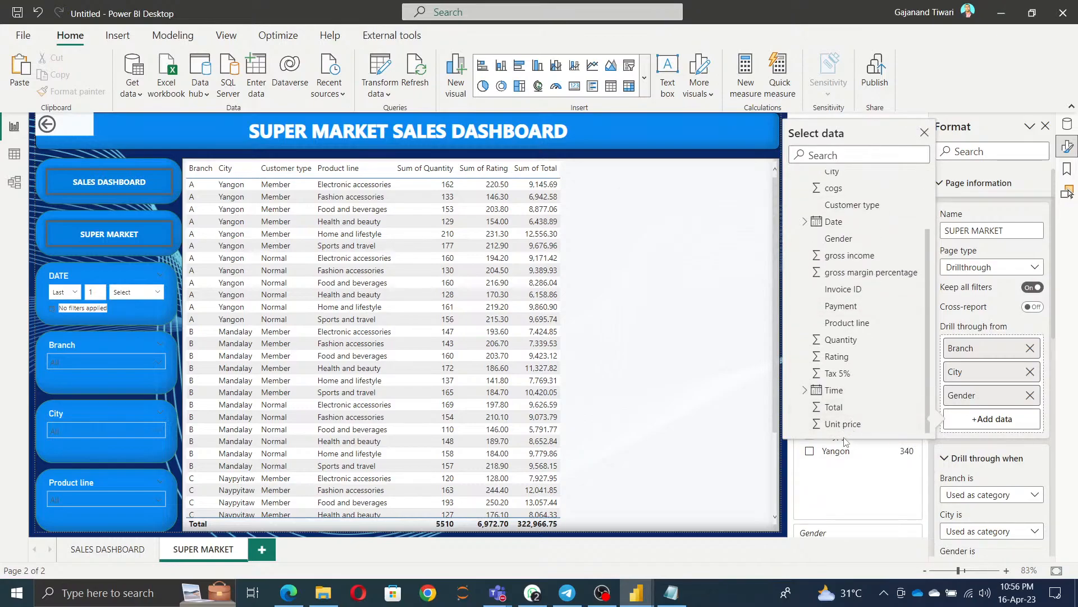
pyautogui.click(848, 323)
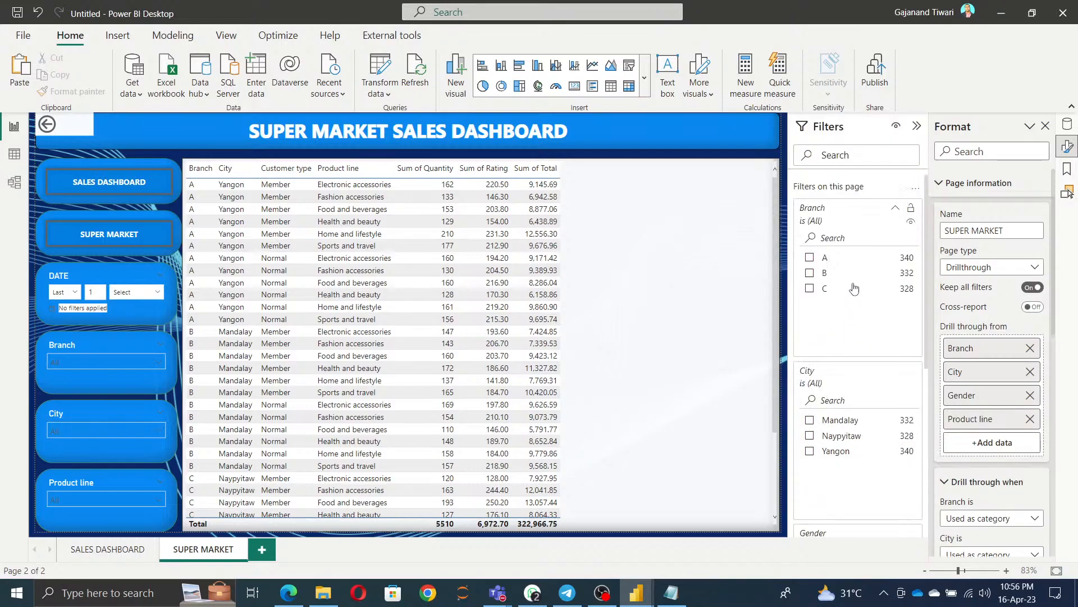
# Add Gender a second time and Invoice ID from supermarket_sales to the drill-through fields.
pyautogui.click(991, 444)
pyautogui.click(794, 236)
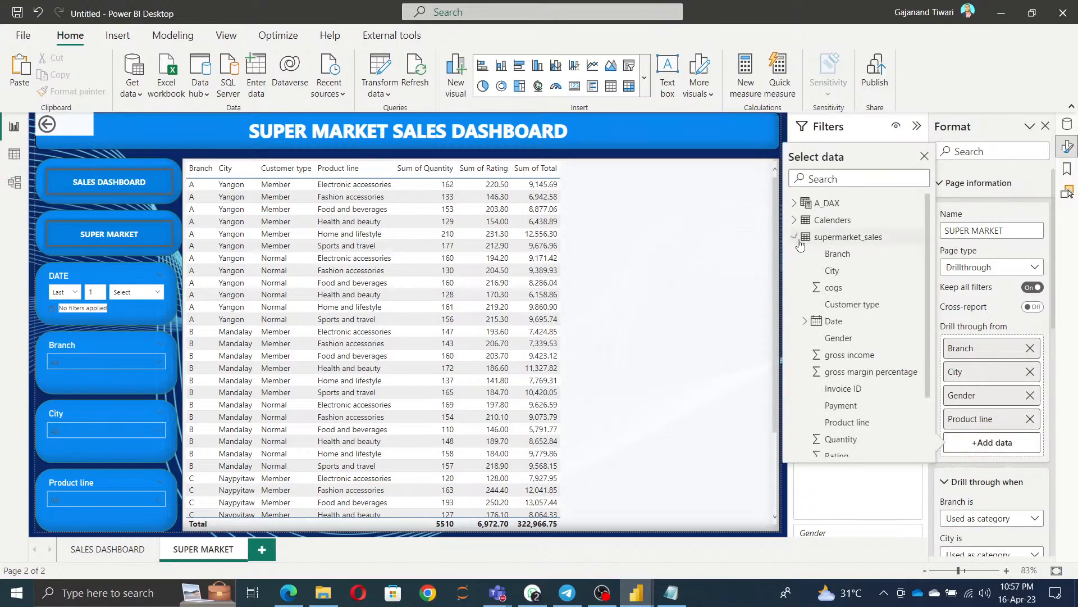
pyautogui.click(848, 349)
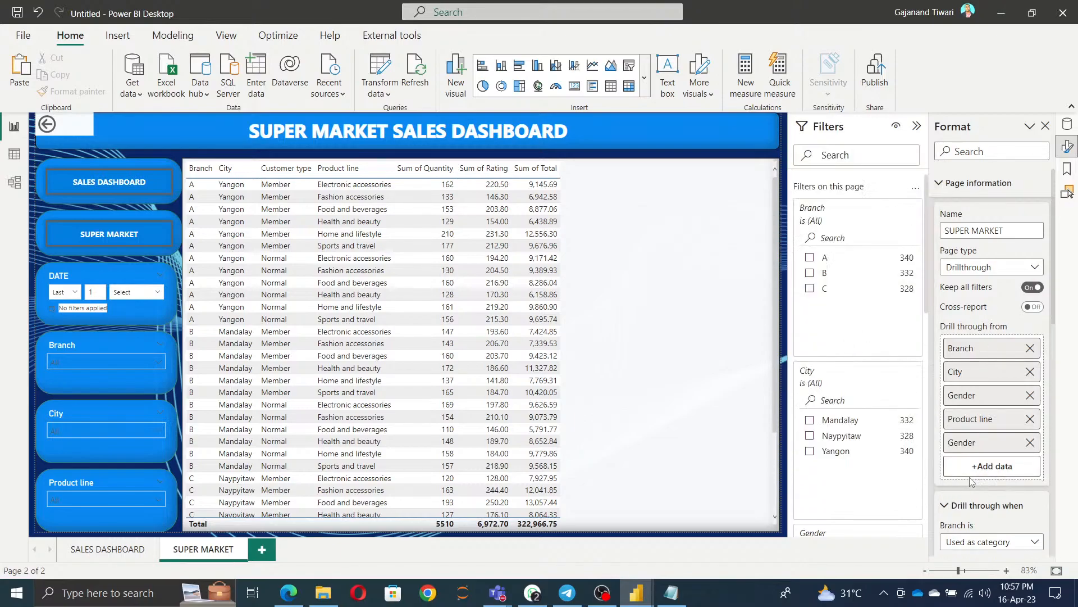
pyautogui.click(992, 463)
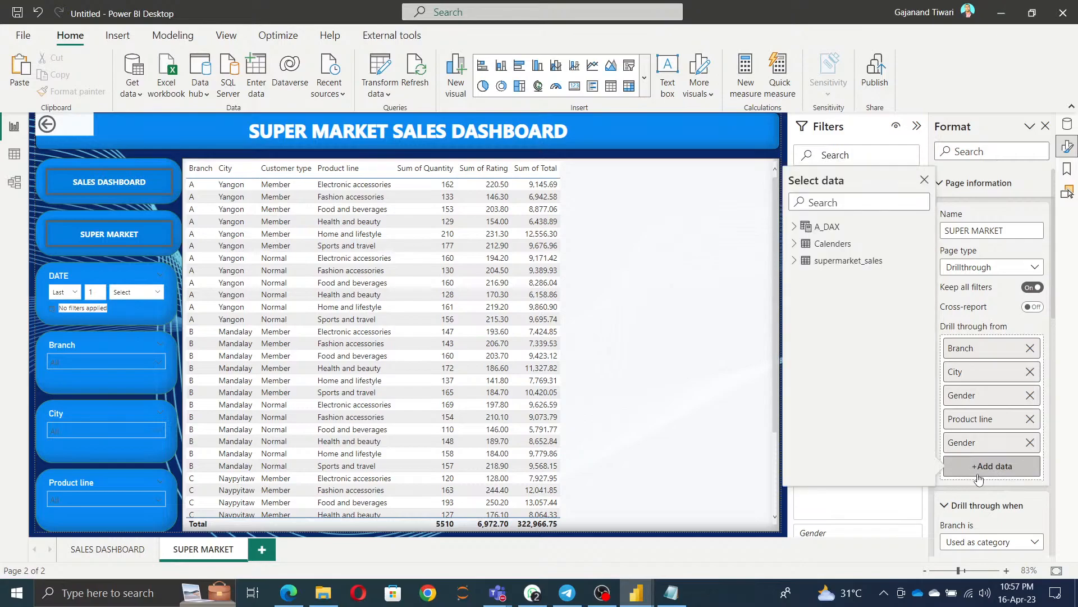
pyautogui.click(796, 263)
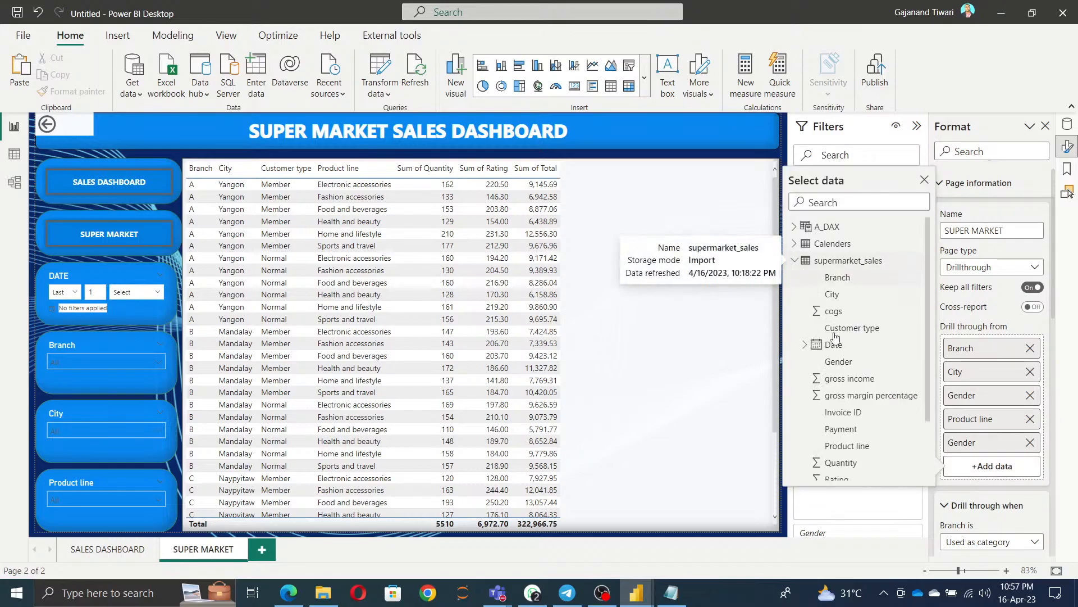
pyautogui.click(852, 414)
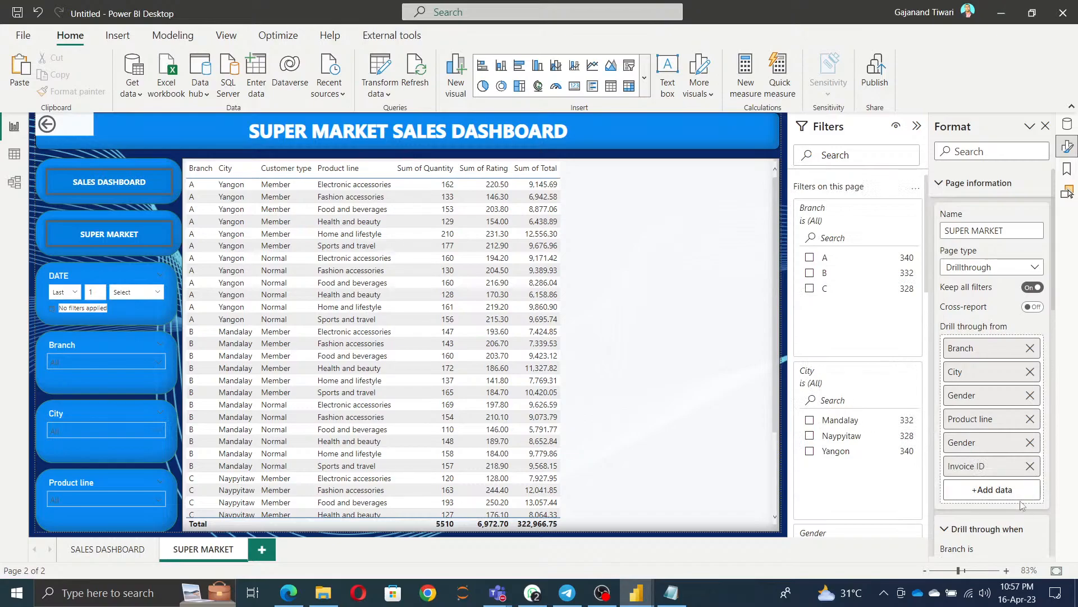
# Add Quantity from supermarket_sales as the last drill-through field and review the page's drill-through settings.
pyautogui.click(999, 490)
pyautogui.click(794, 284)
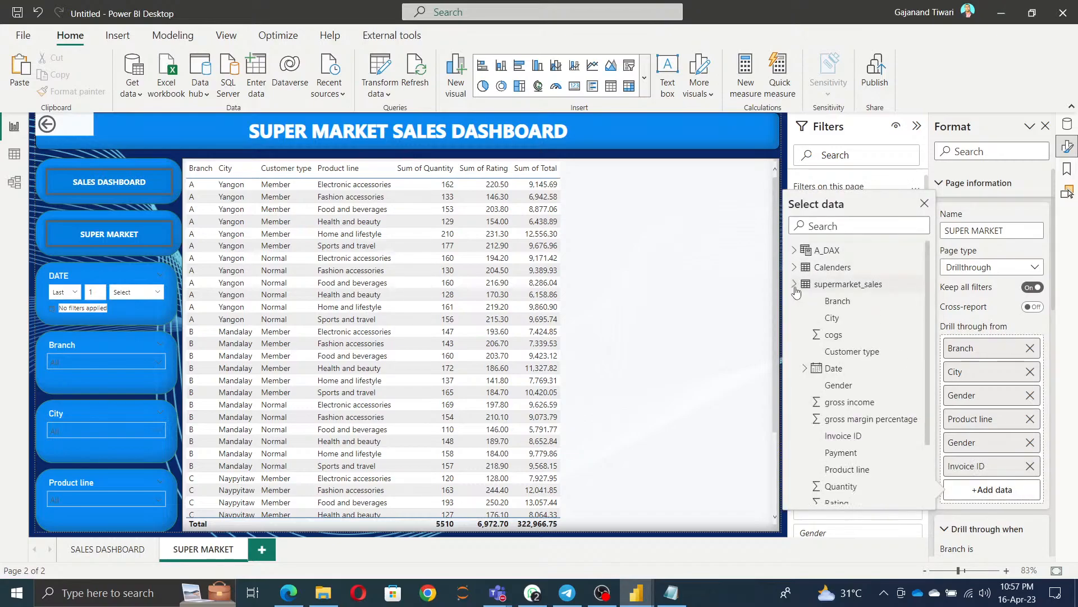
pyautogui.scroll(-1, 854, 471)
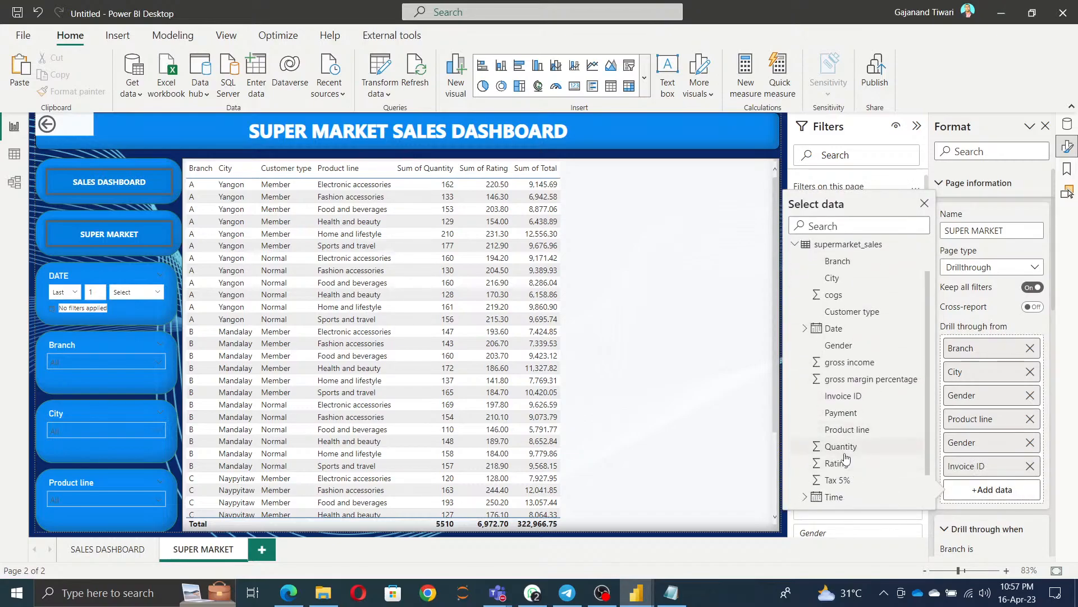
pyautogui.click(844, 452)
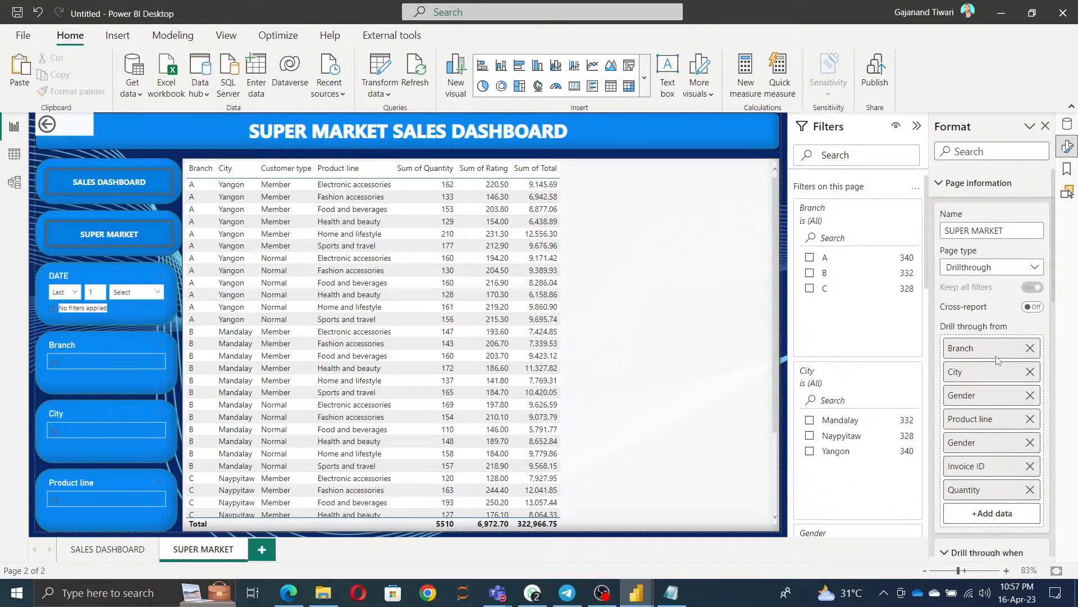
pyautogui.scroll(-4, 1042, 479)
pyautogui.scroll(-5, 1042, 479)
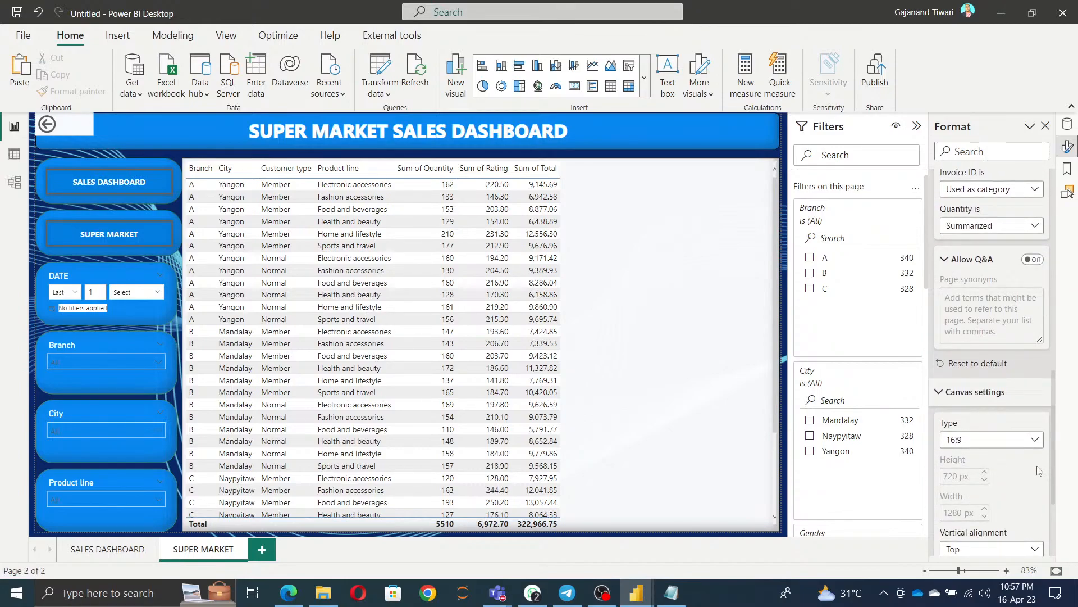
pyautogui.scroll(9, 1040, 470)
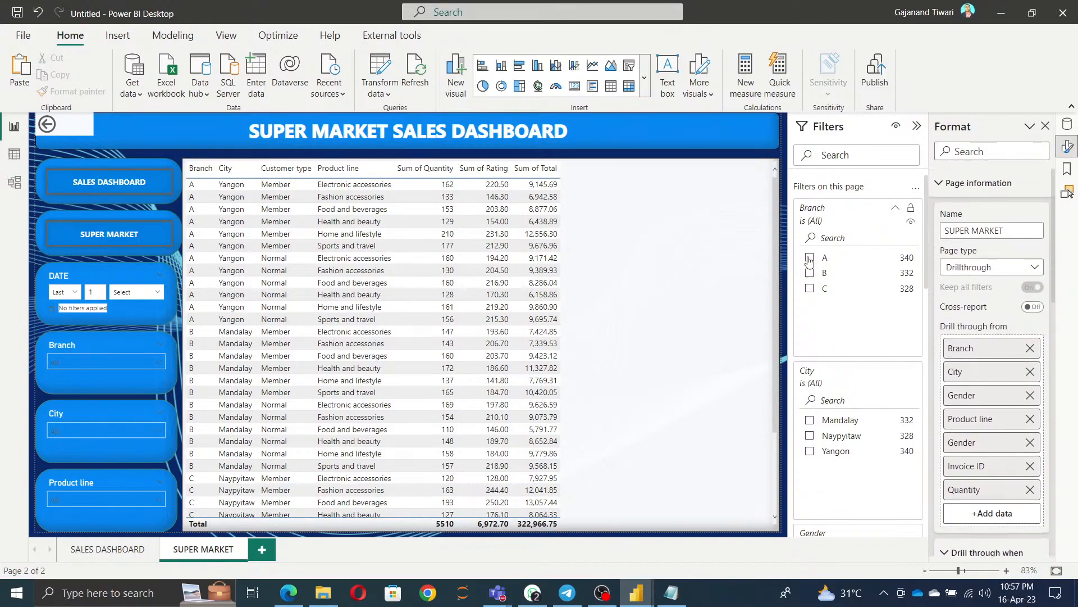
# On the SALES DASHBOARD page, drill through from the Mandalay slice of Total Revenue by City to SUPER MARKET.
pyautogui.click(118, 553)
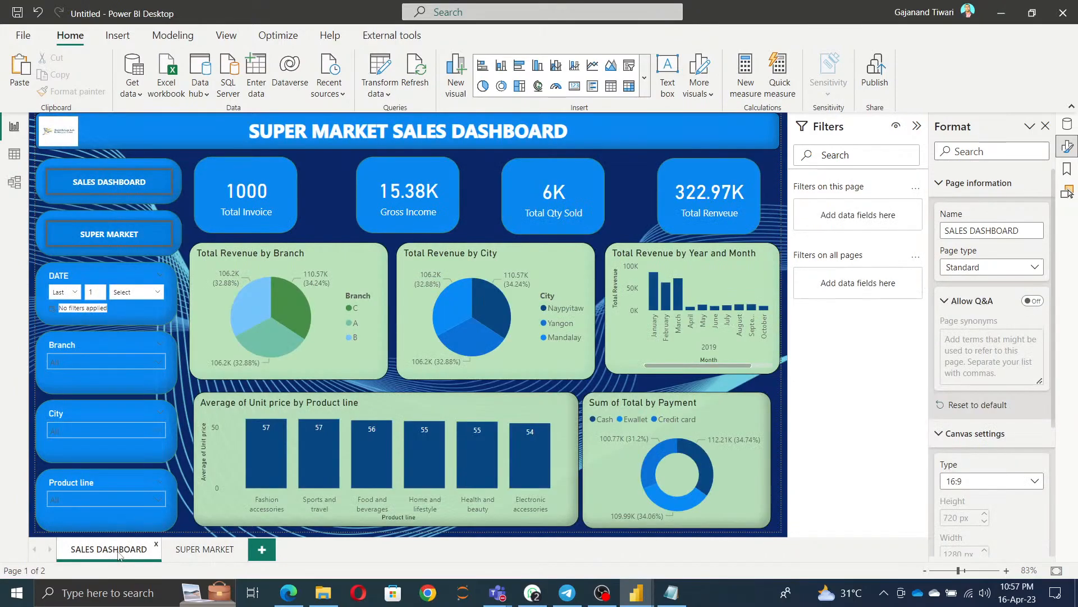
pyautogui.rightClick(463, 306)
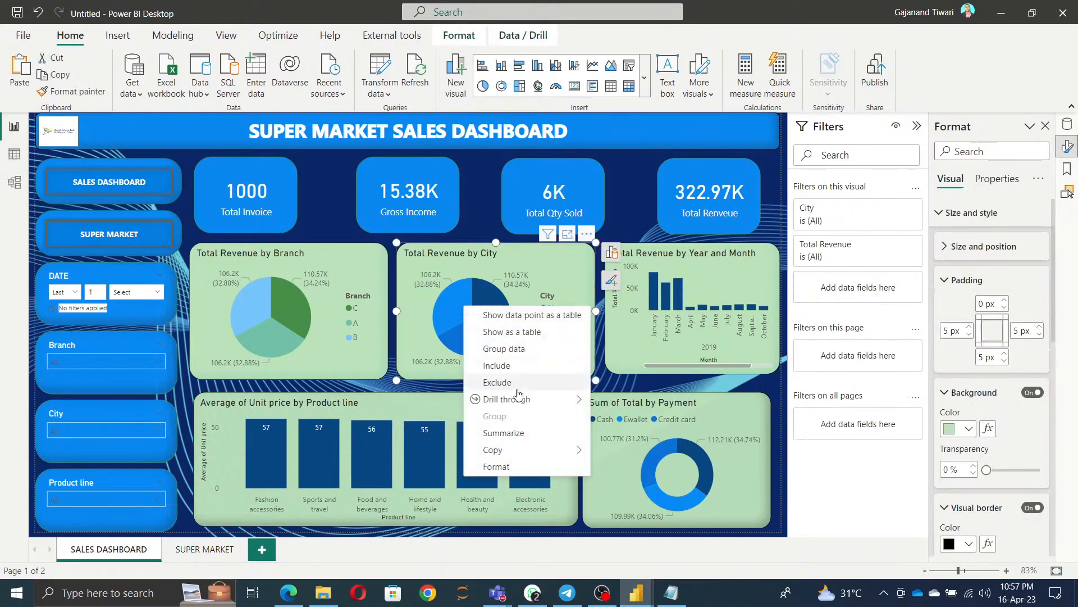
pyautogui.moveTo(526, 400)
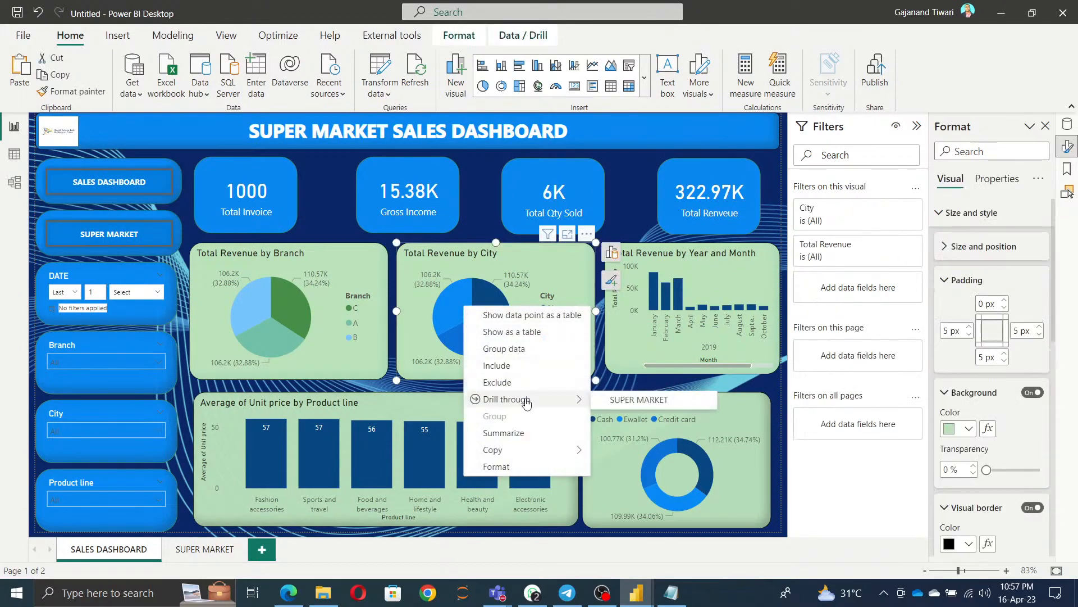
pyautogui.click(628, 405)
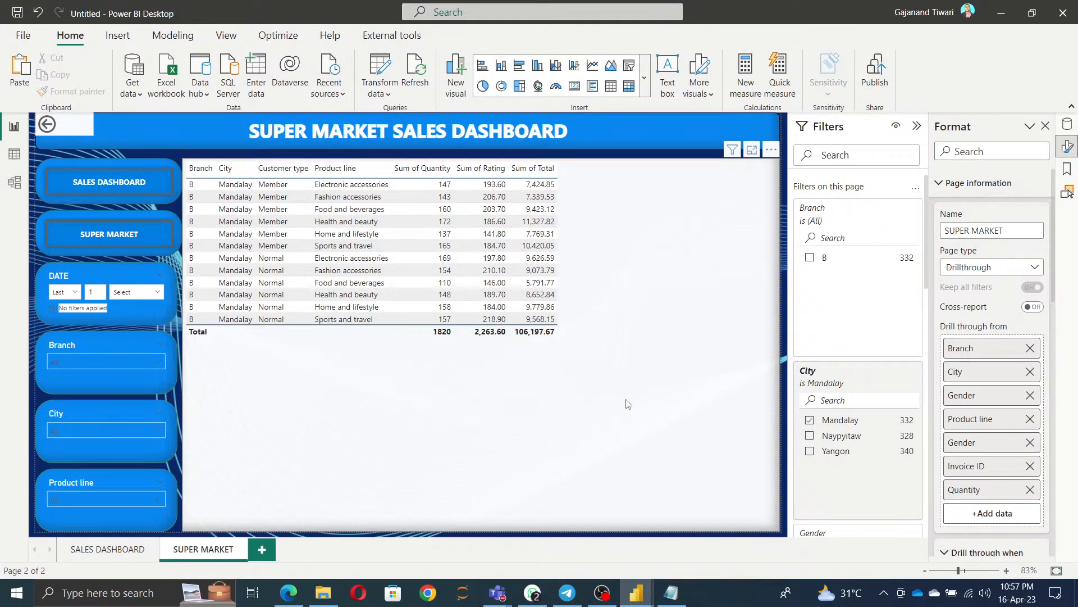
# Switch to SALES DASHBOARD and back to SUPER MARKET, and test the back button above the navigation buttons.
pyautogui.click(113, 551)
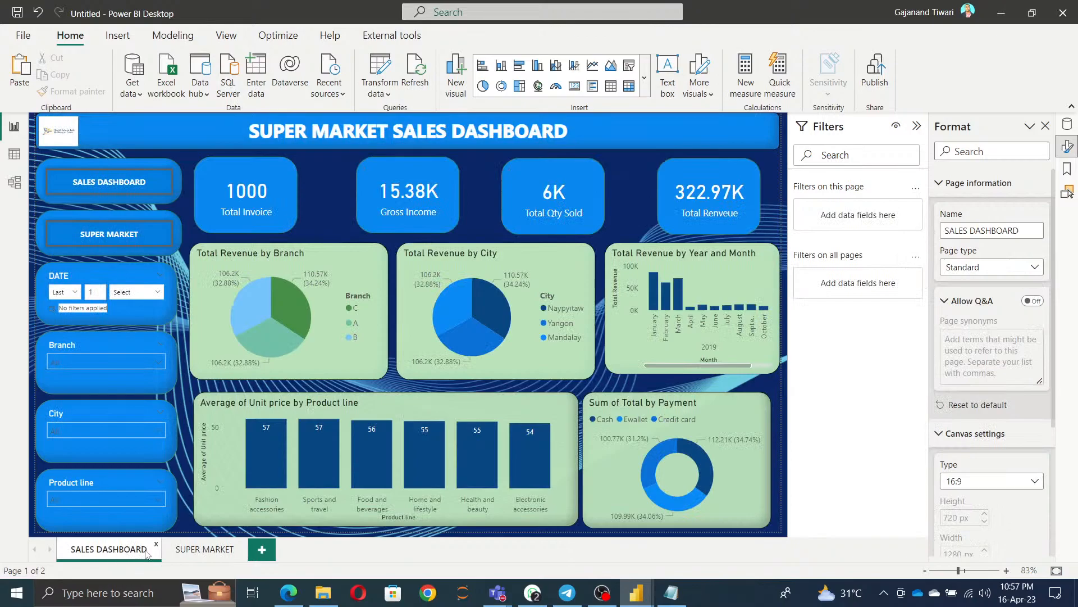
pyautogui.click(201, 549)
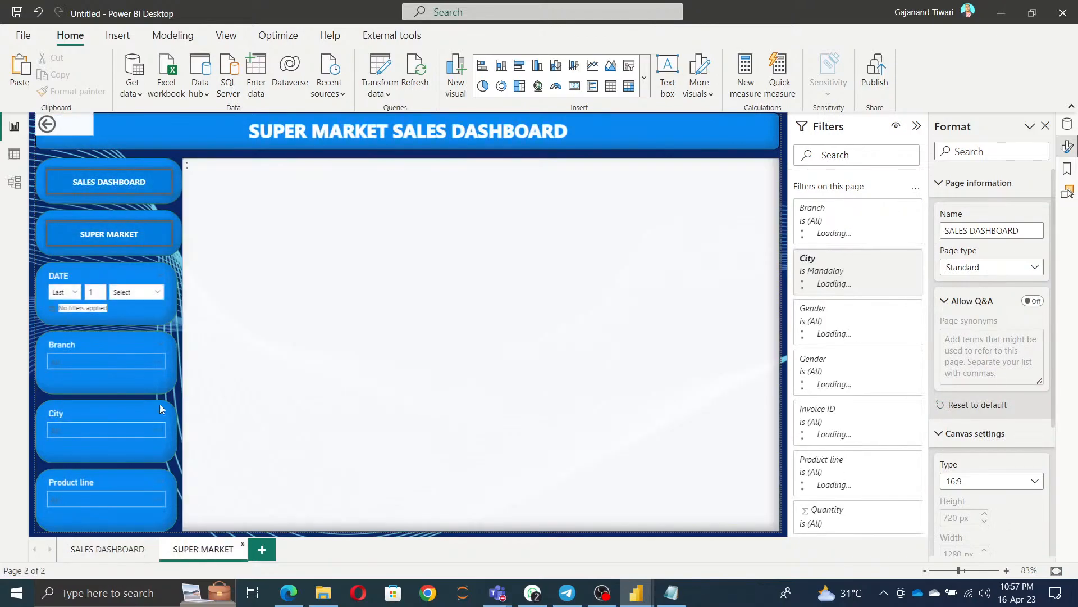
pyautogui.keyDown('ctrl'); pyautogui.click(47, 124); pyautogui.keyUp('ctrl')
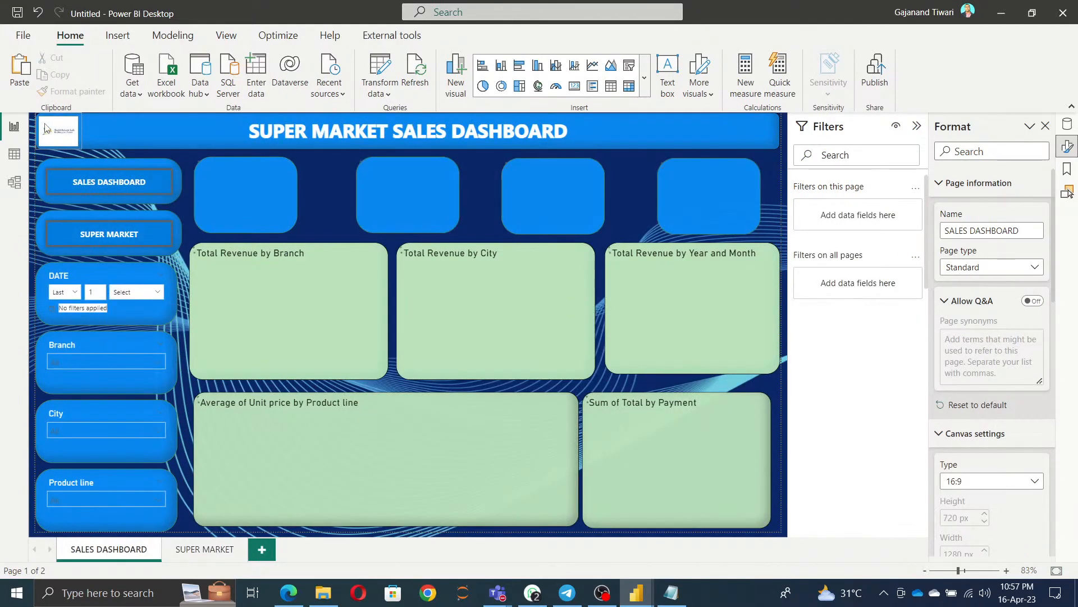
# Delete the back button above the navigation buttons on the SUPER MARKET page.
pyautogui.click(222, 545)
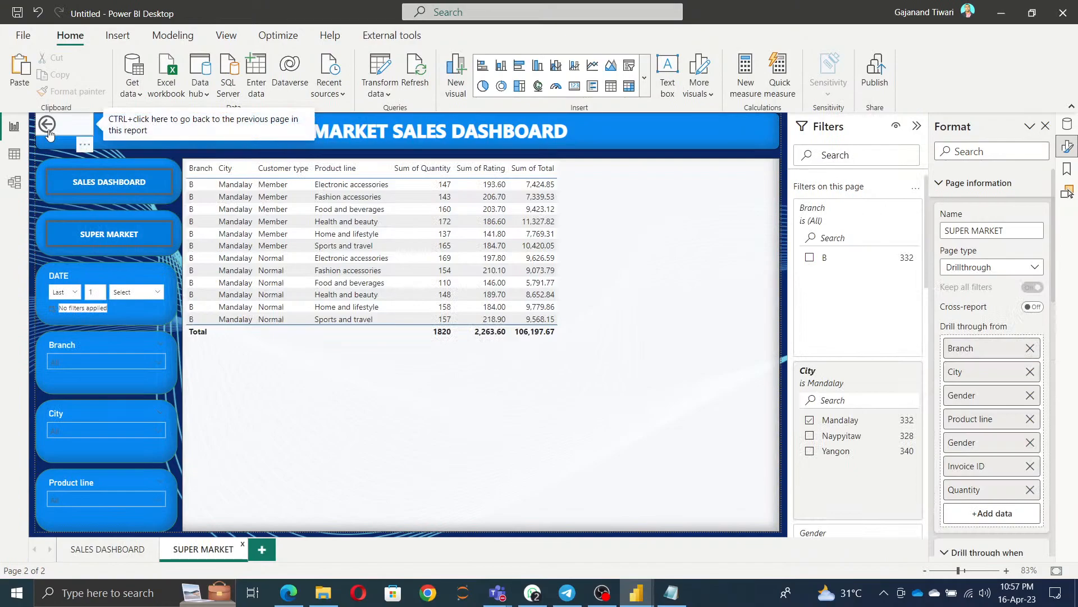
pyautogui.click(50, 134)
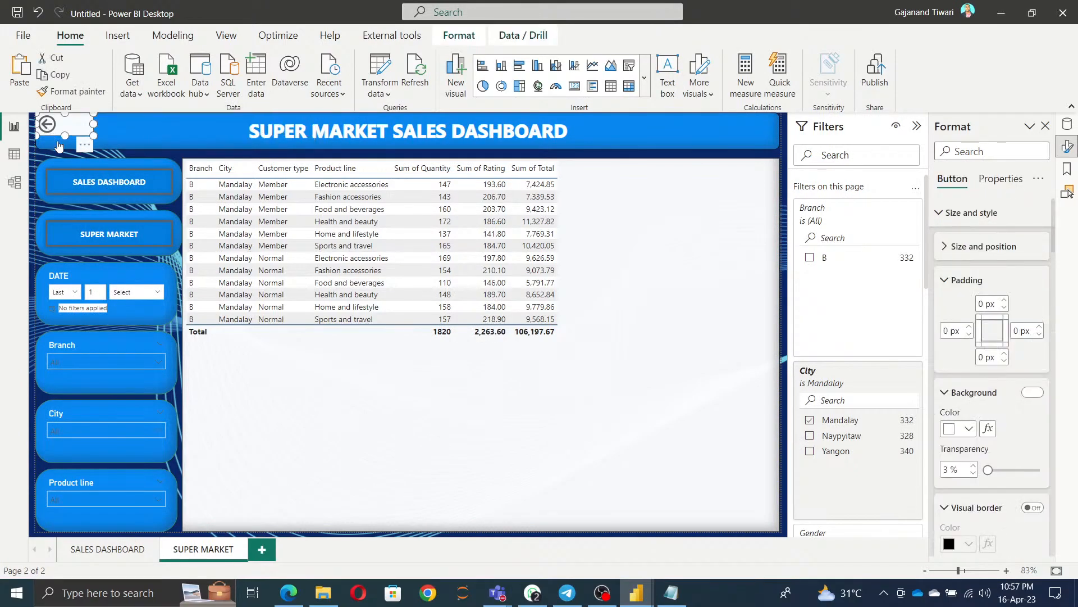
pyautogui.press('Delete')
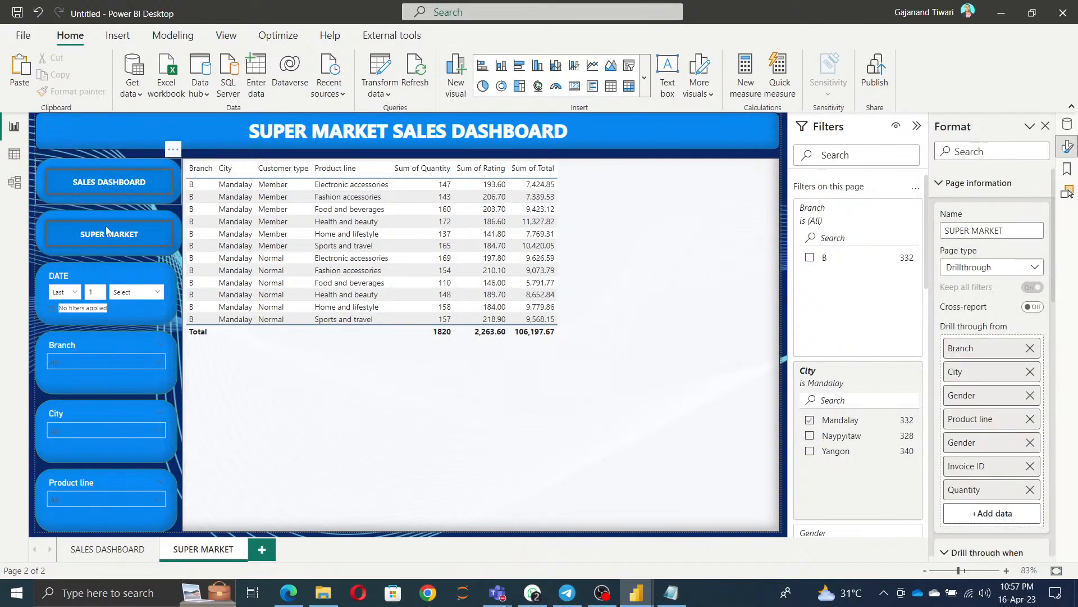
# On the SUPER MARKET page, enable the SALES DASHBOARD button's action as a Bookmark action pointing to the Sales Dashboard bookmark.
pyautogui.click(107, 186)
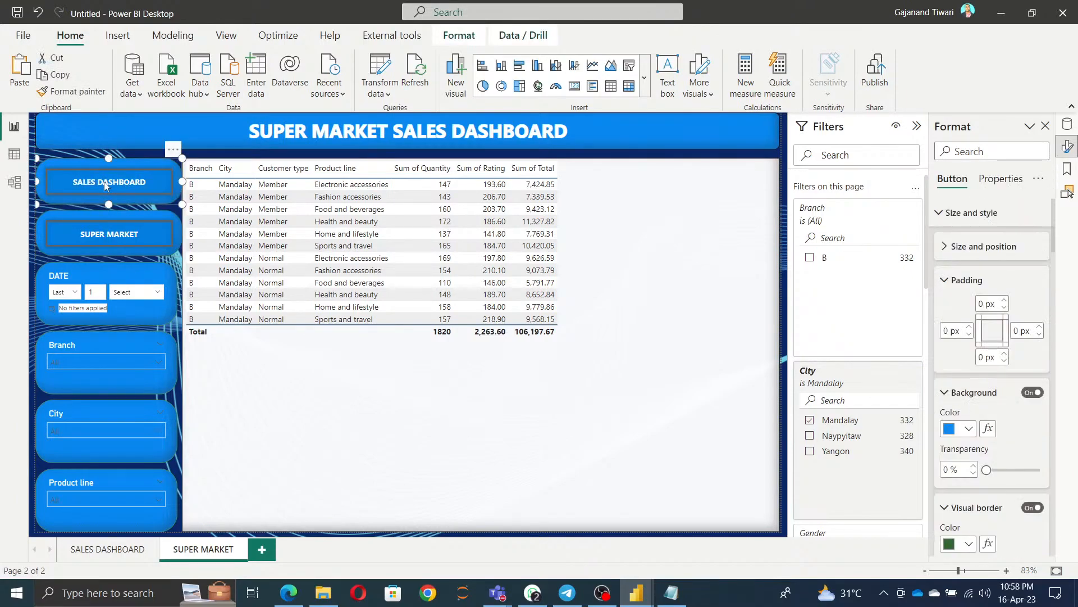
pyautogui.click(937, 218)
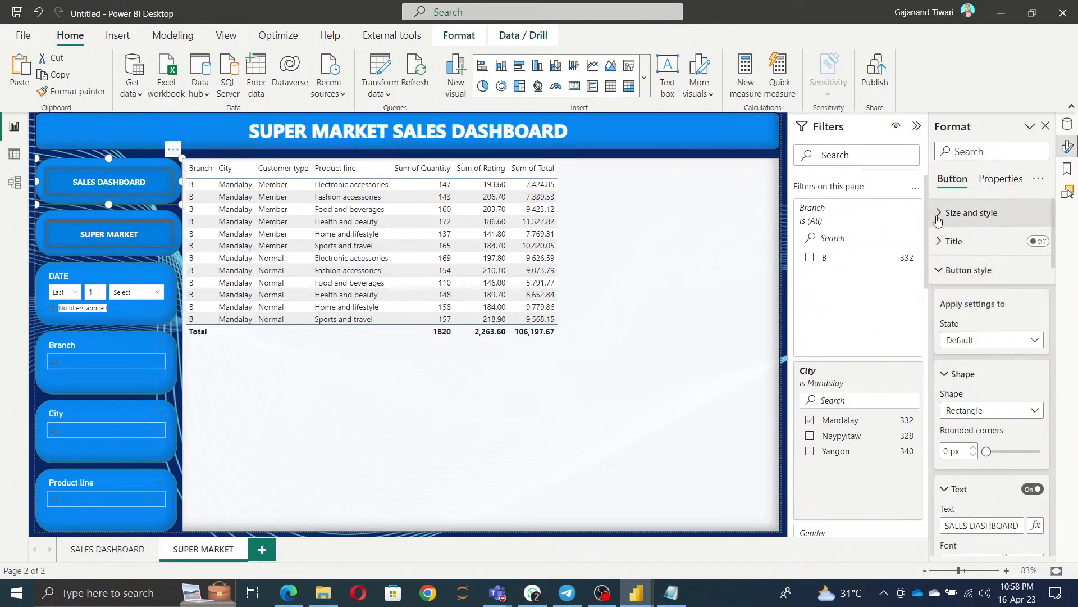
pyautogui.click(940, 270)
pyautogui.click(1038, 327)
pyautogui.click(986, 332)
pyautogui.scroll(-2, 986, 333)
pyautogui.click(1025, 343)
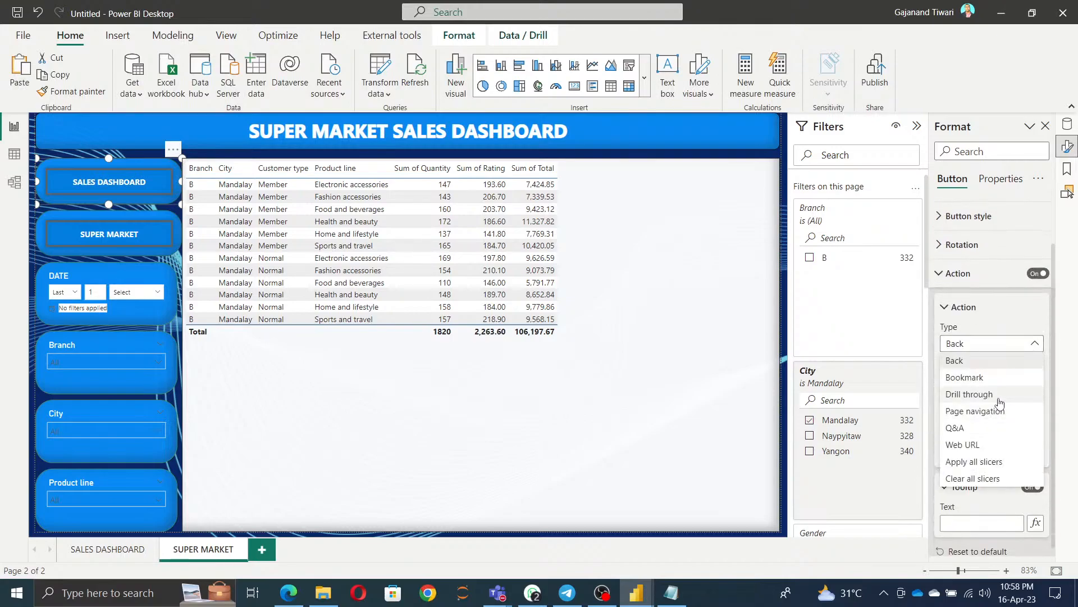
pyautogui.click(1000, 395)
pyautogui.click(1004, 344)
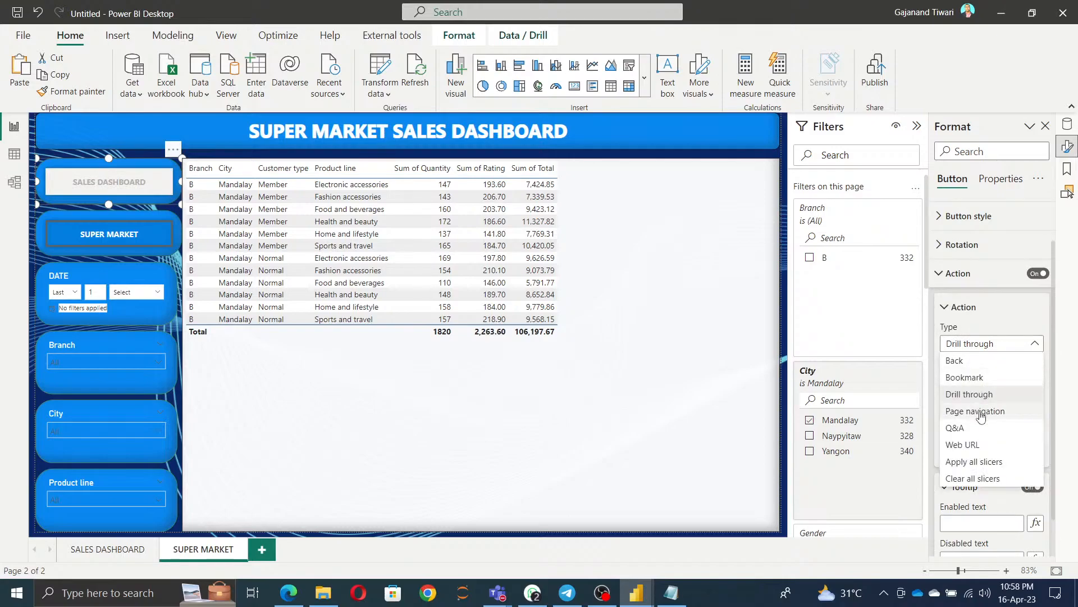
pyautogui.click(977, 377)
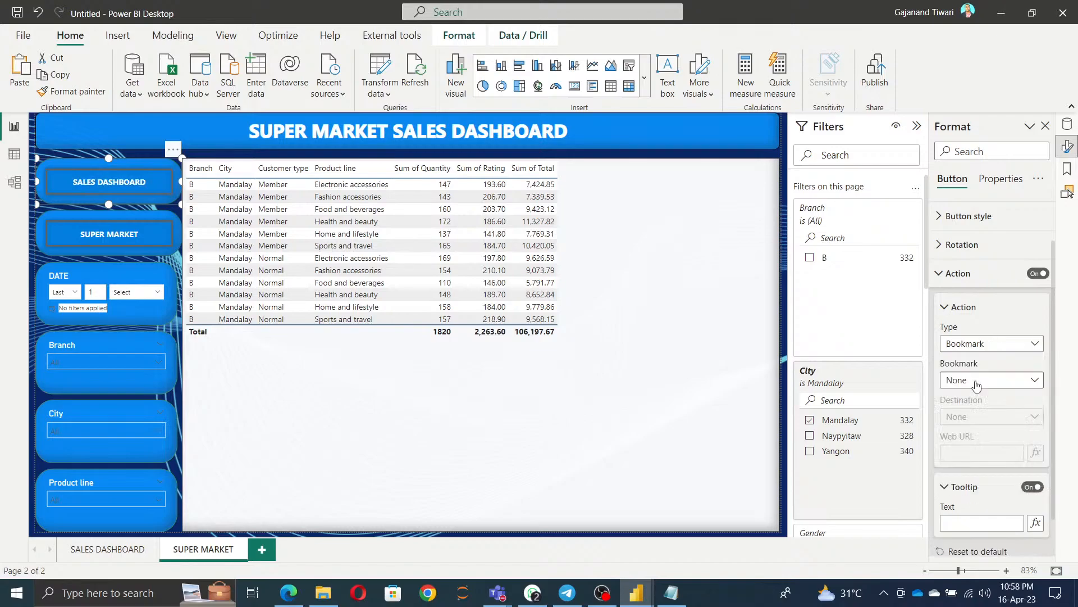
pyautogui.click(988, 386)
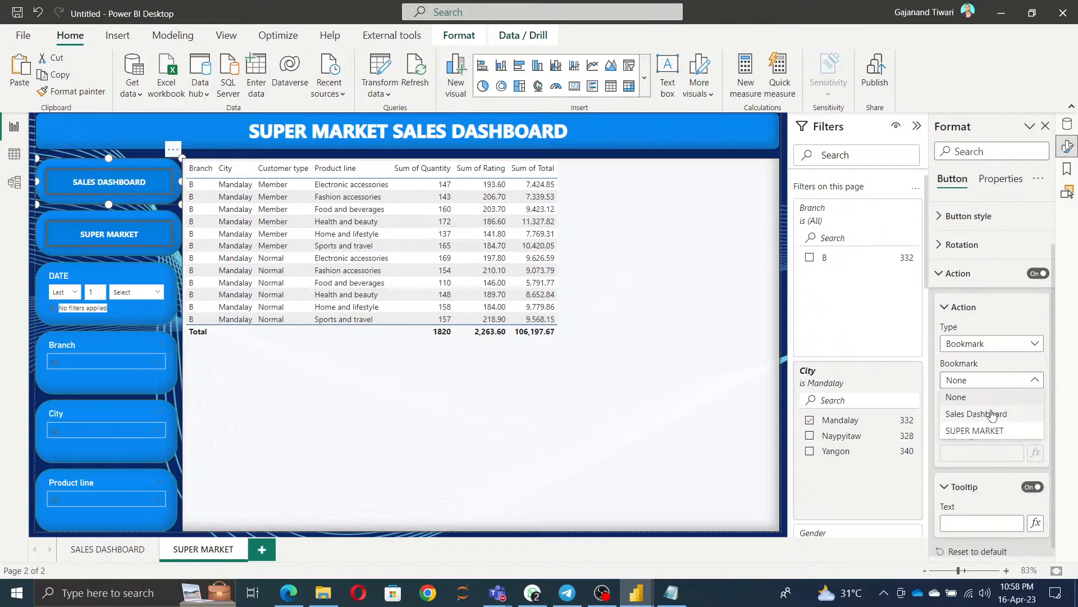
pyautogui.click(992, 414)
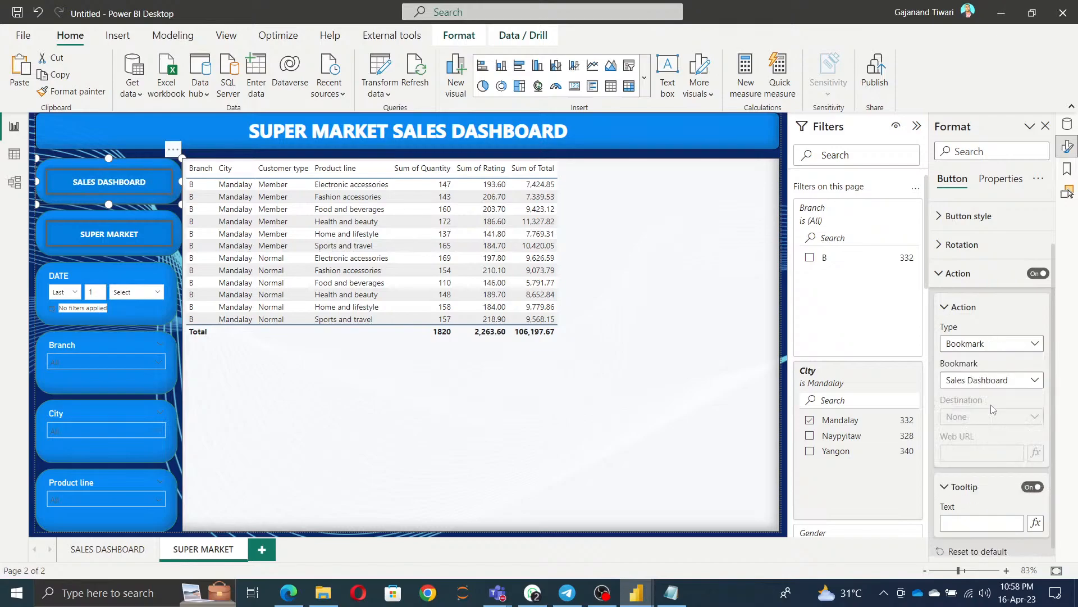
# Enable the SUPER MARKET button's action on the same page as a Bookmark action pointing to the SUPER MARKET bookmark.
pyautogui.click(74, 234)
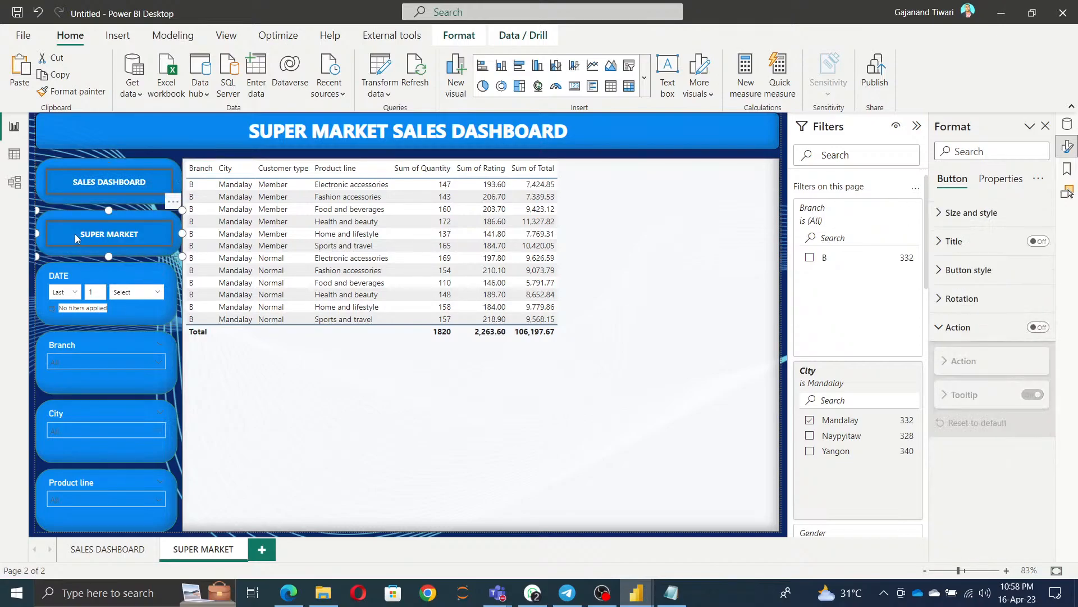
pyautogui.click(1037, 328)
pyautogui.click(983, 398)
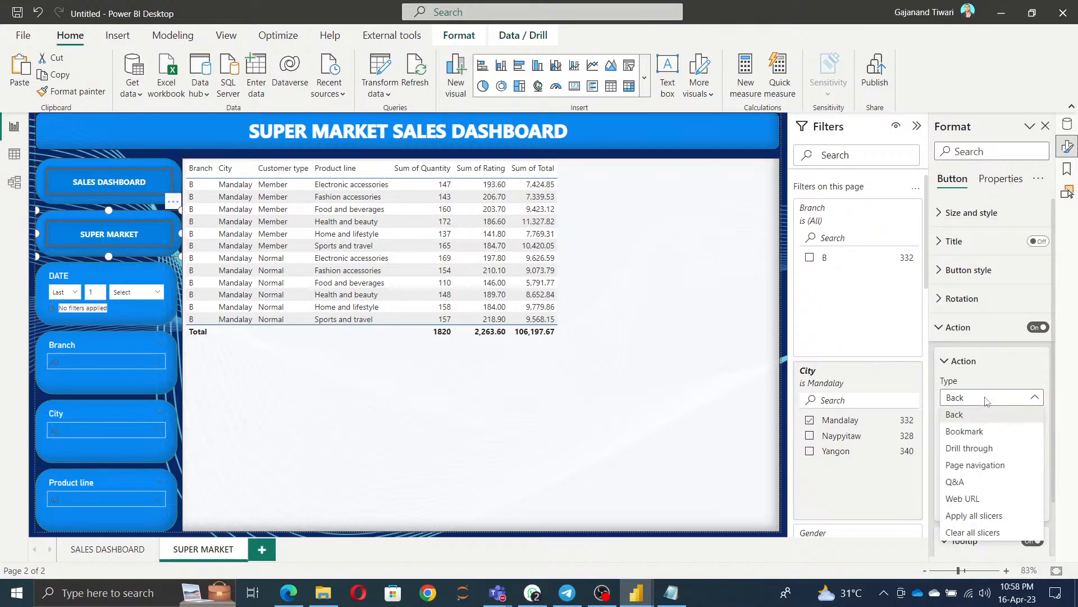
pyautogui.click(980, 433)
pyautogui.click(992, 437)
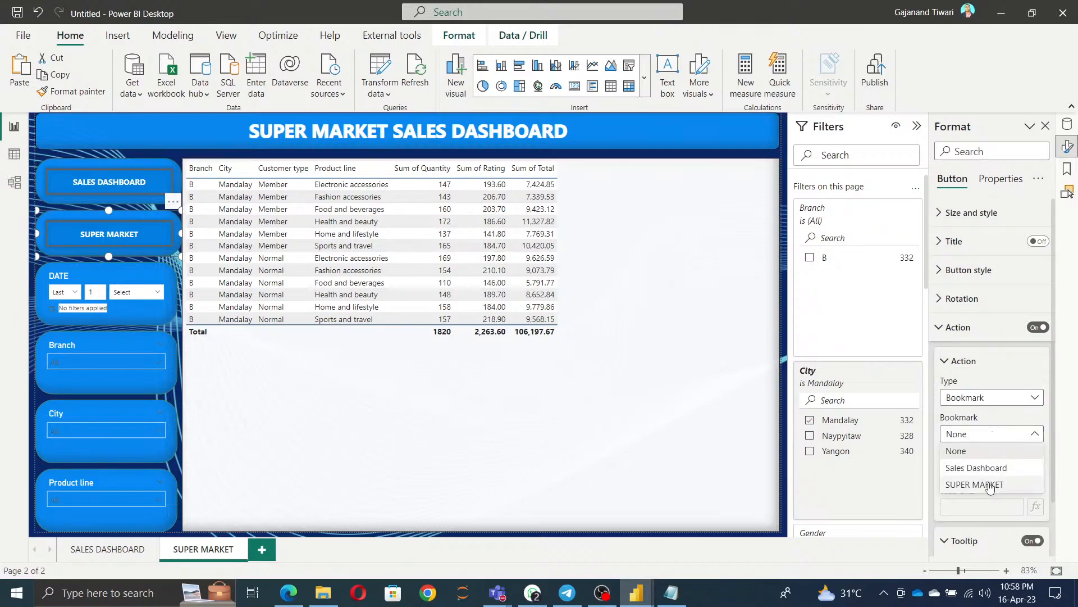
pyautogui.click(989, 485)
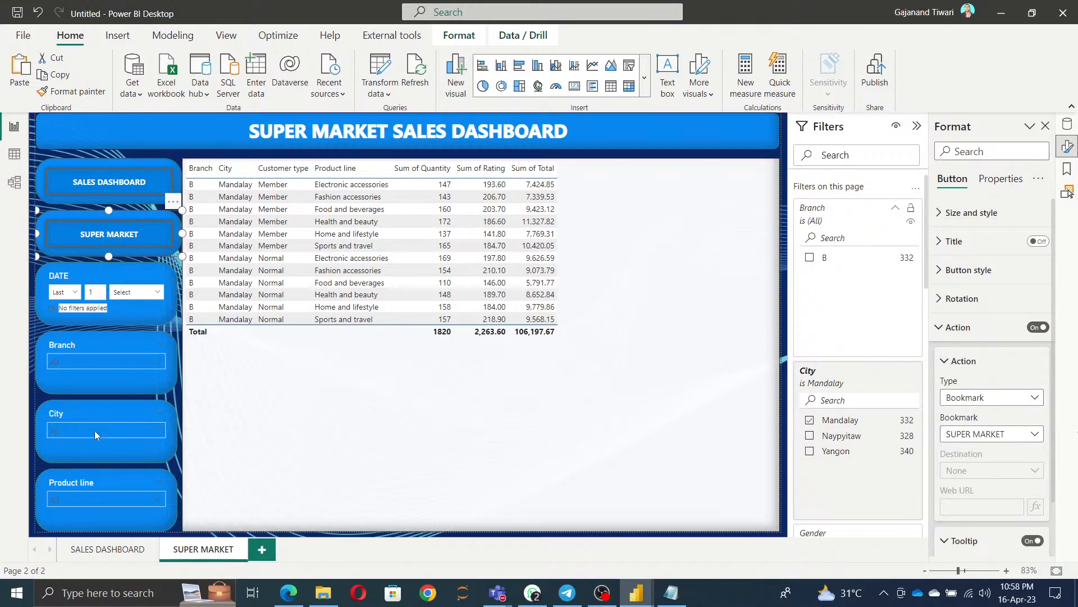
# On the SALES DASHBOARD page, enable the SALES DASHBOARD button's action with type Bookmark and the Sales Dashboard bookmark.
pyautogui.click(109, 549)
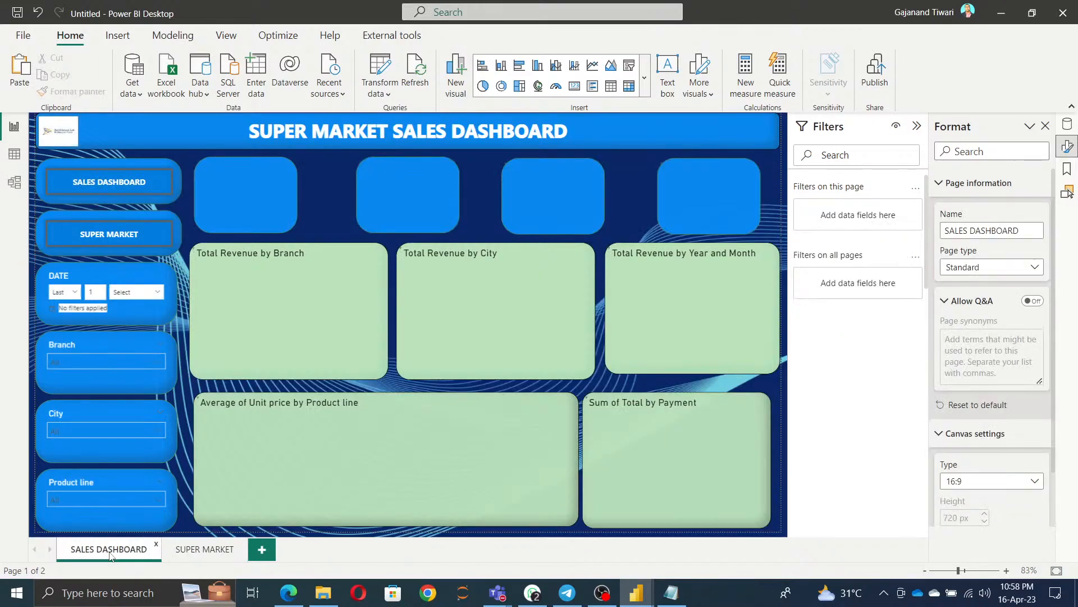
pyautogui.click(94, 184)
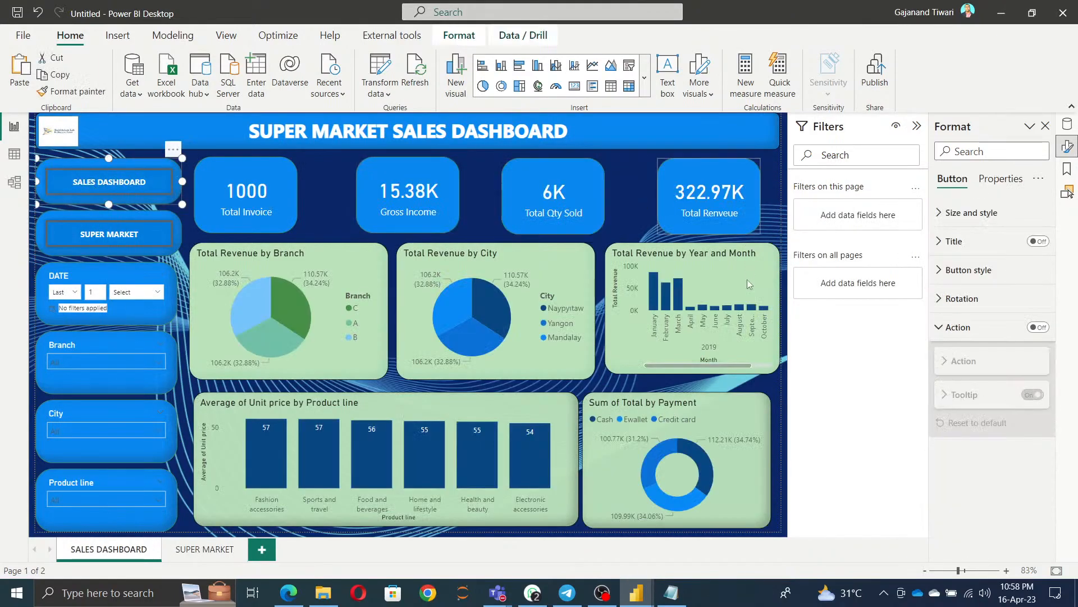
pyautogui.click(1039, 328)
pyautogui.click(1028, 397)
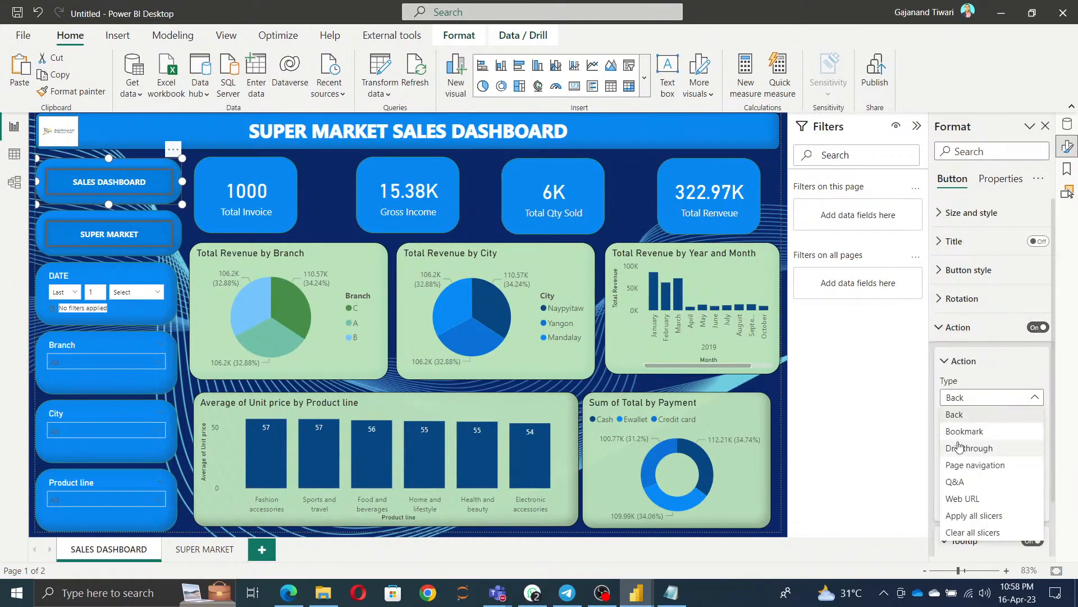
pyautogui.click(964, 431)
pyautogui.click(977, 434)
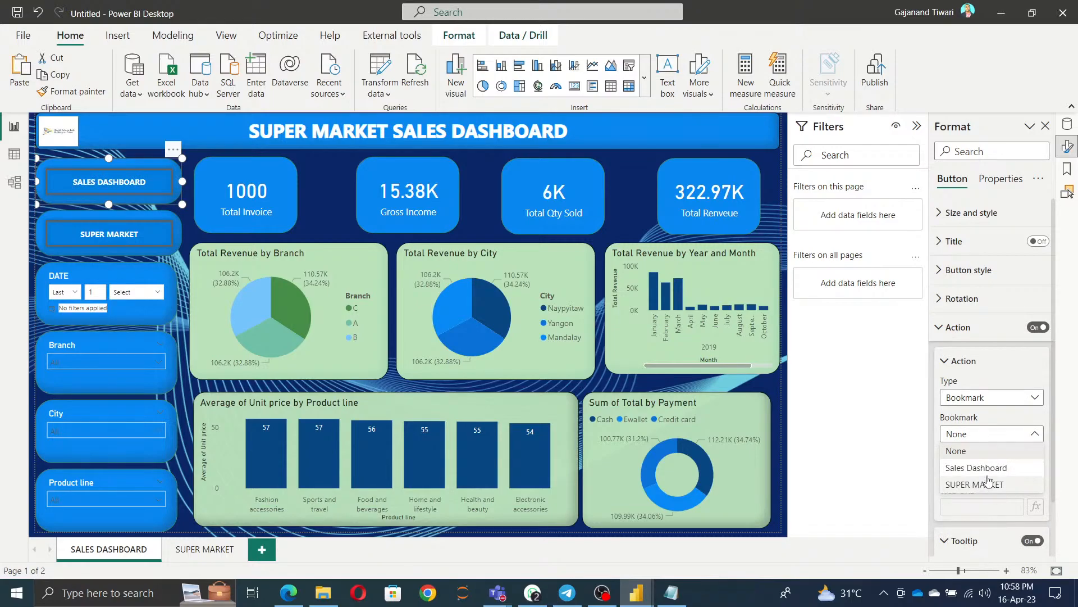
pyautogui.click(988, 469)
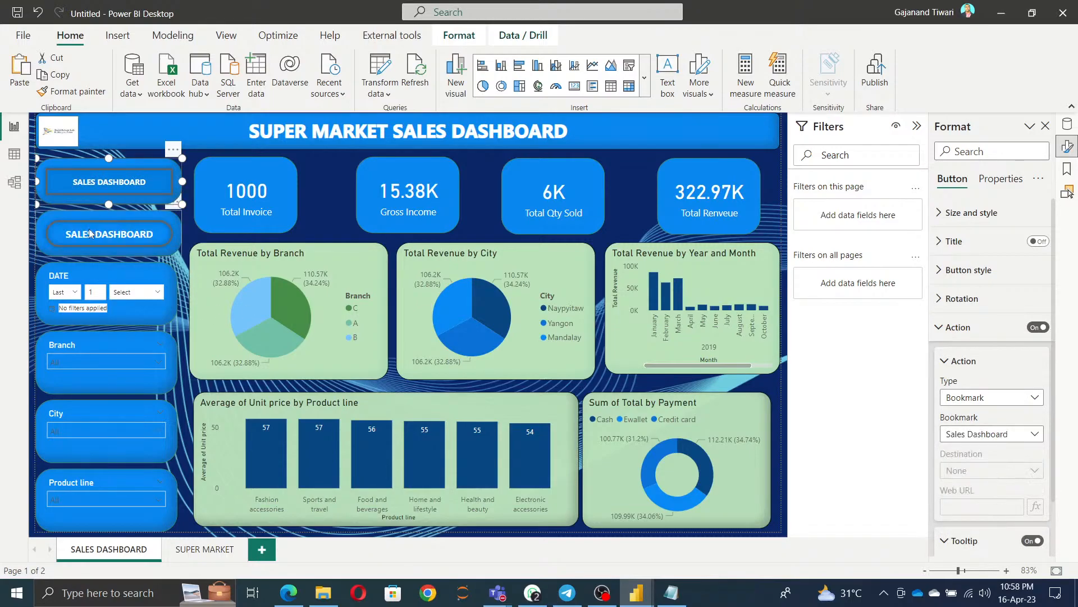
# Enable the SUPER MARKET button's action on the SALES DASHBOARD page with type Bookmark and the SUPER MARKET bookmark.
pyautogui.click(90, 234)
pyautogui.click(1037, 328)
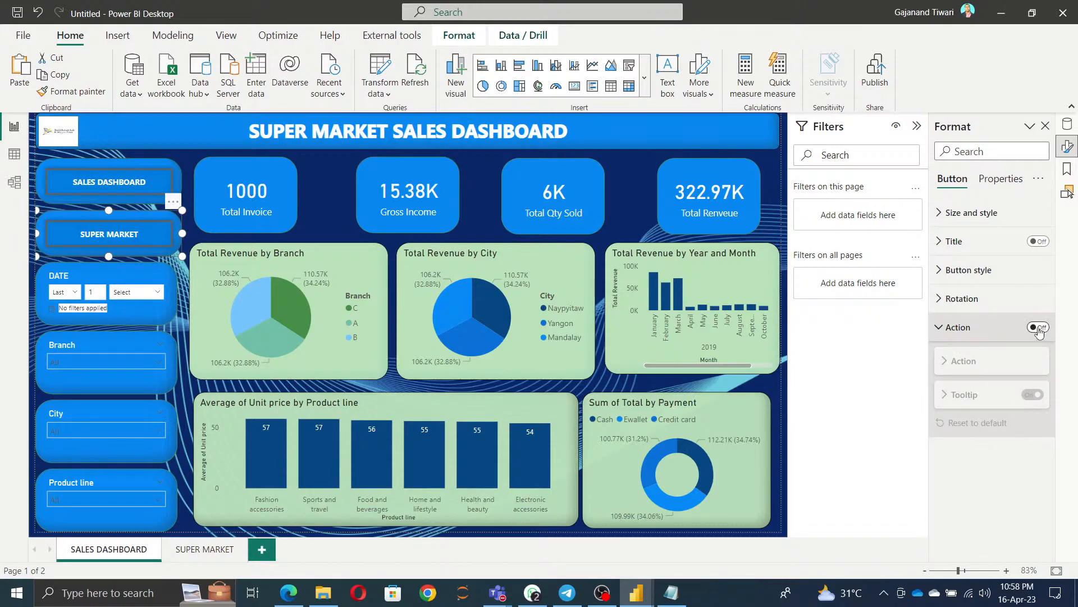
pyautogui.click(1037, 328)
pyautogui.click(984, 398)
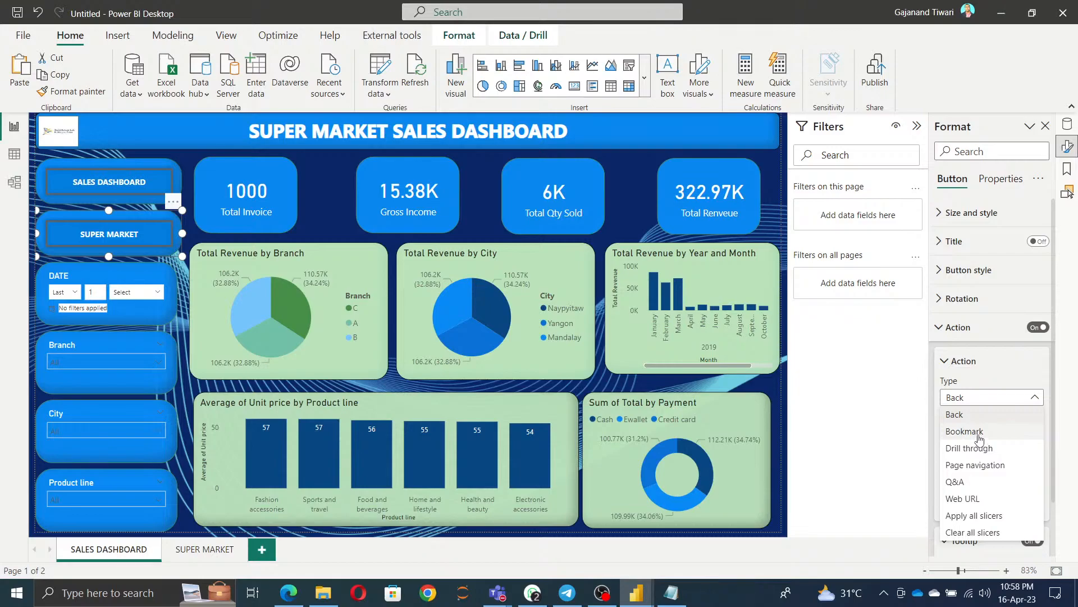
pyautogui.click(980, 433)
pyautogui.click(983, 434)
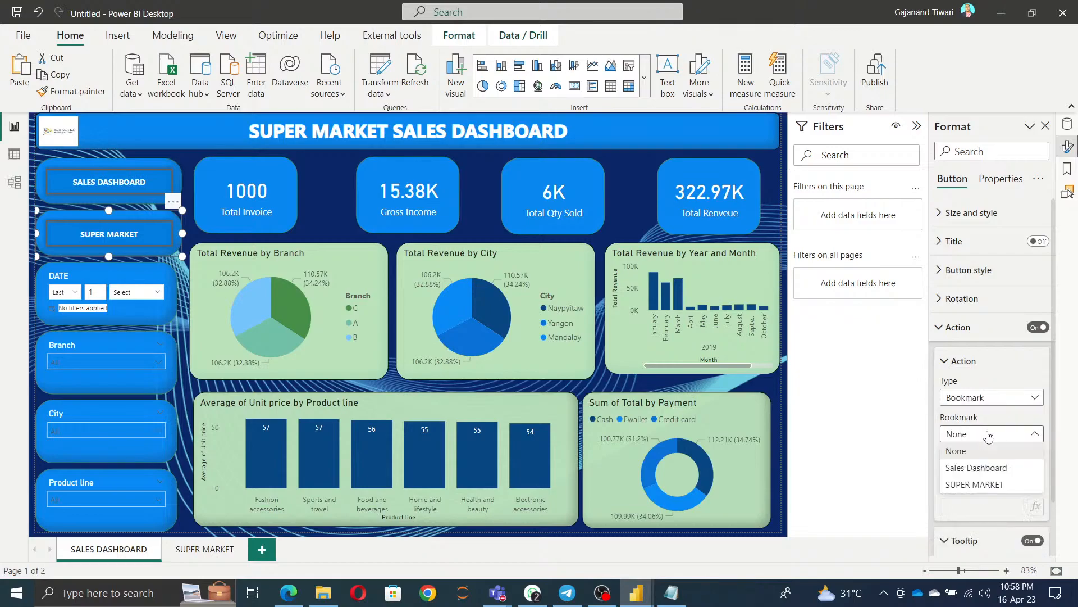
pyautogui.click(983, 485)
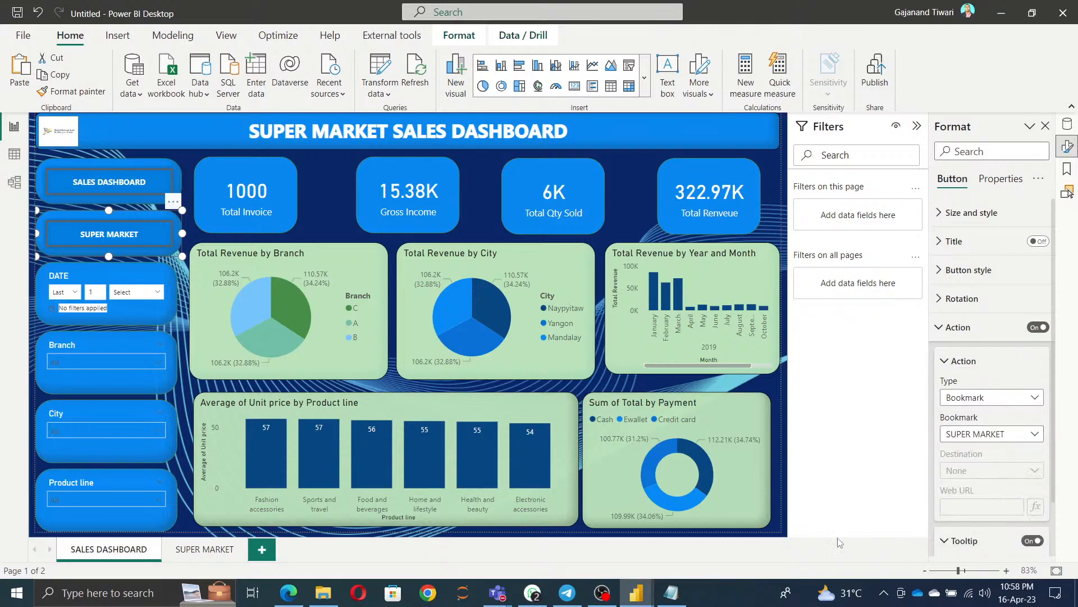
pyautogui.click(563, 532)
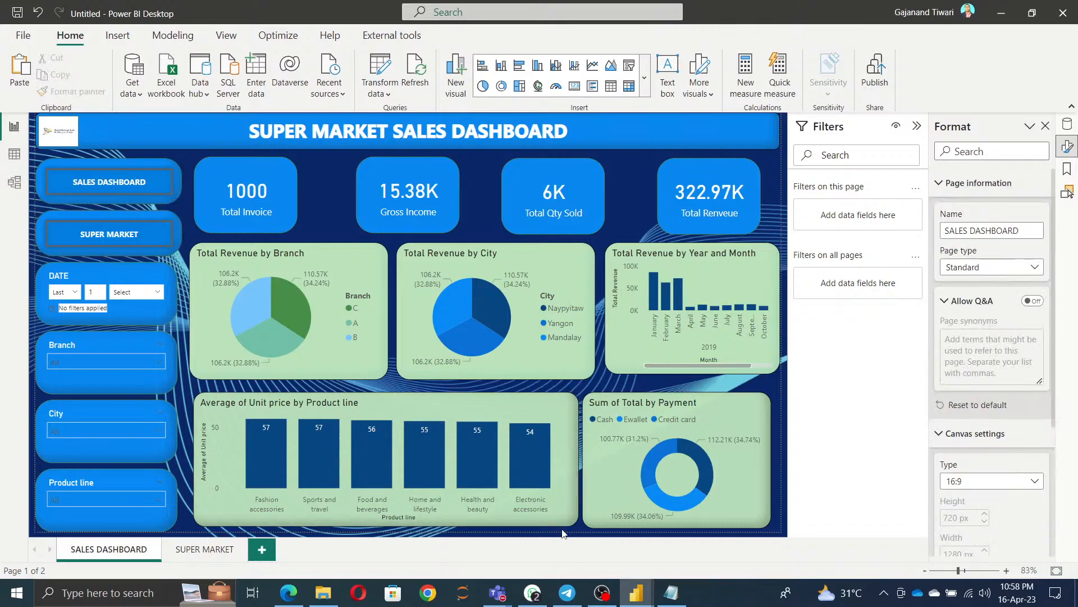